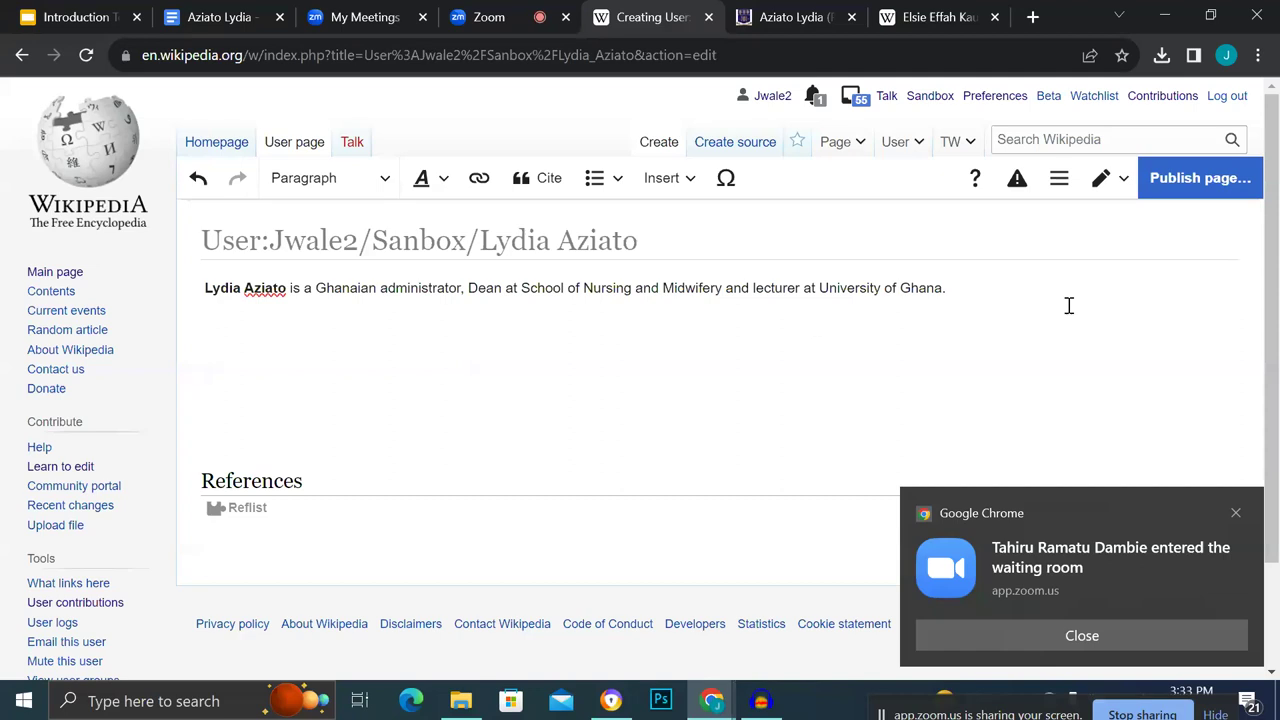
Place the cursor after the introductory sentence and copy the web address of the University of Ghana staff profile page.
left_click(946, 288)
left_click(959, 297)
left_click(779, 18)
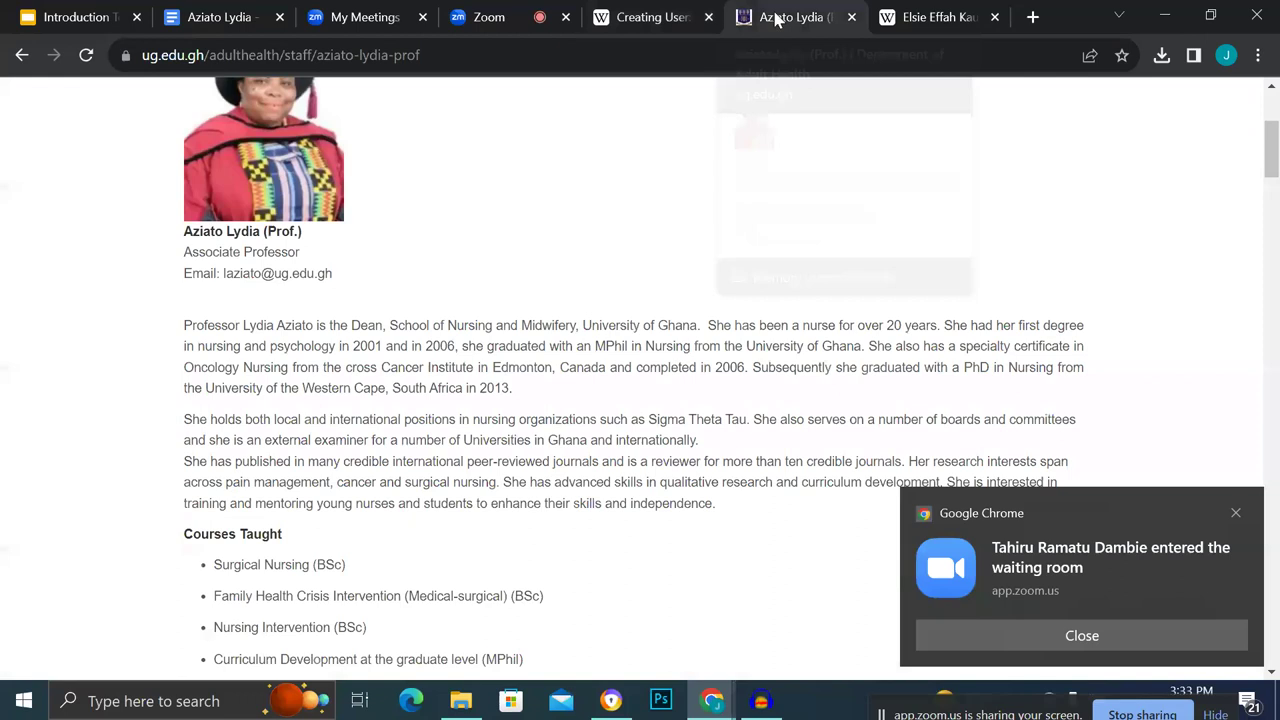
left_click(644, 54)
key("ctrl+c")
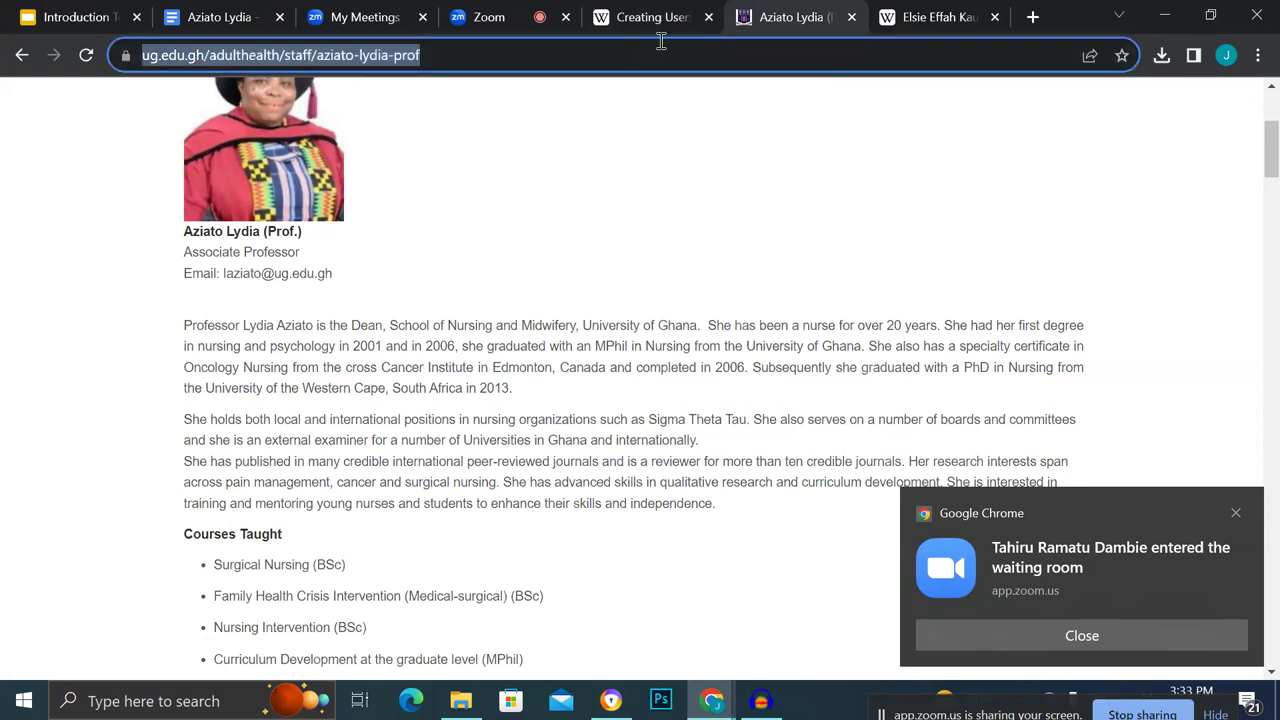
left_click(652, 22)
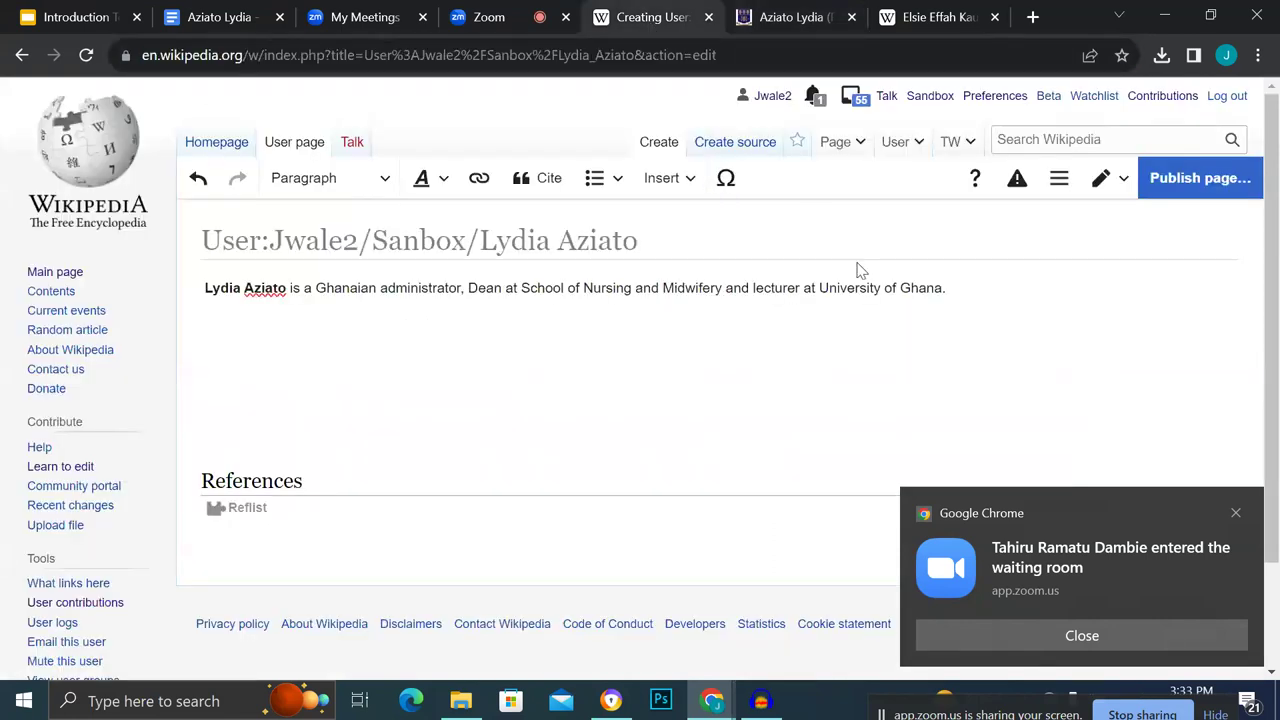
Start a manual Website citation at the end of the introductory sentence and dismiss the waiting-room notifications.
left_click(545, 187)
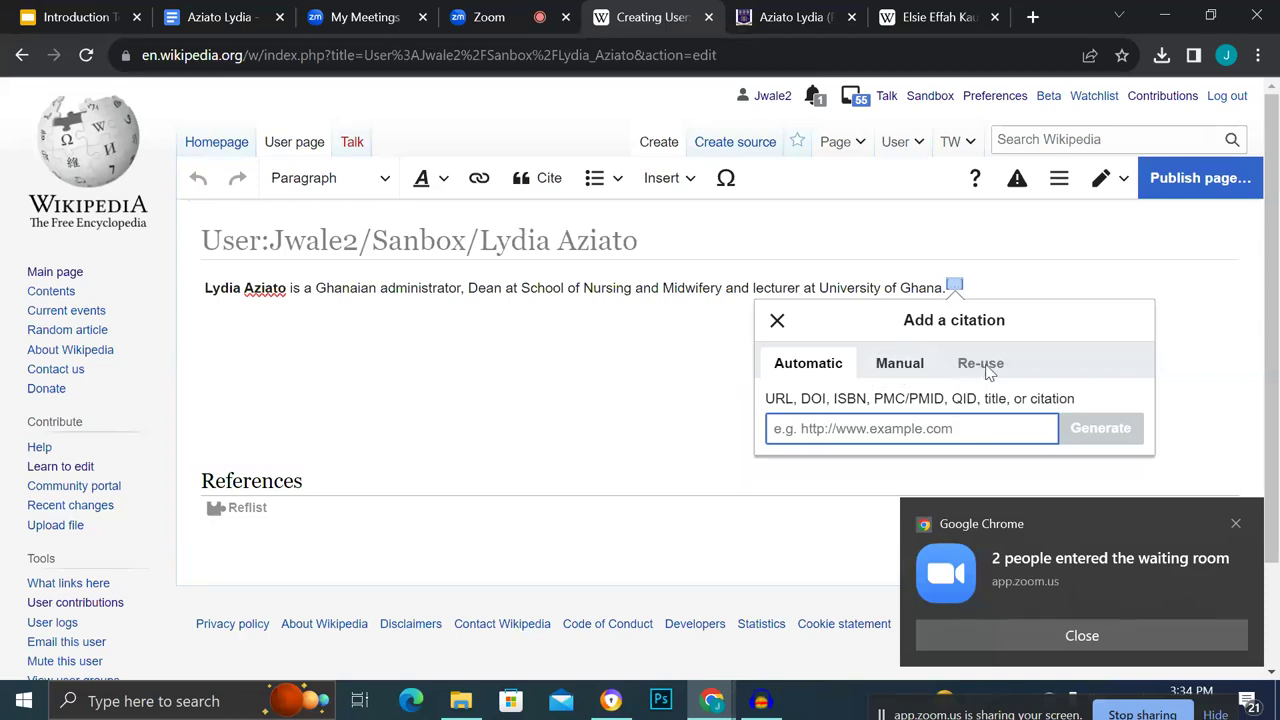
left_click(897, 367)
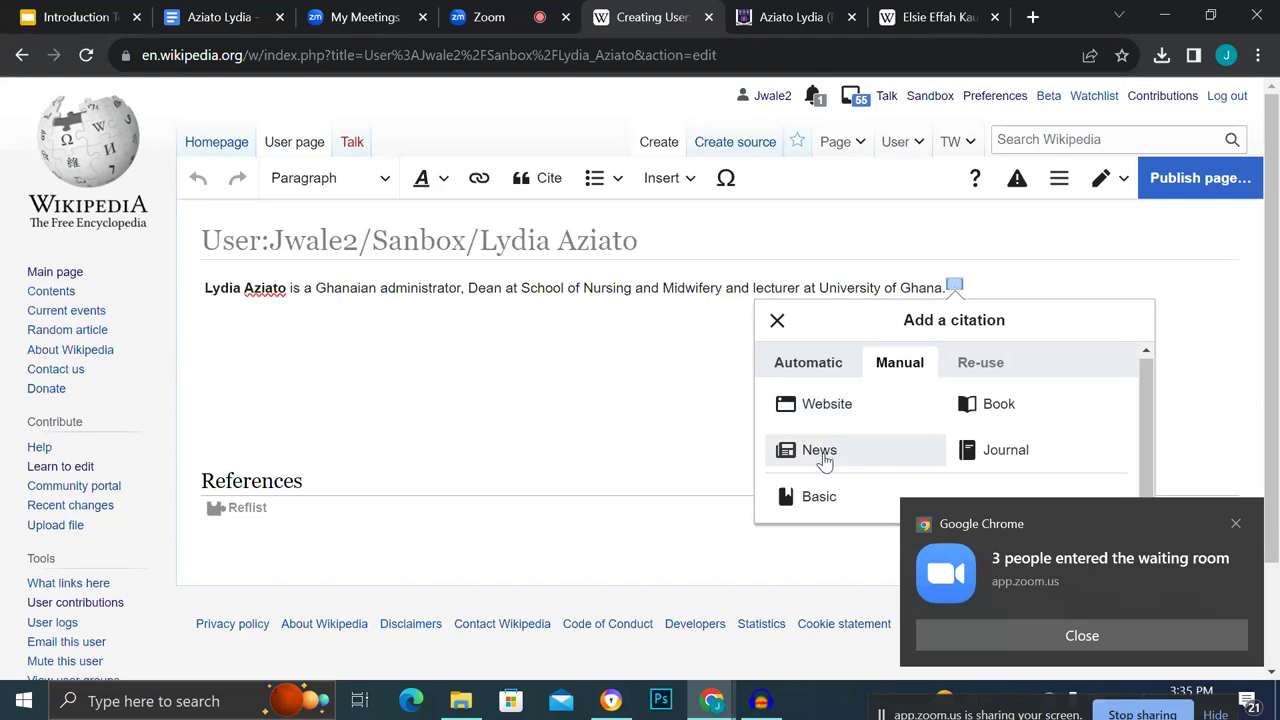
left_click(827, 404)
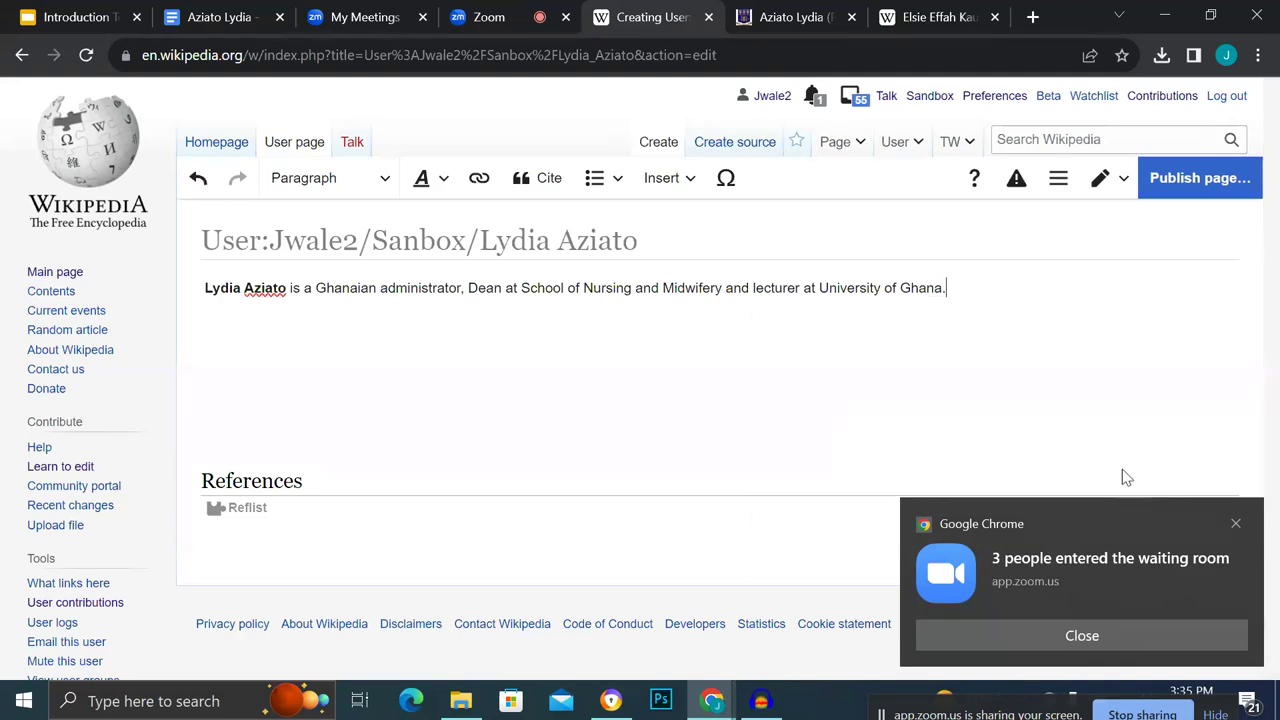
left_click(1236, 523)
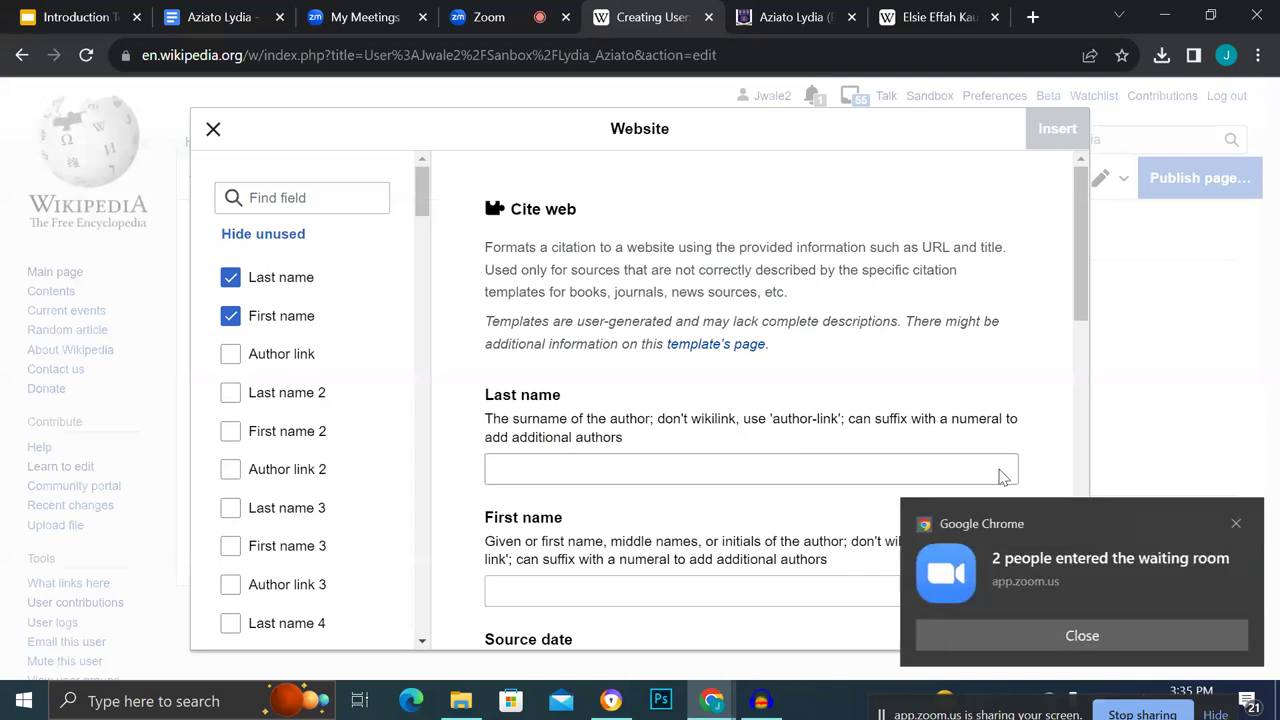
left_click(1235, 521)
Fill the Website citation's URL with the copied address of the University of Ghana staff profile page.
scroll(816, 507, "down", 1)
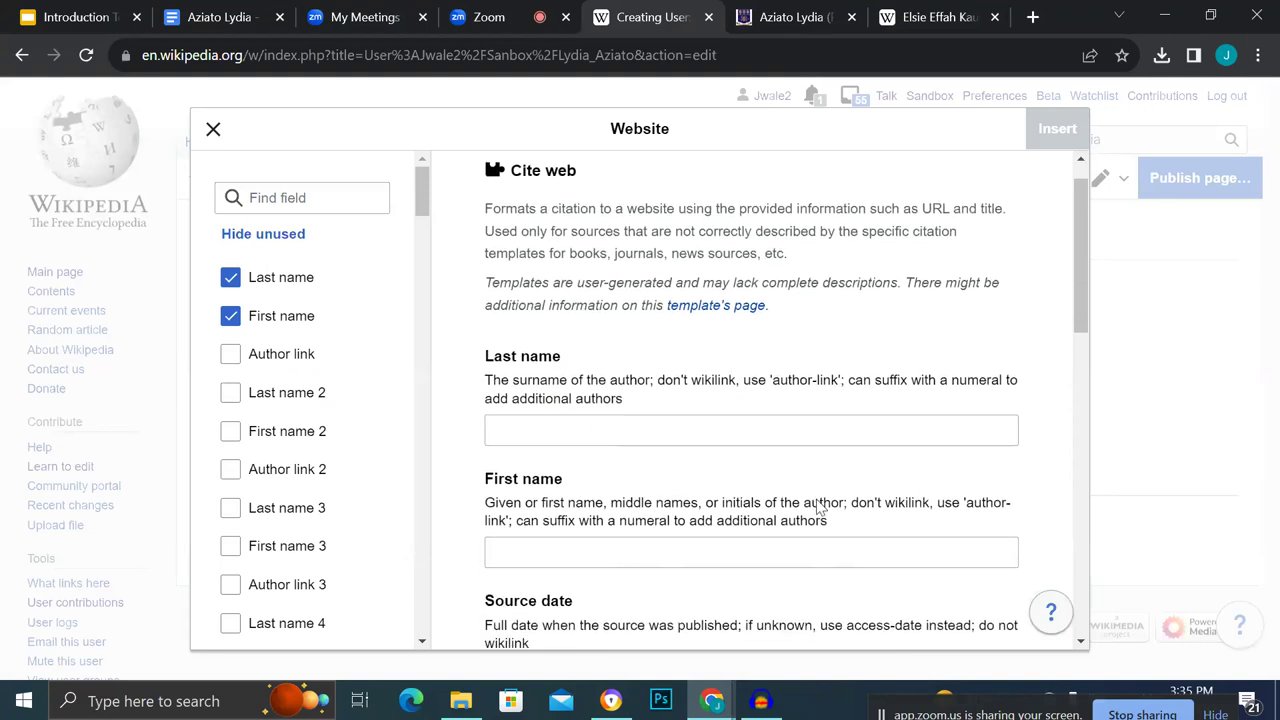
scroll(818, 508, "down", 3)
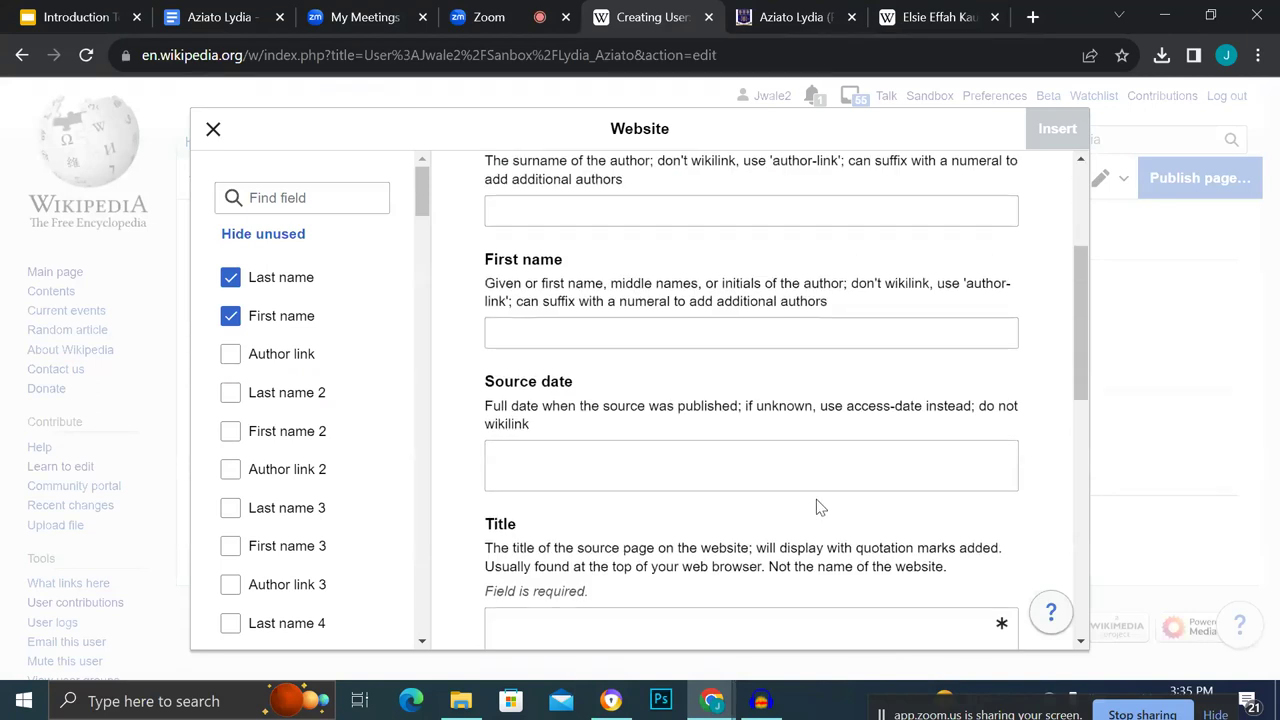
scroll(818, 508, "down", 1)
scroll(818, 507, "down", 3)
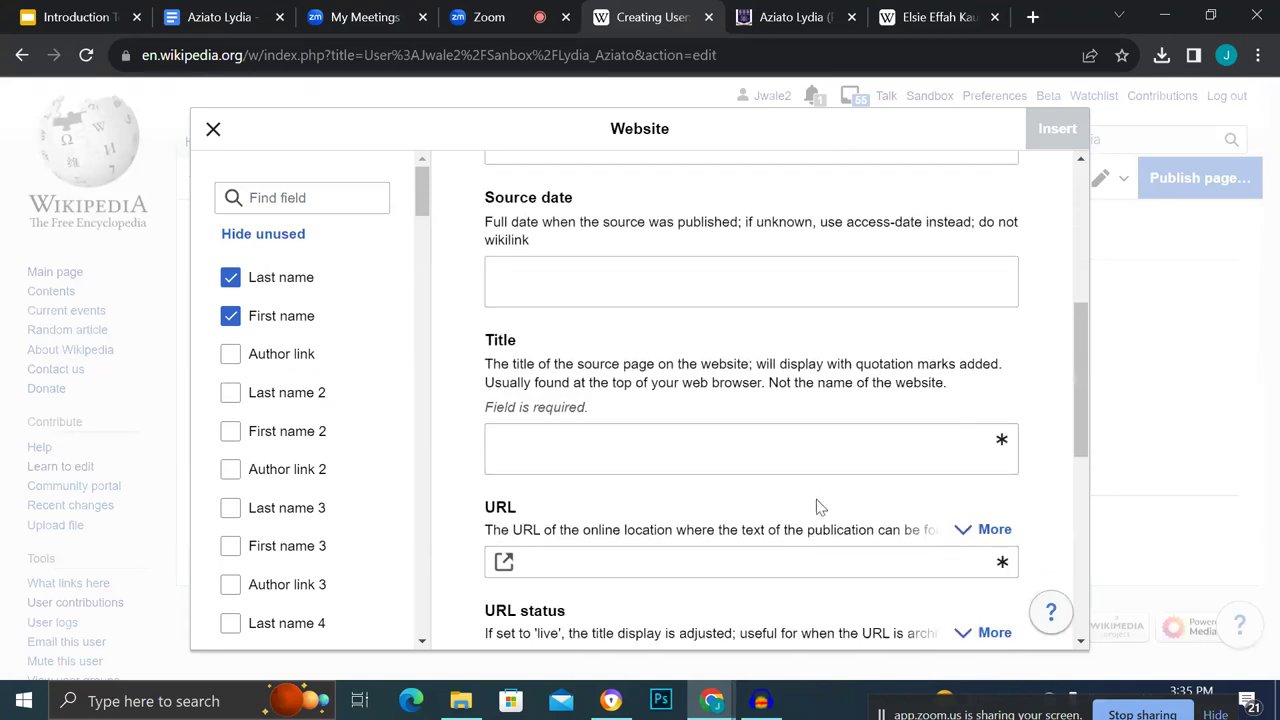
scroll(816, 499, "down", 1)
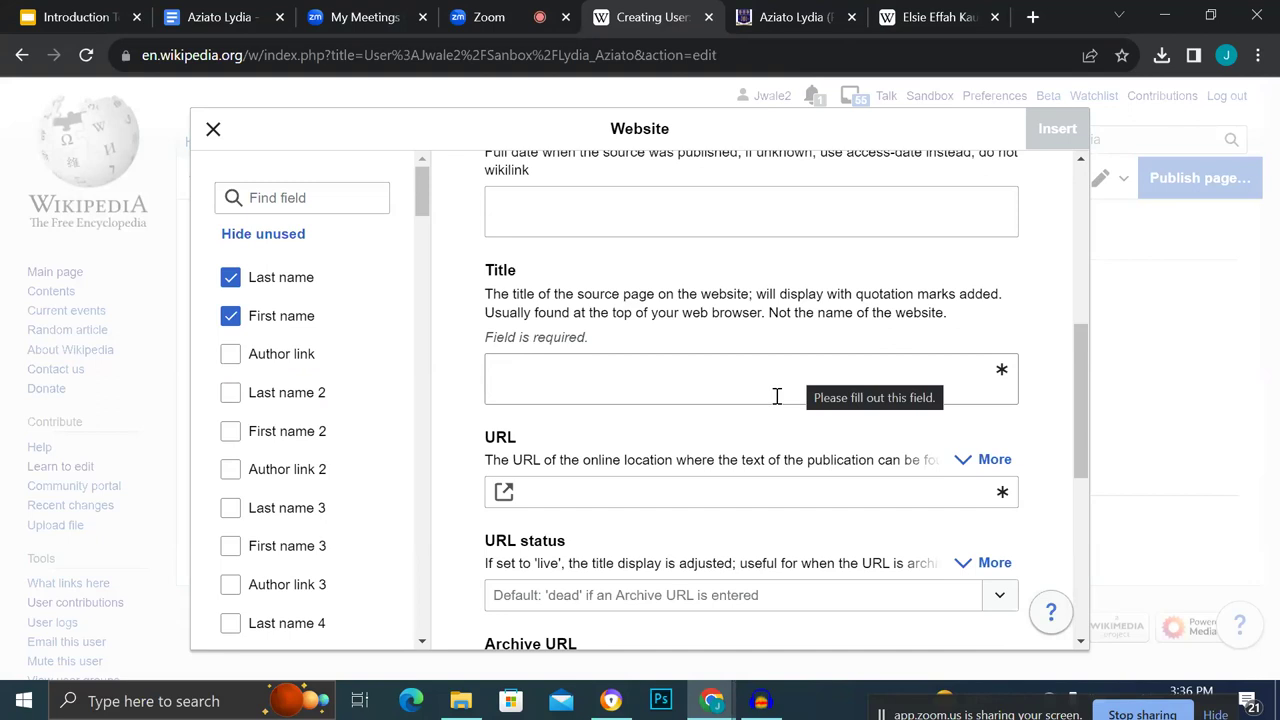
scroll(791, 434, "down", 1)
left_click(790, 427)
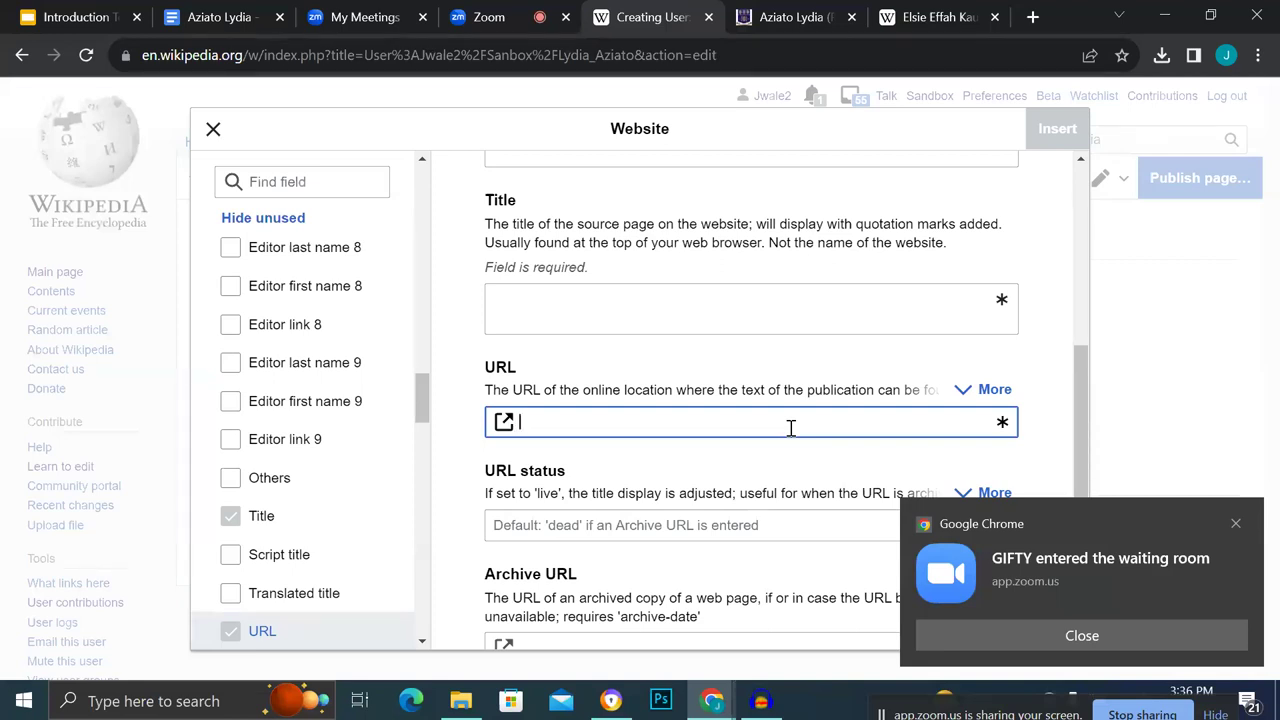
scroll(694, 505, "down", 1)
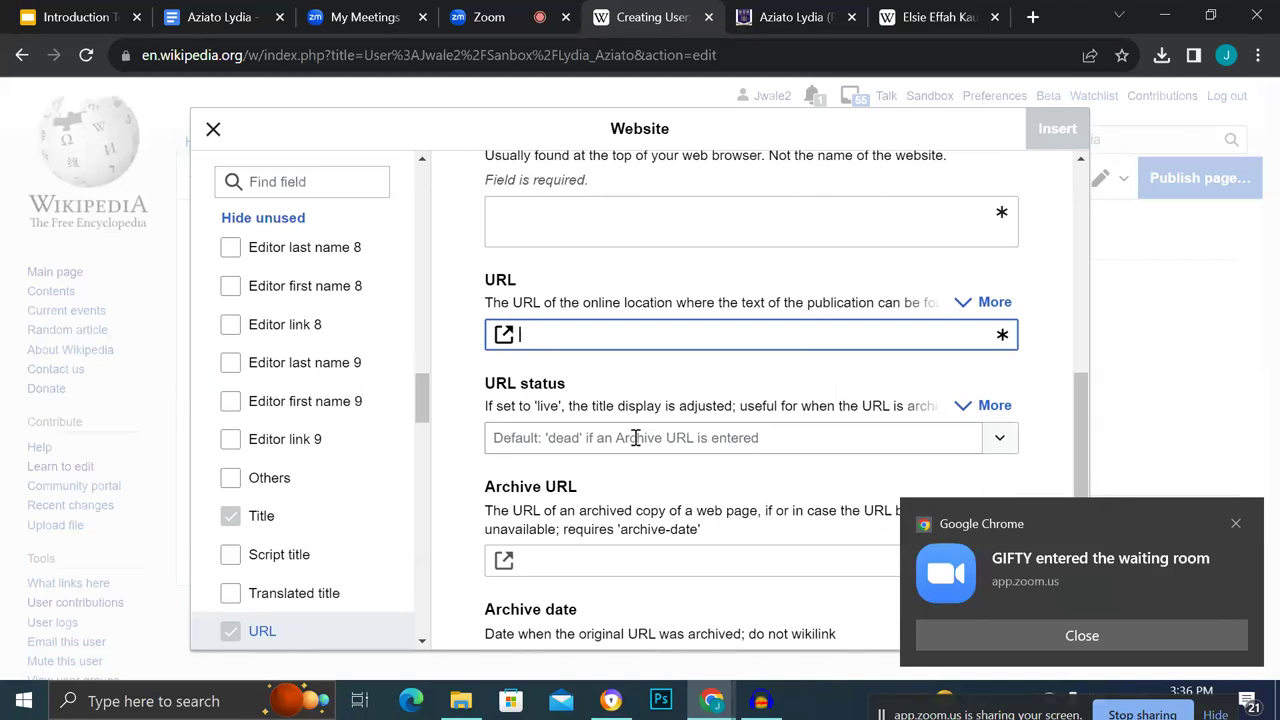
scroll(635, 440, "up", 1)
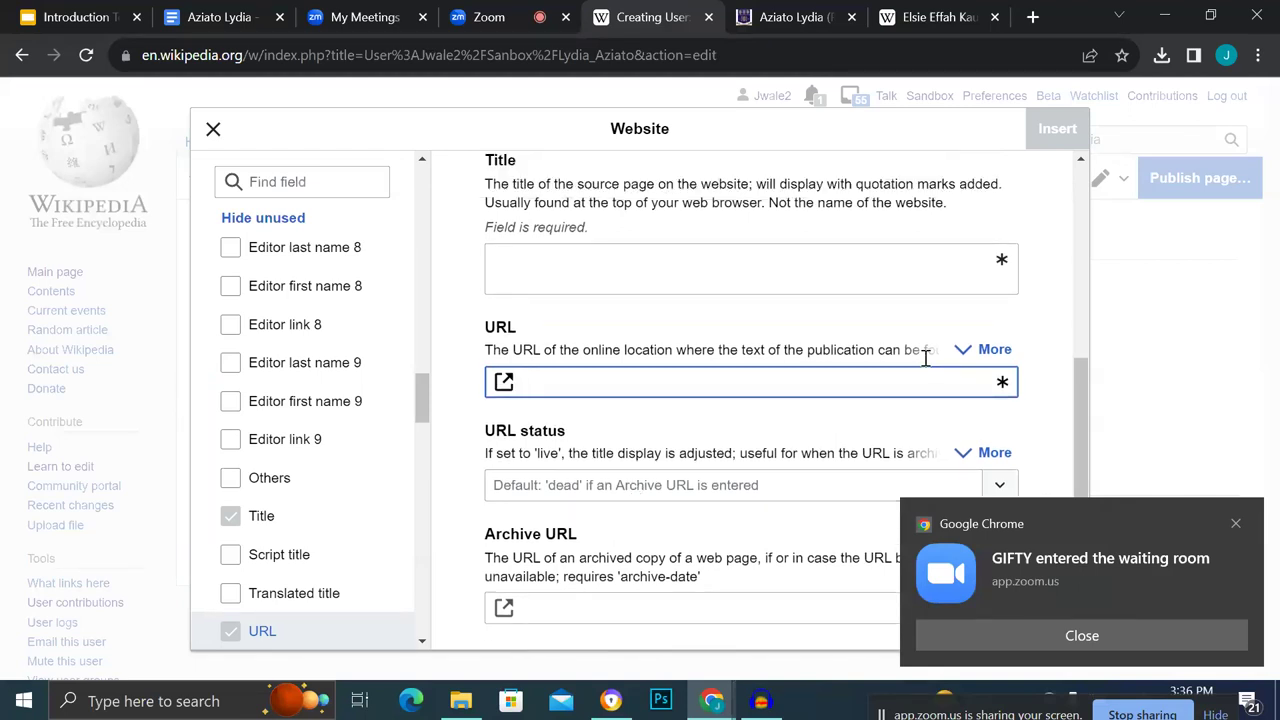
key("ctrl+v")
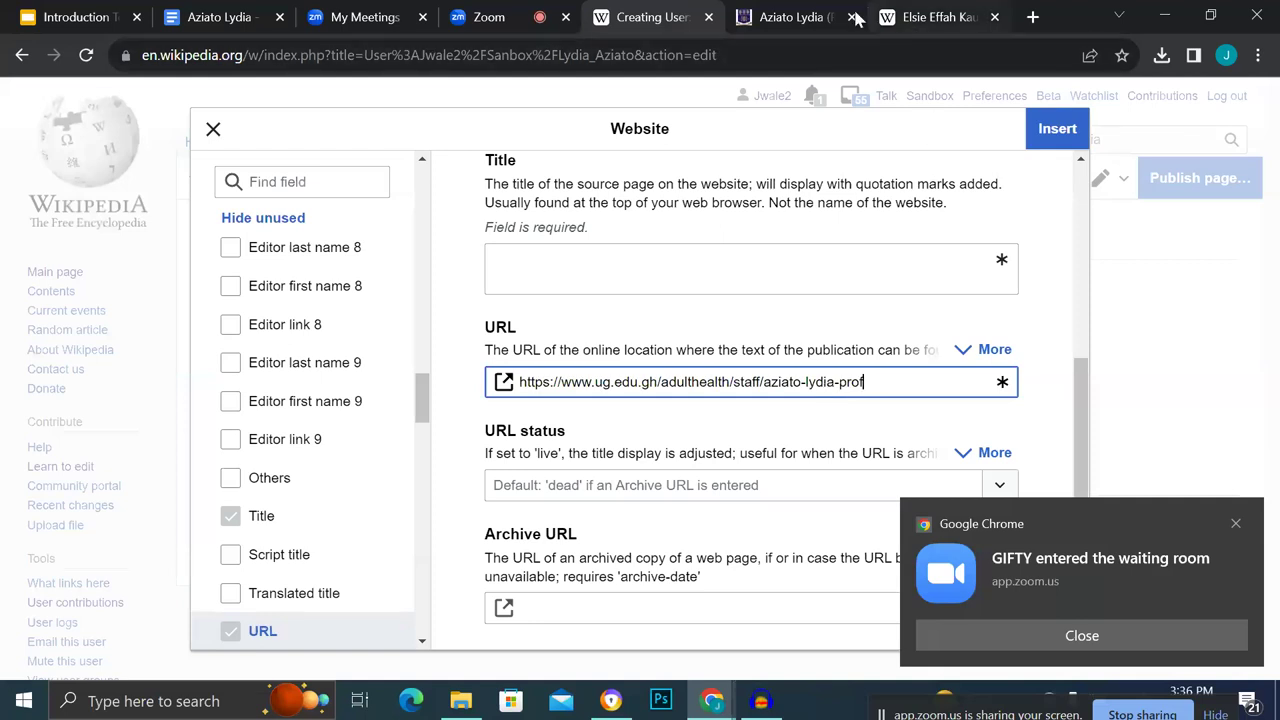
Copy the staff profile page's heading as the citation's title and insert the Website citation.
left_click(777, 17)
scroll(483, 319, "up", 3)
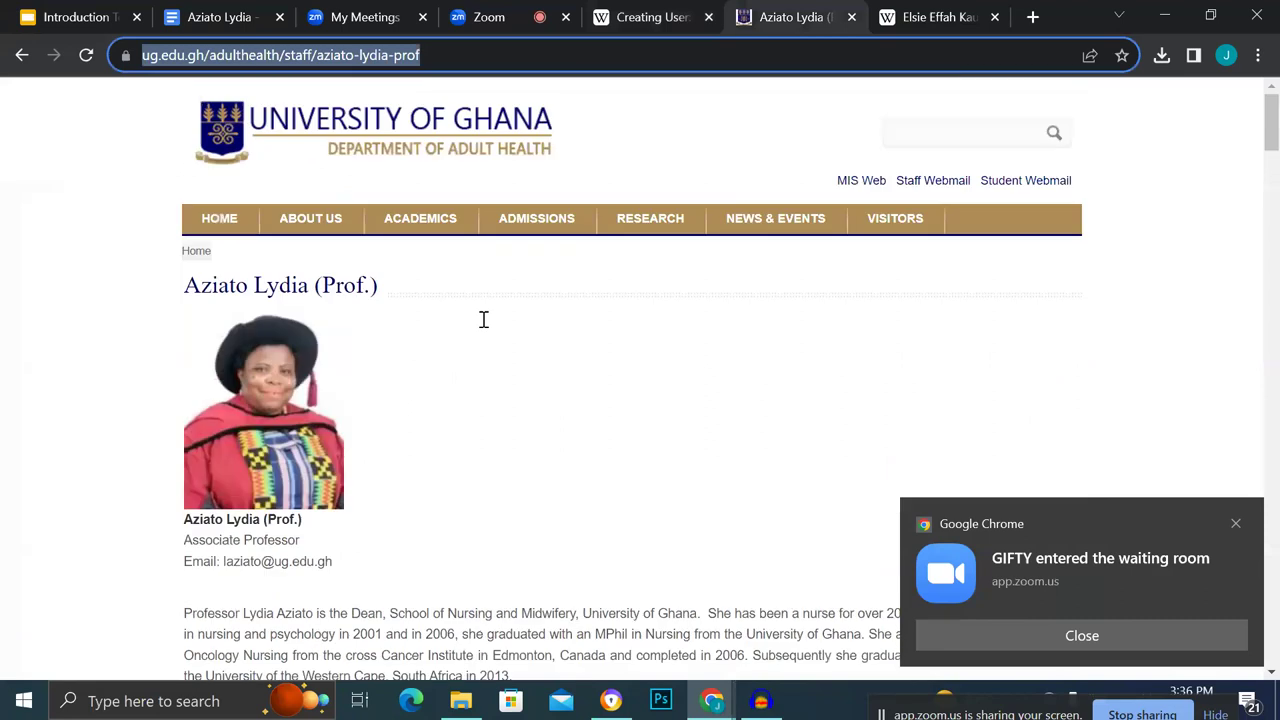
scroll(483, 319, "down", 2)
scroll(483, 319, "up", 2)
left_click_drag(388, 288, 180, 288)
key("ctrl+c")
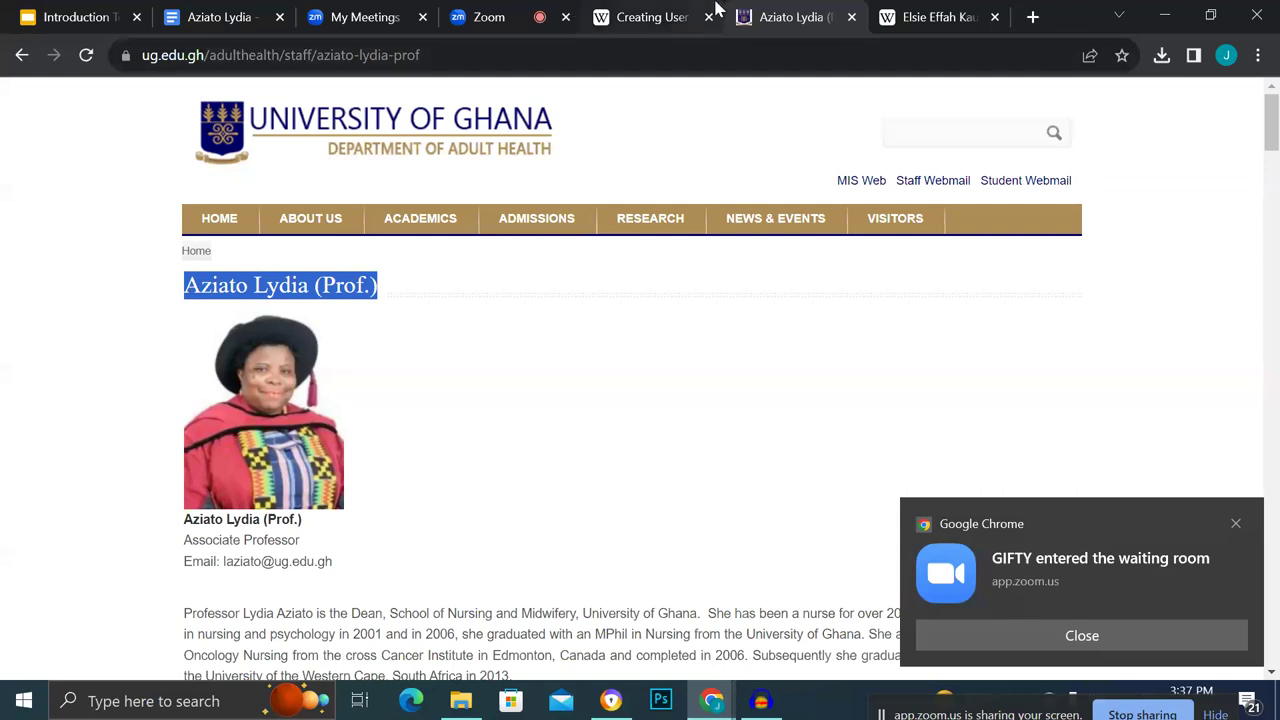
left_click(655, 17)
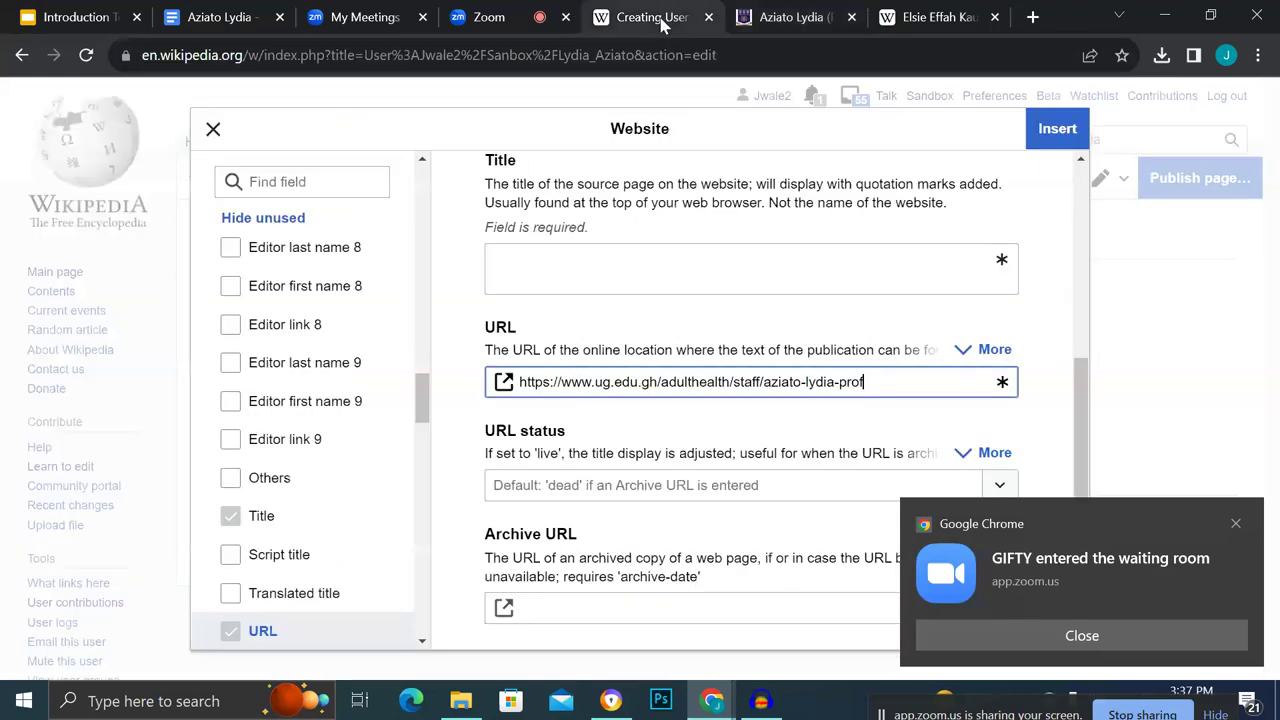
left_click(537, 277)
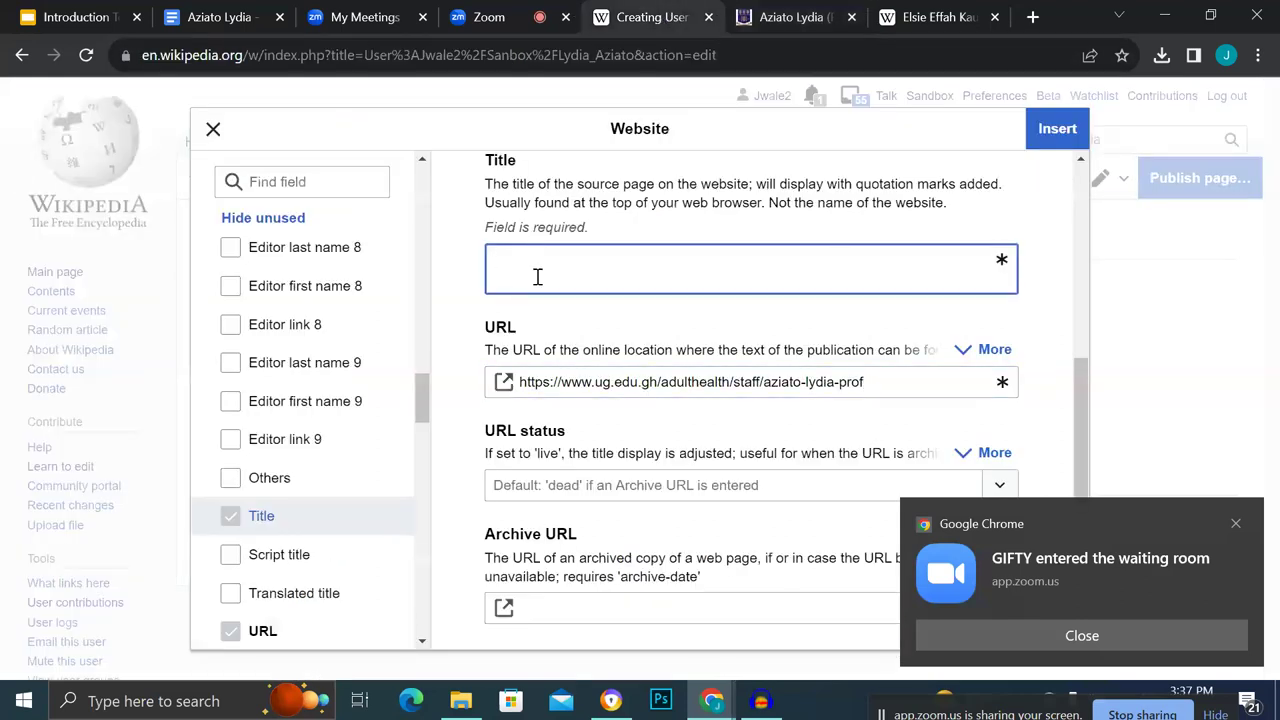
key("ctrl+v")
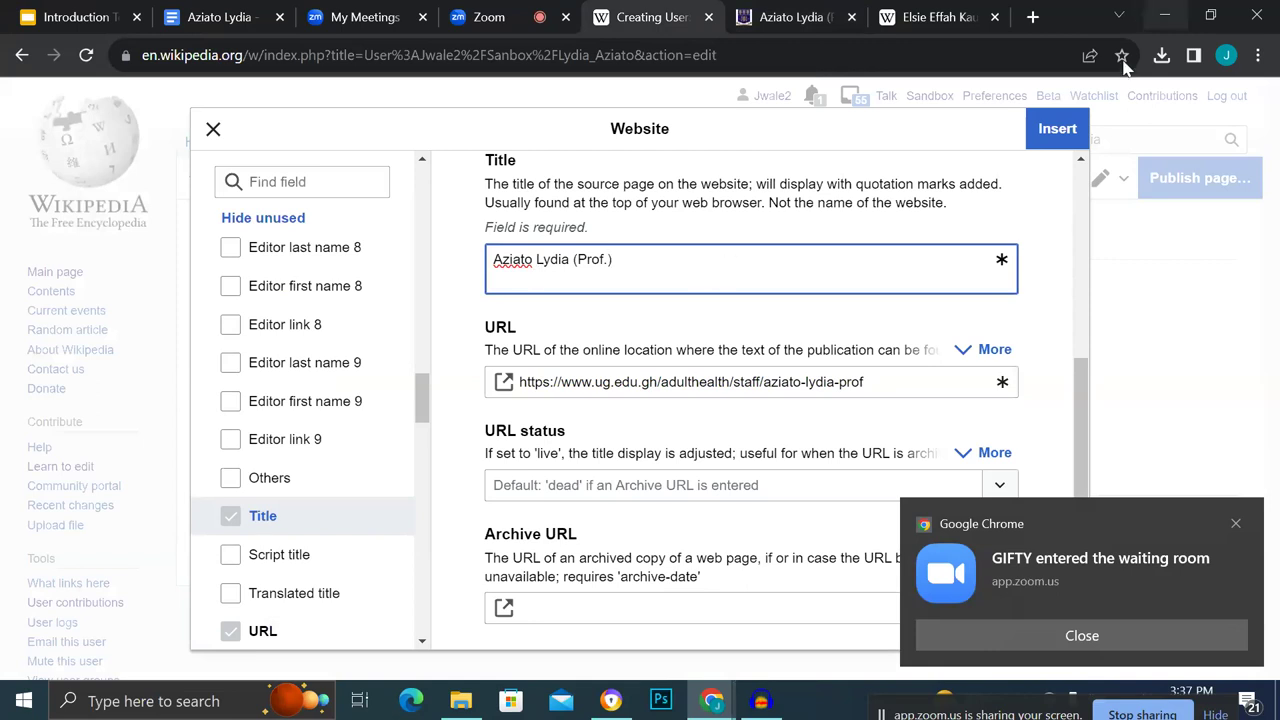
left_click(1058, 130)
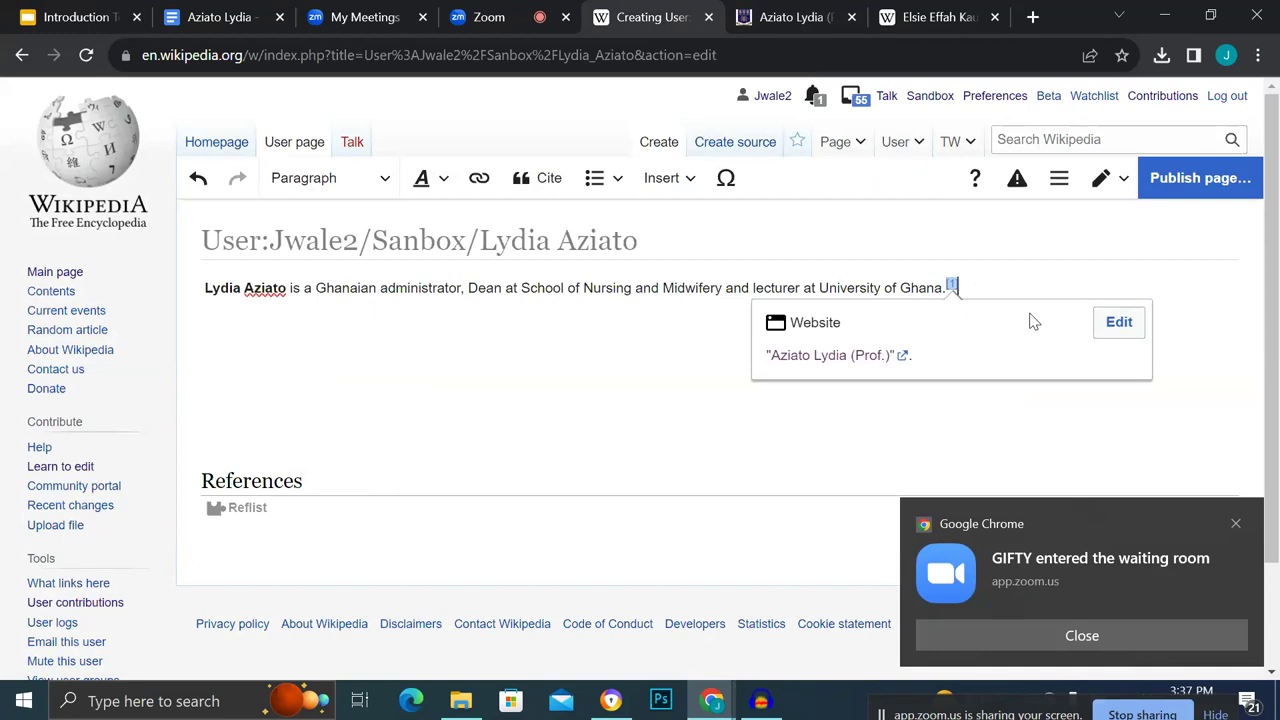
View the inserted Website citation's fields without changing them and delete the citation from the sentence.
left_click(1119, 324)
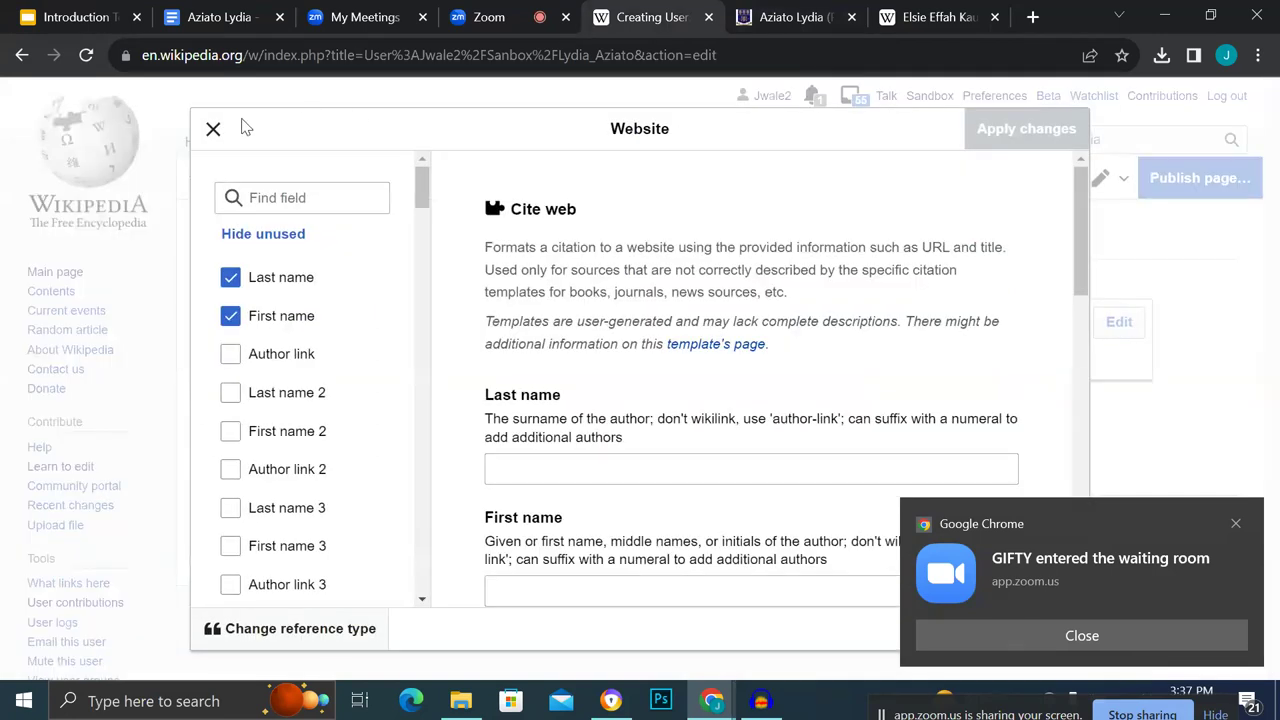
left_click(214, 130)
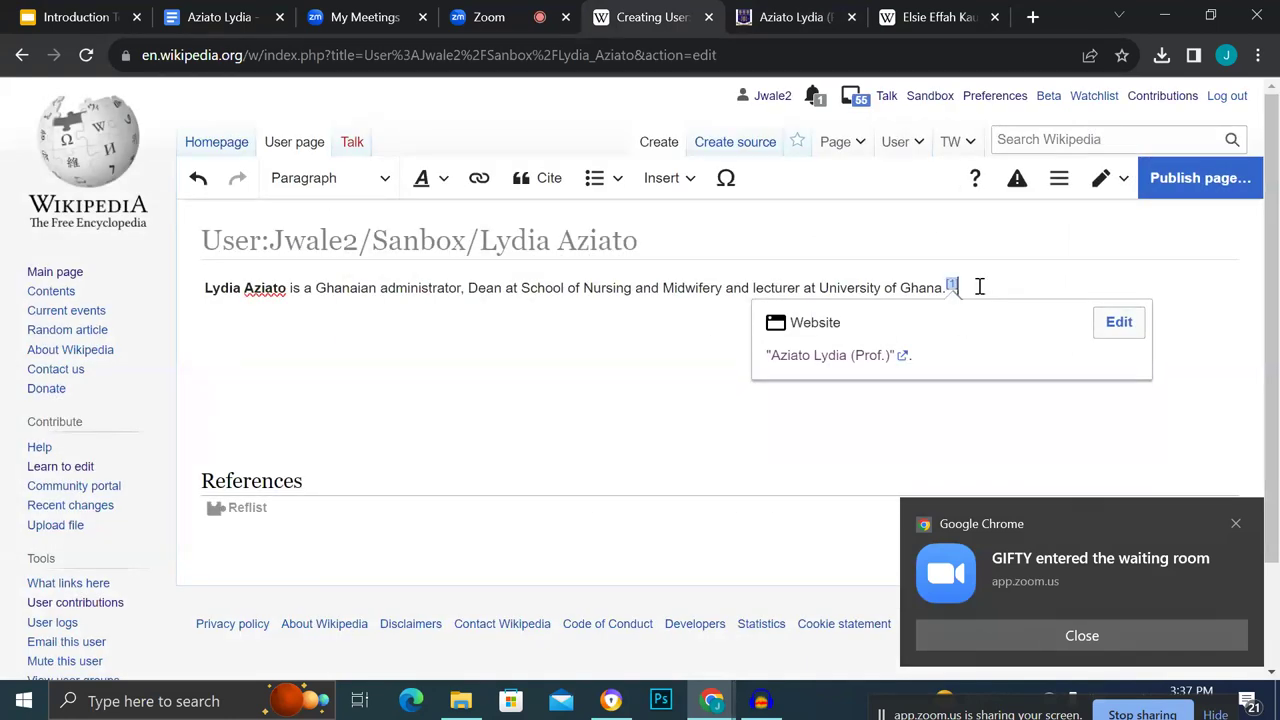
key("Delete")
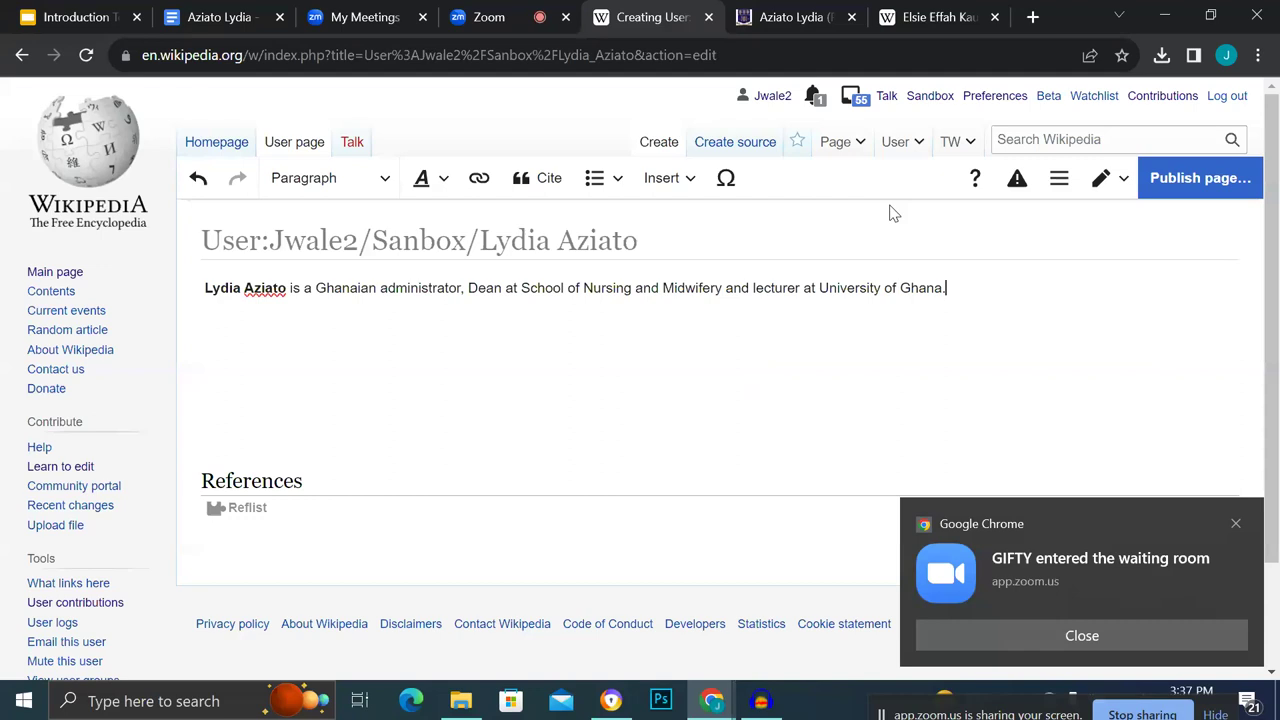
Start a new automatic citation at the end of the introductory sentence.
left_click(541, 190)
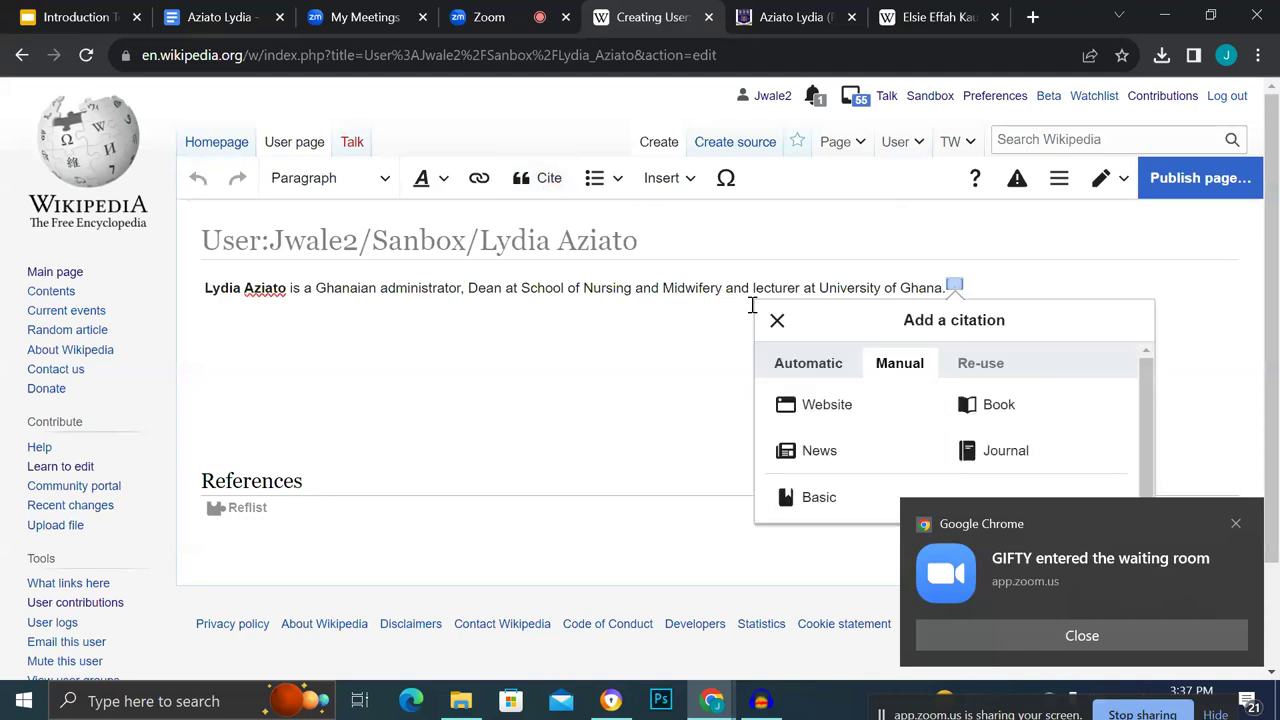
left_click(808, 365)
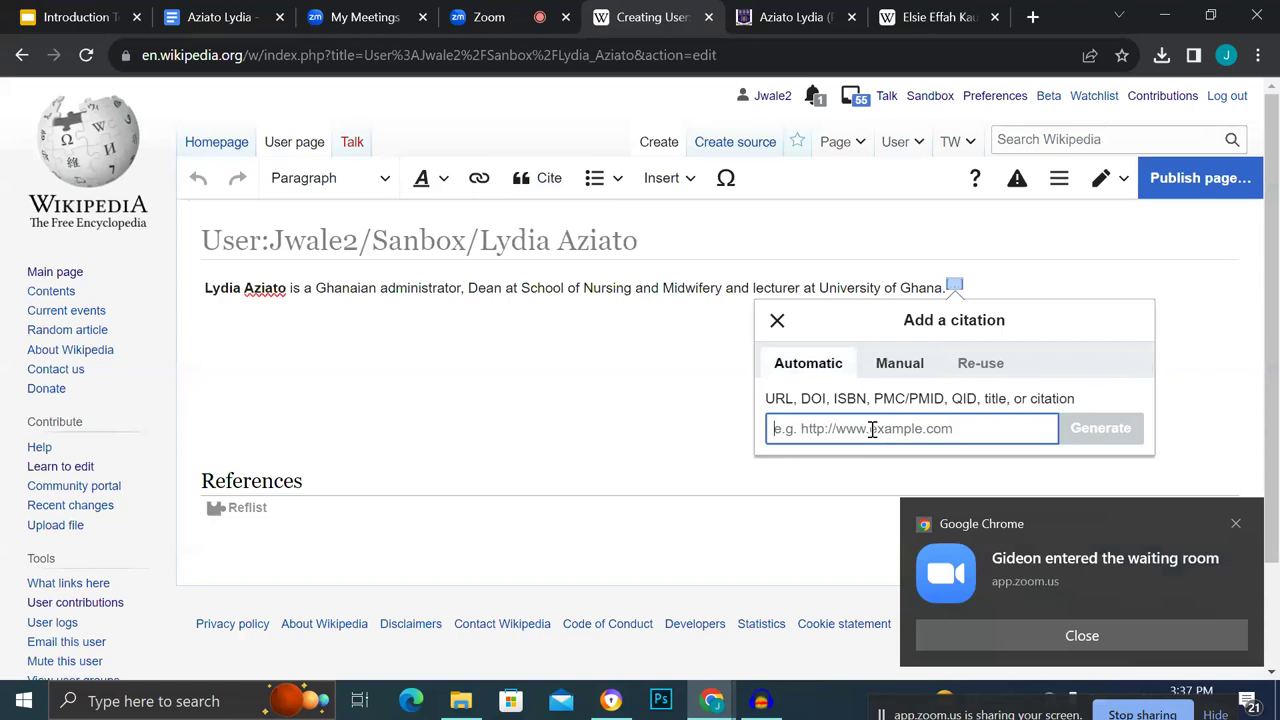
key("ctrl+v")
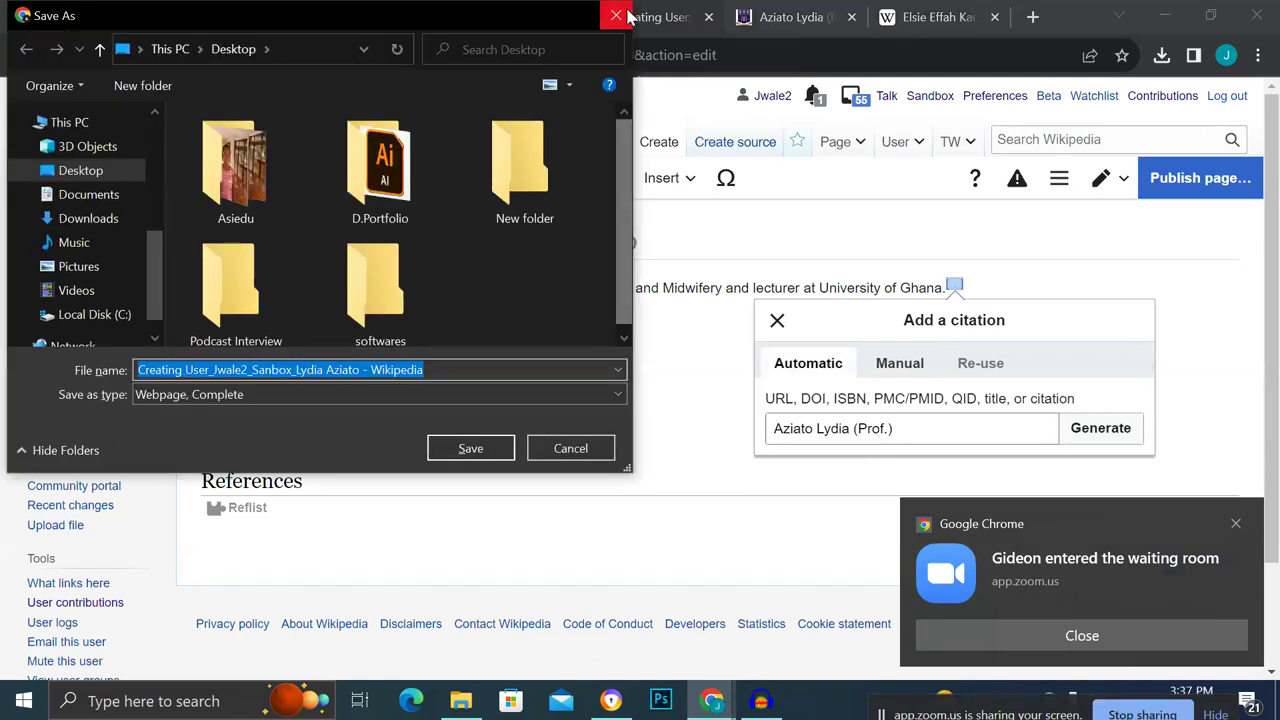
left_click(616, 16)
key("ctrl+a")
key("BackSpace")
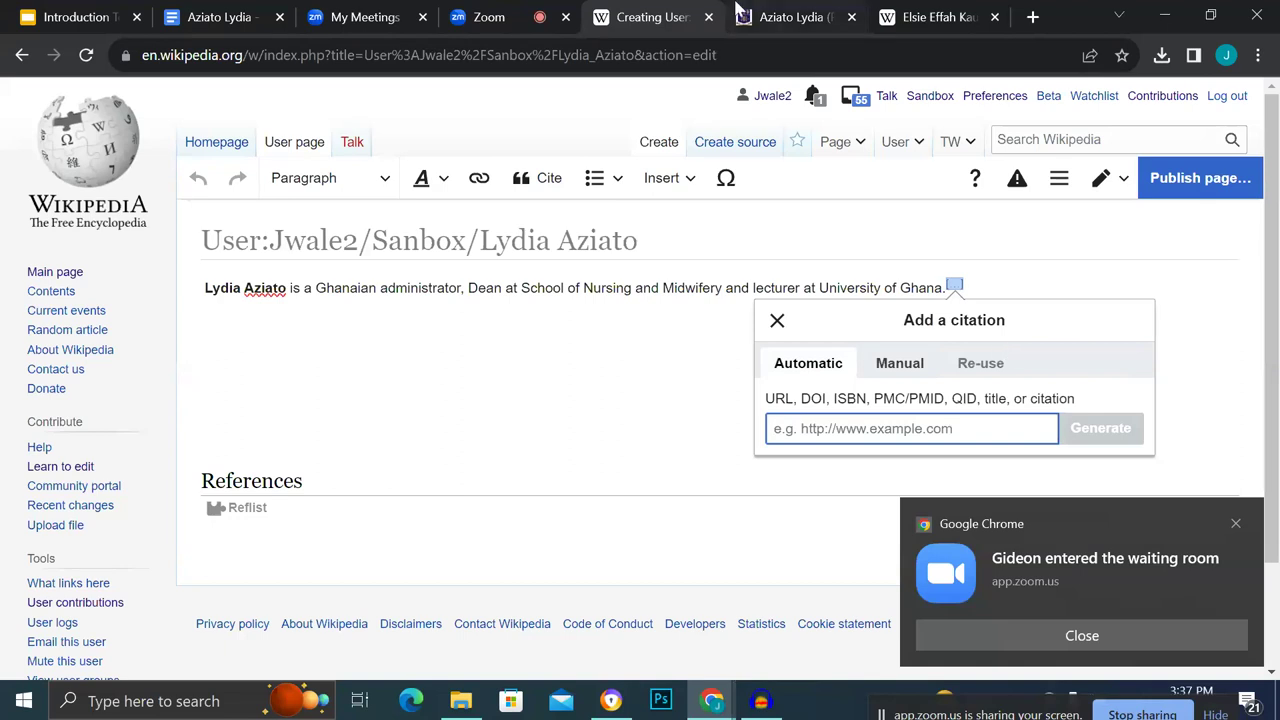
Copy the University of Ghana staff profile page's web address and enter it as the automatic citation's source.
left_click(770, 14)
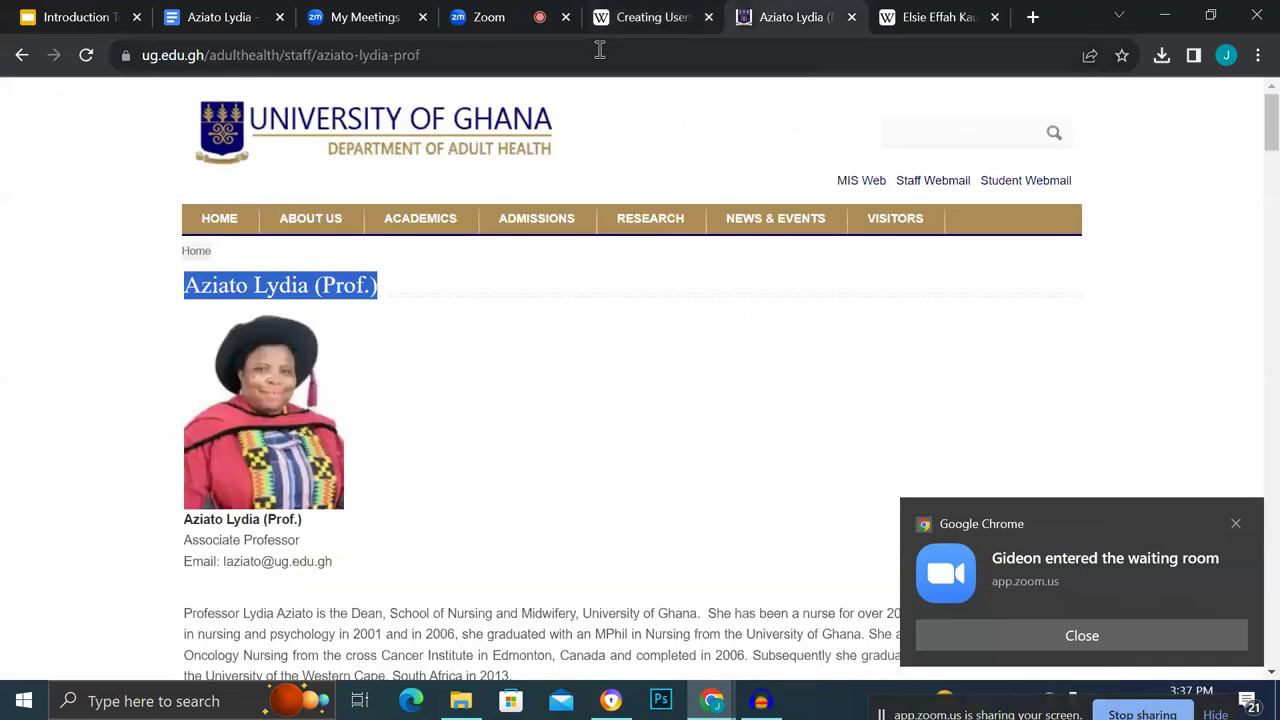
left_click(600, 50)
key("ctrl+c")
key("BackSpace")
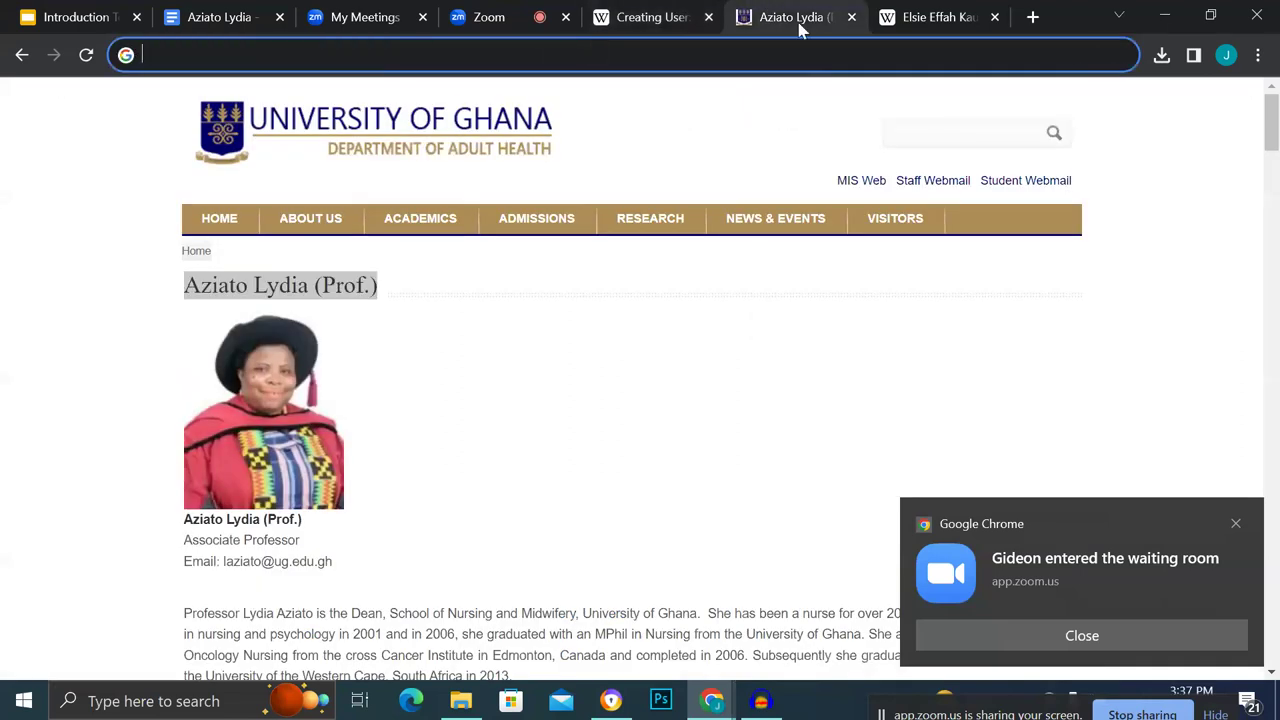
left_click(655, 17)
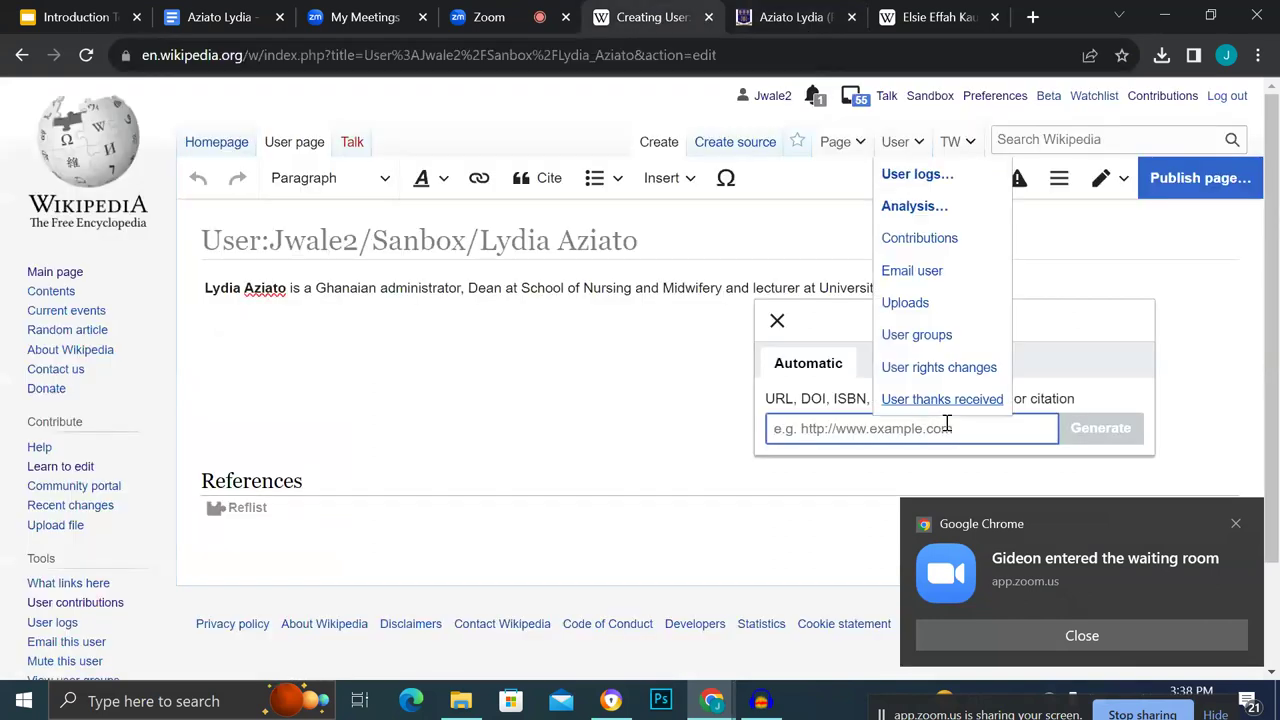
key("ctrl+v")
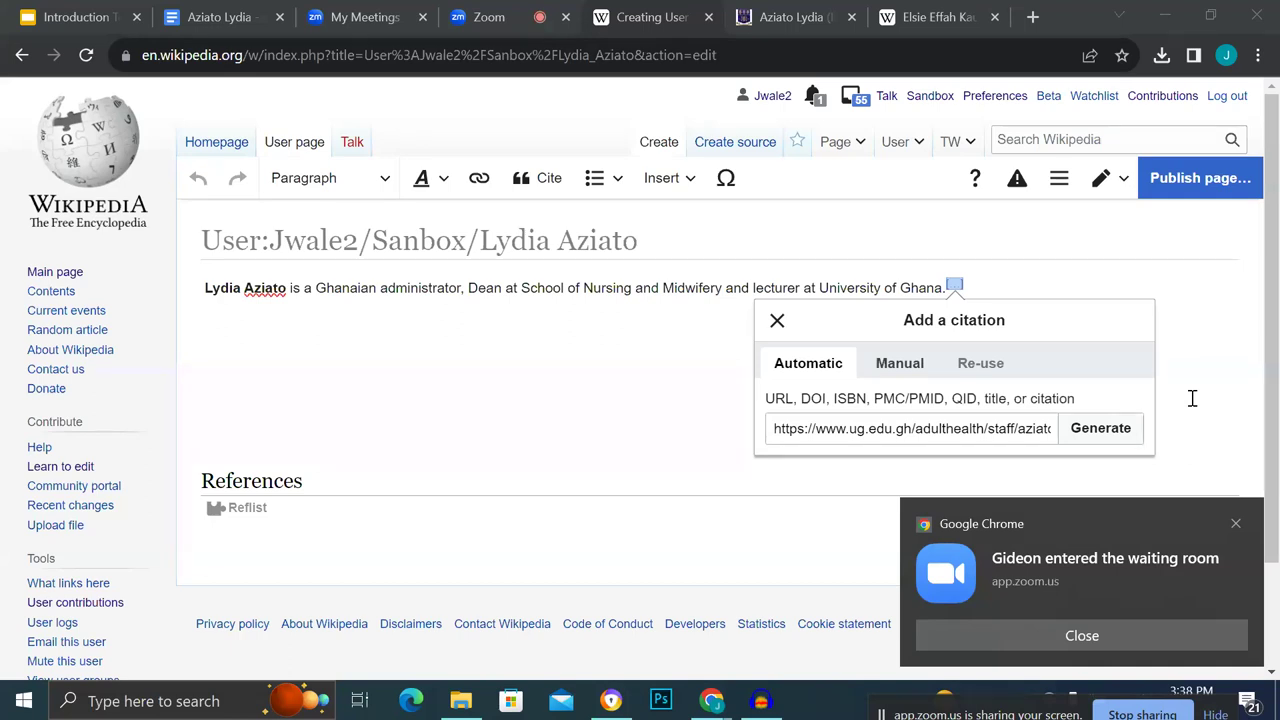
Generate the citation from the entered address and insert it after the introductory sentence.
left_click(1237, 527)
left_click(1094, 431)
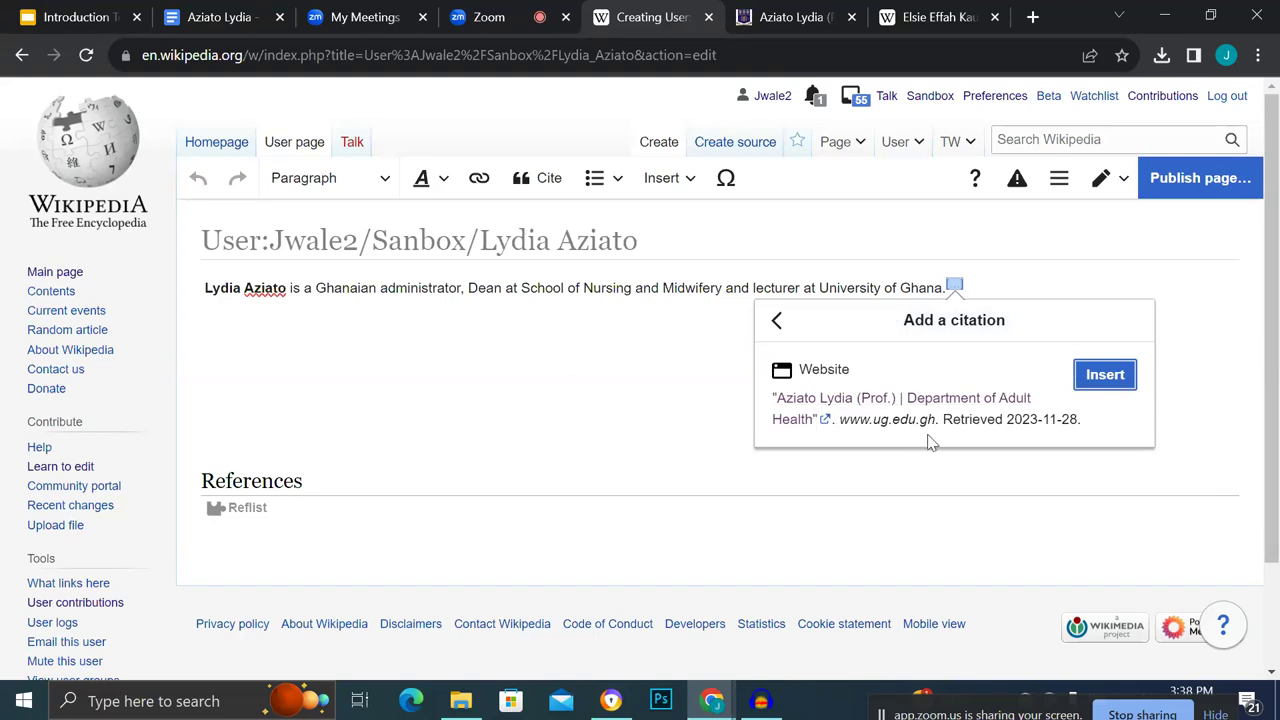
left_click(1106, 376)
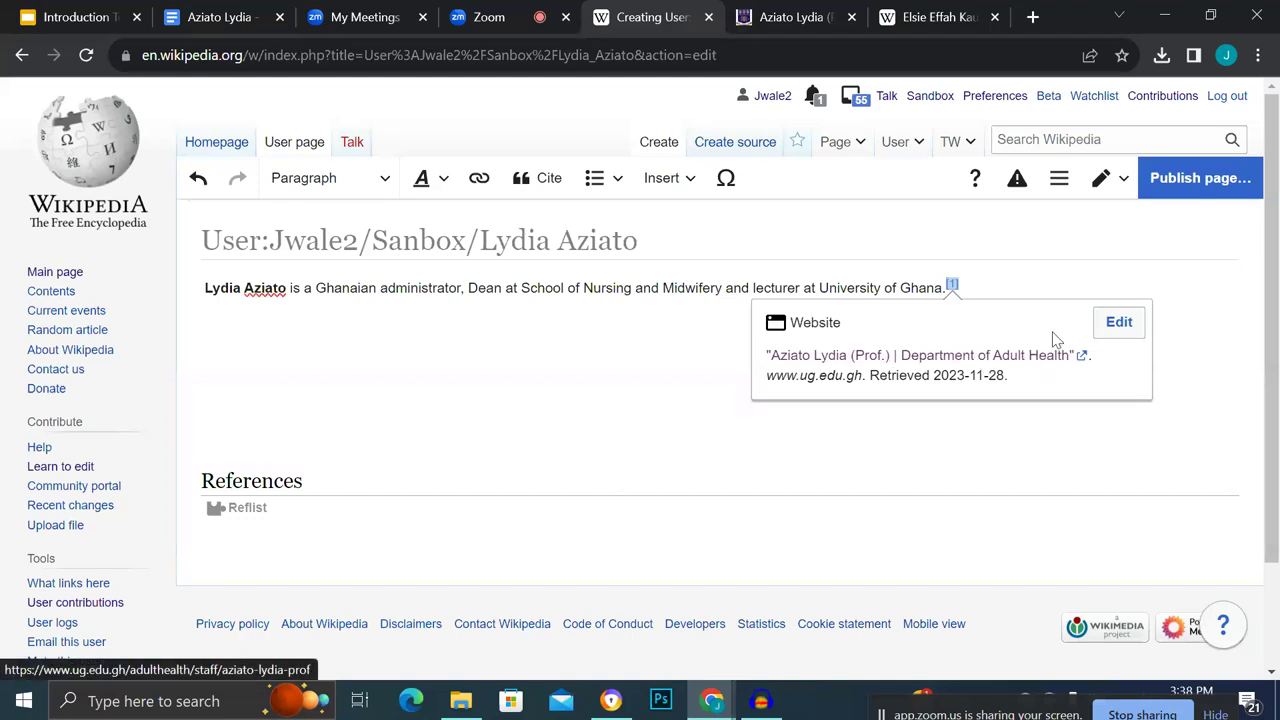
left_click(1023, 286)
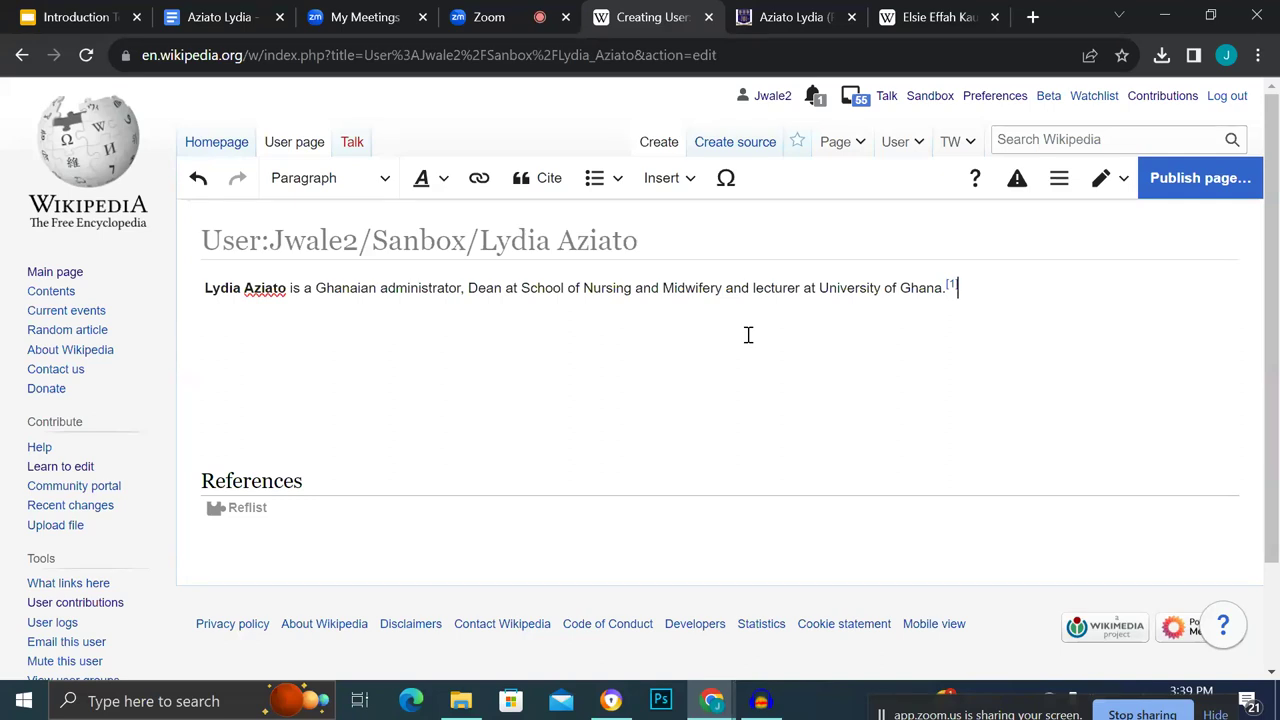
Review the opening sentence of the example Wikipedia biography and return to the sandbox draft.
left_click(938, 17)
scroll(860, 282, "up", 15)
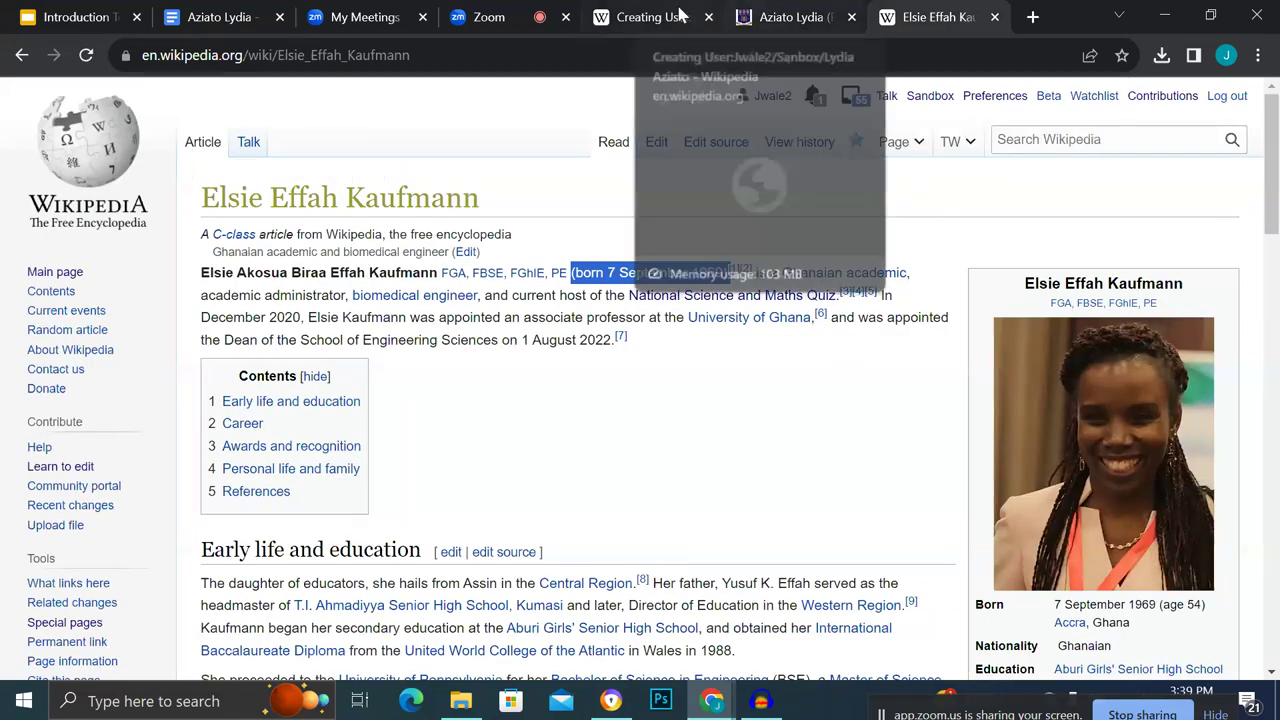
left_click(650, 16)
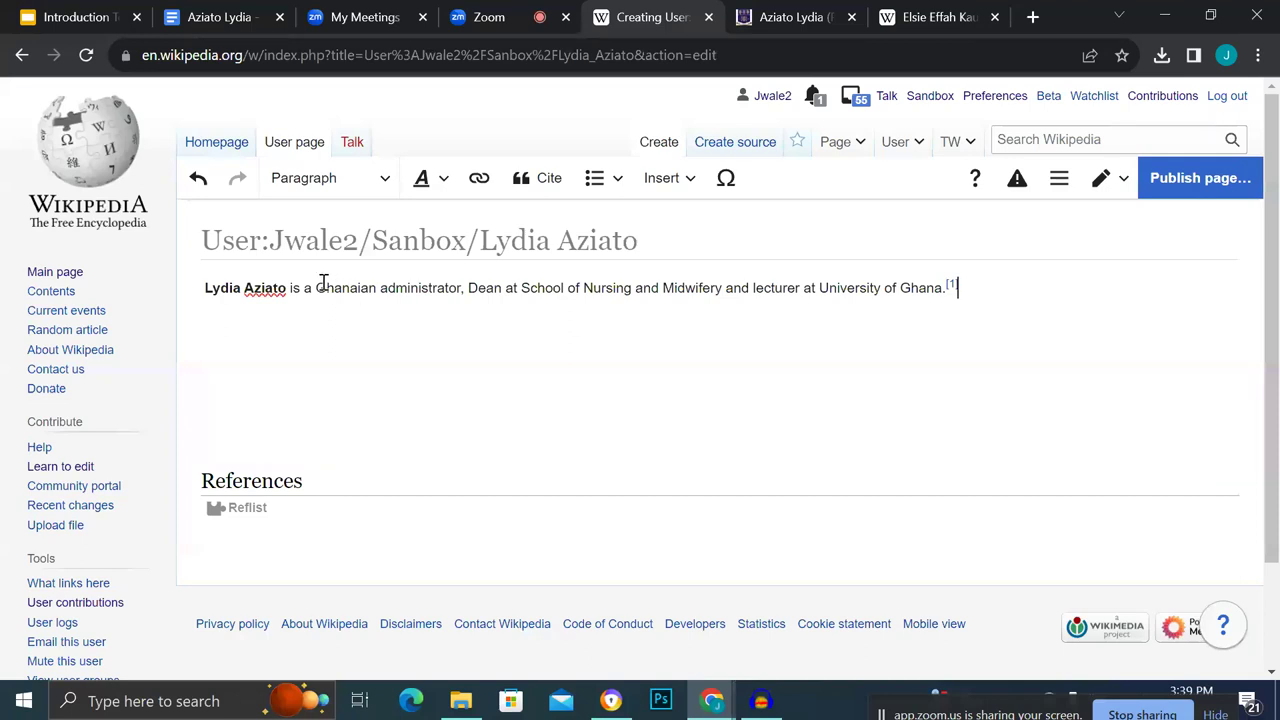
Try to link the phrase "Ghanaian administrator" in the introductory sentence to a Wikipedia article.
left_click_drag(316, 288, 462, 287)
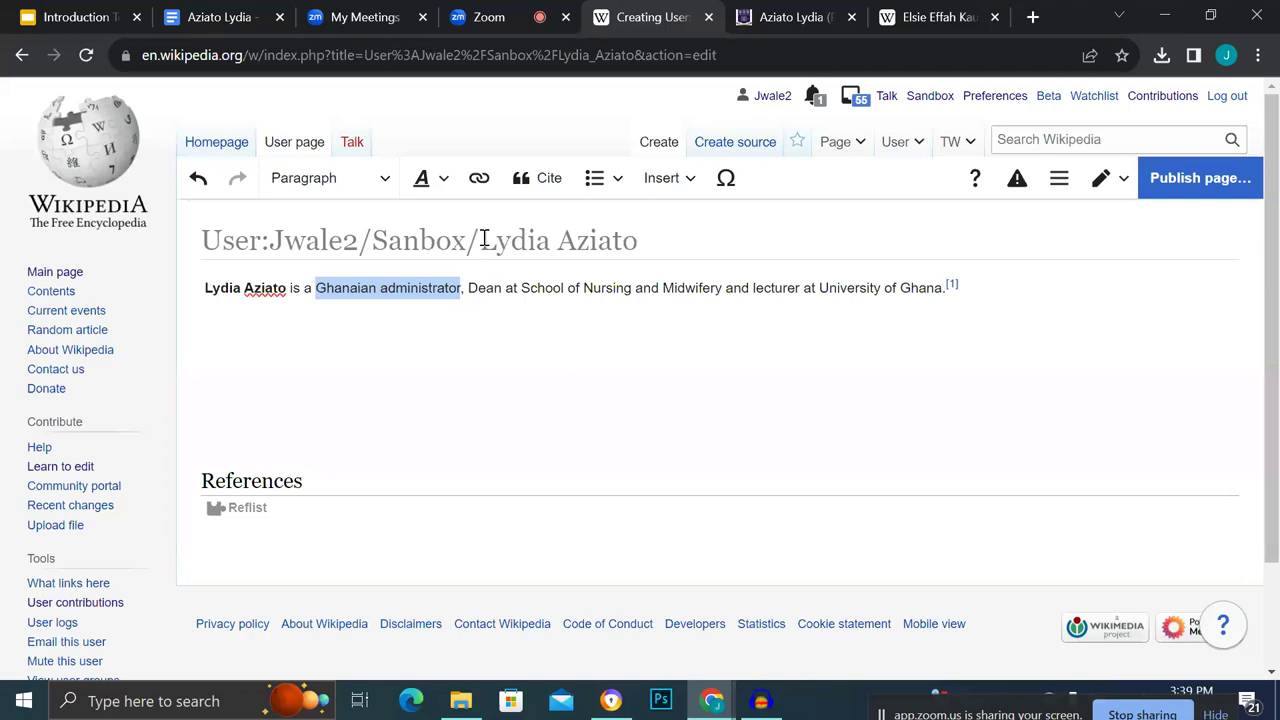
left_click(479, 183)
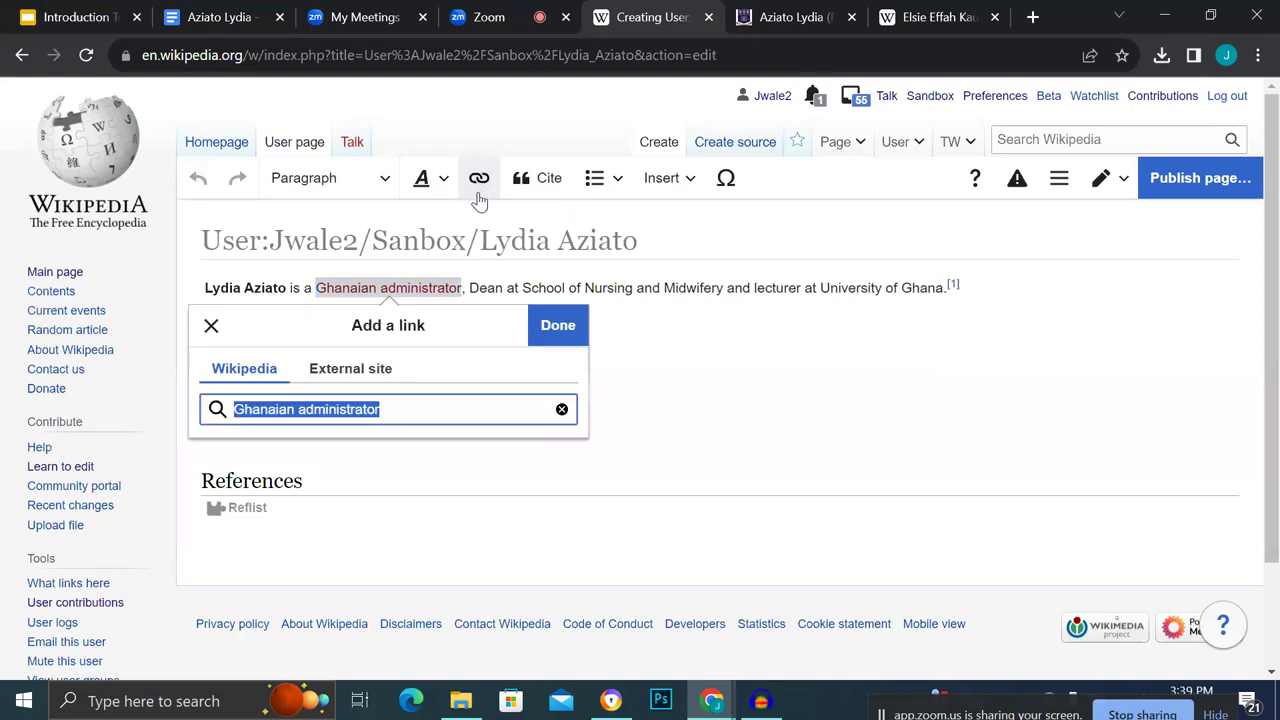
key("Return")
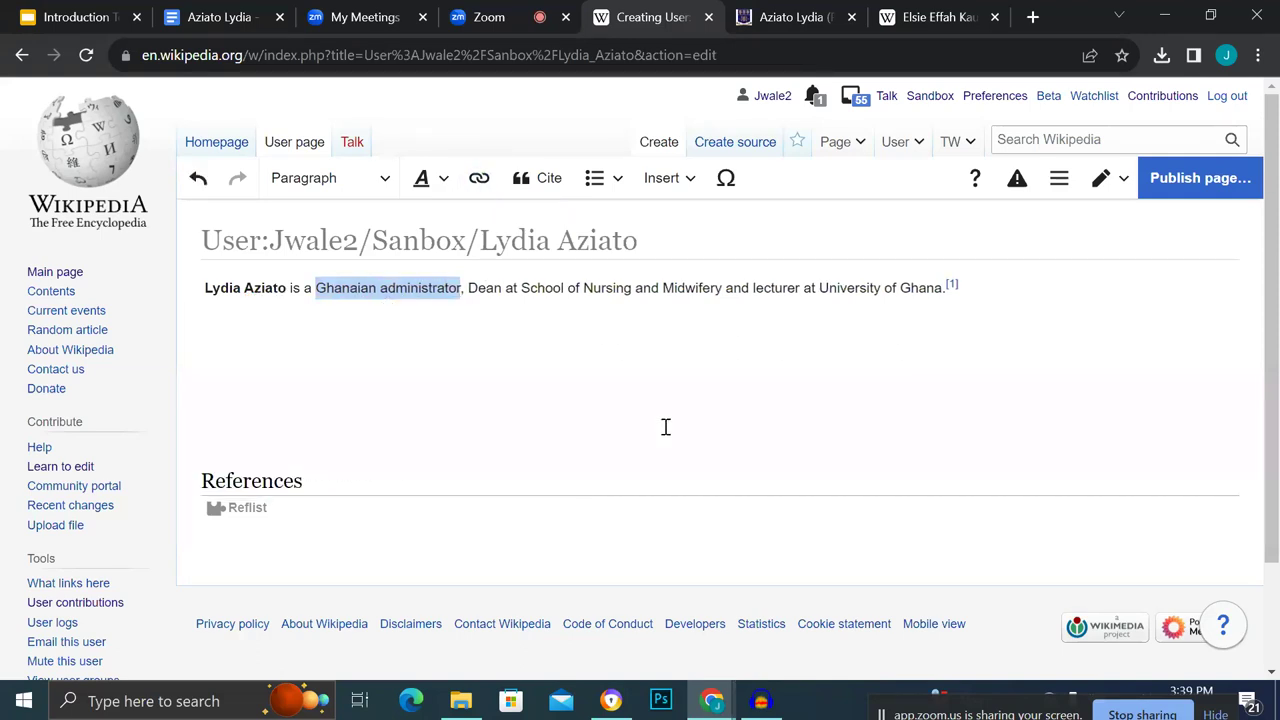
left_click(383, 351)
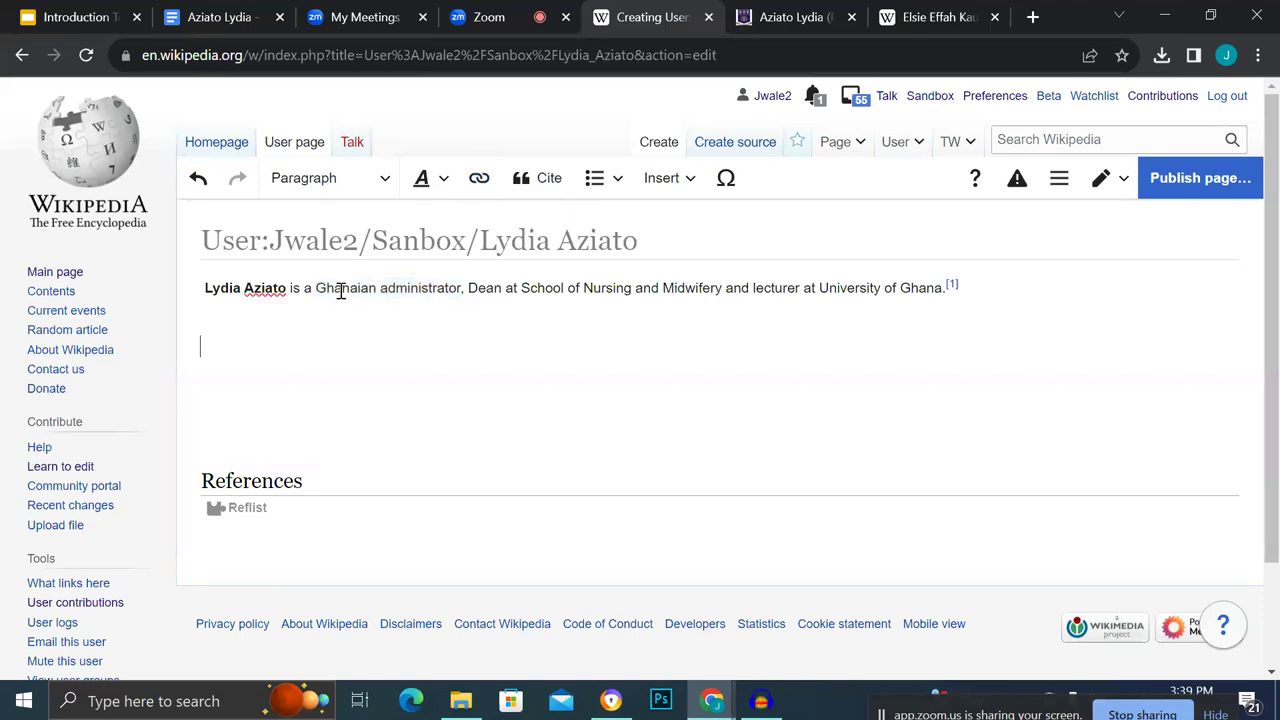
Link the word "Ghanaian" in the introductory sentence to the Wikipedia article Ghana.
left_click_drag(322, 288, 380, 289)
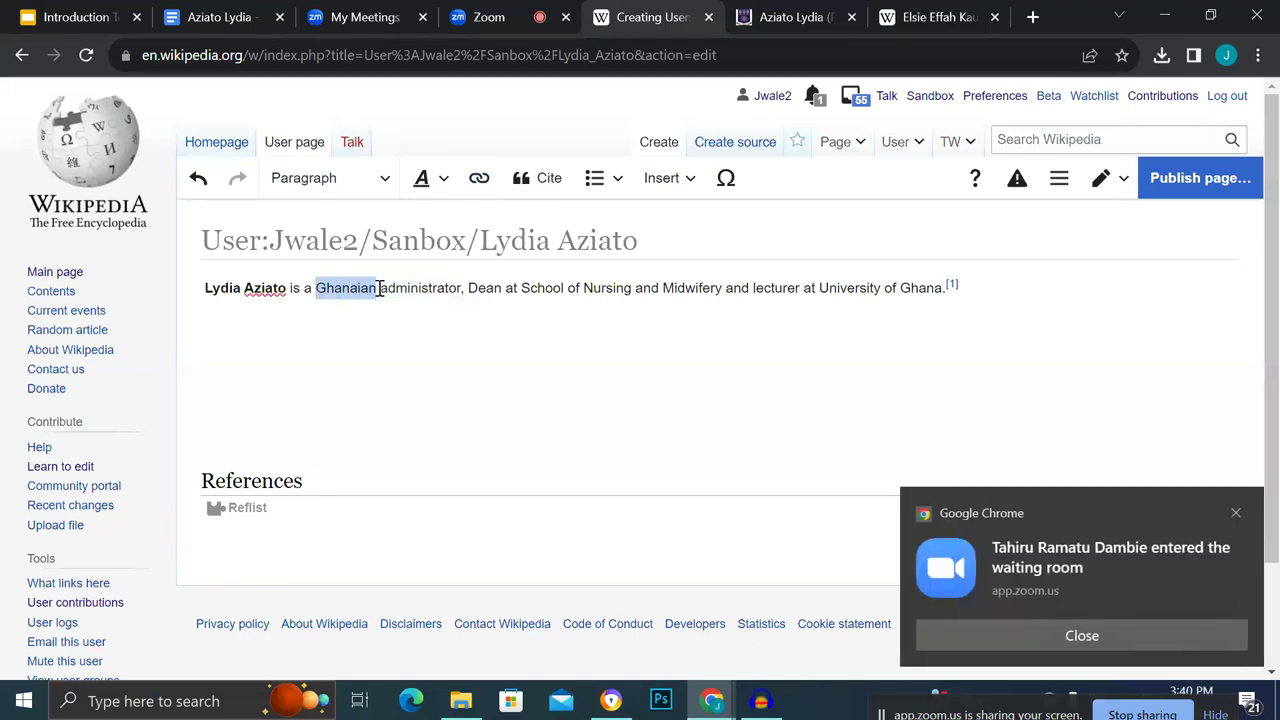
left_click(480, 178)
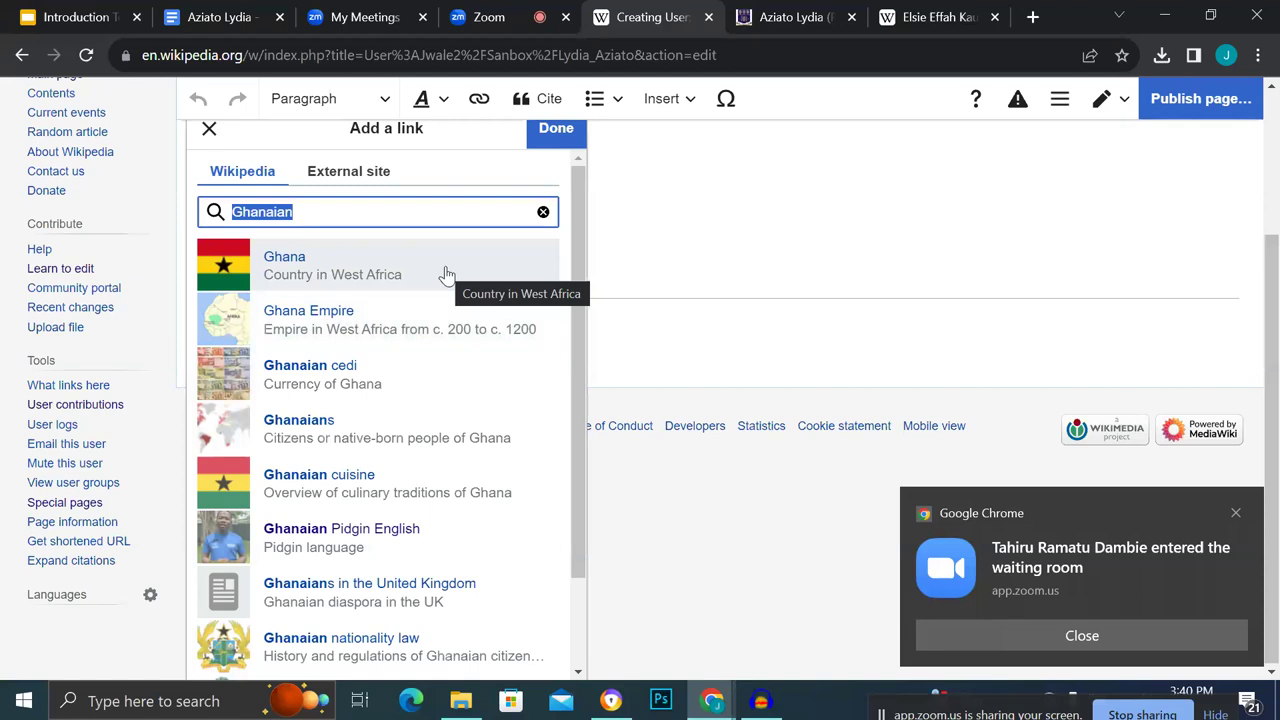
left_click(445, 272)
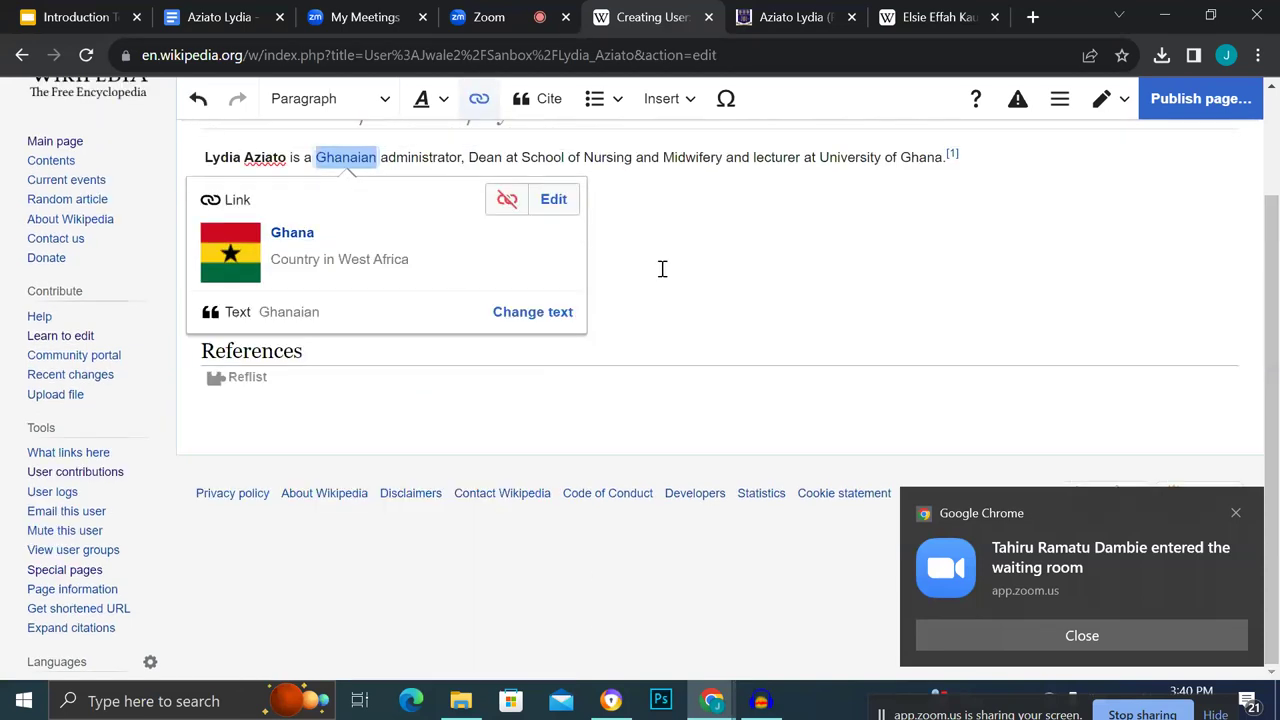
left_click(660, 269)
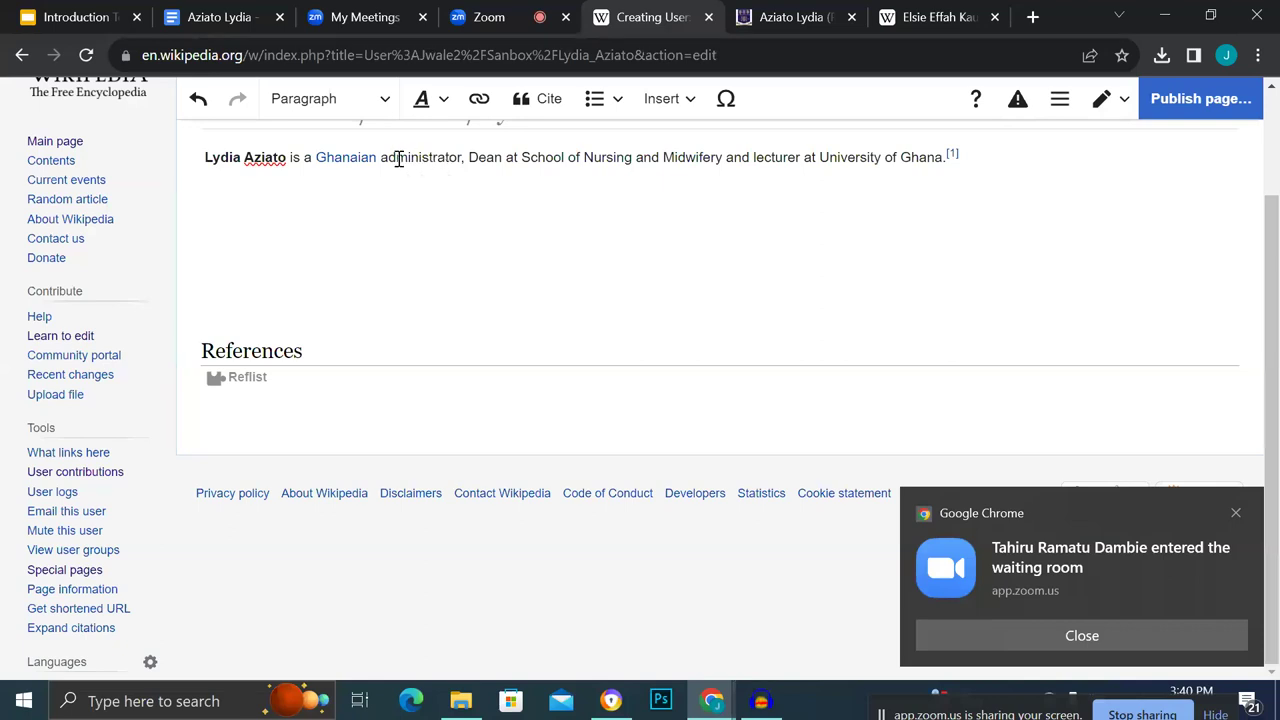
Look through the Wikipedia link suggestions for the word "administrator" and leave it unlinked.
left_click_drag(381, 160, 466, 160)
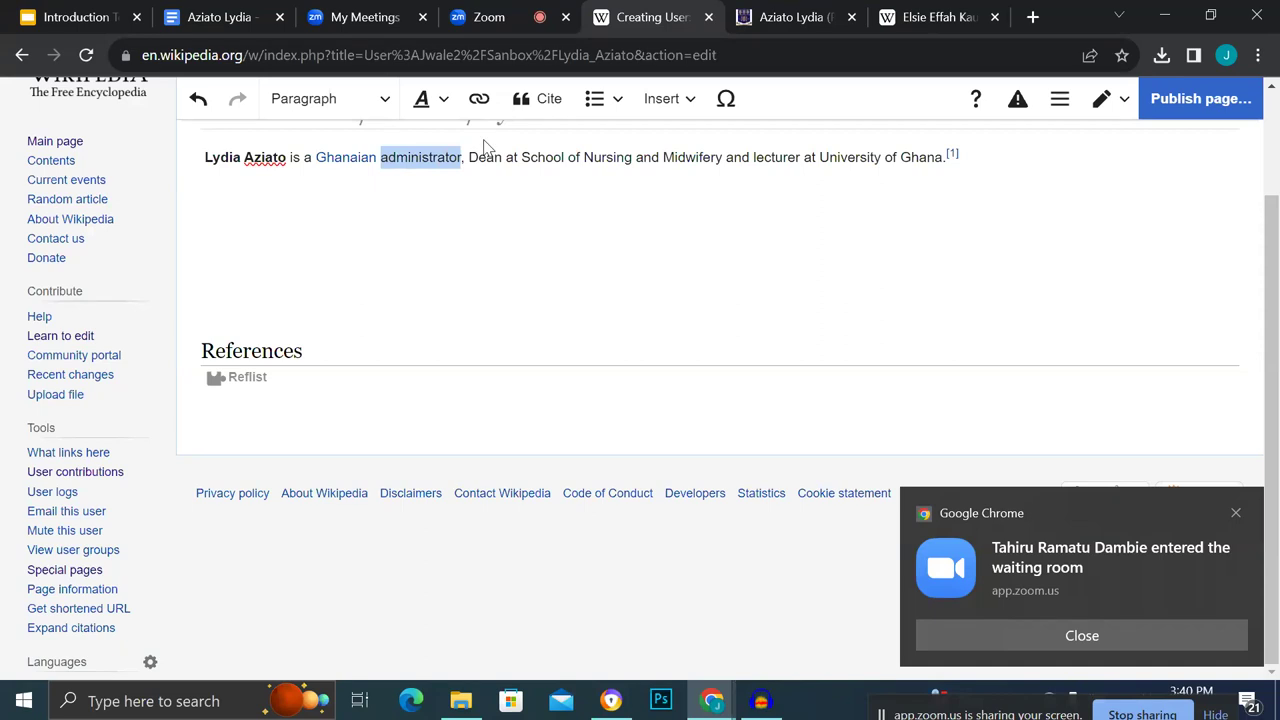
left_click(485, 115)
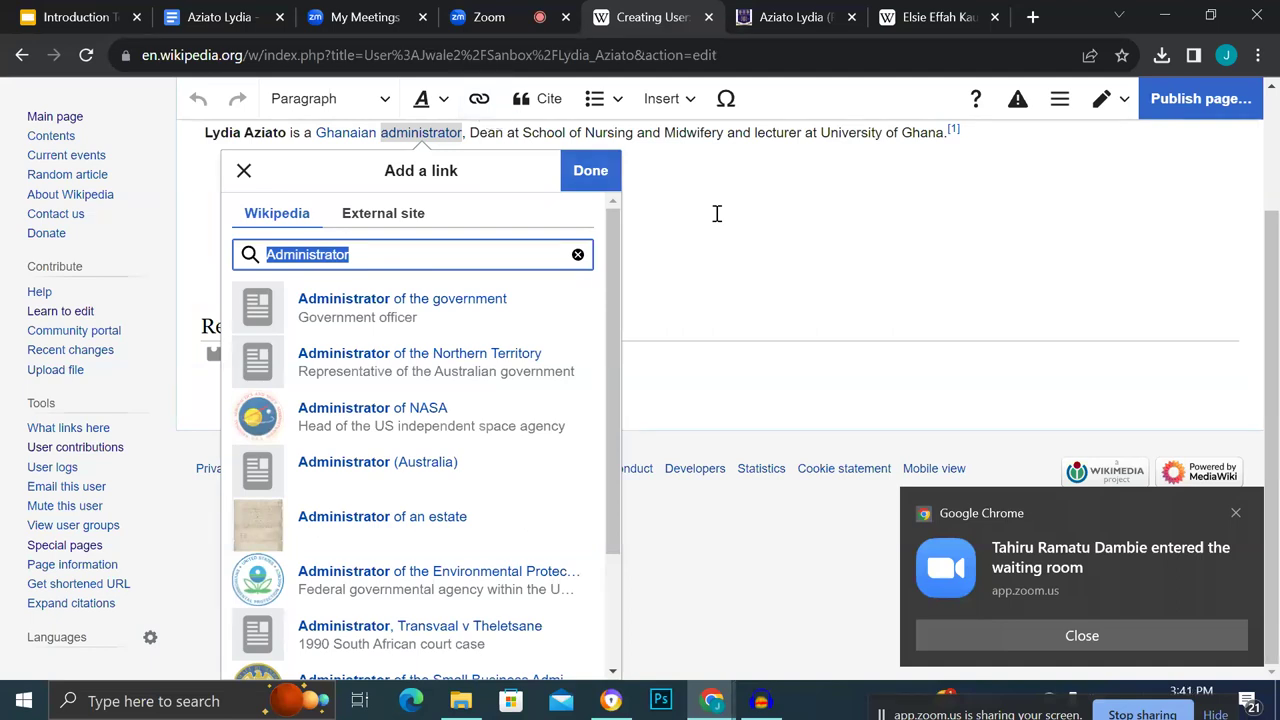
scroll(449, 514, "down", 1)
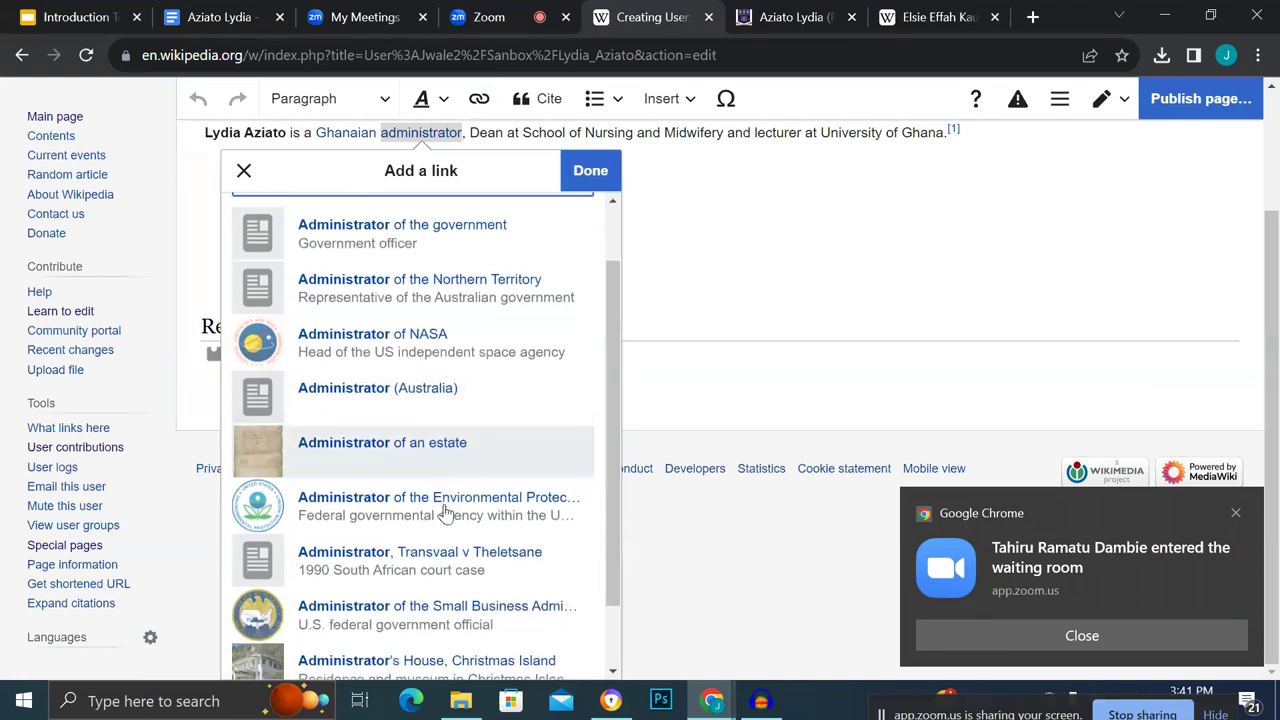
scroll(449, 514, "down", 1)
scroll(449, 514, "up", 3)
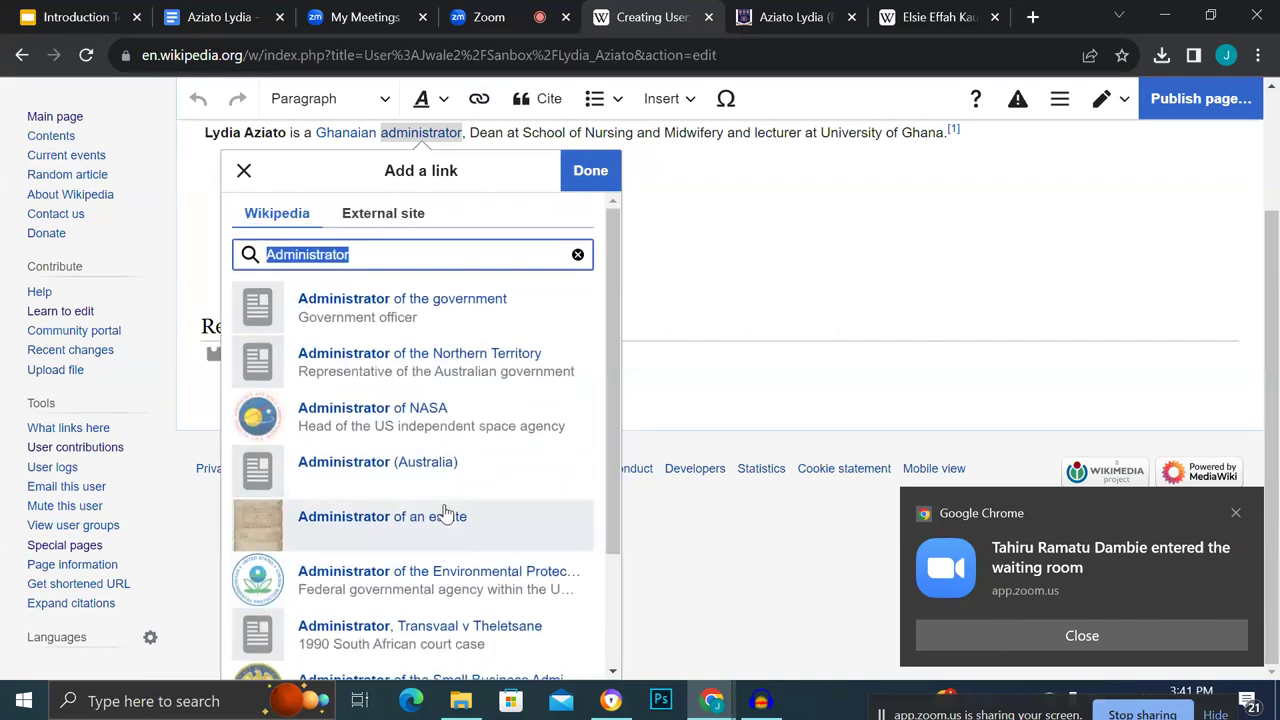
left_click(734, 260)
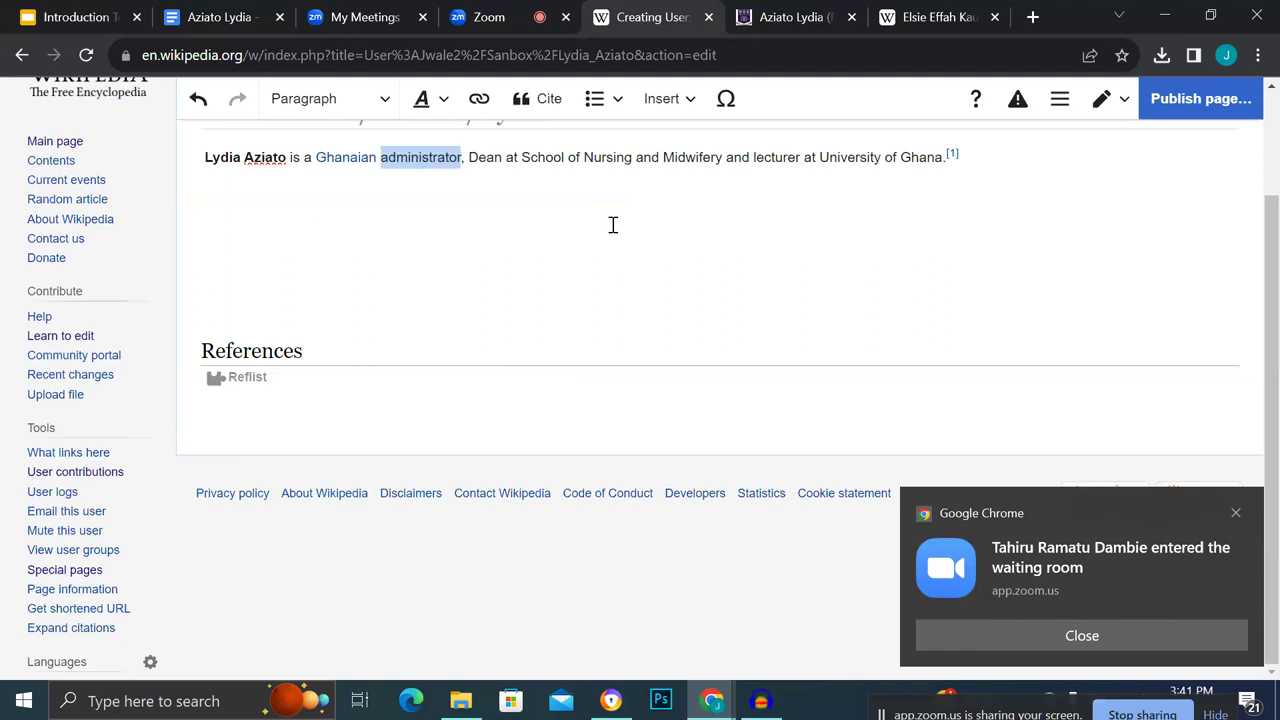
Link "University of Ghana" in the introductory sentence to the Wikipedia article on the Ghanaian public university.
left_click_drag(818, 157, 941, 165)
left_click(840, 157)
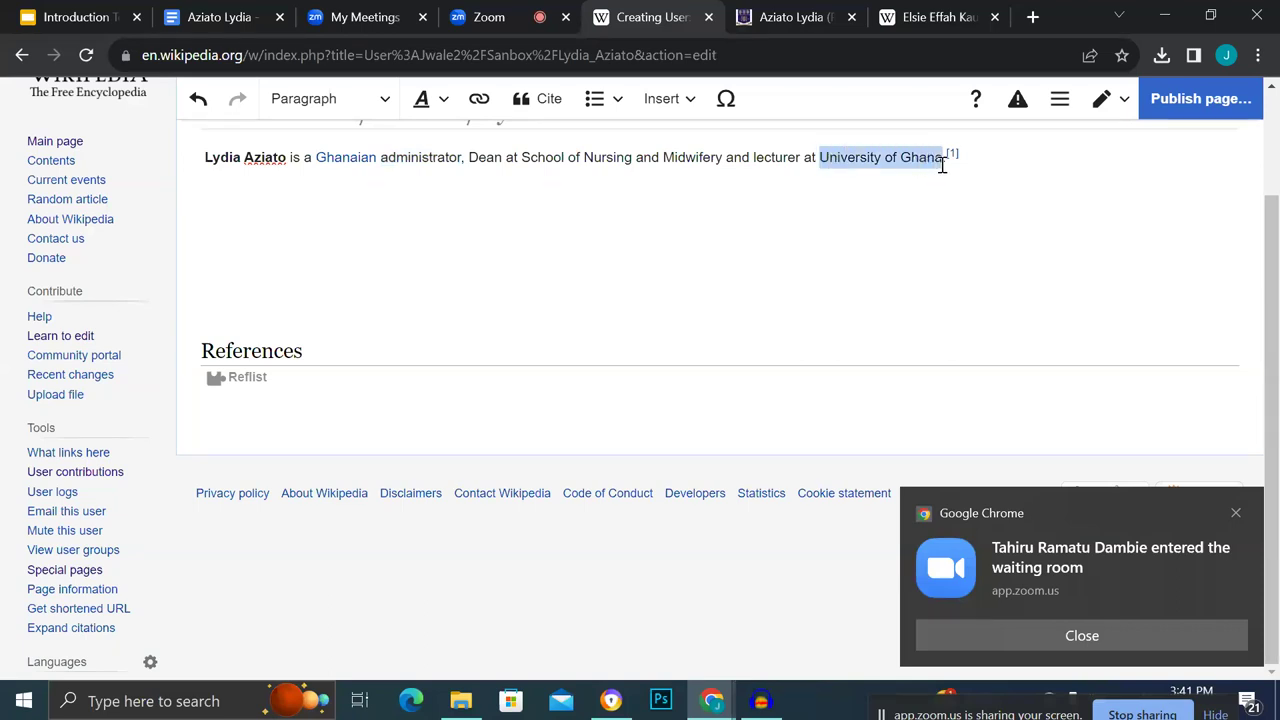
left_click(480, 104)
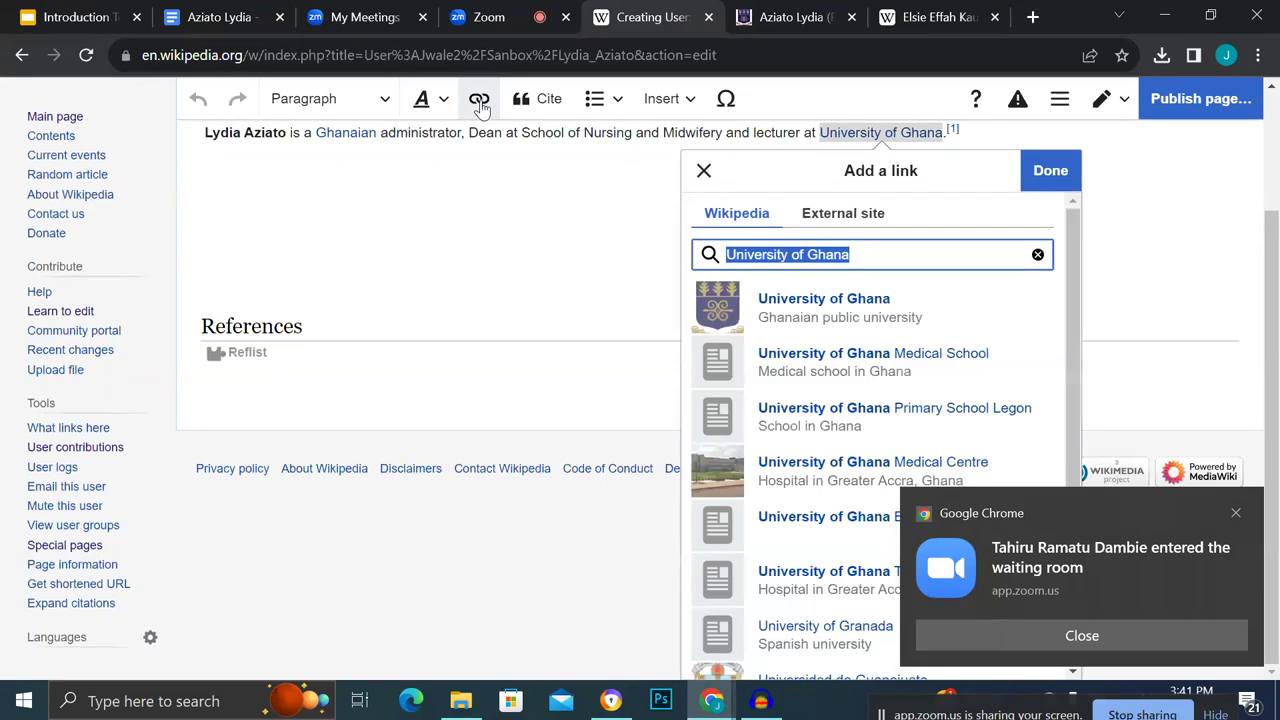
left_click(905, 326)
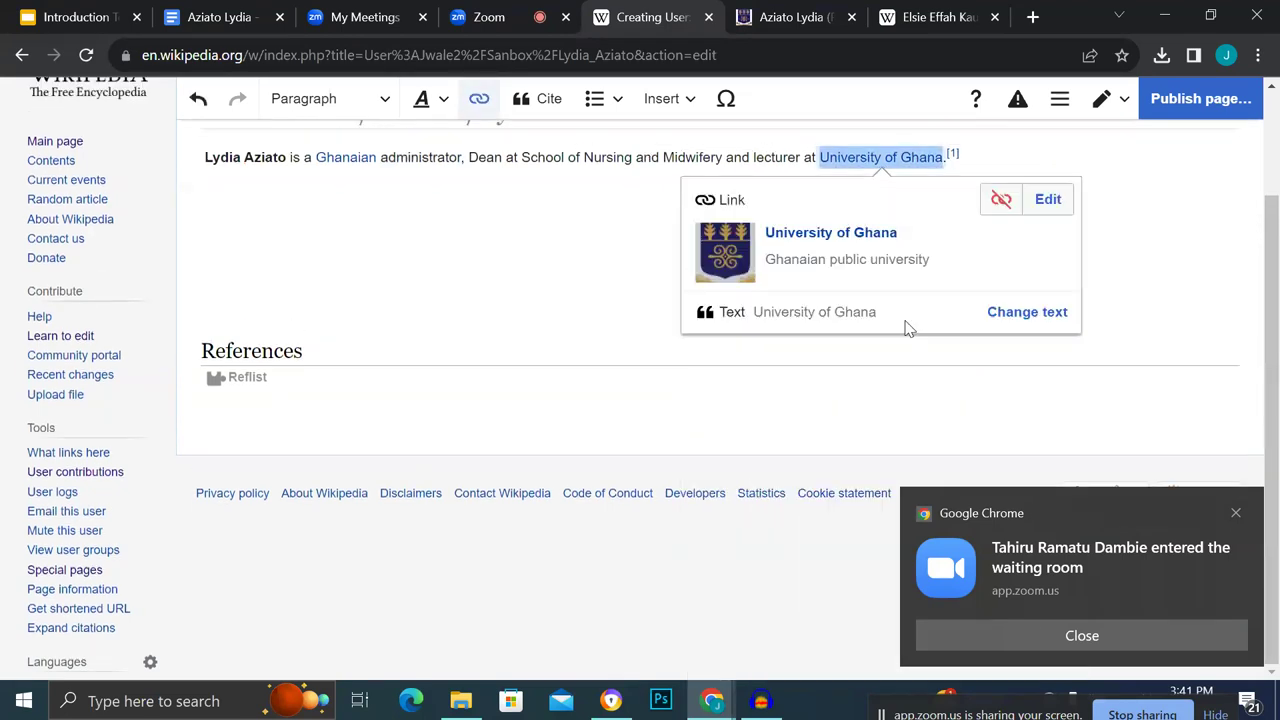
left_click(1154, 180)
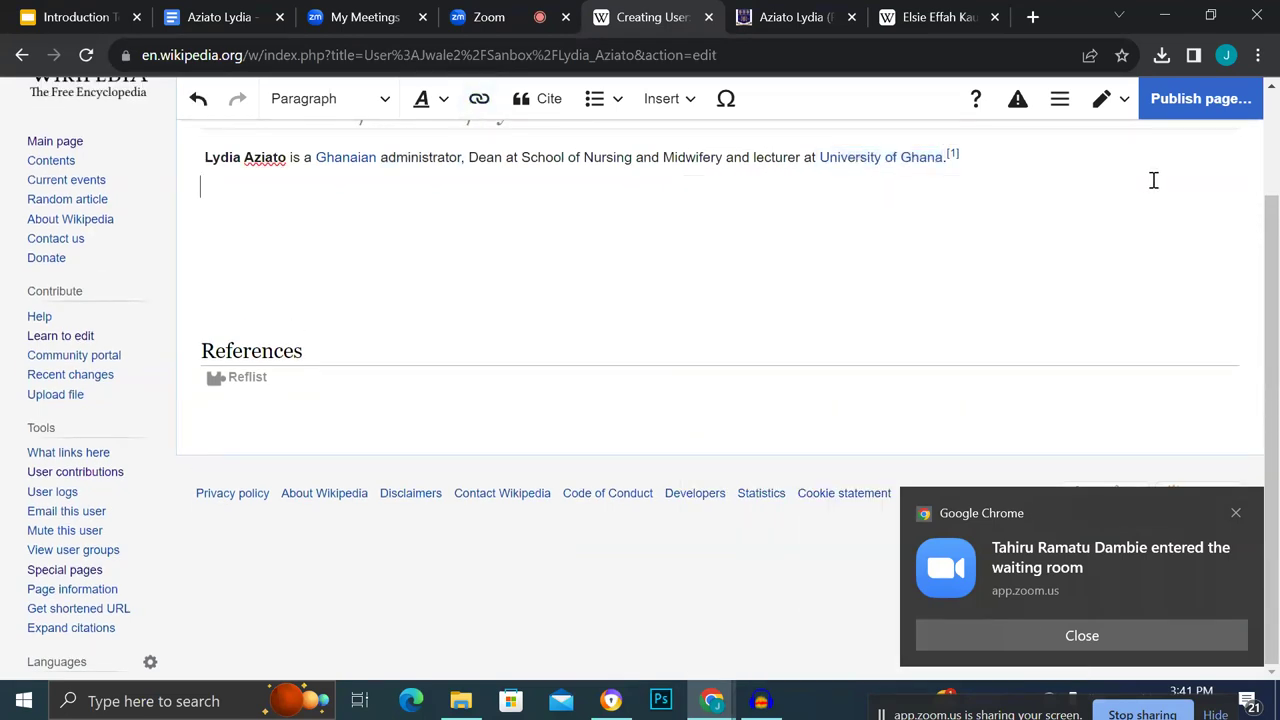
Add two blank lines after the citation that ends the introductory sentence.
left_click(1042, 158)
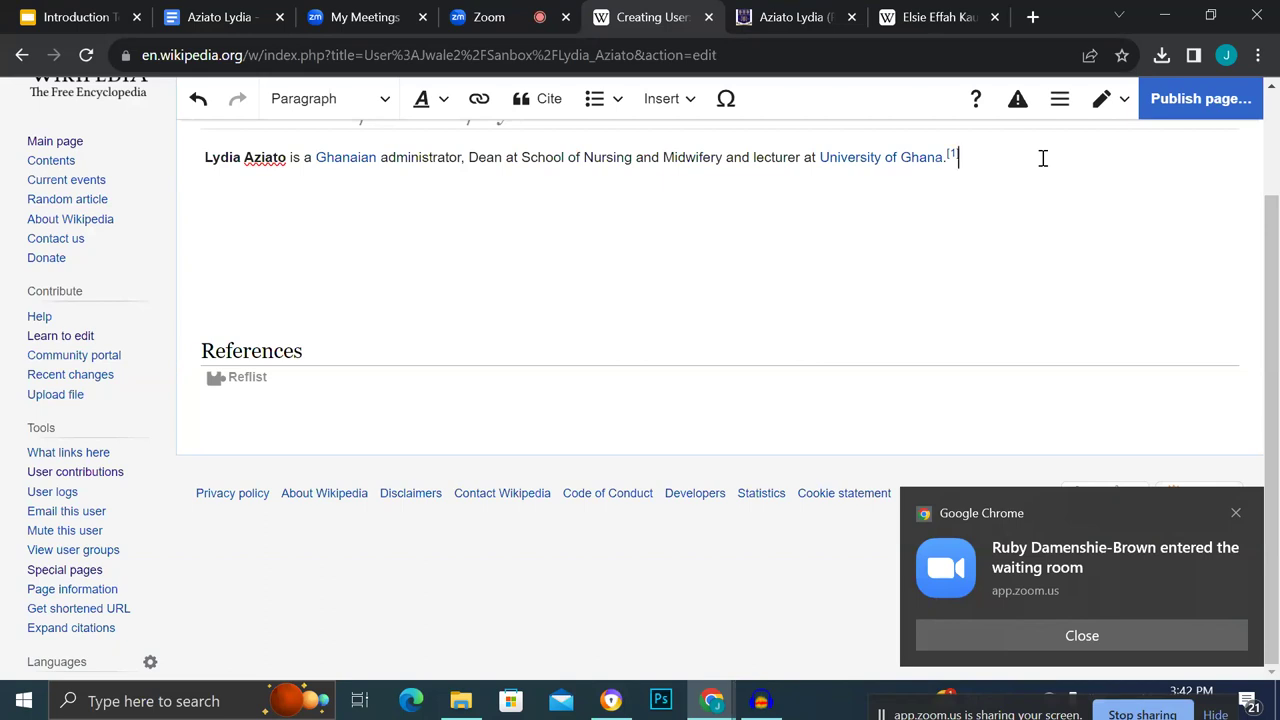
key("Return")
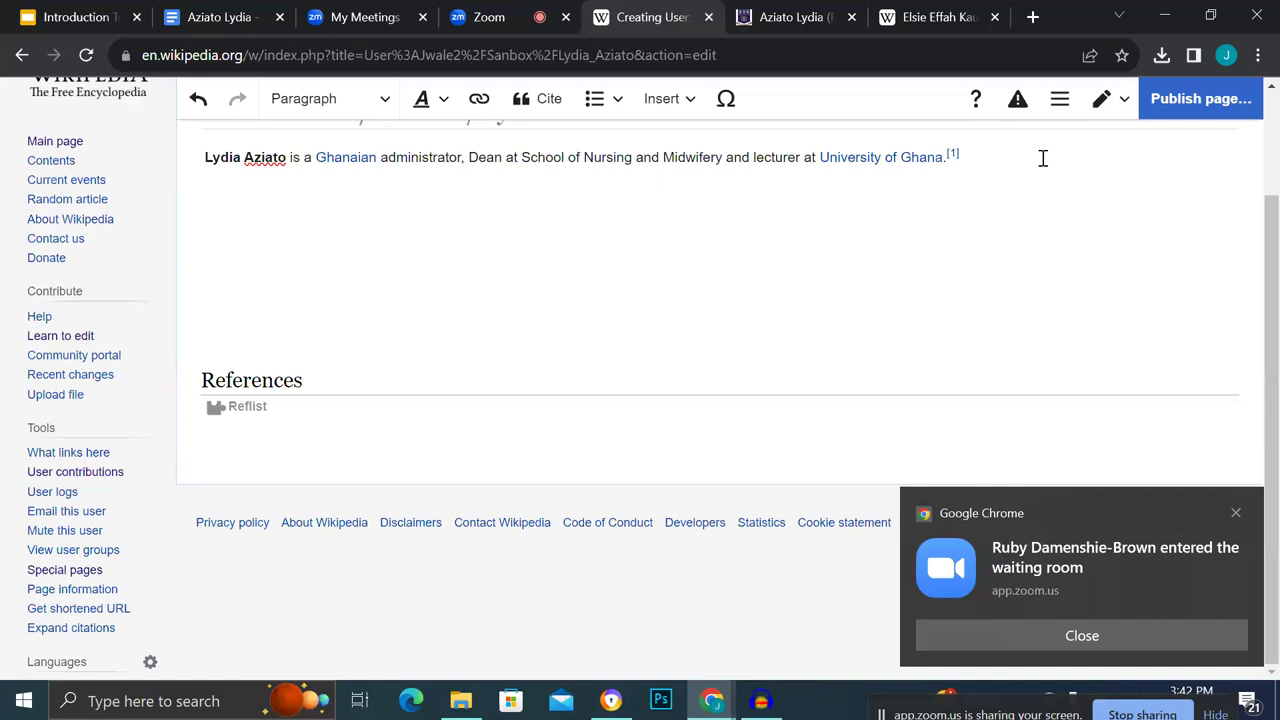
key("Return")
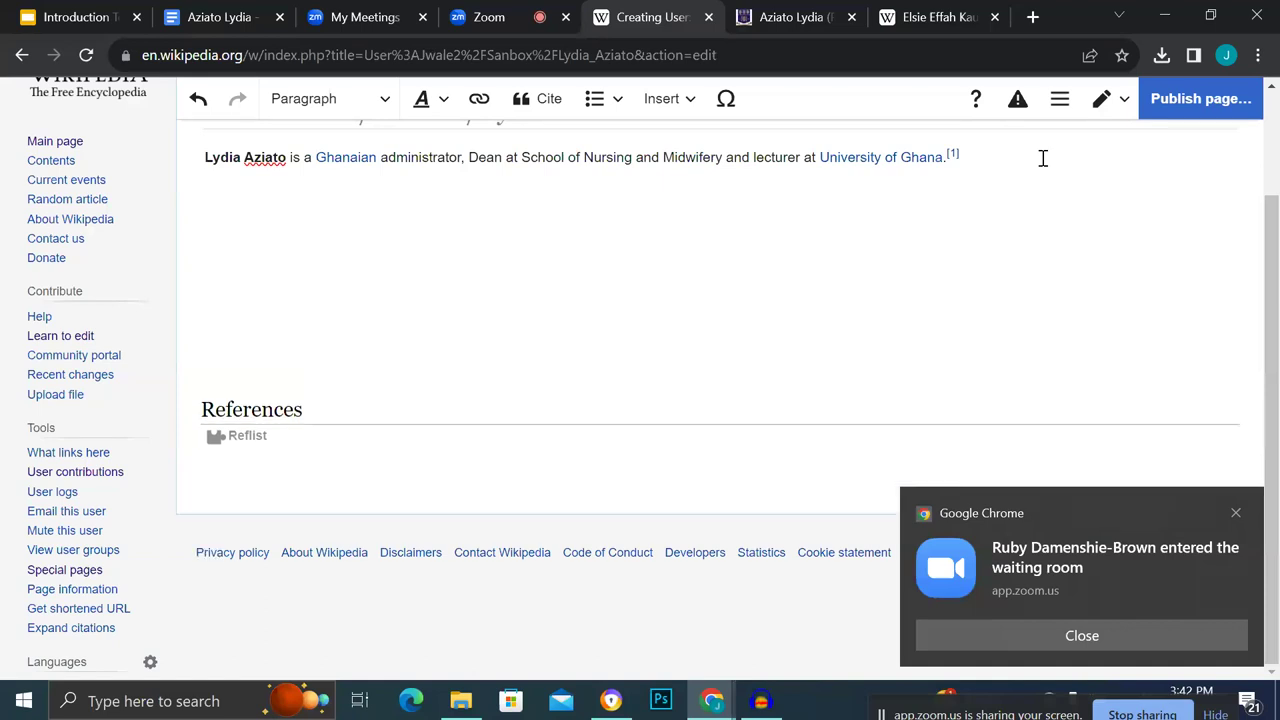
Examine how the "Early life and education" section of the example Wikipedia biography is written.
left_click(935, 20)
scroll(716, 358, "down", 2)
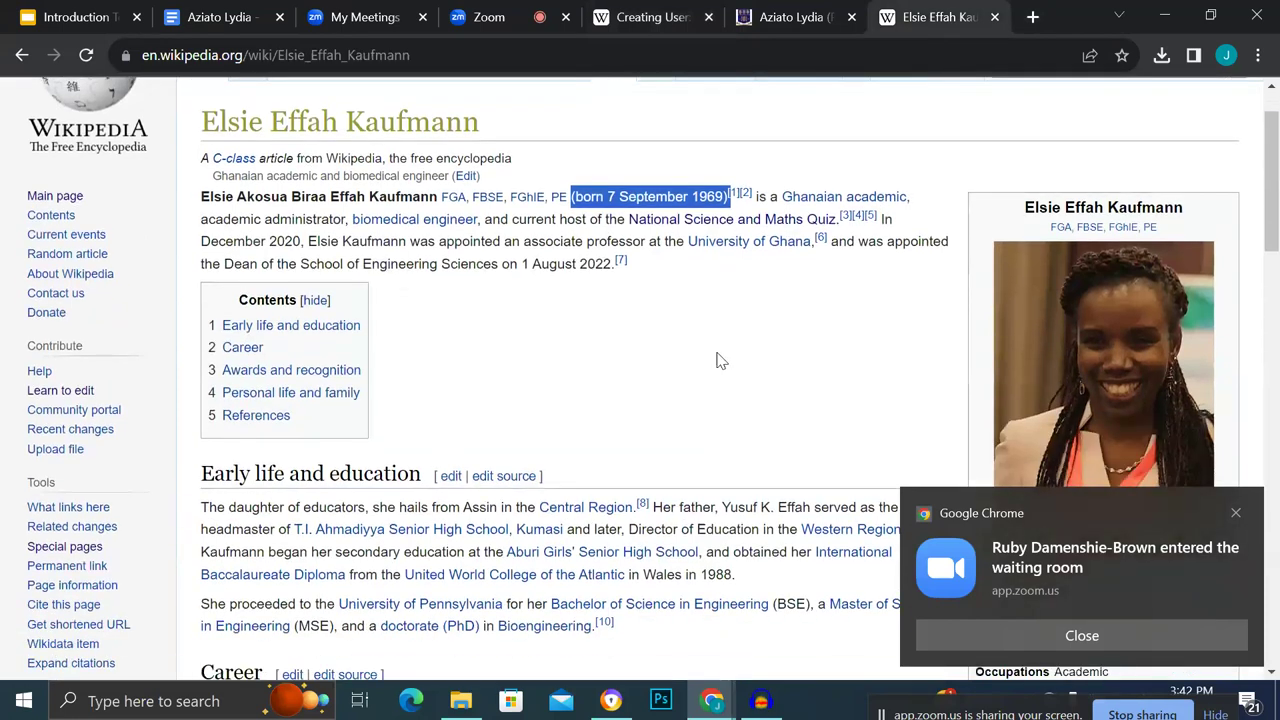
scroll(716, 358, "down", 1)
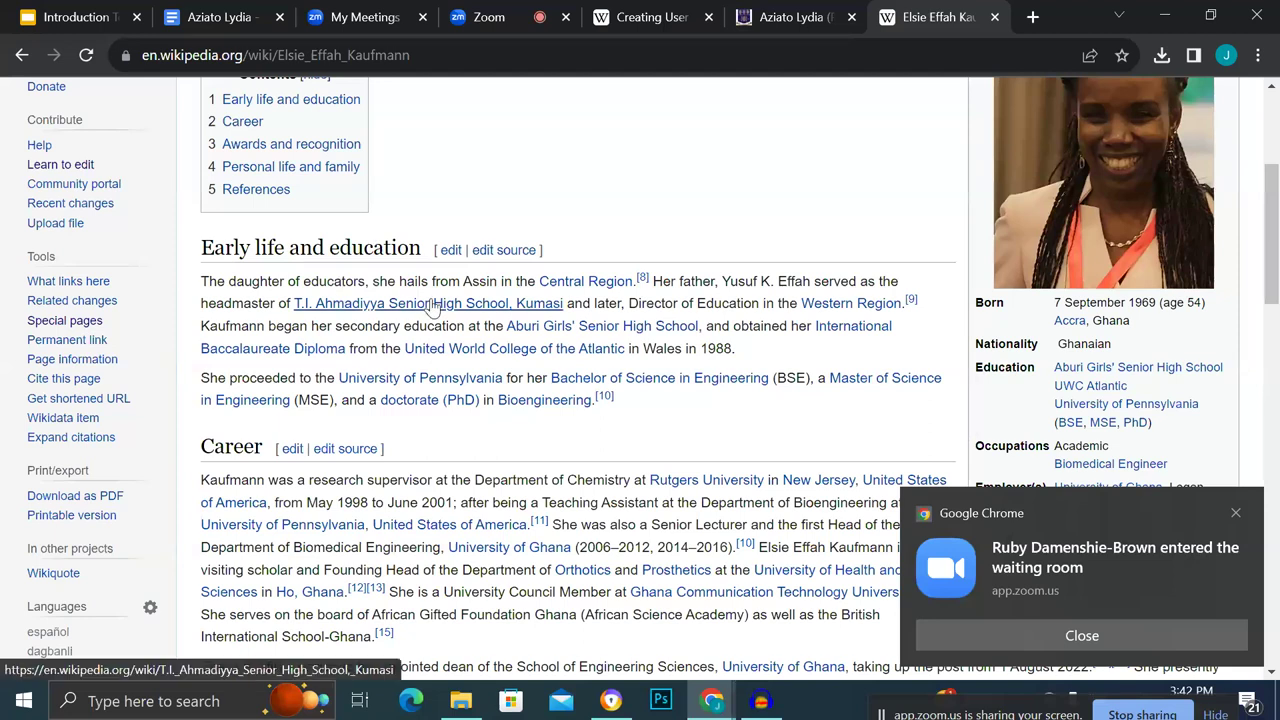
mouse_move(575, 283)
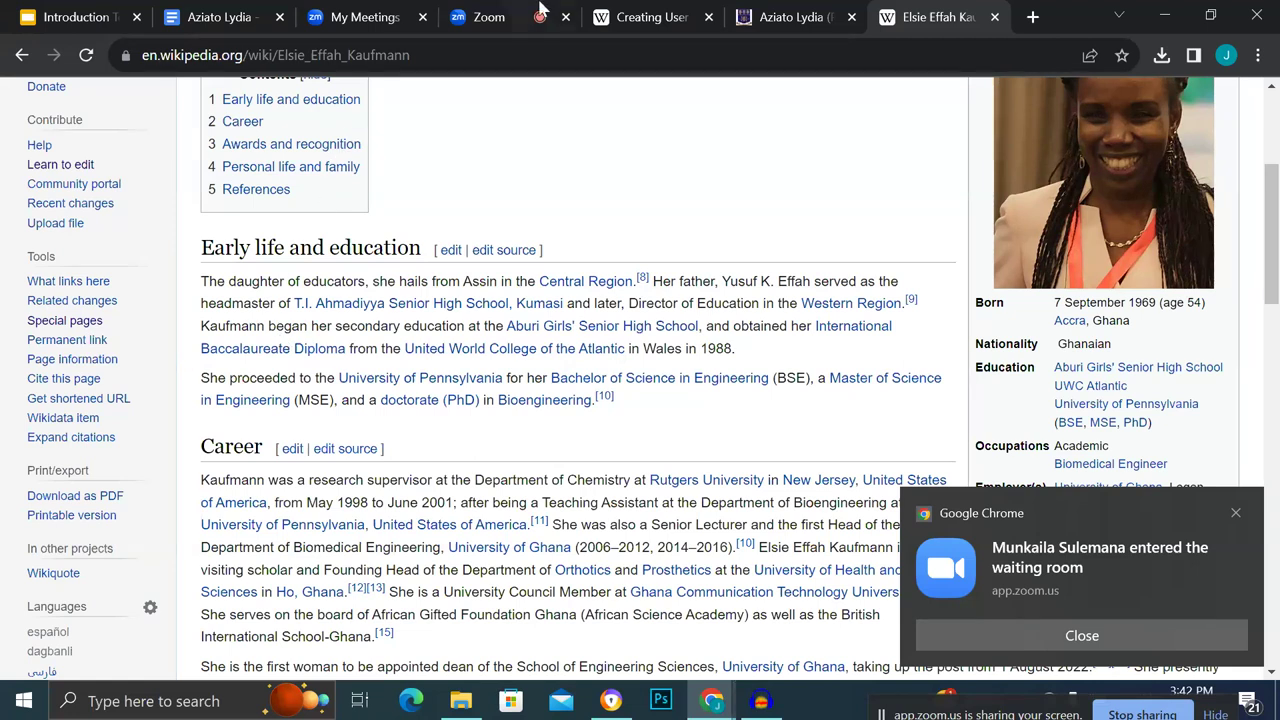
Switch to the Google Docs notes on the biography's subject and open the "University of Health & Allied science" reference link.
left_click(773, 17)
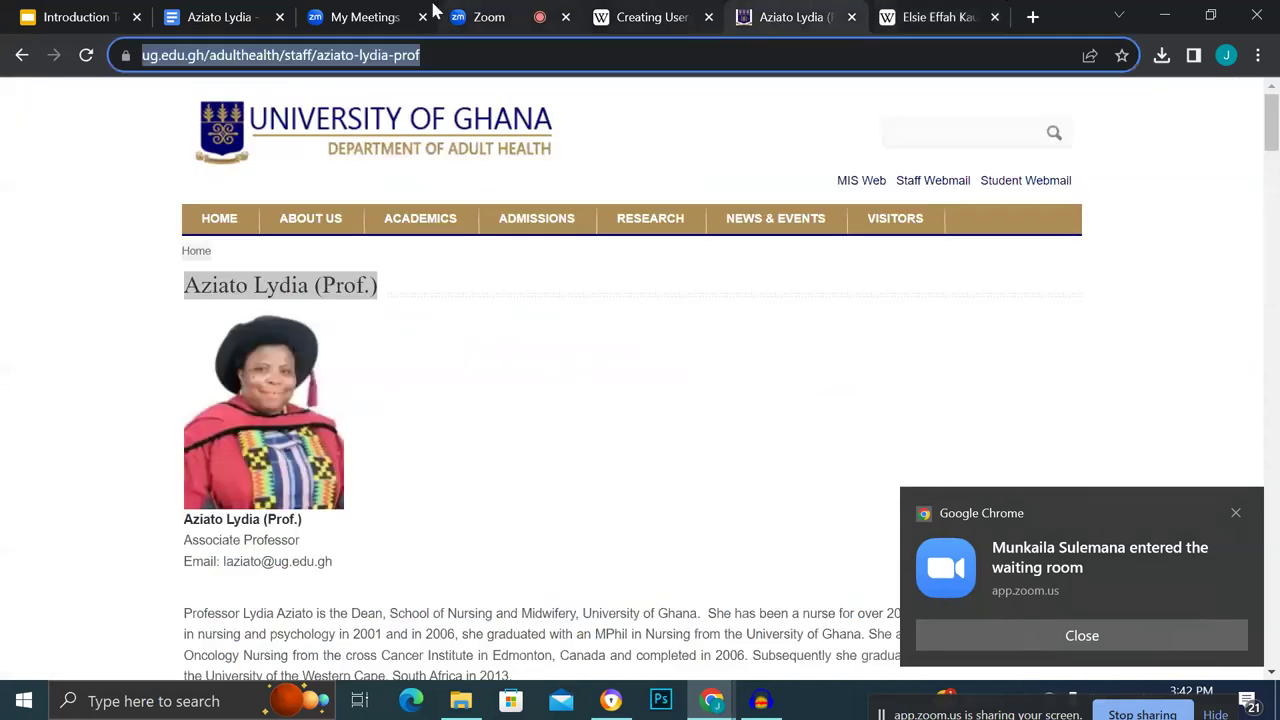
left_click(224, 20)
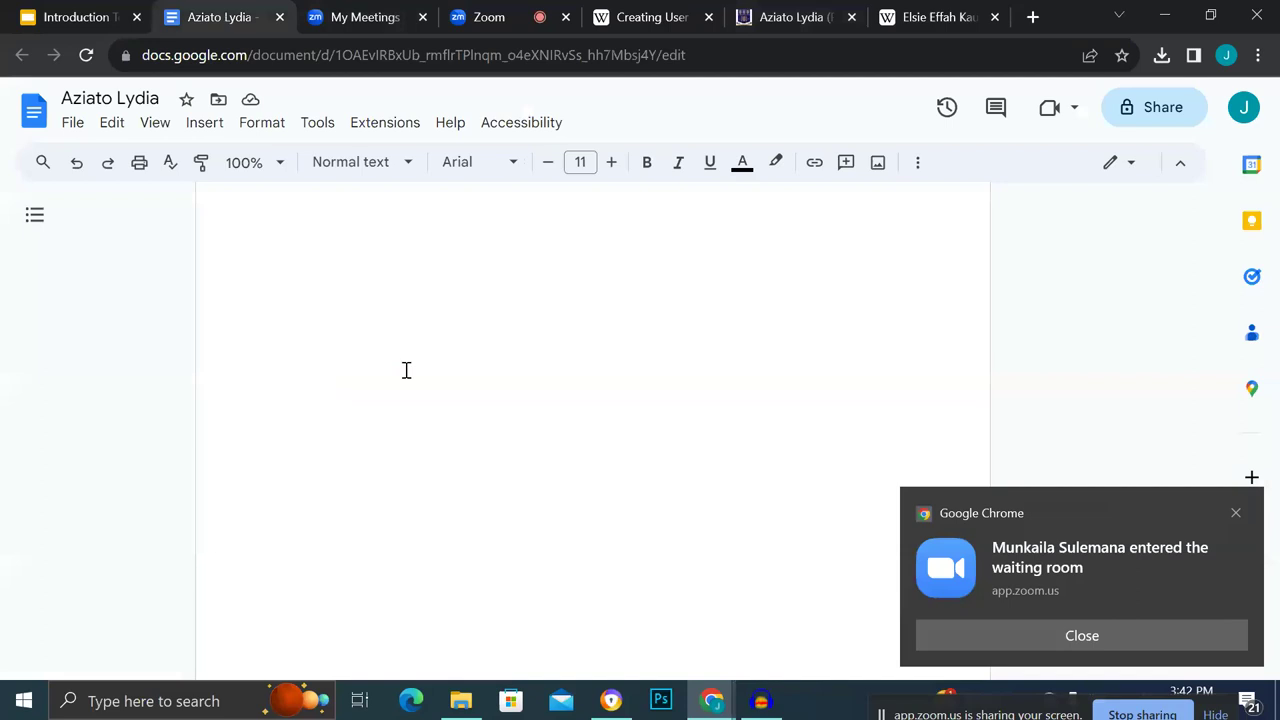
left_click(378, 471)
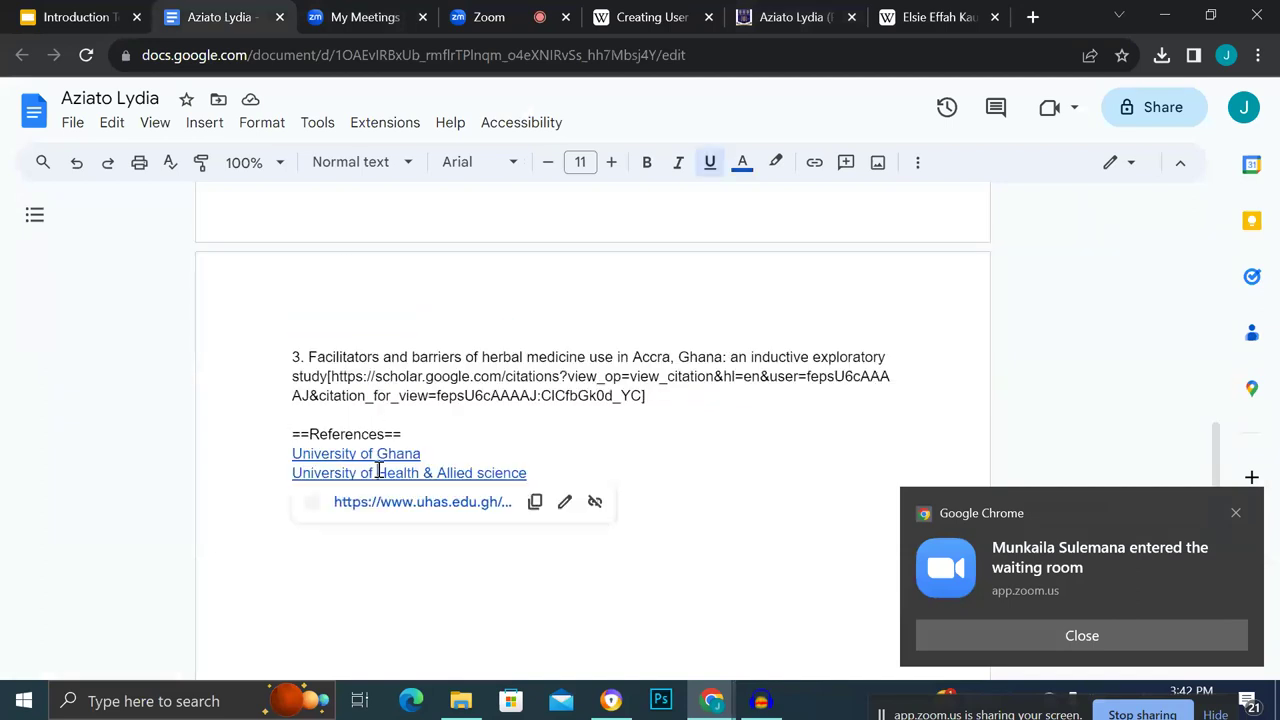
left_click(402, 504)
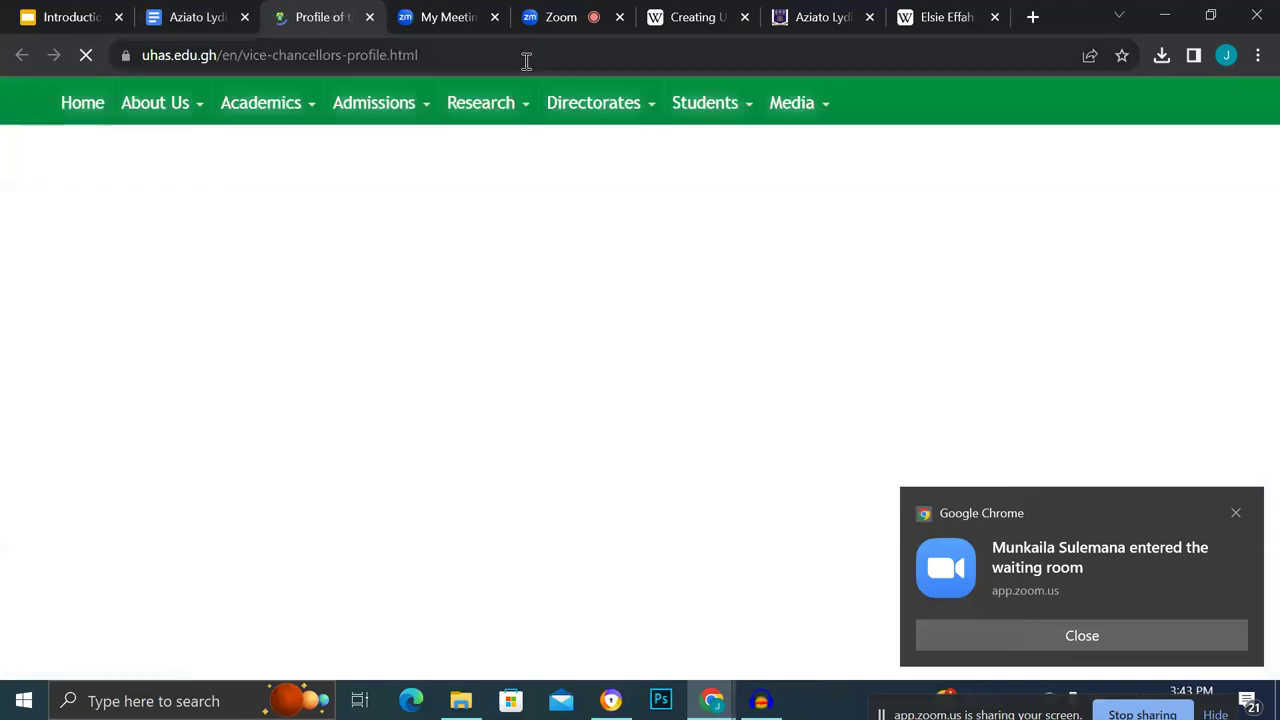
scroll(349, 336, "down", 1)
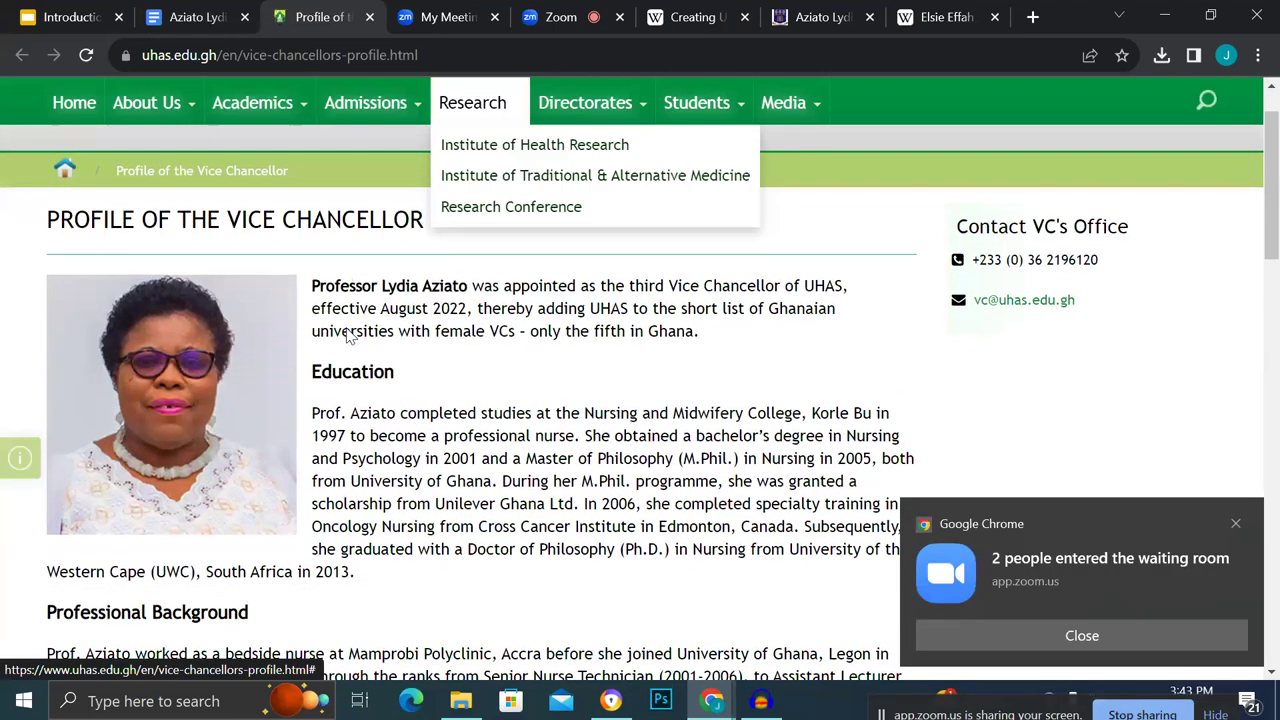
scroll(349, 336, "down", 1)
scroll(347, 330, "down", 1)
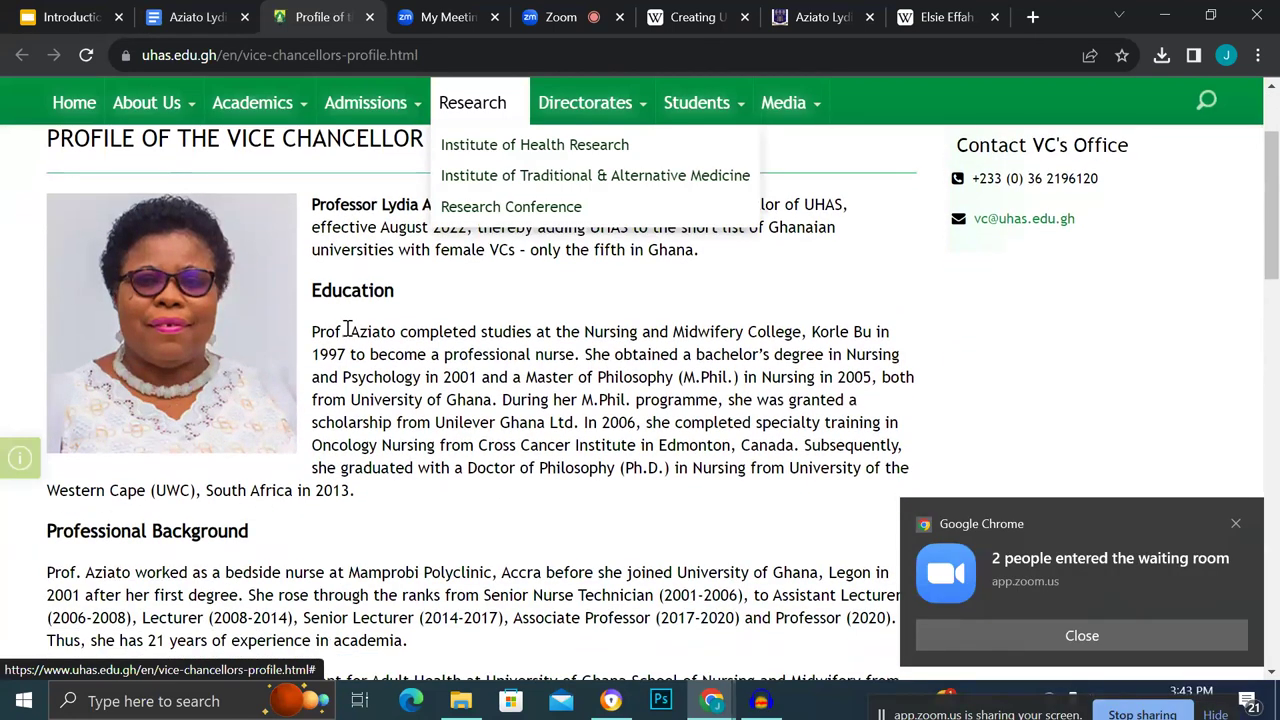
scroll(347, 328, "up", 2)
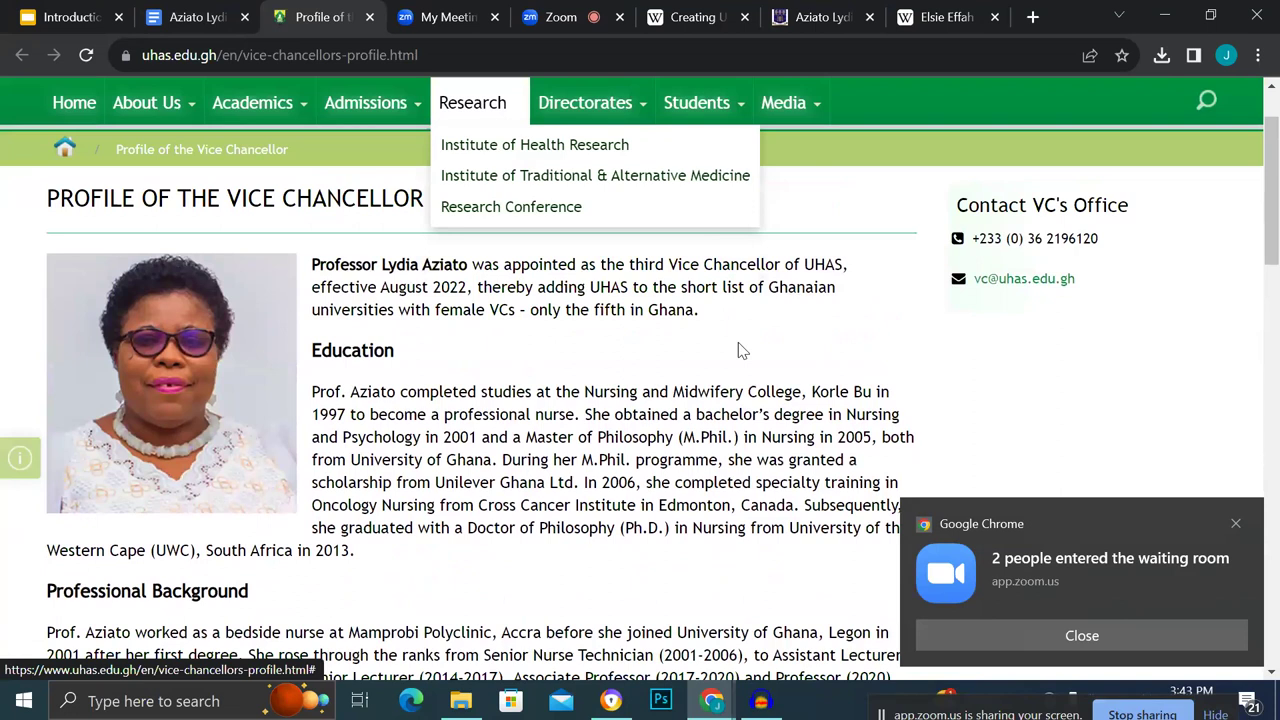
scroll(740, 350, "up", 1)
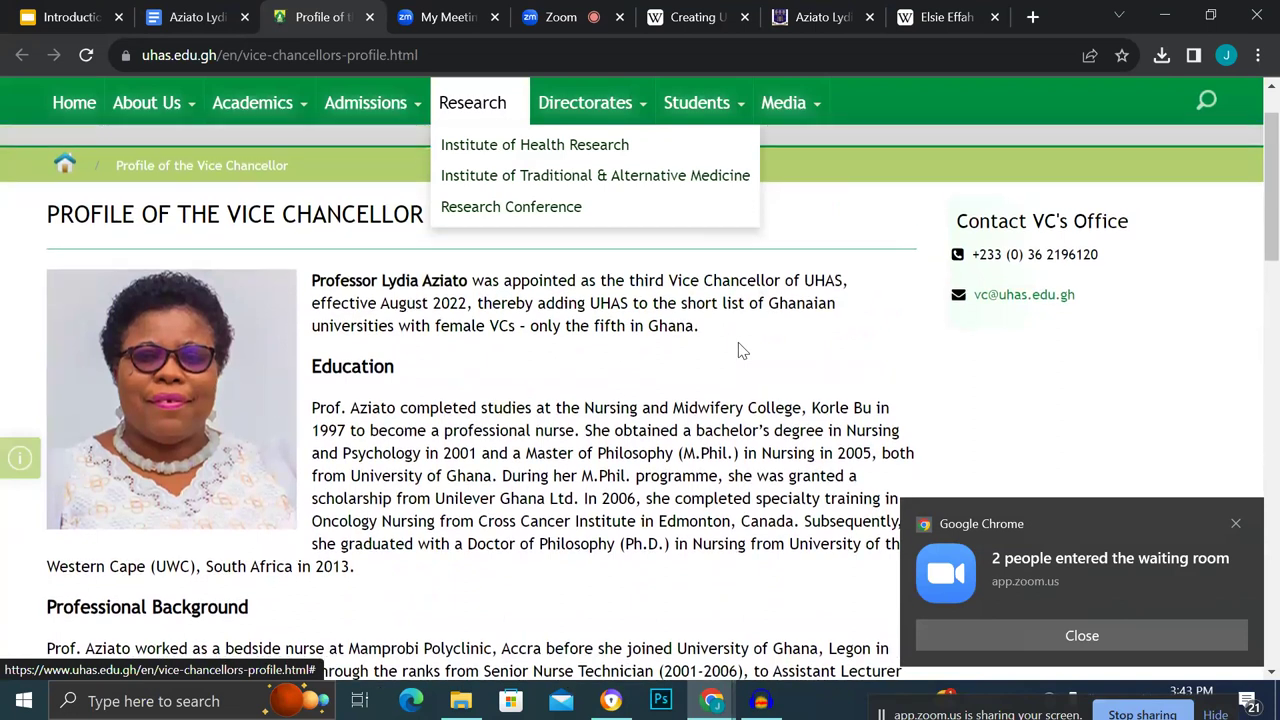
right_click(740, 350)
scroll(740, 350, "down", 1)
left_click(611, 320)
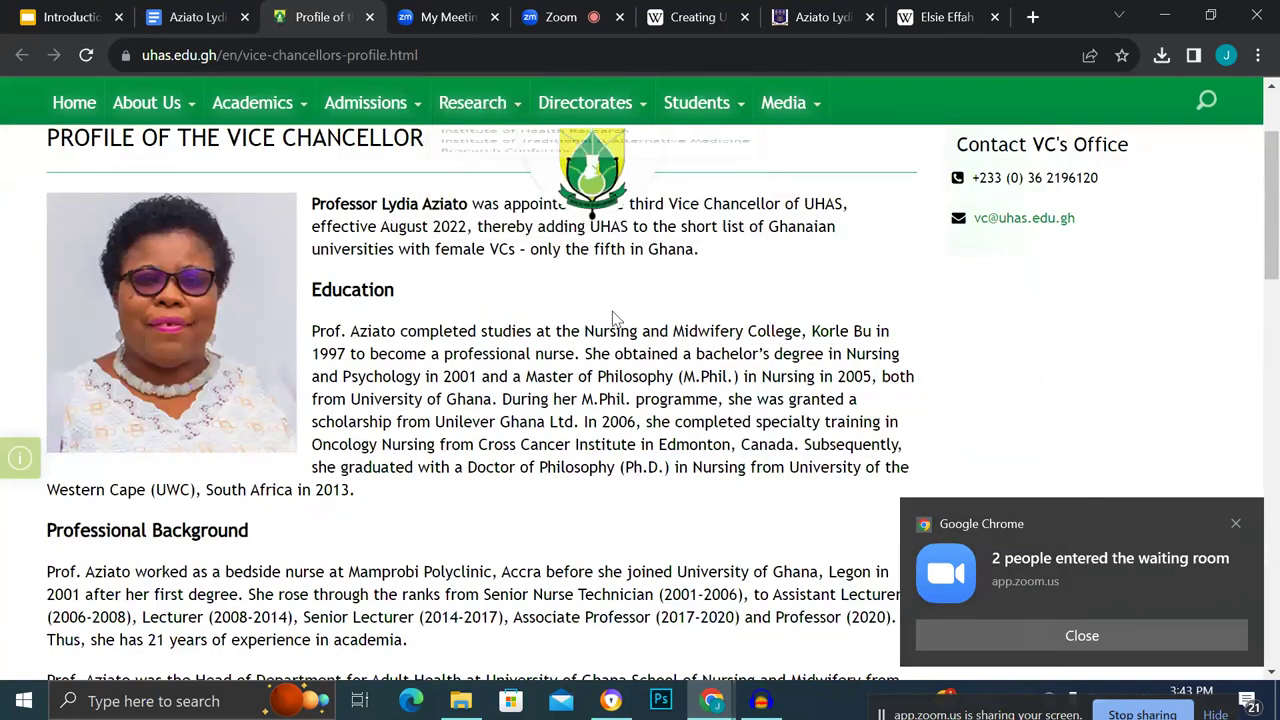
scroll(678, 333, "up", 1)
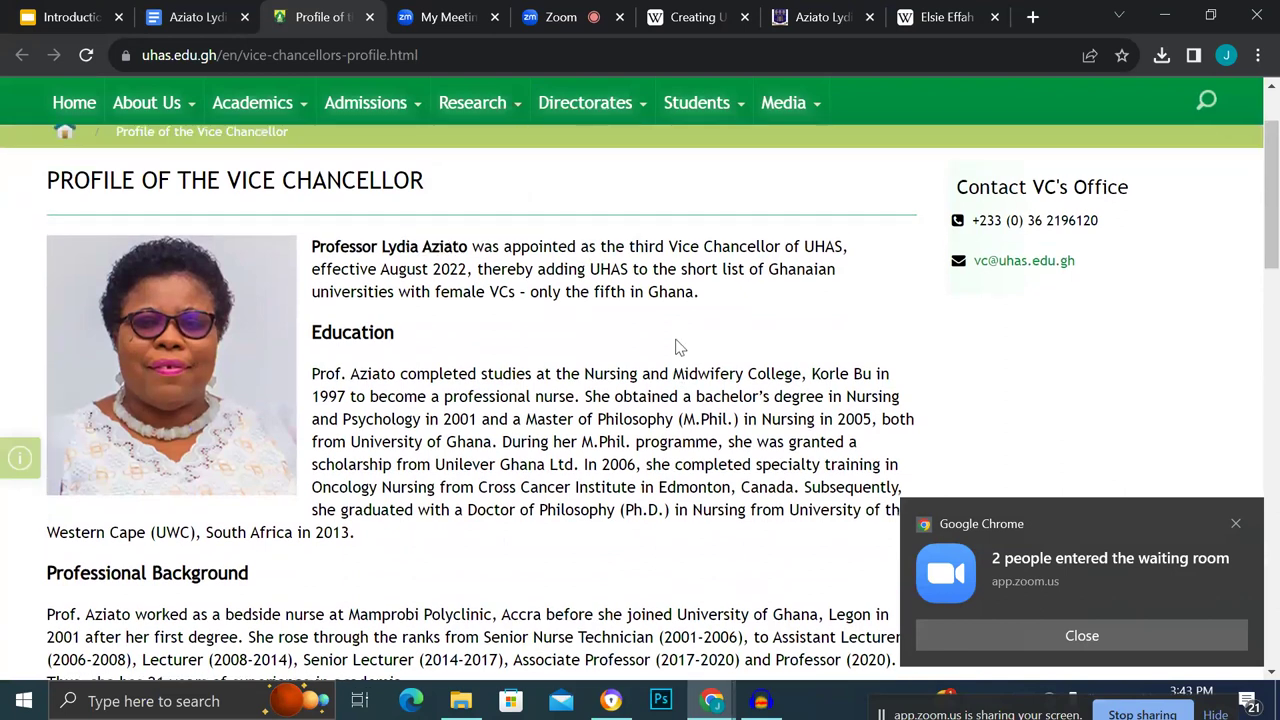
scroll(662, 397, "down", 1)
scroll(662, 397, "down", 1)
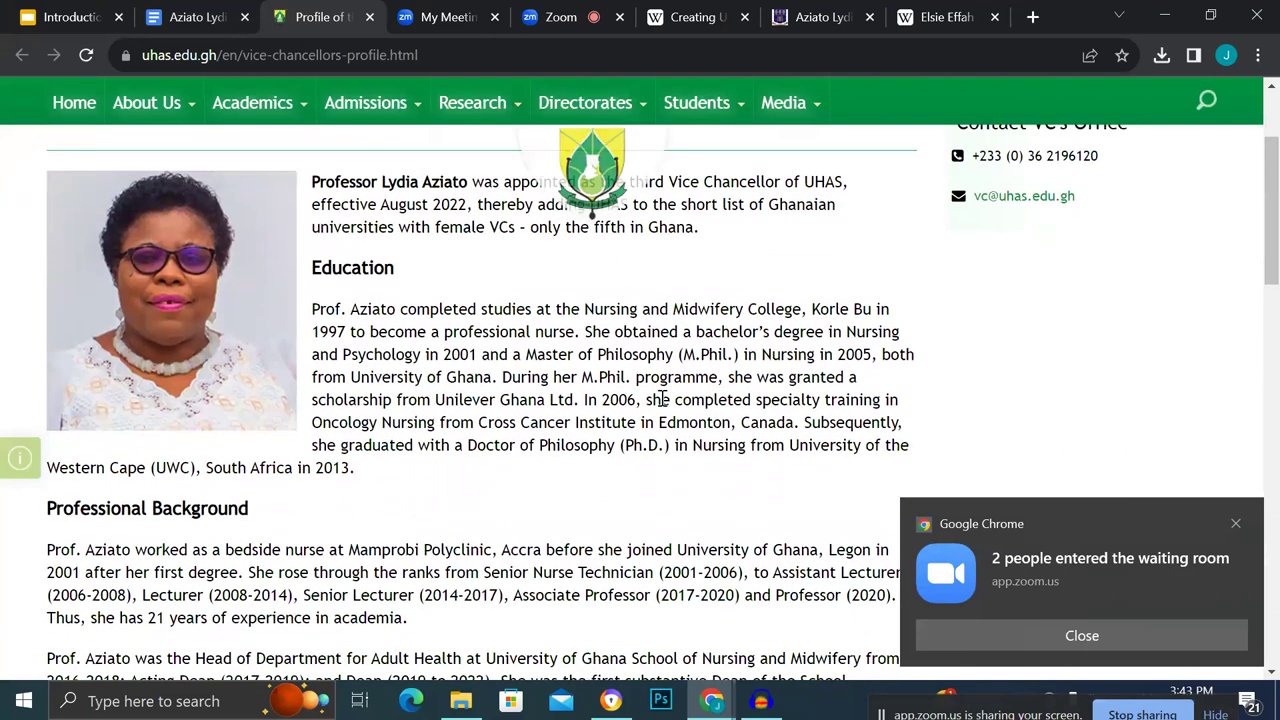
scroll(662, 399, "down", 1)
scroll(660, 405, "up", 1)
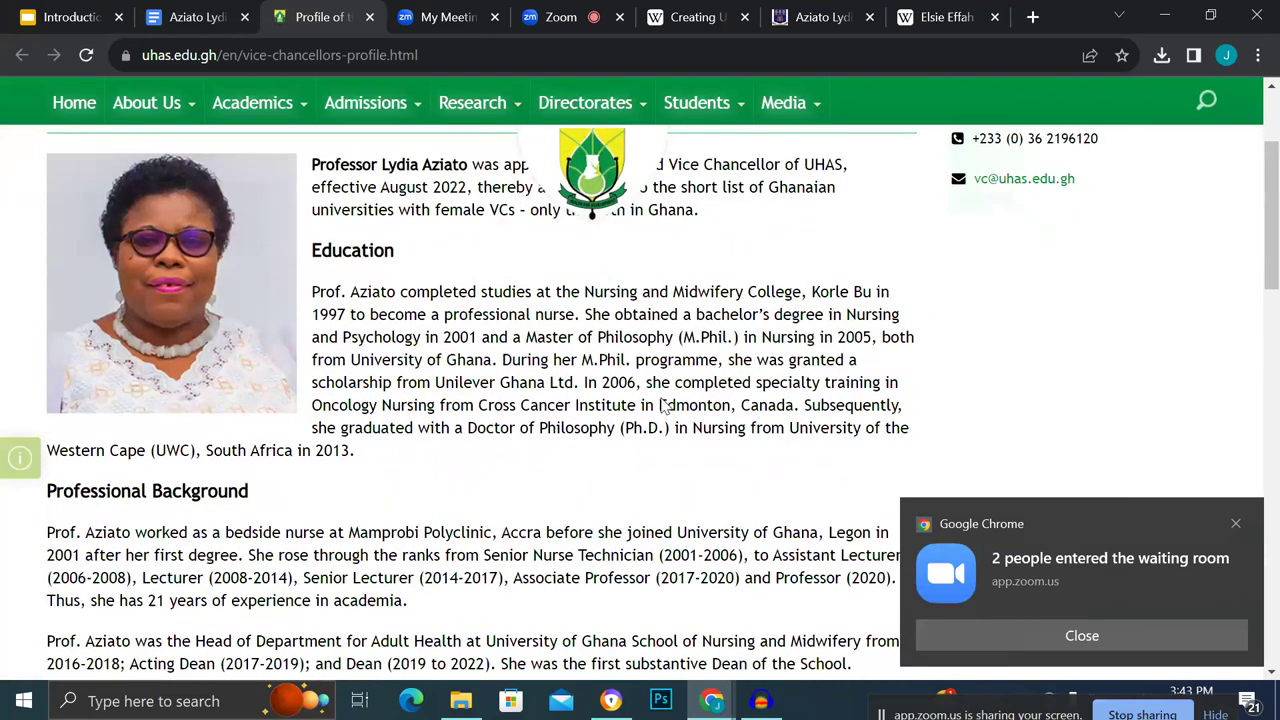
scroll(660, 405, "down", 1)
scroll(662, 405, "down", 1)
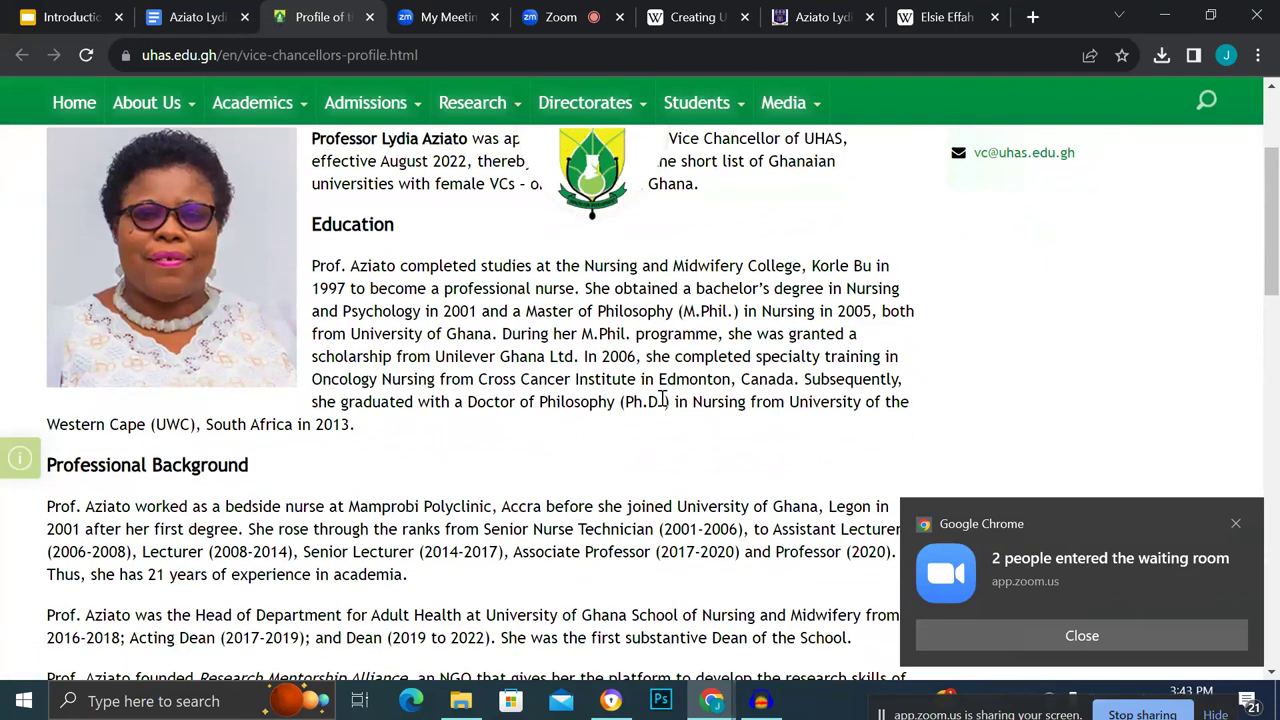
scroll(662, 399, "down", 1)
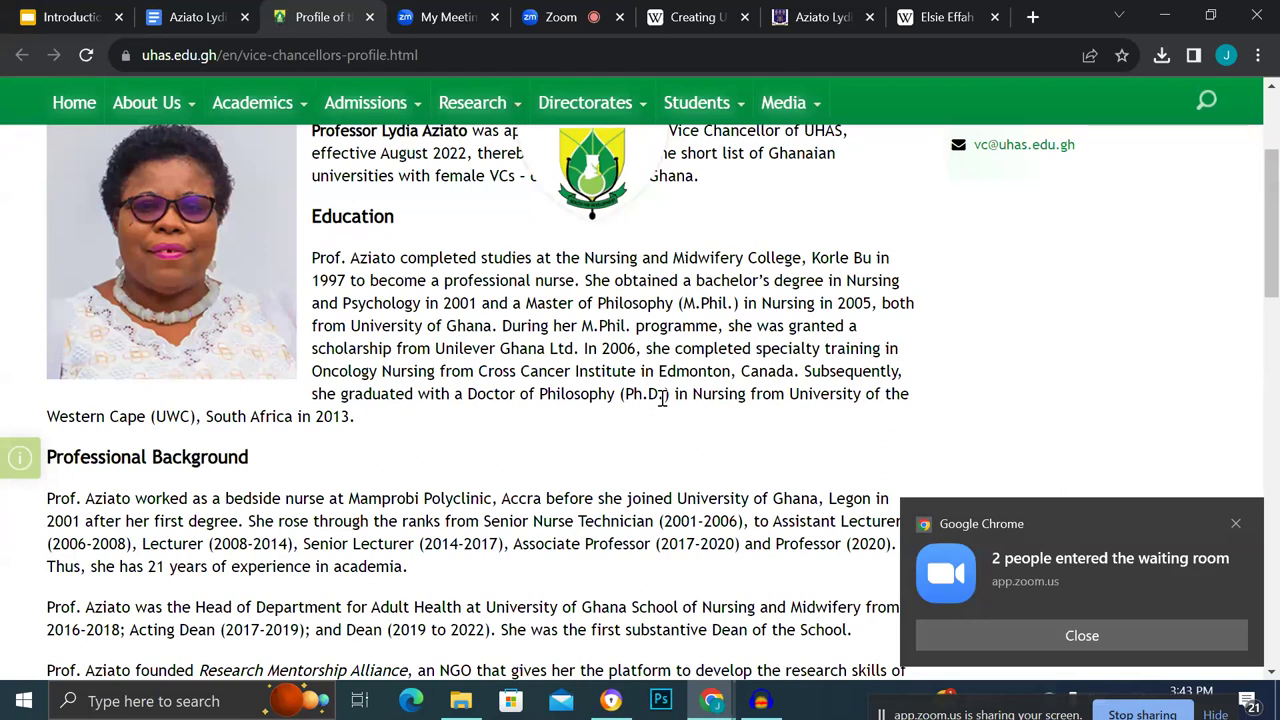
scroll(662, 399, "down", 1)
scroll(662, 399, "down", 2)
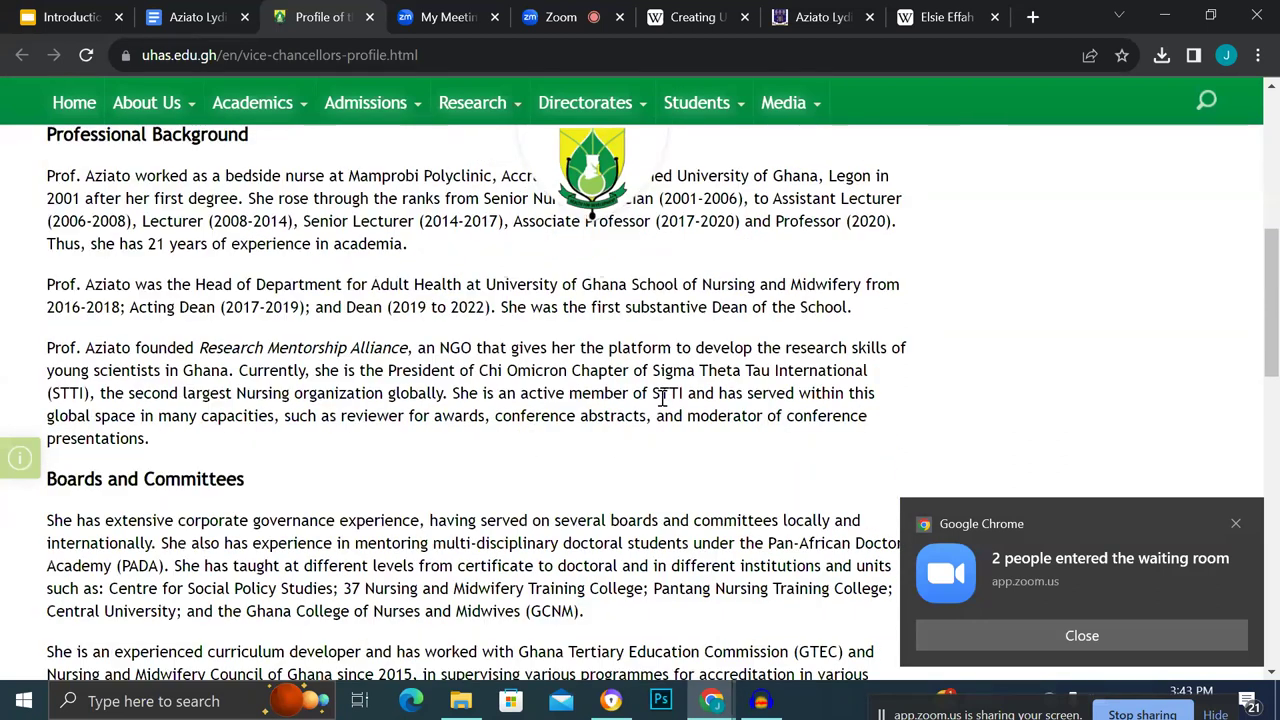
scroll(662, 399, "down", 6)
scroll(662, 399, "up", 3)
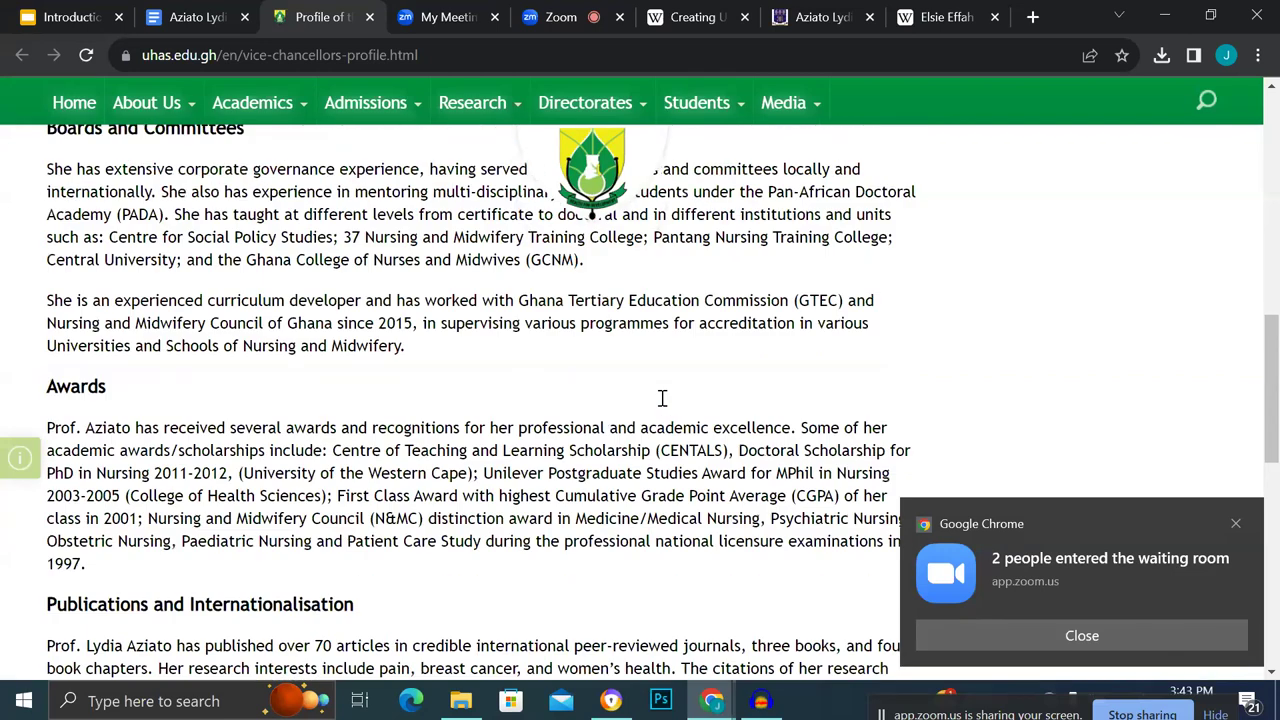
scroll(662, 399, "up", 8)
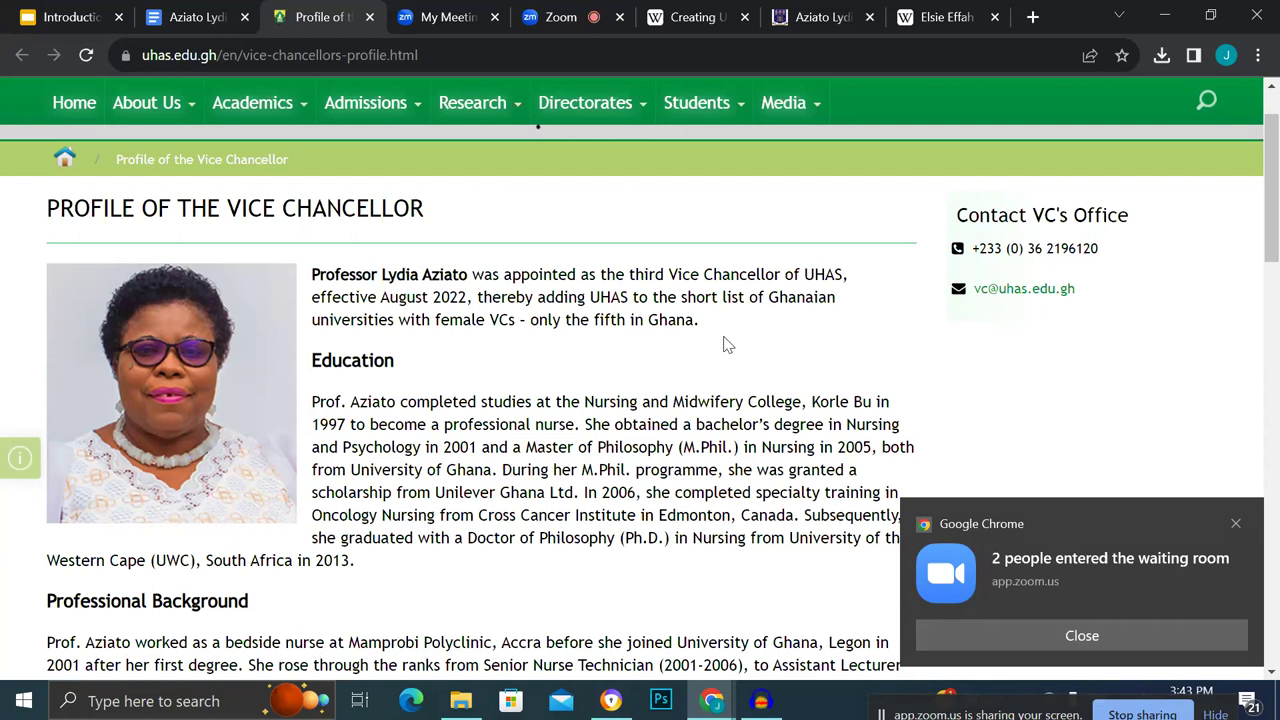
Switch to the Wikipedia sandbox draft and add an "Education" section in Heading style below the introductory sentence, with an empty paragraph beneath it.
left_click(683, 18)
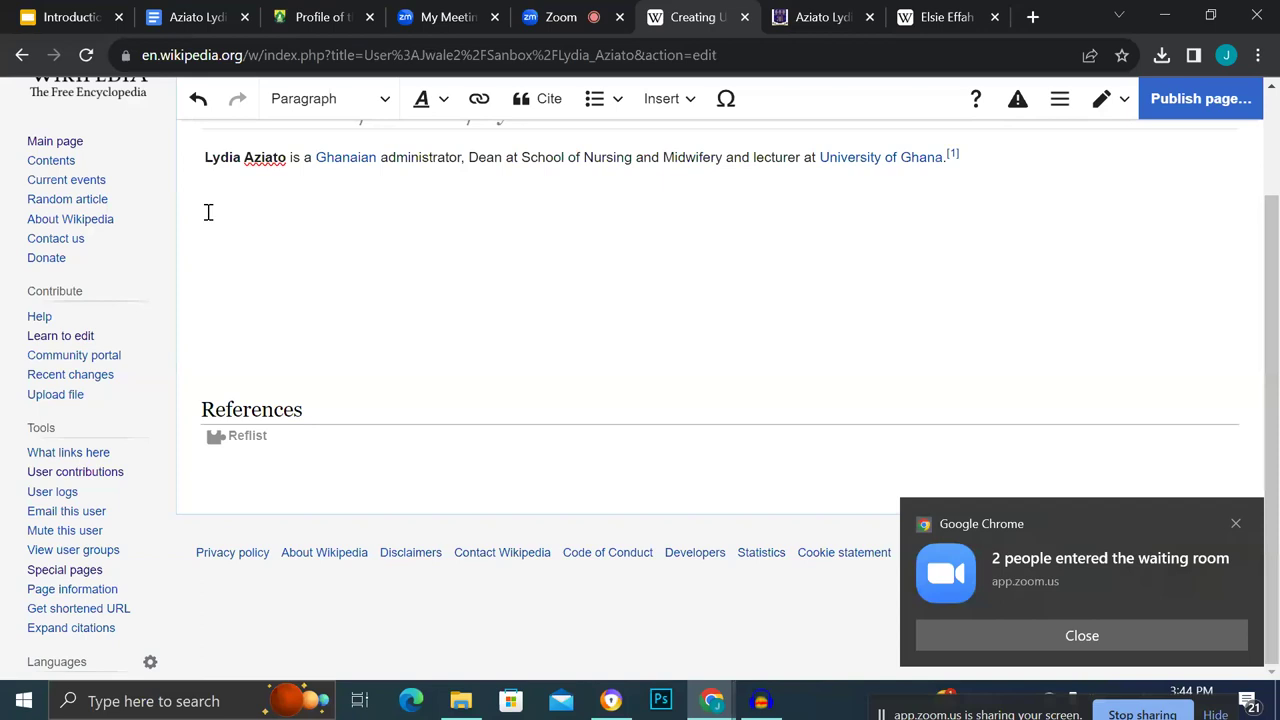
type("Education")
left_click(203, 215)
left_click(318, 102)
left_click(316, 189)
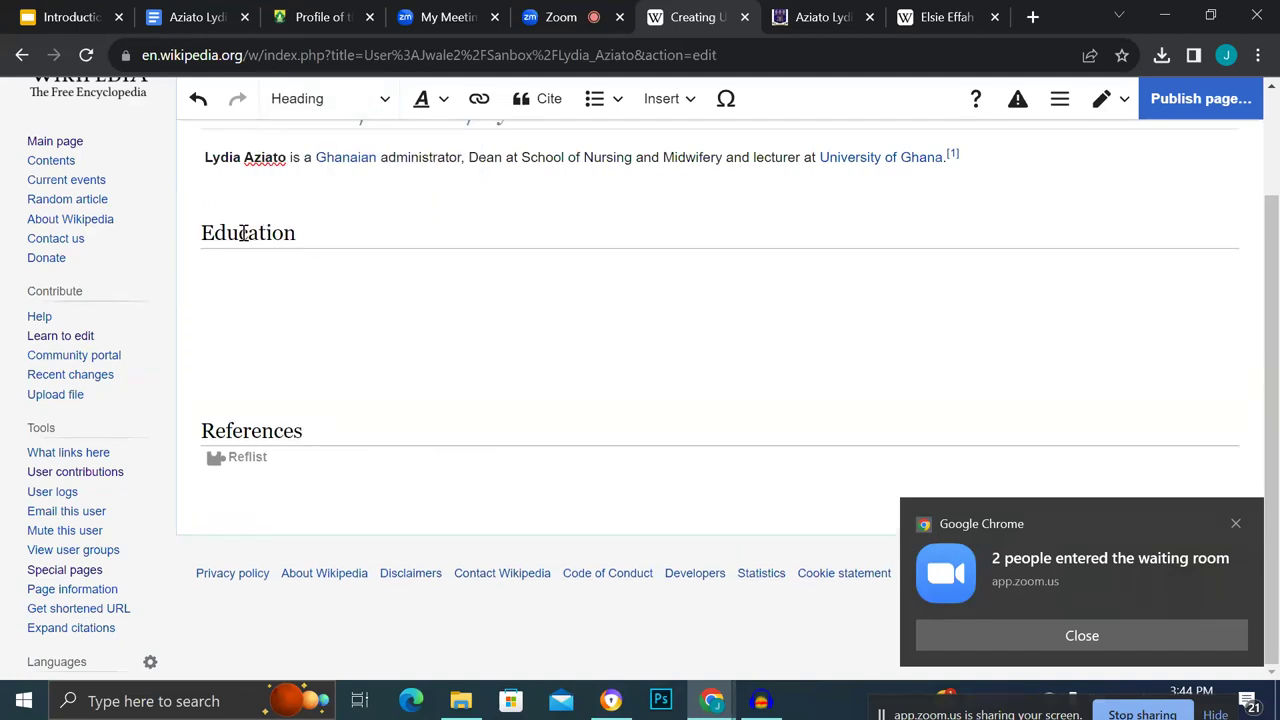
left_click(313, 232)
key("Return")
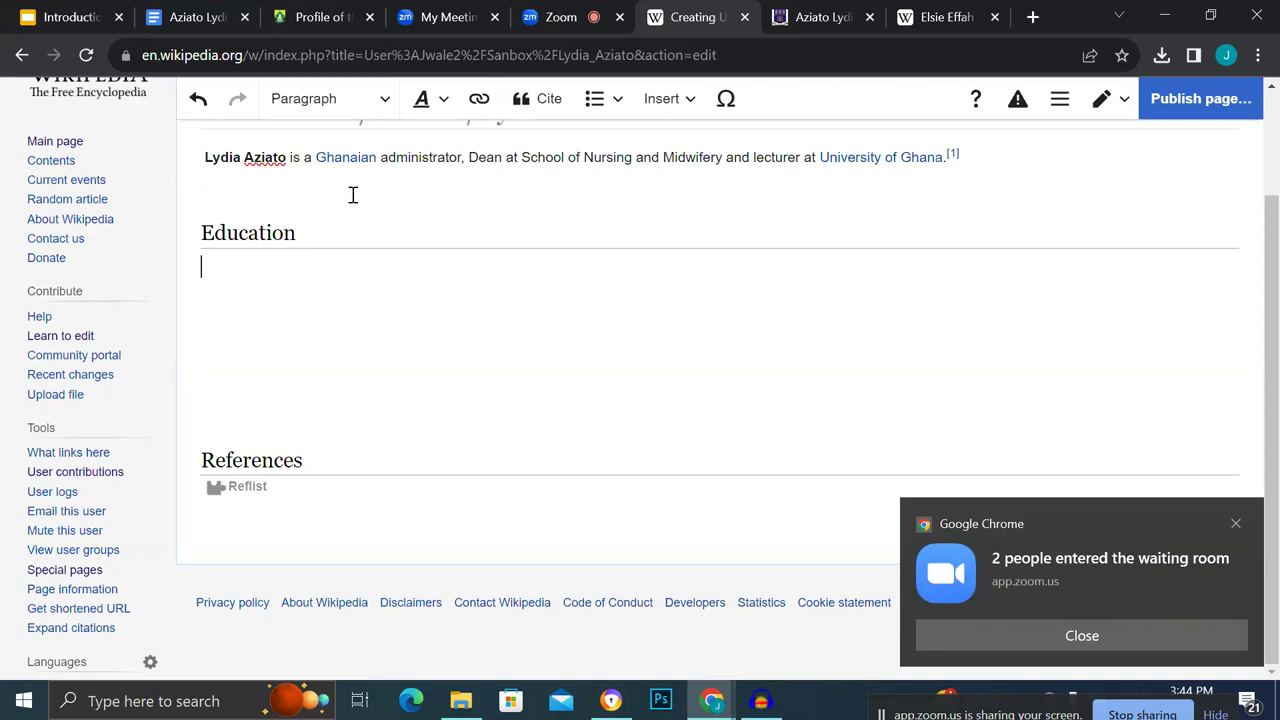
Copy the whole paragraph under "==Education==" from the Google Docs notes on the biography's subject.
left_click(184, 12)
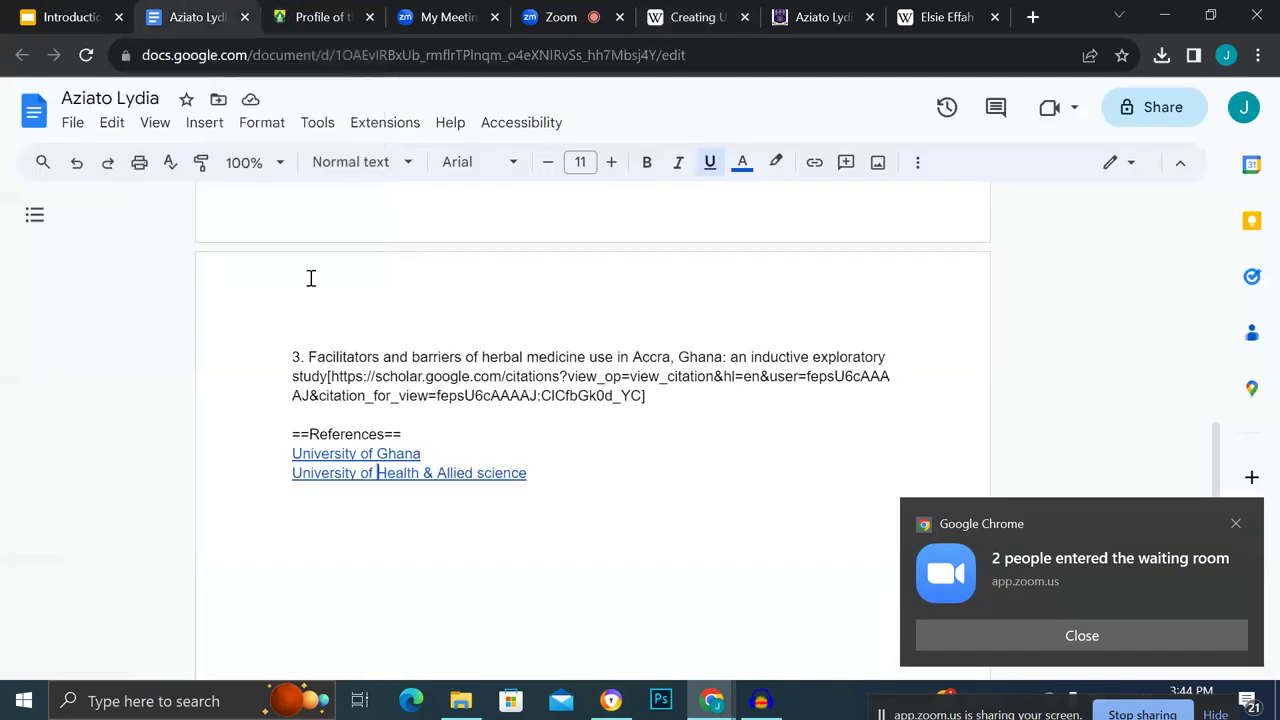
scroll(311, 278, "up", 5)
scroll(311, 278, "up", 5)
left_click_drag(292, 340, 390, 418)
key("ctrl+c")
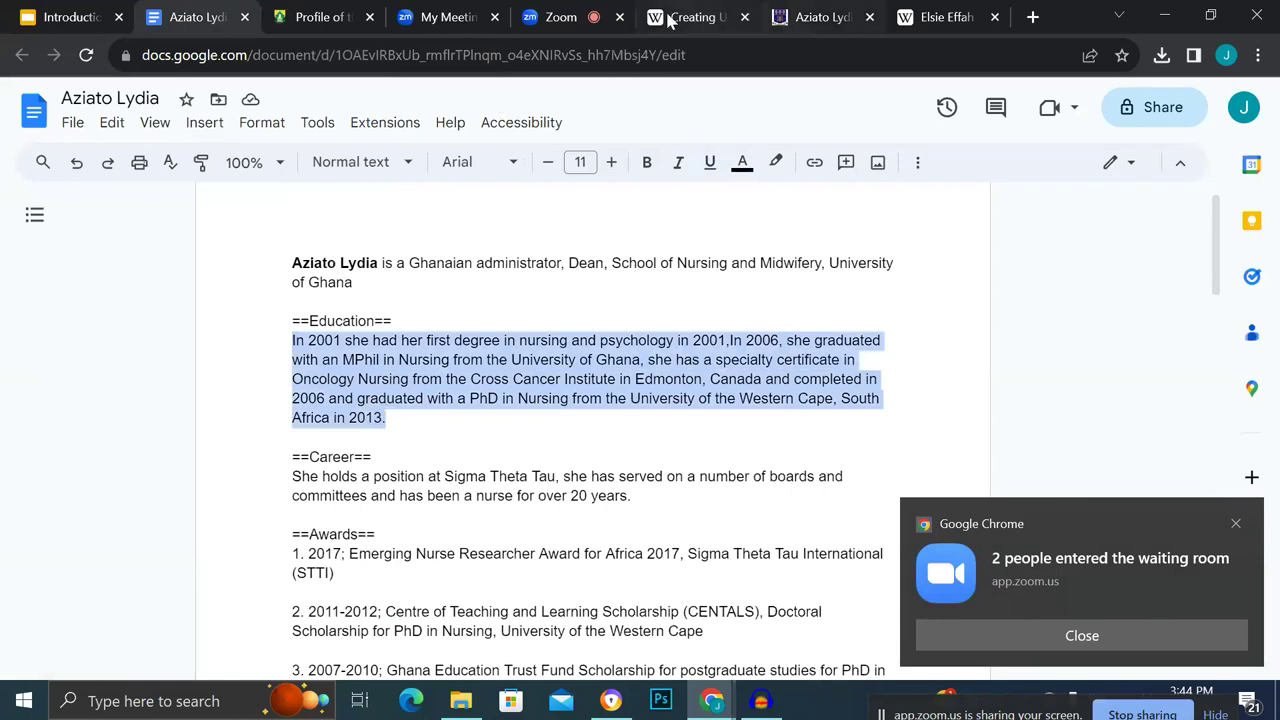
Compare the education details on the UHAS profile with the biography, awards and publications on the University of Ghana staff page.
left_click(322, 17)
scroll(545, 336, "down", 1)
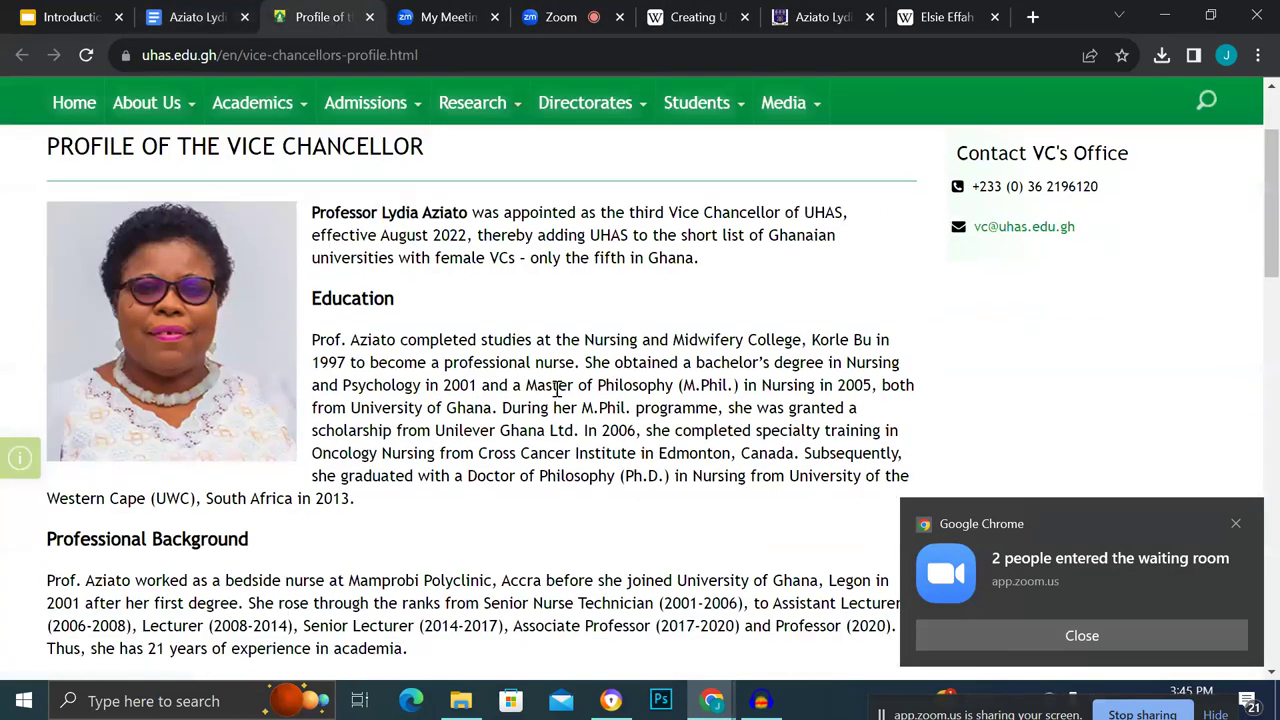
left_click(814, 28)
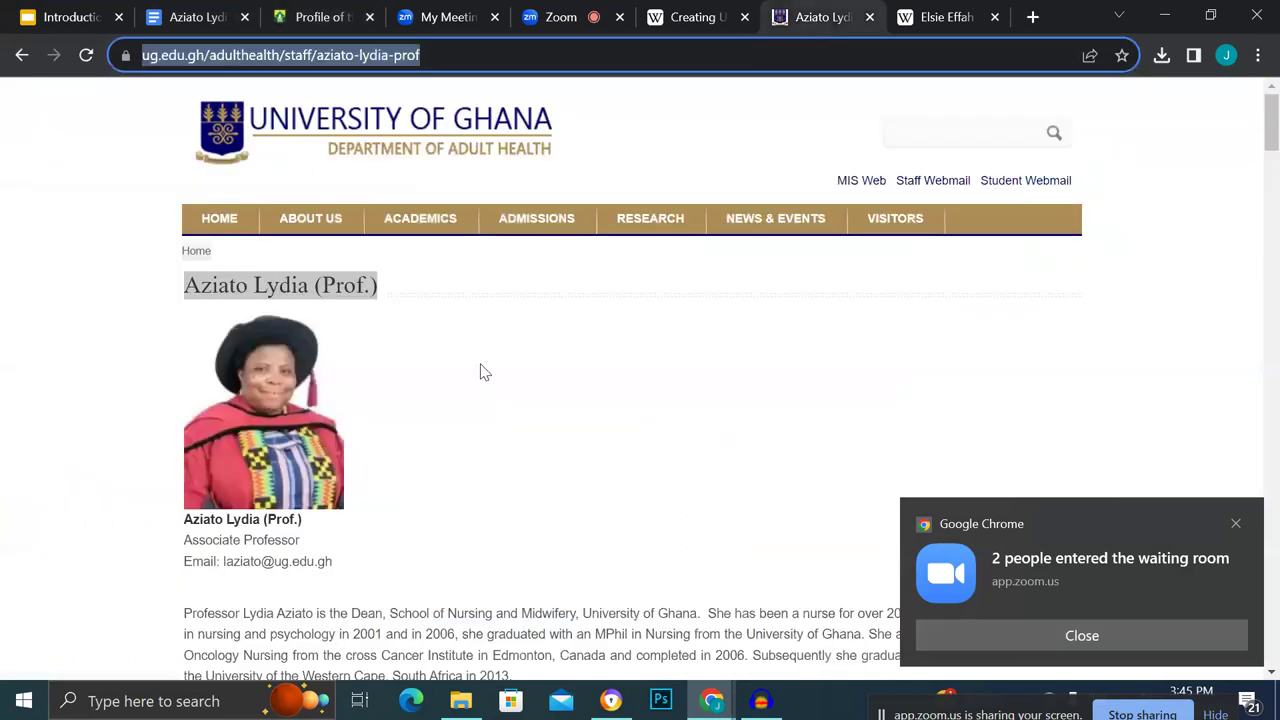
scroll(475, 553, "down", 3)
scroll(475, 553, "down", 10)
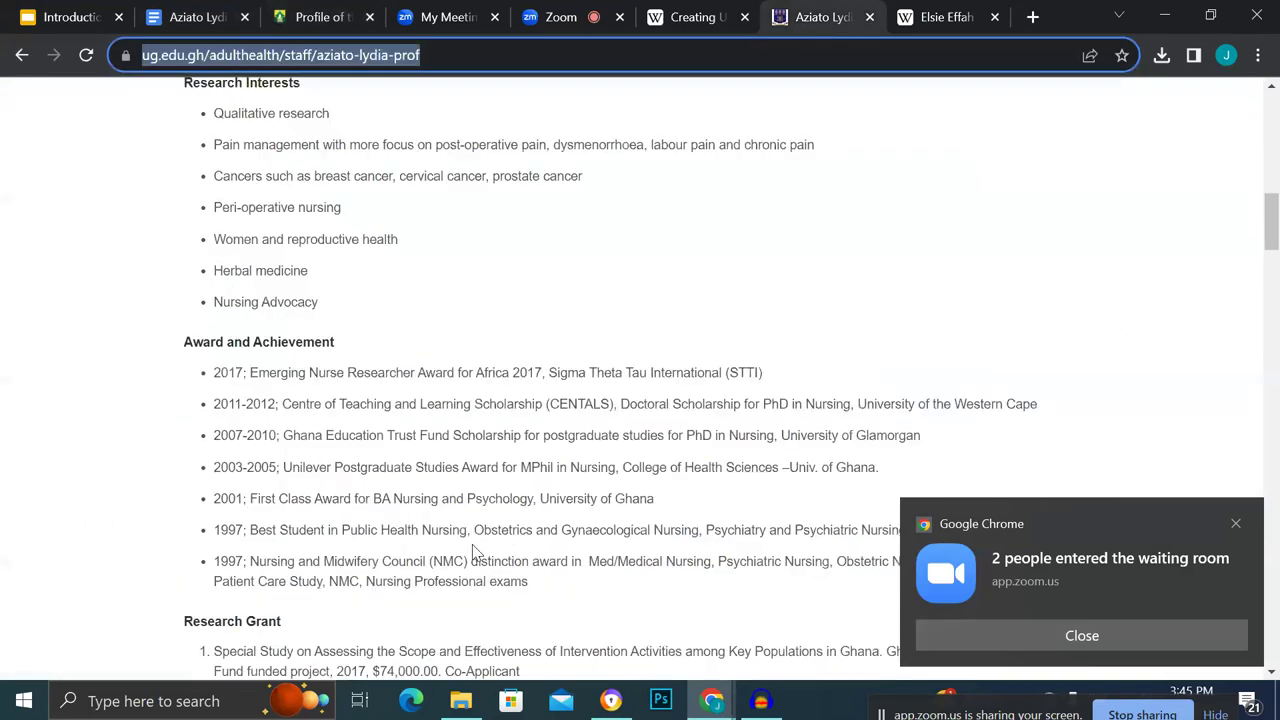
scroll(475, 553, "up", 1)
scroll(475, 553, "down", 12)
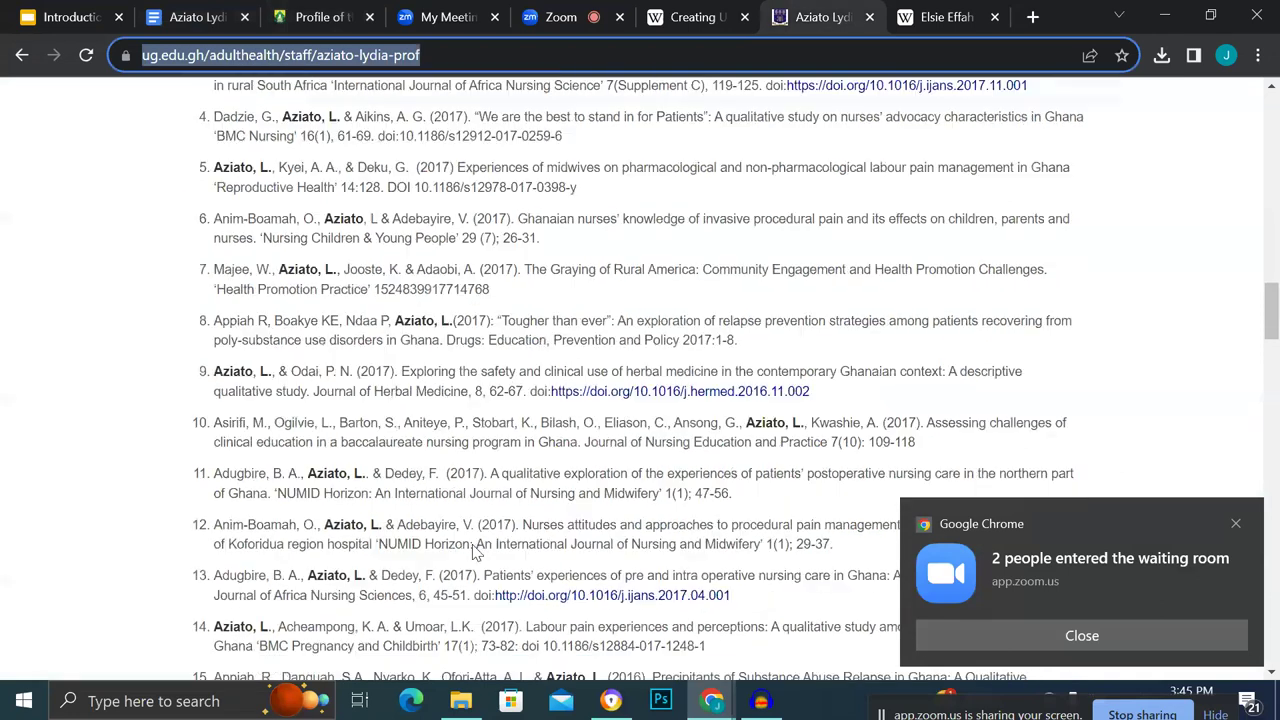
scroll(475, 553, "up", 16)
scroll(475, 553, "up", 6)
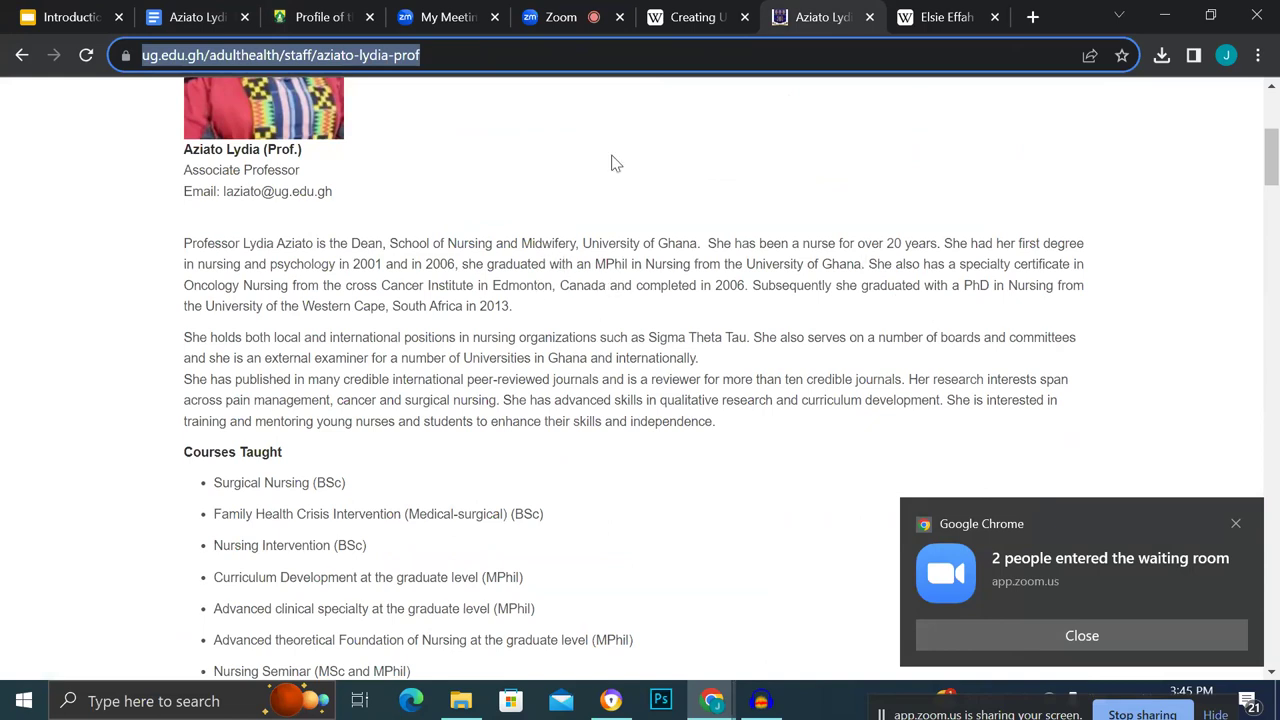
Paste the copied paragraph under the Education heading of the Wikipedia draft and delete the repeated "in 2001" after "psychology".
left_click(686, 24)
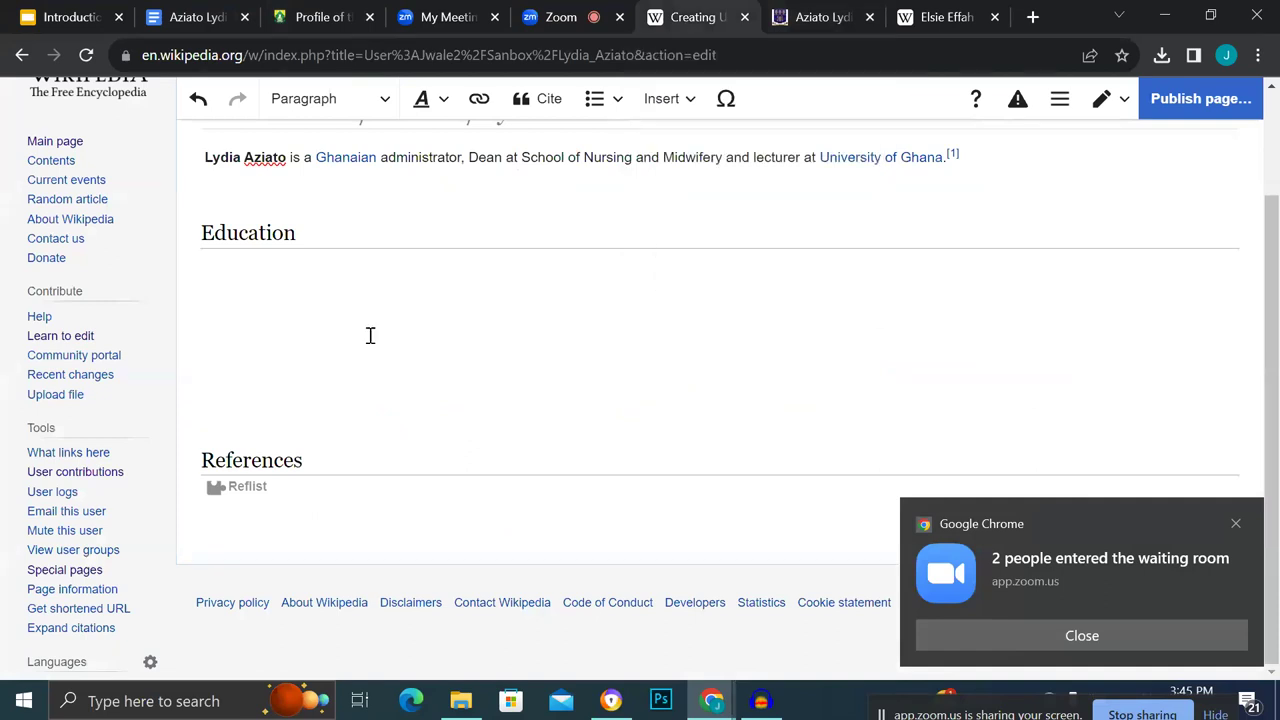
key("ctrl+v")
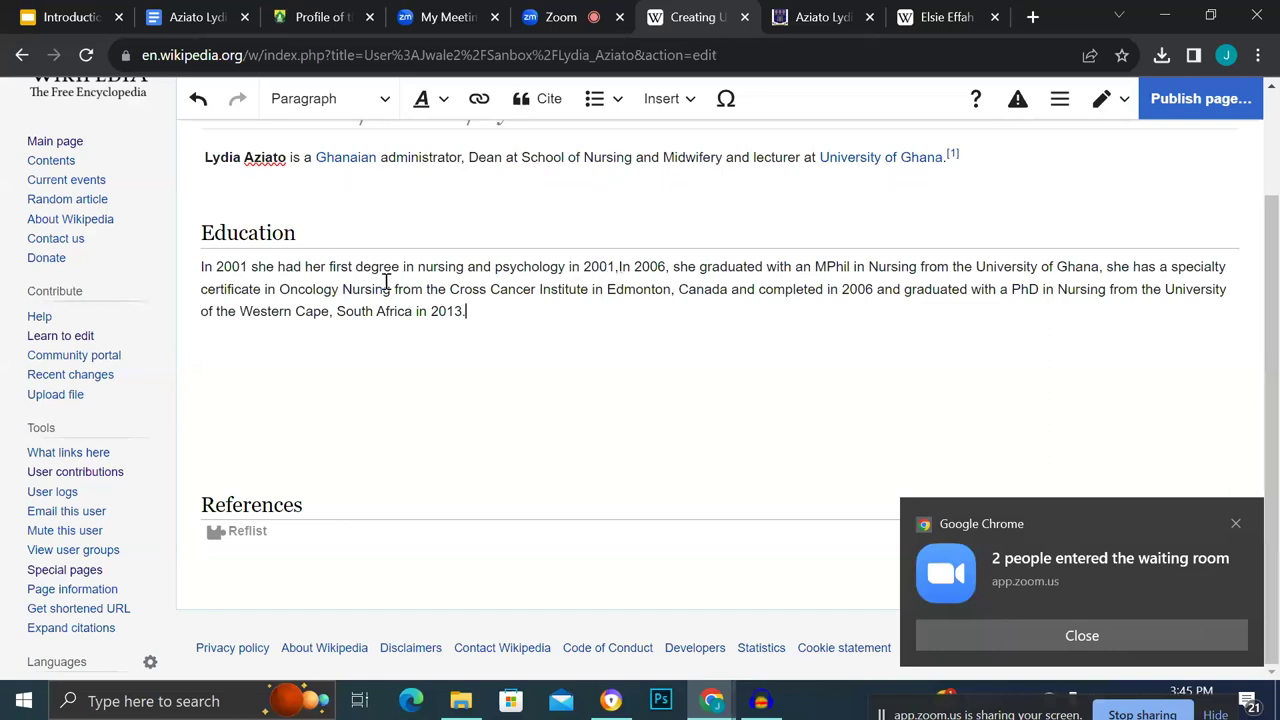
key("BackSpace")
key("BackSpace")
key("BackSpace")
key("BackSpace")
key("BackSpace")
key("BackSpace")
key("BackSpace")
key("BackSpace")
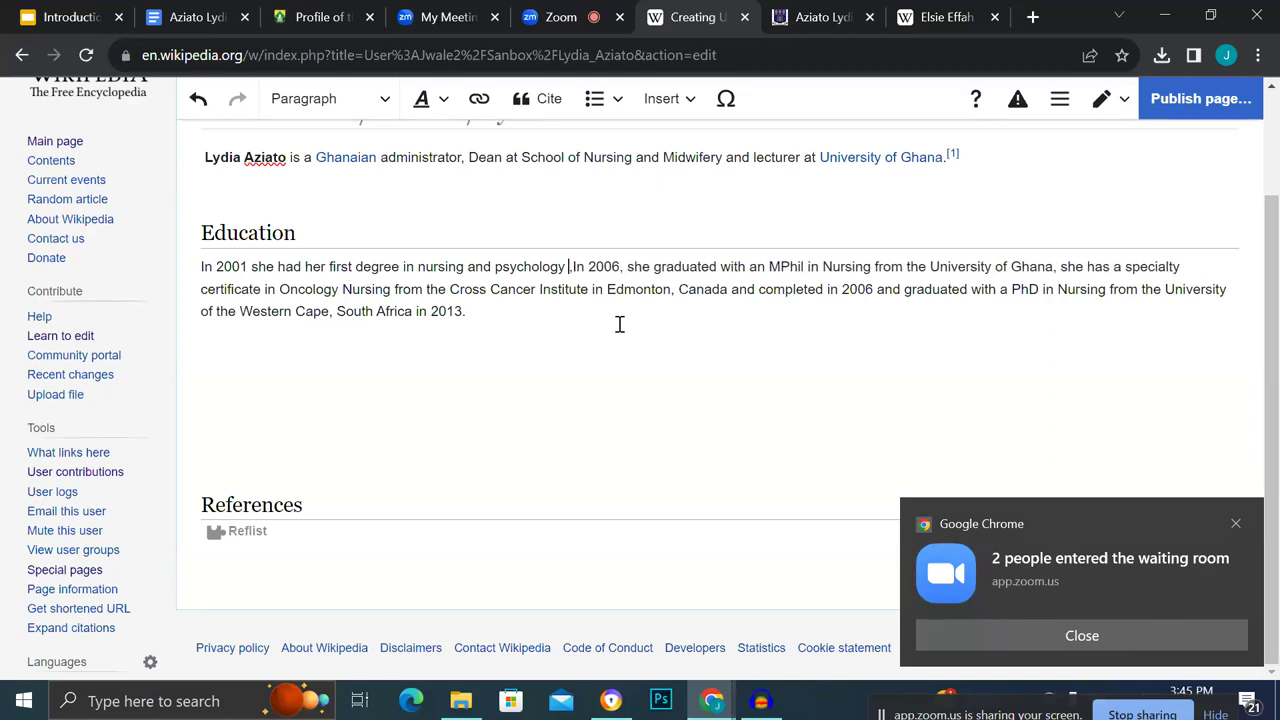
key("BackSpace")
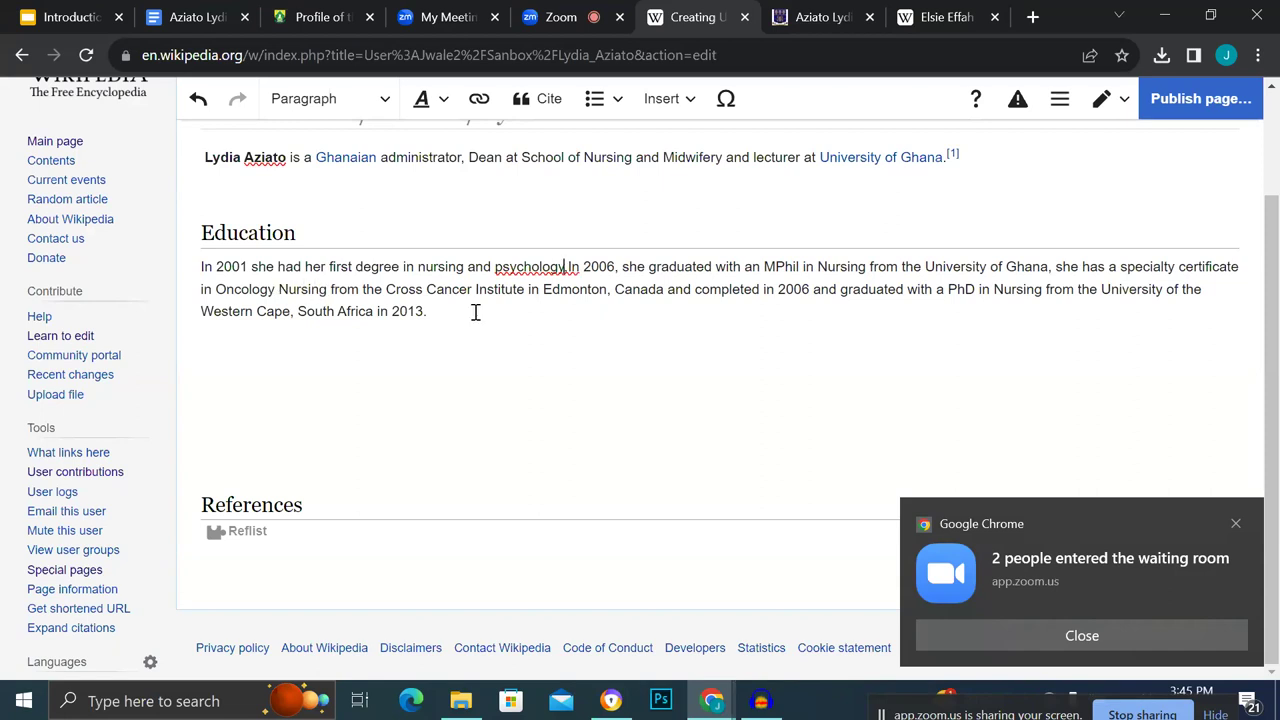
Remove the comma after "In 2006" and insert a space between "psychology," and "In" in the education paragraph.
left_click(621, 266)
key("Delete")
key("BackSpace")
type("s")
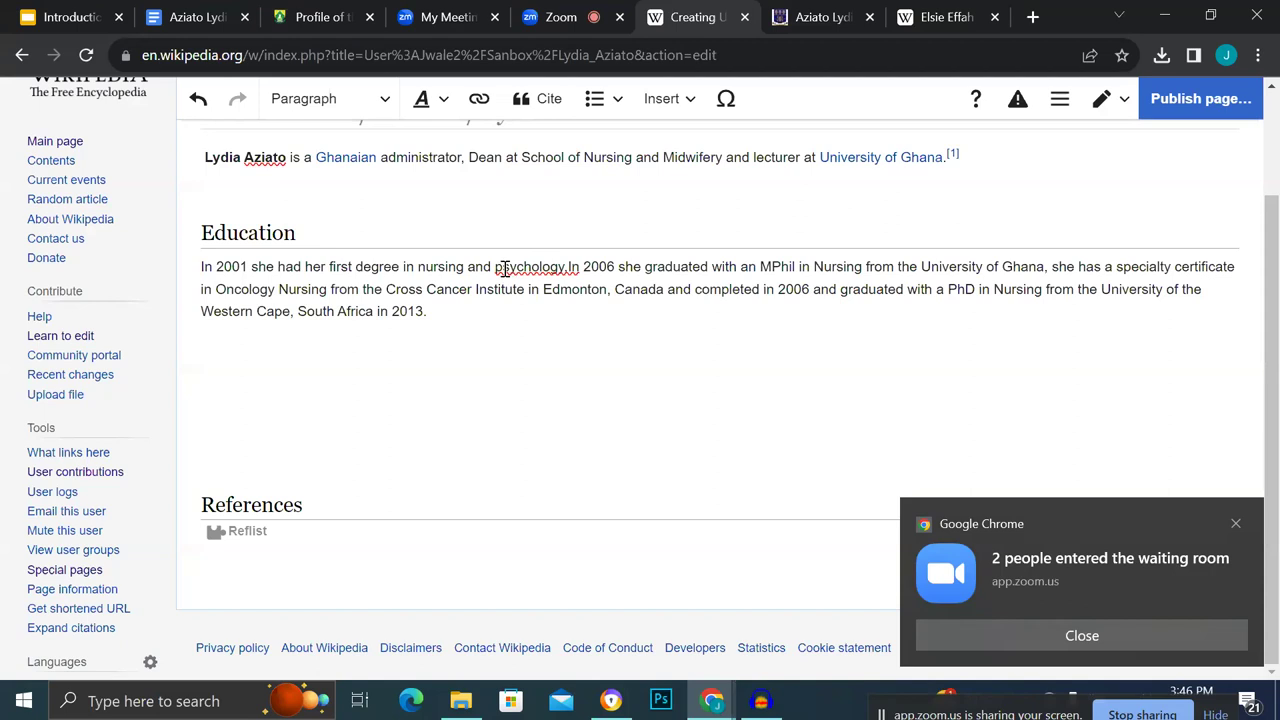
left_click(566, 268)
type(",")
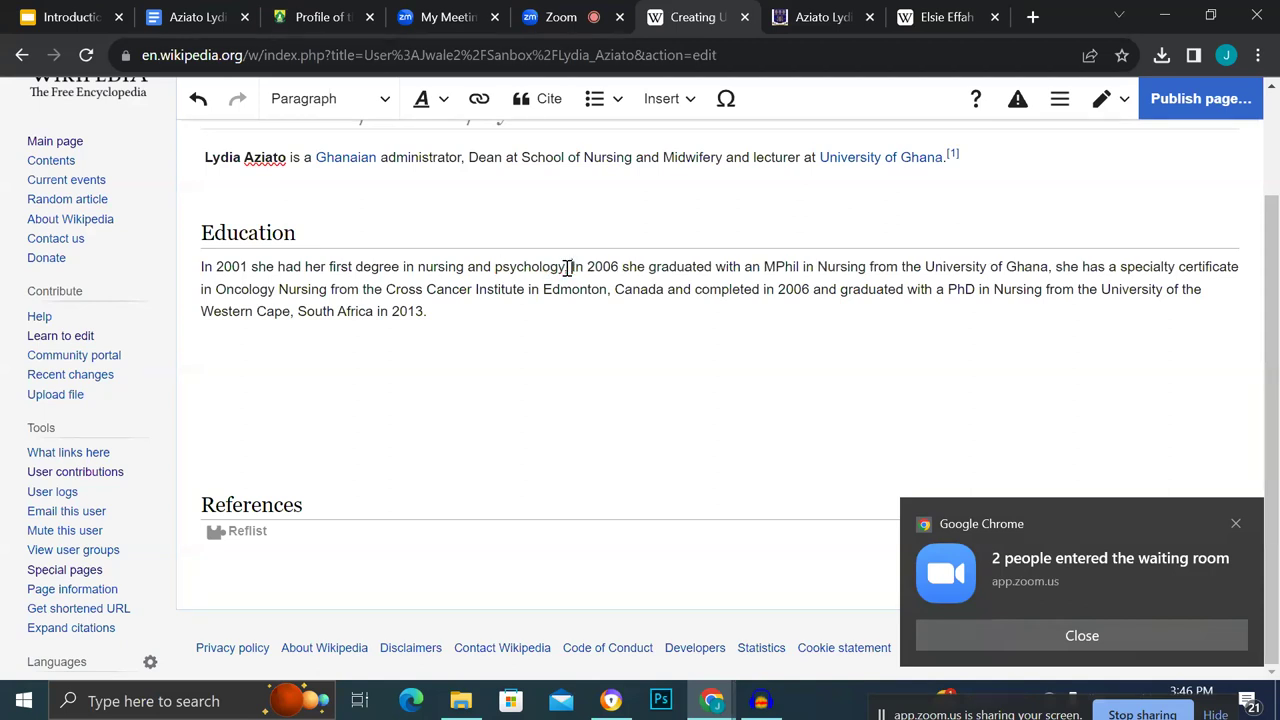
Link the word "psychology" in the education paragraph to the Wikipedia article "Psychology".
left_click_drag(565, 268, 496, 274)
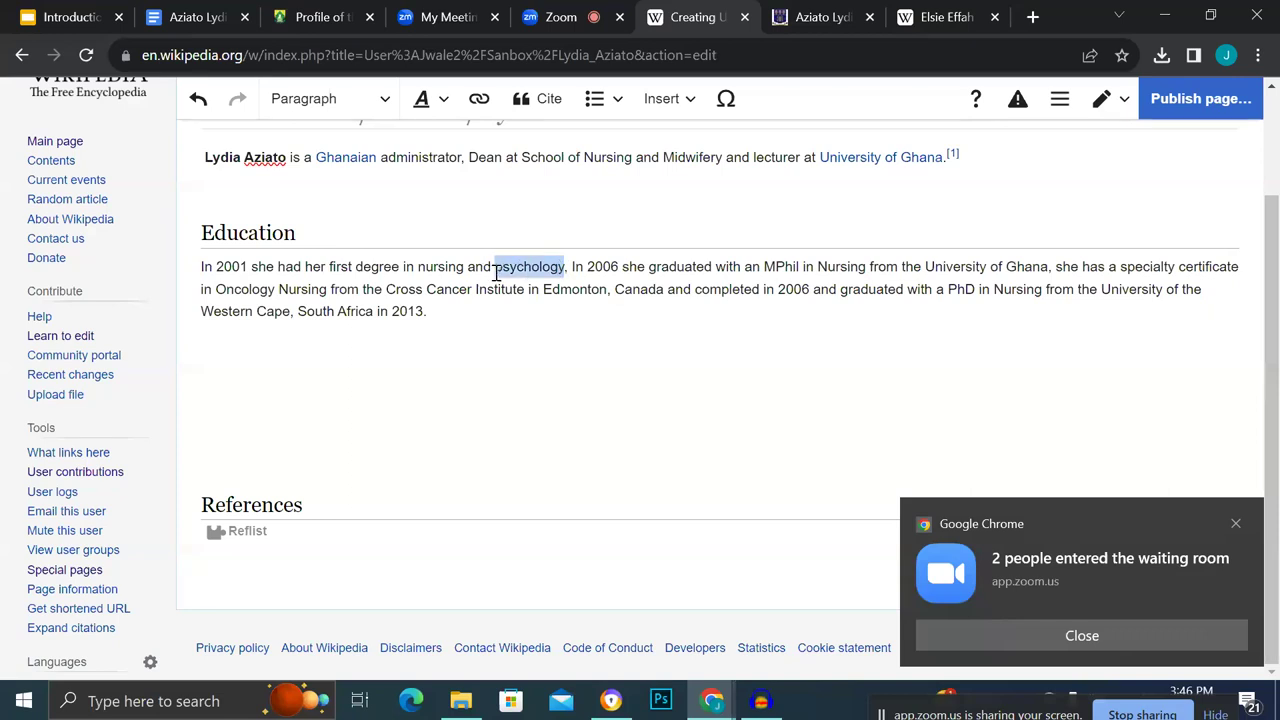
left_click(479, 98)
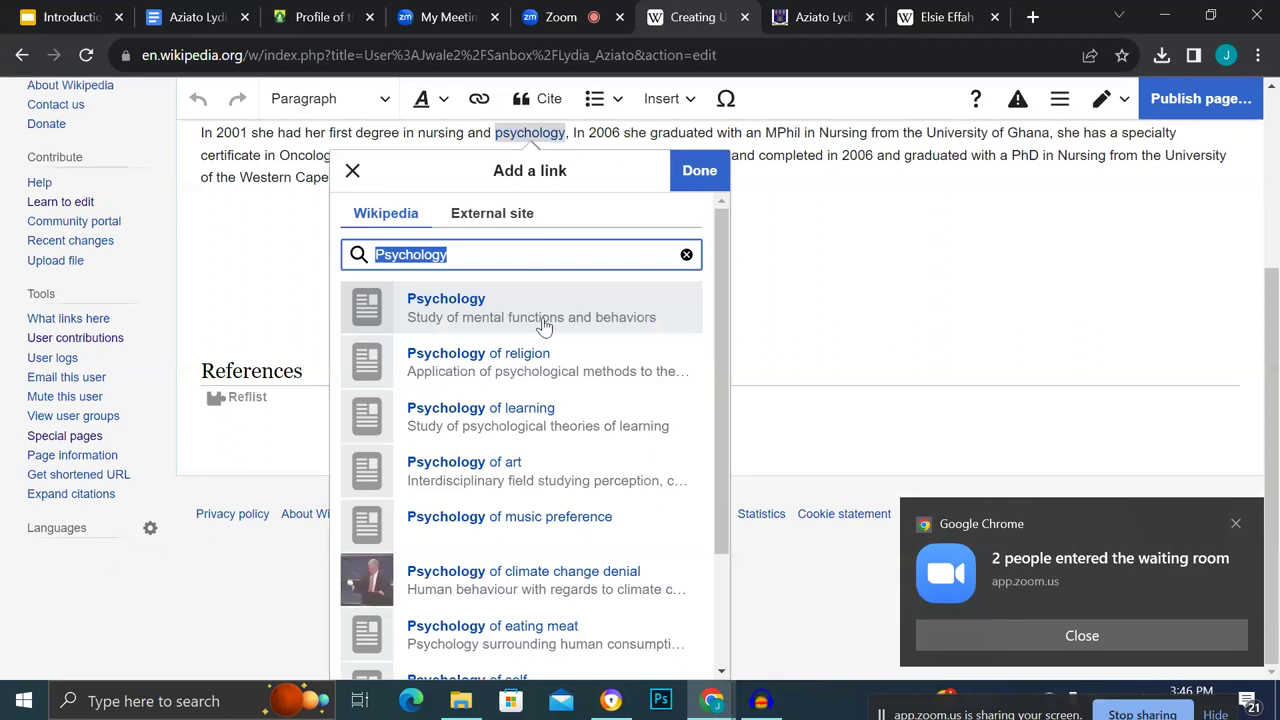
left_click(563, 325)
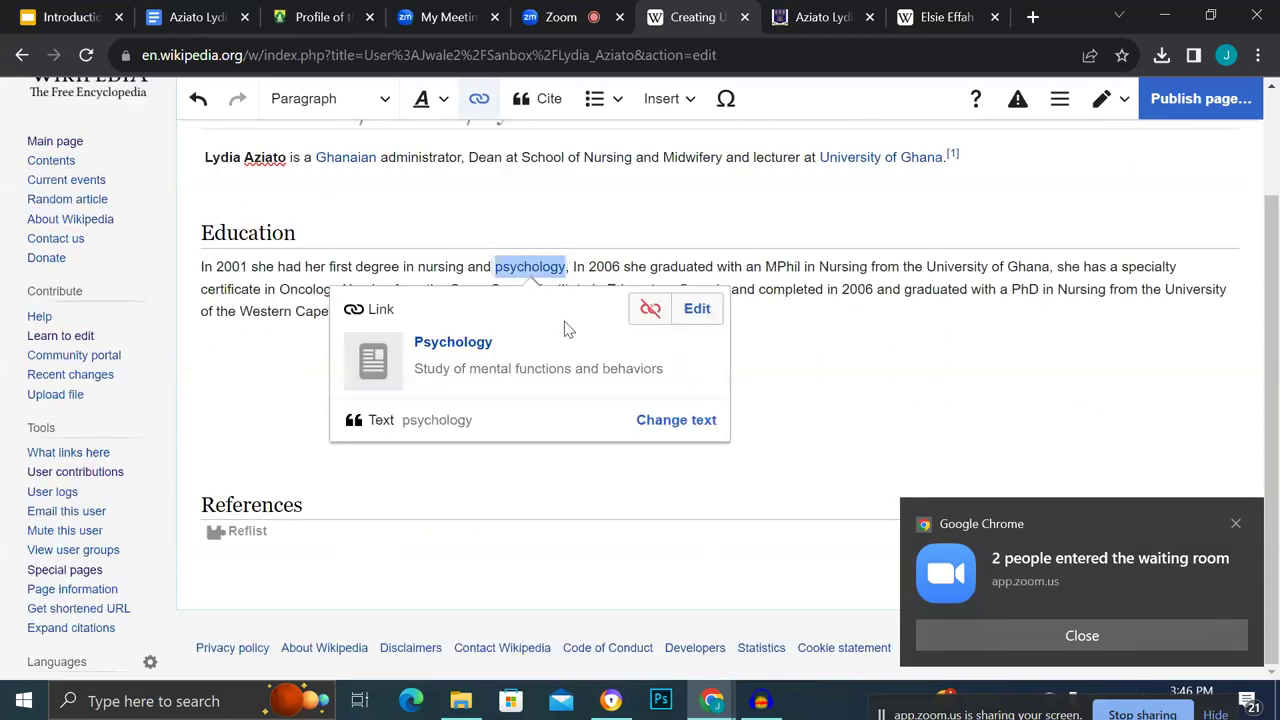
left_click(813, 313)
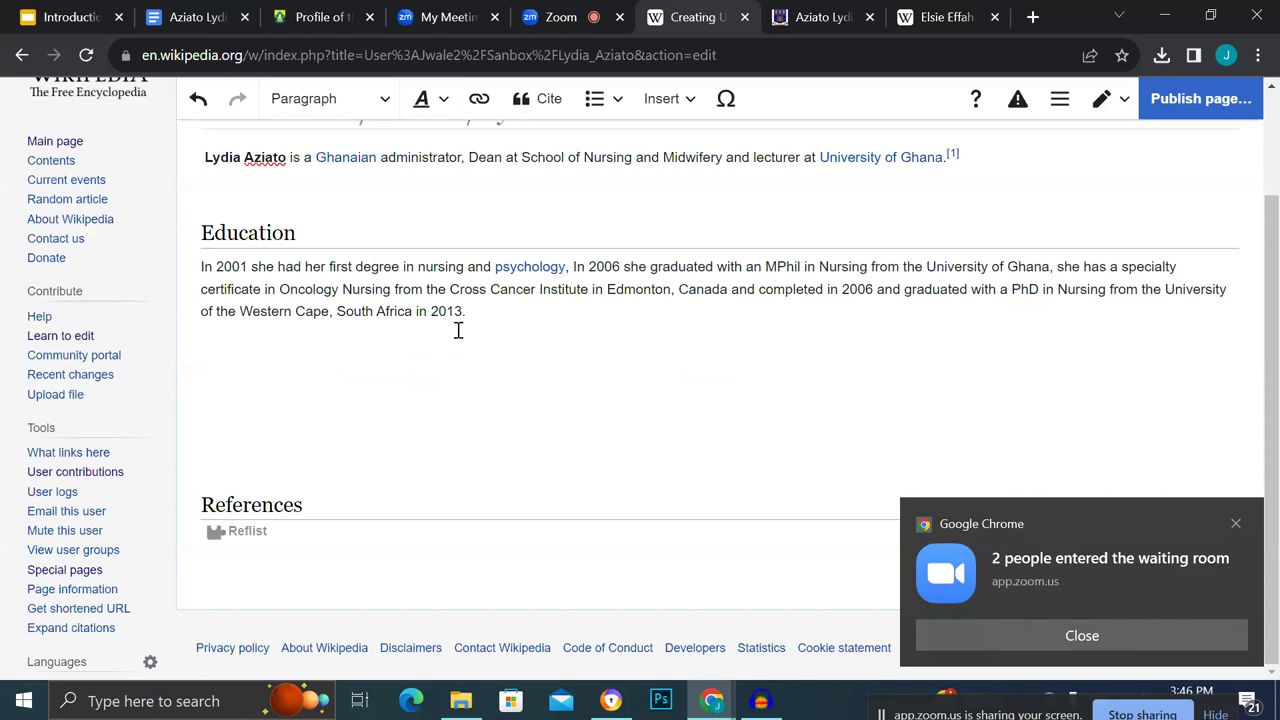
Link "Oncology Nursing" in the education paragraph to the Wikipedia article "Oncology nursing".
left_click_drag(280, 290, 392, 290)
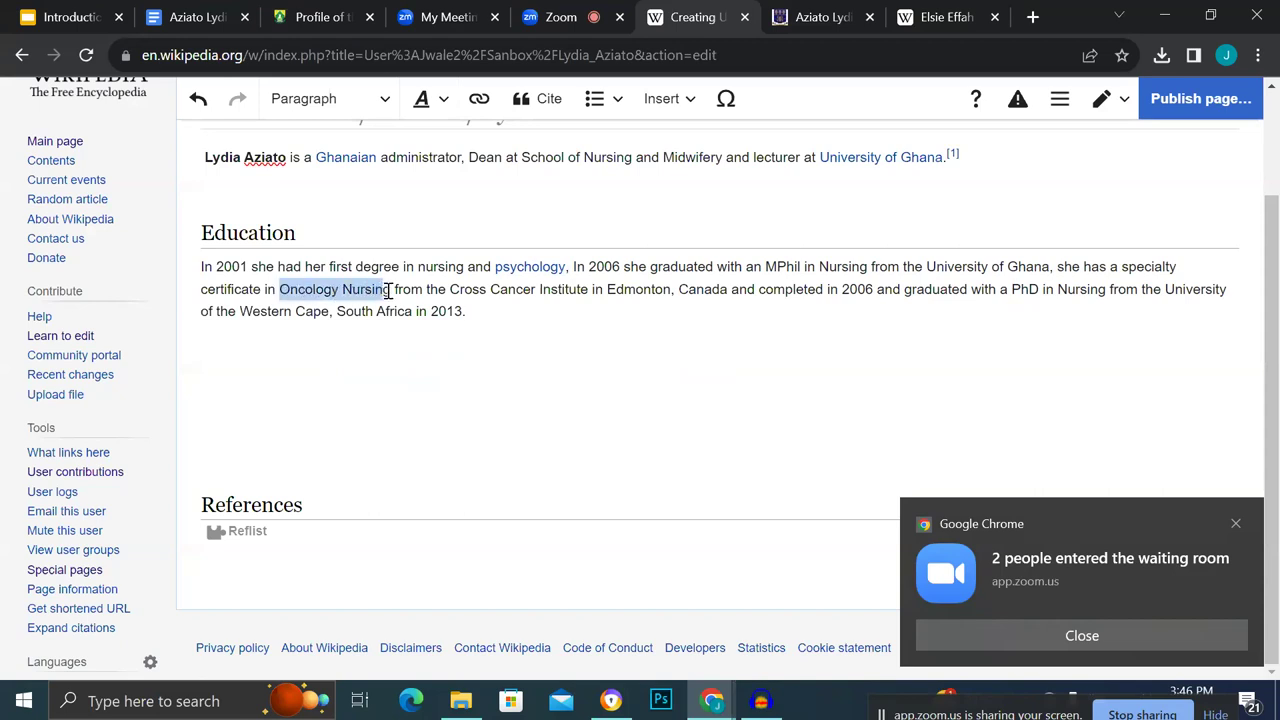
left_click(479, 100)
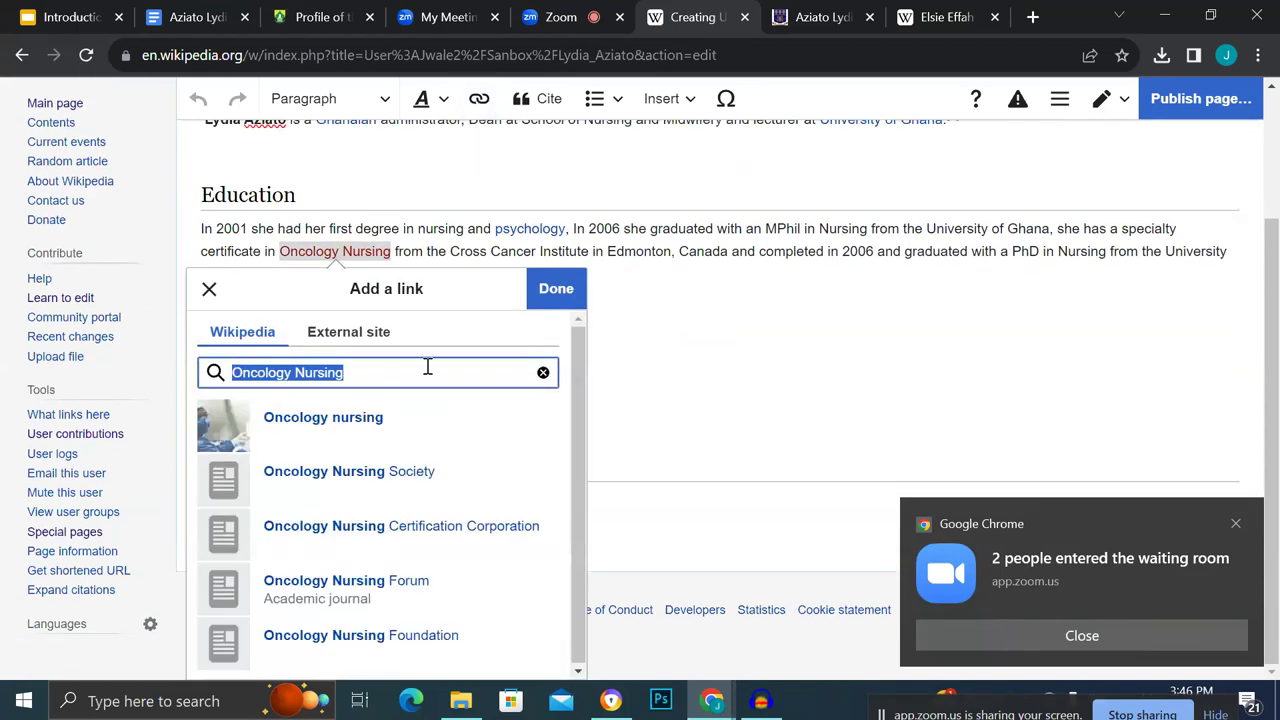
left_click(420, 433)
left_click(688, 413)
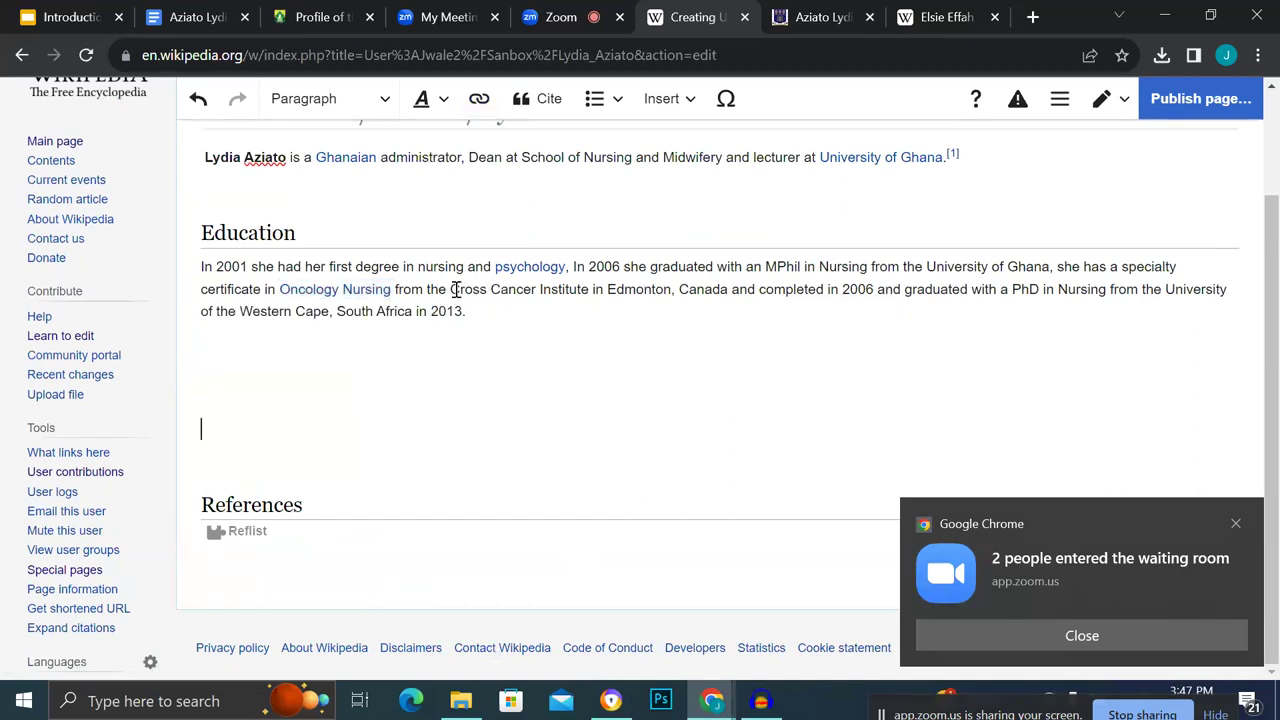
Link "Cross Cancer Institute" in the education paragraph to the Wikipedia article on the hospital in Alberta, Canada.
left_click_drag(451, 289, 594, 289)
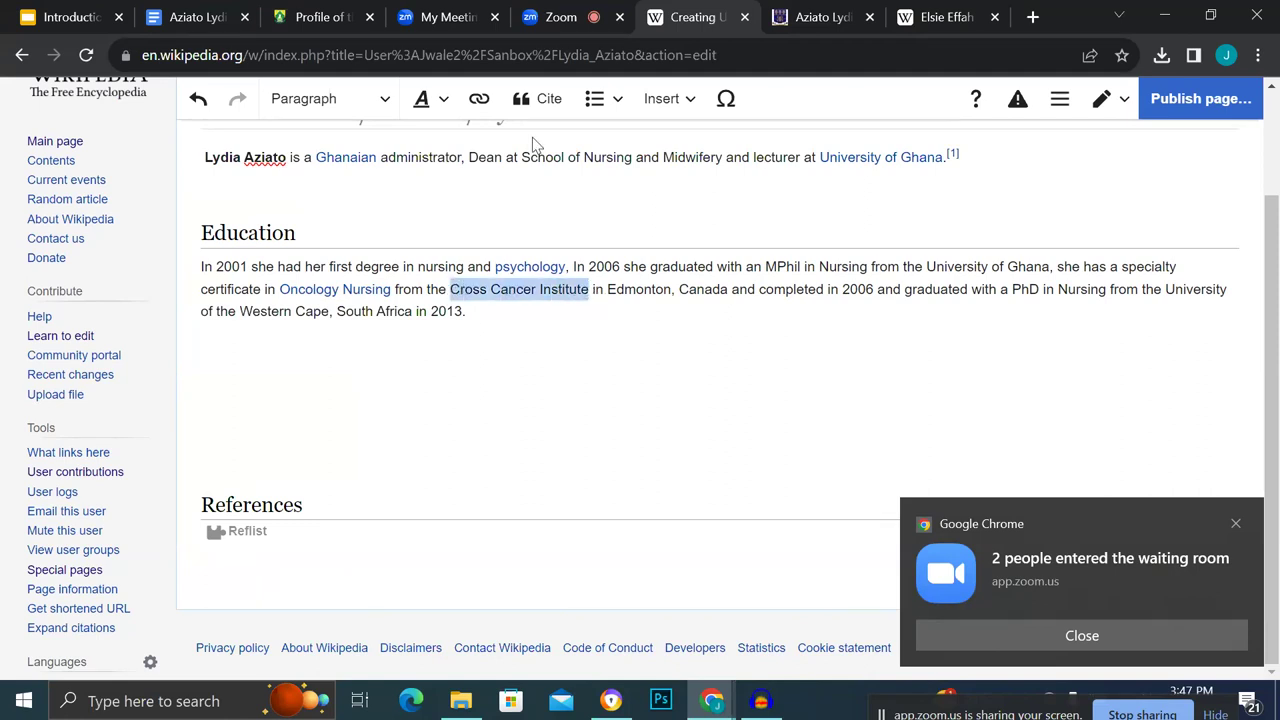
left_click(480, 112)
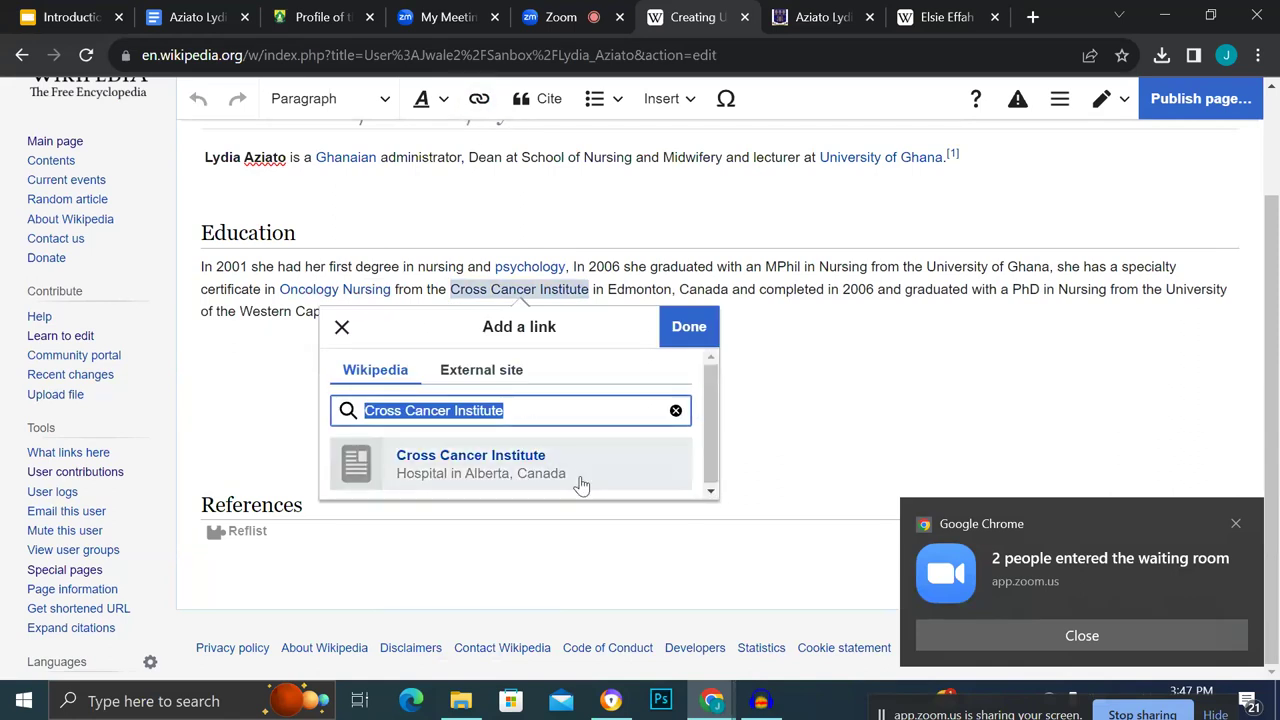
left_click(588, 484)
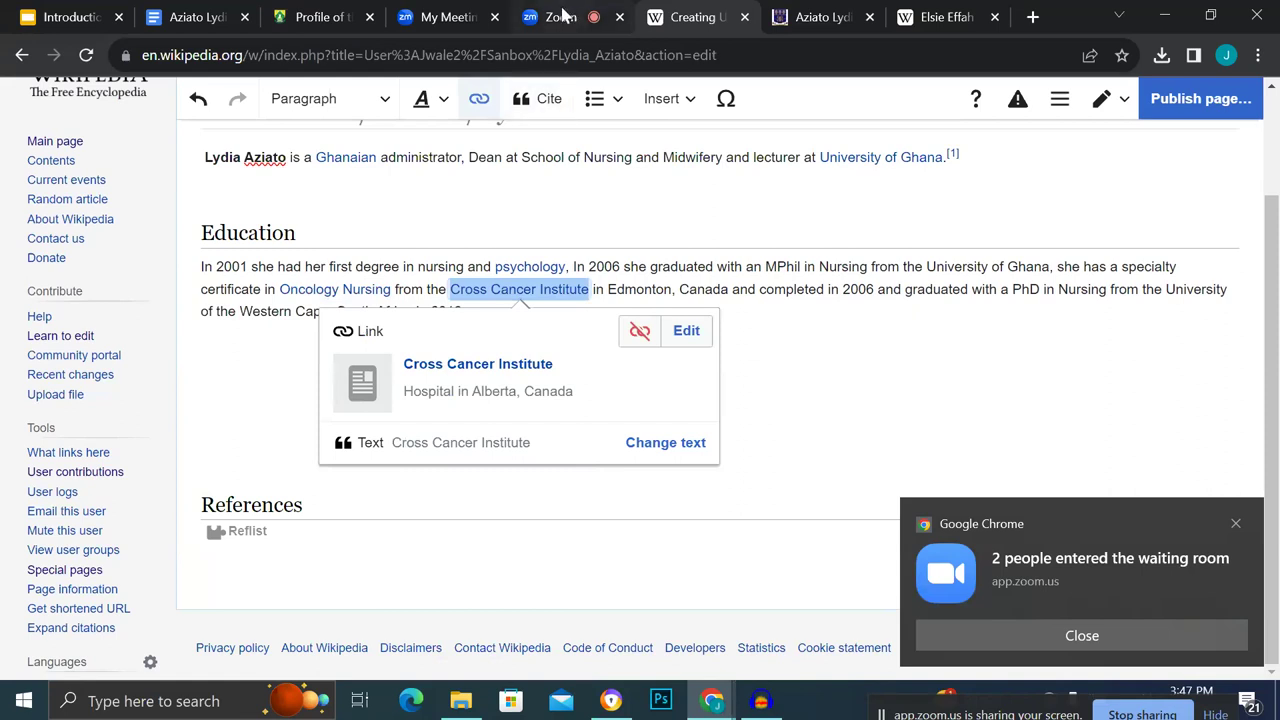
Switch to the Zoom meeting, mute the microphone, and return to the Wikipedia draft.
mouse_move(565, 14)
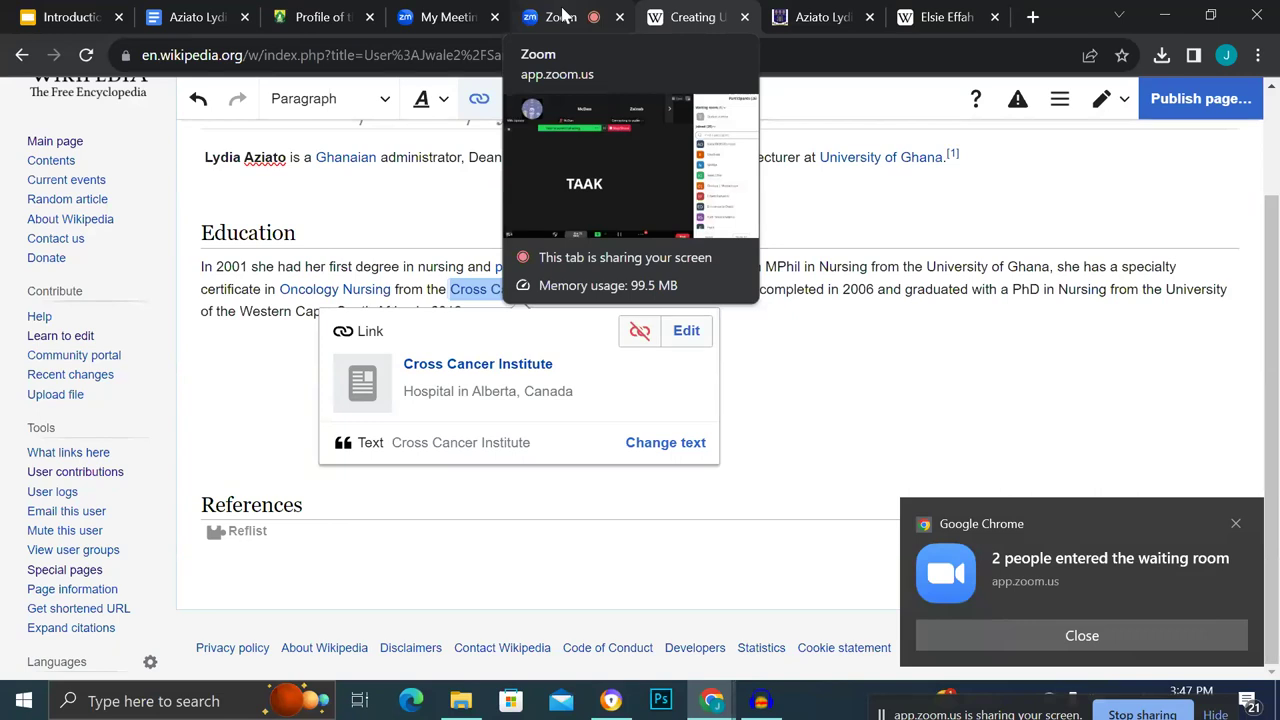
left_click(563, 14)
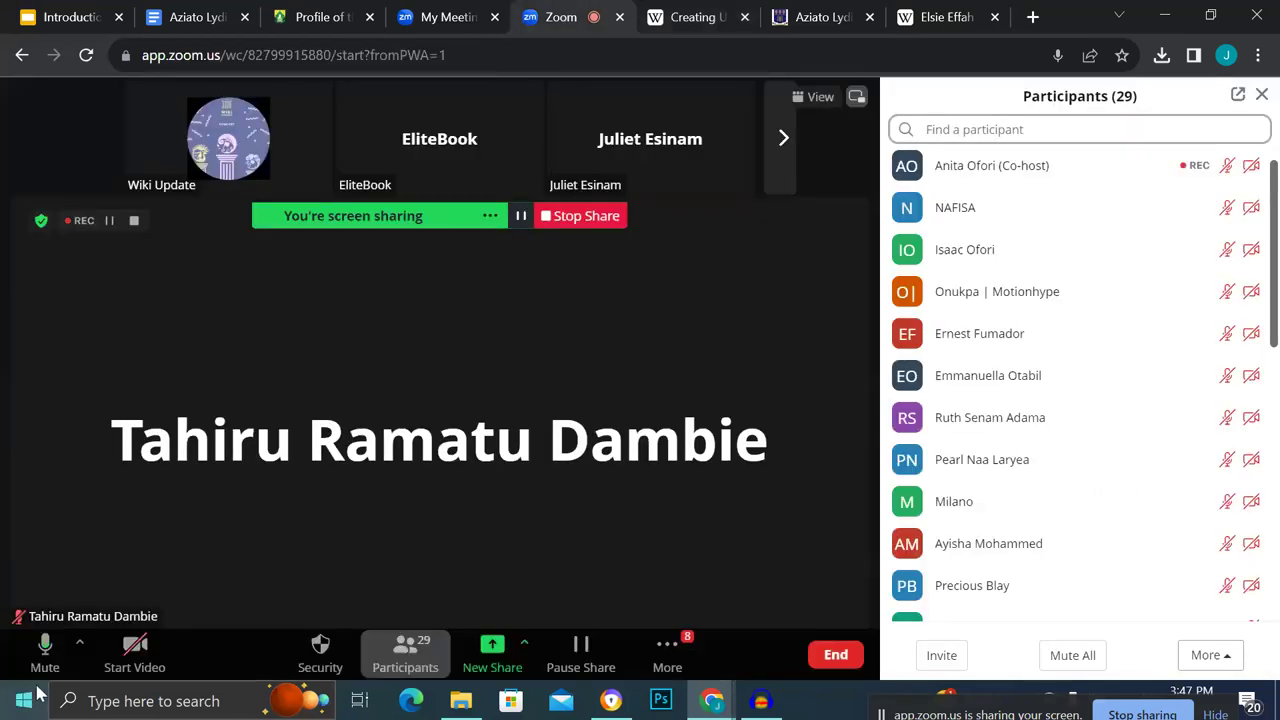
left_click(44, 650)
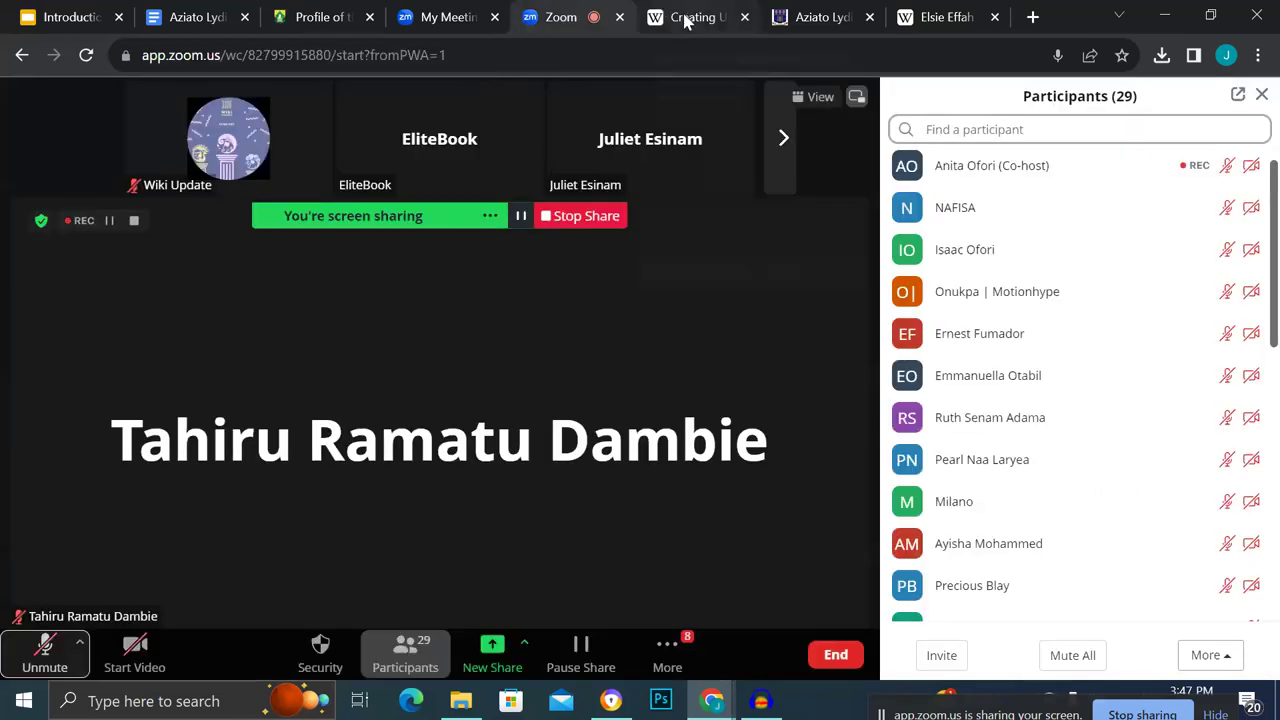
left_click(688, 17)
left_click(847, 365)
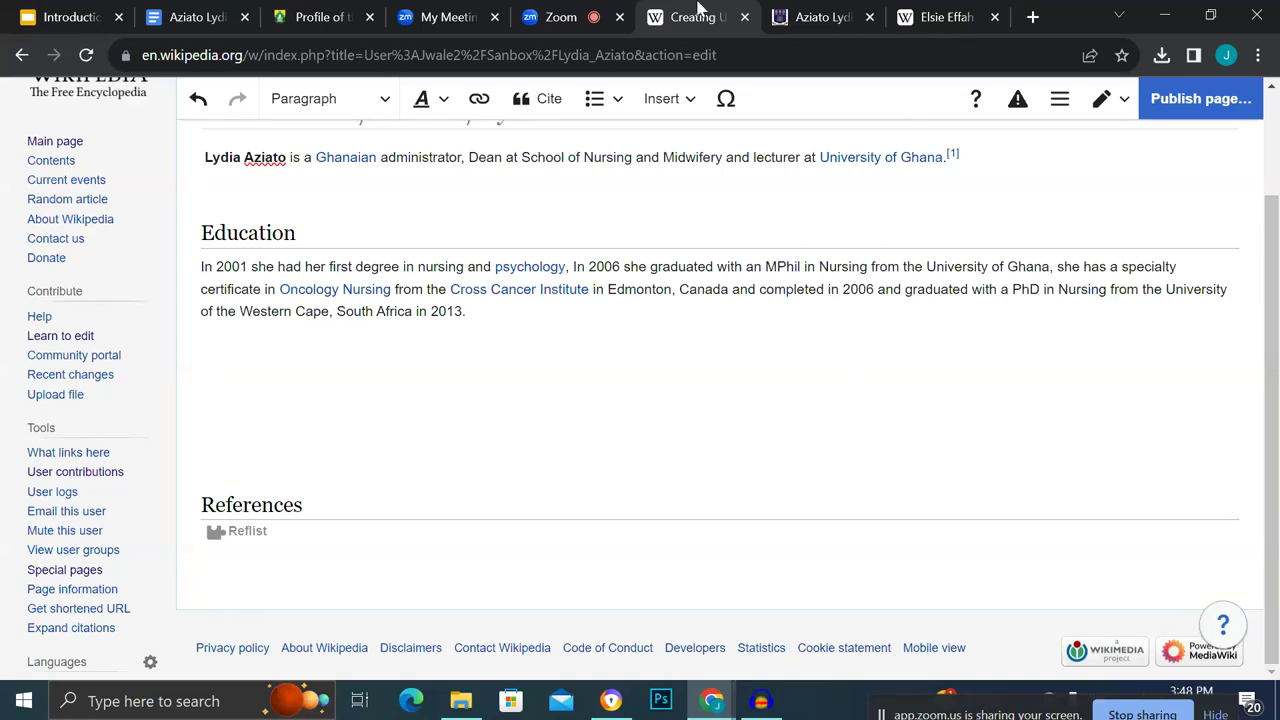
Unmute the microphone in the Zoom meeting and go back to the Wikipedia draft.
left_click(561, 15)
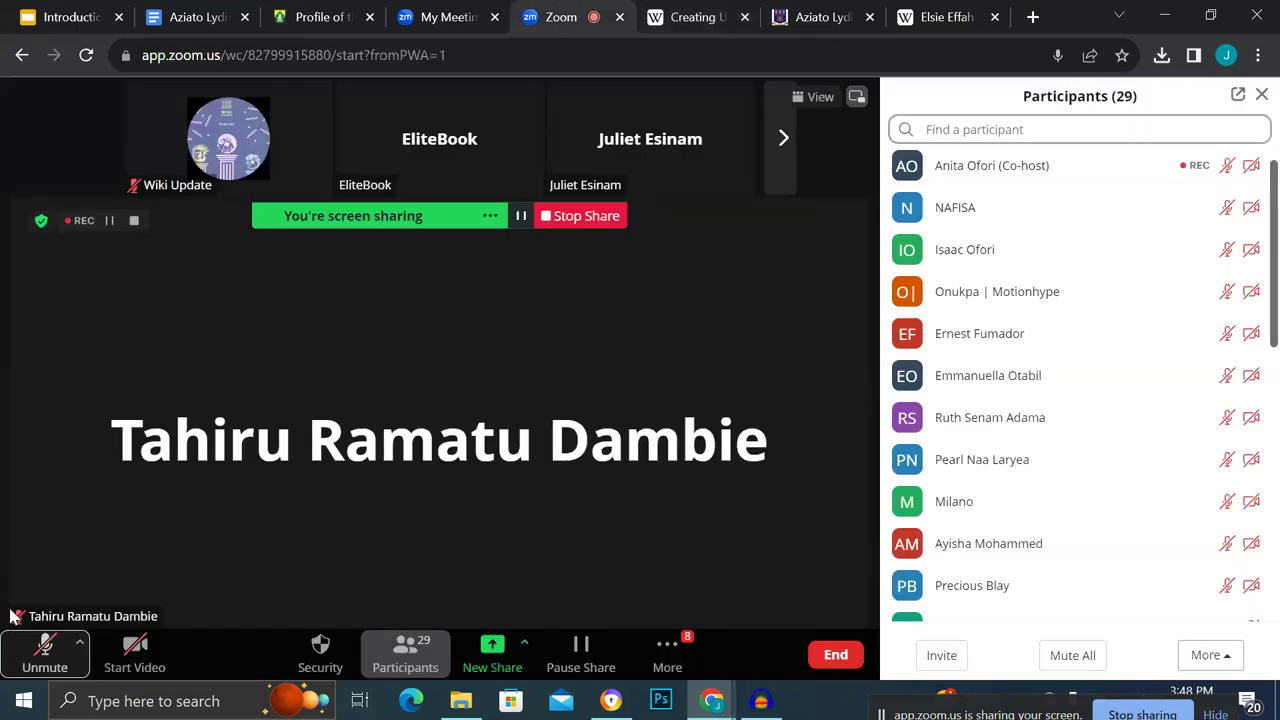
left_click(44, 650)
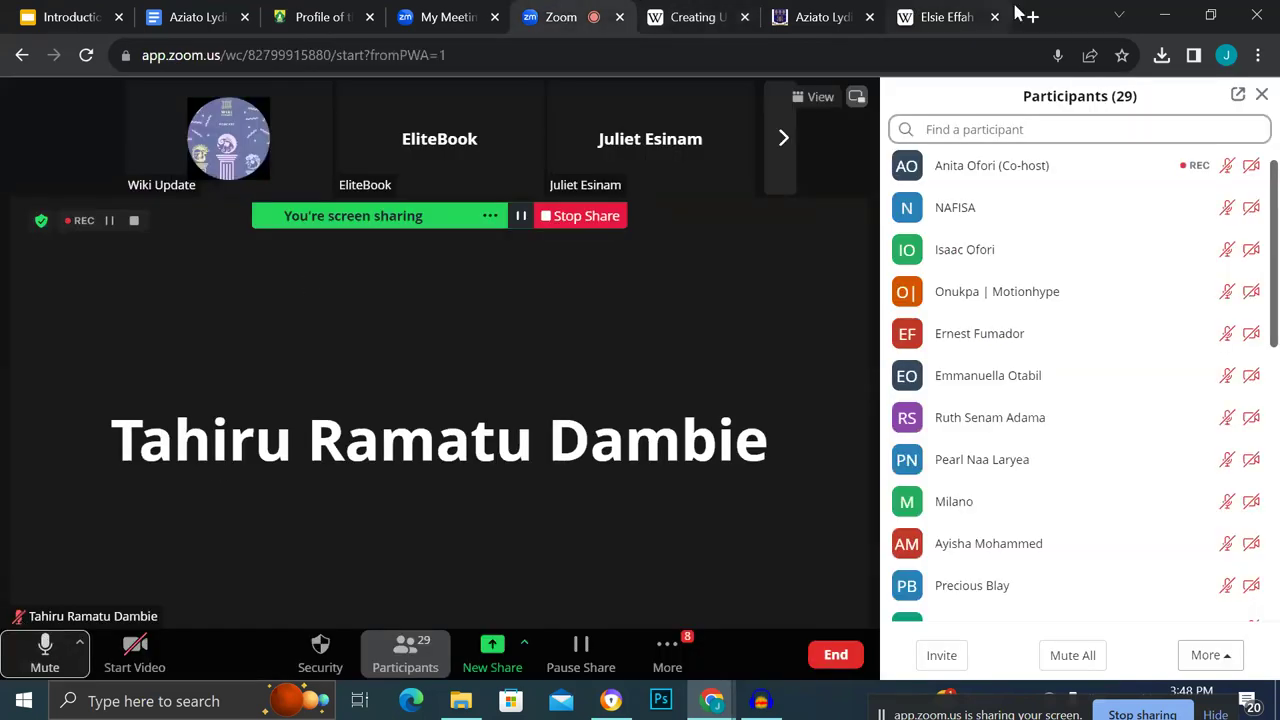
left_click(680, 17)
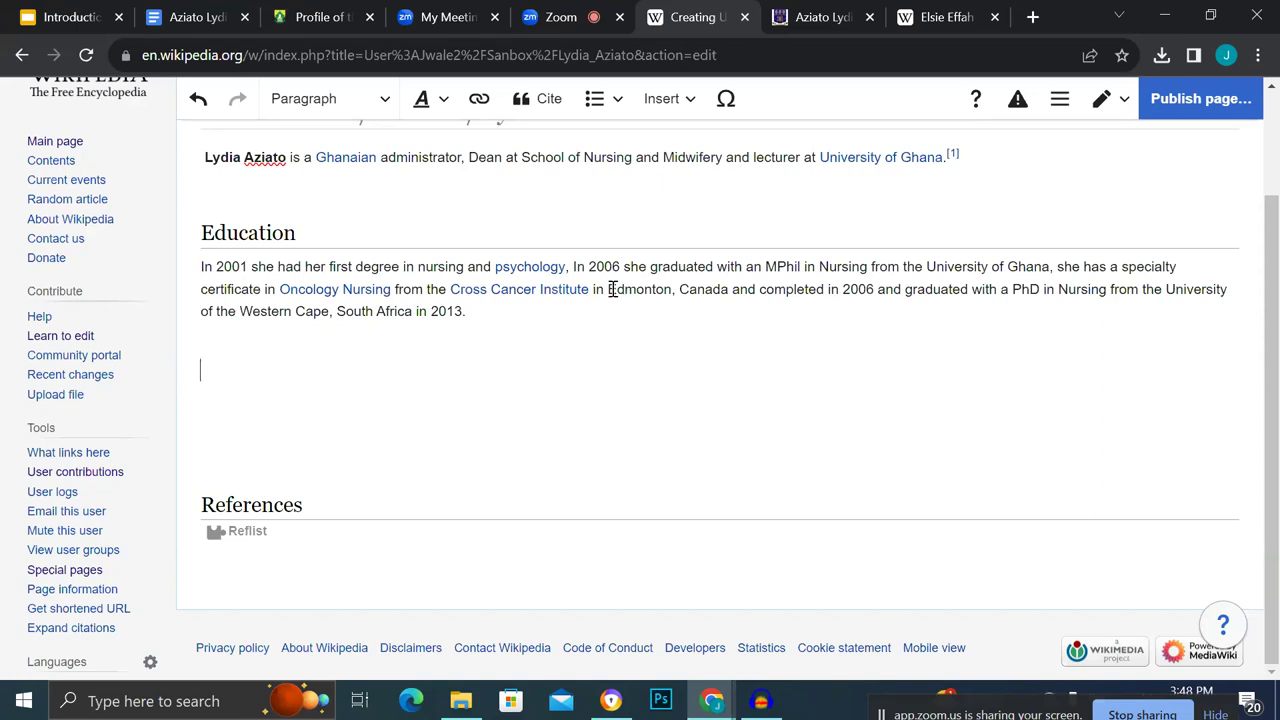
Link "Edmonton" in the education paragraph to the Wikipedia article on the capital city of Alberta, Canada.
left_click_drag(604, 289, 673, 290)
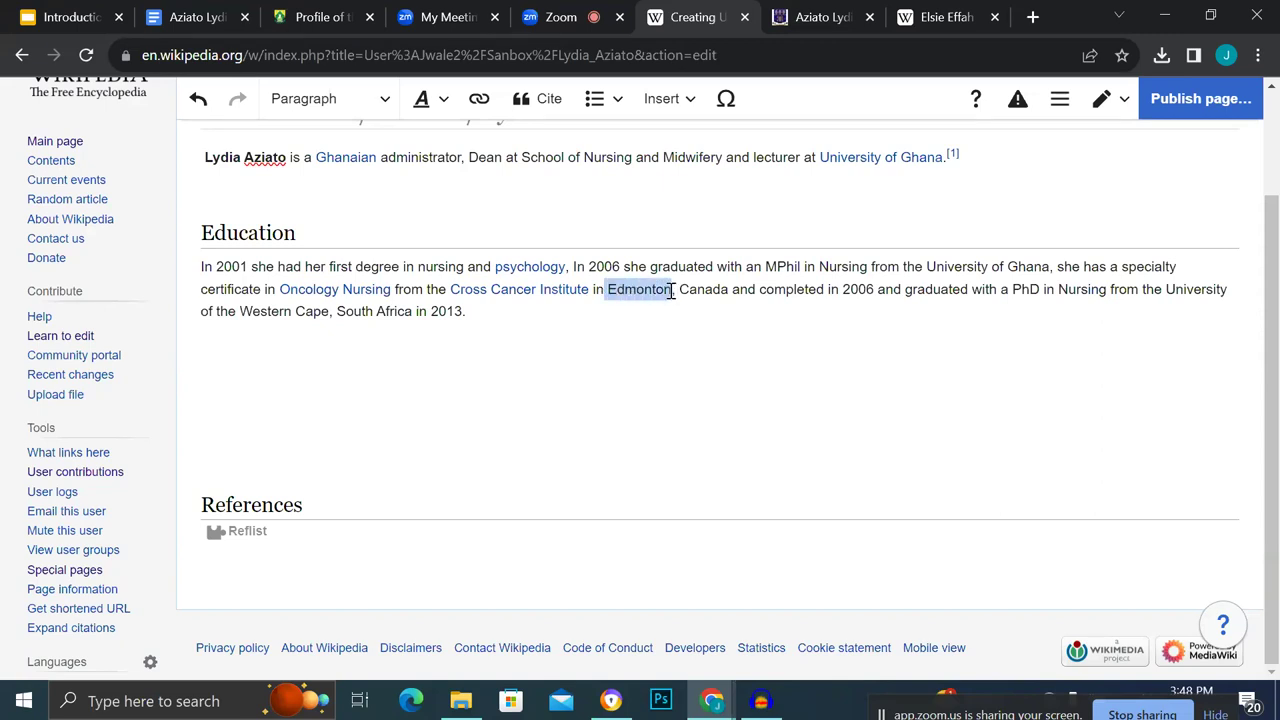
left_click(479, 100)
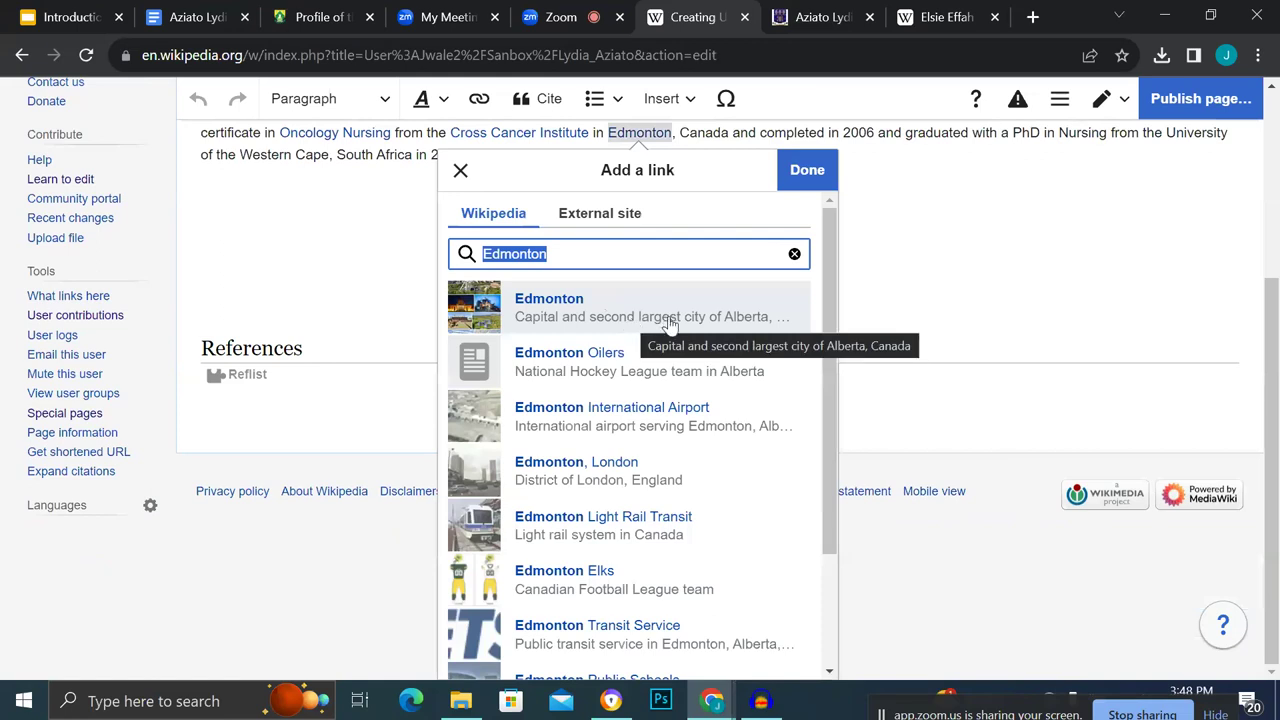
left_click(670, 326)
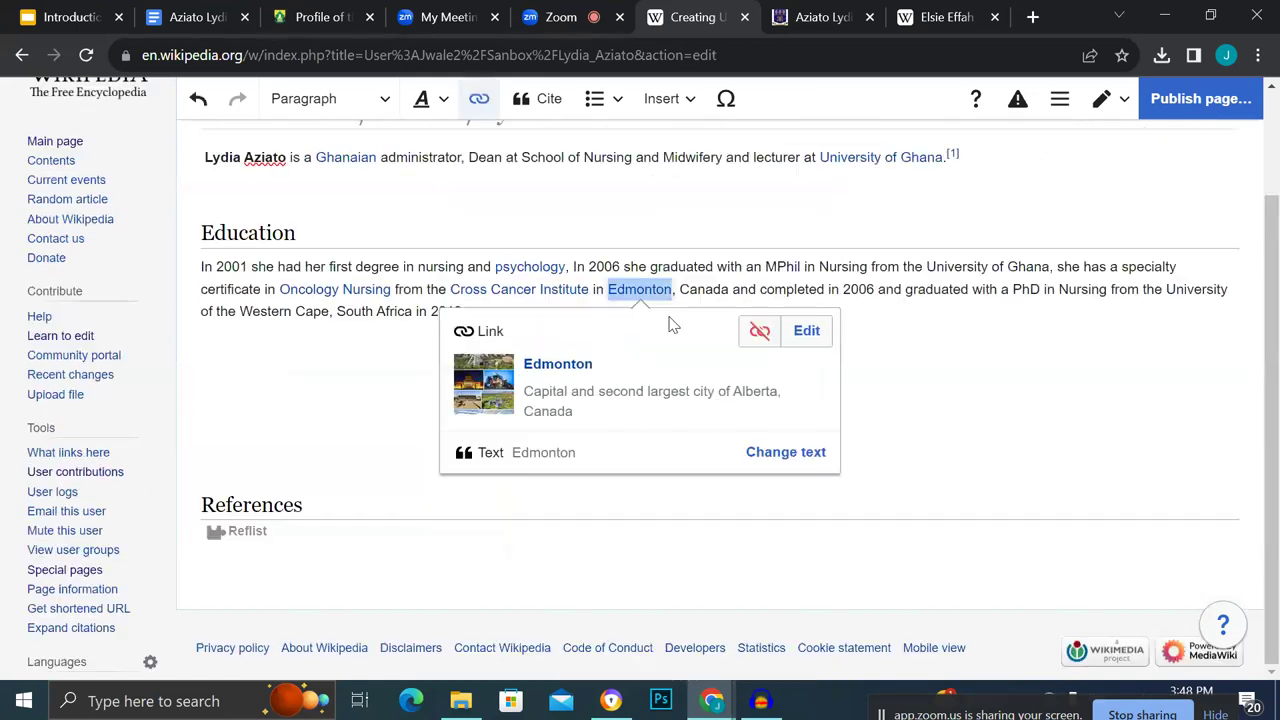
left_click(895, 347)
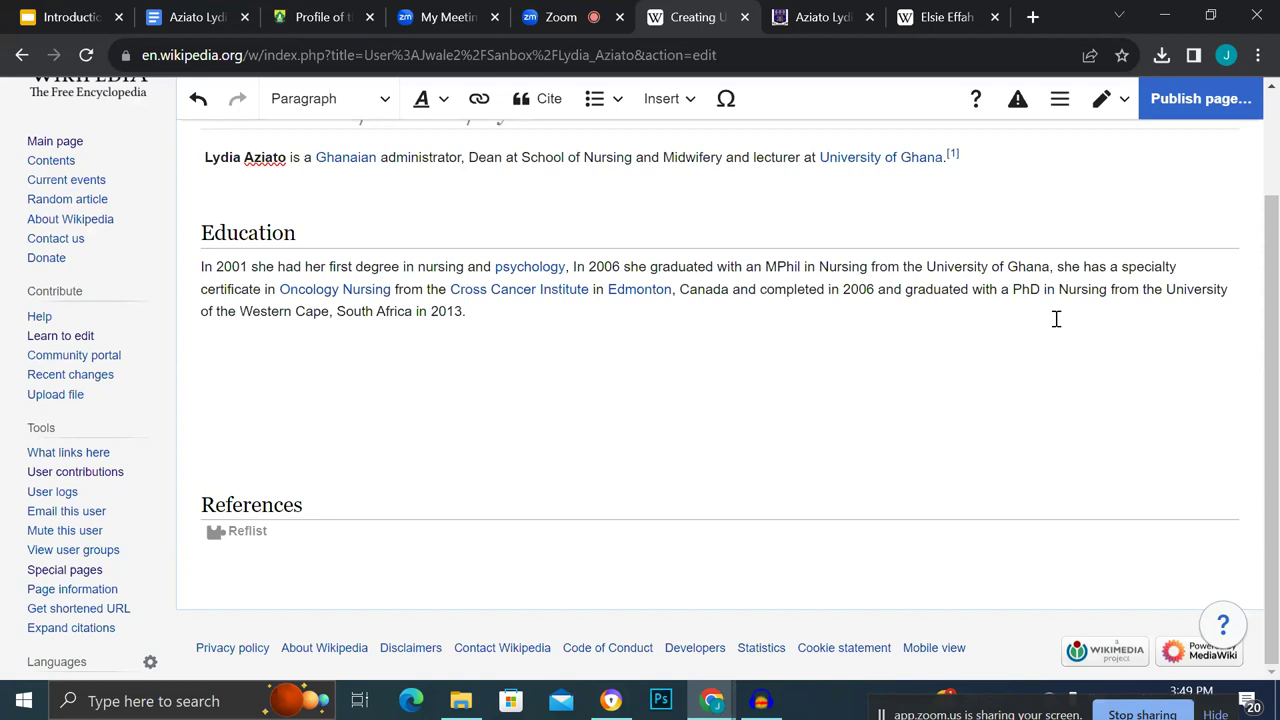
Link "University of the Western Cape" in the education paragraph to the Wikipedia article on the public university in Bellville, Cape Town.
left_click_drag(1166, 289, 330, 316)
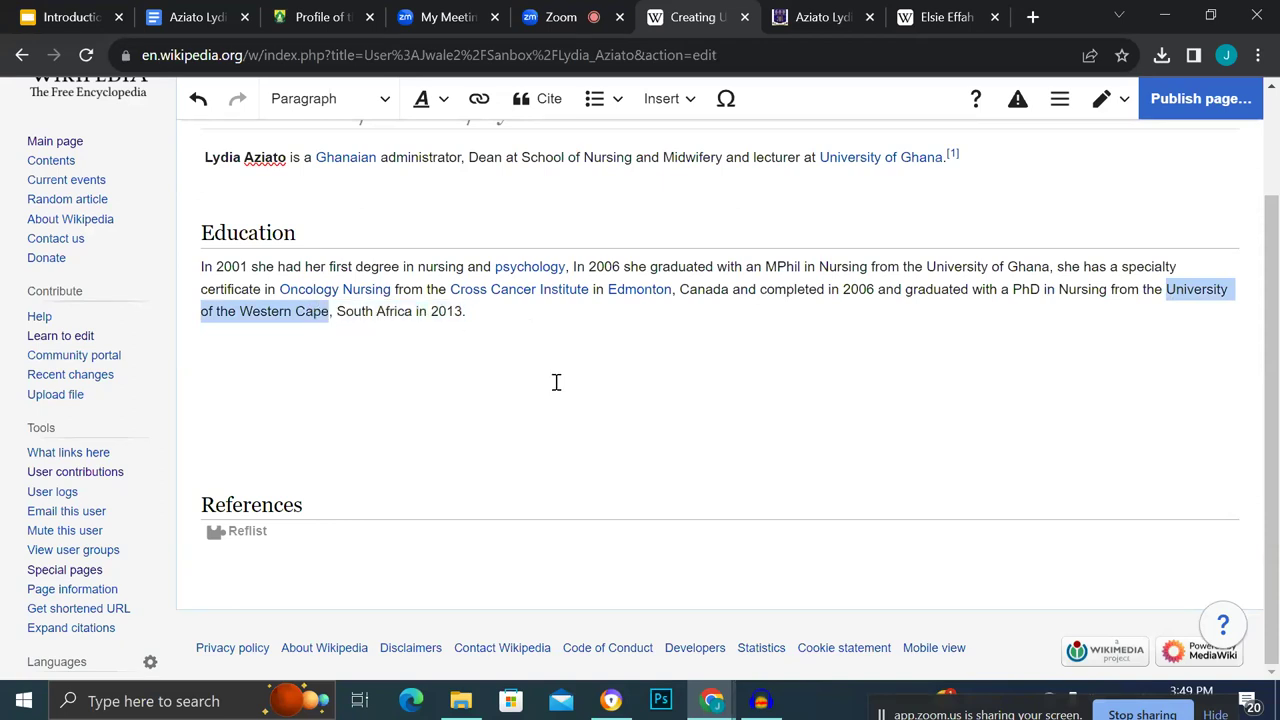
left_click(479, 101)
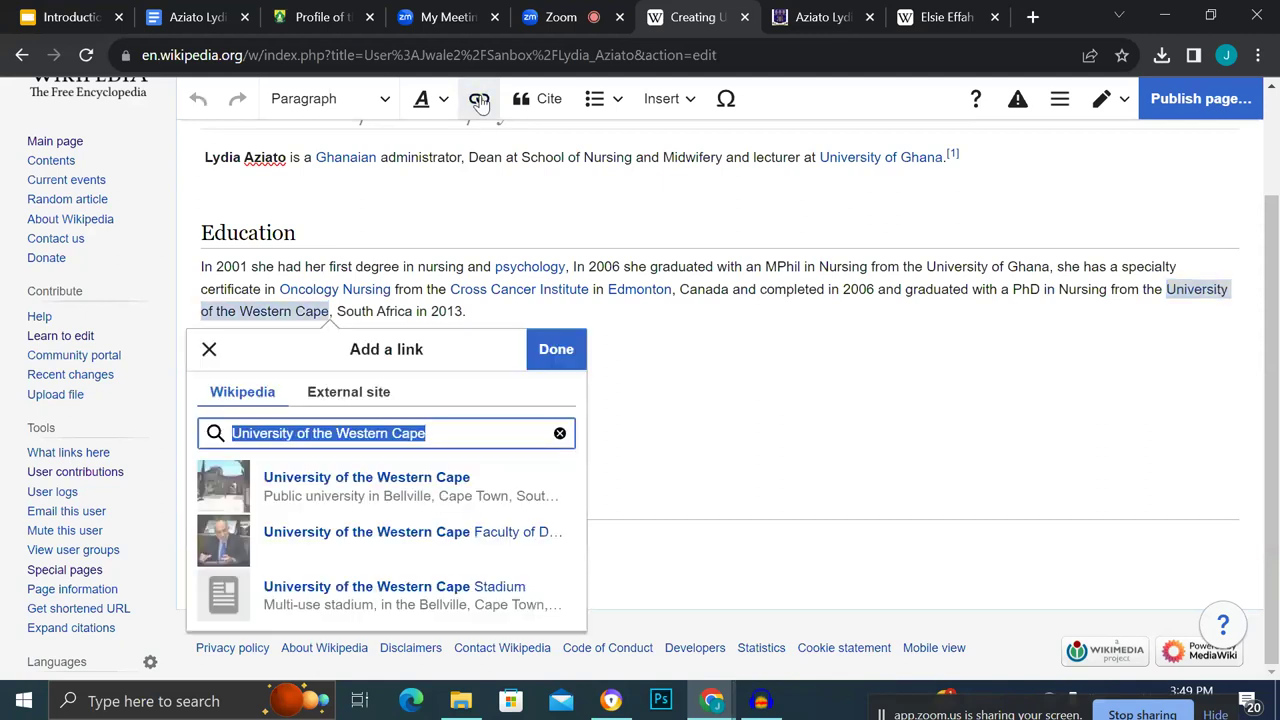
left_click(311, 507)
left_click(667, 358)
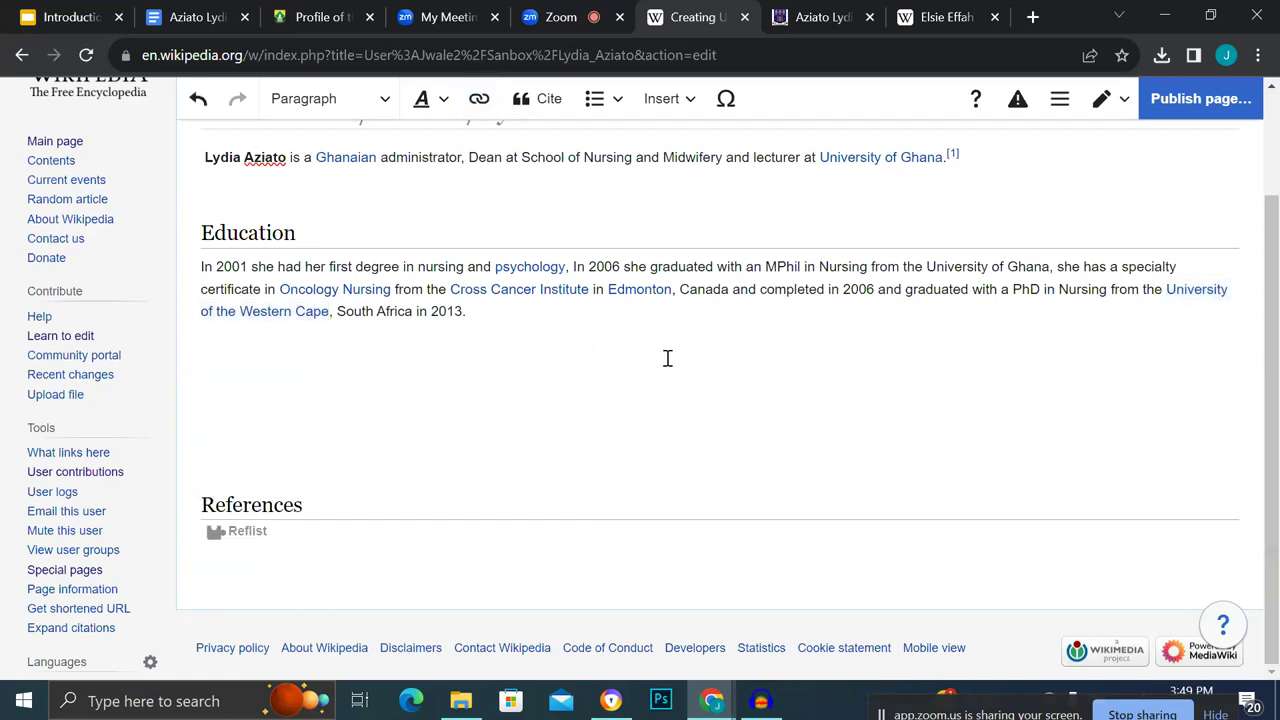
Link "Canada" in the education paragraph to the Wikipedia article on the country in North America.
left_click_drag(679, 289, 732, 290)
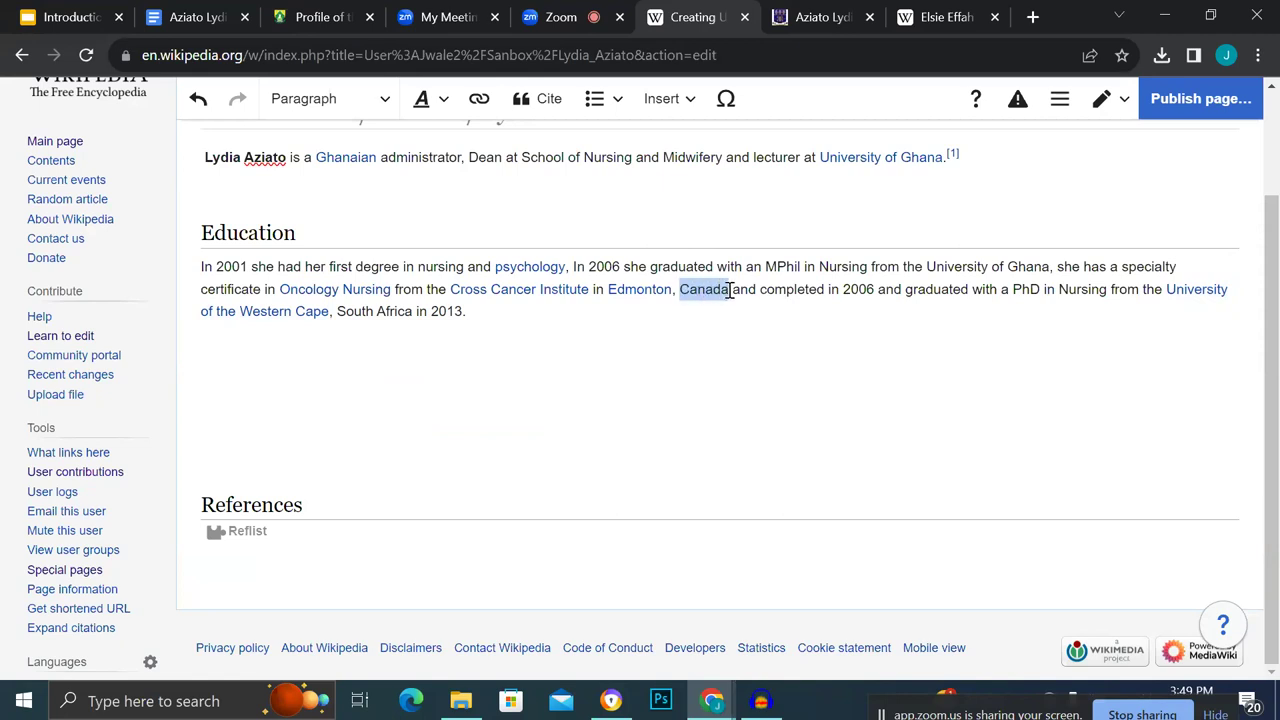
left_click(480, 104)
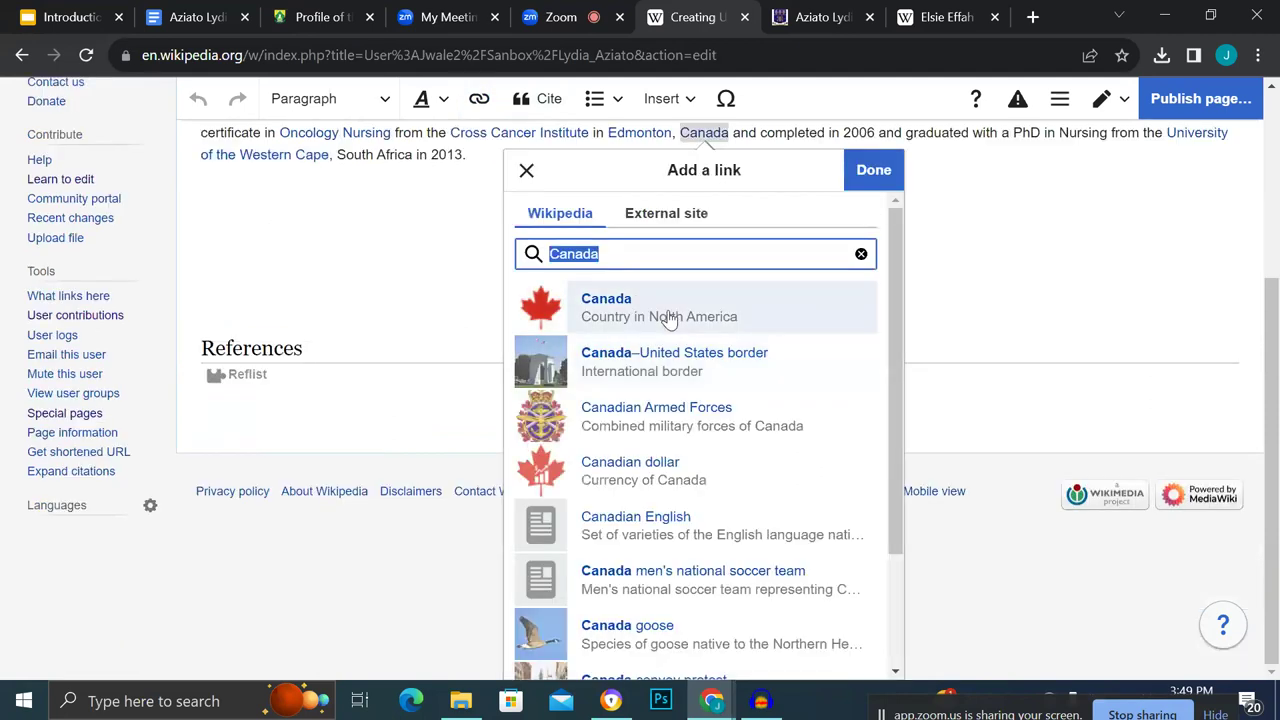
left_click(669, 318)
left_click(938, 383)
Add an automatically generated citation of the UHAS vice chancellor's profile page URL after "South Africa in 2013." in the education paragraph.
left_click(467, 311)
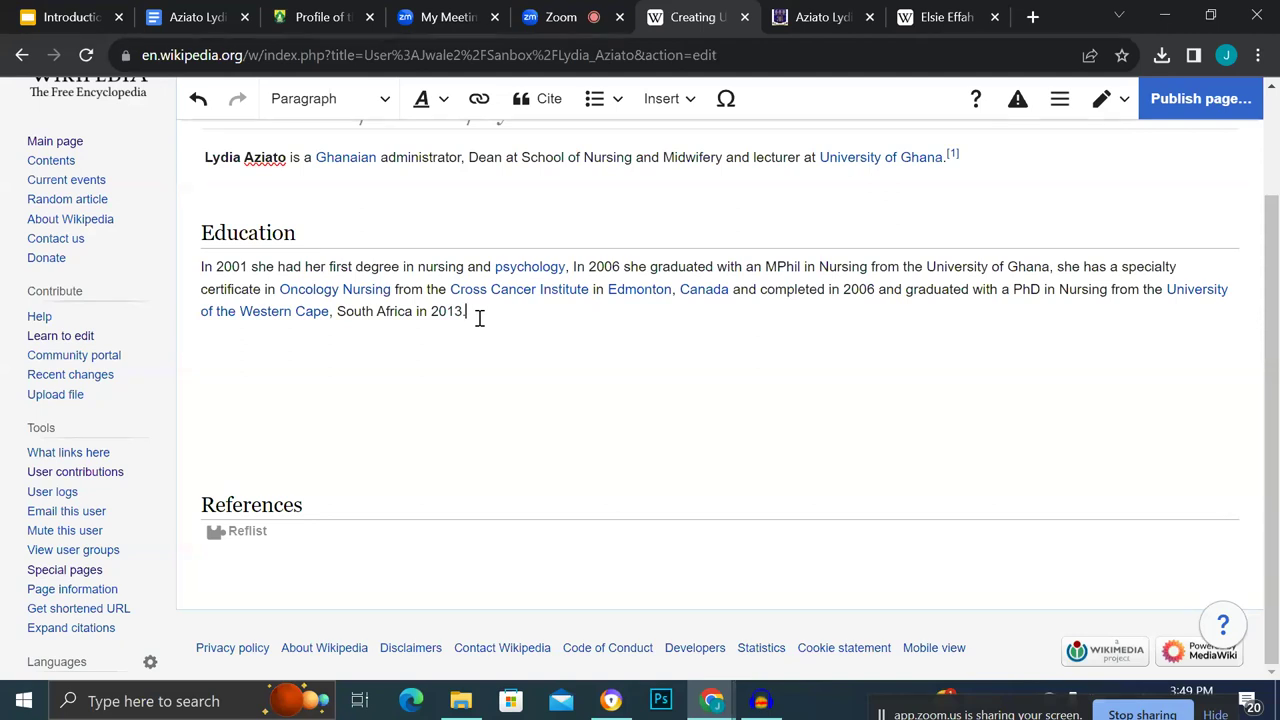
left_click(310, 14)
left_click(425, 57)
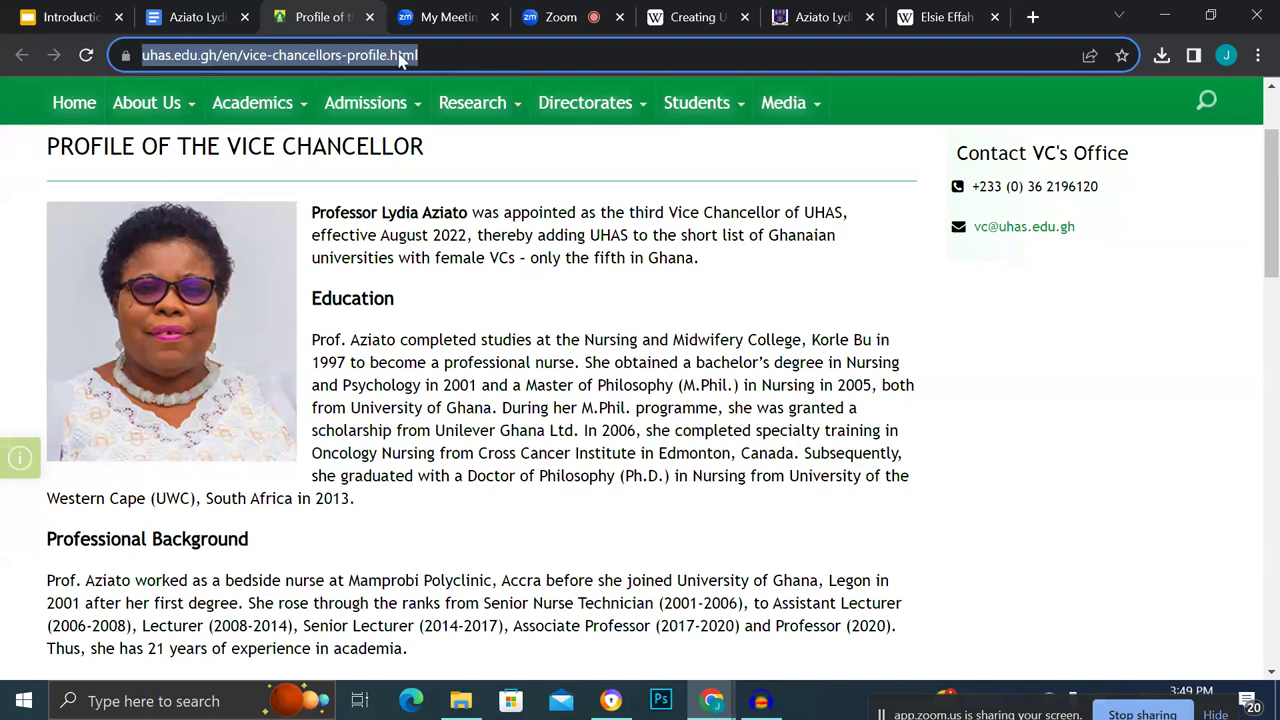
left_click(694, 17)
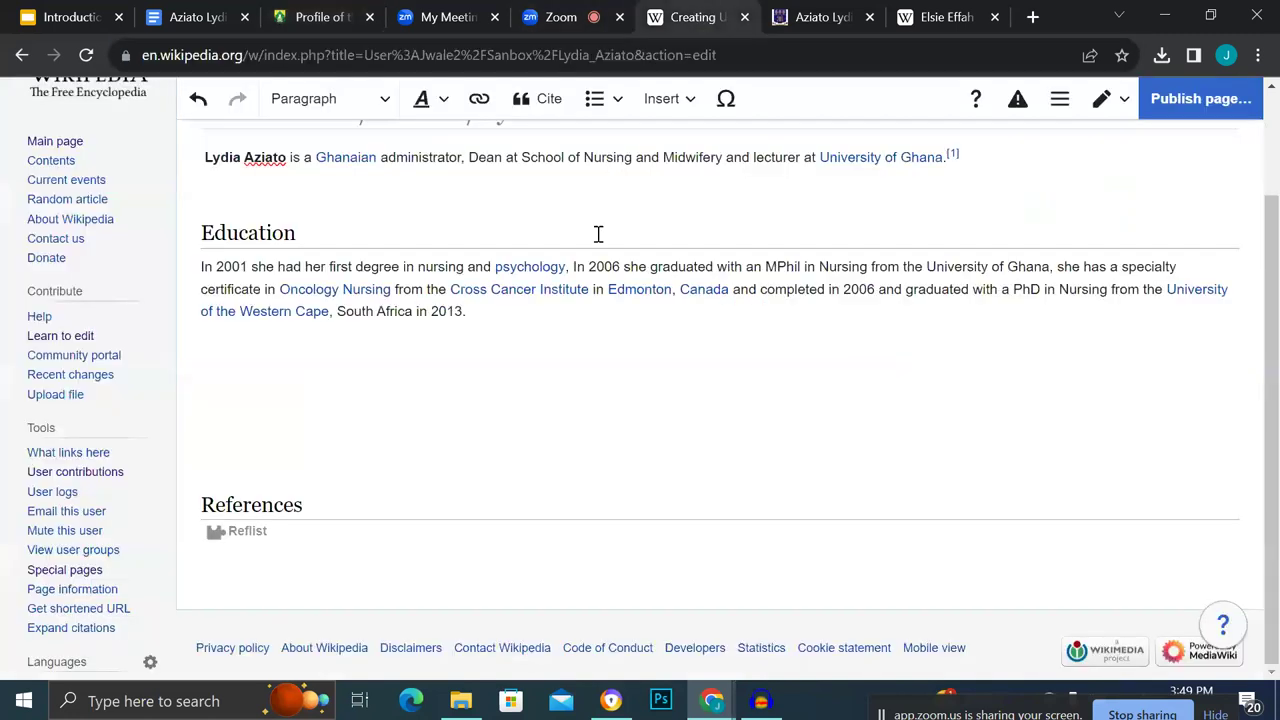
left_click(495, 312)
left_click(547, 100)
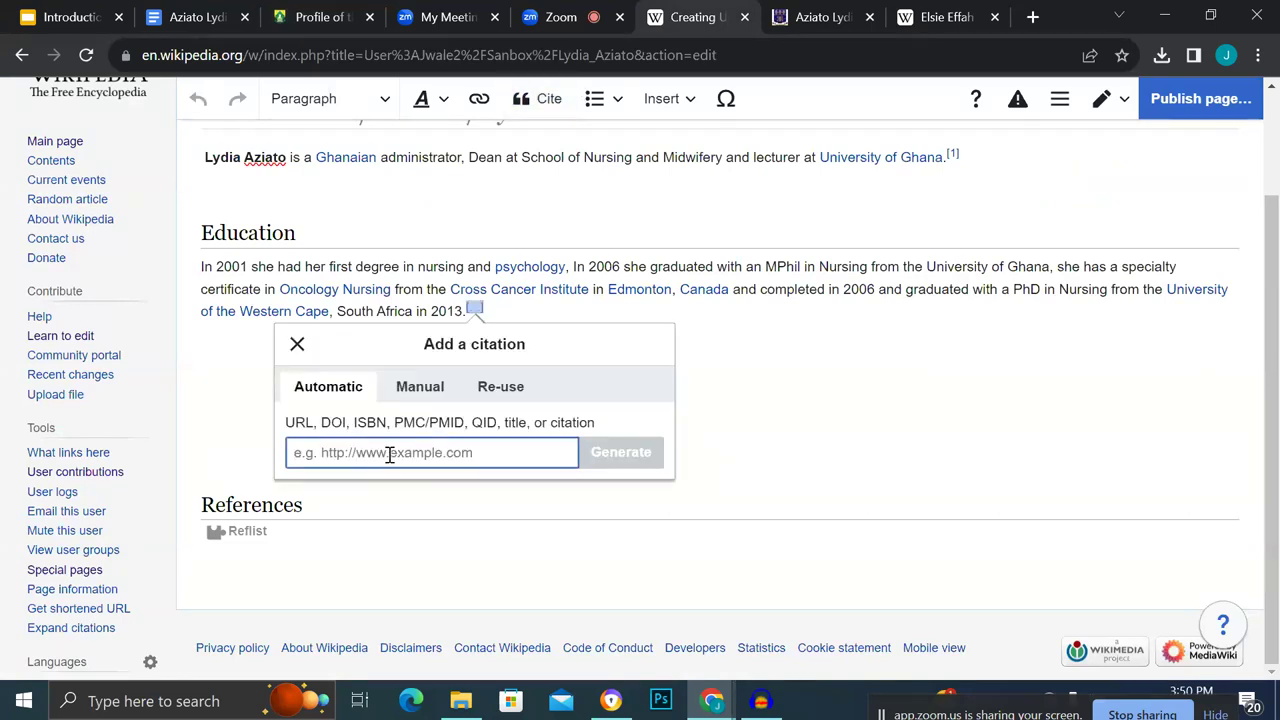
key("ctrl+v")
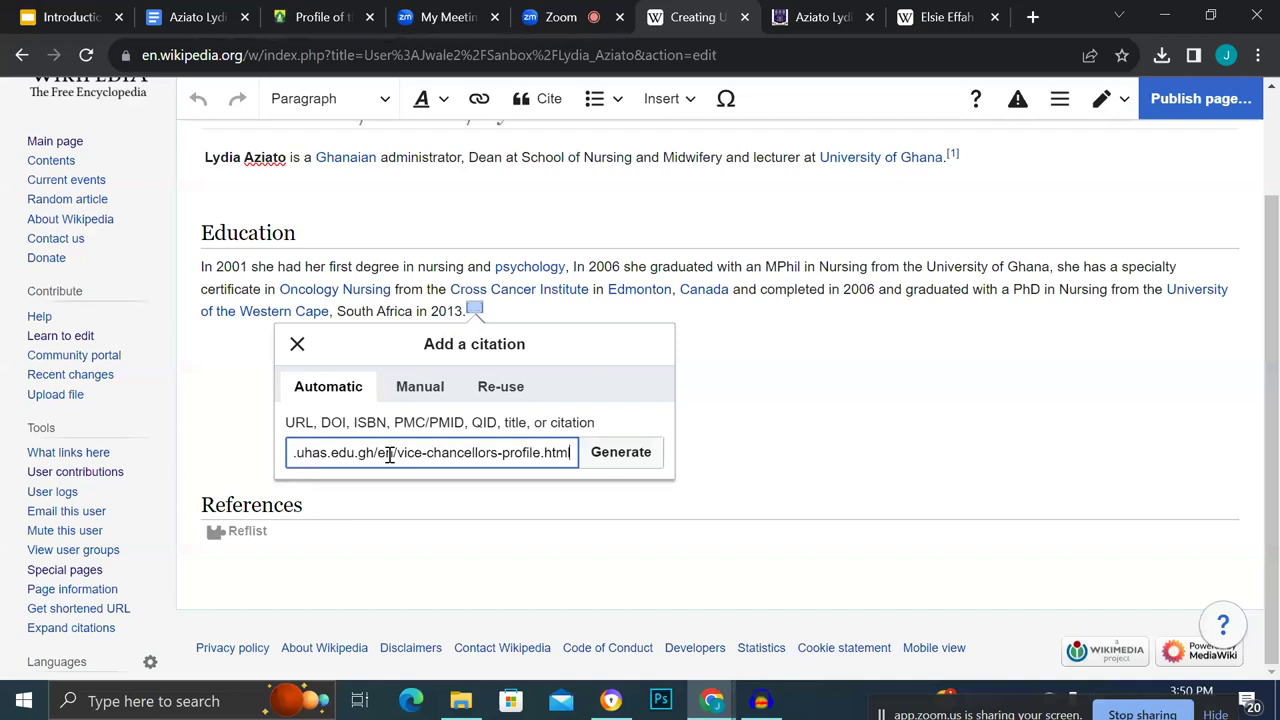
left_click(620, 453)
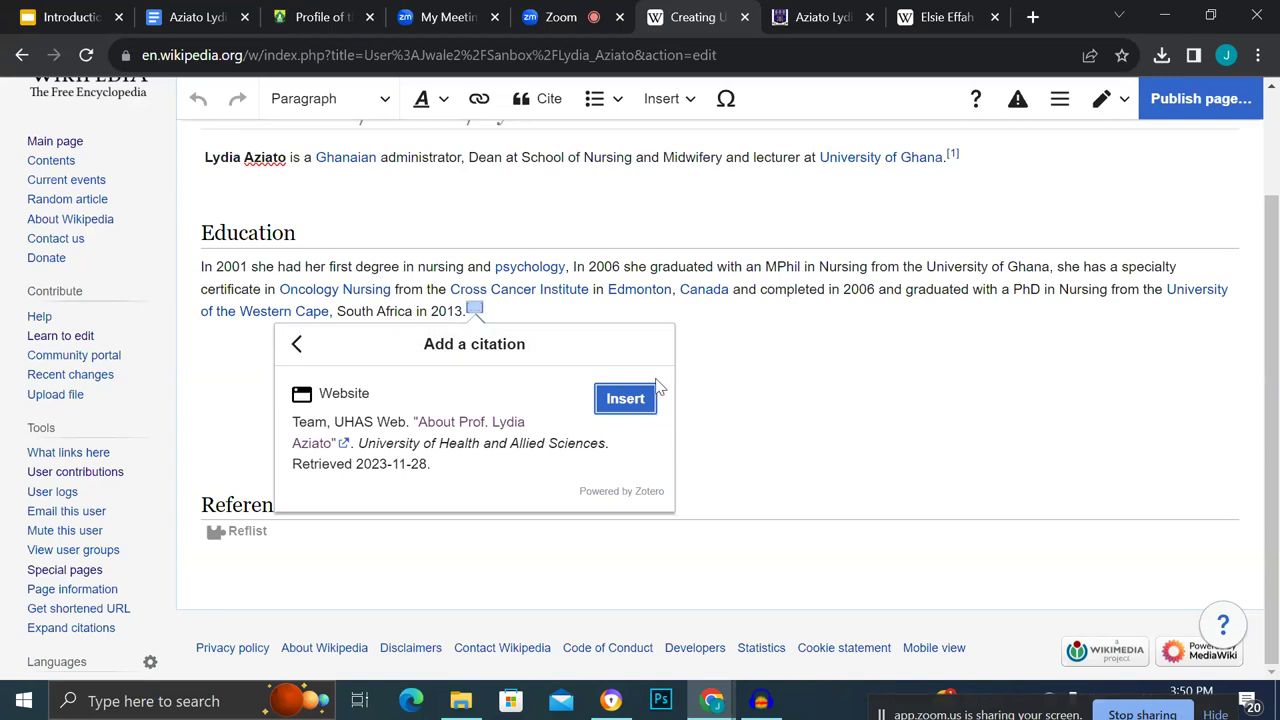
left_click(625, 398)
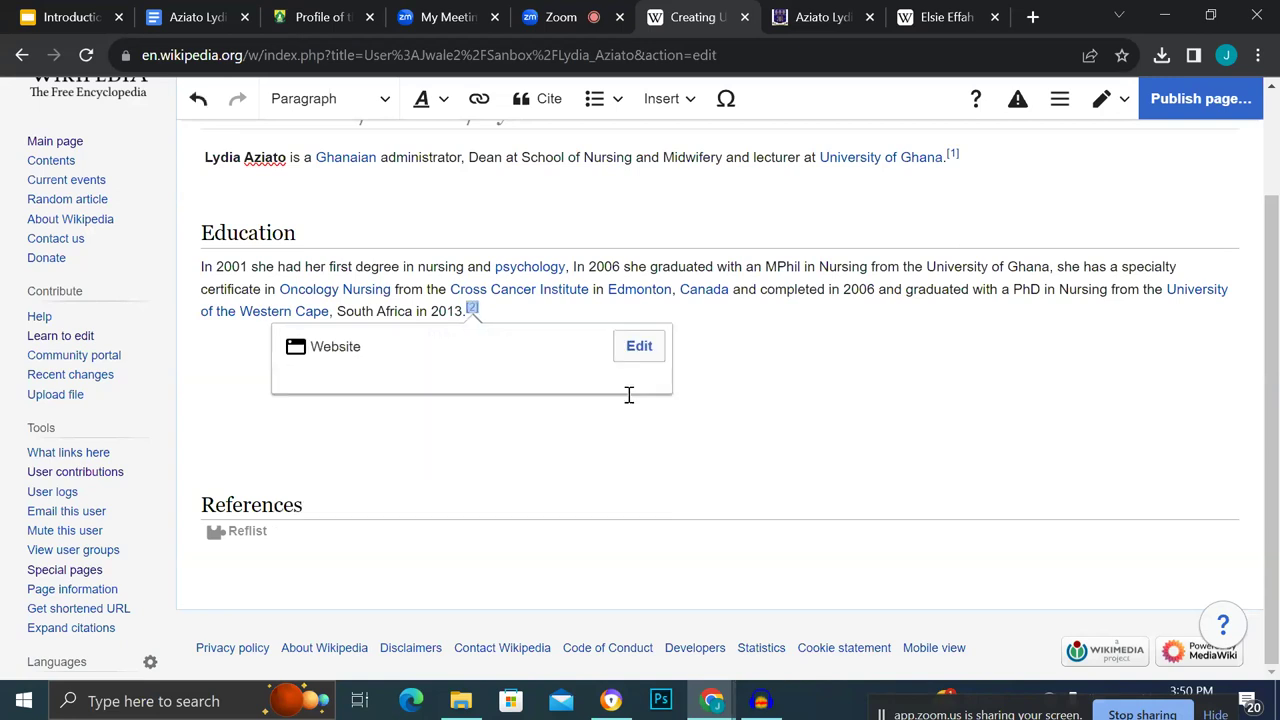
left_click(759, 338)
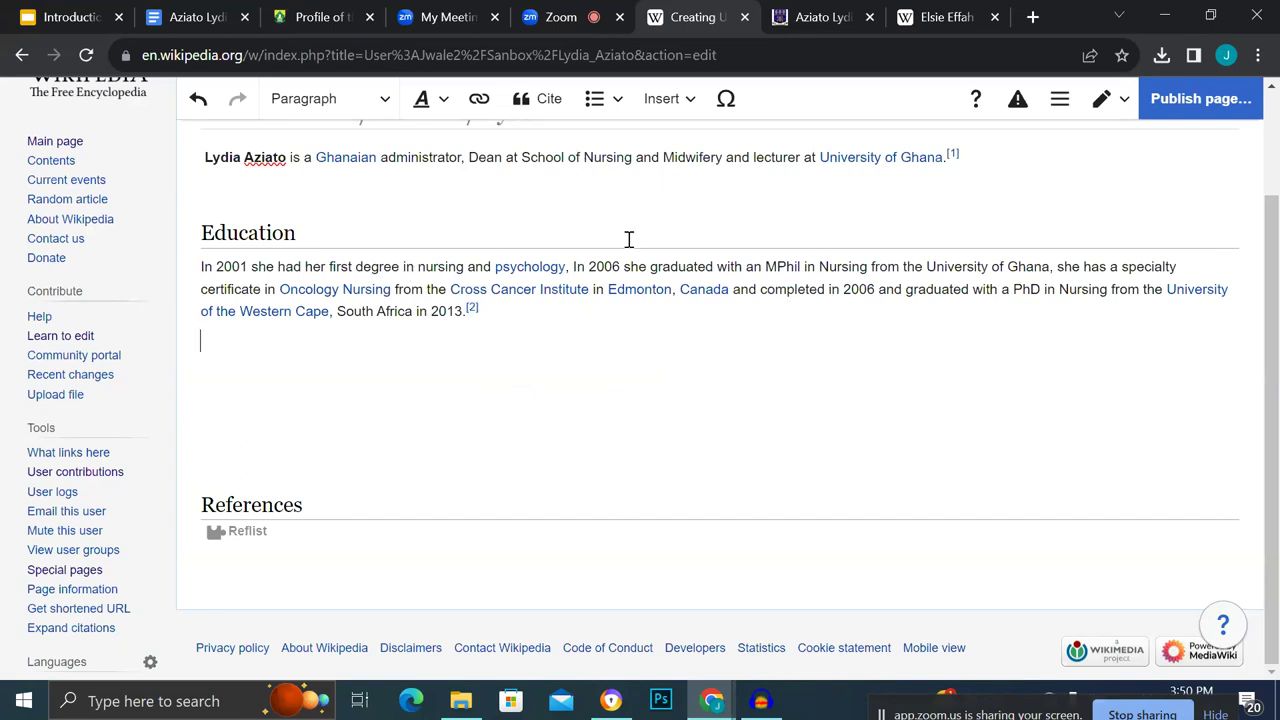
Examine the Career section and the order of sections in the Elsie Effah Kaufmann Wikipedia article as a model for the draft.
scroll(584, 232, "up", 1)
scroll(584, 232, "down", 1)
left_click(930, 22)
scroll(711, 349, "down", 1)
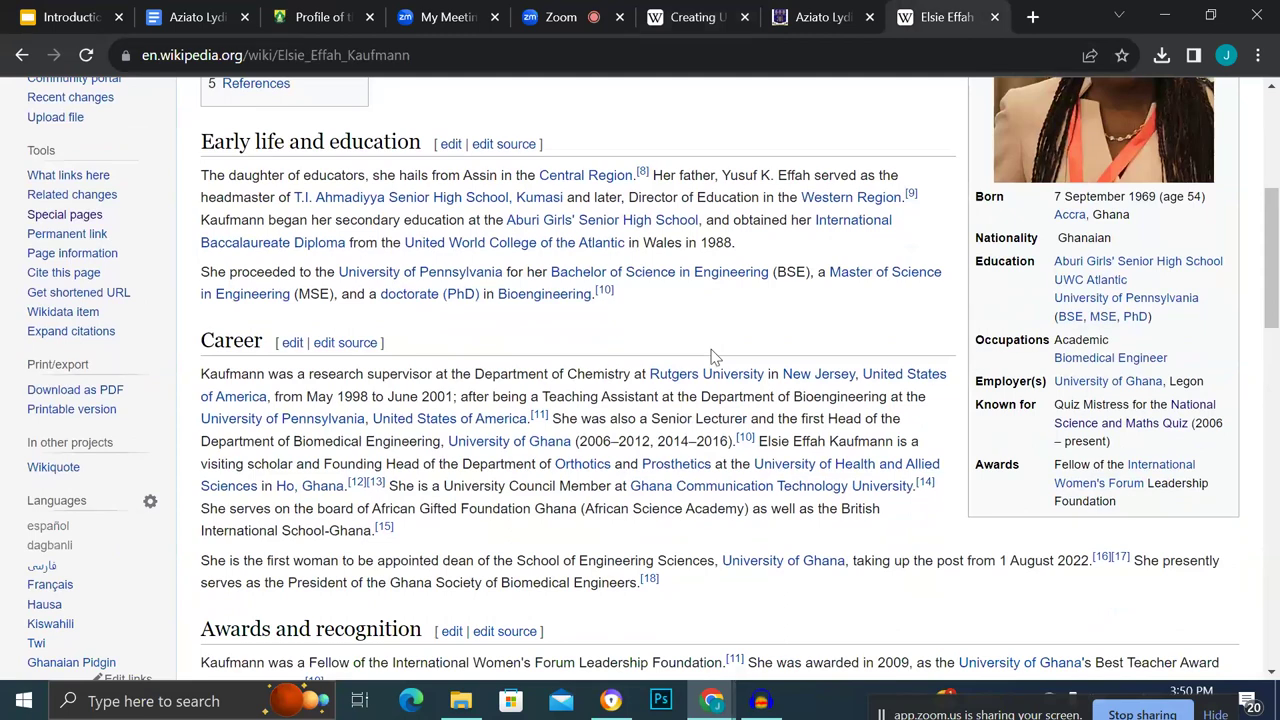
scroll(713, 355, "down", 2)
scroll(711, 349, "down", 2)
scroll(711, 349, "up", 2)
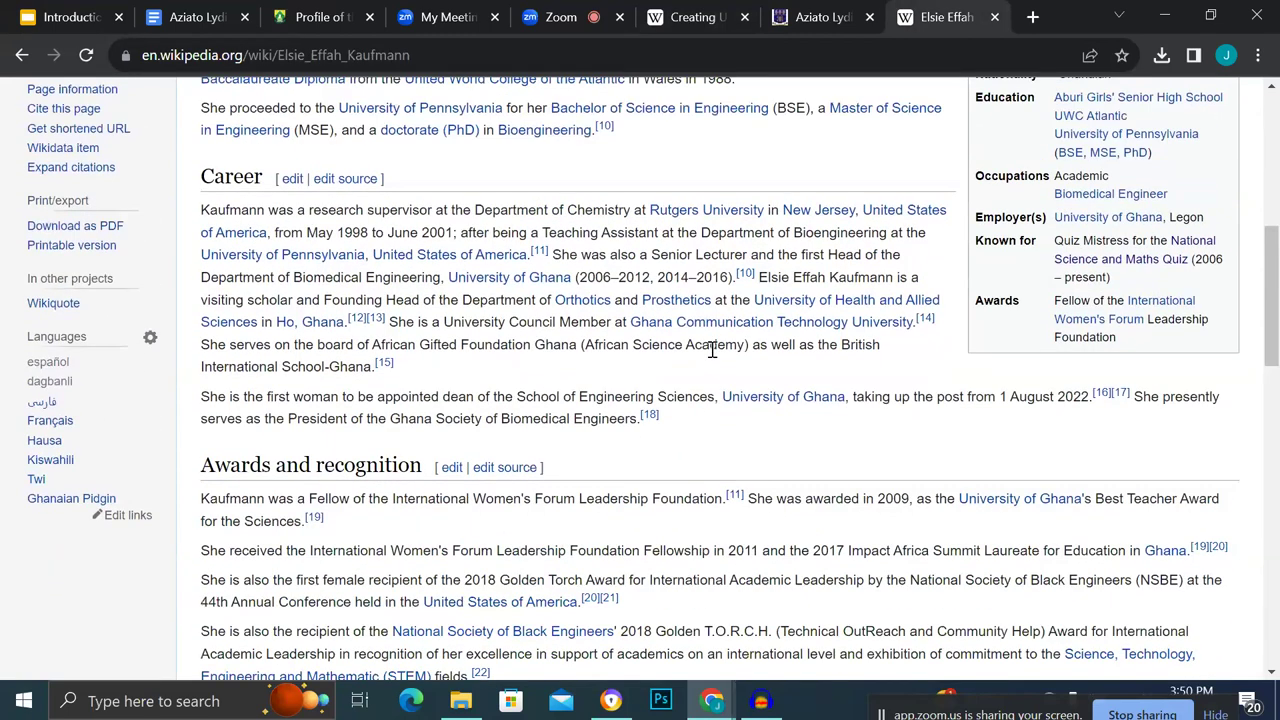
scroll(713, 349, "up", 1)
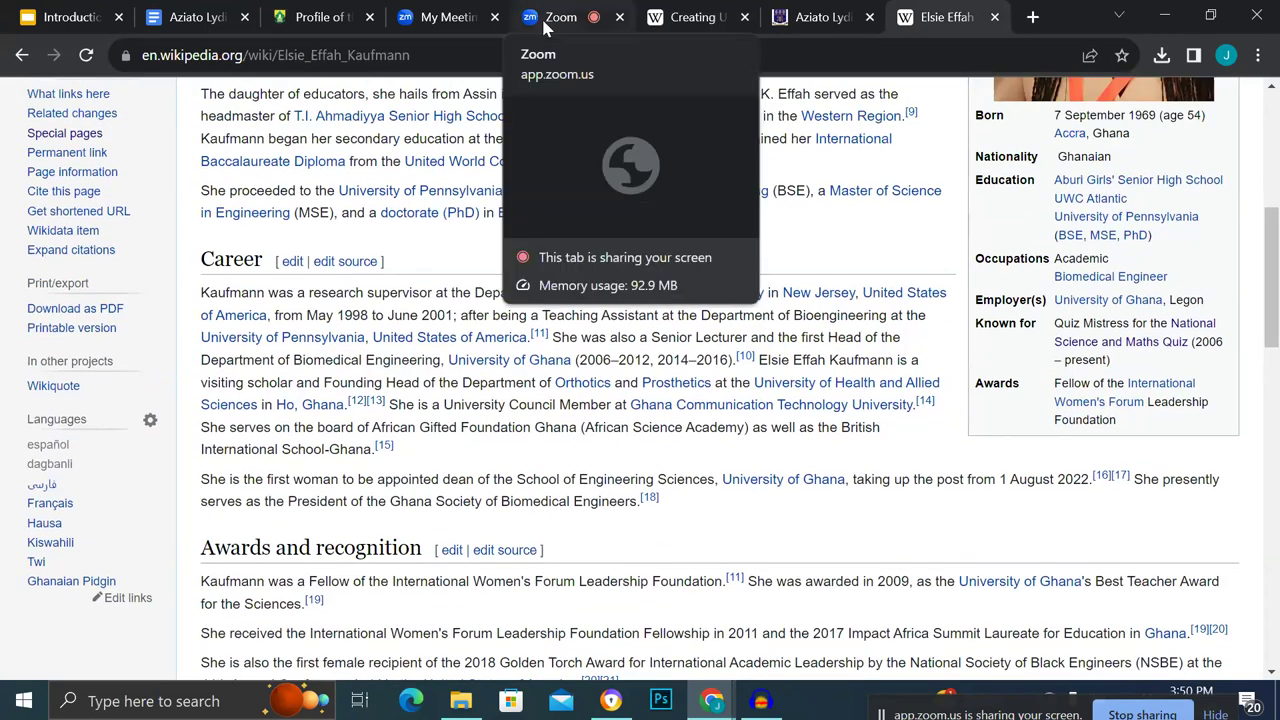
Copy the paragraph under "==Career==" from the Google Docs source document.
left_click(195, 17)
scroll(349, 276, "down", 1)
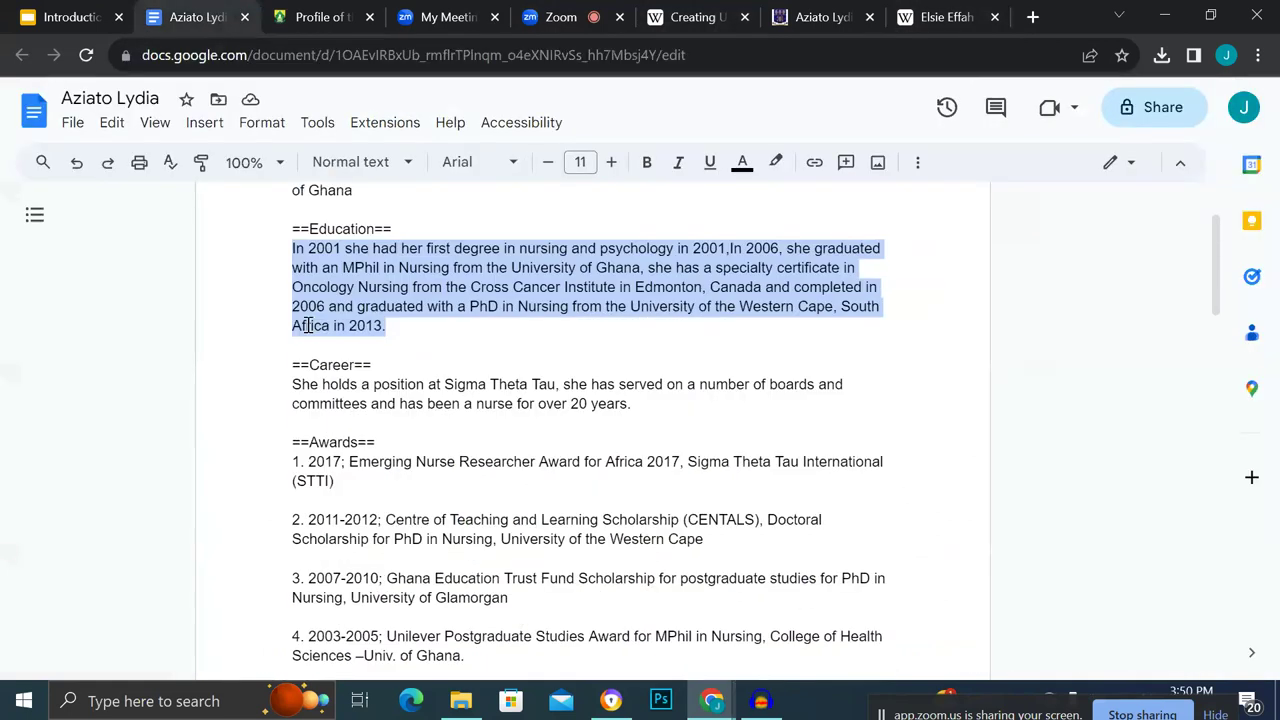
left_click_drag(291, 384, 671, 409)
key("ctrl+c")
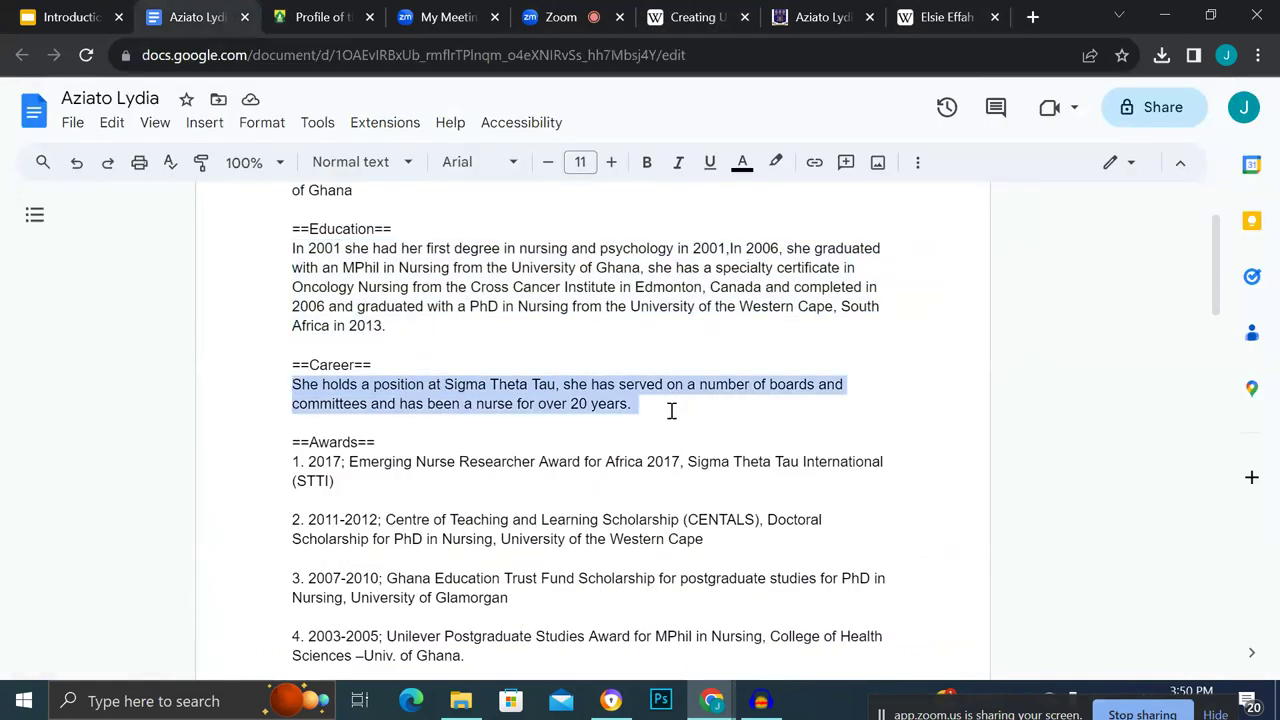
Add a "Career" section heading below the education paragraph in the Wikipedia draft and paste the copied career paragraph under it.
left_click(692, 18)
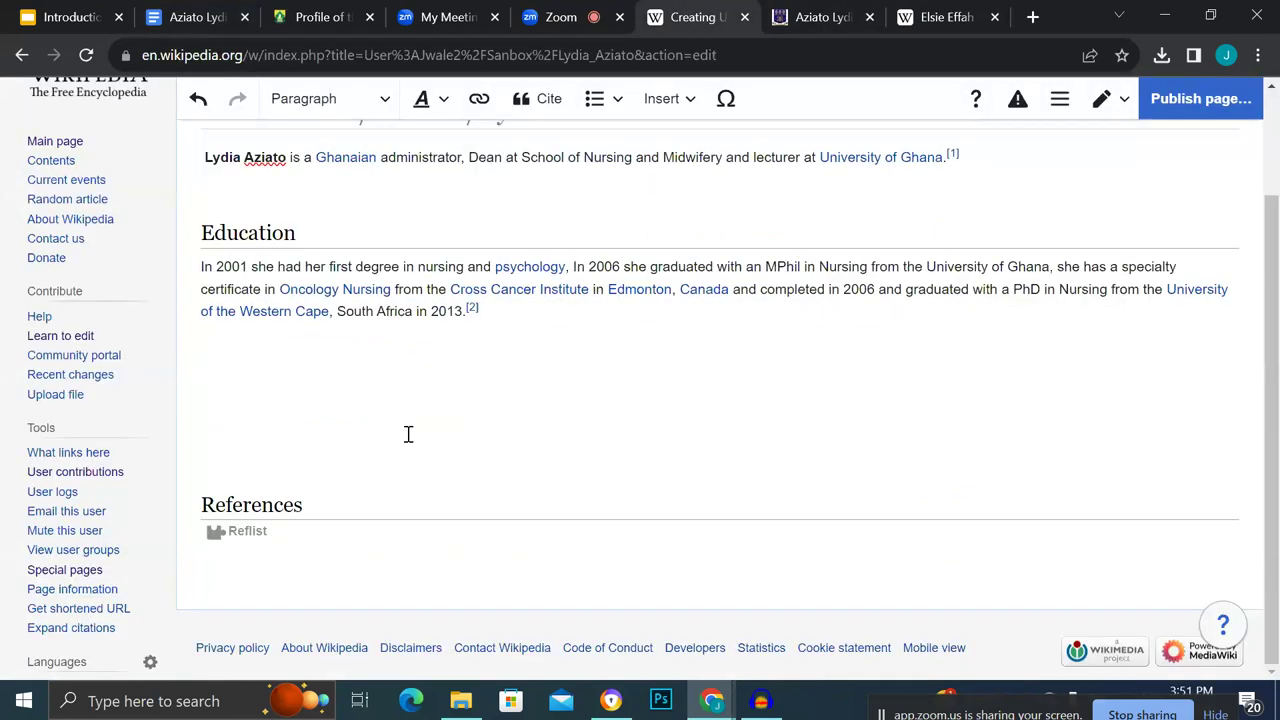
key("Return")
type("Car")
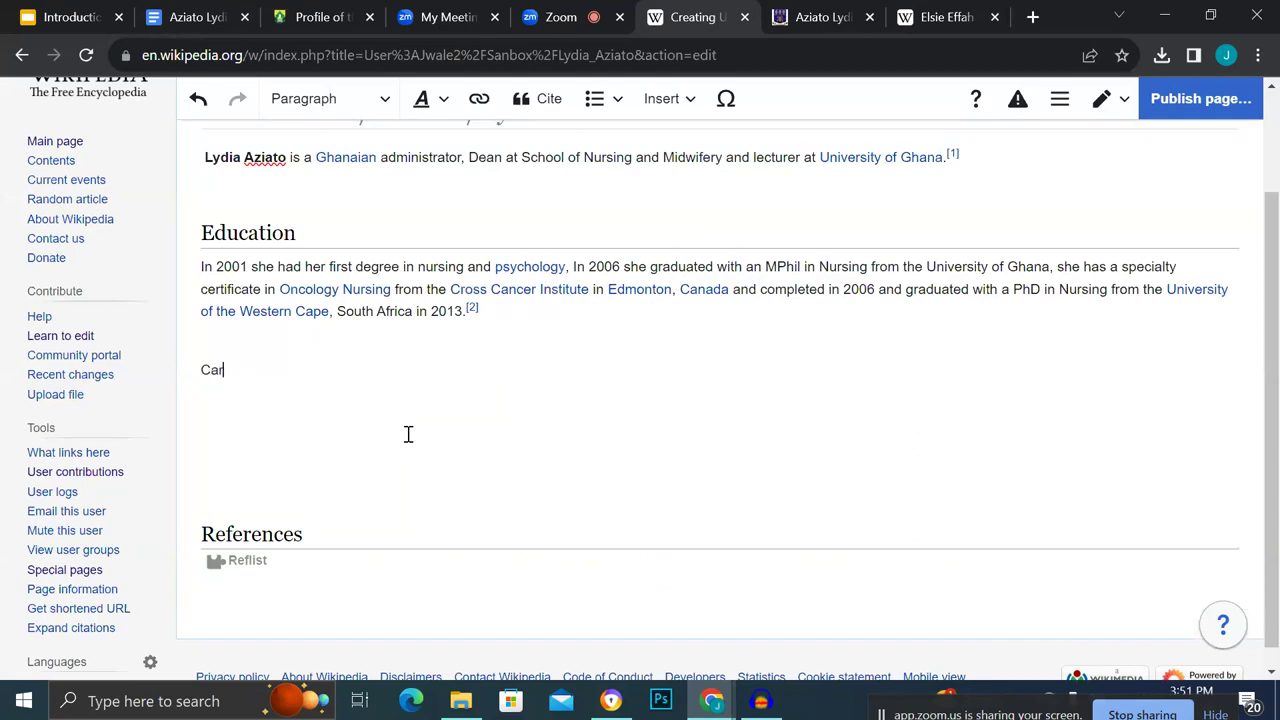
type("eer")
left_click(308, 100)
left_click(336, 189)
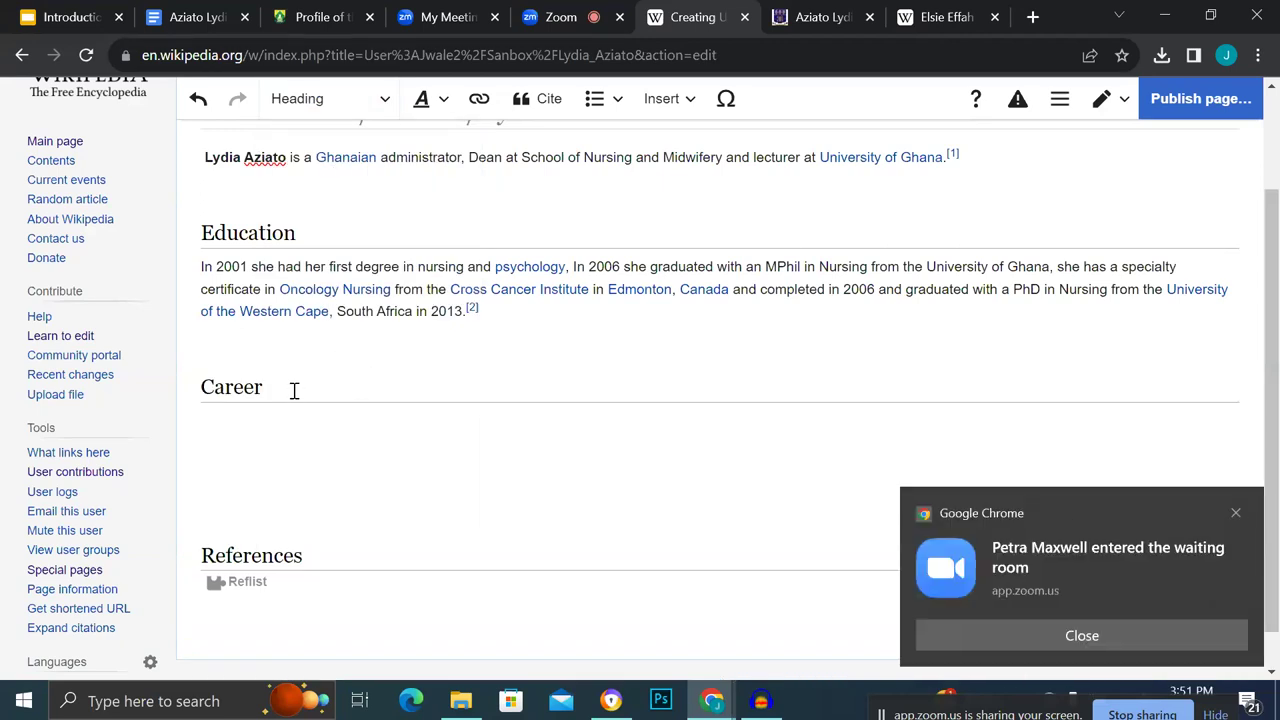
key("Return")
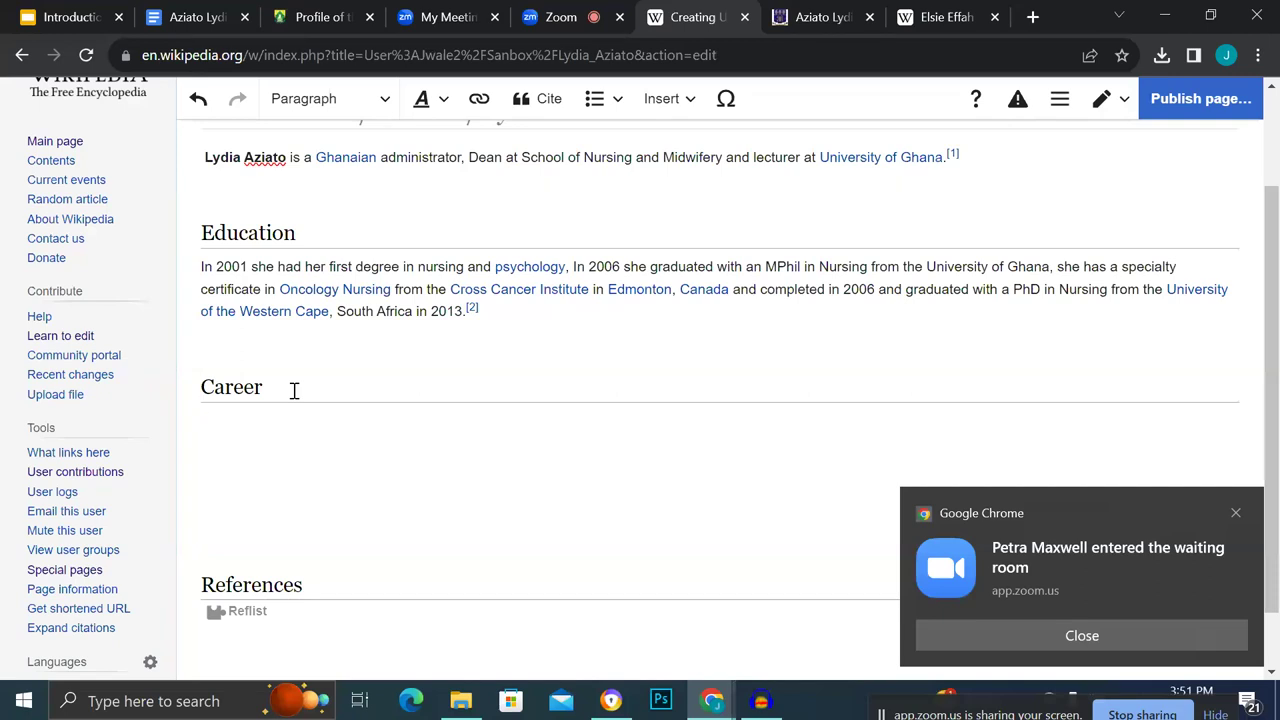
key("ctrl+v")
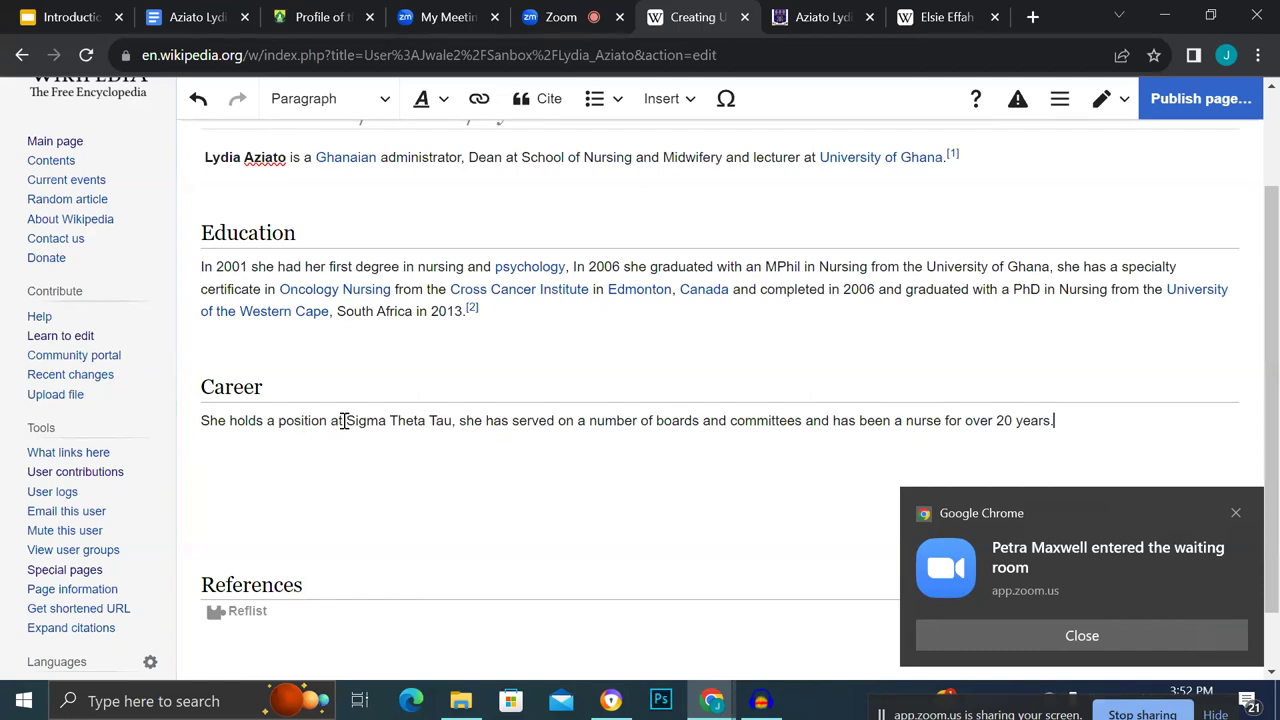
Link "Sigma Theta Tau" in the Career paragraph to the Wikipedia article on the international nursing organization.
left_click_drag(344, 420, 352, 421)
left_click_drag(346, 420, 456, 420)
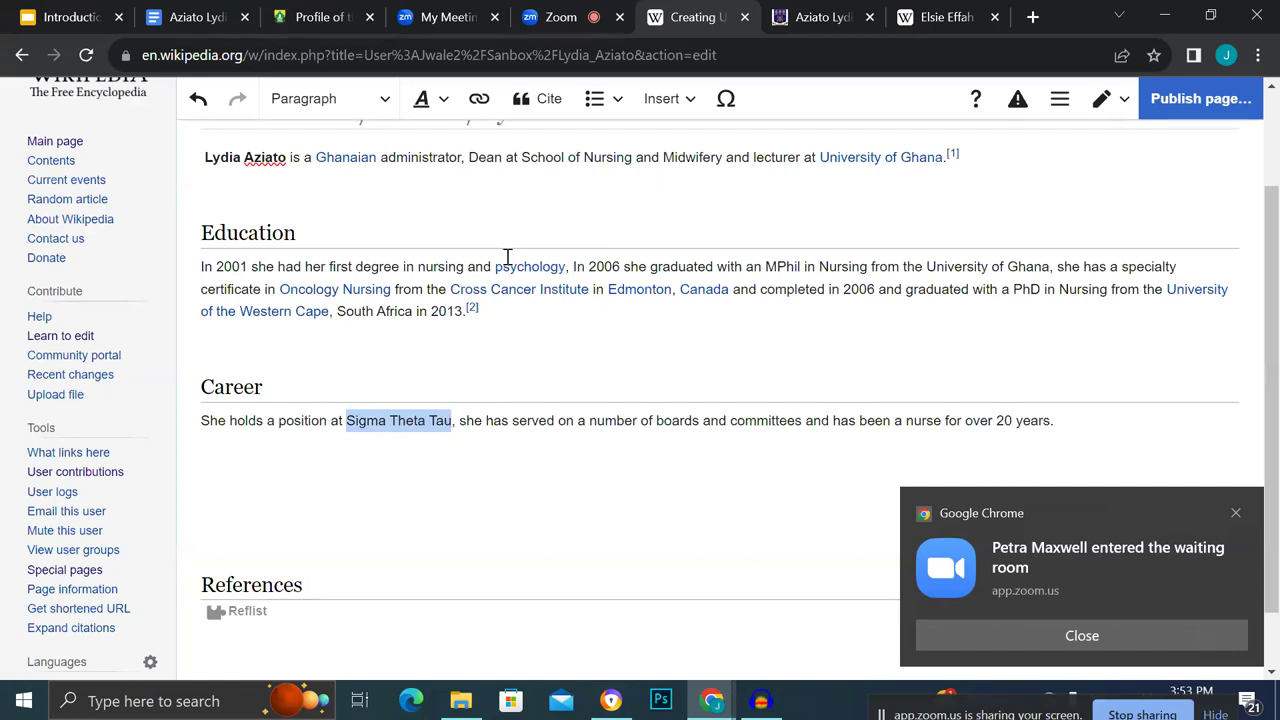
left_click(478, 104)
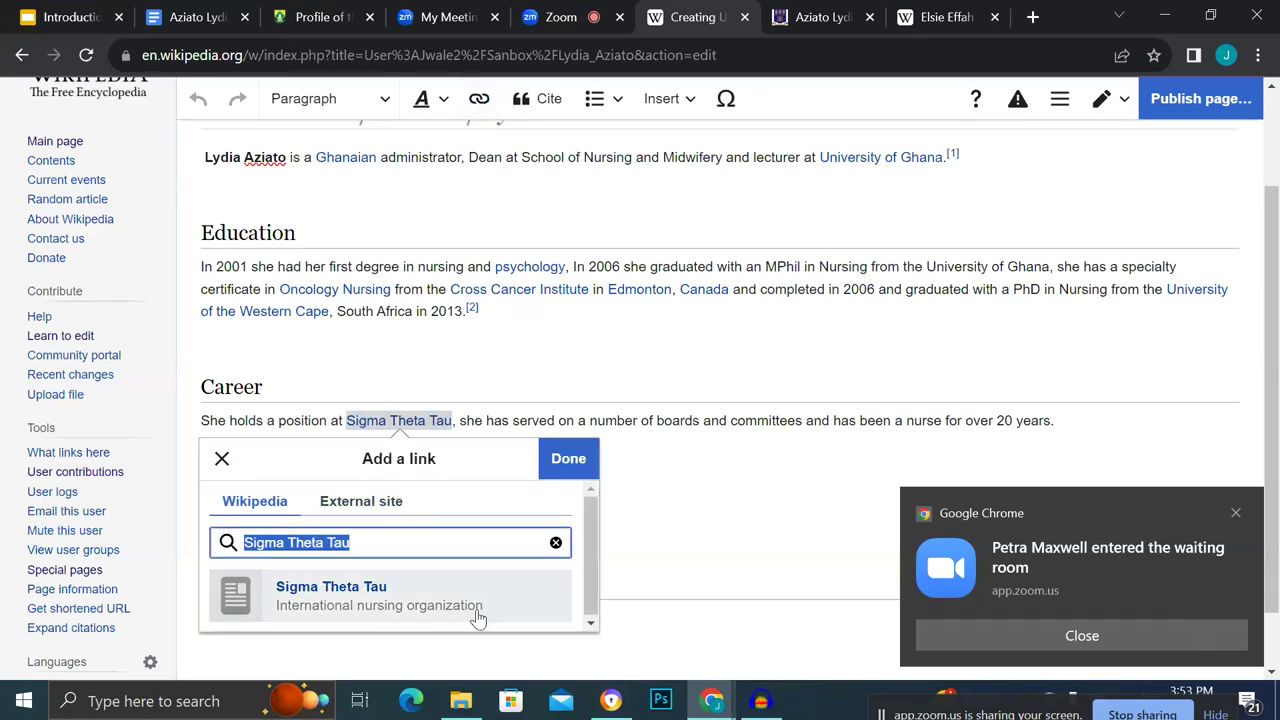
left_click(514, 610)
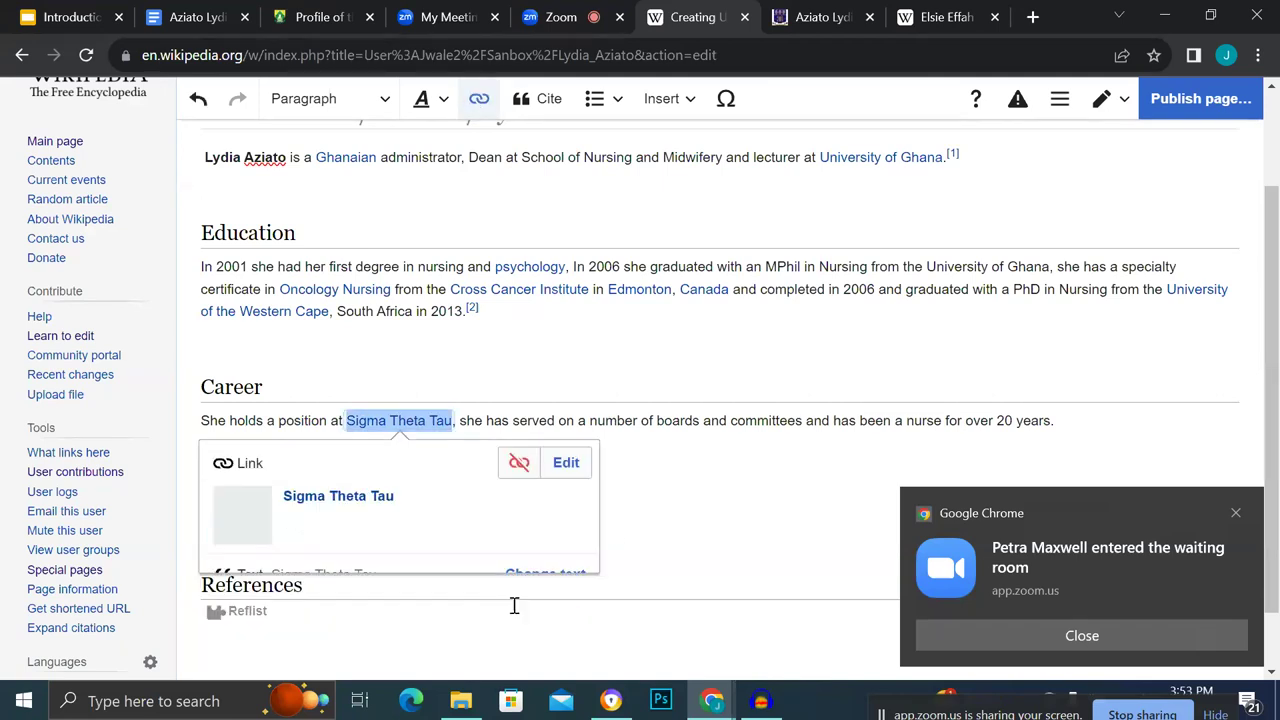
left_click(700, 482)
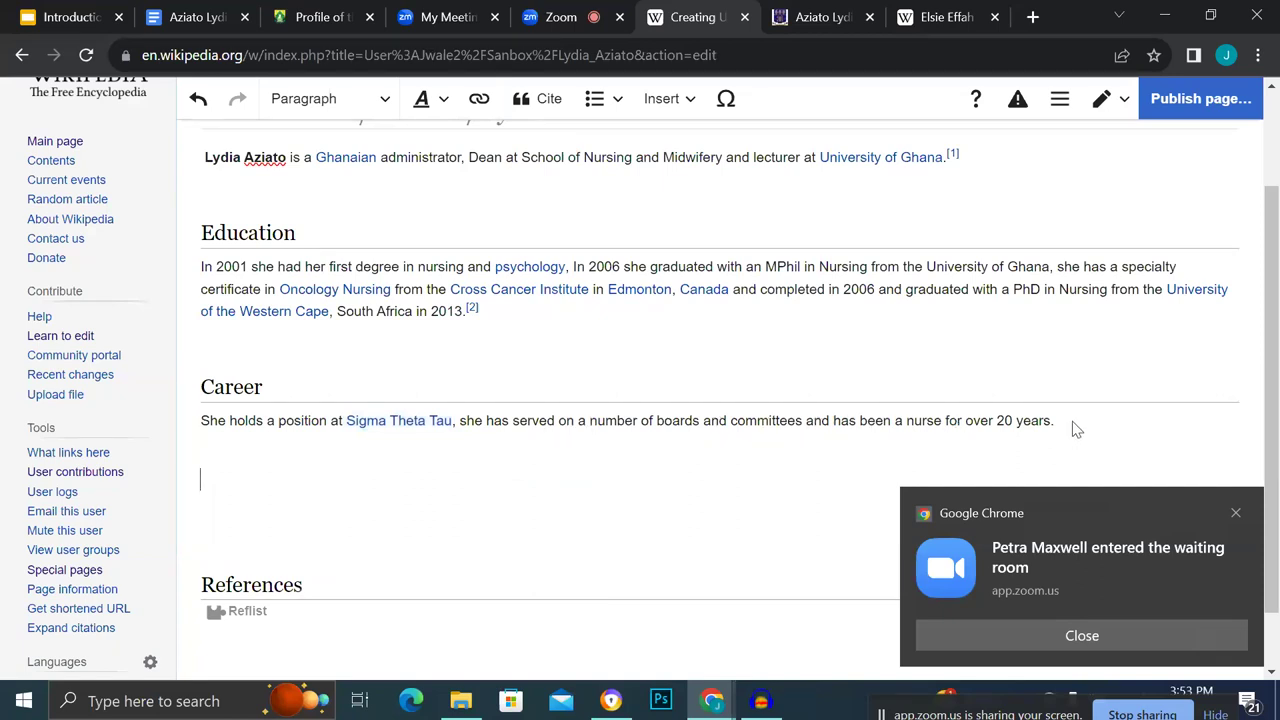
left_click(1239, 513)
left_click(1127, 411)
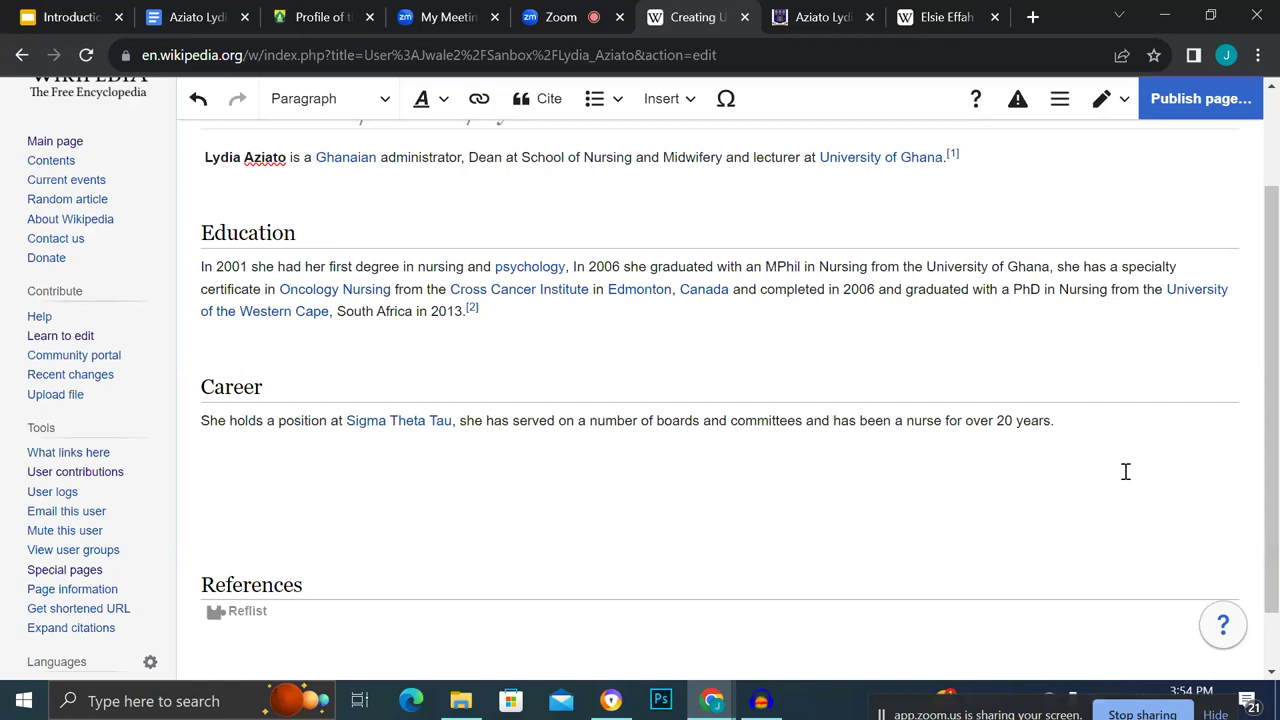
left_click(1058, 418)
left_click(535, 102)
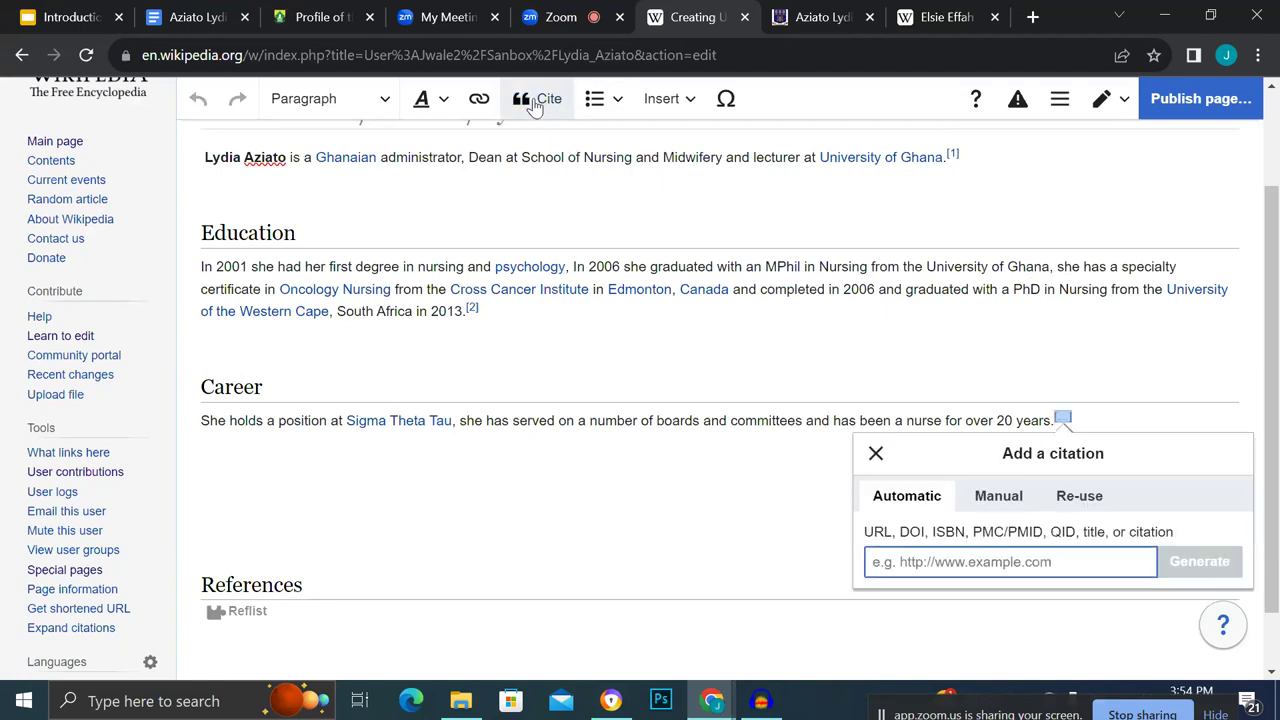
left_click(1089, 500)
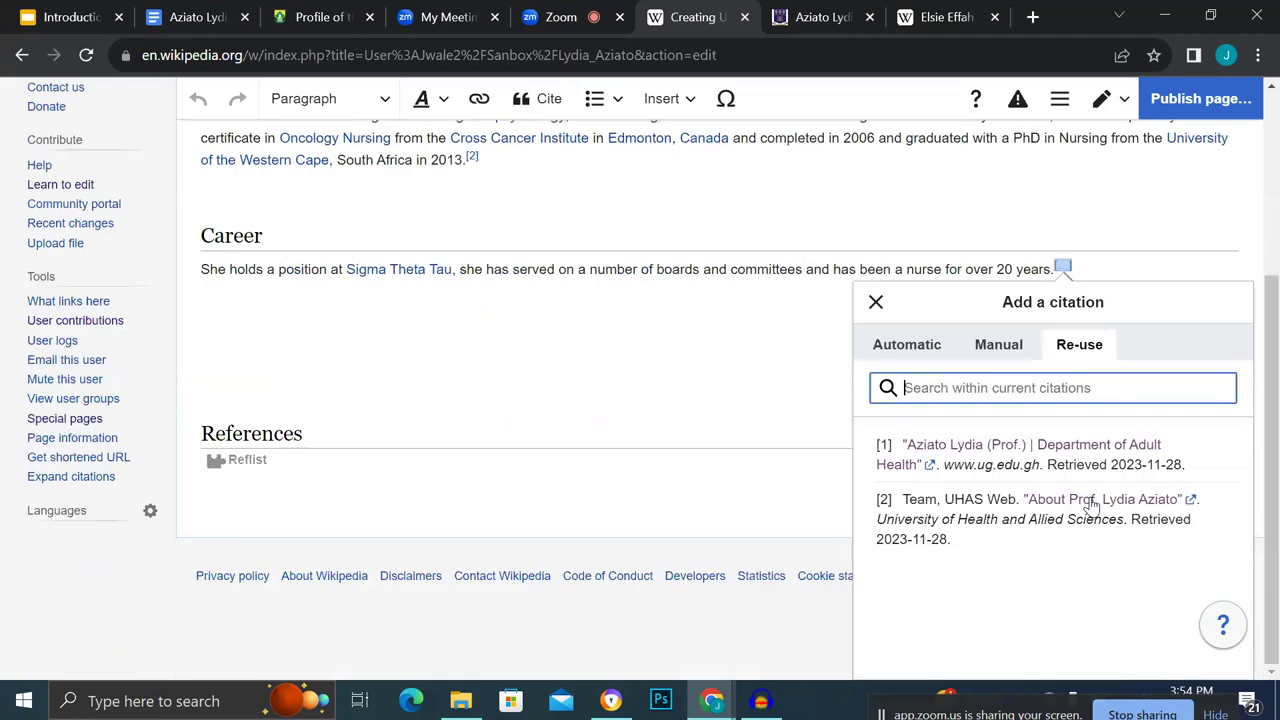
left_click(977, 467)
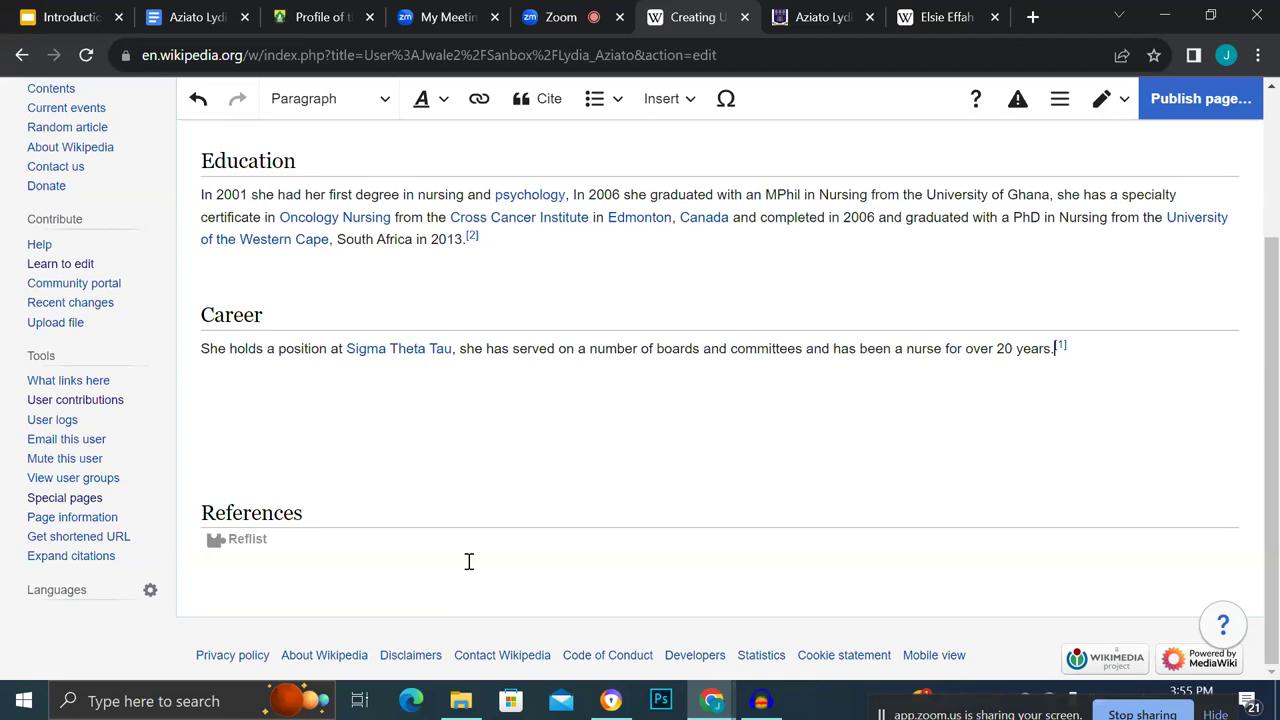
Examine the reference list in the Elsie Effah Kaufmann article and follow reference 10 between its entry and its citation in the text.
left_click(943, 18)
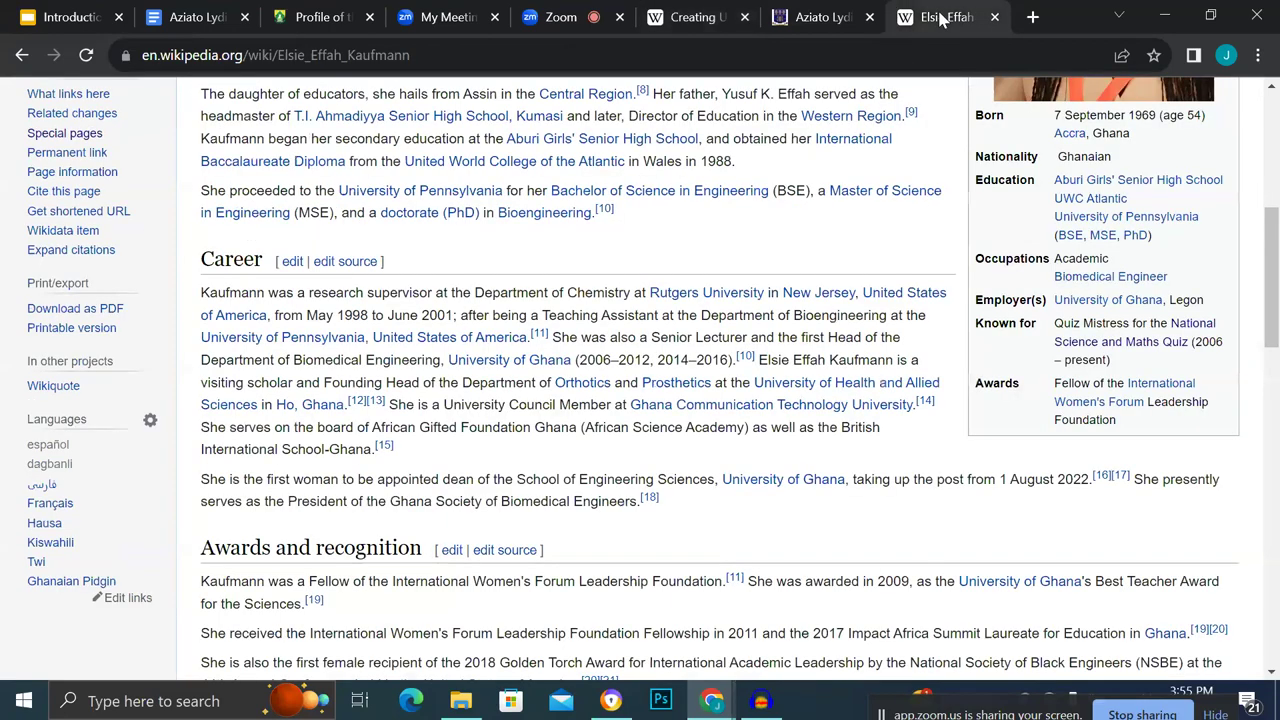
scroll(520, 500, "down", 20)
scroll(510, 500, "up", 5)
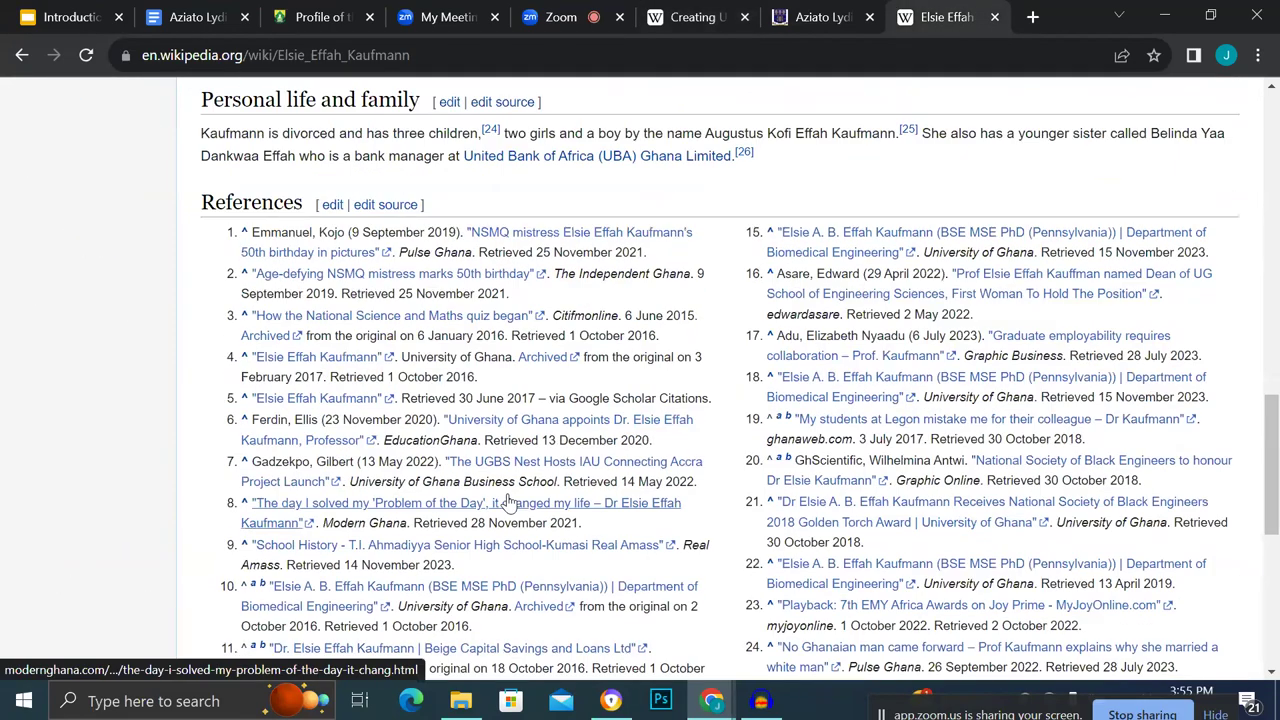
scroll(510, 503, "down", 1)
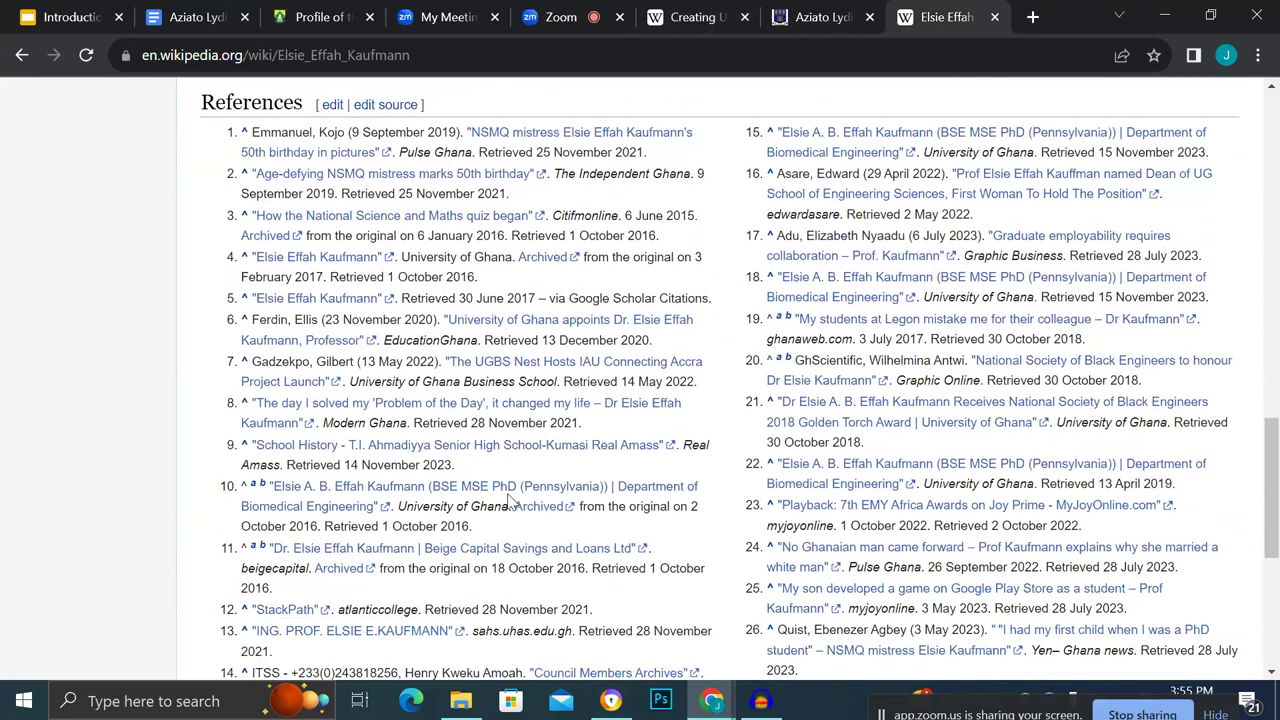
scroll(510, 503, "down", 1)
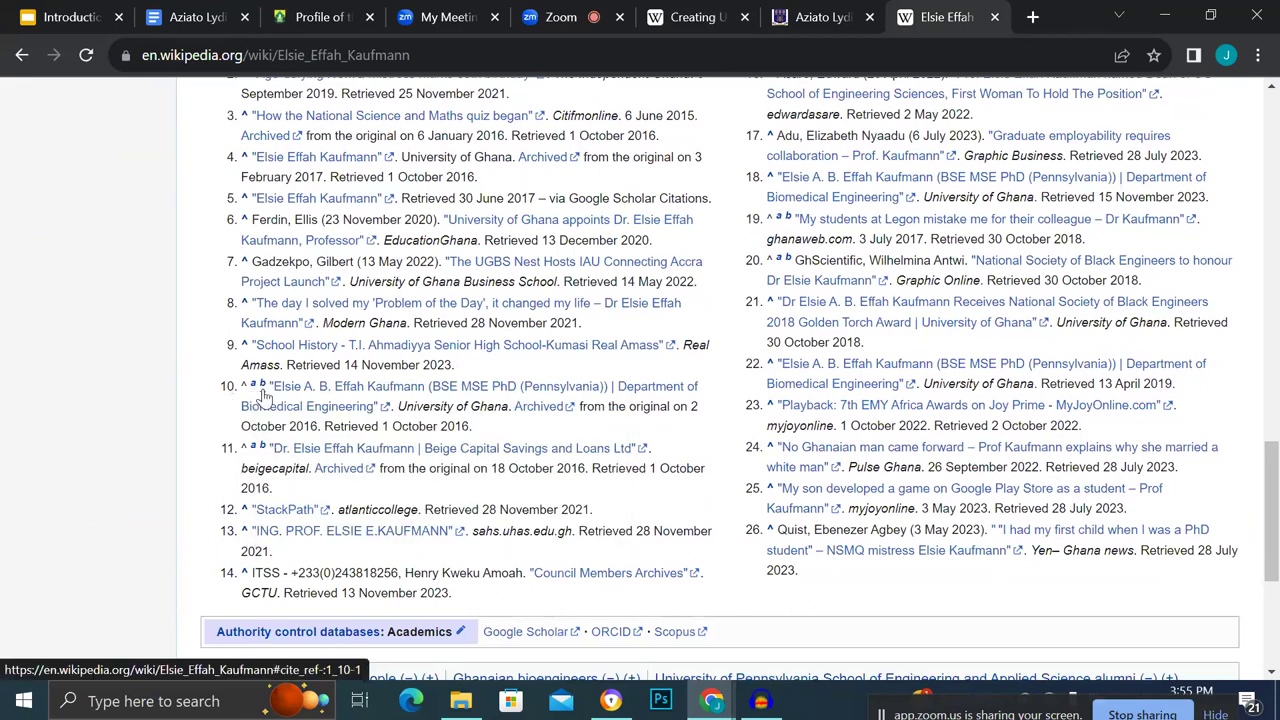
mouse_move(259, 394)
left_click(254, 390)
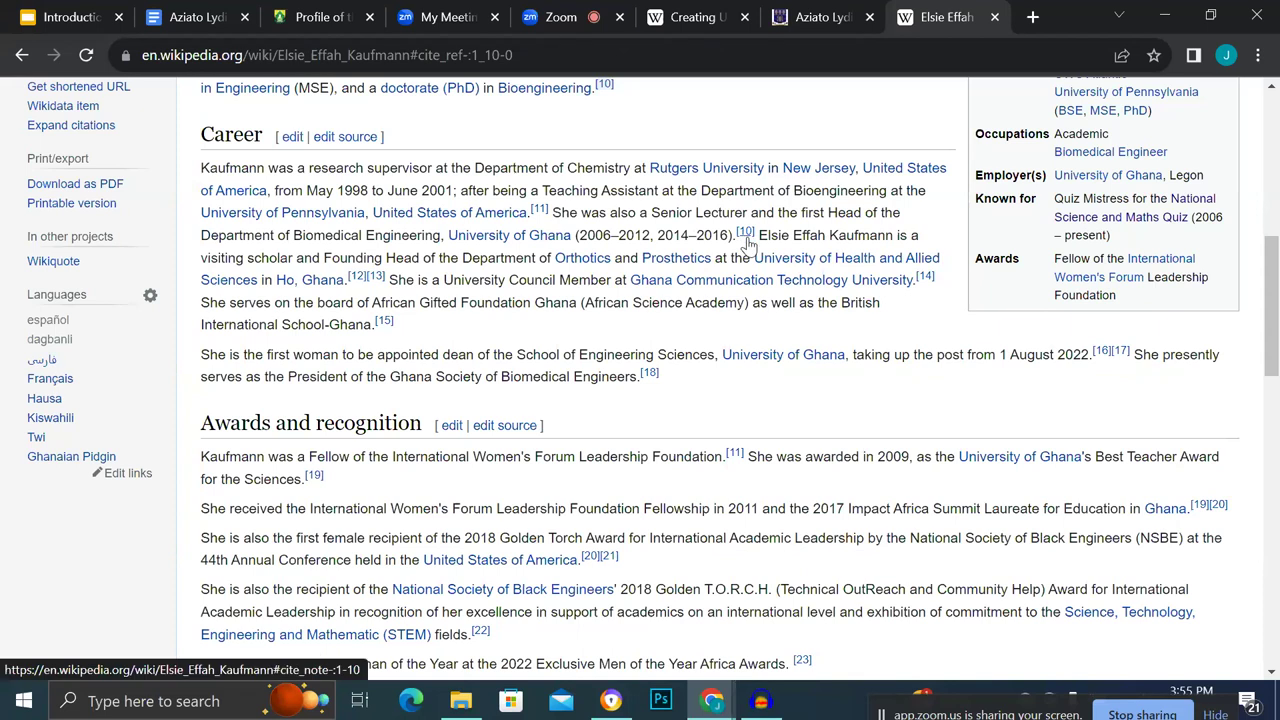
mouse_move(749, 232)
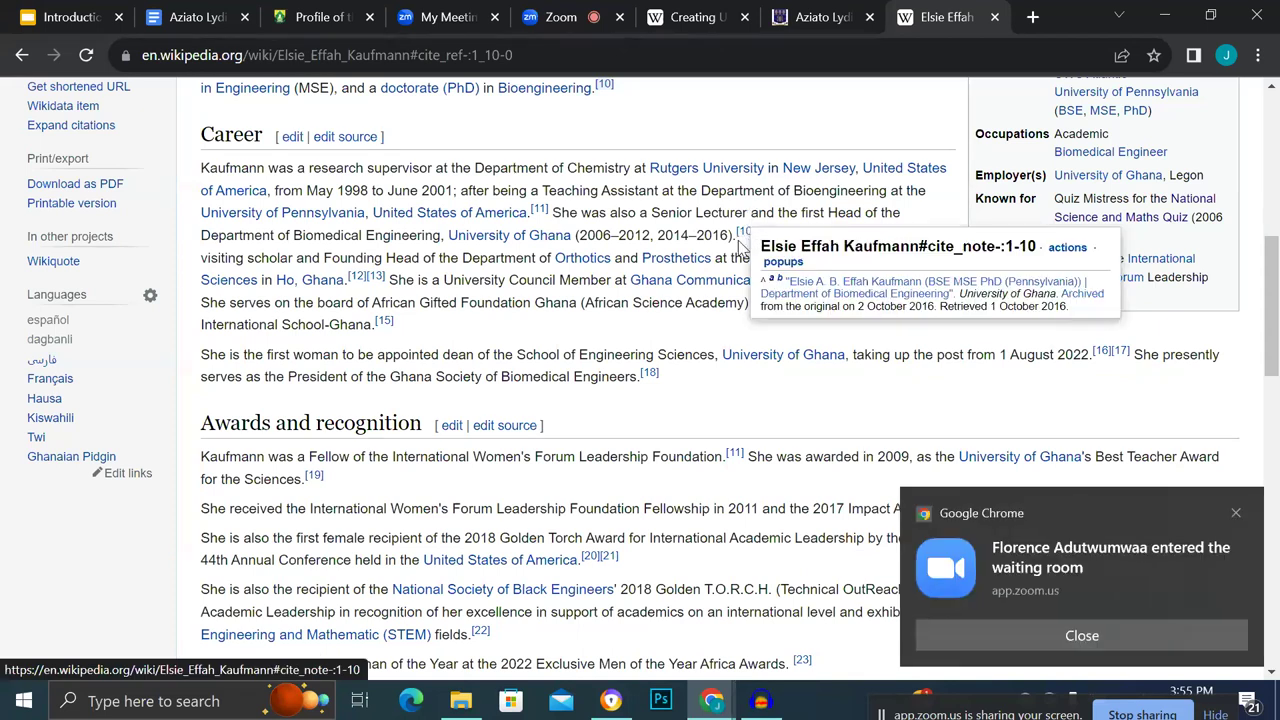
left_click(741, 237)
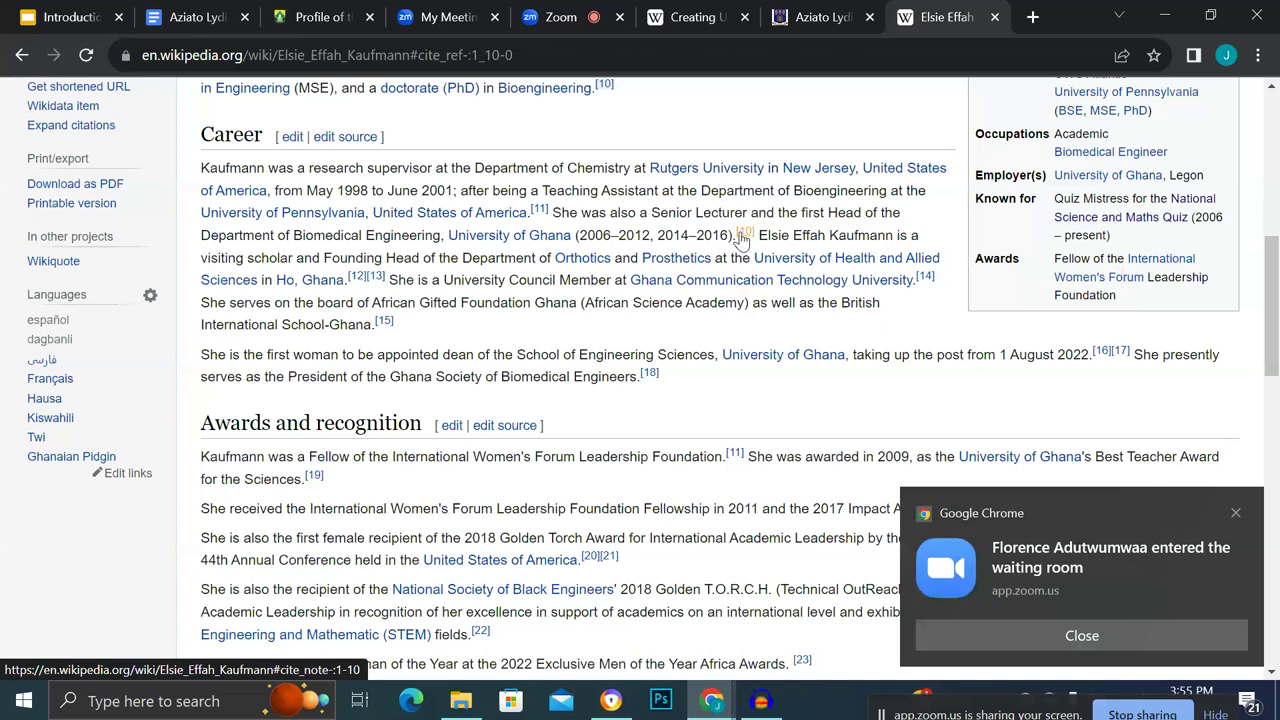
scroll(540, 322, "up", 3)
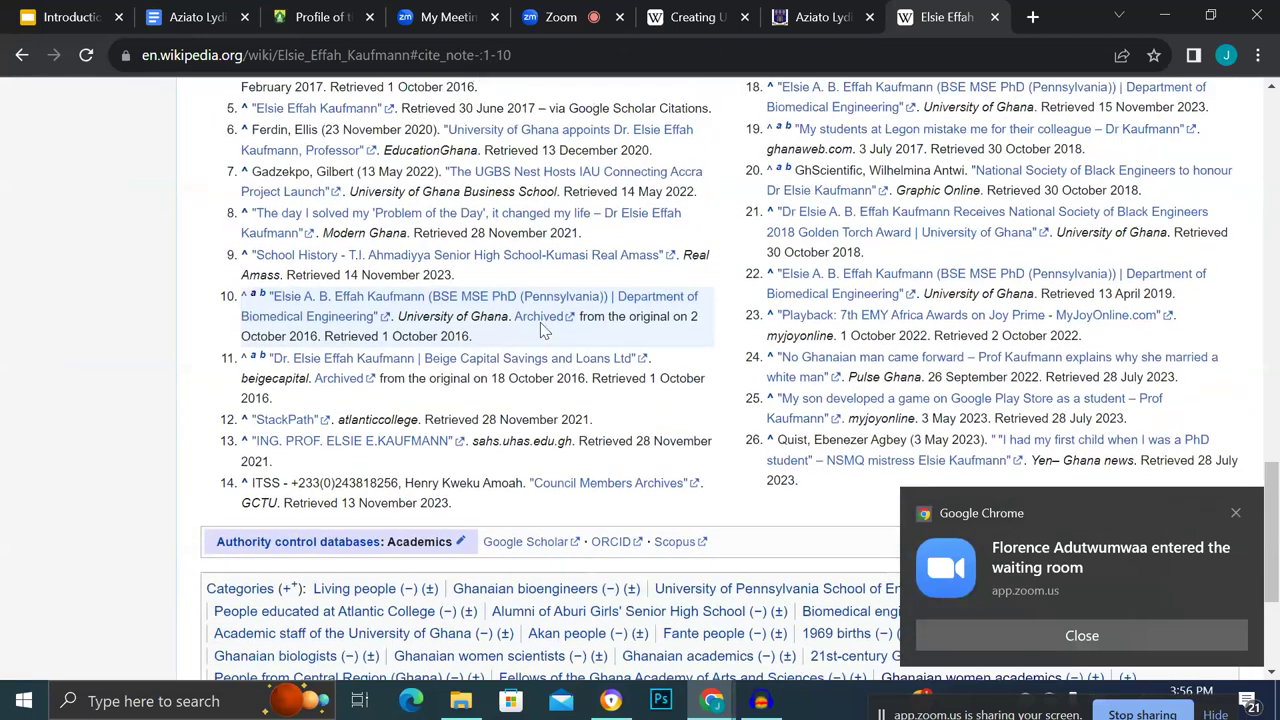
scroll(540, 322, "up", 3)
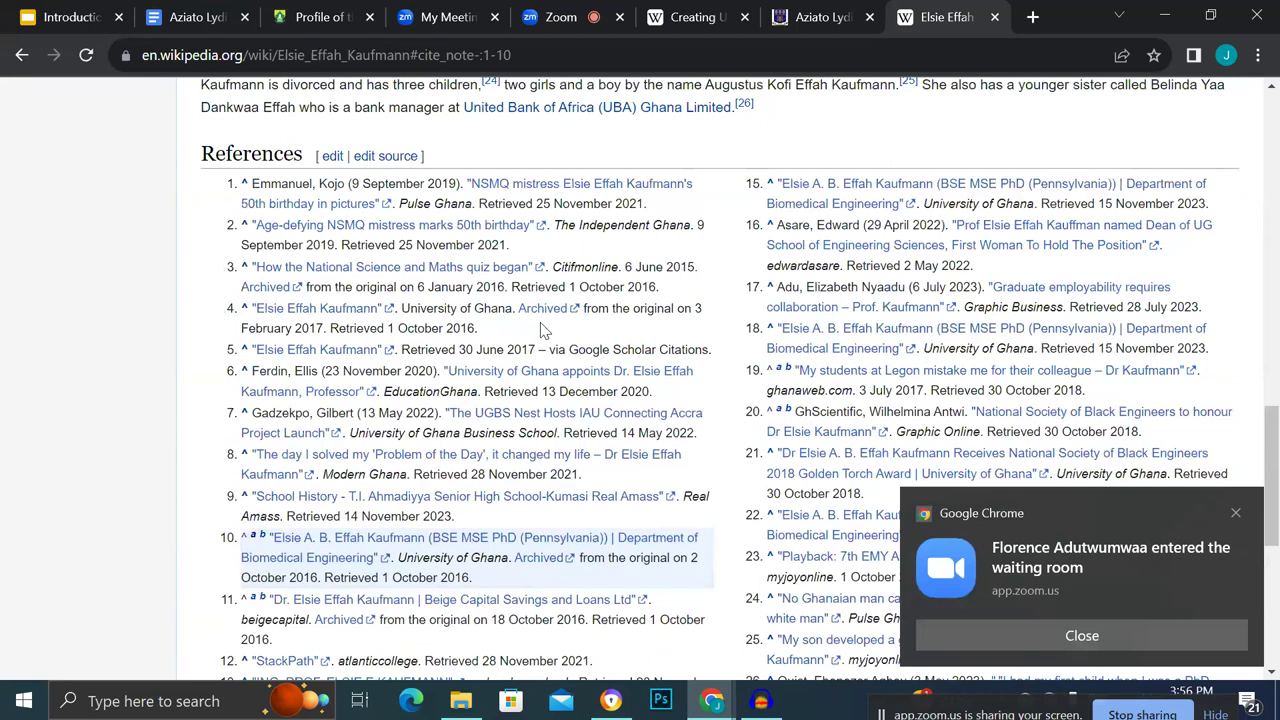
Search the Elsie Effah Kaufmann article for "10" and trace the Career section's citation back to its reference entry.
key("ctrl+f")
type("10")
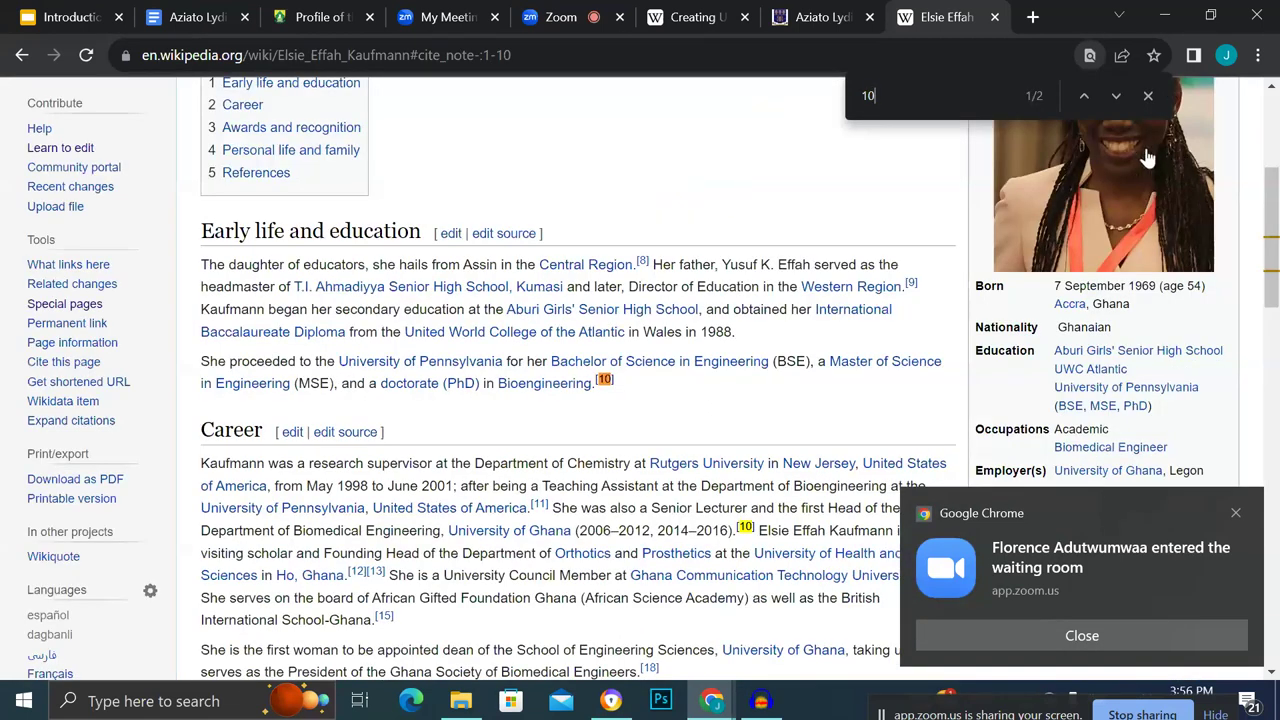
left_click(1116, 95)
mouse_move(604, 381)
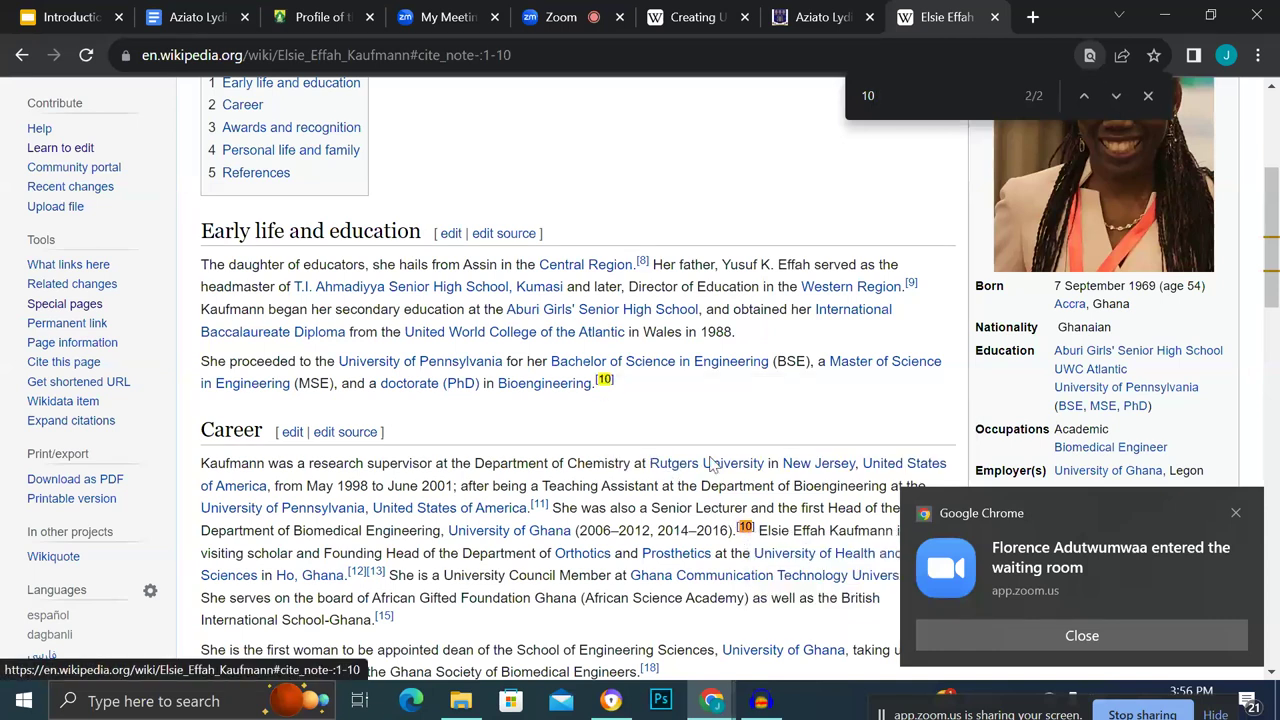
left_click(745, 529)
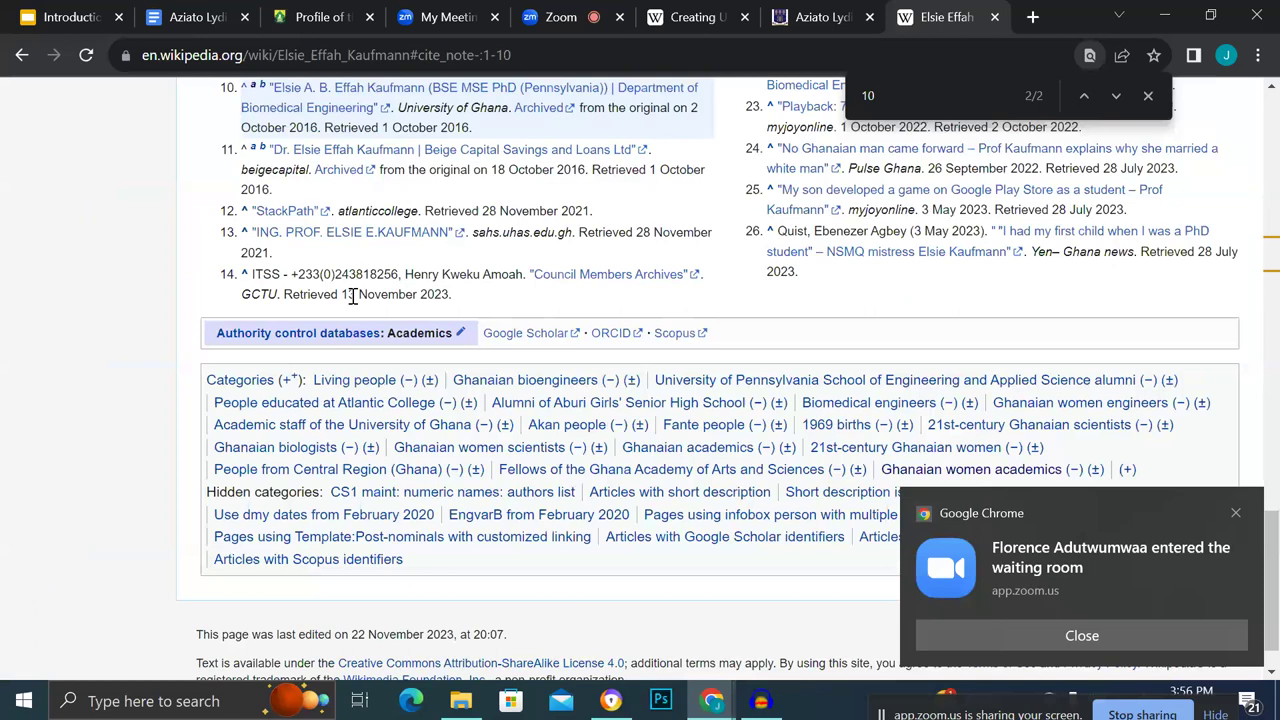
scroll(275, 118, "up", 1)
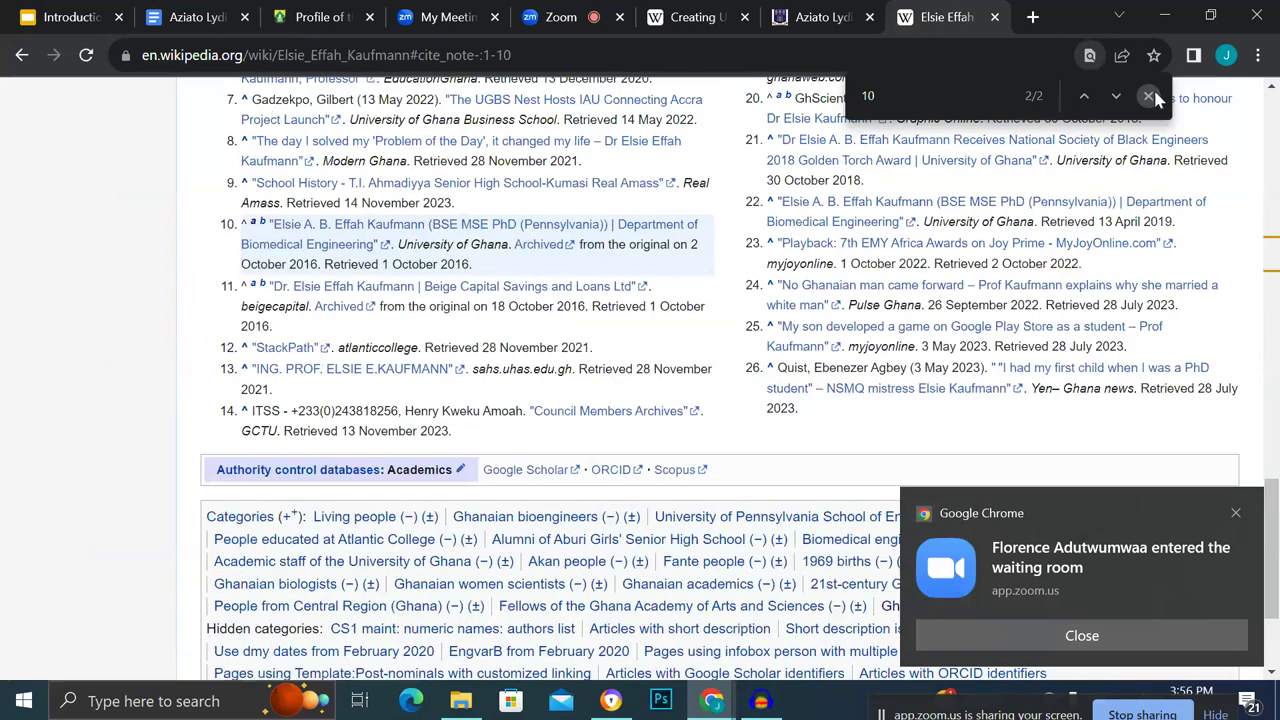
key("Escape")
scroll(300, 117, "up", 1)
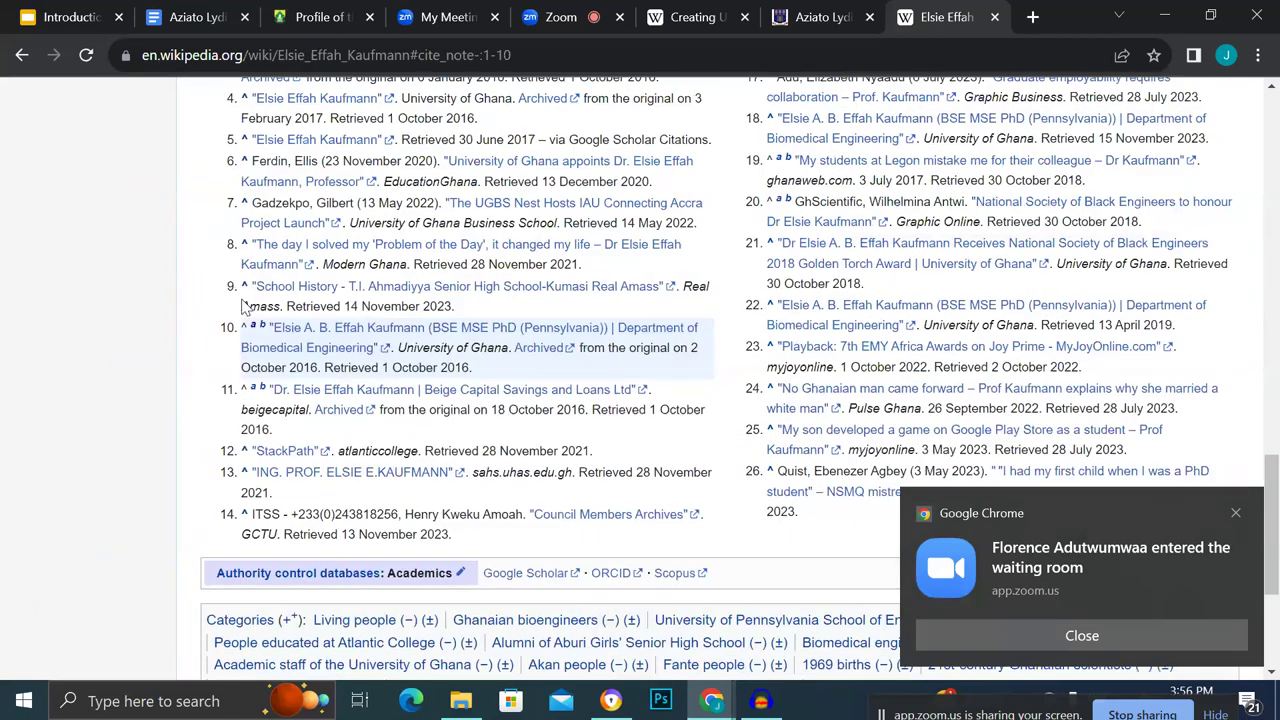
mouse_move(261, 333)
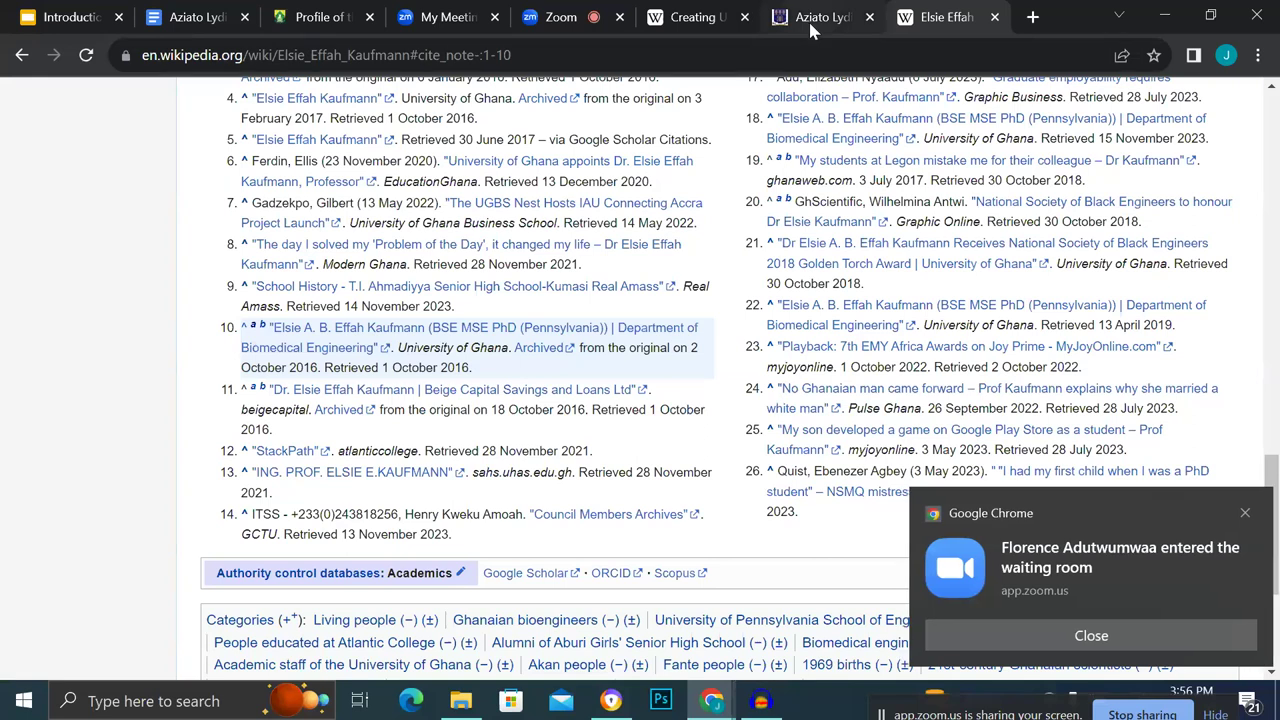
mouse_move(808, 19)
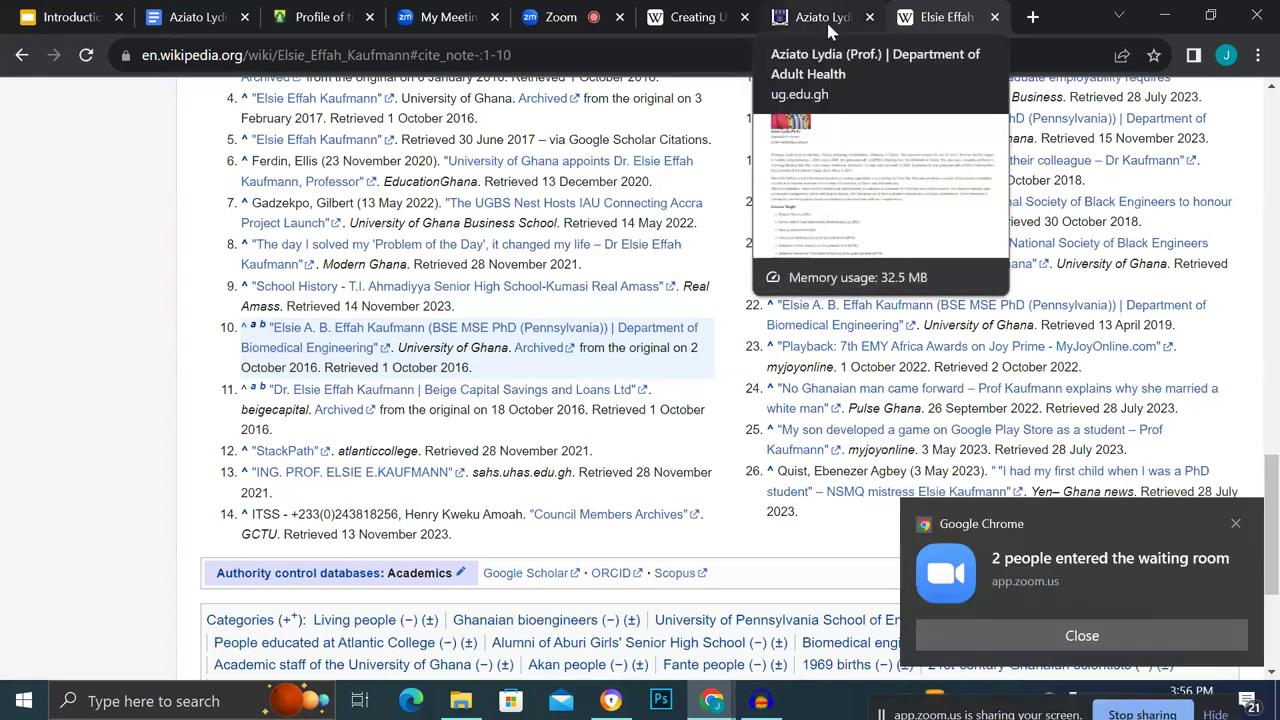
mouse_move(706, 24)
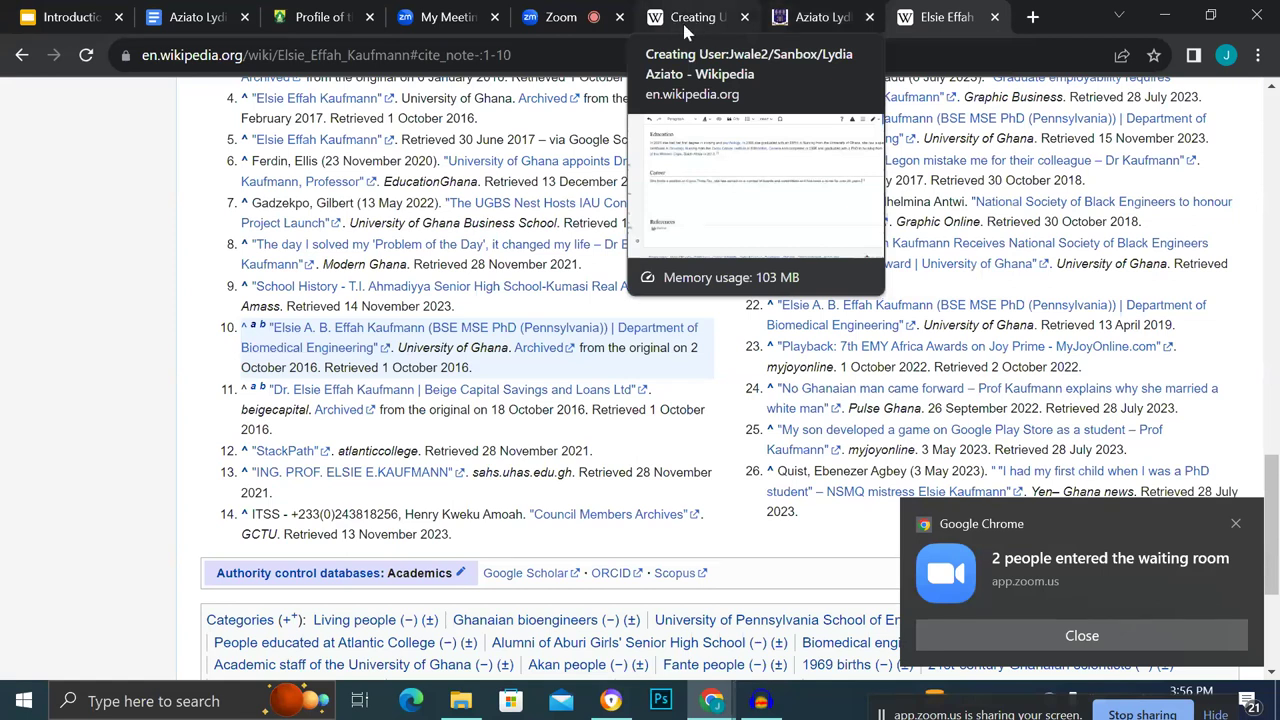
Return to the sandbox draft and insert blank lines below the Career paragraph.
left_click(682, 20)
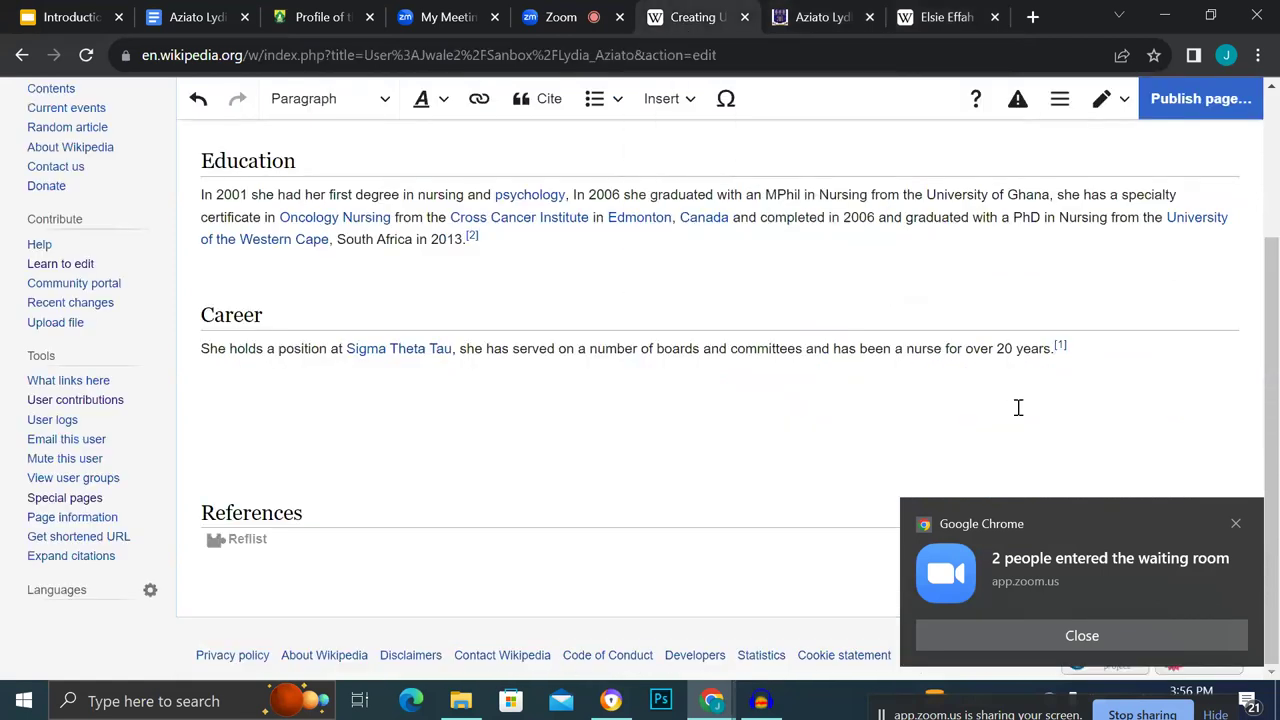
left_click(1097, 343)
key("Return")
key("Return")
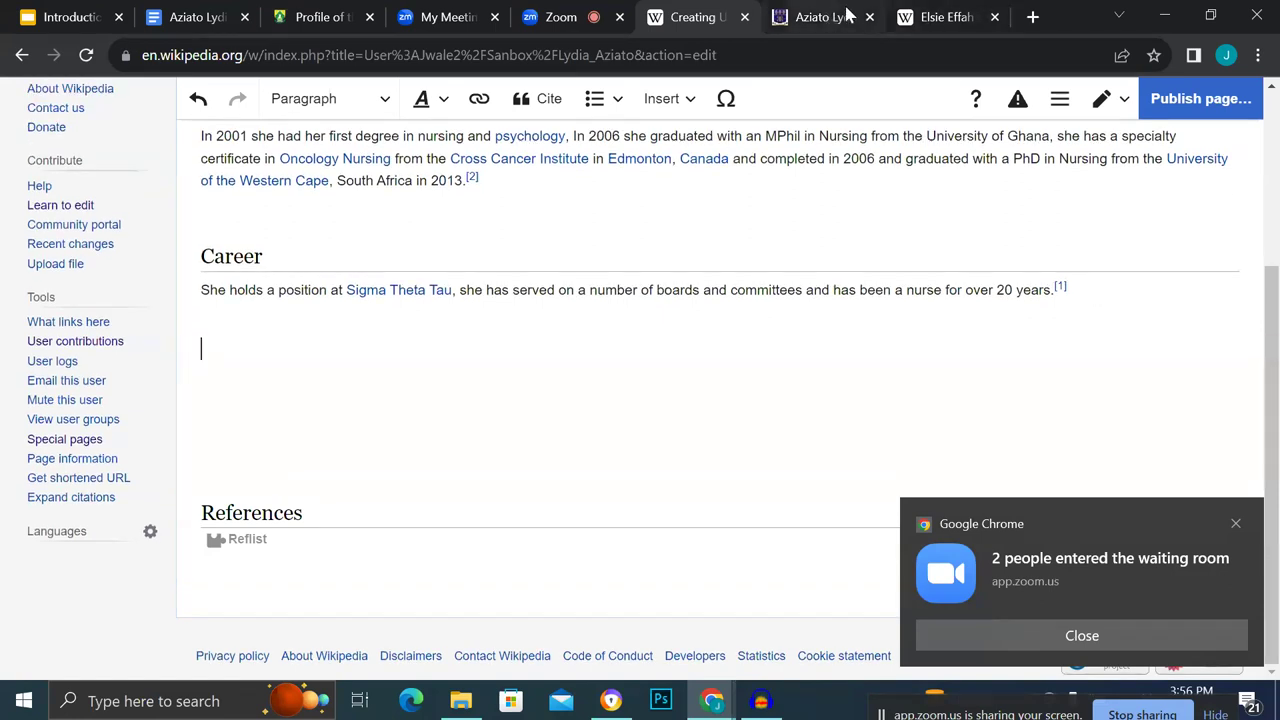
Check the Awards and recognition section in the Elsie Effah Kaufmann article, and copy the numbered entries under "==Awards==" from the Google Docs source document.
left_click(931, 22)
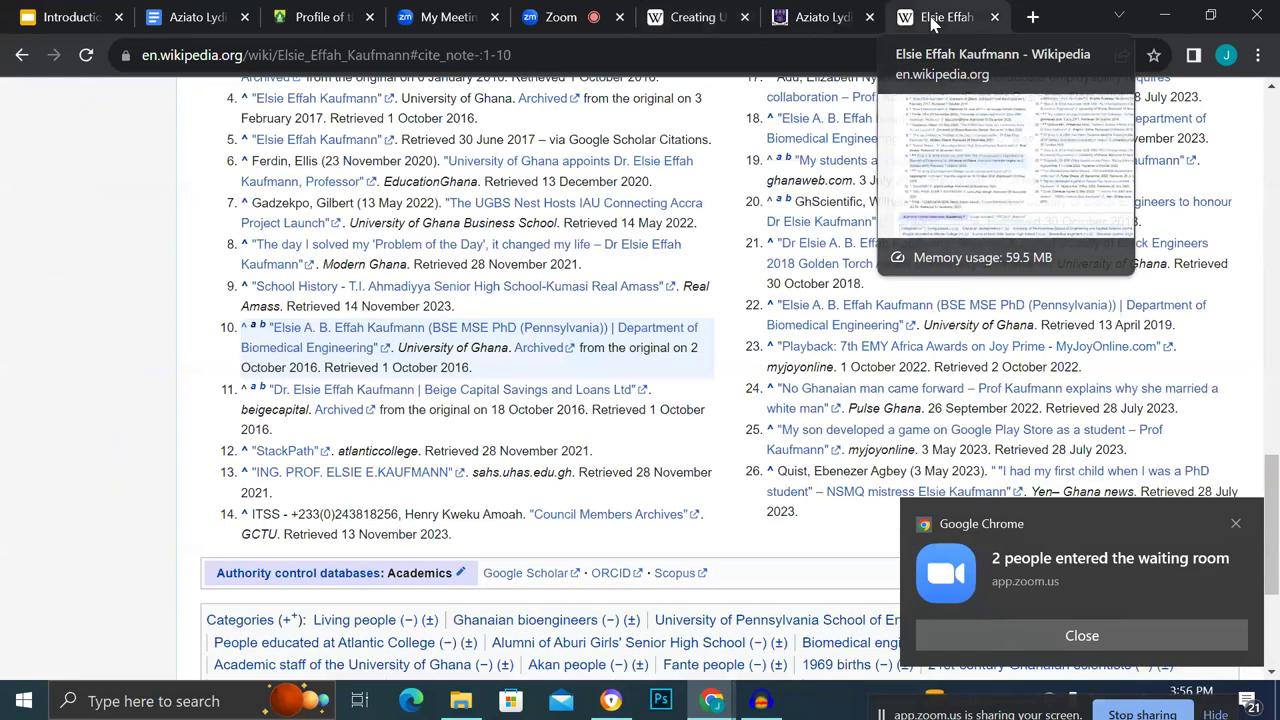
scroll(613, 322, "up", 6)
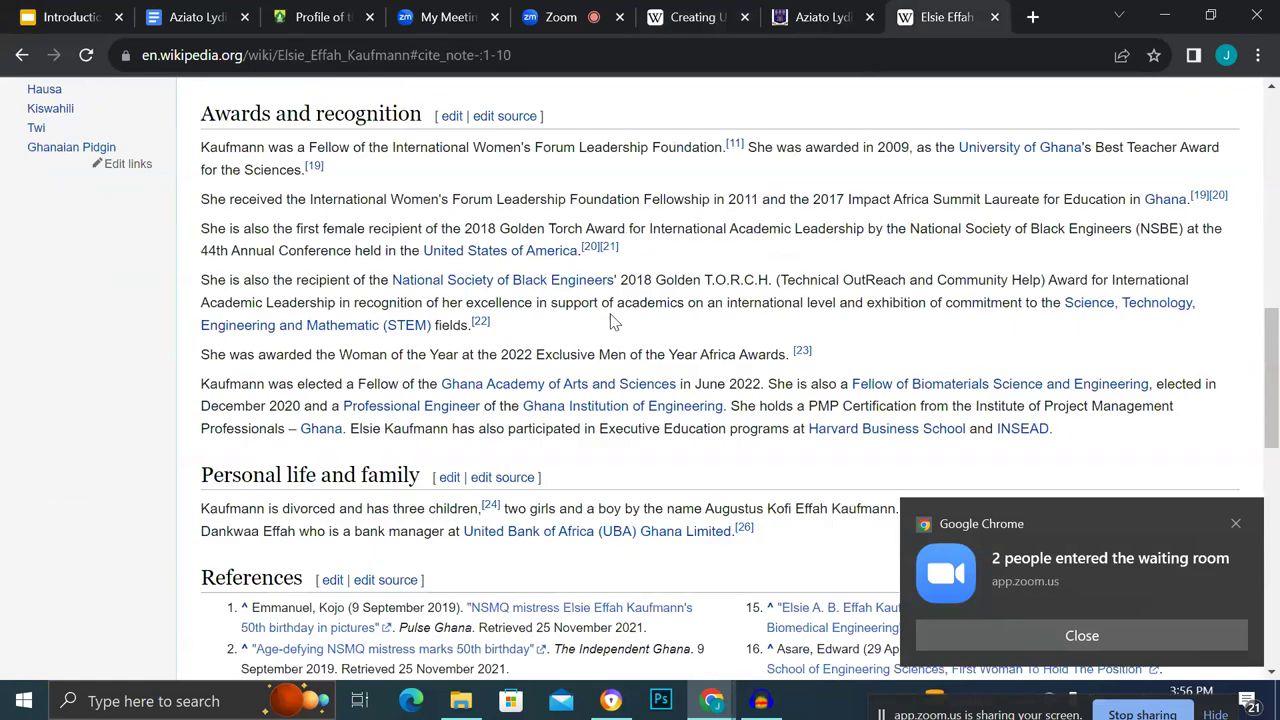
scroll(613, 322, "up", 2)
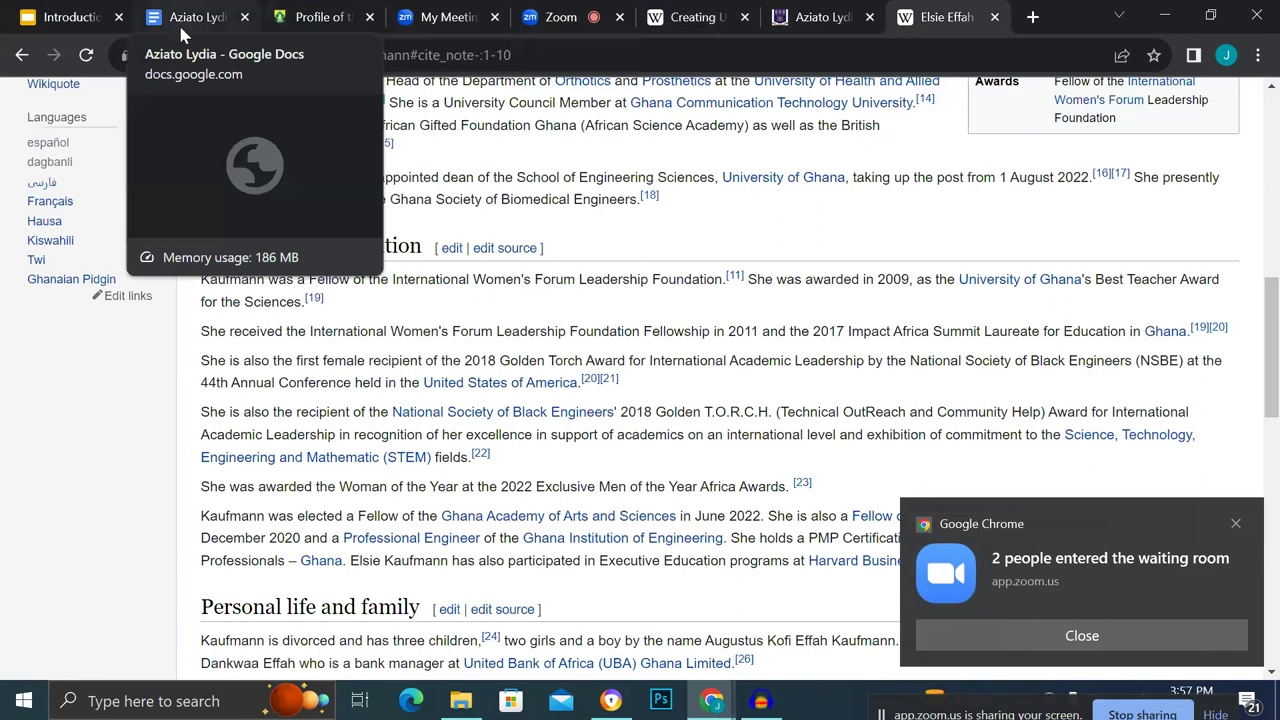
left_click(181, 30)
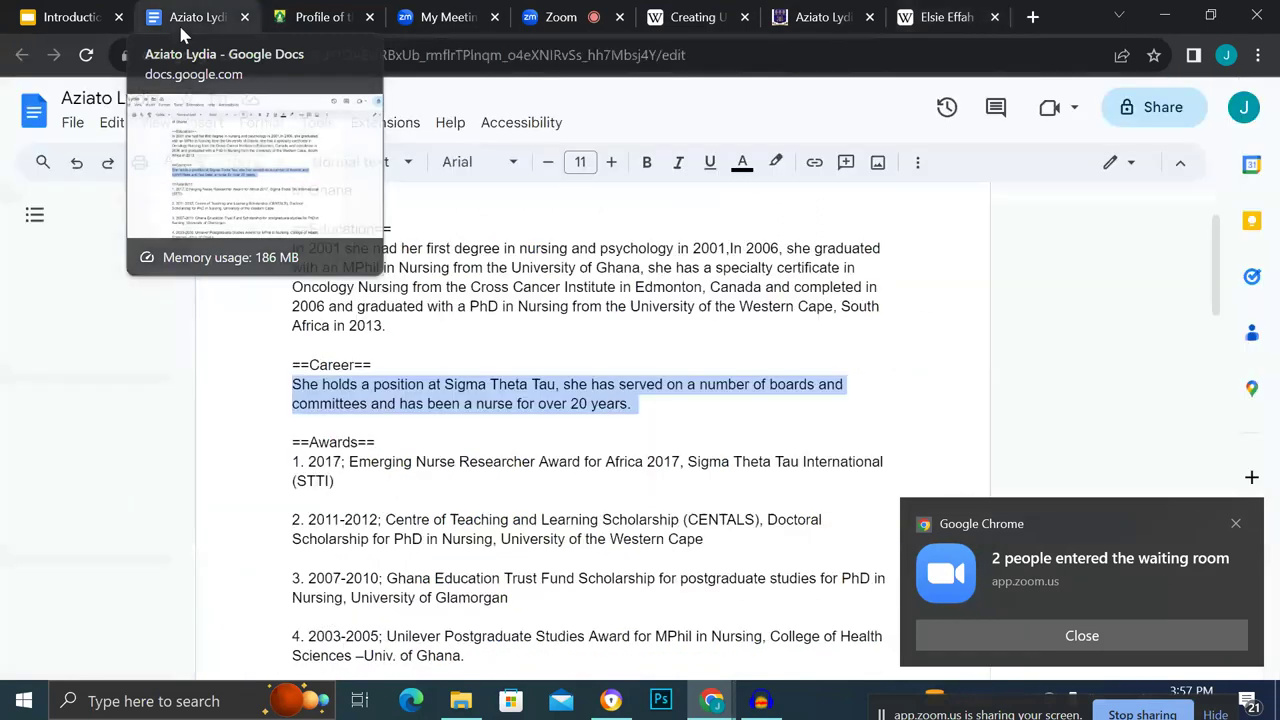
scroll(306, 277, "down", 2)
left_click(291, 264)
left_click_drag(298, 287, 543, 632)
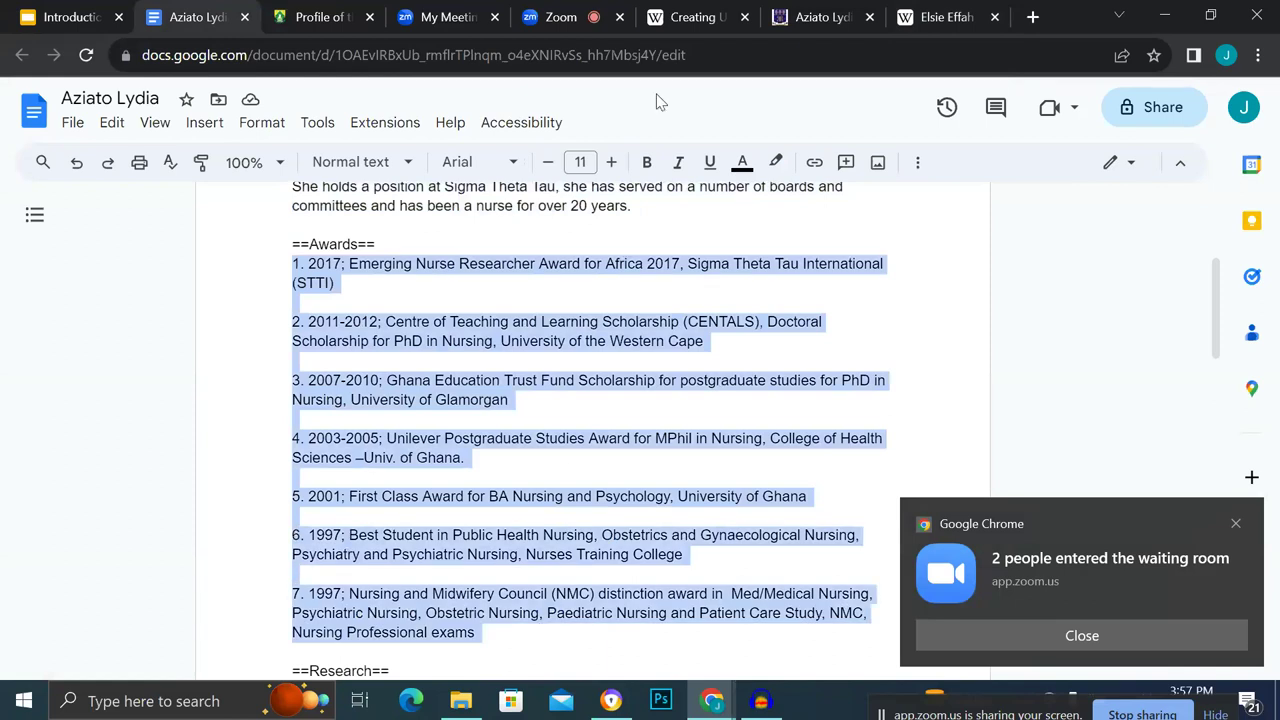
Add an "Awards" section heading below the Career paragraph in the Wikipedia draft.
left_click(688, 17)
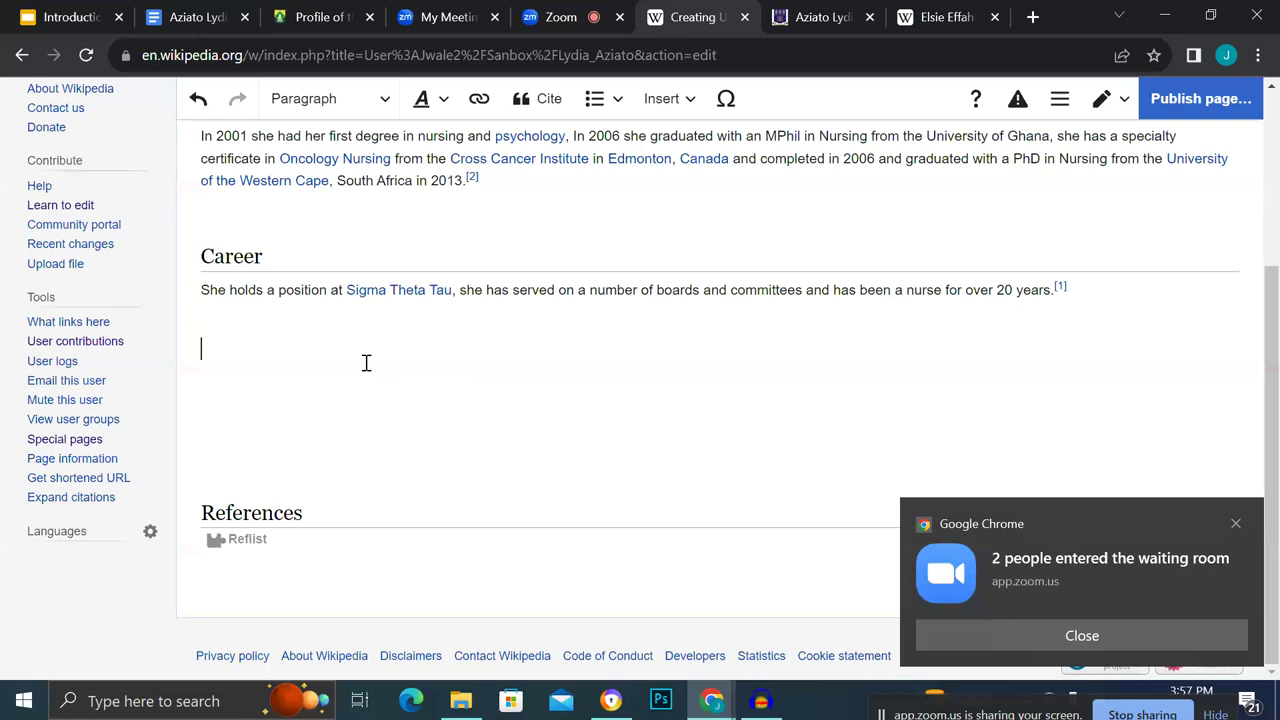
type("Awards")
left_click(323, 118)
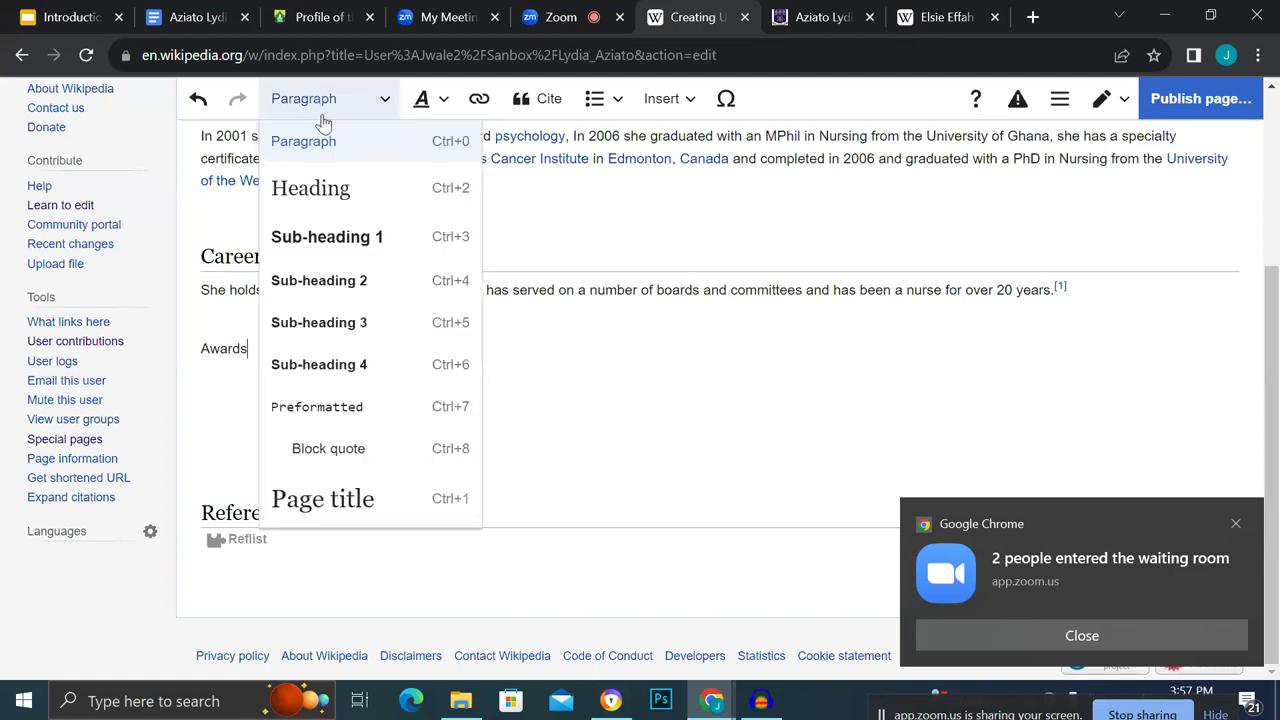
left_click(322, 188)
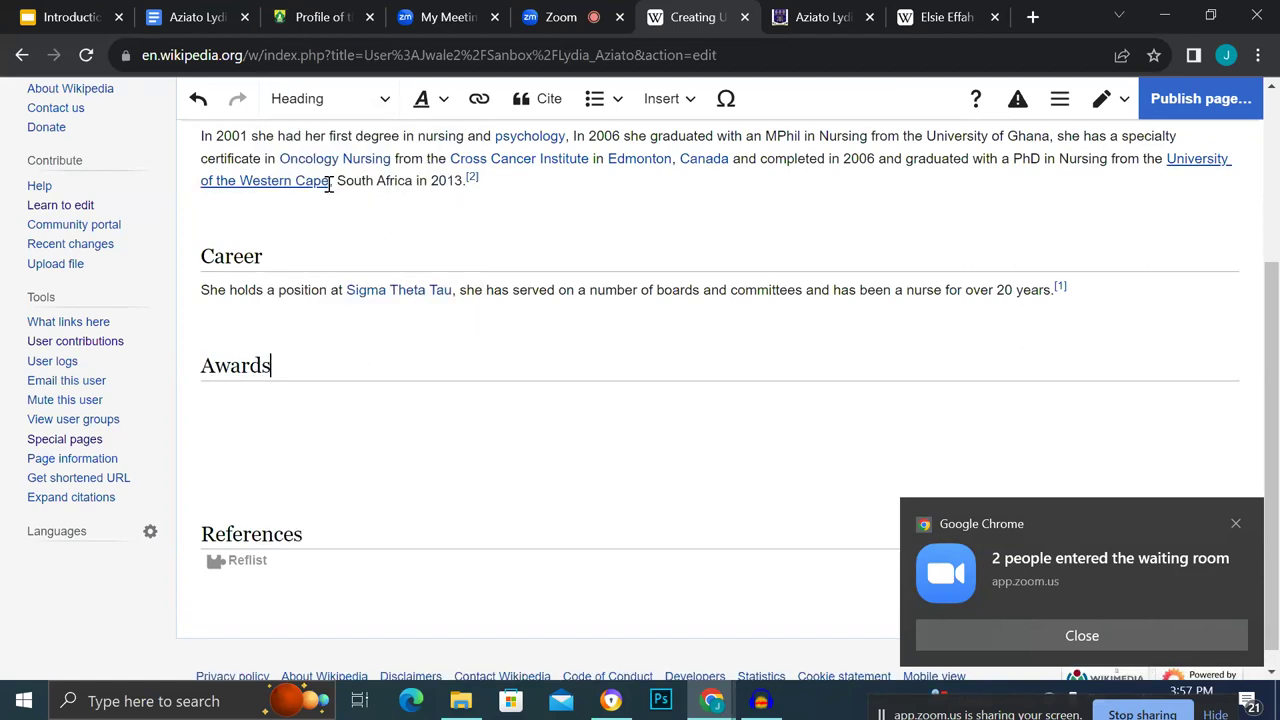
Paste the copied award entries under the Awards heading and remove the number from the 2017 entry.
left_click(209, 401)
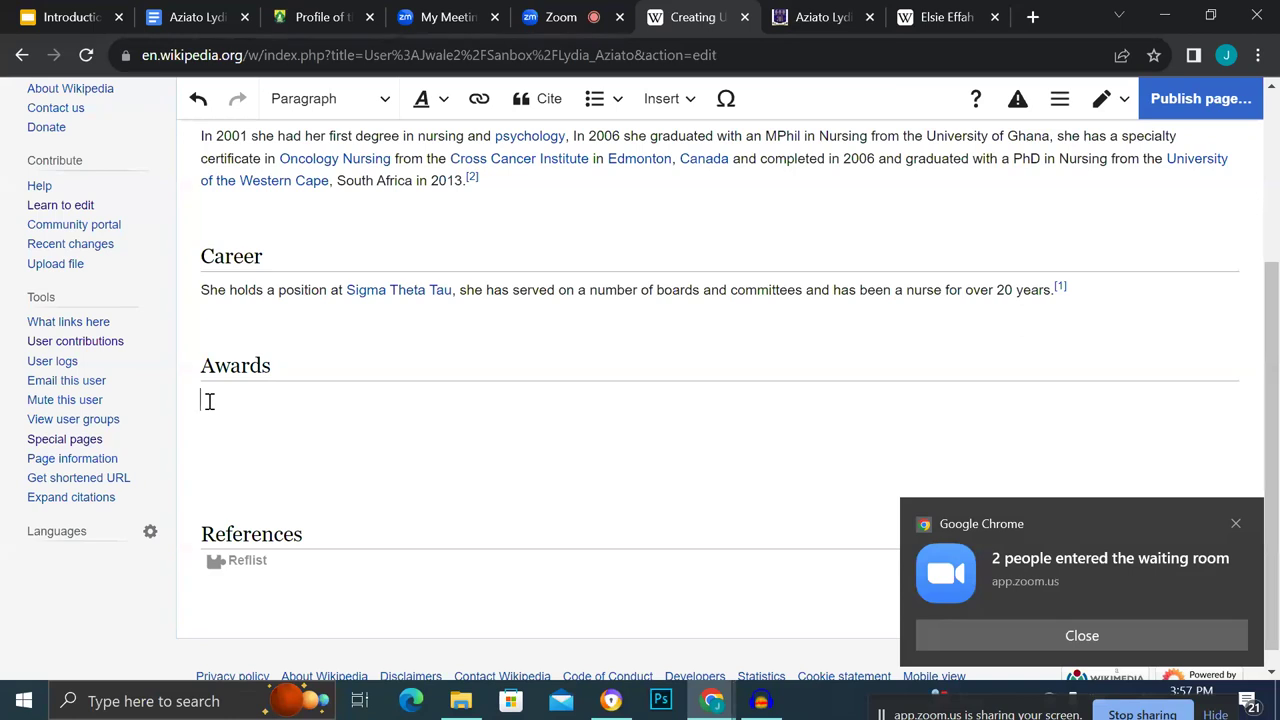
key("ctrl+v")
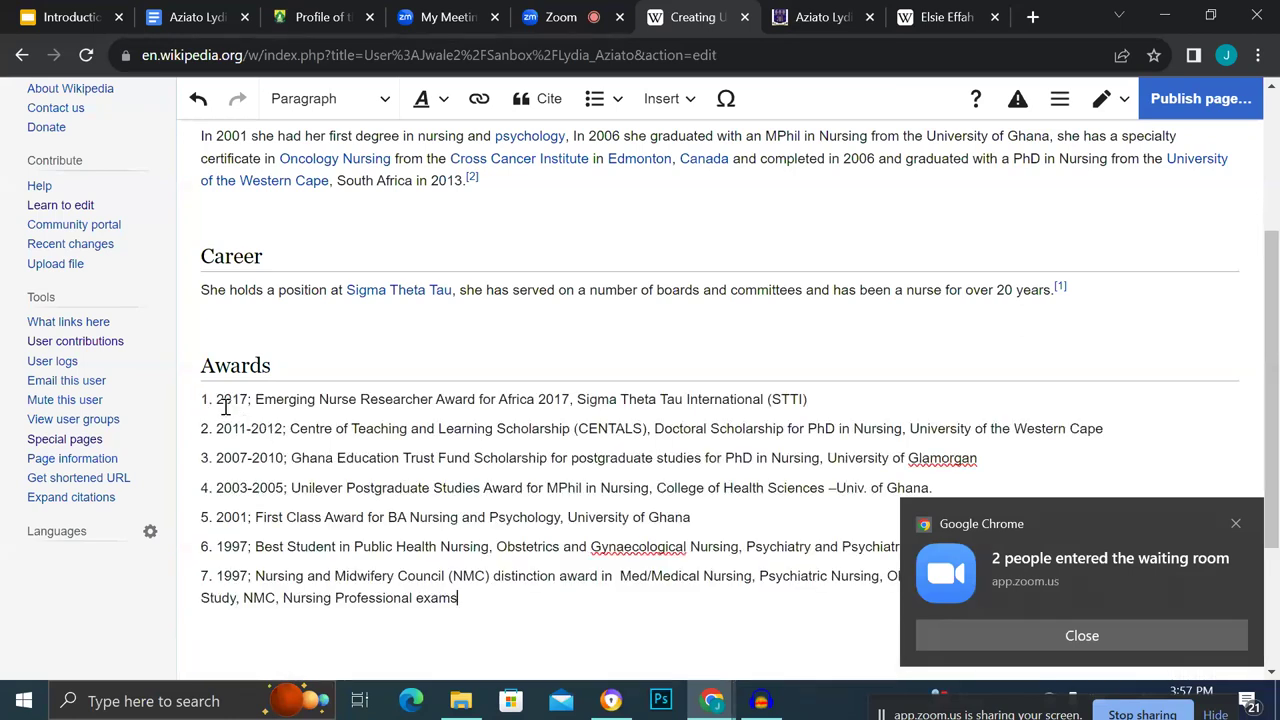
left_click(216, 400)
key("BackSpace")
key("BackSpace")
key("BackSpace")
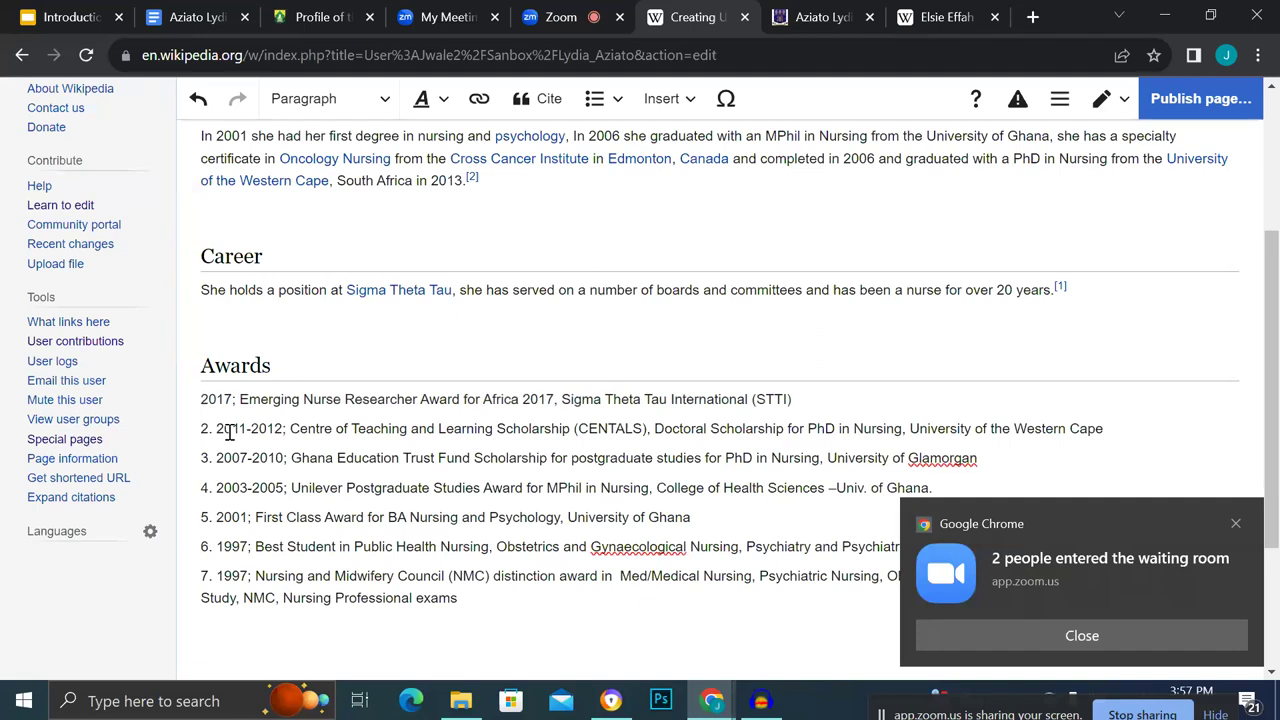
Switch to the Zoom meeting and mute the participant whose microphone is on in the participant list.
left_click(555, 17)
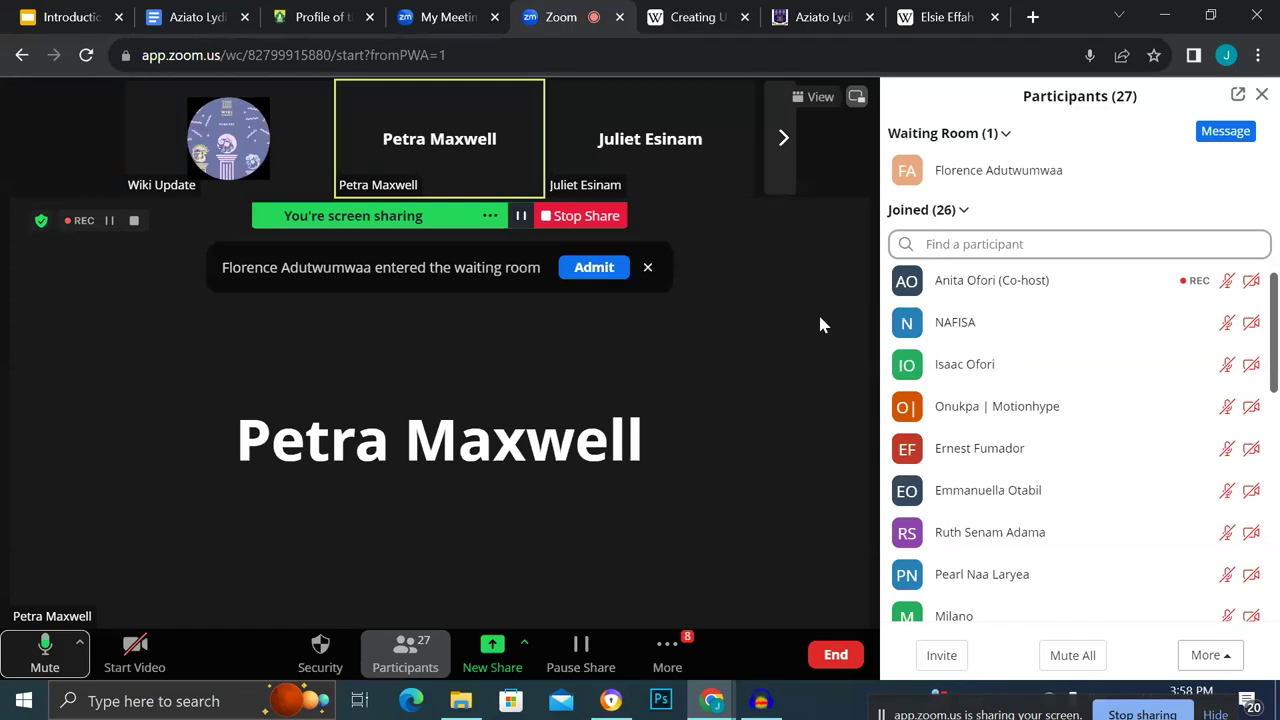
scroll(932, 485, "down", 3)
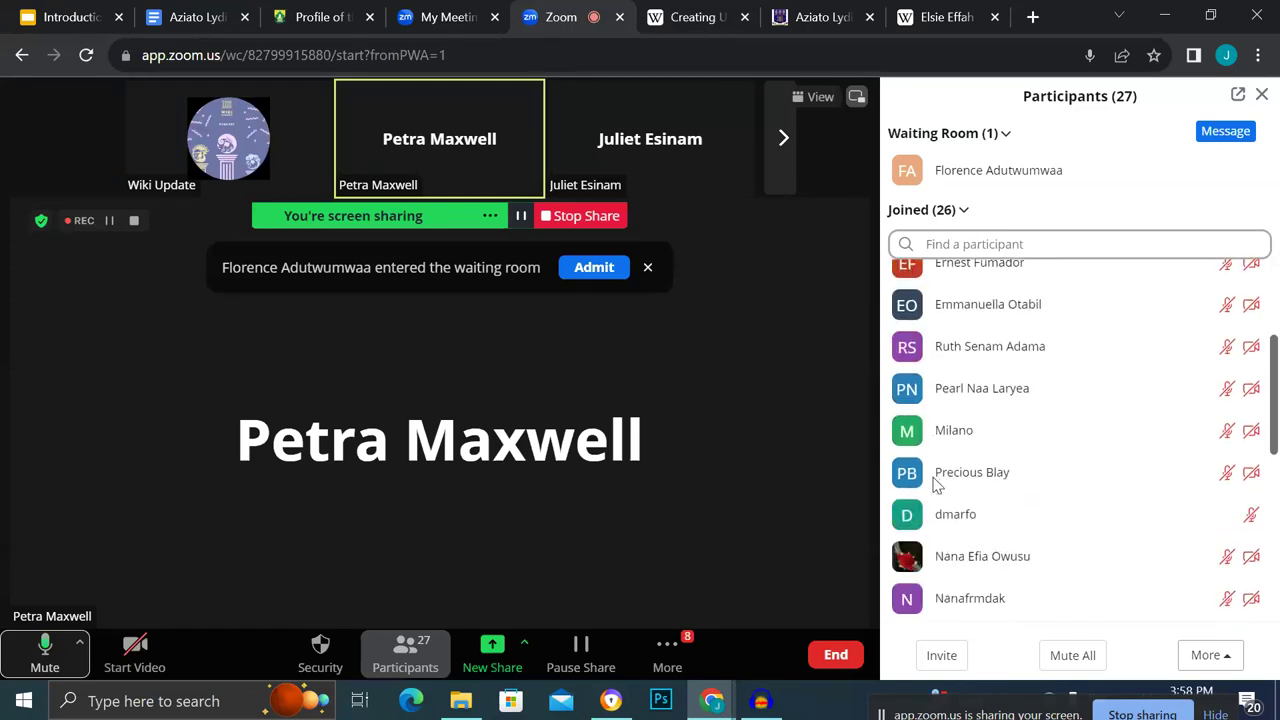
scroll(932, 485, "down", 4)
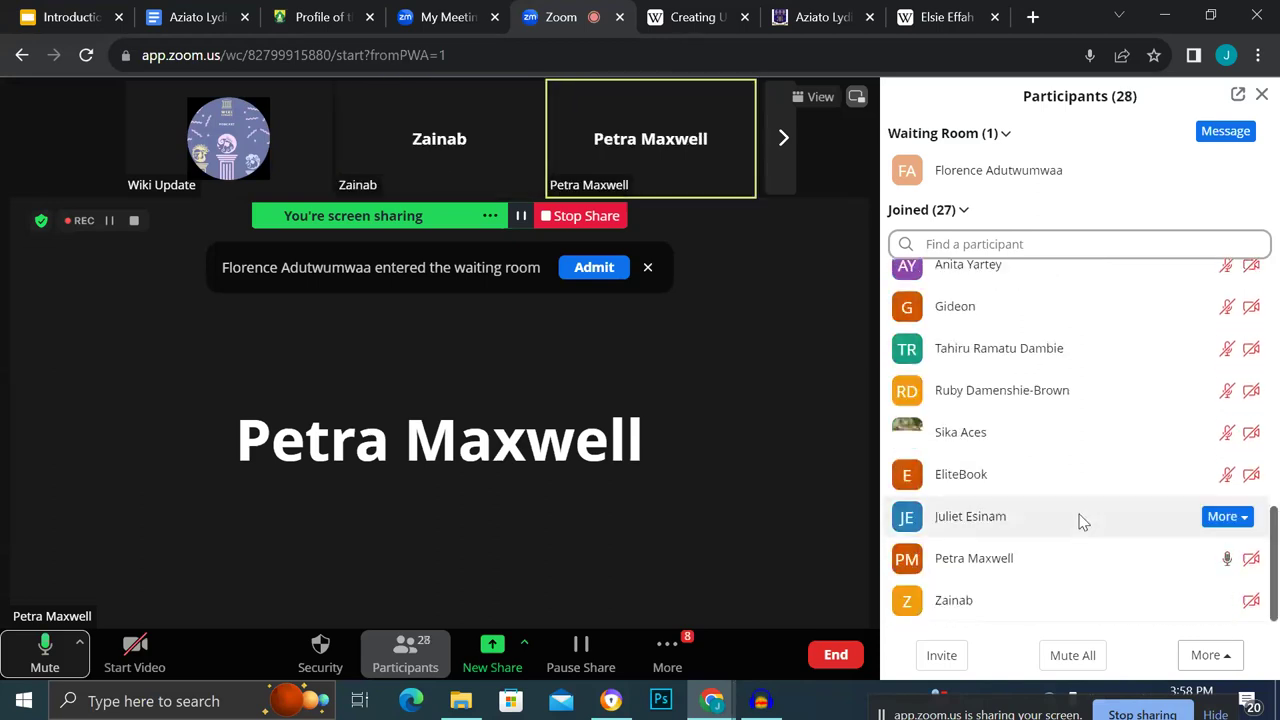
mouse_move(1103, 557)
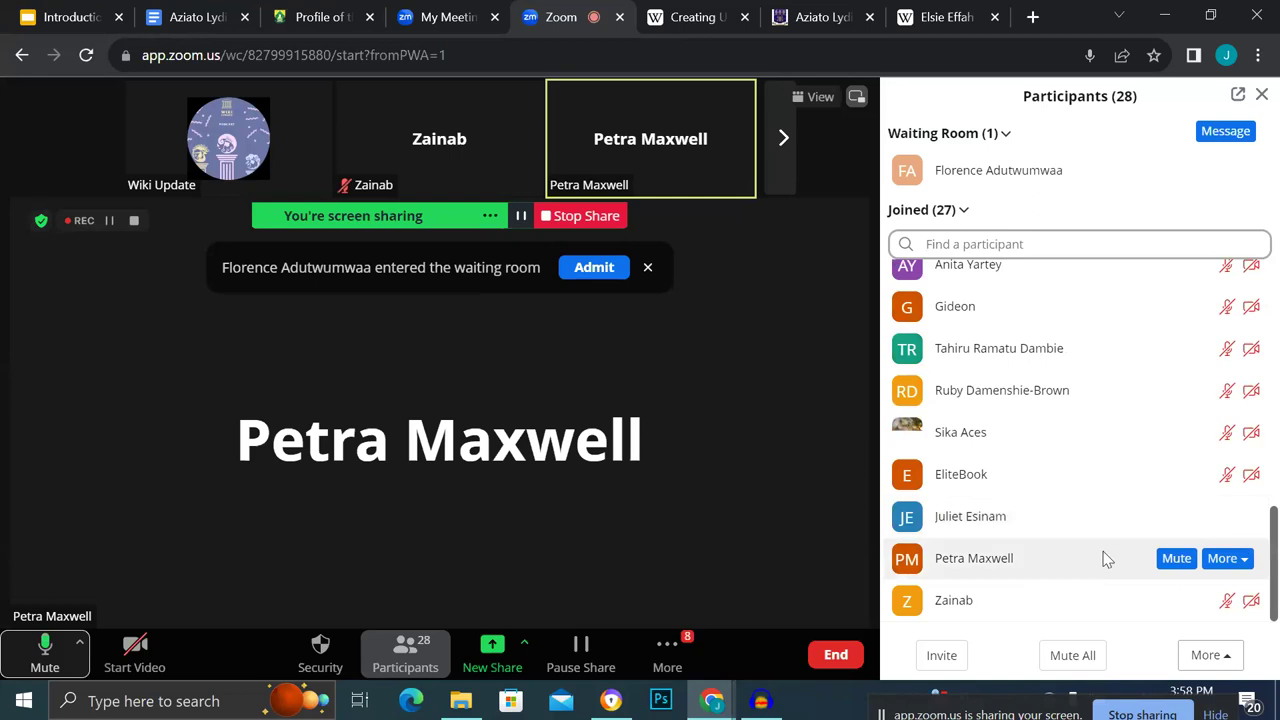
left_click(1181, 563)
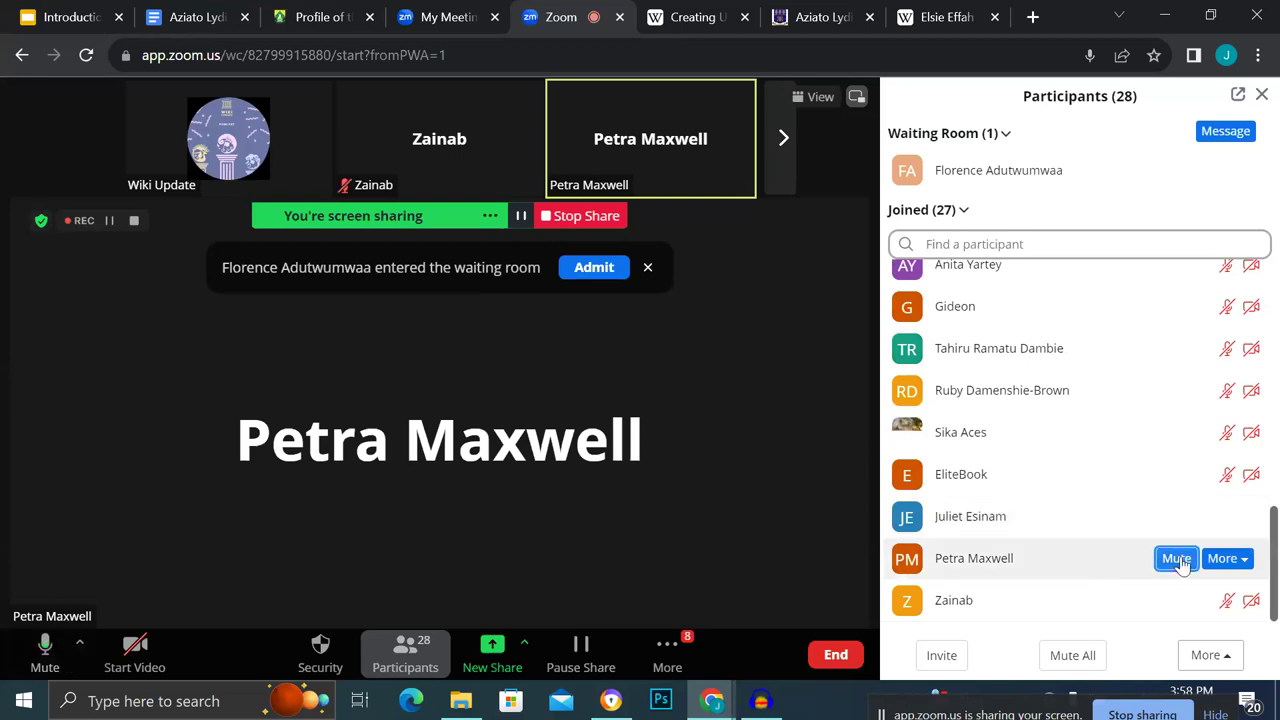
Return to the Wikipedia sandbox draft and remove the numbers from the 2011-2012, 2007-2010 and 2003-2005 award entries.
left_click(925, 24)
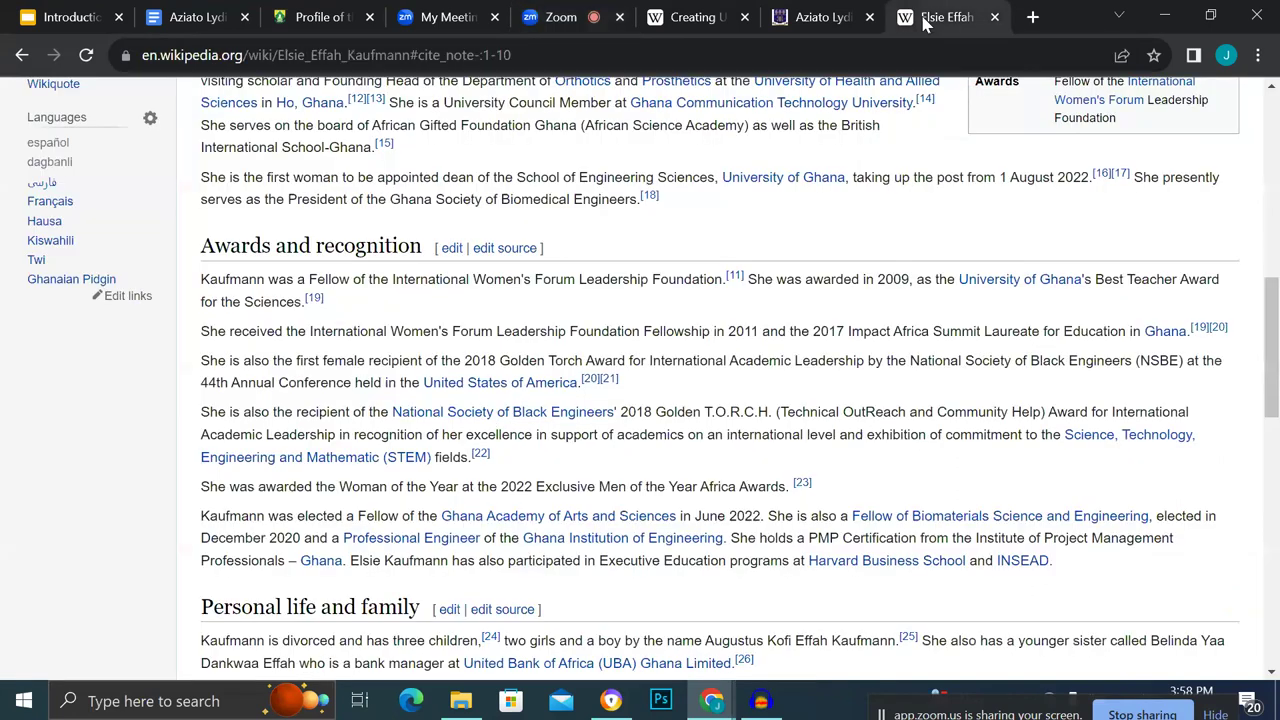
left_click(706, 20)
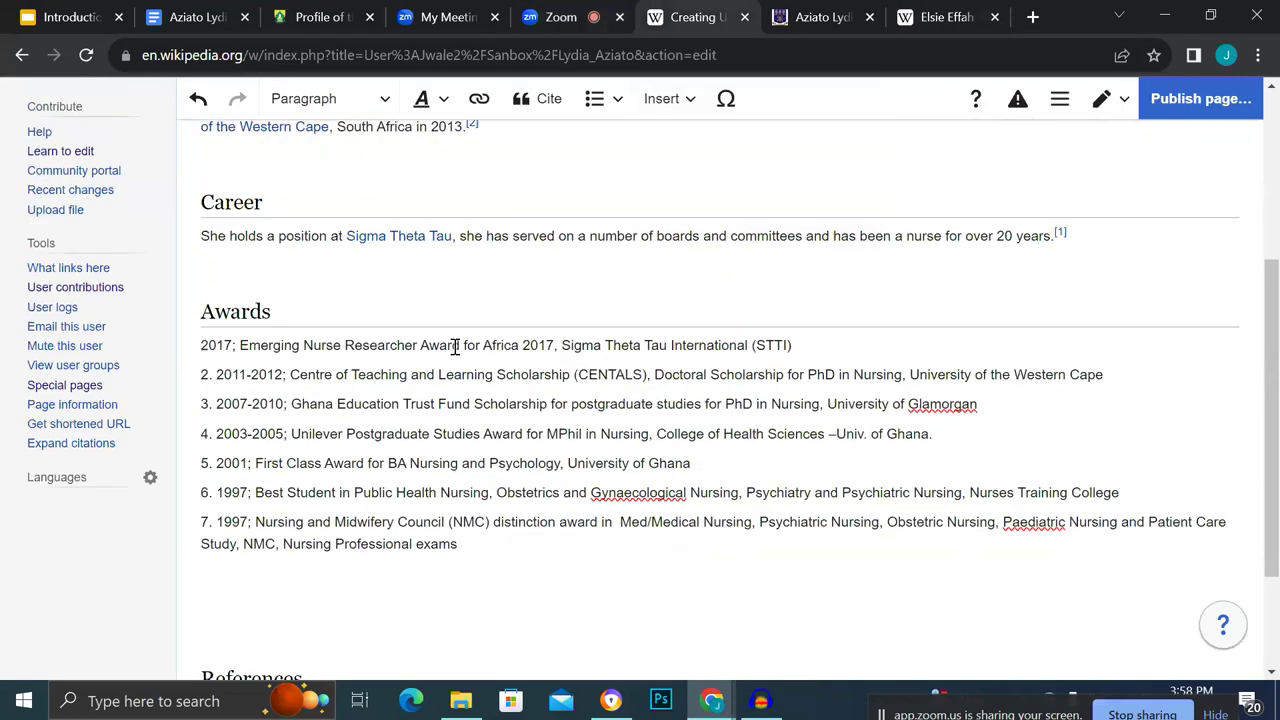
left_click(217, 379)
key("BackSpace")
key("BackSpace")
key("BackSpace")
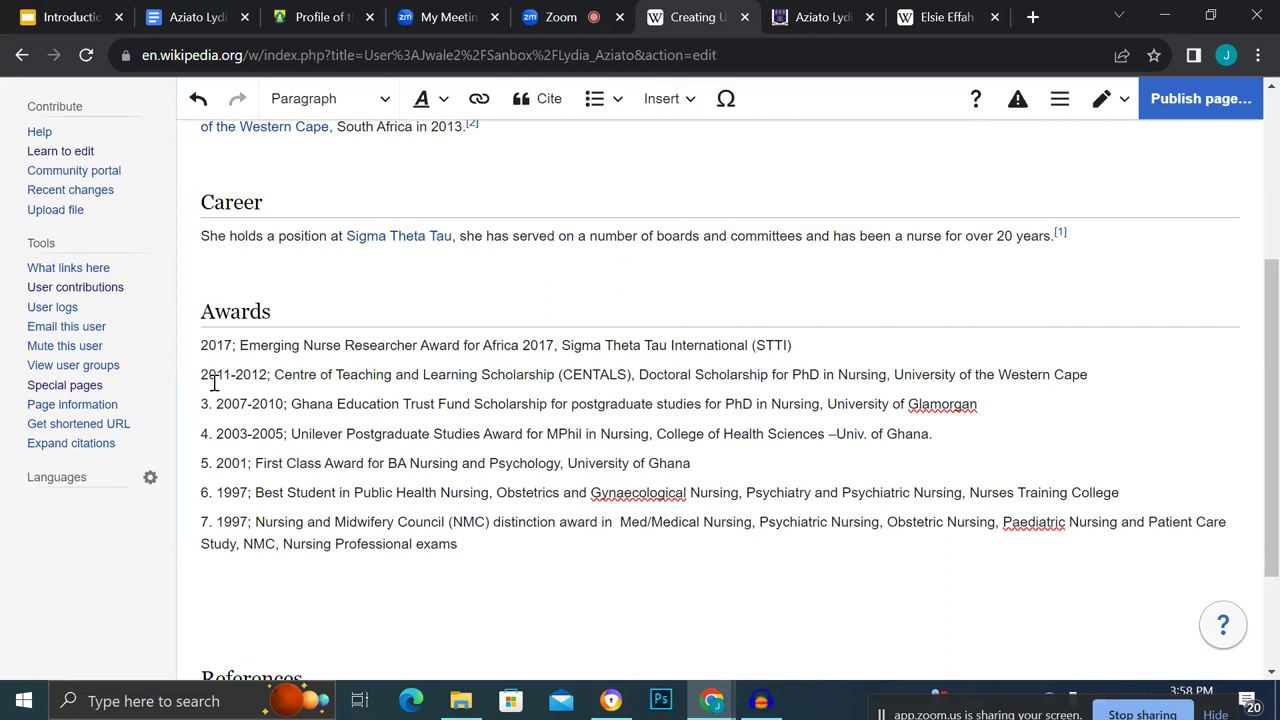
left_click(217, 399)
key("BackSpace")
key("BackSpace")
key("BackSpace")
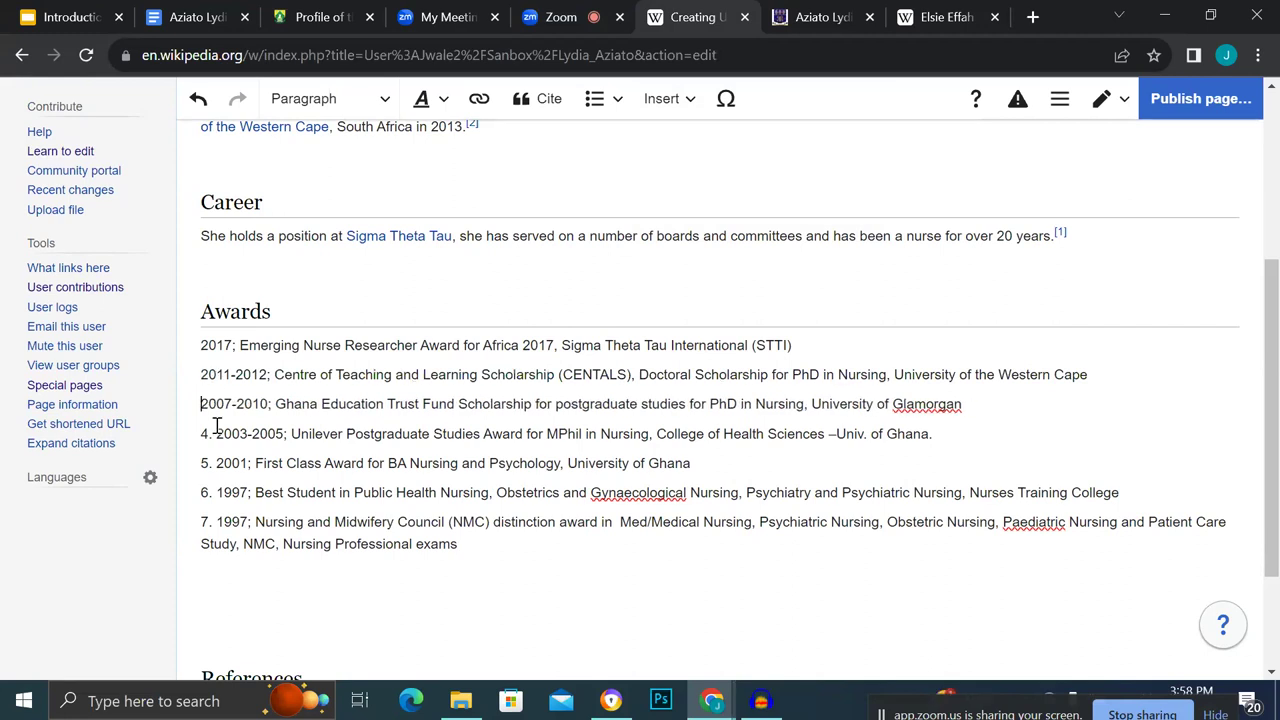
left_click(213, 436)
key("BackSpace")
key("BackSpace")
key("BackSpace")
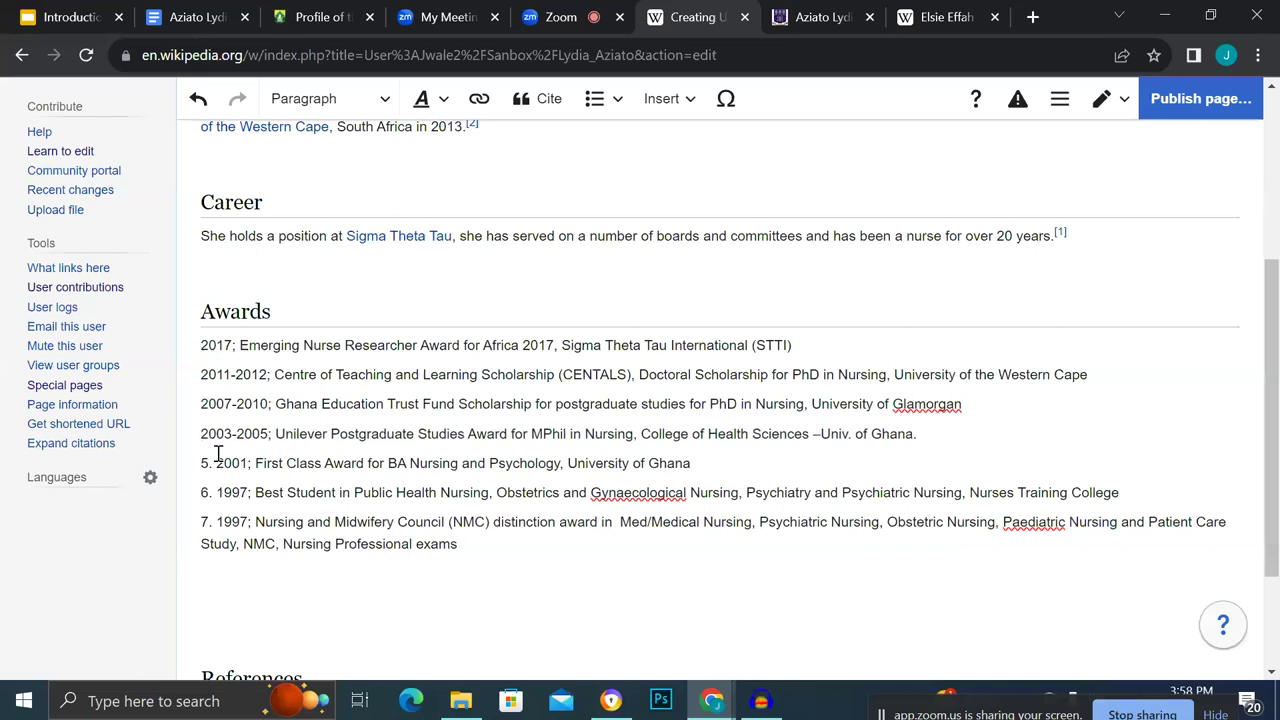
Remove the leading numbers from the 2001 entry and both 1997 entries under Awards.
left_click(217, 465)
key("BackSpace")
key("BackSpace")
key("BackSpace")
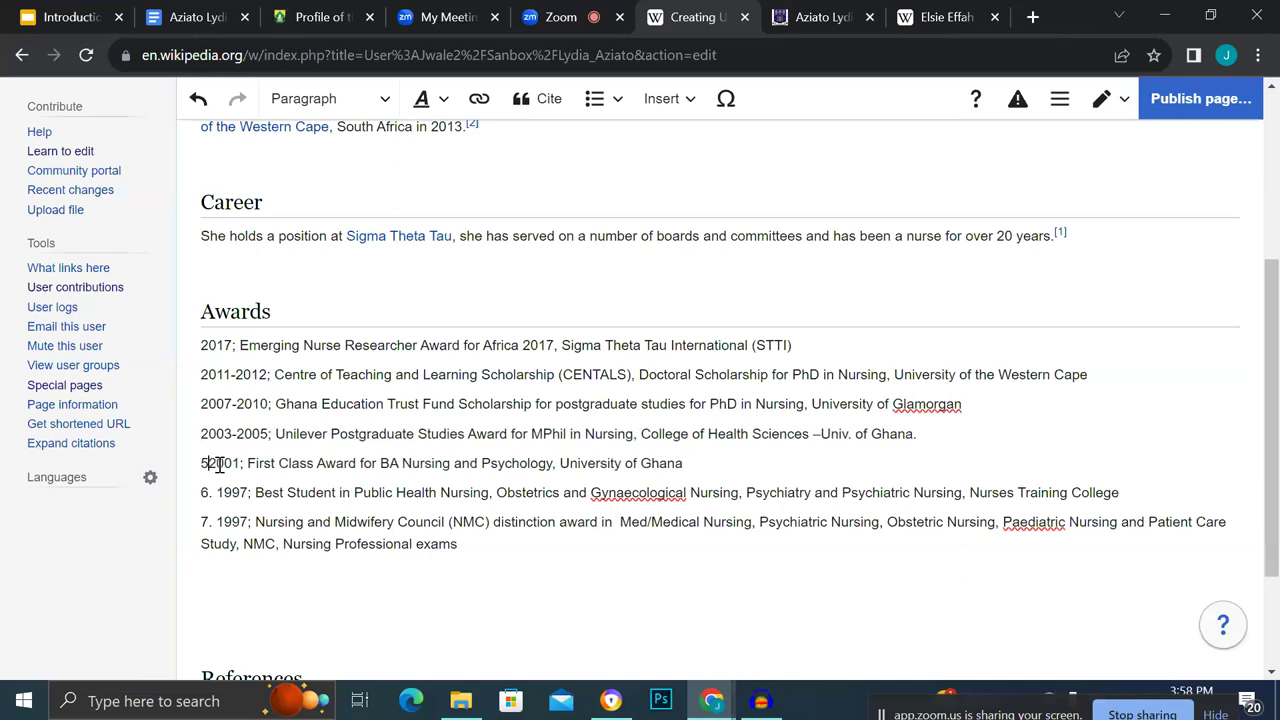
left_click(217, 492)
key("BackSpace")
key("BackSpace")
key("BackSpace")
left_click(217, 526)
key("BackSpace")
key("BackSpace")
key("BackSpace")
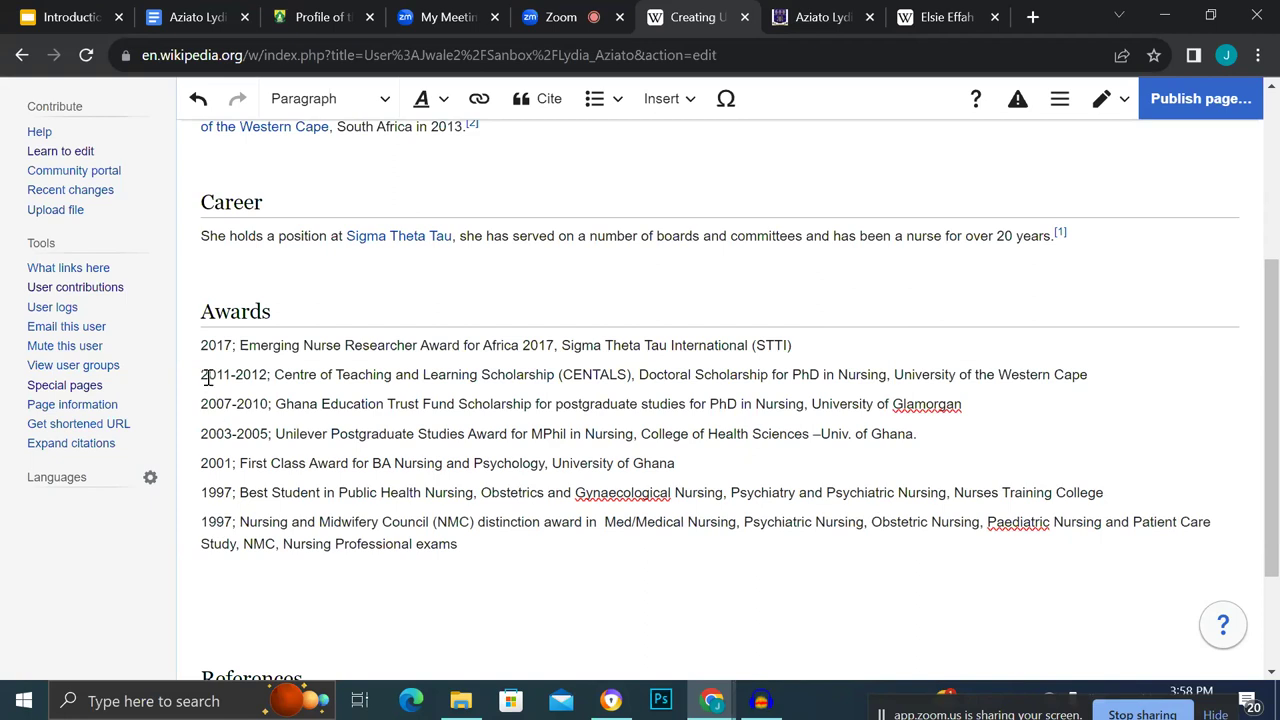
Format all the award entries together as a bullet list.
left_click(200, 346)
left_click_drag(201, 350, 248, 545)
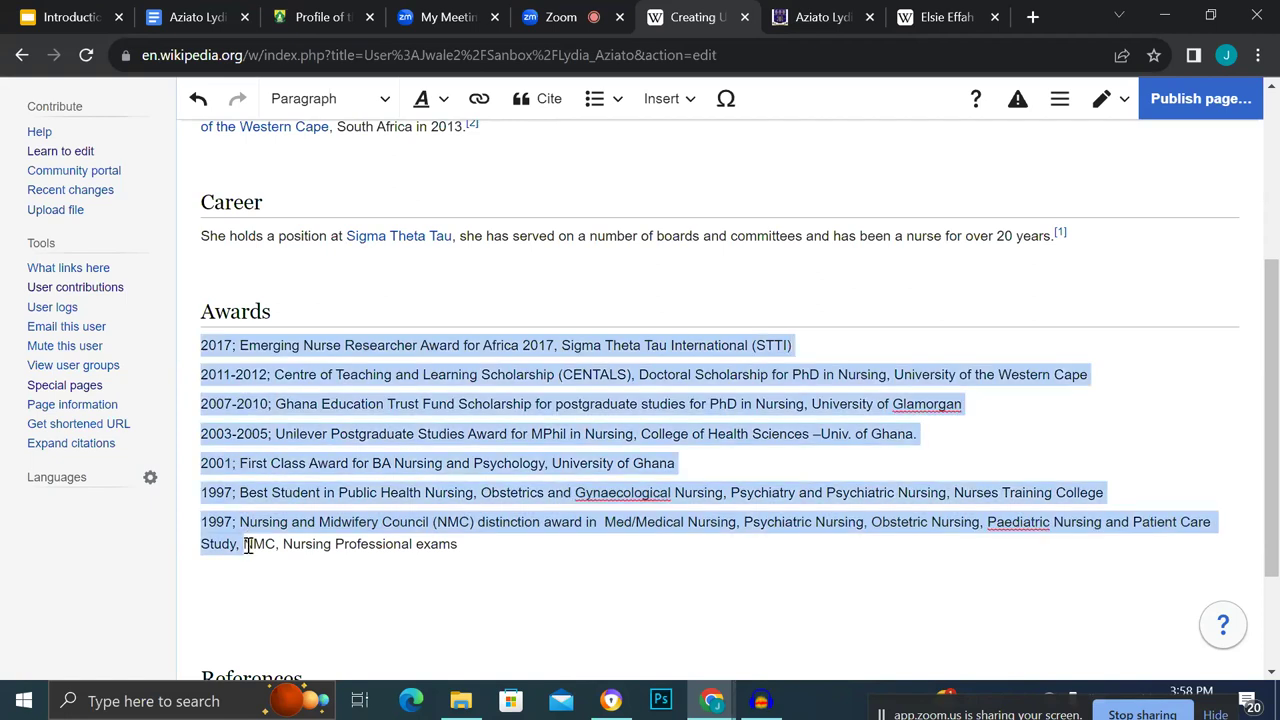
left_click(189, 345)
left_click_drag(200, 345, 216, 522)
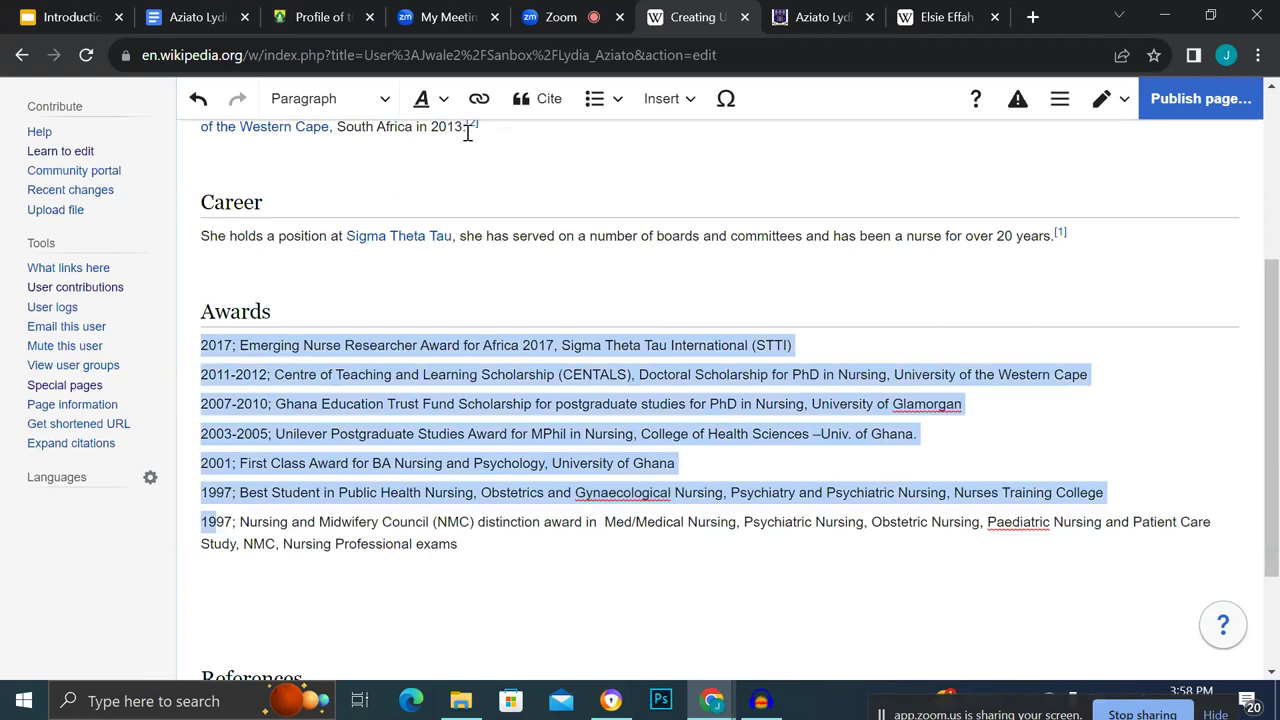
left_click(600, 105)
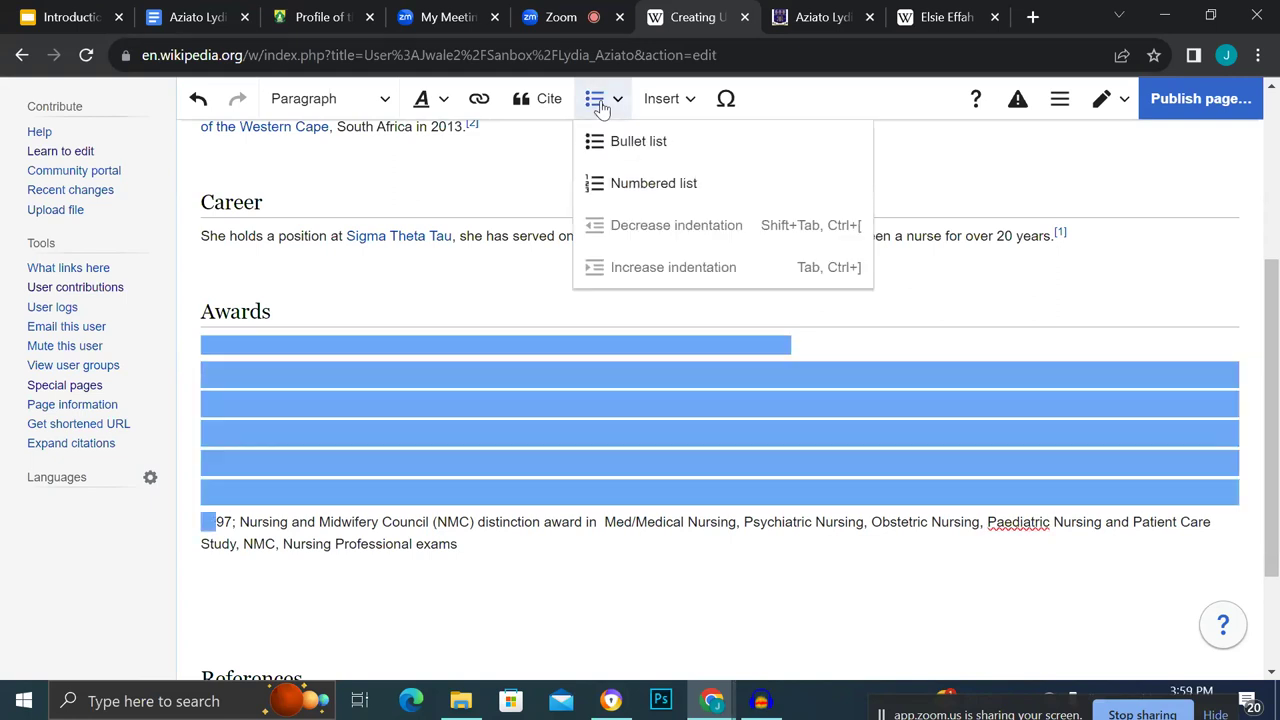
left_click(630, 142)
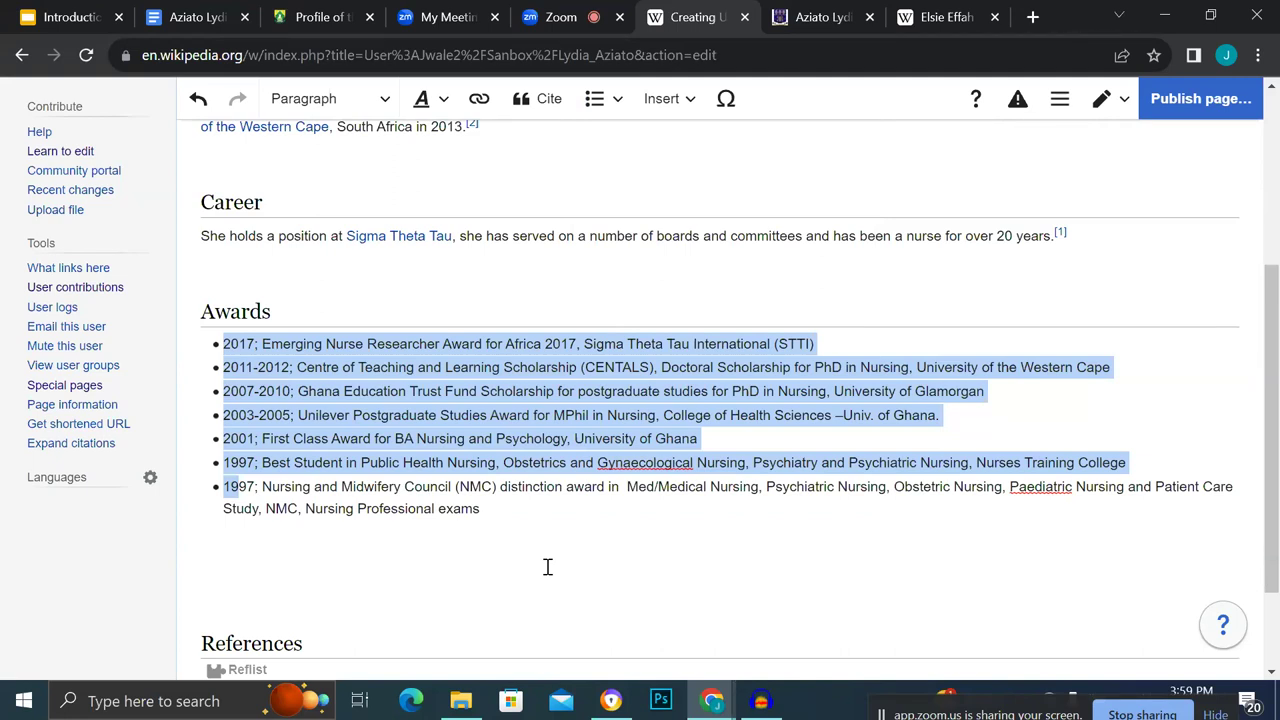
Undo the bullet list formatting of the award entries.
key("ctrl+a")
scroll(548, 566, "down", 1)
left_click(552, 489)
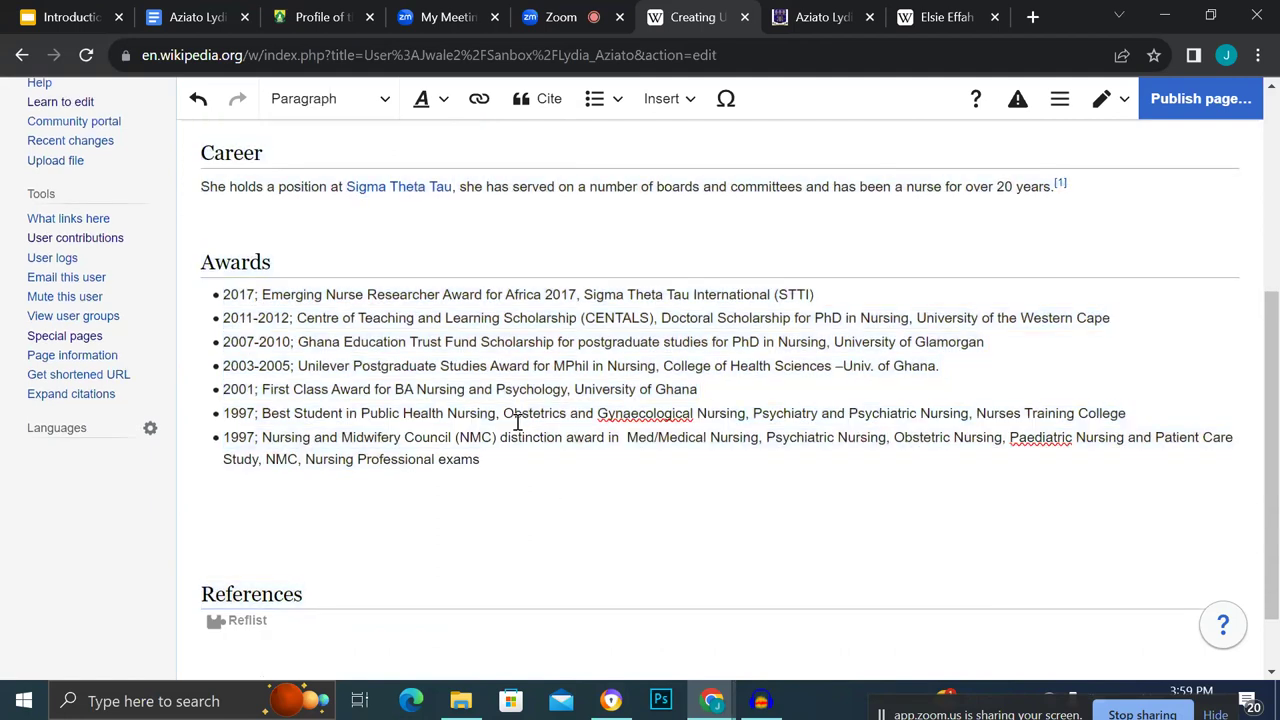
key("shift+Up")
key("shift+Up")
key("shift+Up")
key("shift+Up")
key("shift+Up")
key("shift+Up")
key("shift+Up")
key("shift+Up")
key("shift+Tab")
key("Right")
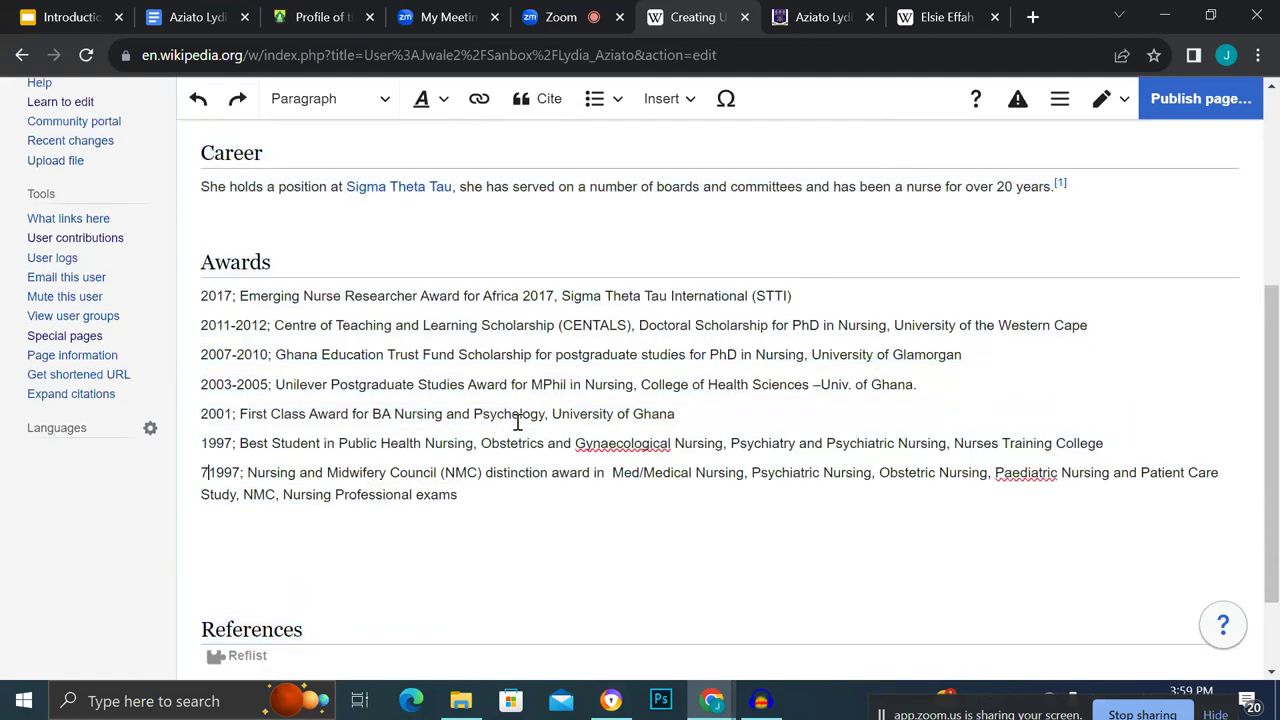
Turn the 2017, 2011-2012 and 2007-2010 award entries into bullet points one by one.
left_click(196, 296)
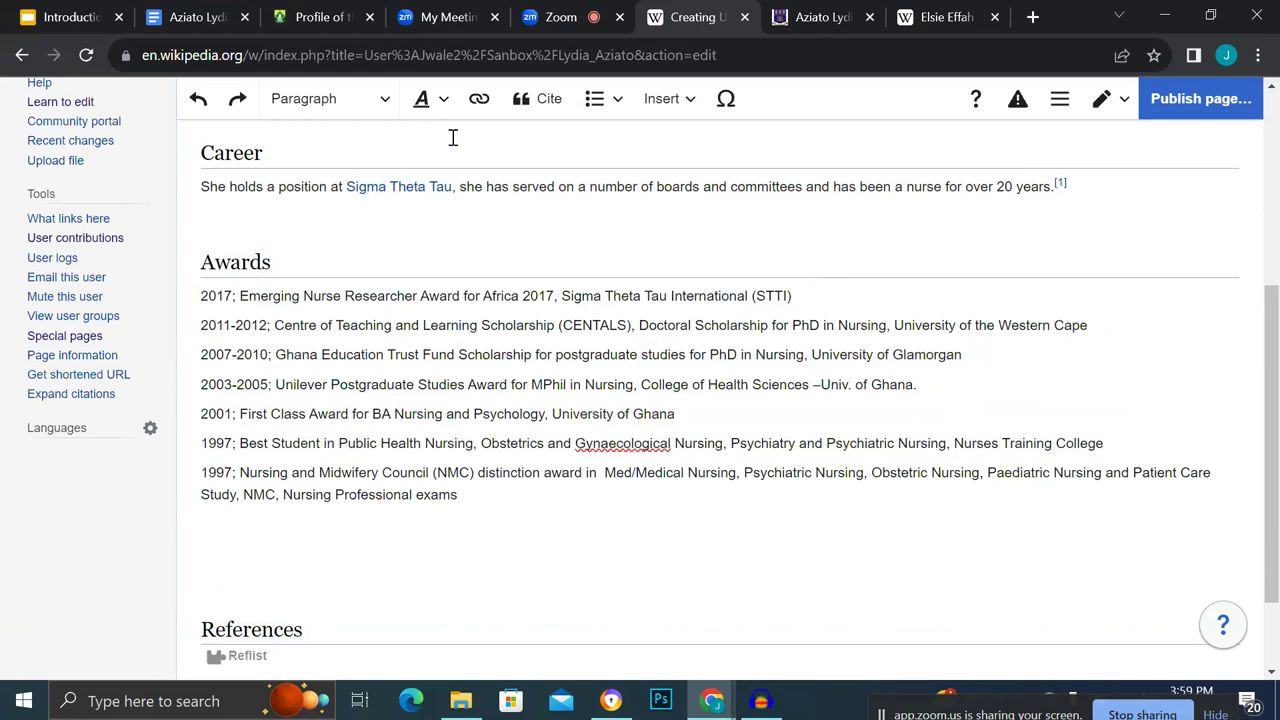
left_click(594, 104)
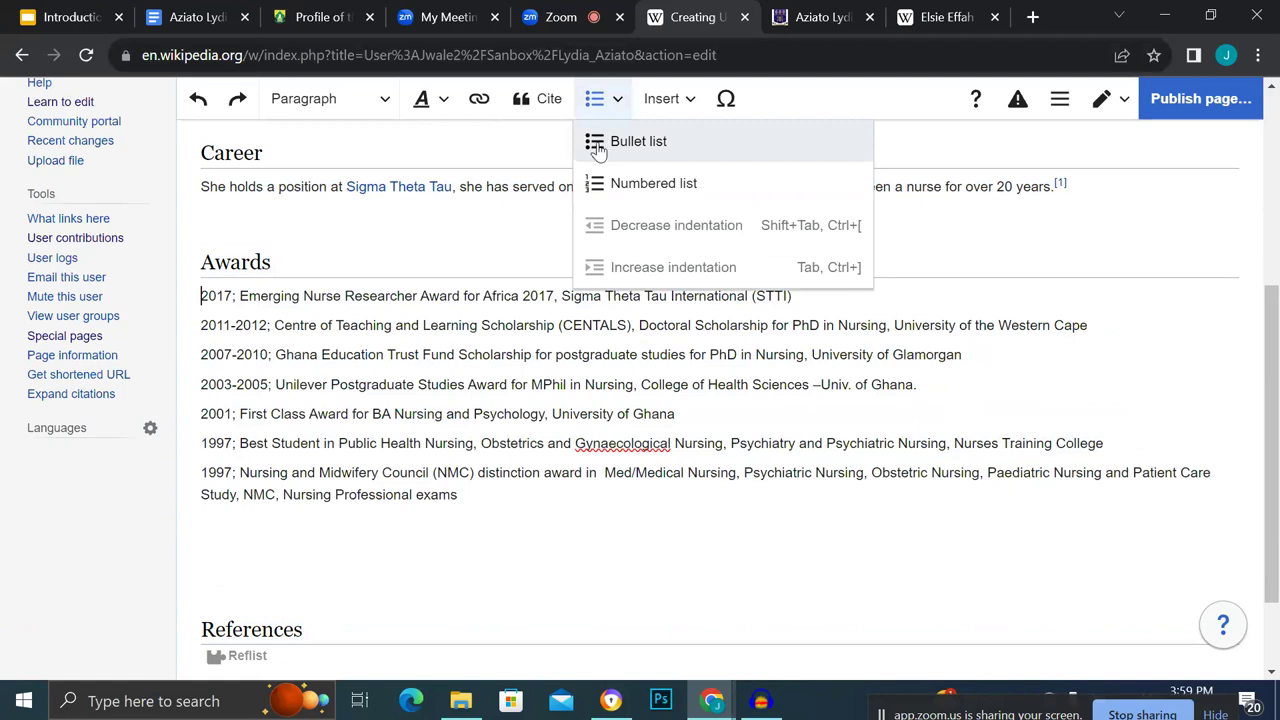
left_click(596, 143)
left_click(191, 326)
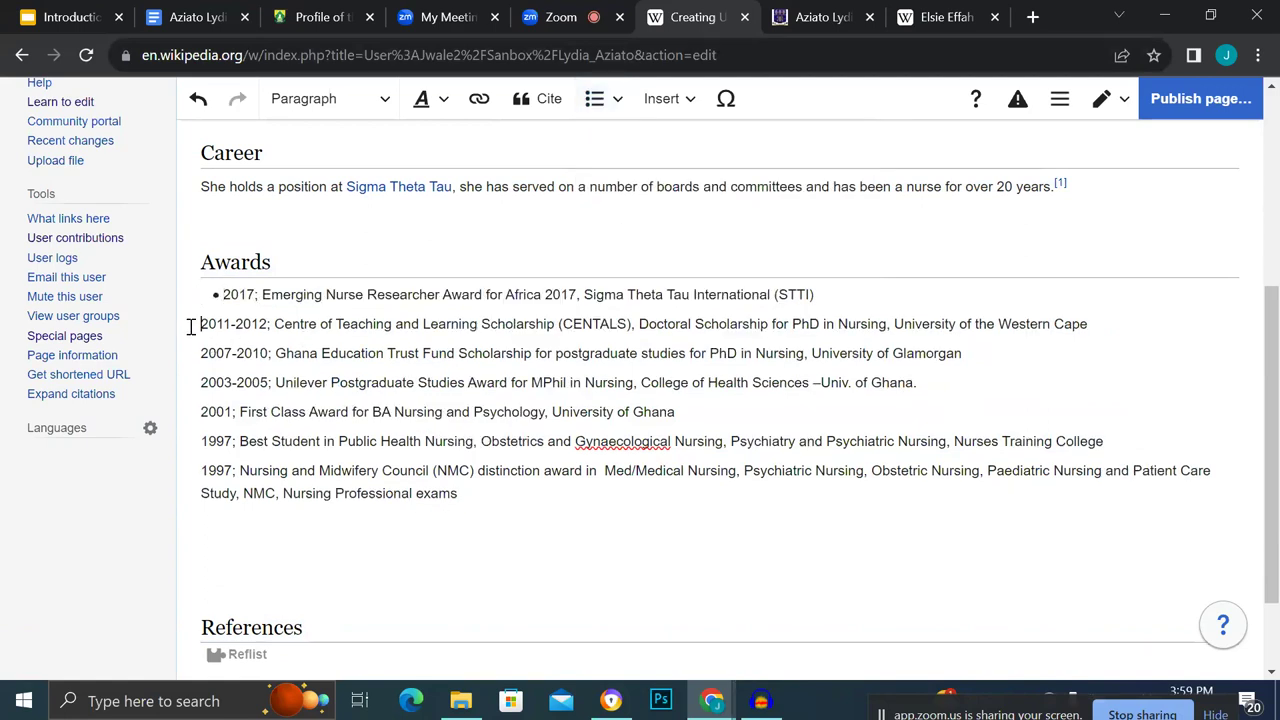
left_click(594, 98)
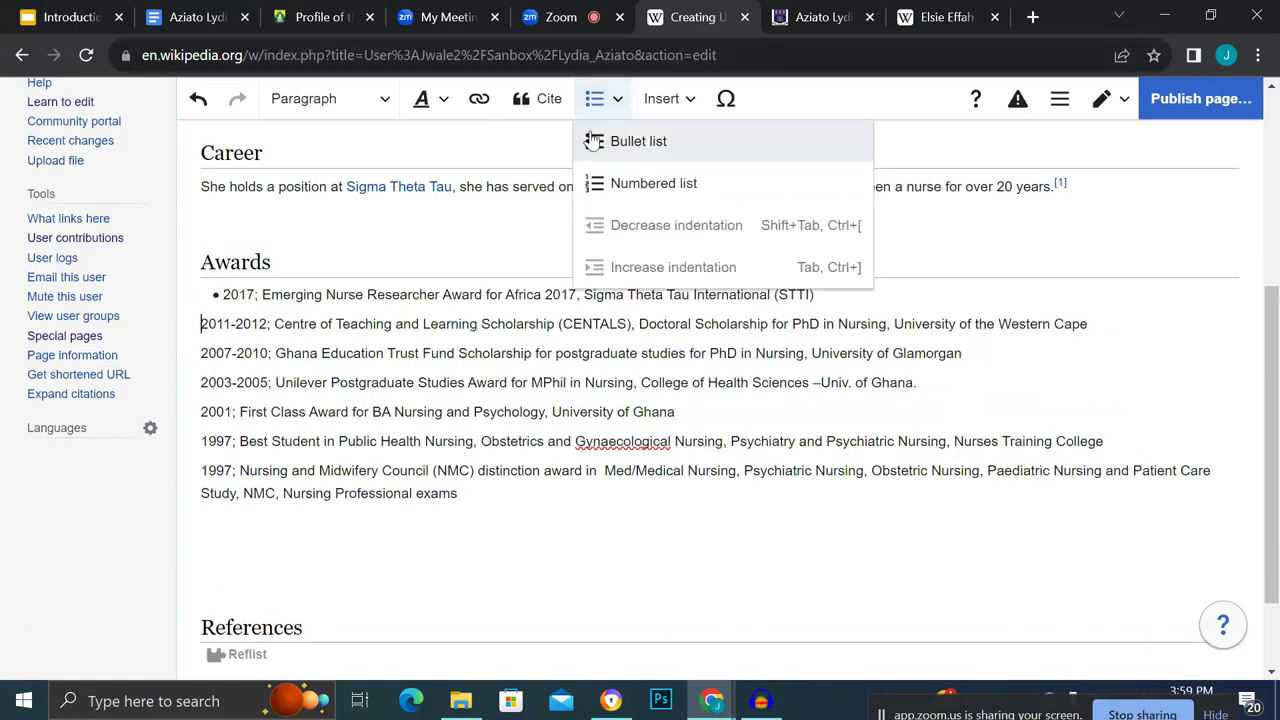
left_click(600, 142)
left_click(197, 350)
left_click(594, 98)
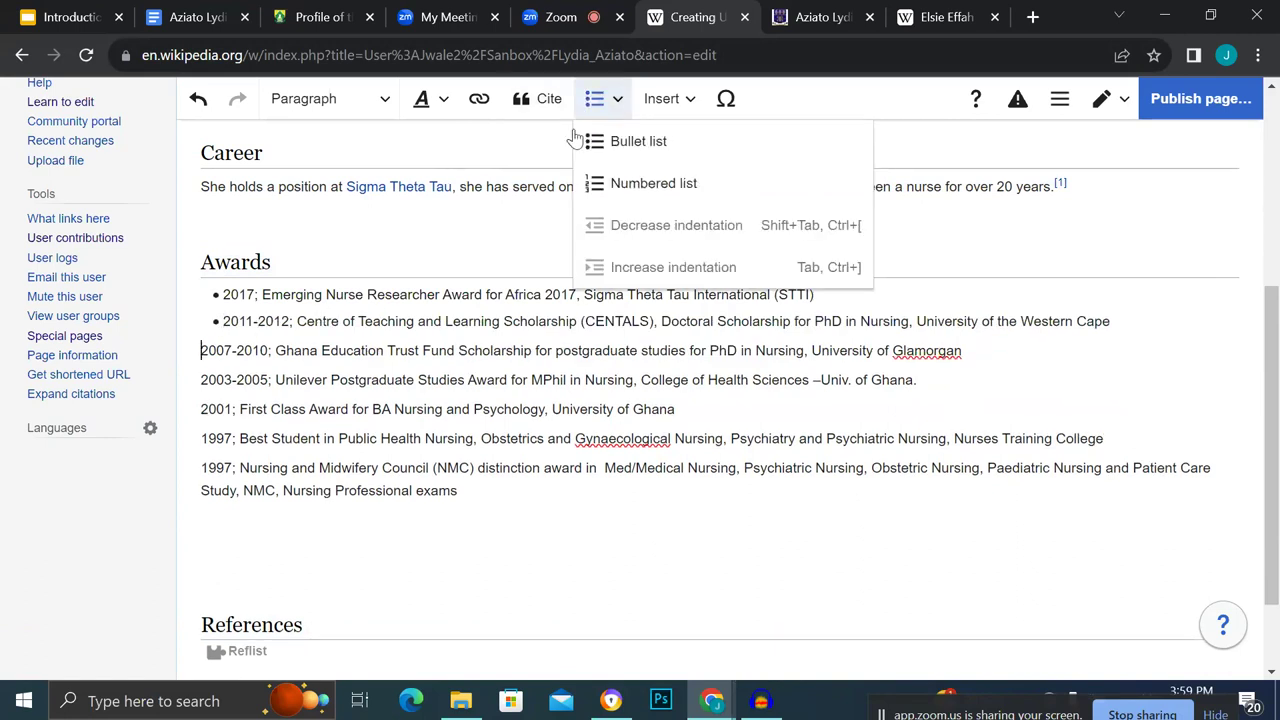
left_click(600, 142)
Format the 2003-2005 and 2001 award entries as bullet points.
left_click(200, 378)
left_click(594, 100)
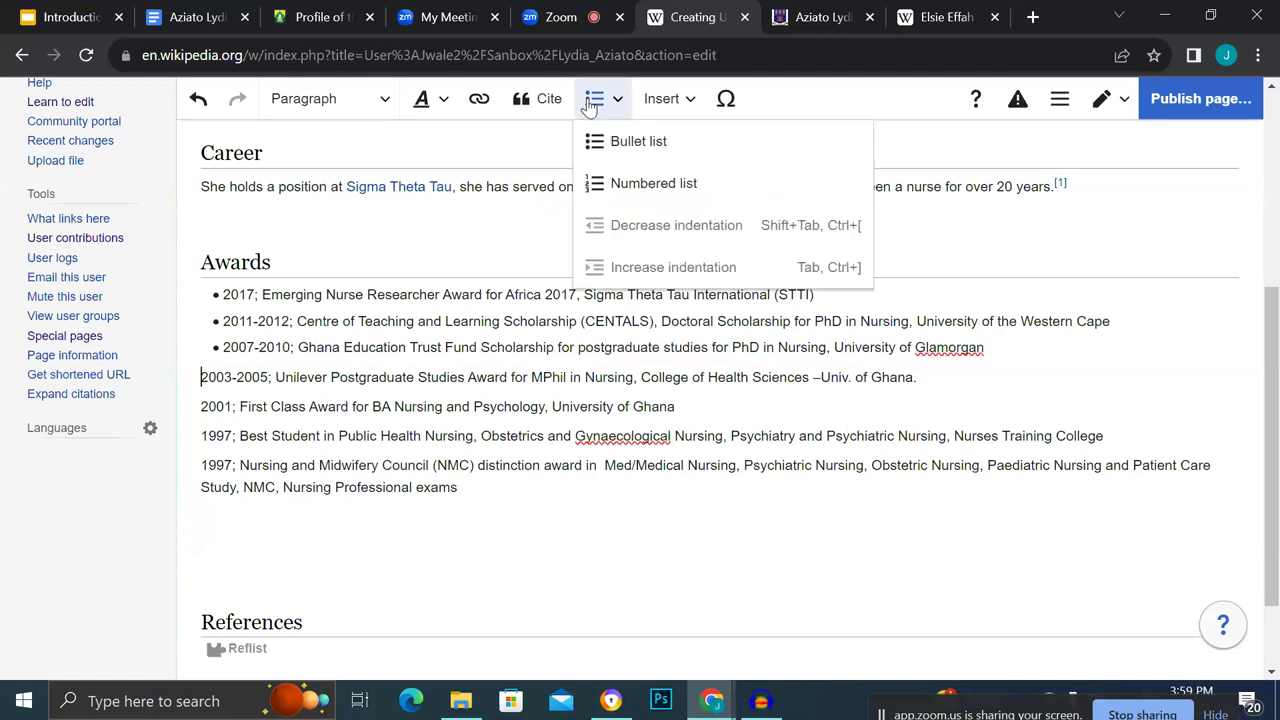
left_click(594, 139)
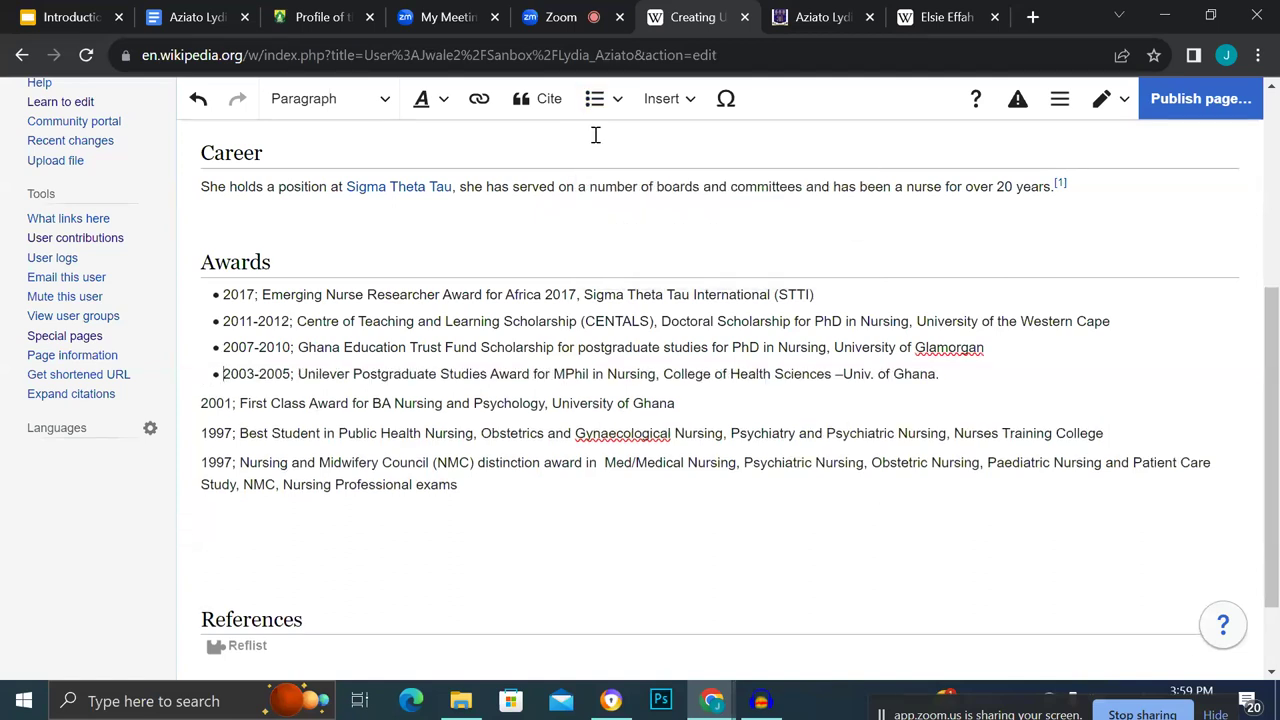
left_click(199, 403)
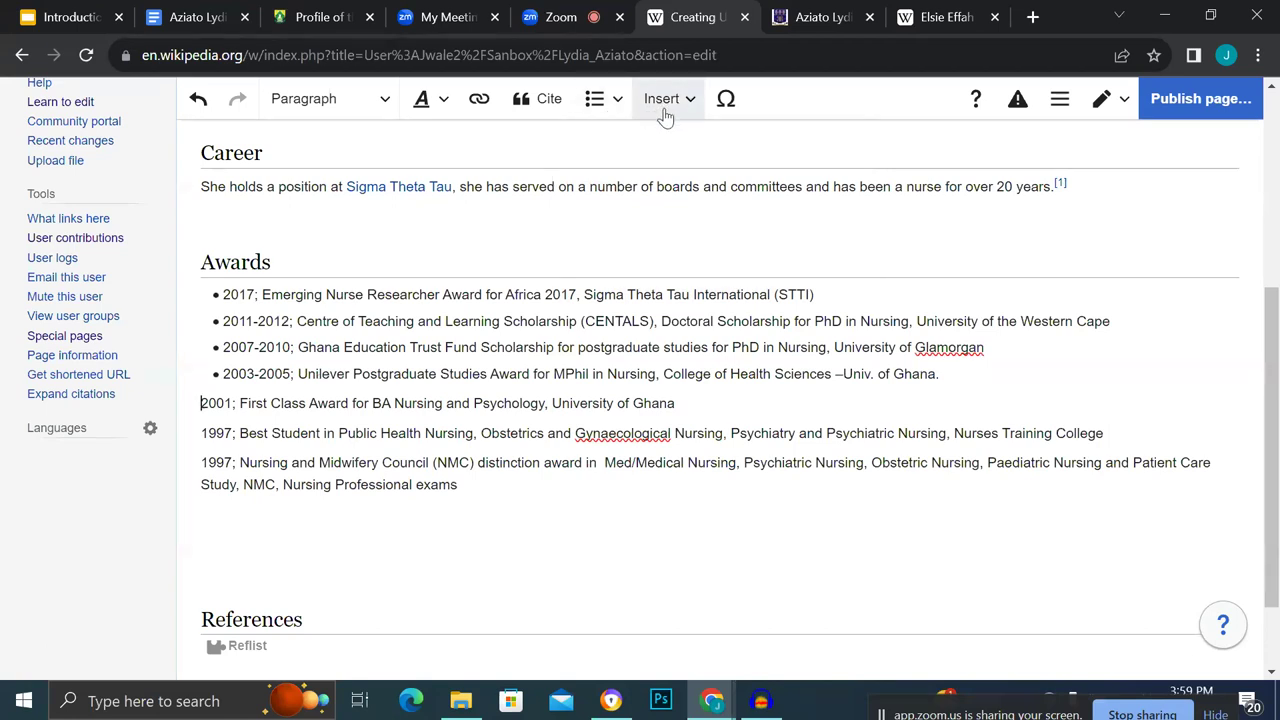
left_click(603, 106)
left_click(590, 150)
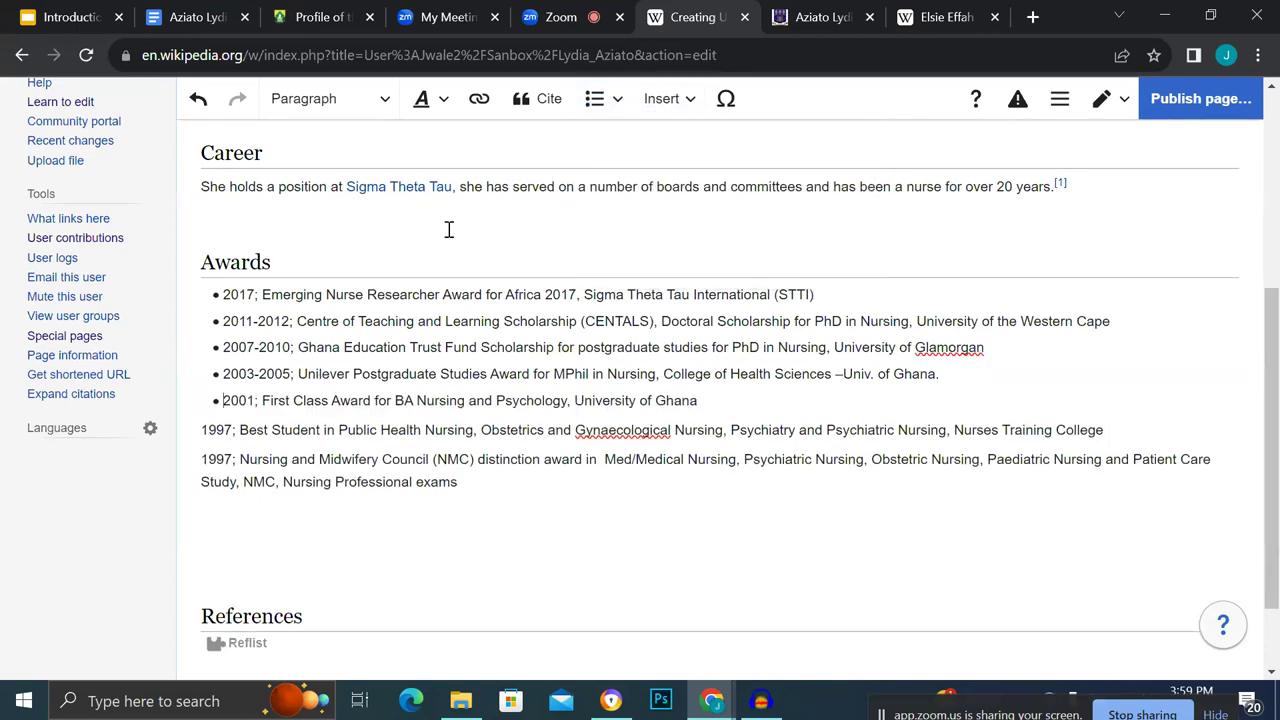
Format both 1997 award entries as bullet points.
left_click(197, 432)
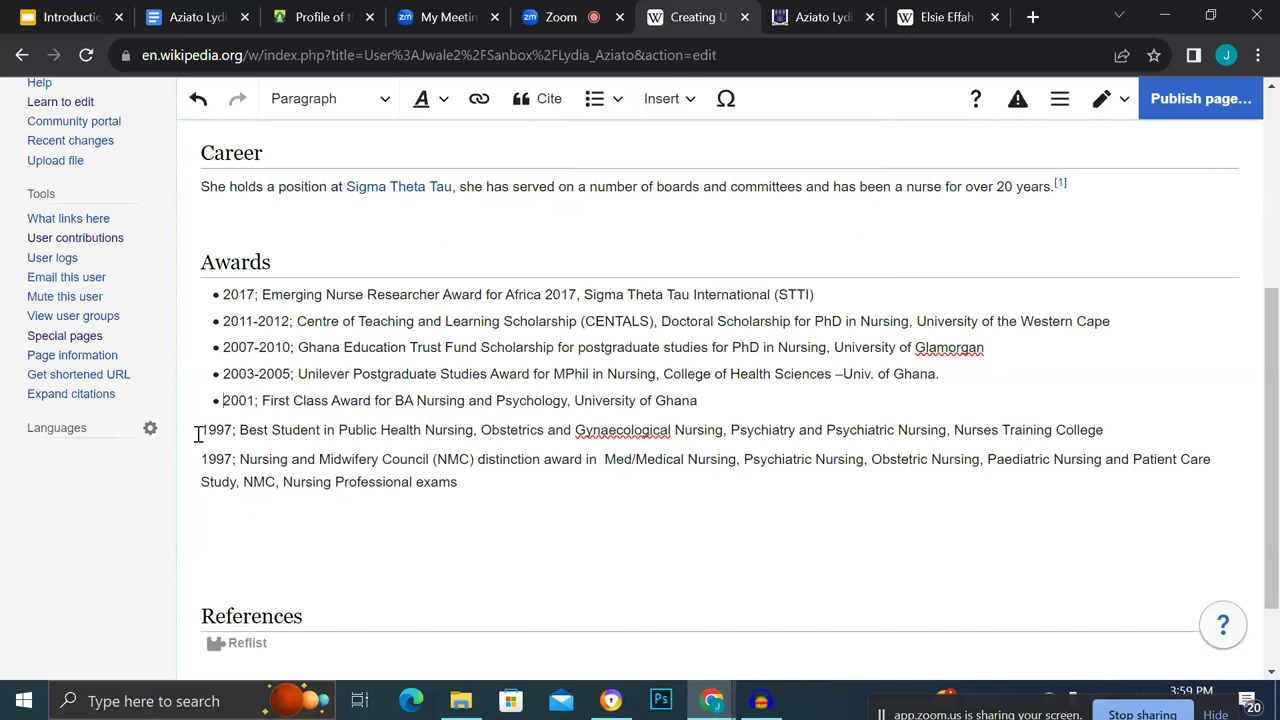
left_click(600, 99)
left_click(594, 144)
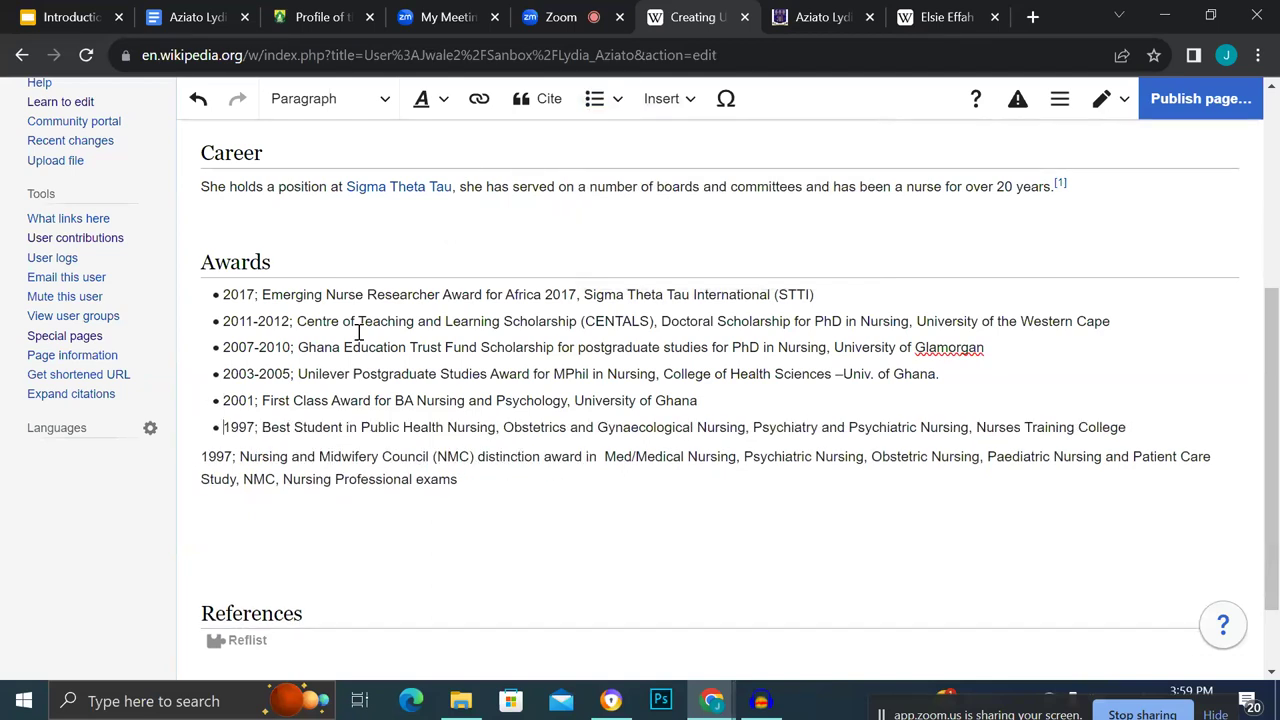
left_click(197, 454)
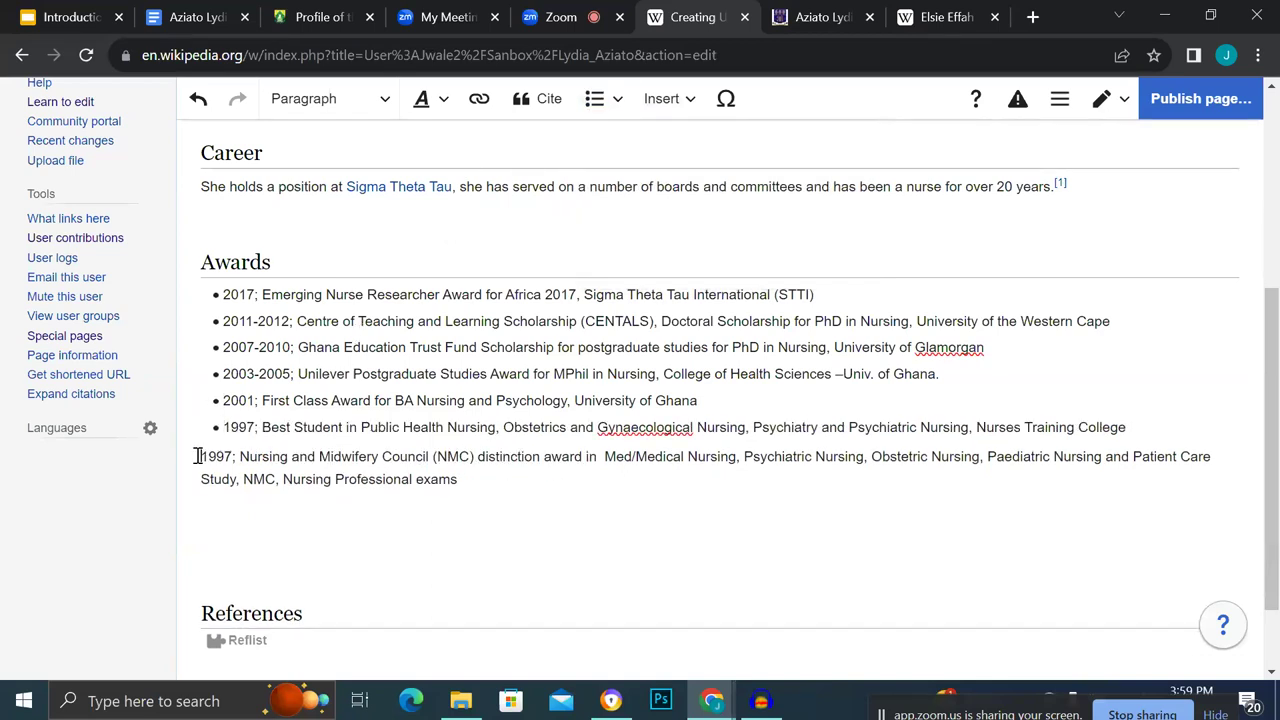
left_click(590, 99)
left_click(592, 140)
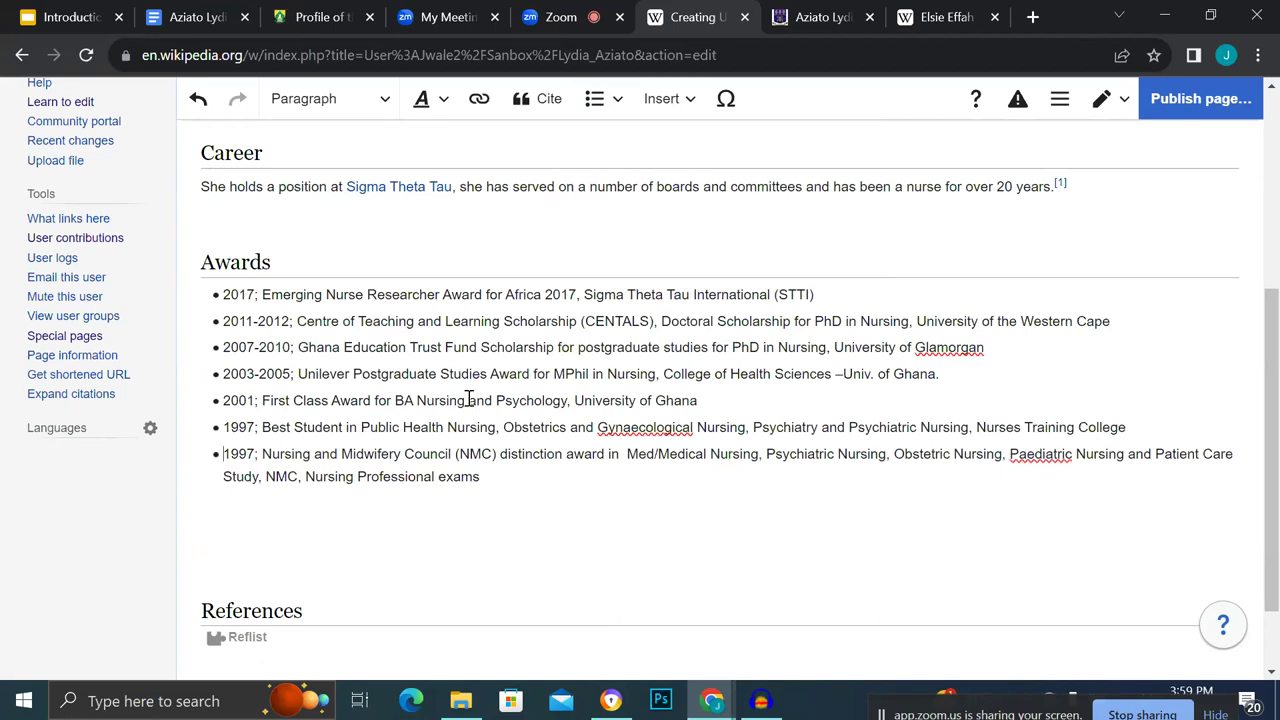
Add the line "List of awards." directly under the Awards heading, above the bulleted entries.
left_click(400, 247)
key("Return")
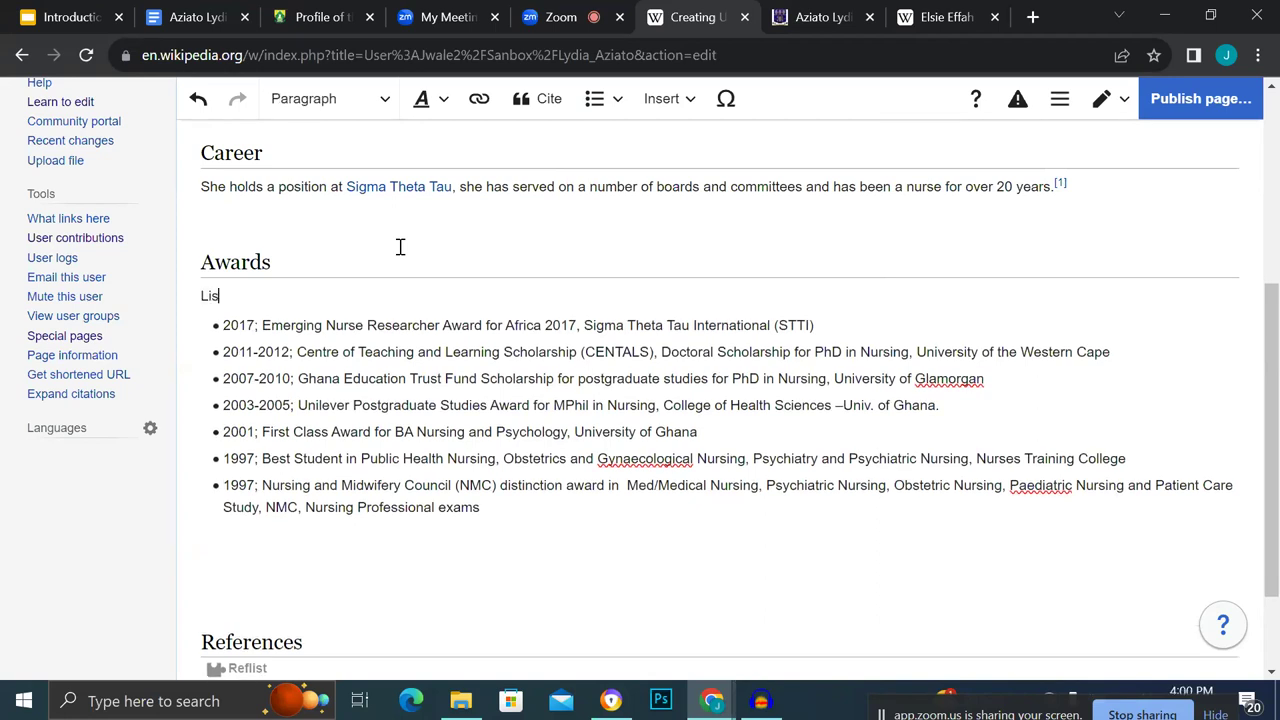
type("List of awards.")
left_click(531, 109)
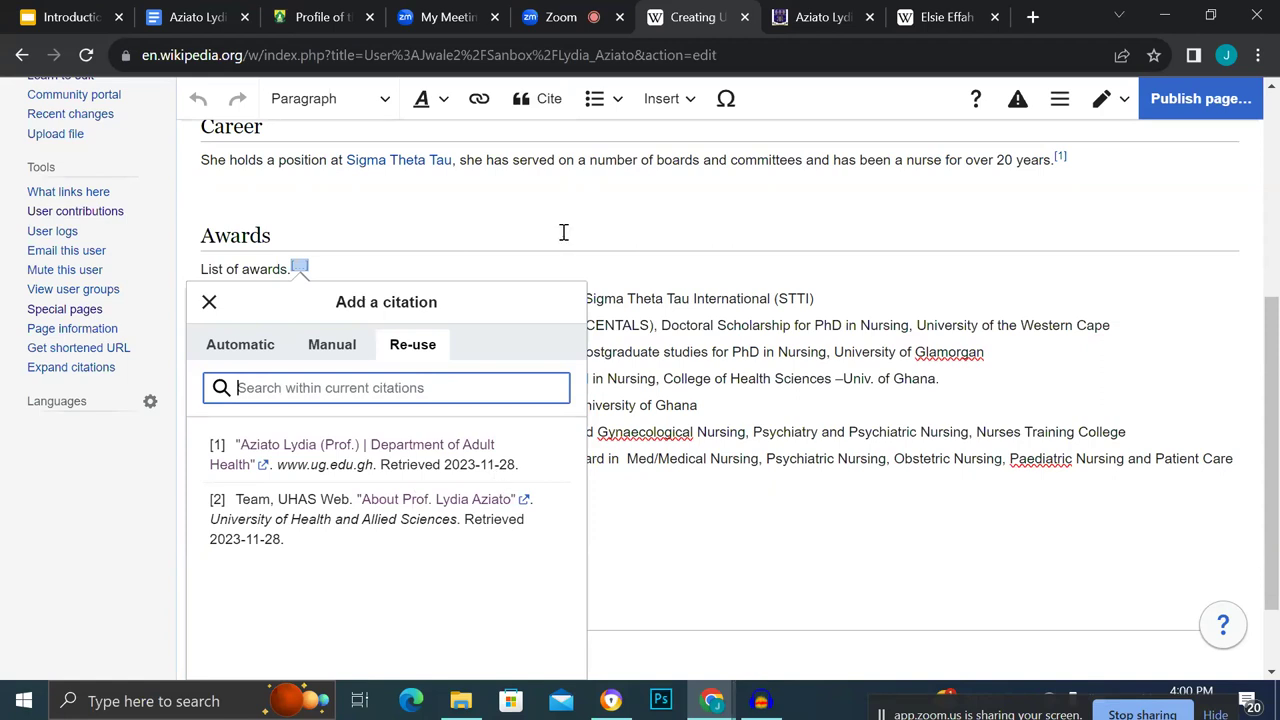
mouse_move(810, 8)
left_mouse_down()
mouse_move(155, 432)
mouse_move(92, 418)
mouse_move(280, 375)
mouse_move(670, 12)
mouse_move(820, 11)
left_mouse_up()
scroll(634, 471, "down", 5)
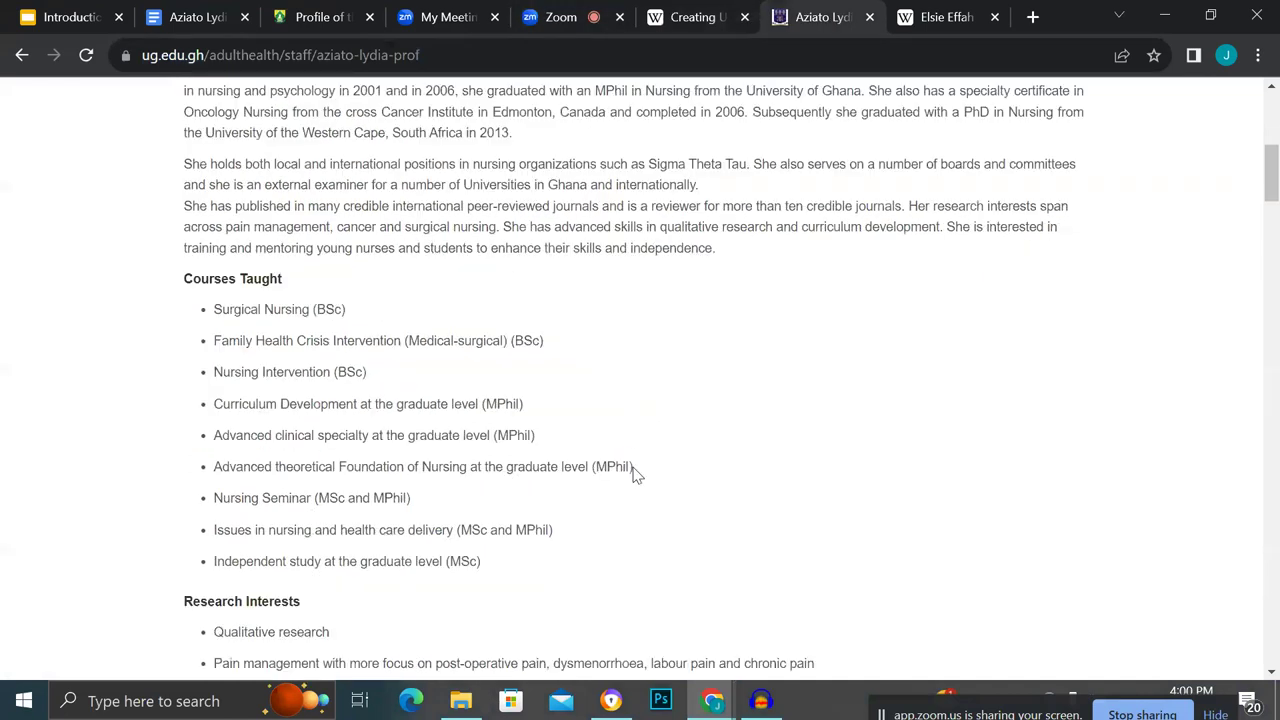
scroll(634, 471, "down", 2)
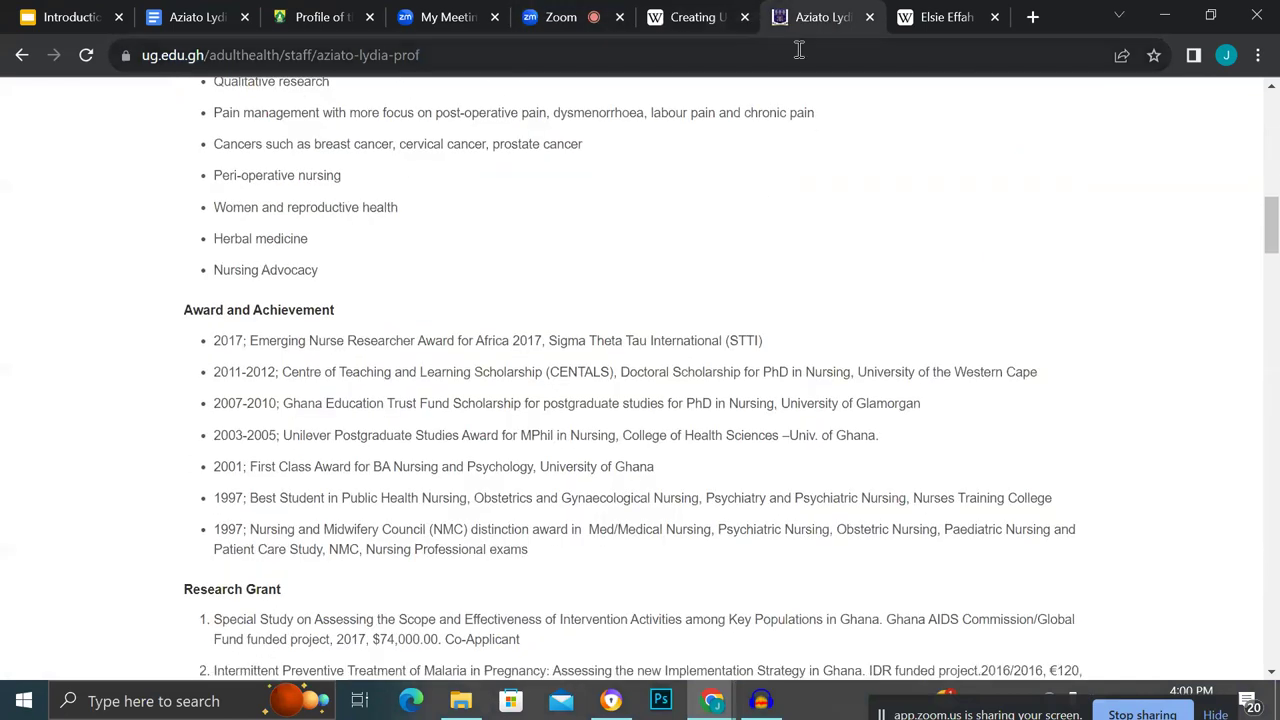
left_click(704, 24)
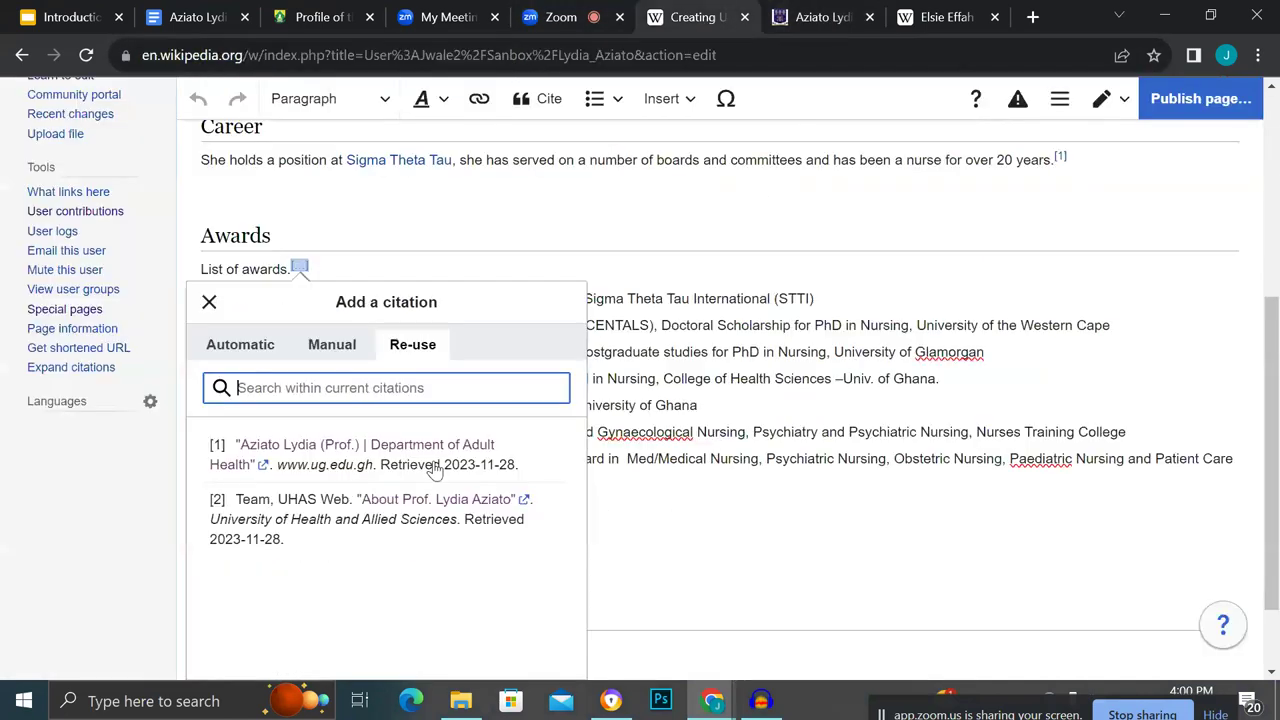
left_click(440, 472)
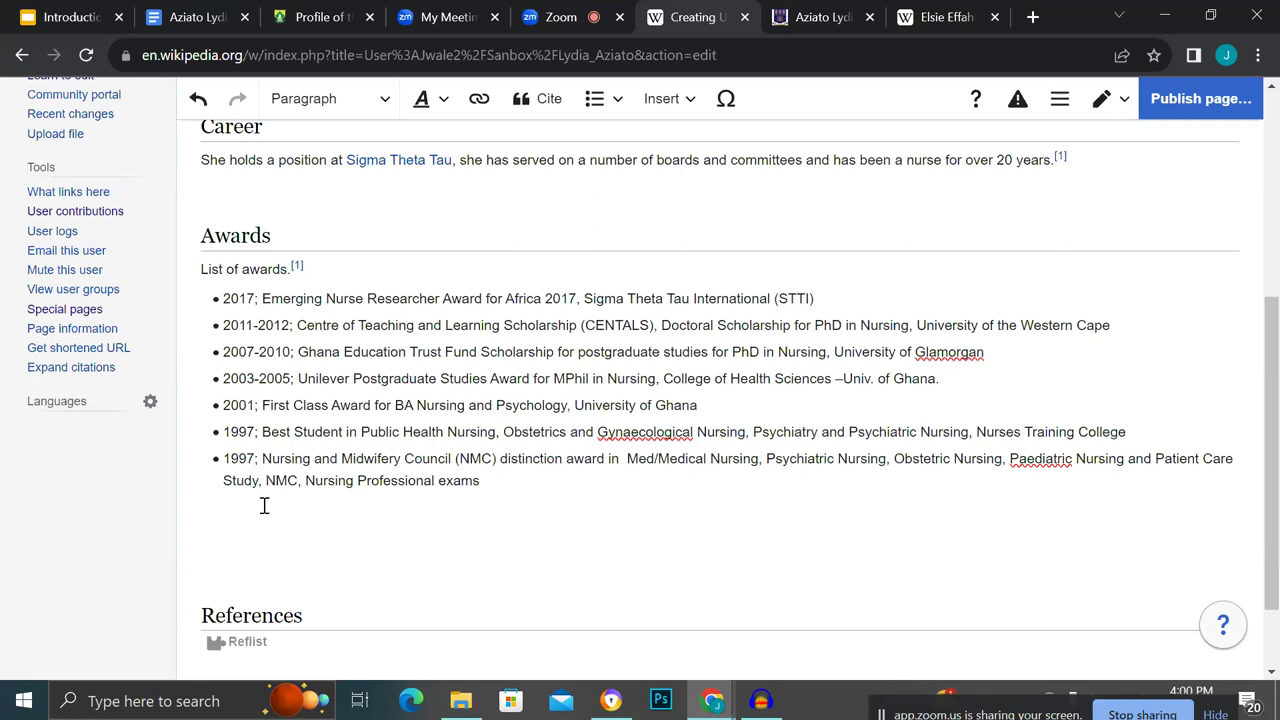
Examine the University of Ghana staff page and the UHAS Vice Chancellor profile for research grants, awards and publications.
left_click(810, 20)
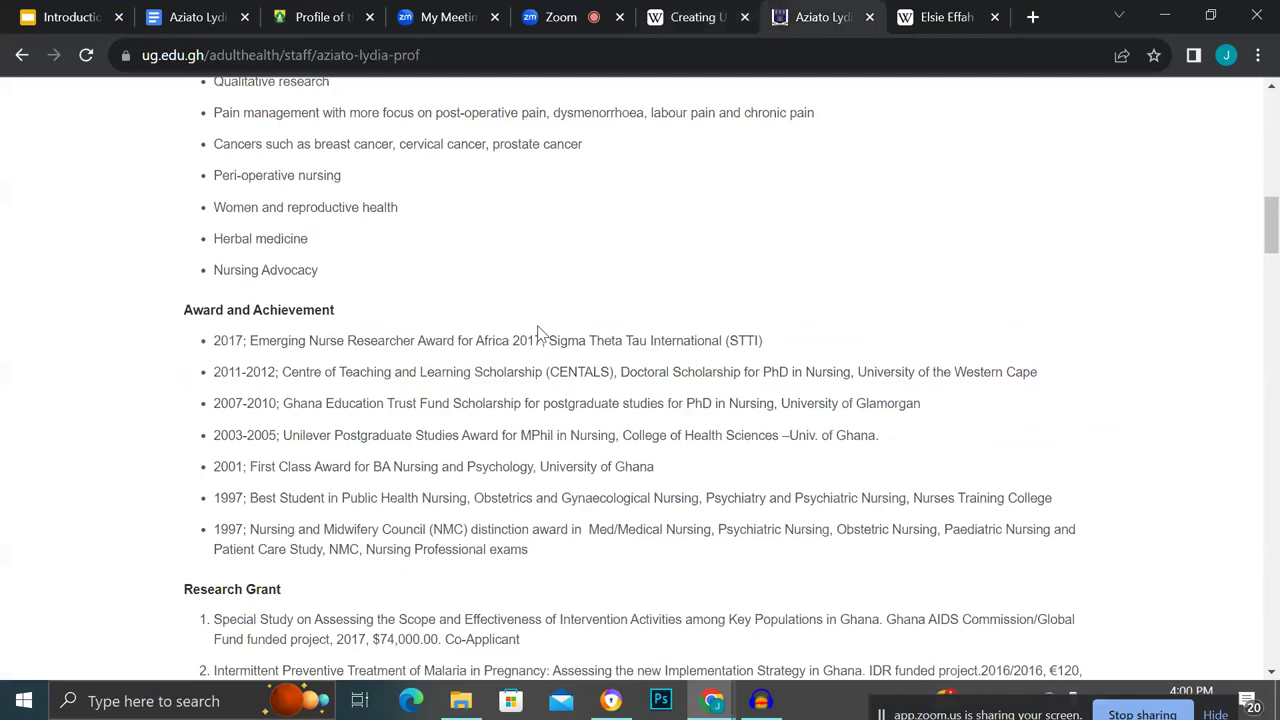
scroll(538, 344, "down", 3)
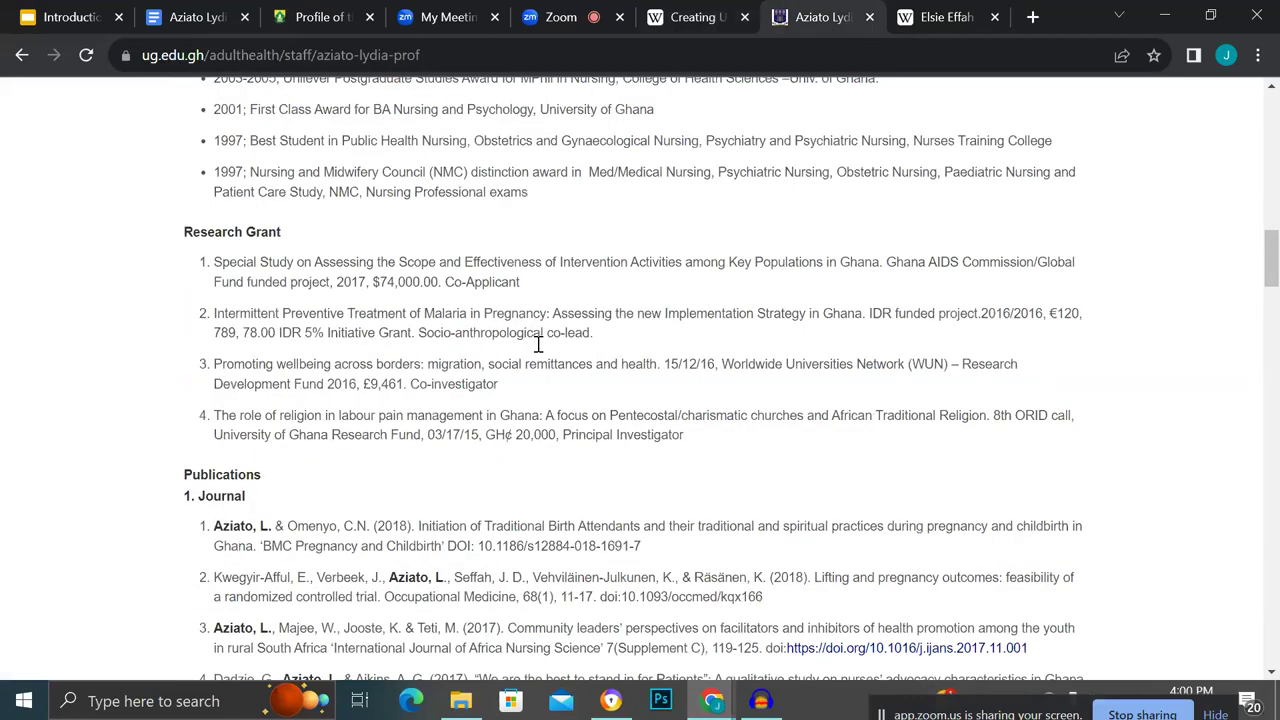
scroll(538, 344, "up", 5)
scroll(538, 344, "down", 3)
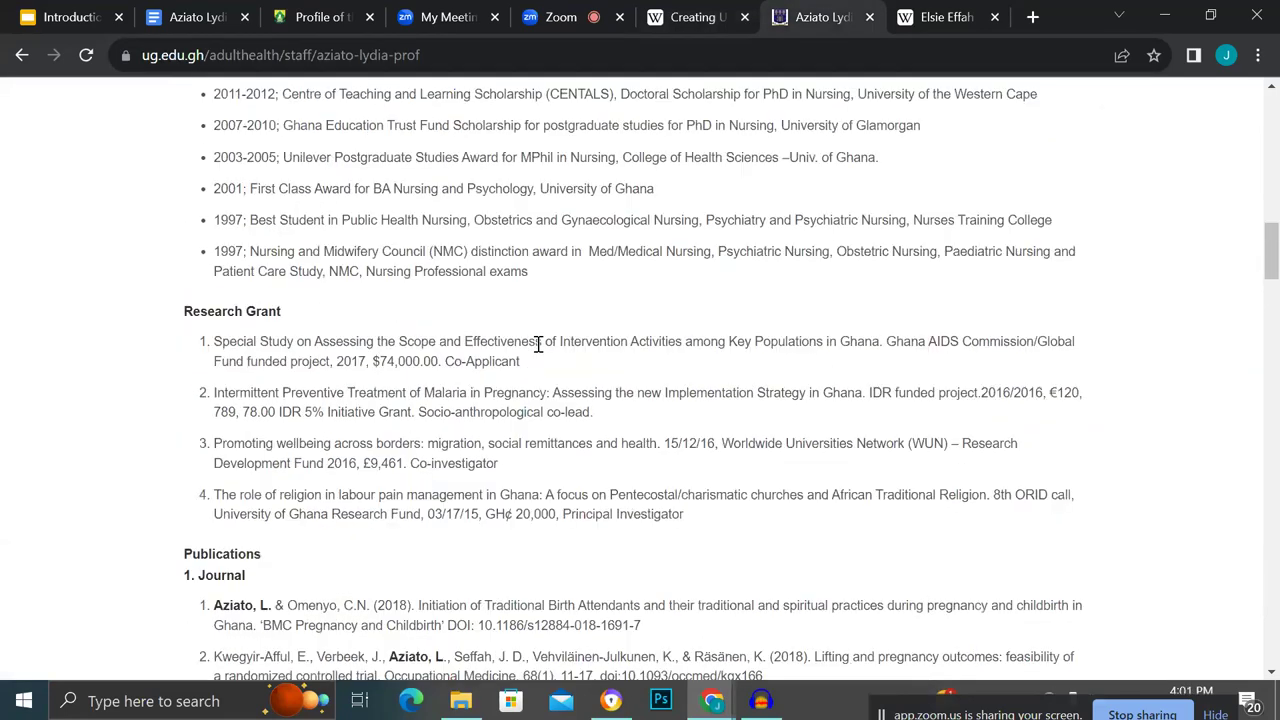
scroll(538, 344, "down", 1)
scroll(538, 344, "up", 3)
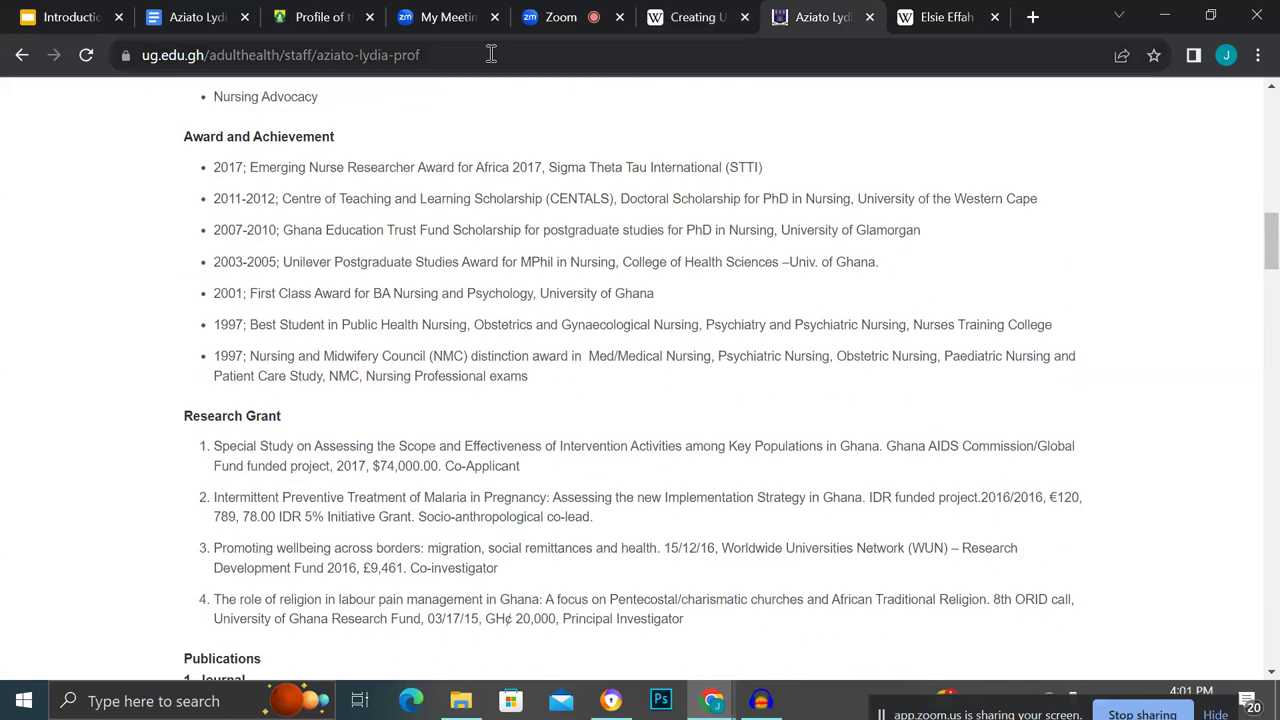
mouse_move(308, 29)
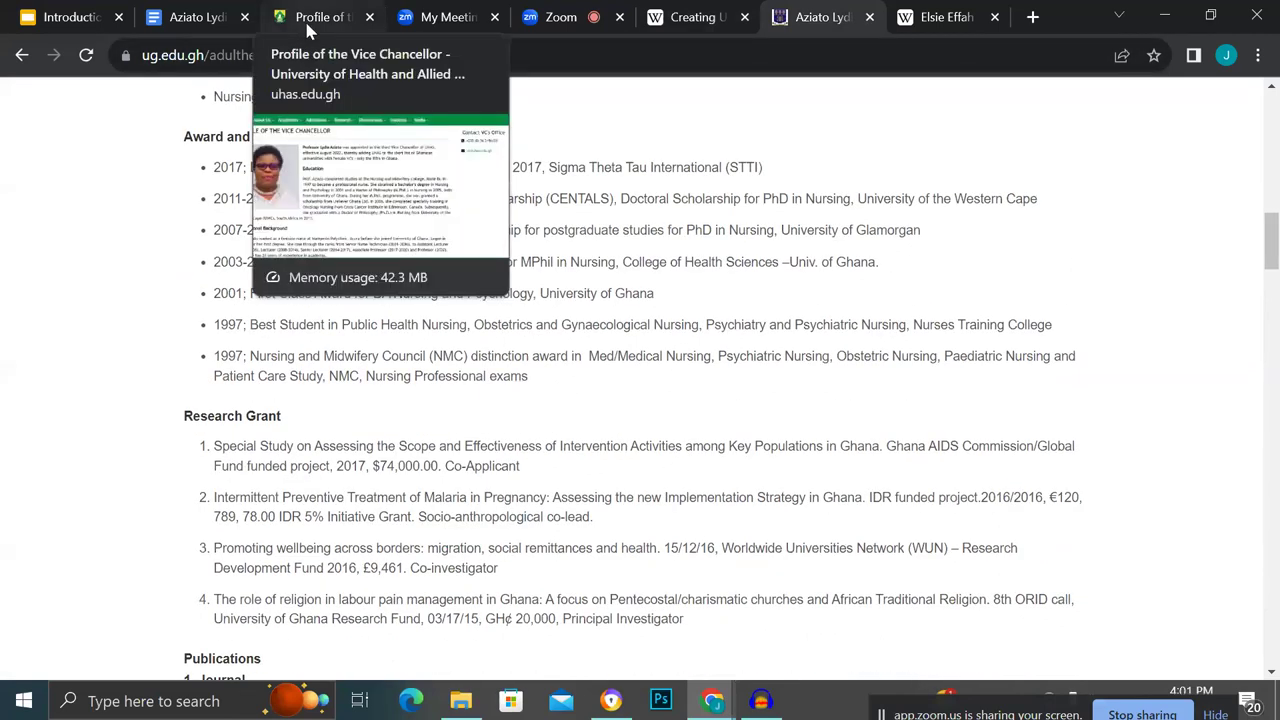
left_click(318, 20)
scroll(364, 369, "down", 5)
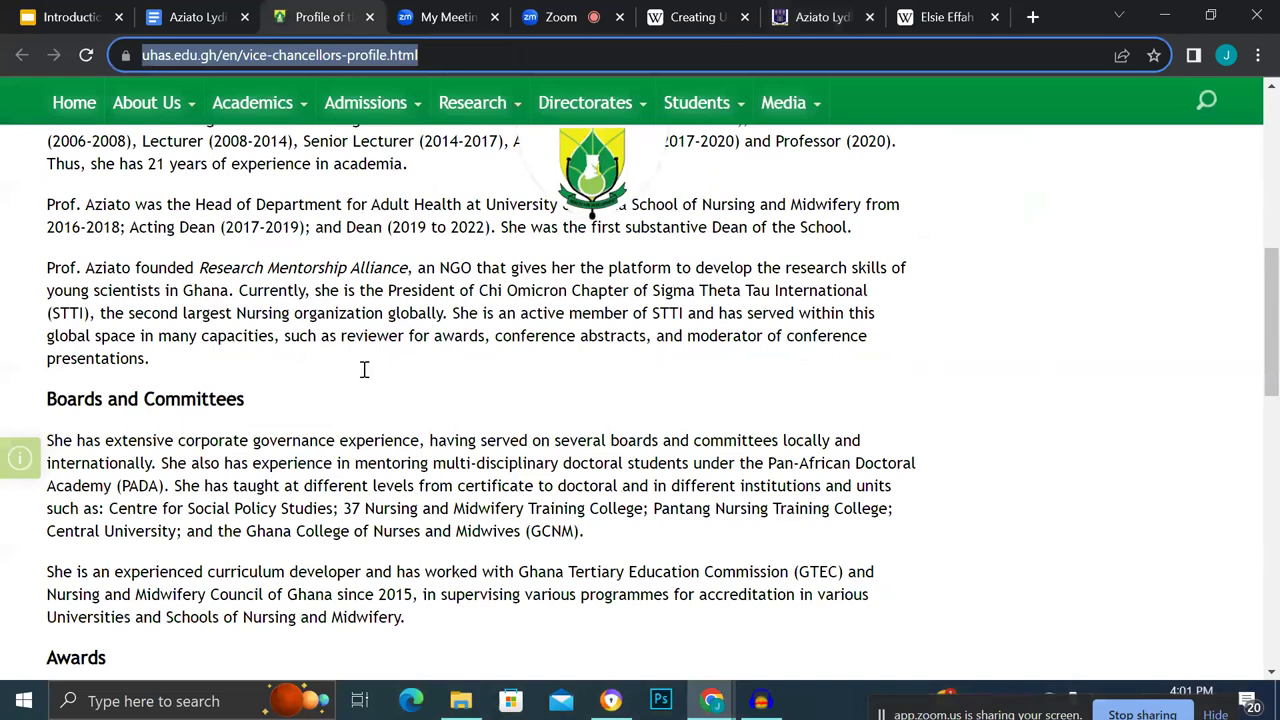
scroll(364, 369, "down", 7)
scroll(364, 369, "up", 2)
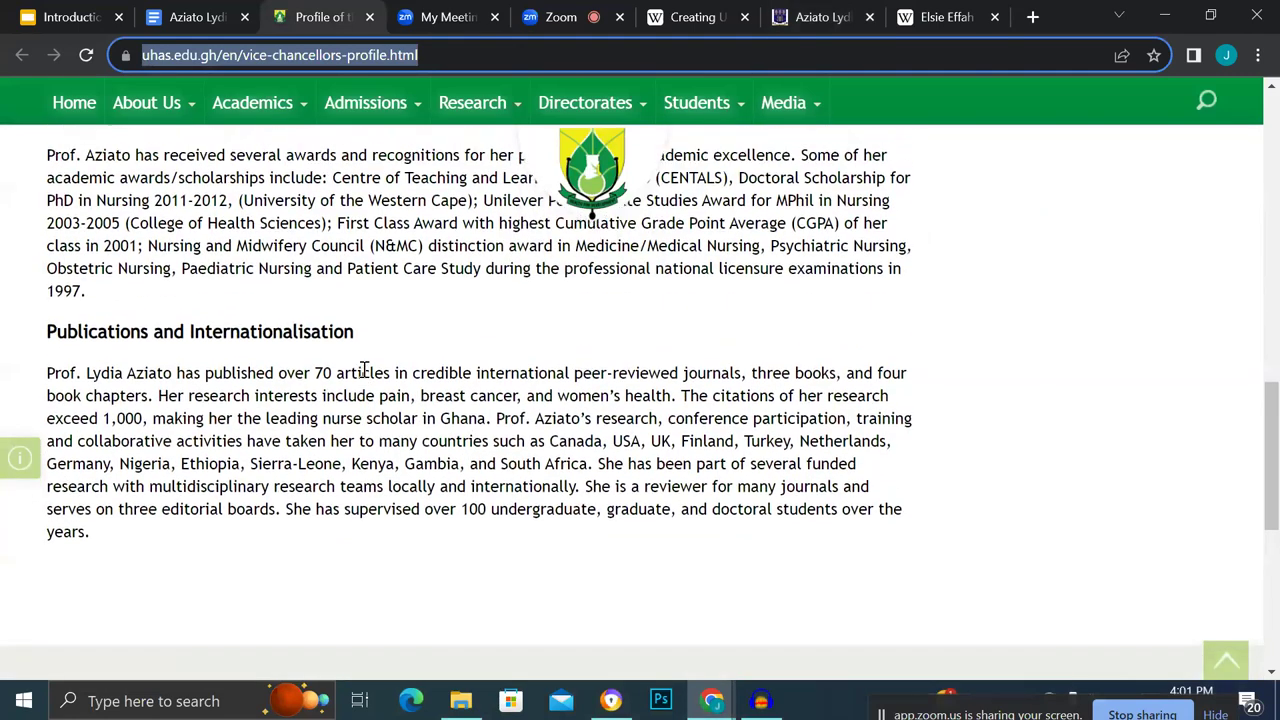
scroll(364, 369, "up", 1)
left_click(425, 20)
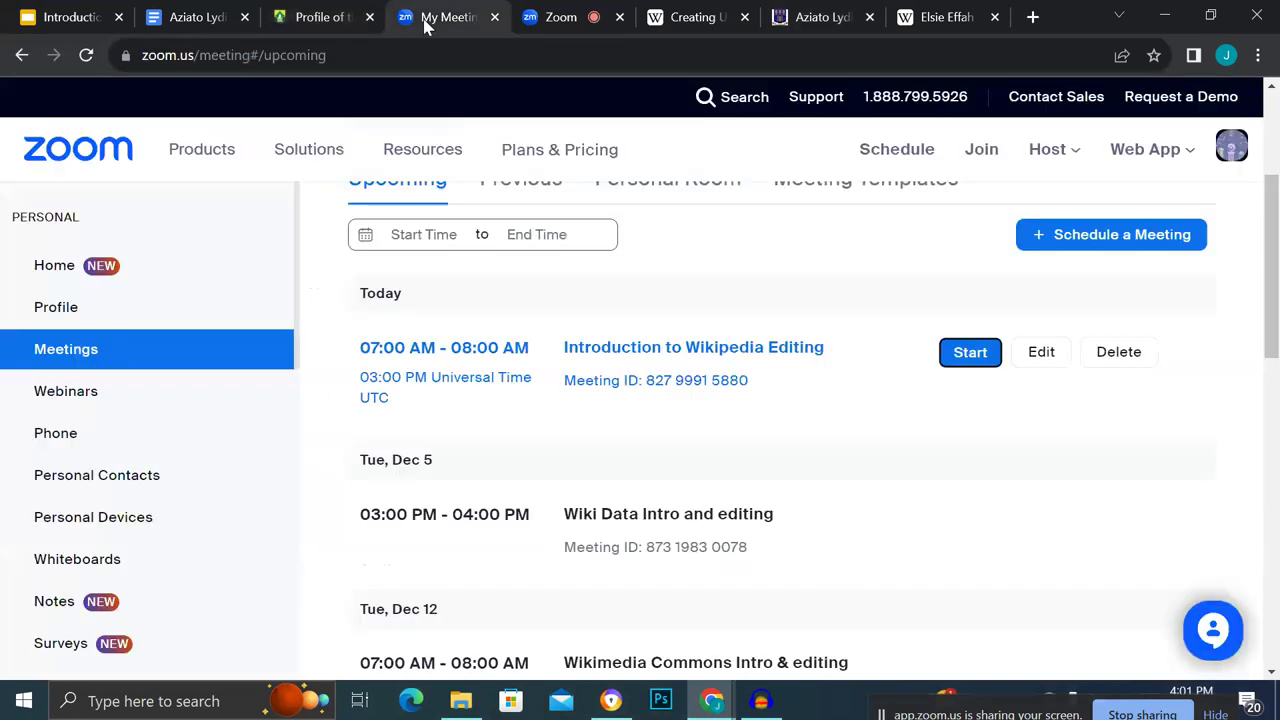
left_click(323, 20)
Copy the first title under Research in the Google Docs draft, "Labour pain experiences and perceptions: a qualitative study among post-partum women in Ghana".
left_click(195, 17)
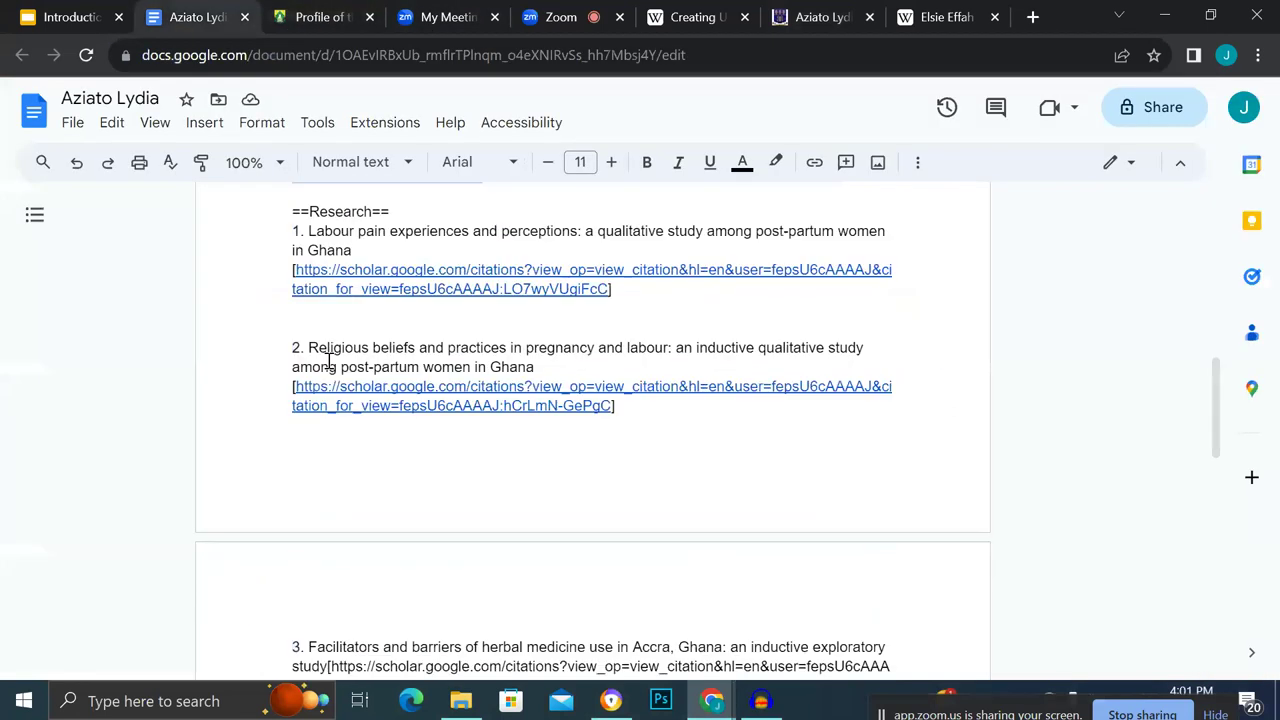
scroll(329, 360, "up", 5)
scroll(329, 362, "down", 4)
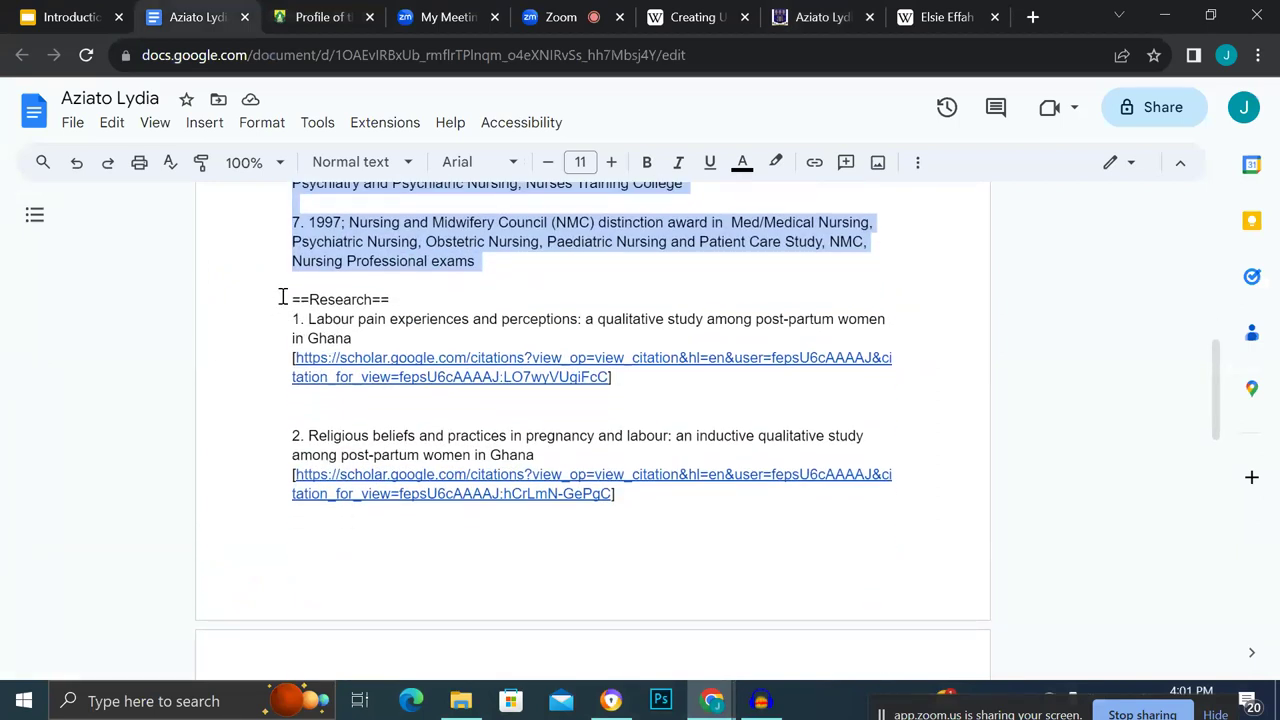
triple_click(284, 298)
left_click_drag(284, 340, 297, 403)
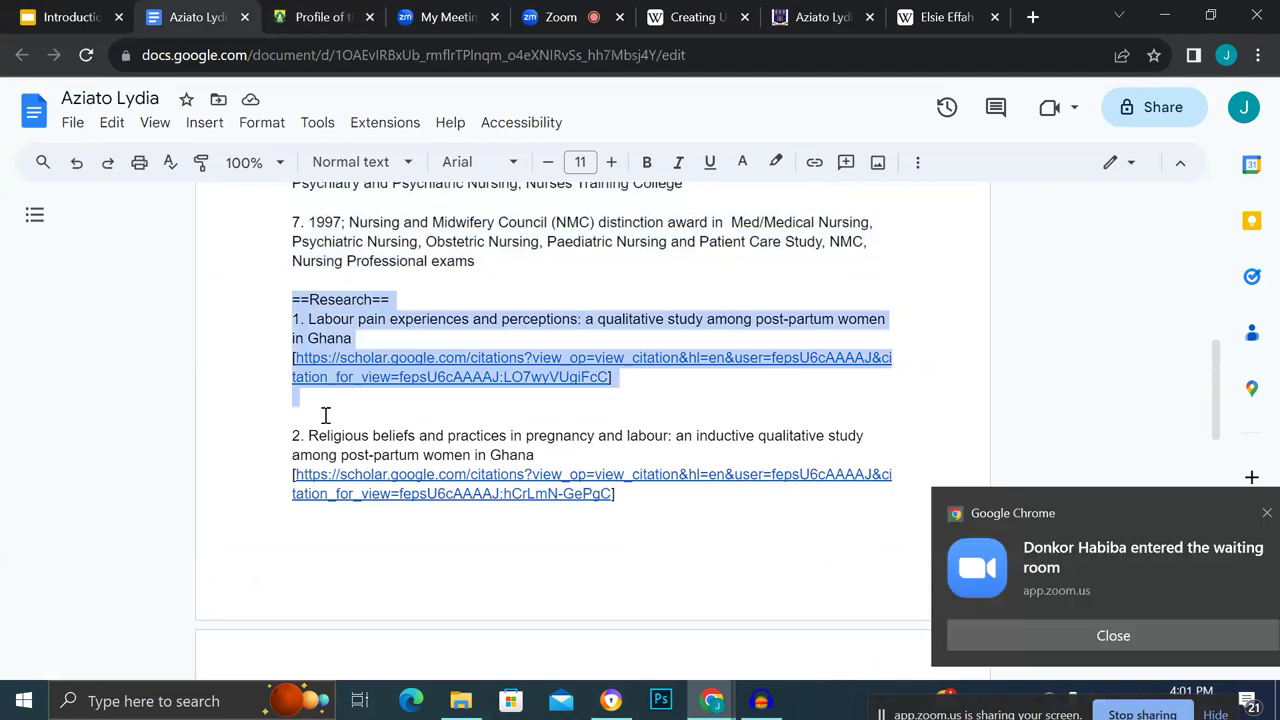
left_click(297, 405)
left_click_drag(285, 326, 381, 338)
key("ctrl+c")
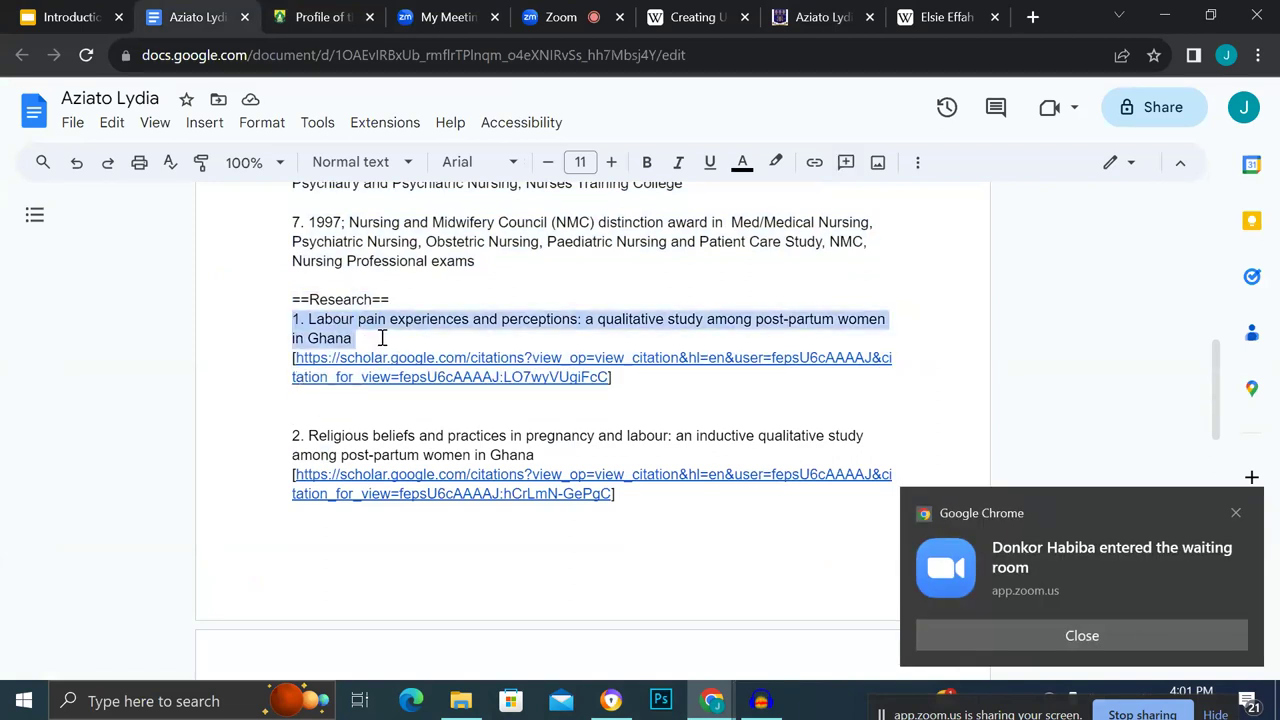
Add a "Research" section heading between the award list and References in the Wikipedia sandbox draft.
left_click(688, 18)
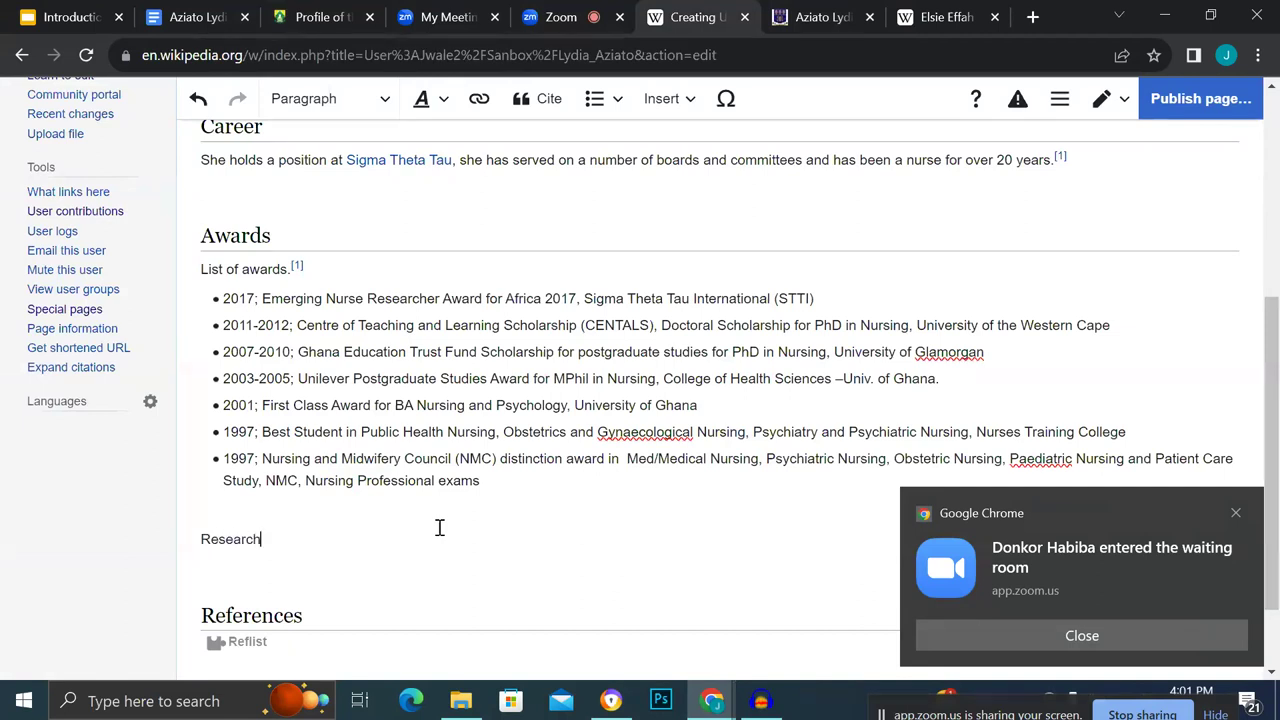
left_click(350, 104)
left_click(344, 142)
type("rch")
left_click(342, 102)
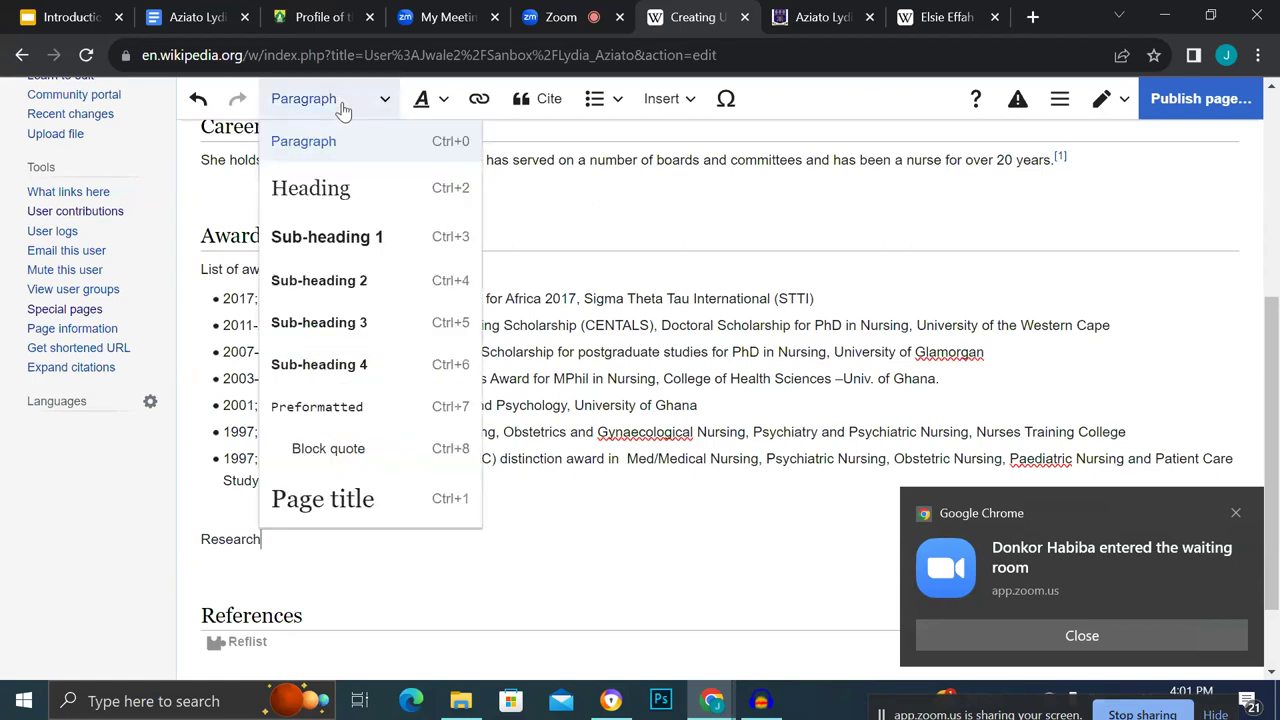
left_click(330, 187)
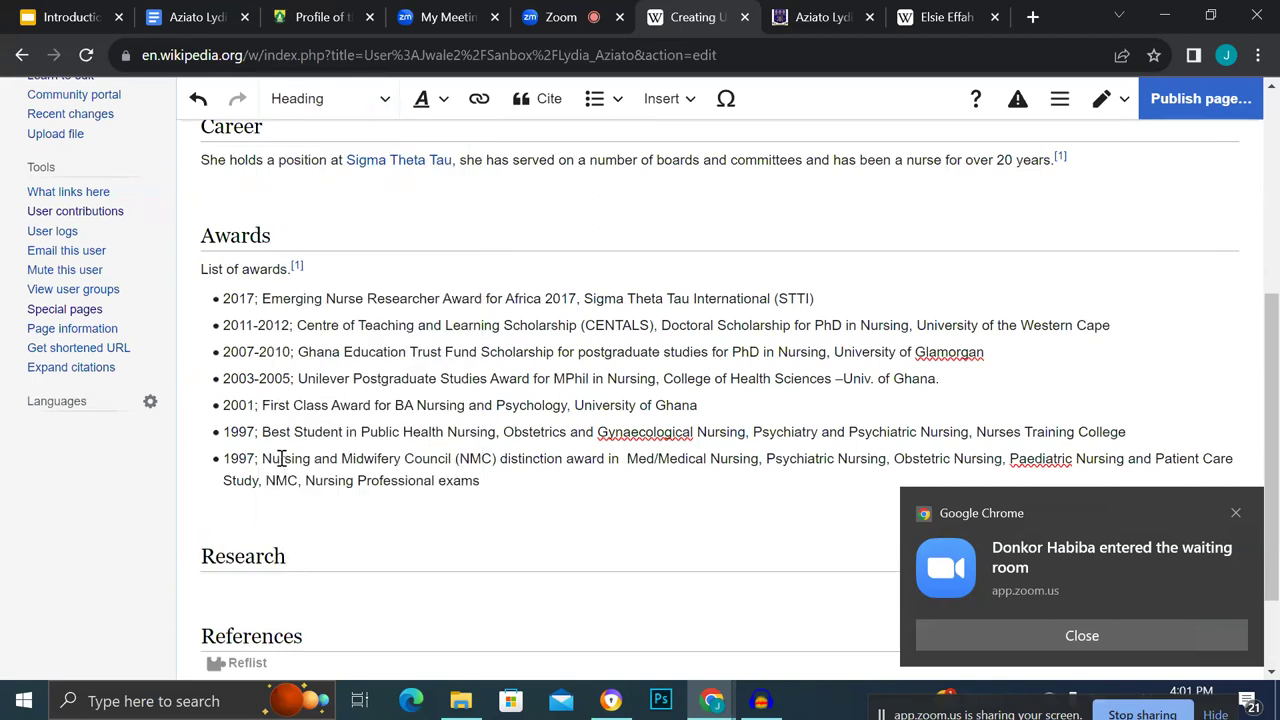
Paste the copied labour pain study title under Research, remove its leading number and format it as a bullet point.
key("Return")
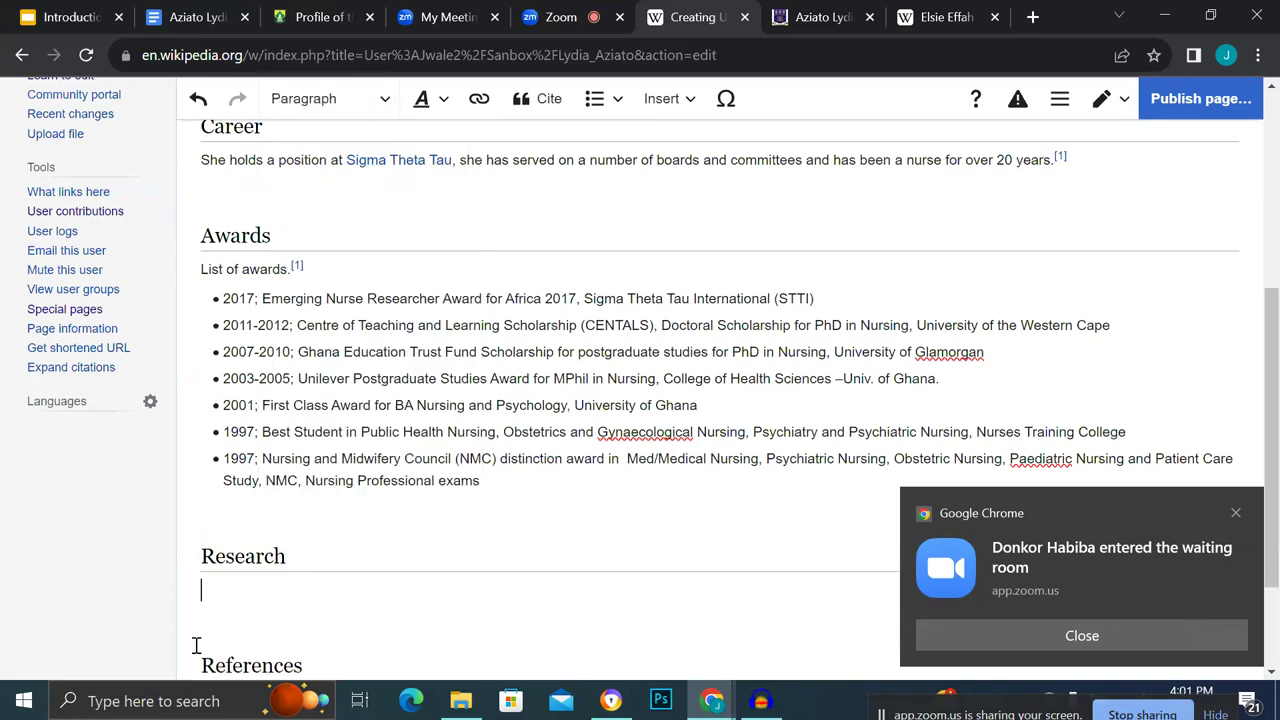
key("ctrl+v")
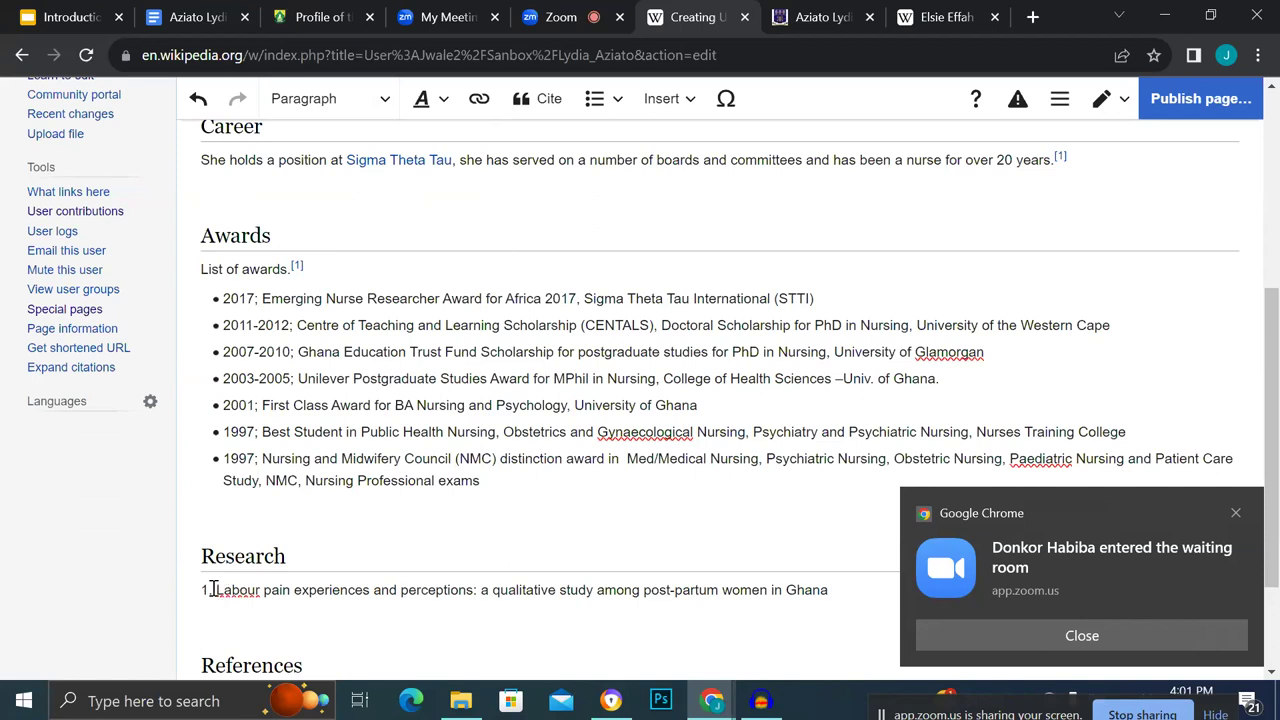
left_click(211, 588)
key("BackSpace")
key("BackSpace")
key("BackSpace")
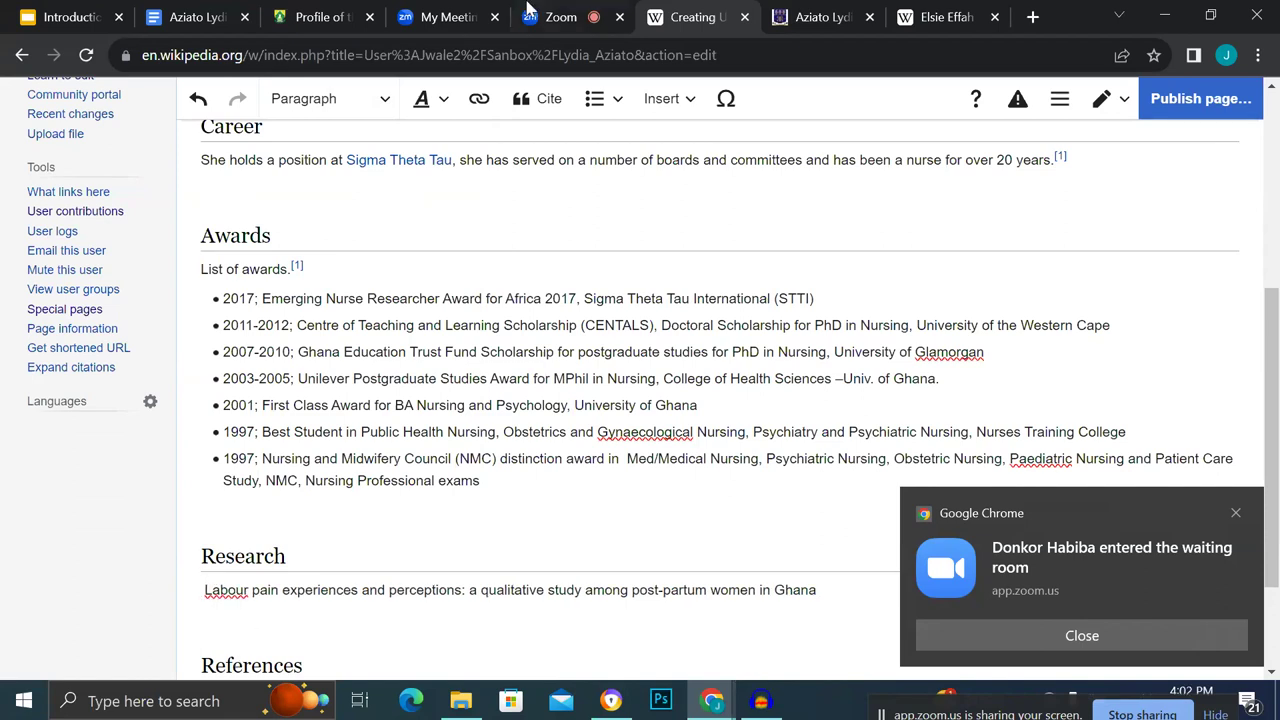
left_click(598, 99)
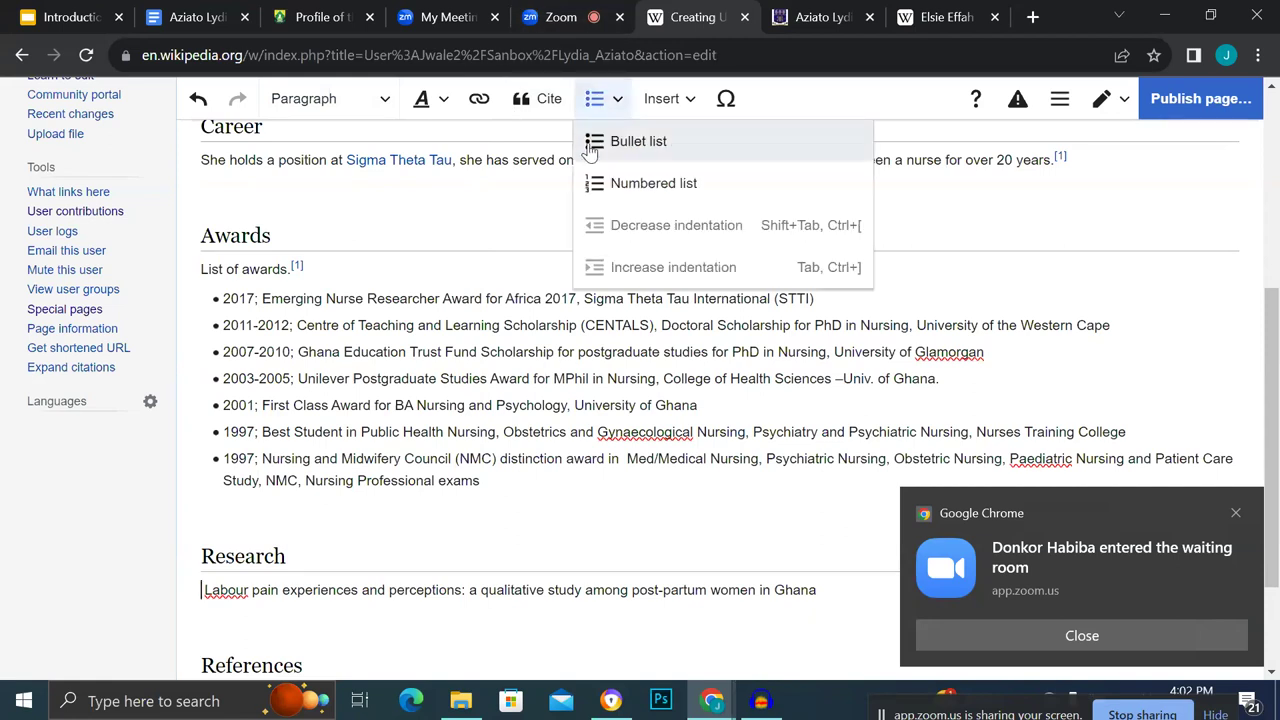
left_click(590, 152)
scroll(594, 358, "down", 2)
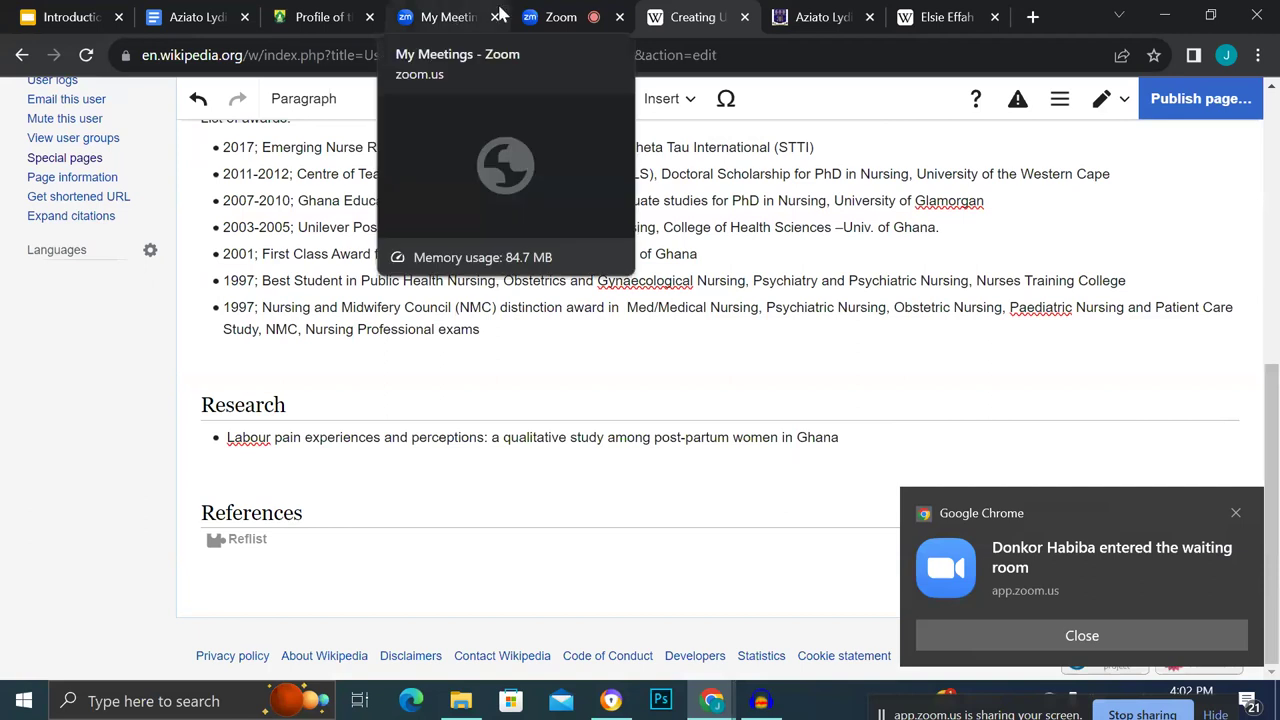
Copy the labour pain study's Google Scholar link from the Google Docs draft and open it in a new browser tab.
left_click(192, 17)
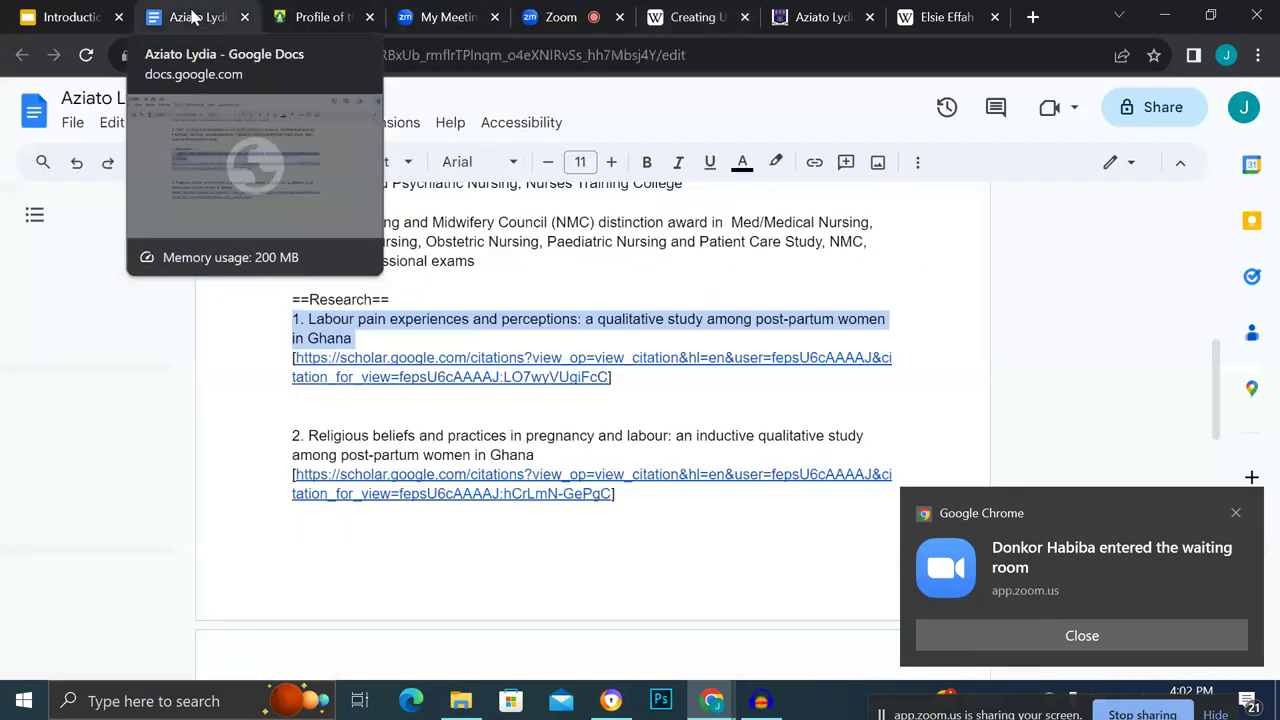
left_click(495, 380)
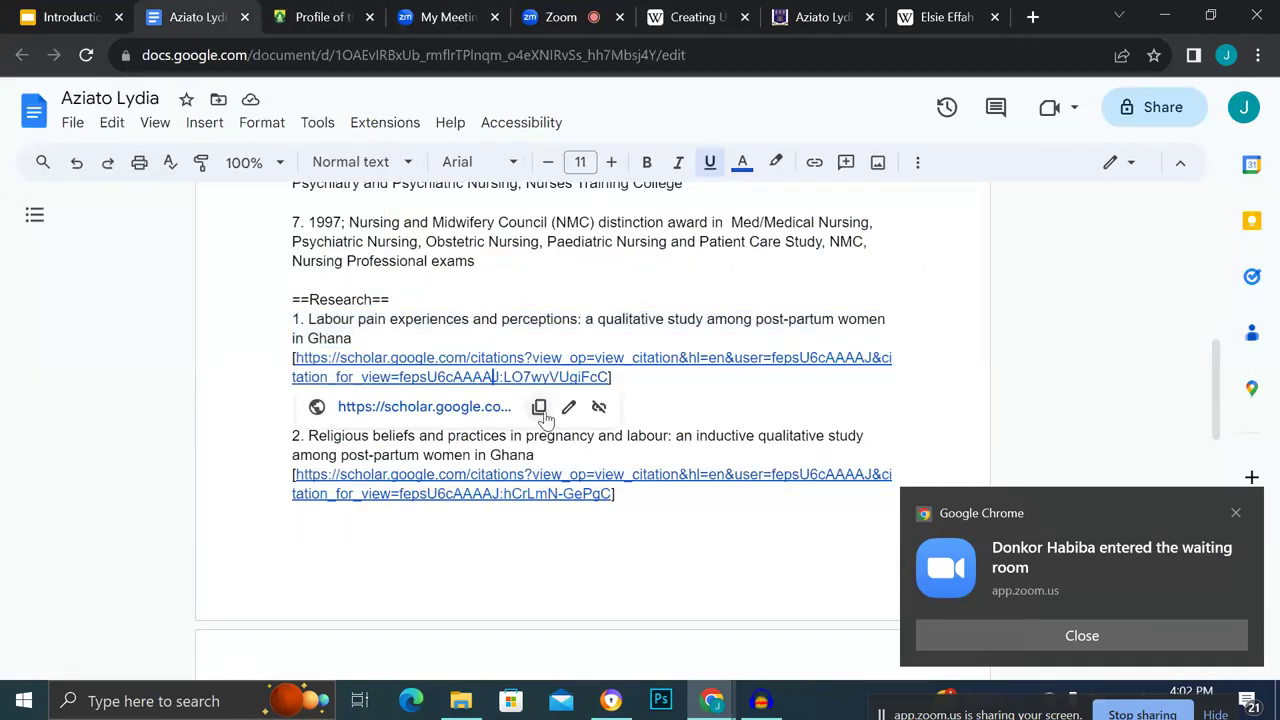
left_click(539, 408)
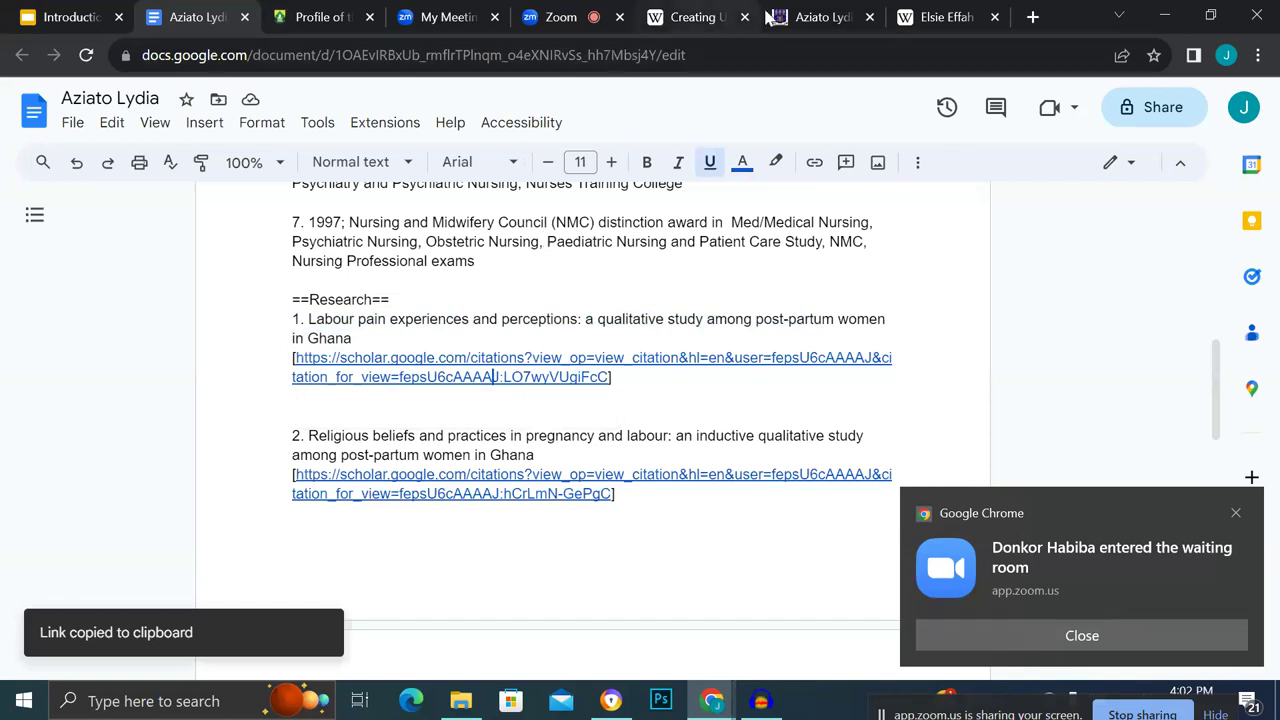
left_click(1034, 18)
key("ctrl+v")
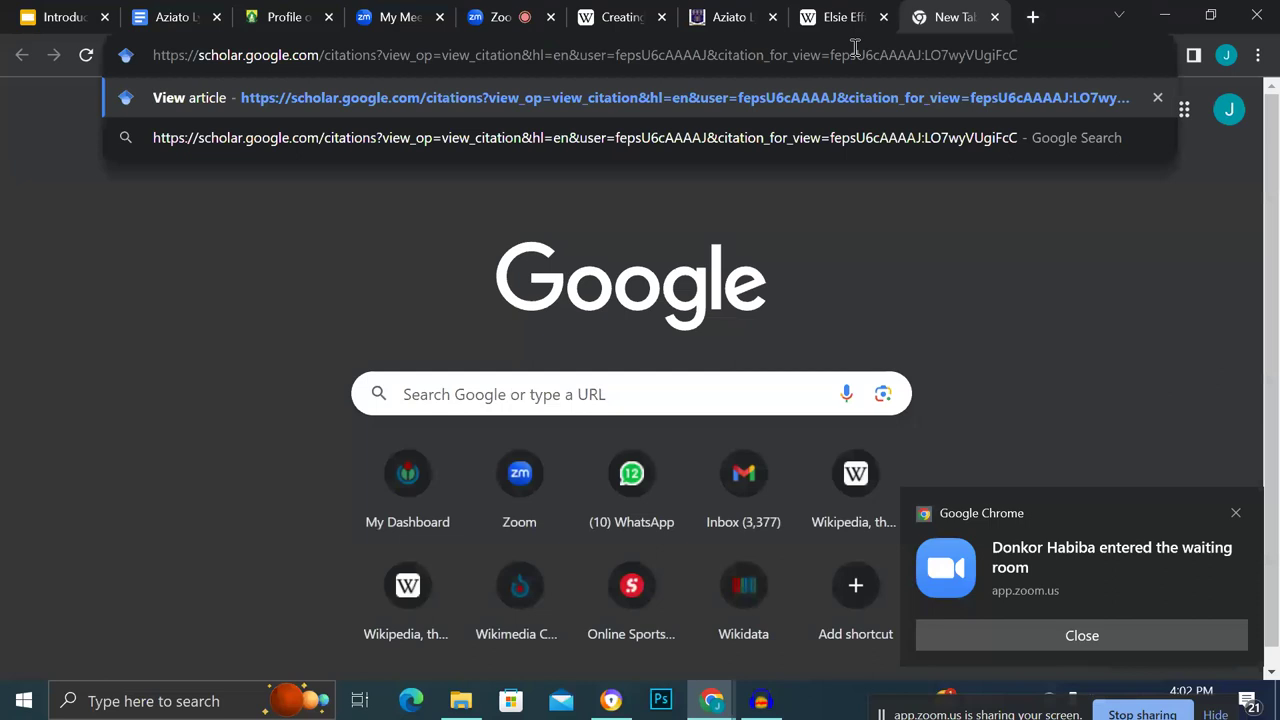
Open the labour pain study's Google Scholar page and look over its article details.
key("Return")
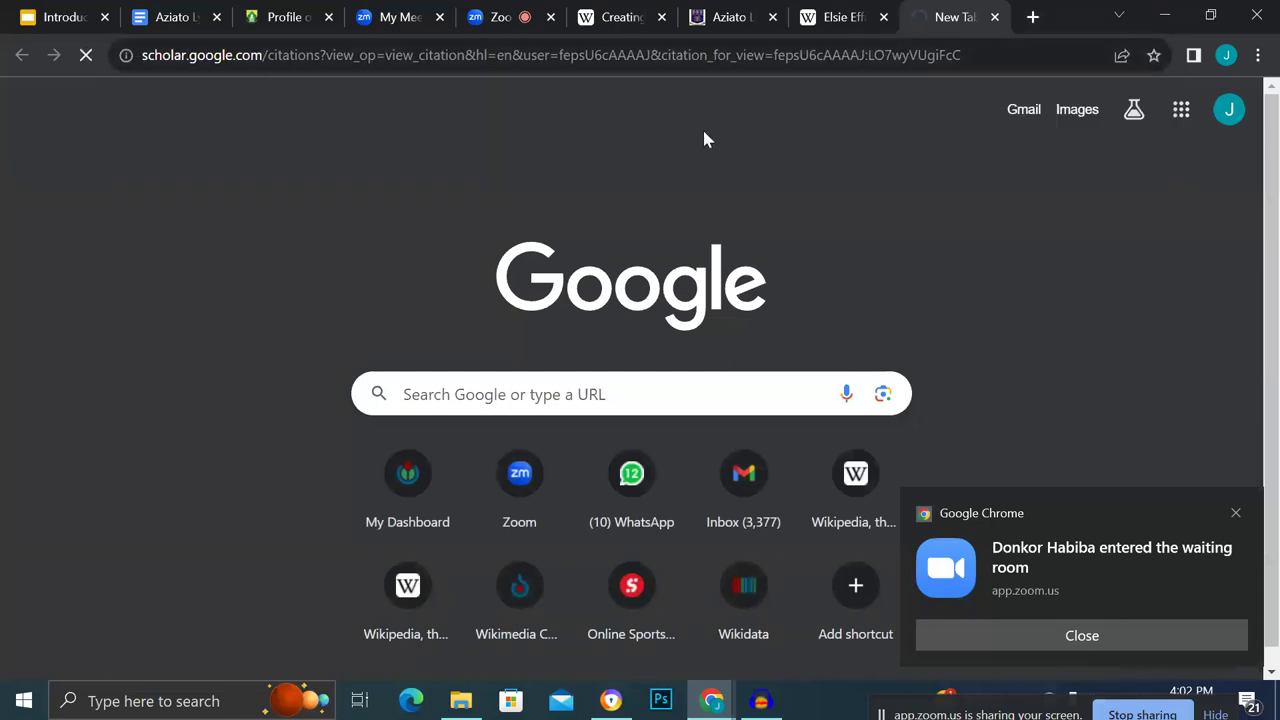
scroll(700, 246, "down", 3)
scroll(700, 246, "up", 3)
scroll(699, 246, "down", 2)
scroll(699, 246, "up", 2)
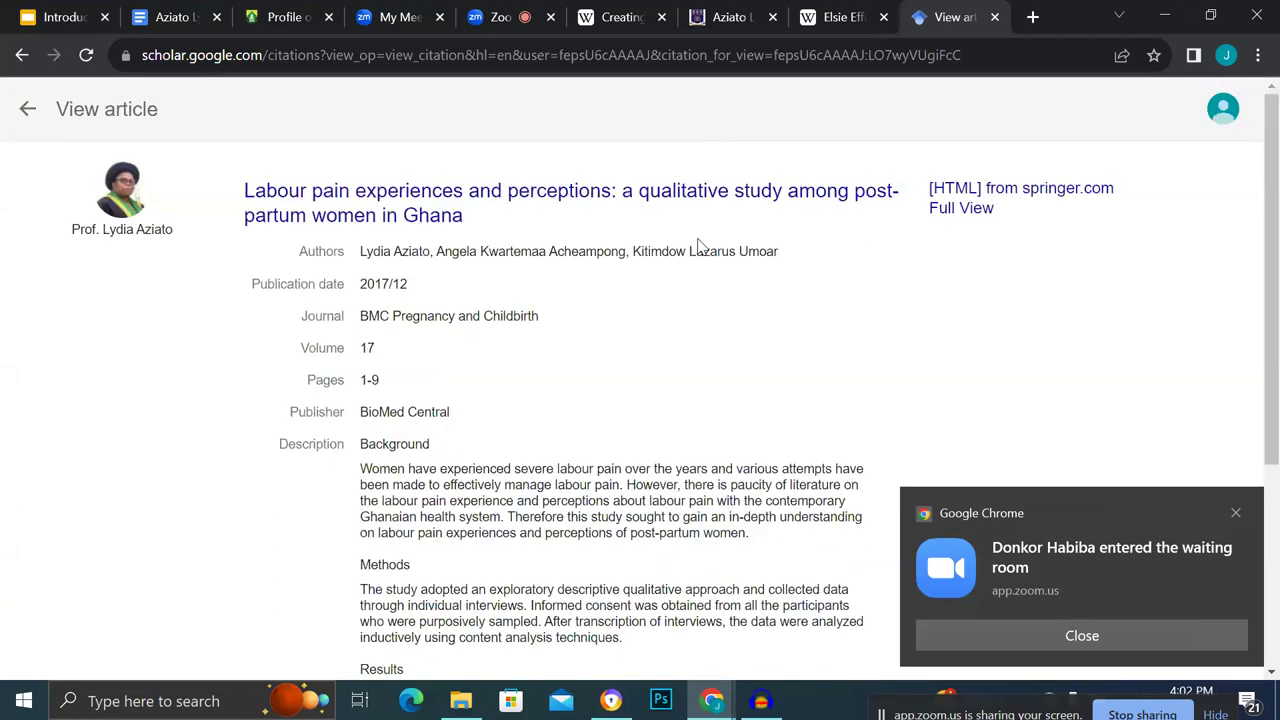
Add an automatically generated citation to the labour pain study bullet under Research in the Wikipedia draft, using its Google Scholar URL.
left_click(722, 25)
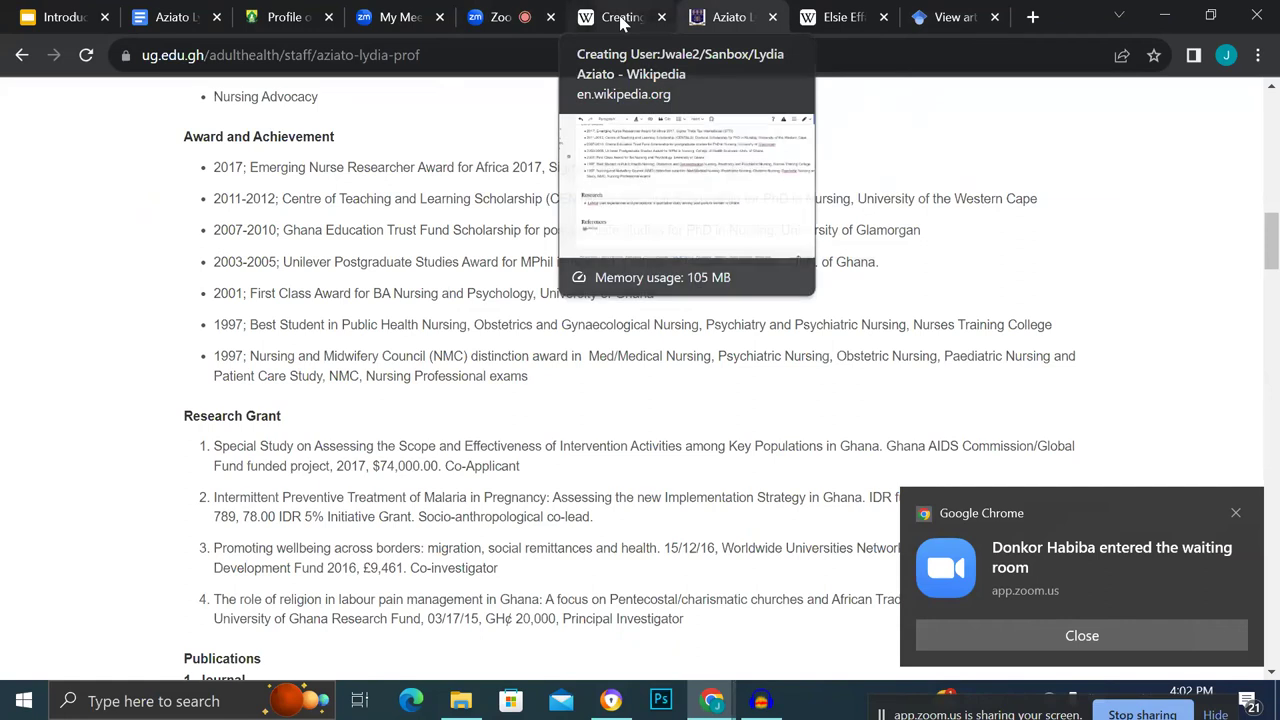
left_click(622, 22)
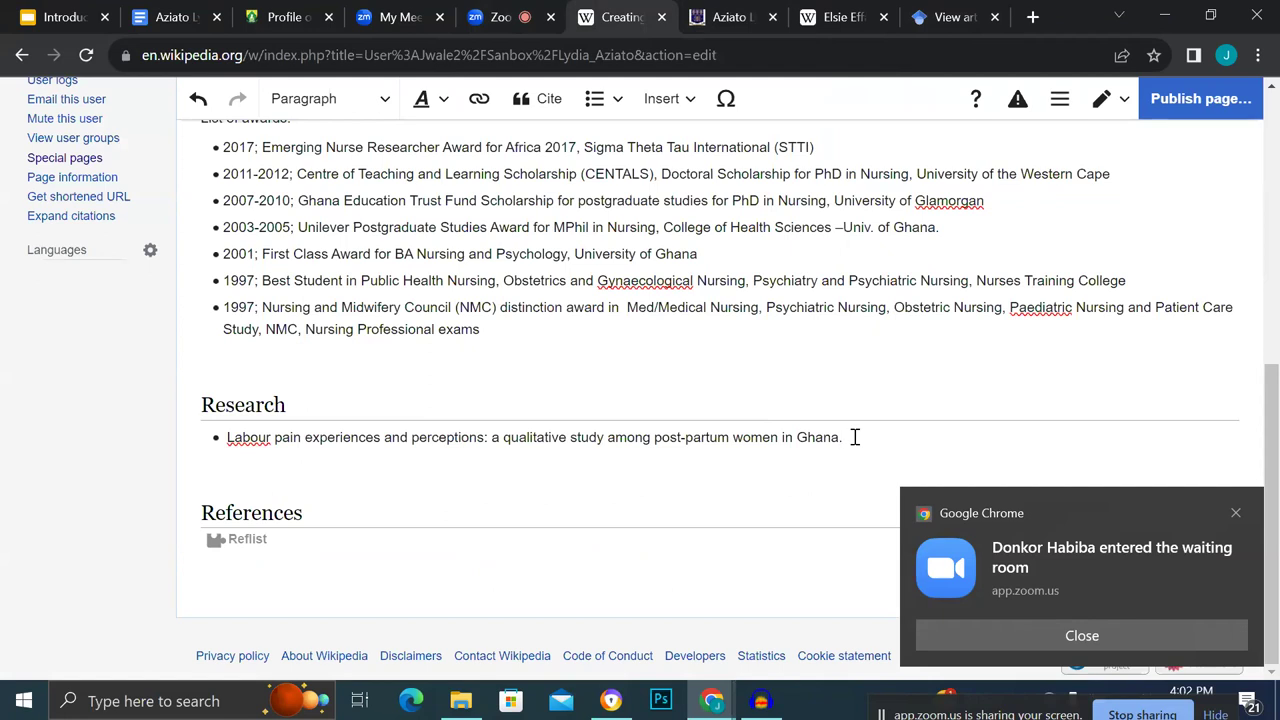
left_click(535, 98)
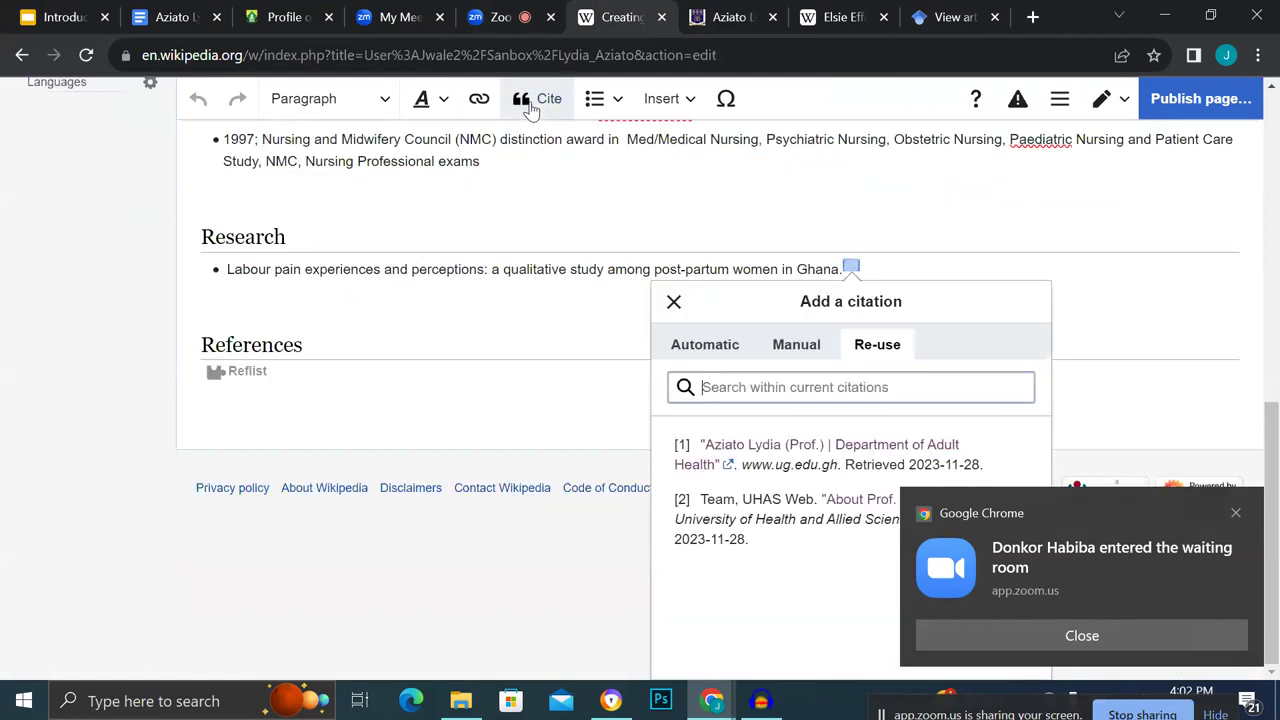
left_click(705, 344)
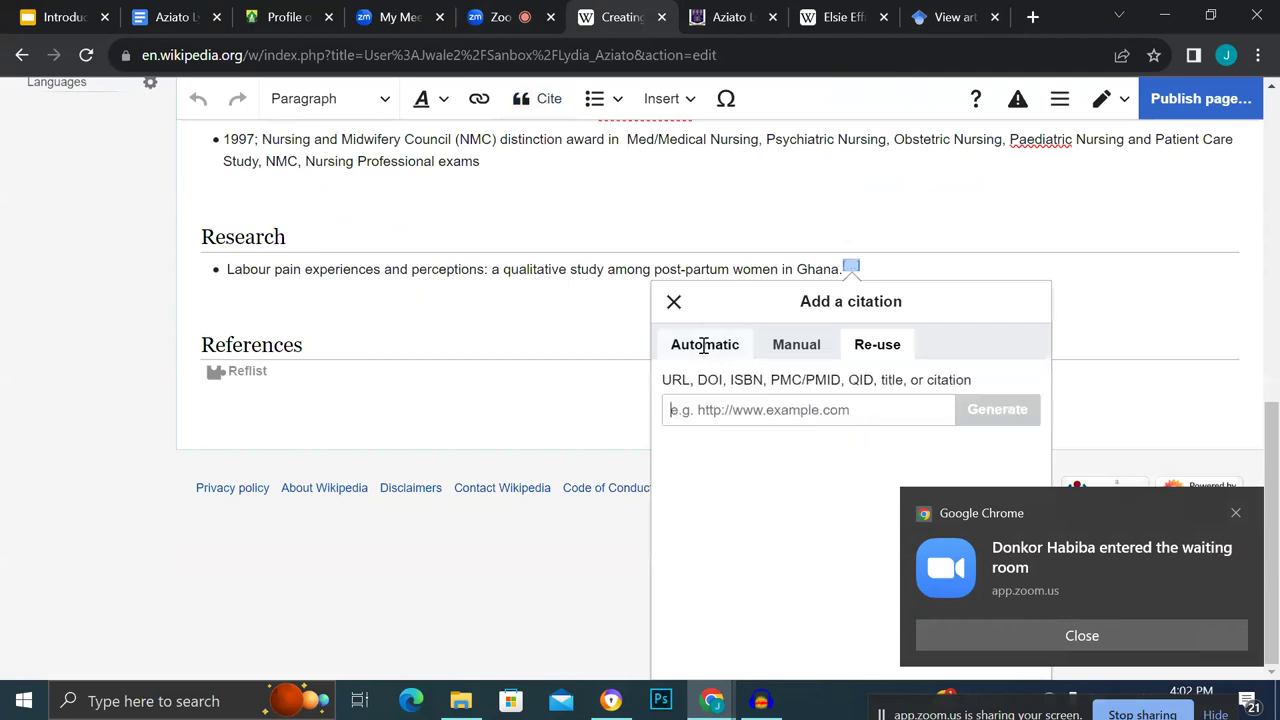
key("ctrl+v")
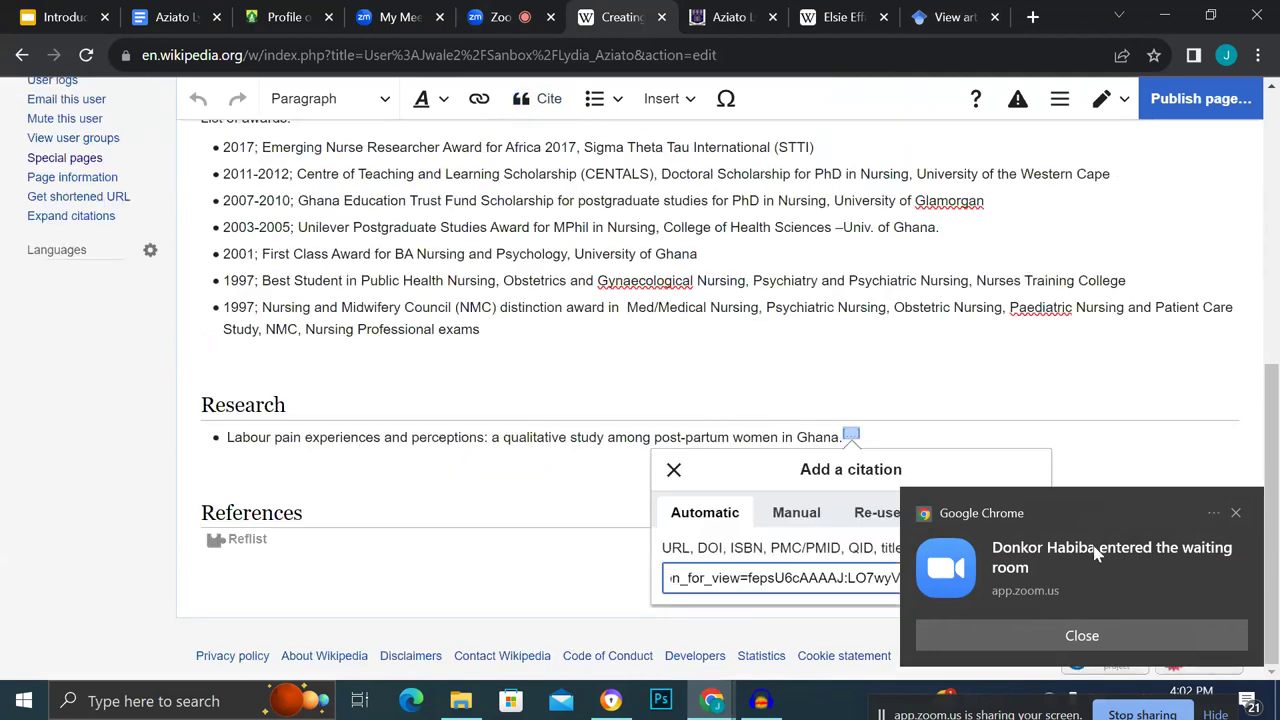
left_click(1237, 515)
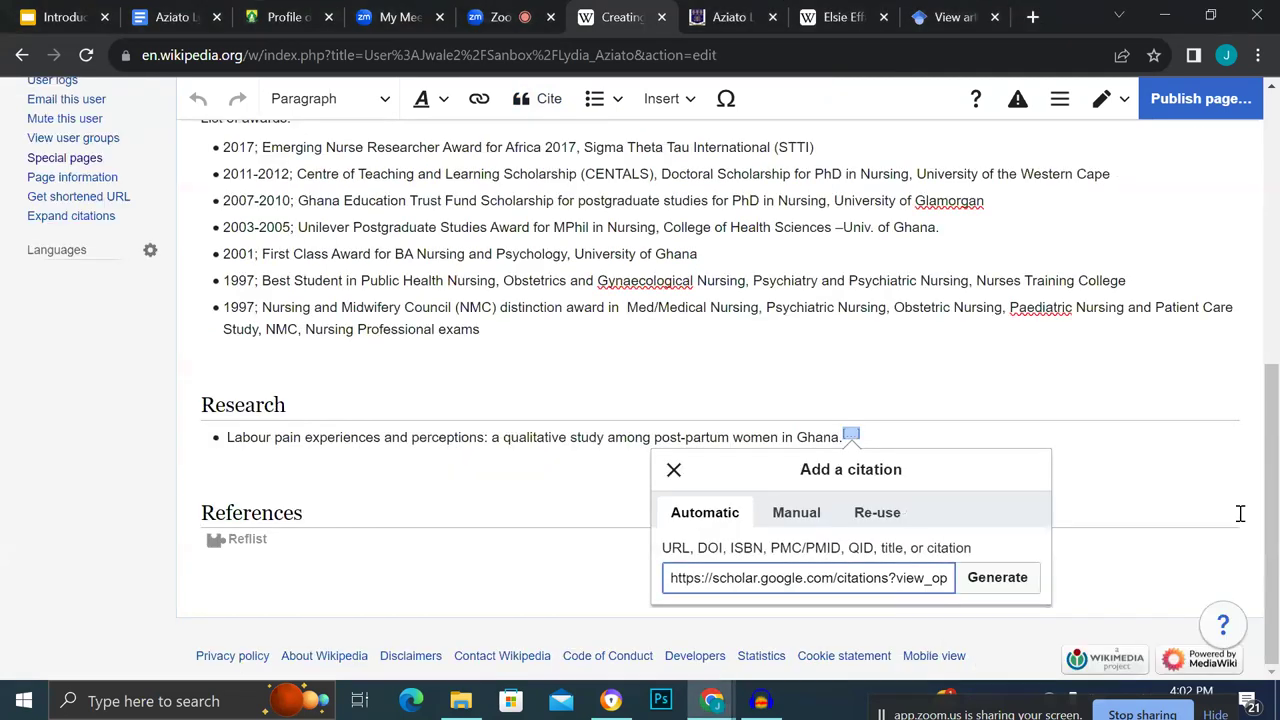
left_click(1008, 586)
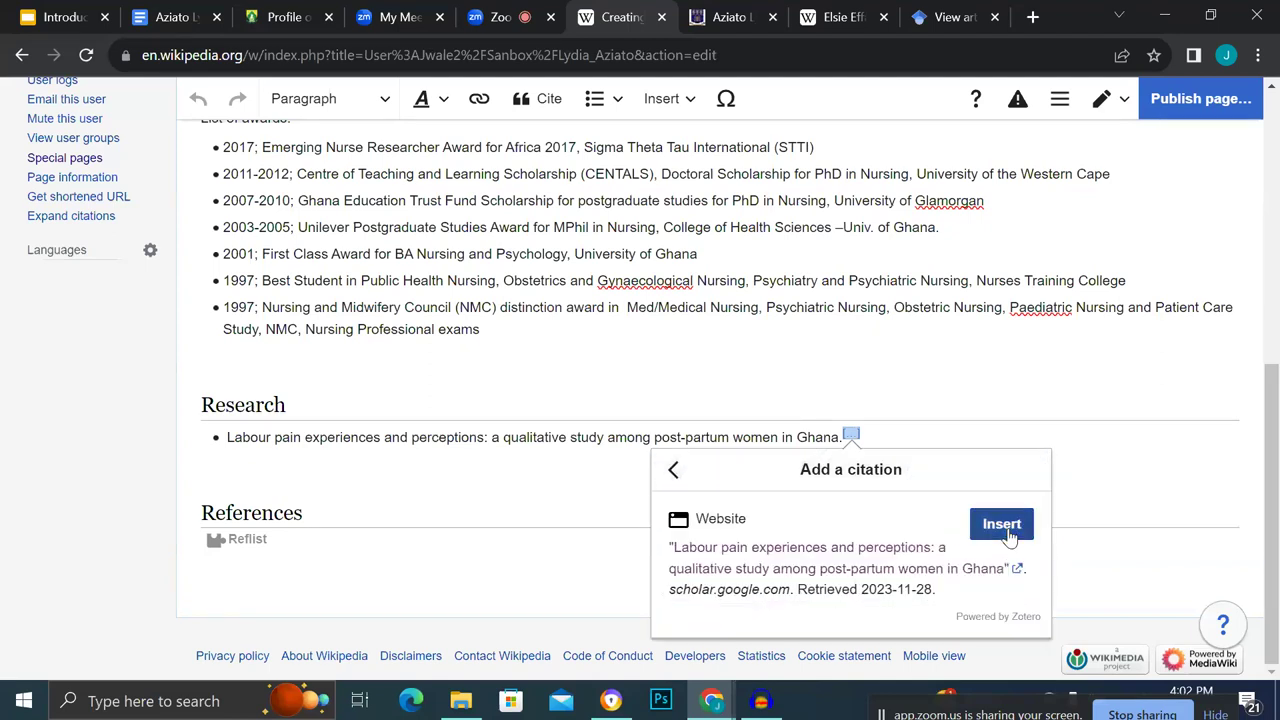
left_click(1004, 530)
Add a second Research bullet, "Religious beliefs and practices in pregnancy and labour: an inductive qualitative study among post-partum women in Ghana.", from the Google Docs notes.
left_click(967, 432)
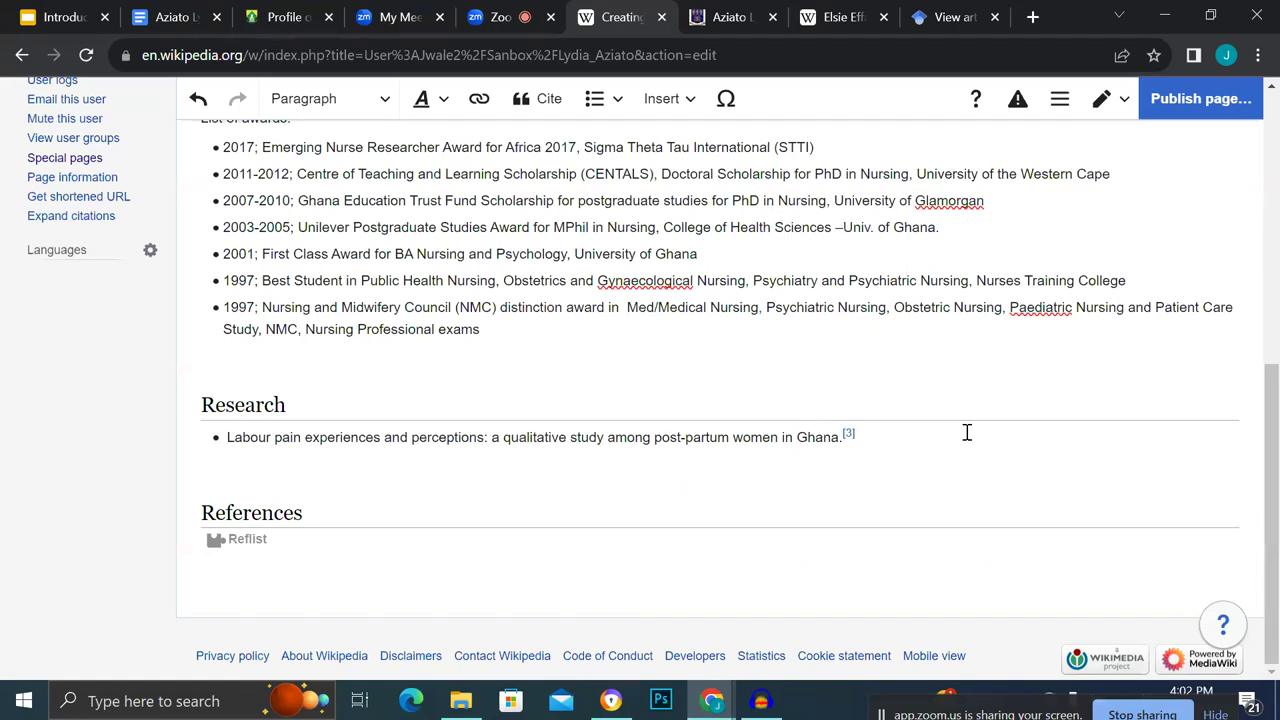
key("Return")
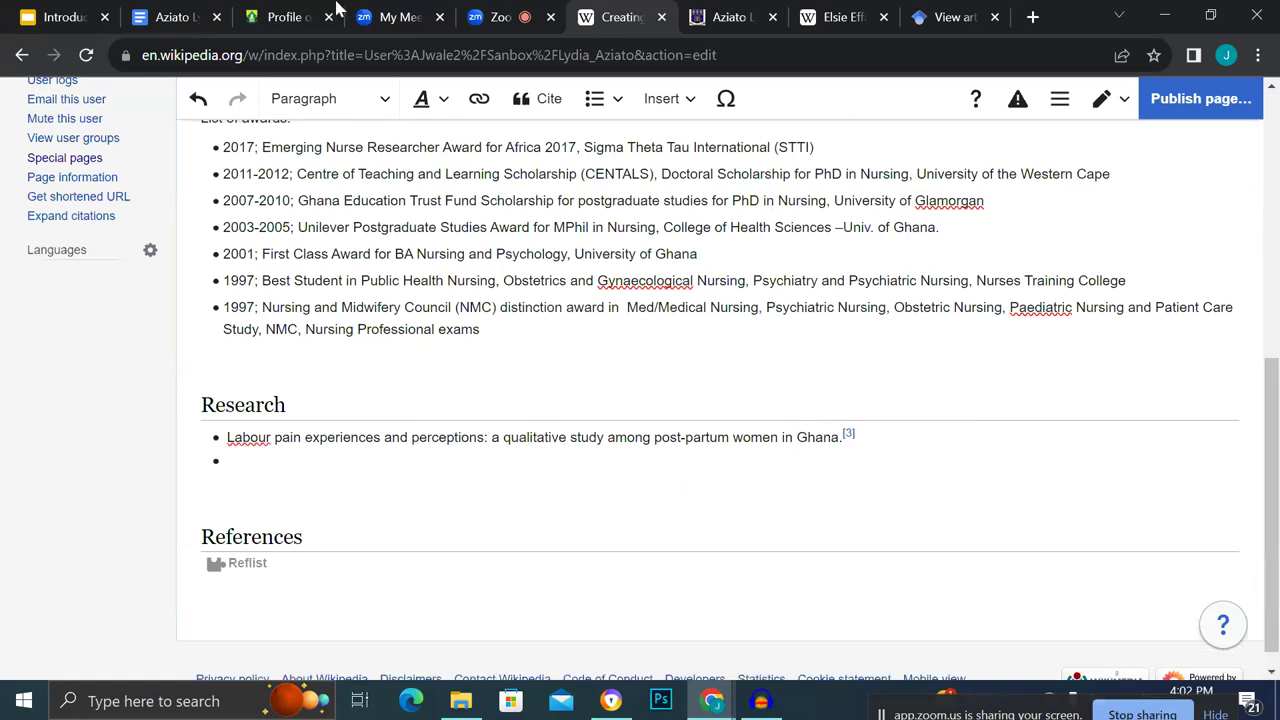
left_click(165, 20)
left_click_drag(307, 376, 545, 393)
key("ctrl+c")
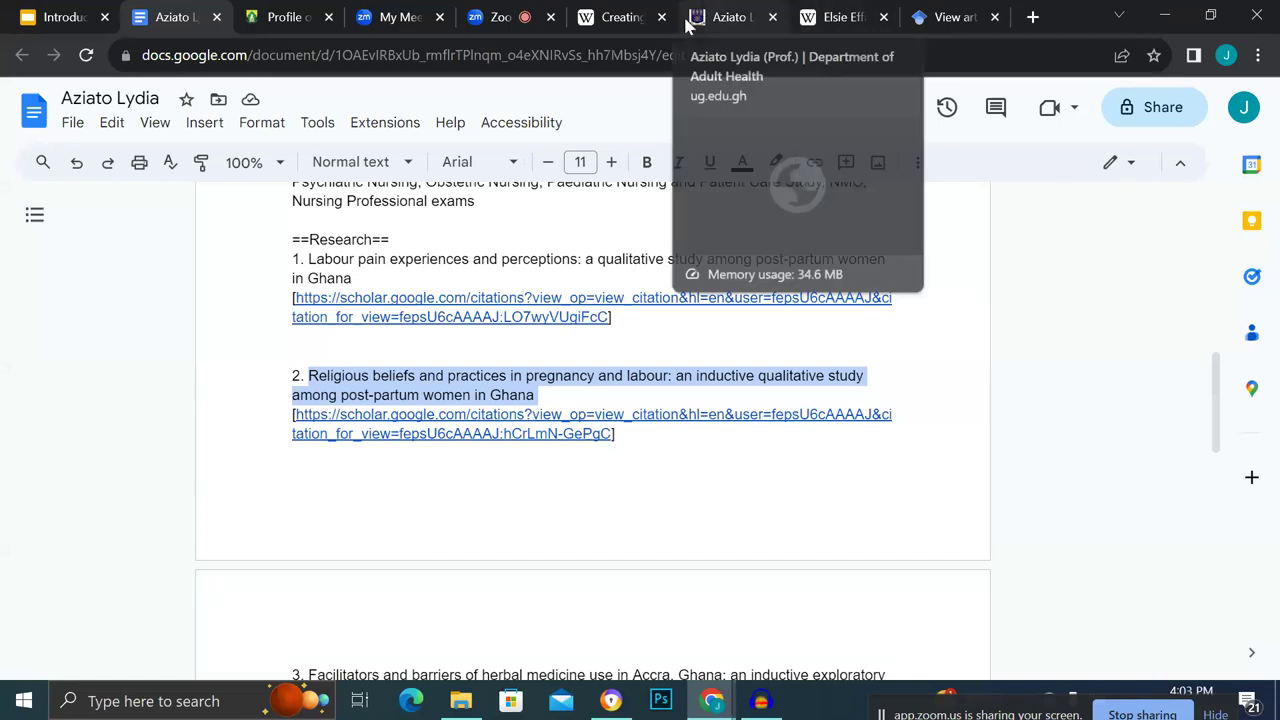
left_click(842, 16)
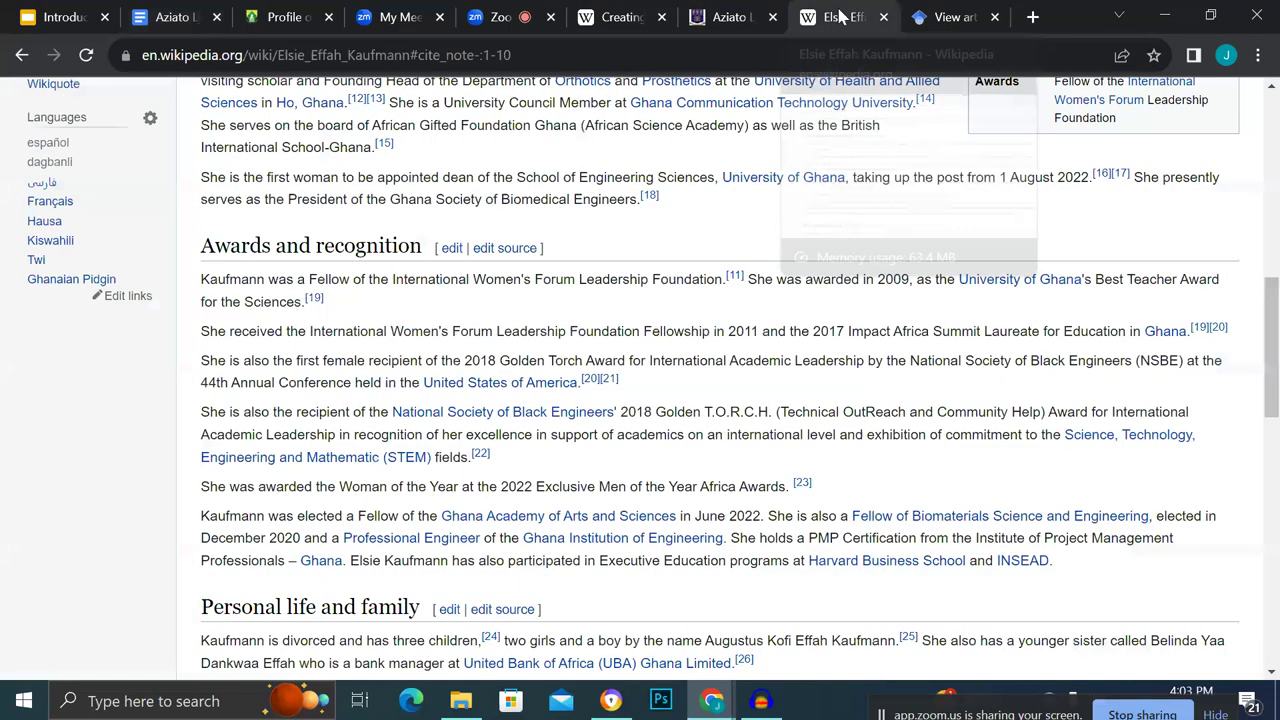
left_click(620, 17)
key("ctrl+v")
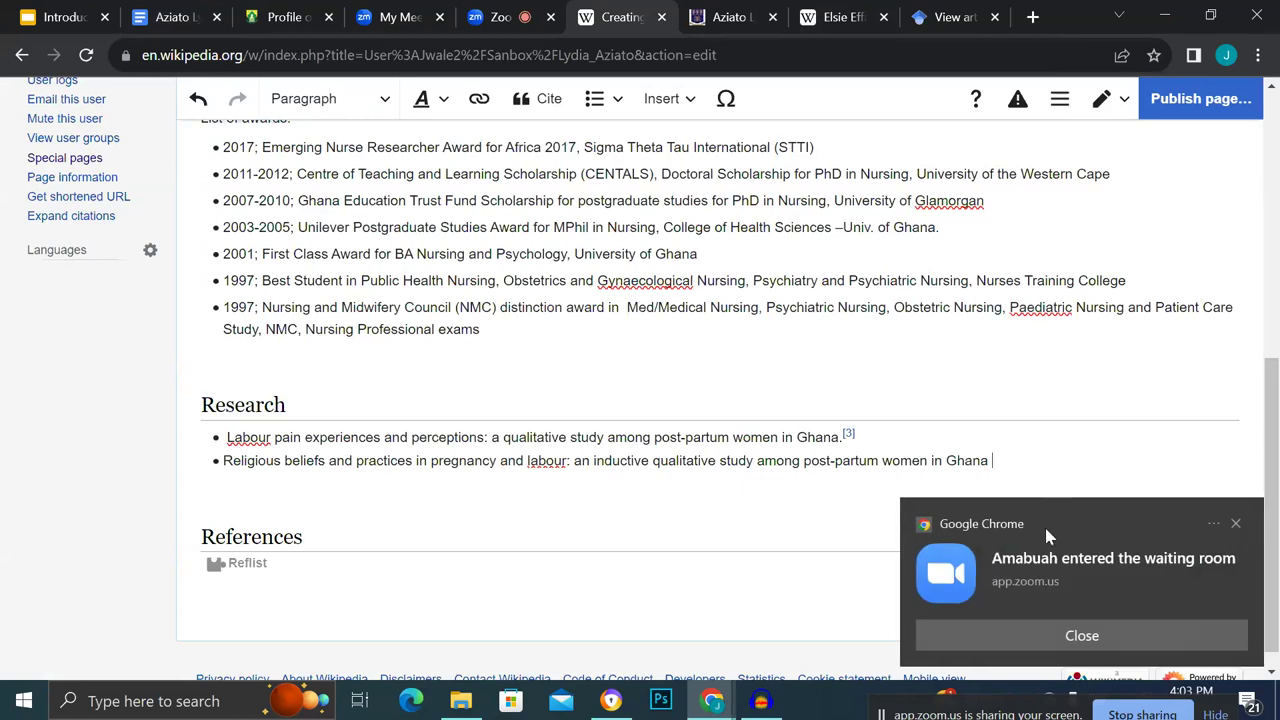
left_click(1236, 524)
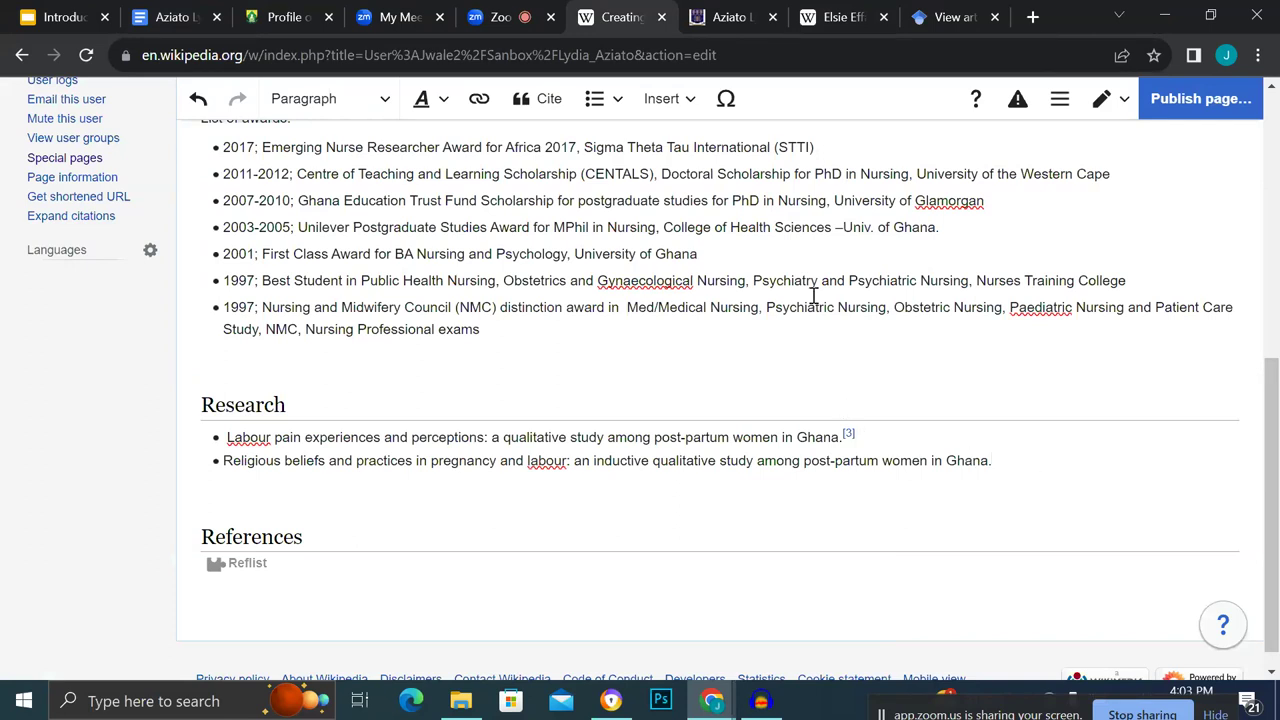
Review the draft's introduction, Education, Career, Awards and Research sections, including the existing citations.
scroll(811, 294, "up", 2)
scroll(800, 540, "down", 2)
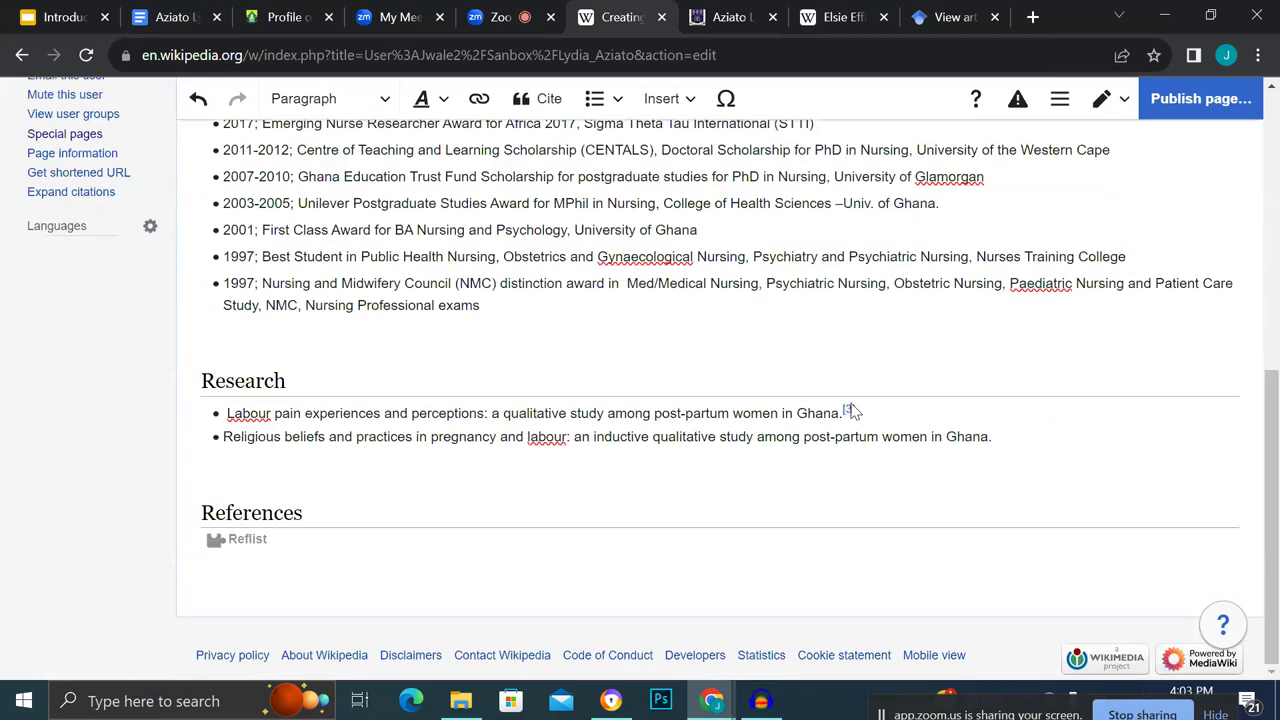
scroll(850, 410, "up", 4)
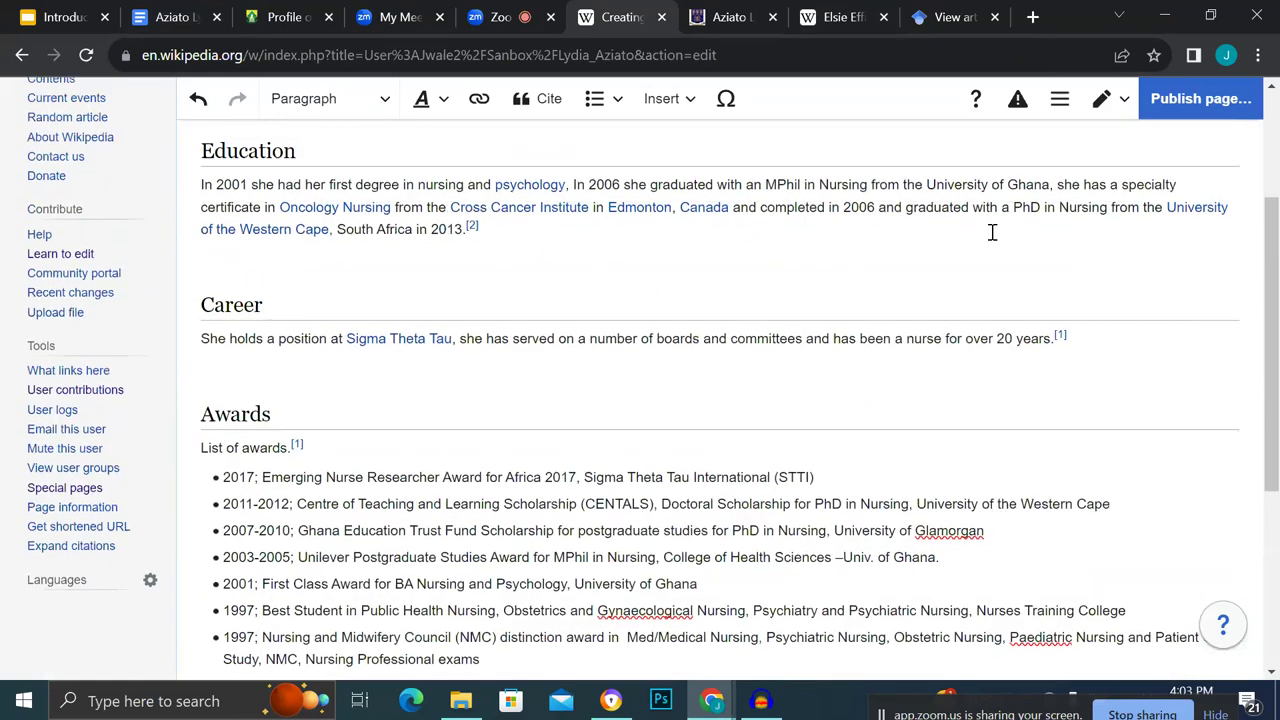
scroll(552, 235, "up", 2)
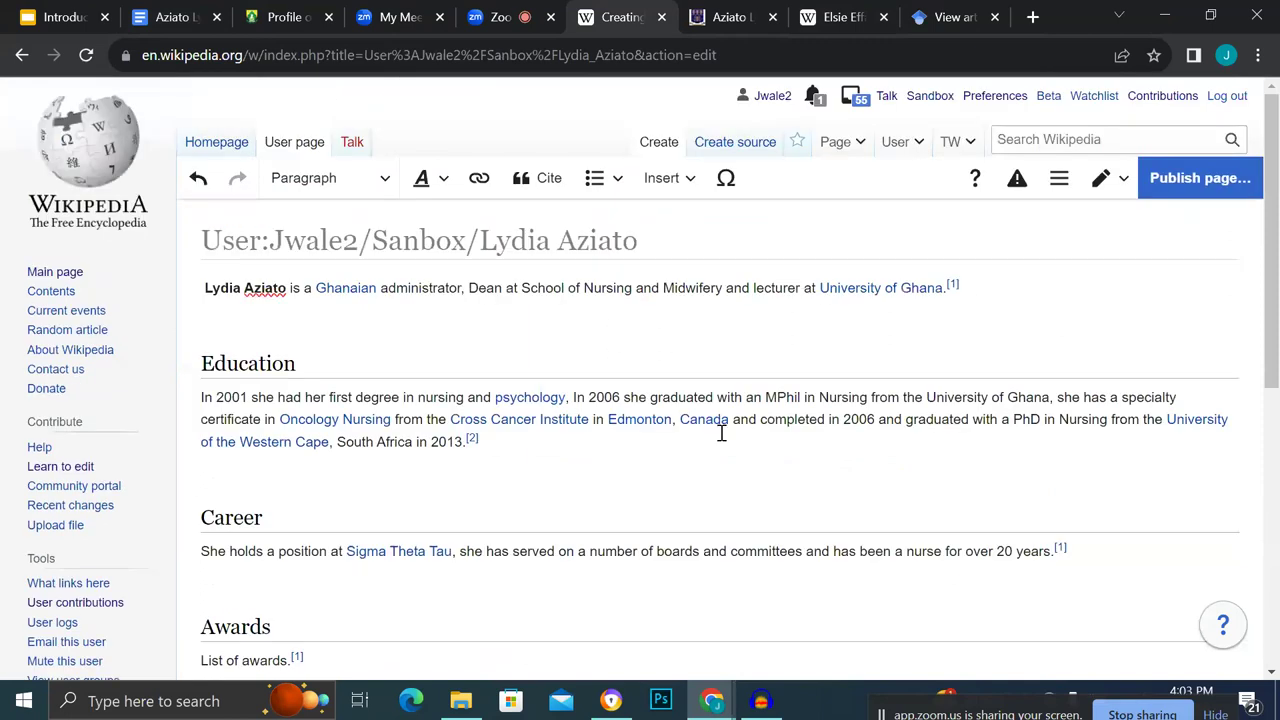
scroll(511, 474, "down", 3)
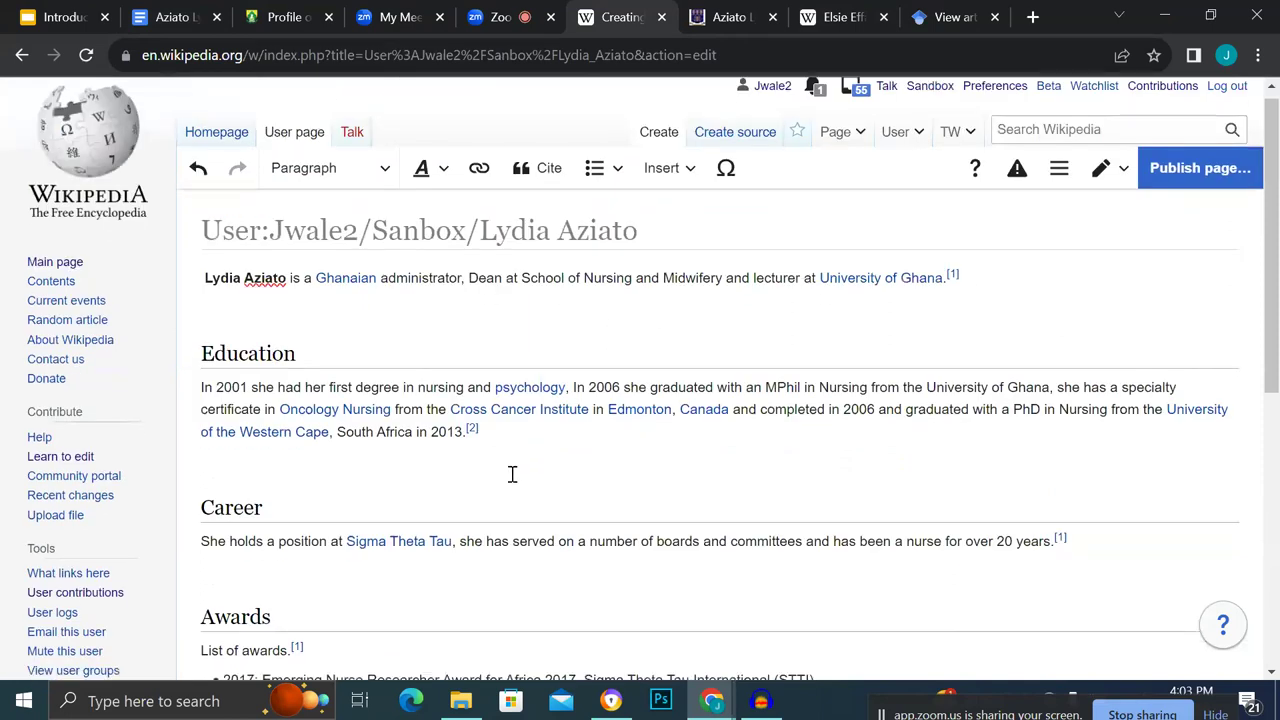
scroll(1037, 249, "up", 2)
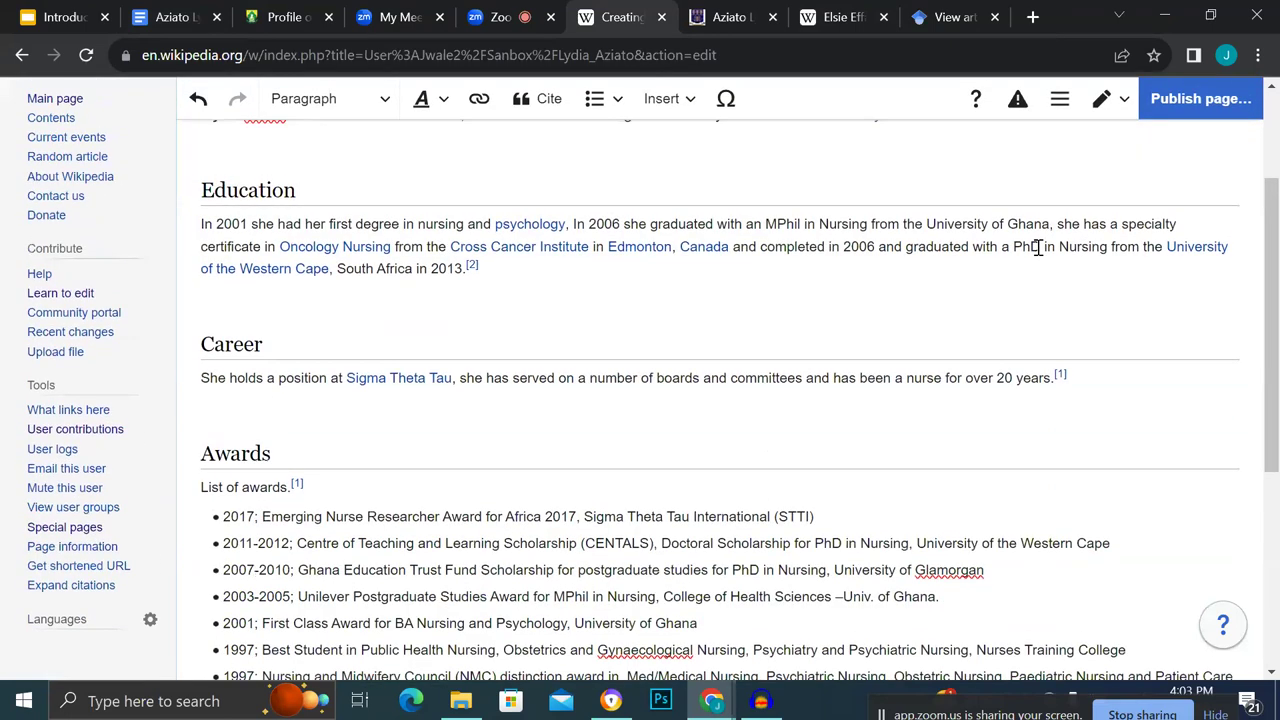
scroll(948, 405, "down", 2)
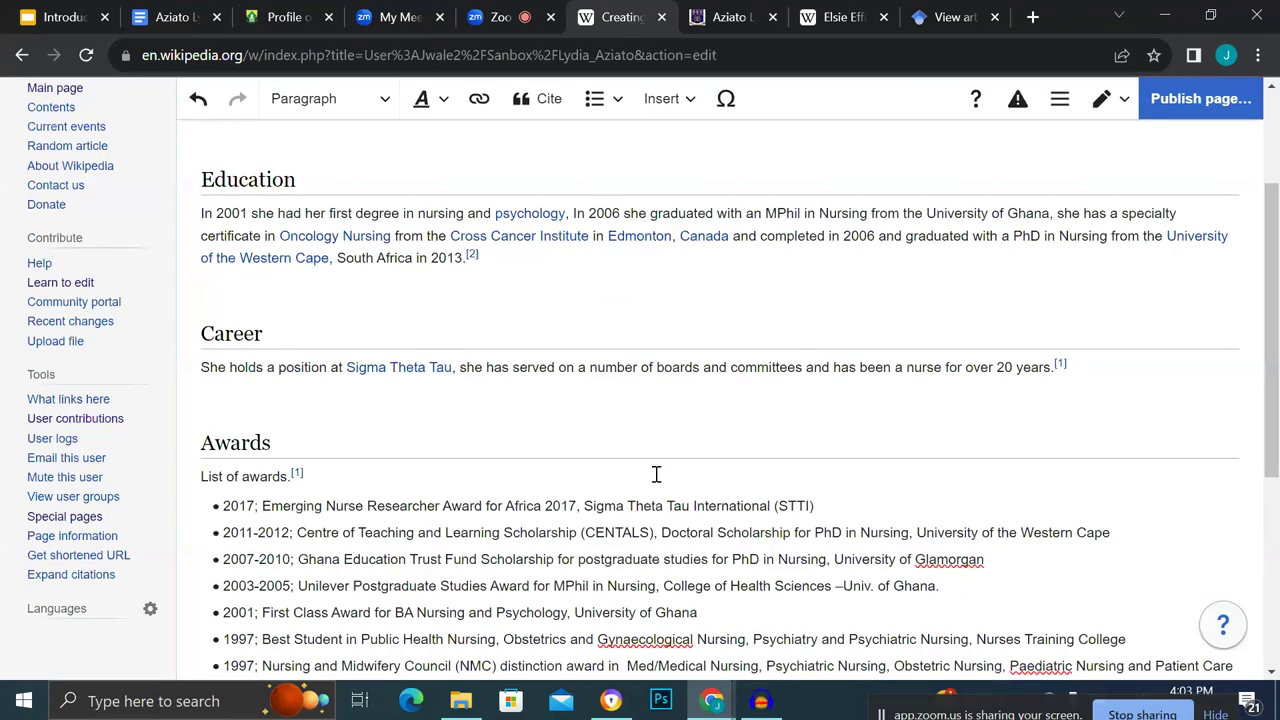
scroll(654, 474, "down", 3)
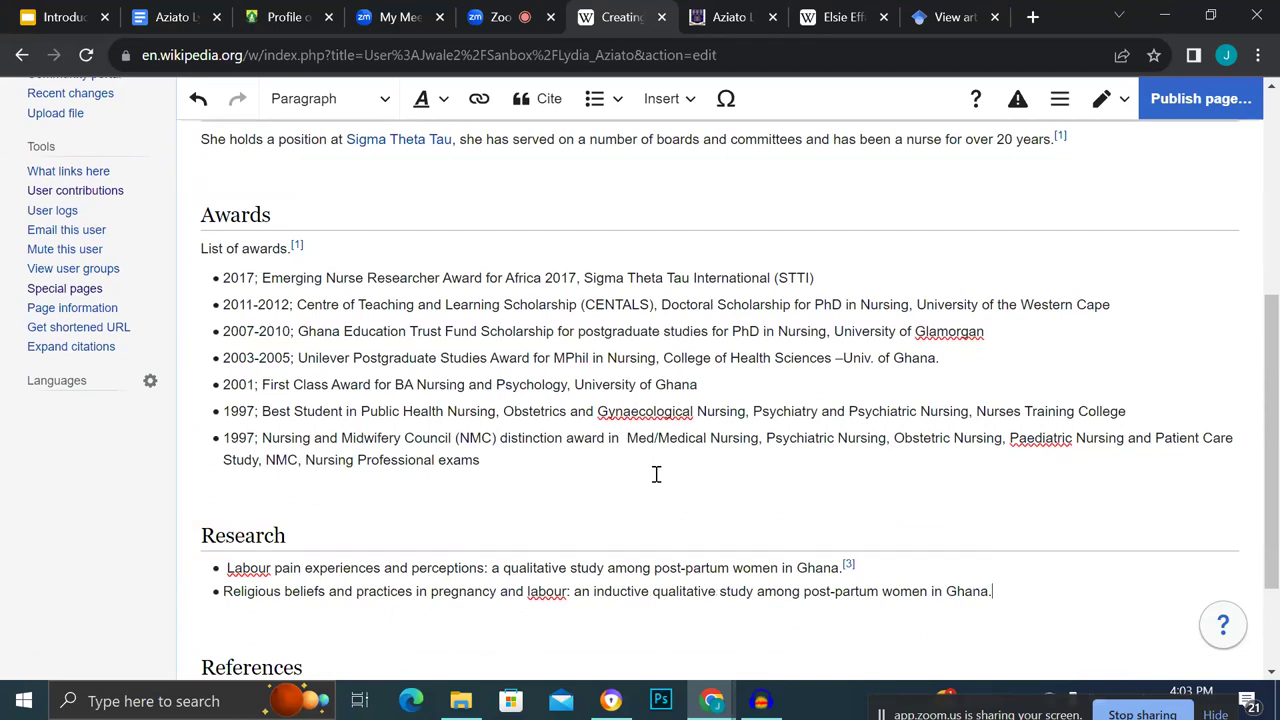
scroll(656, 474, "down", 1)
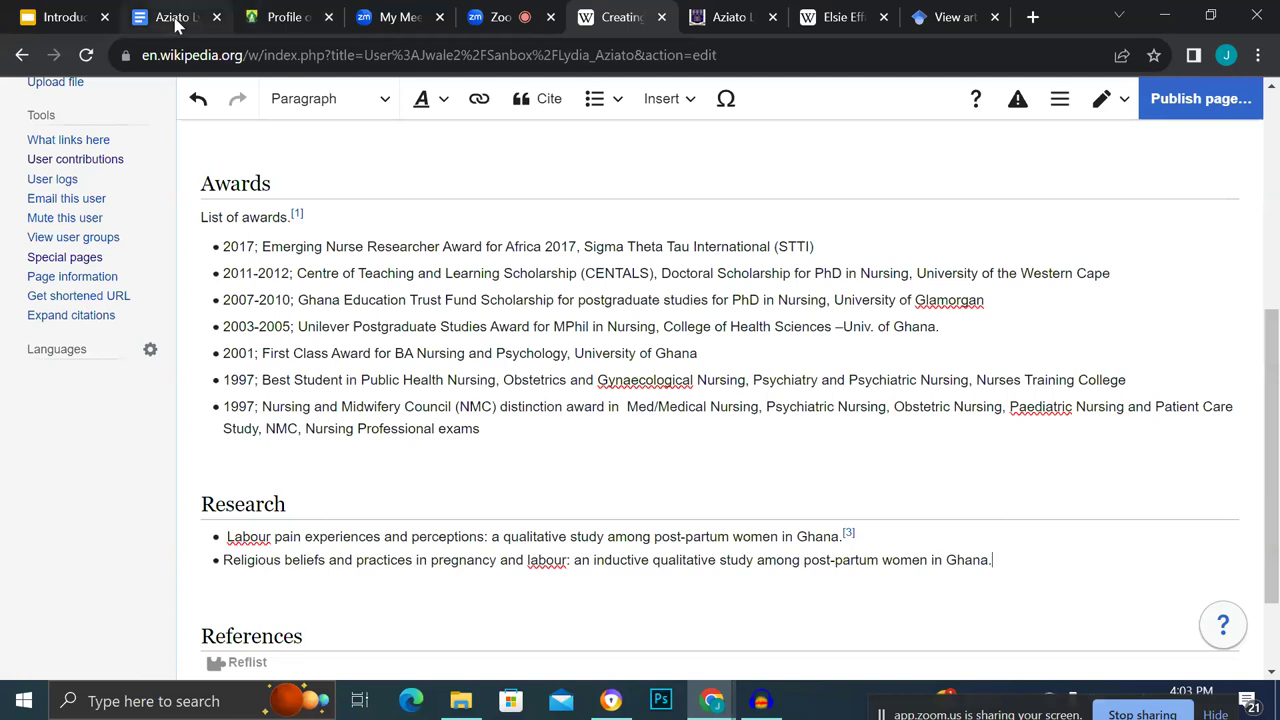
Copy the religious beliefs study's Google Scholar link from the Google Docs notes and insert an automatic citation from it after the second Research bullet.
left_click(175, 22)
left_click(523, 433)
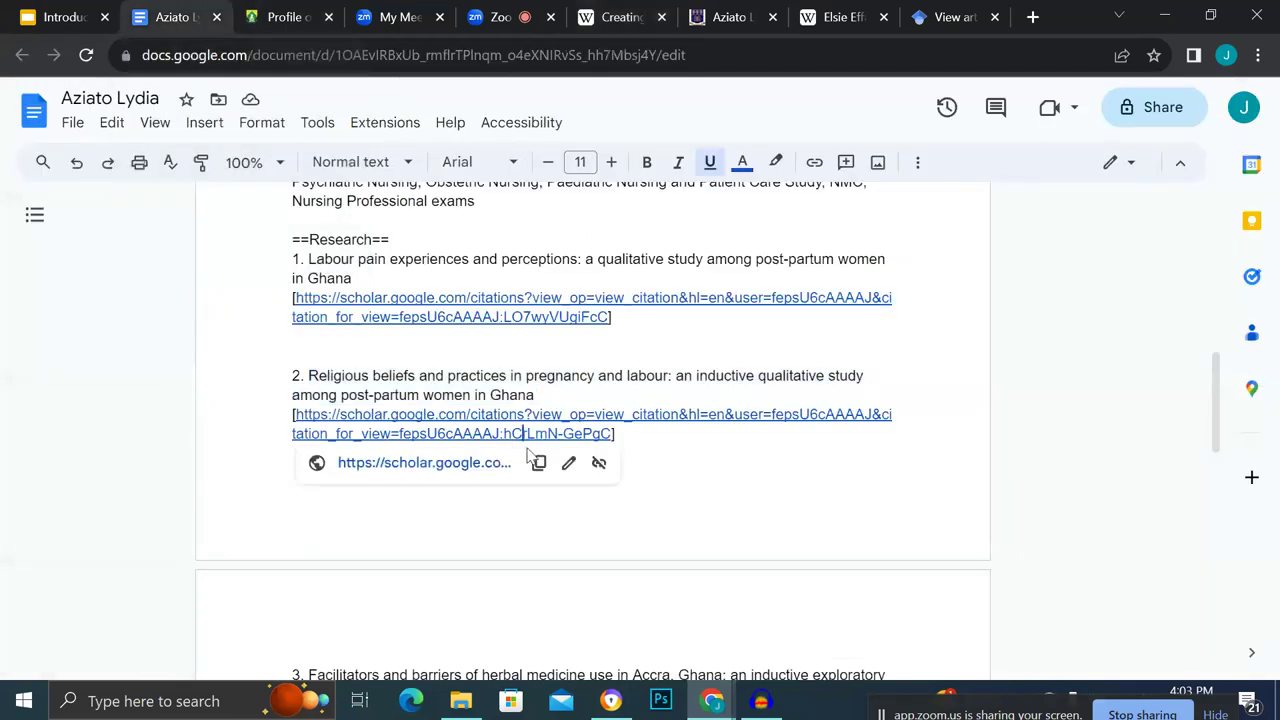
left_click(538, 462)
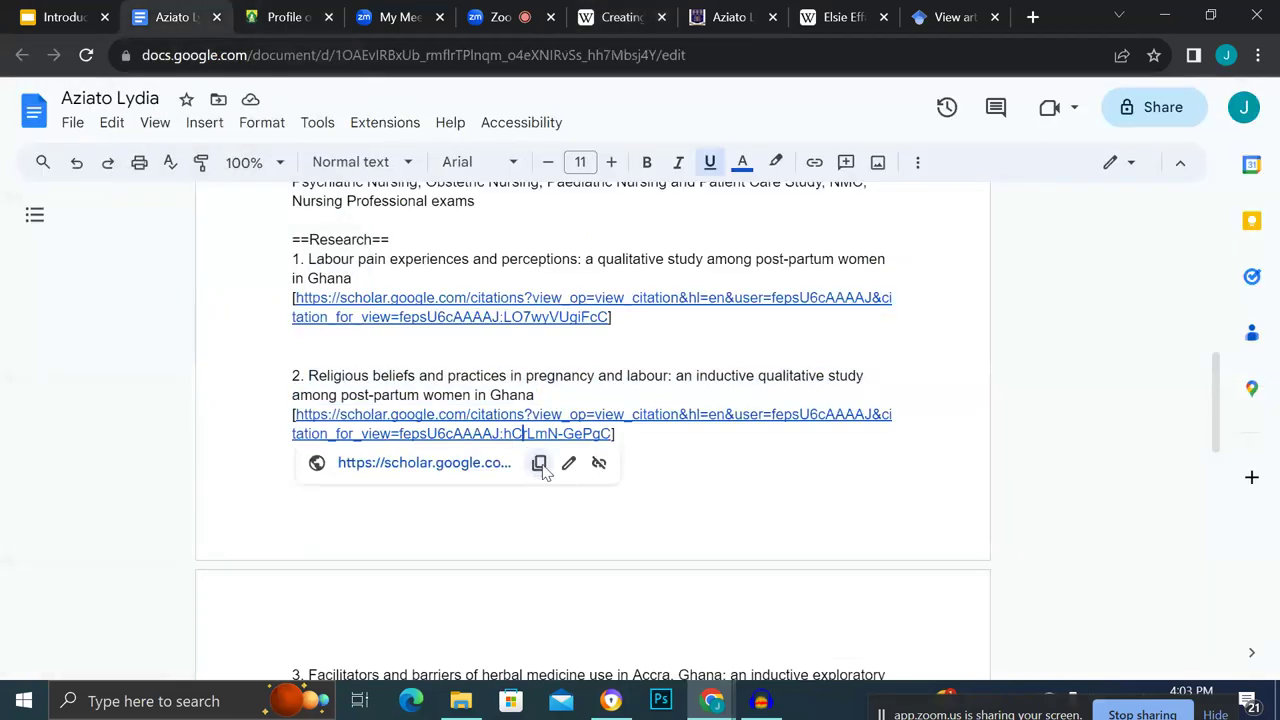
left_click(835, 18)
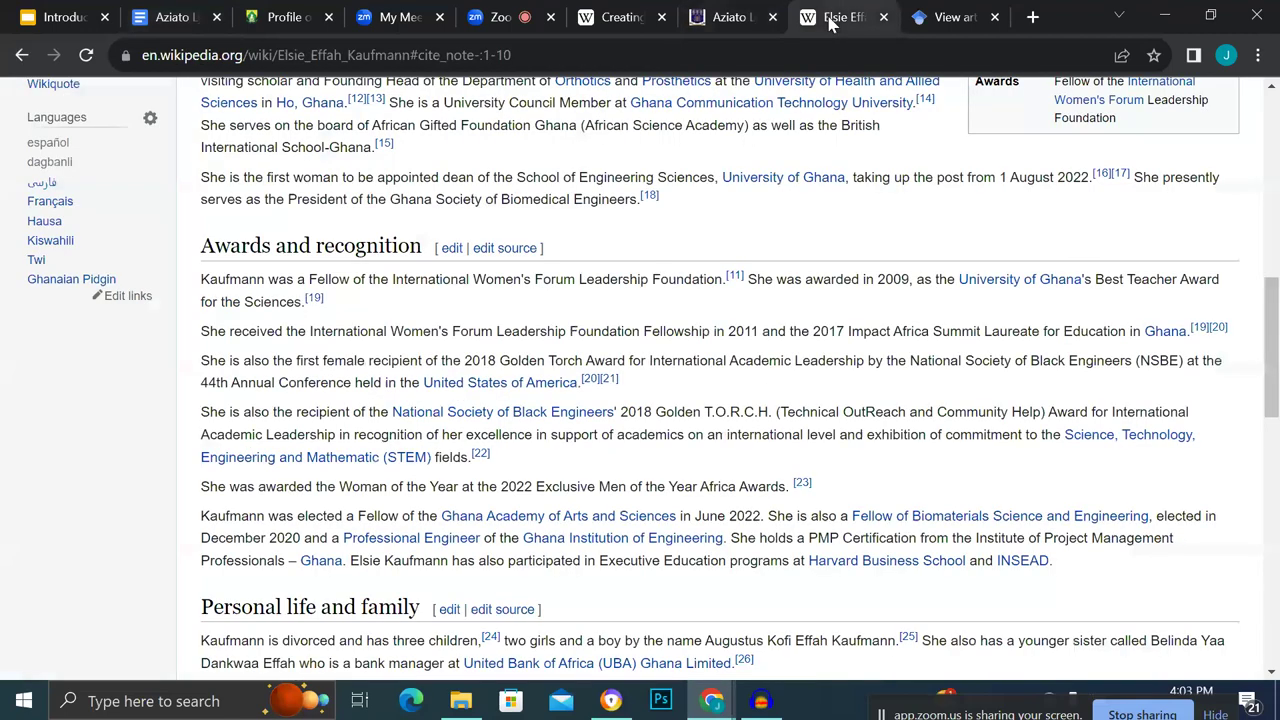
left_click(617, 20)
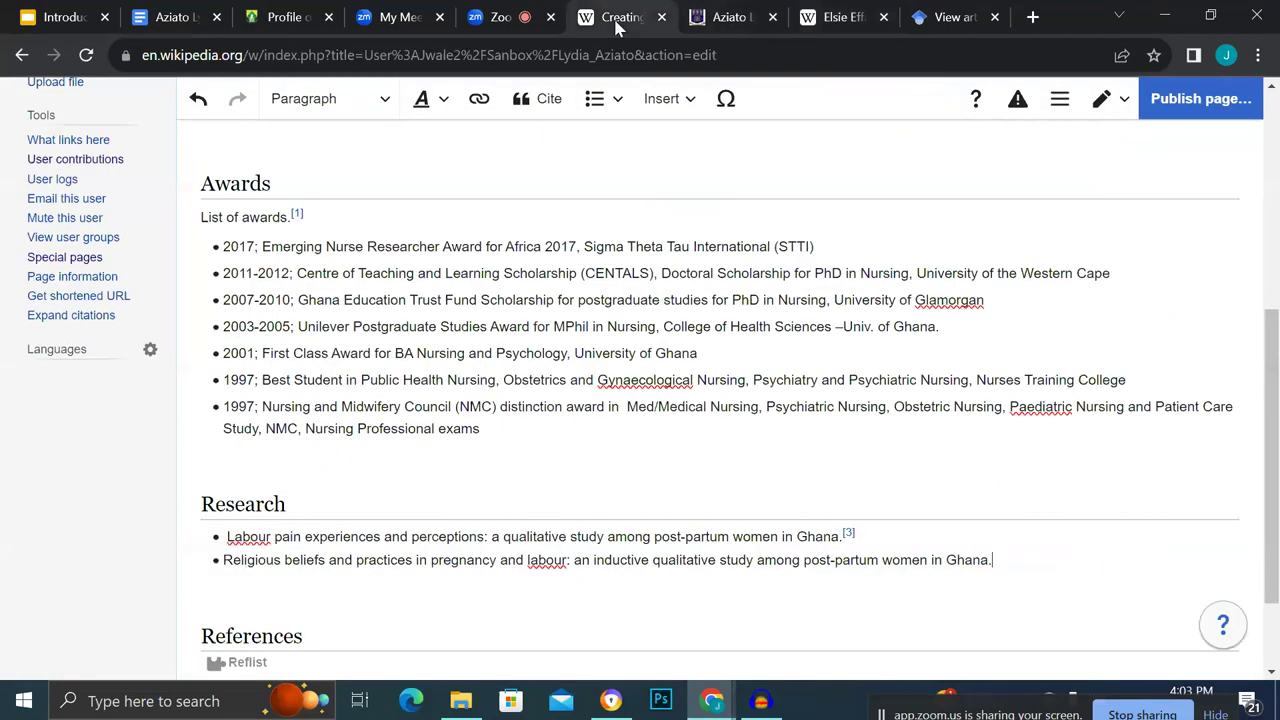
scroll(1023, 489, "down", 1)
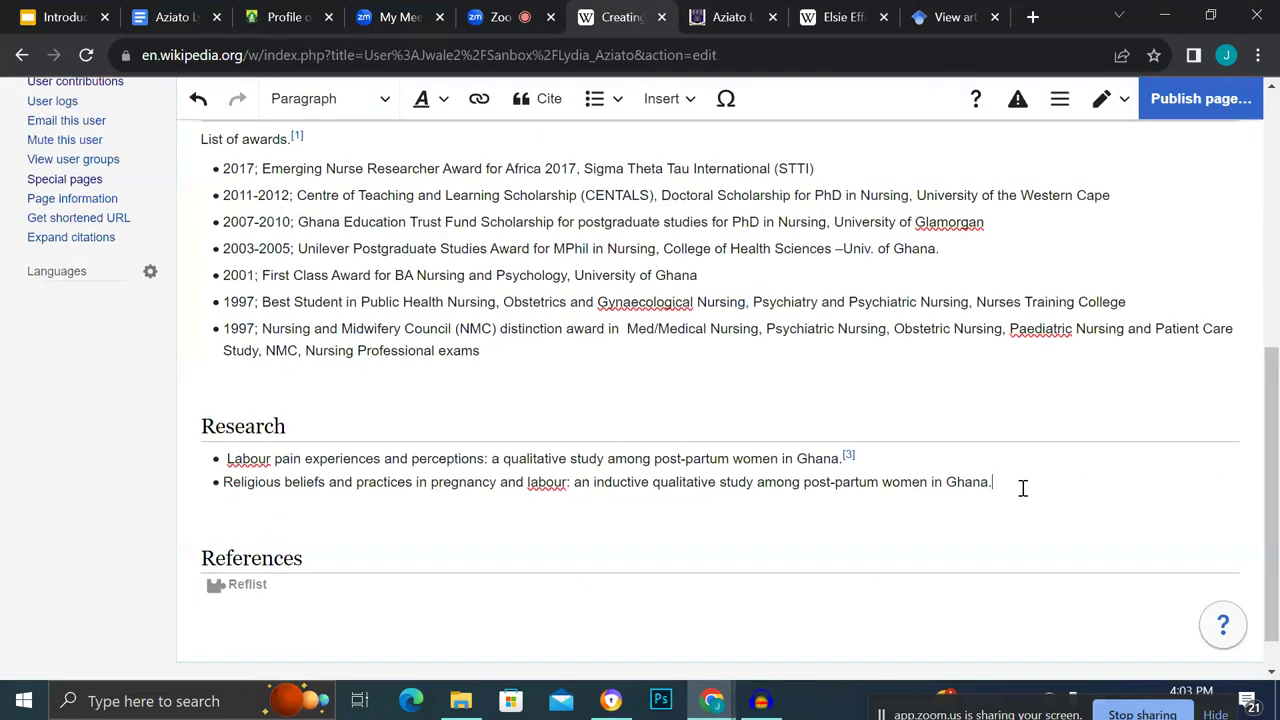
left_click(548, 105)
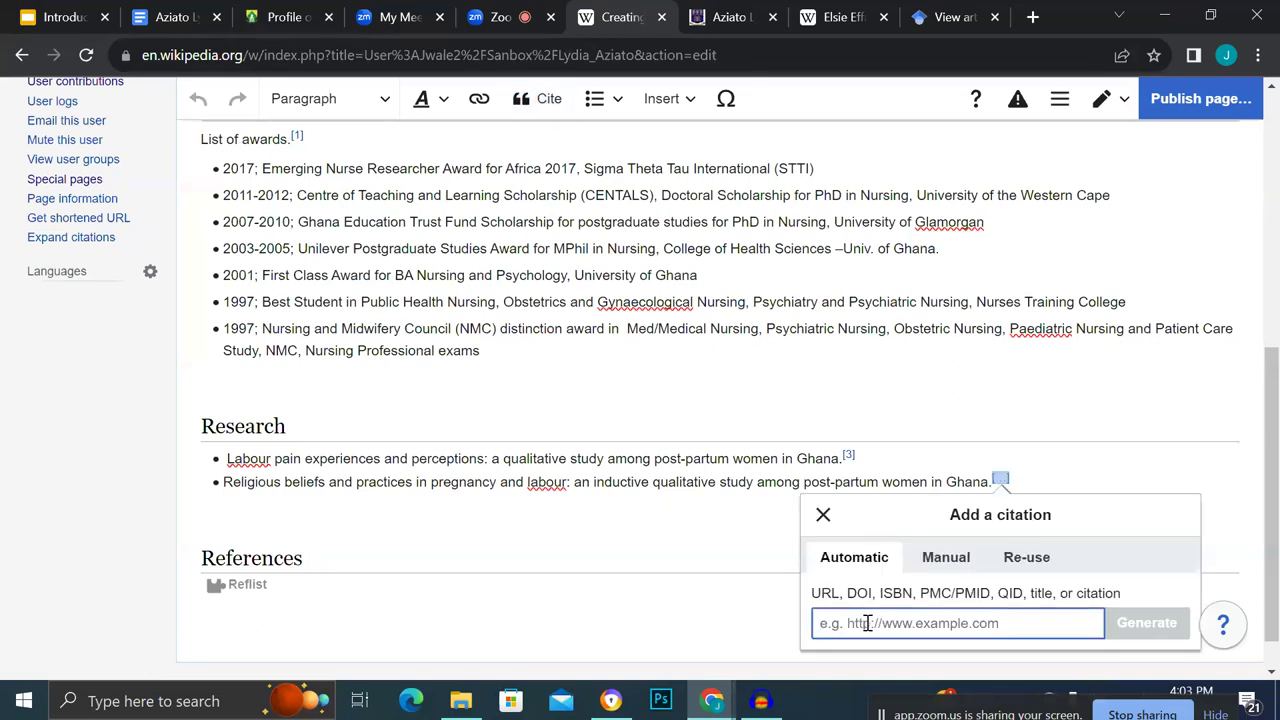
key("ctrl+v")
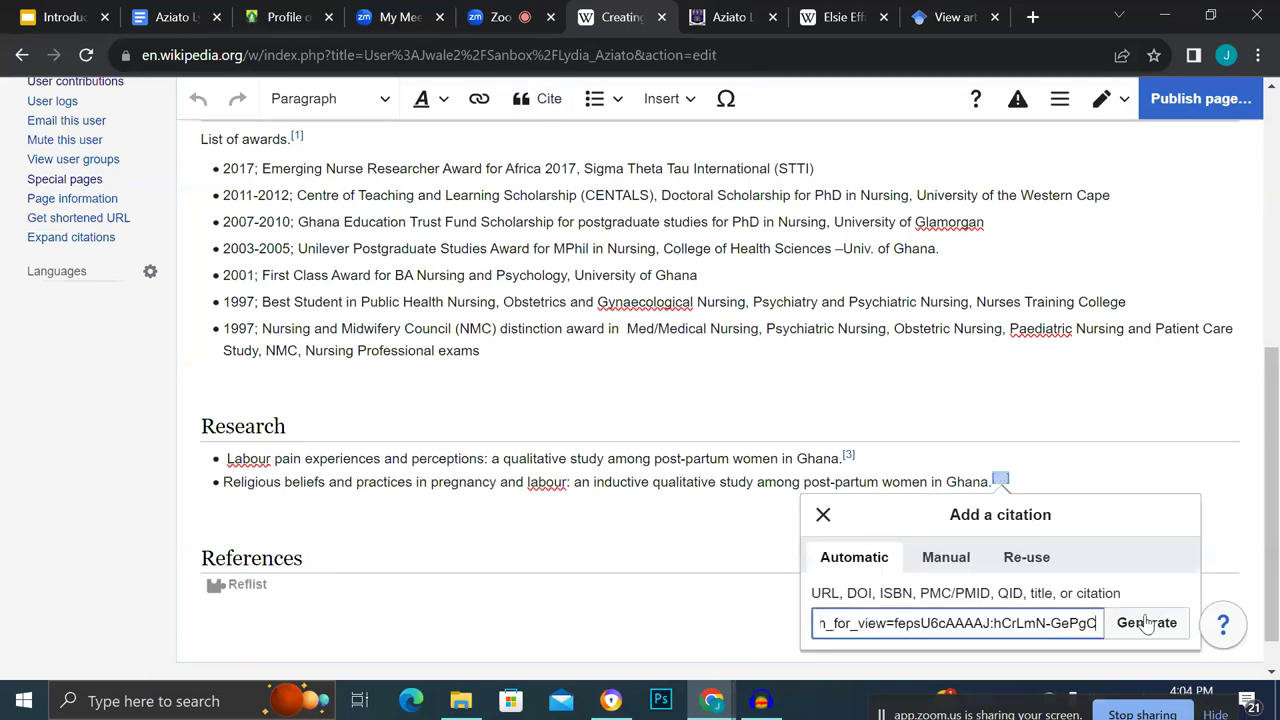
left_click(1185, 625)
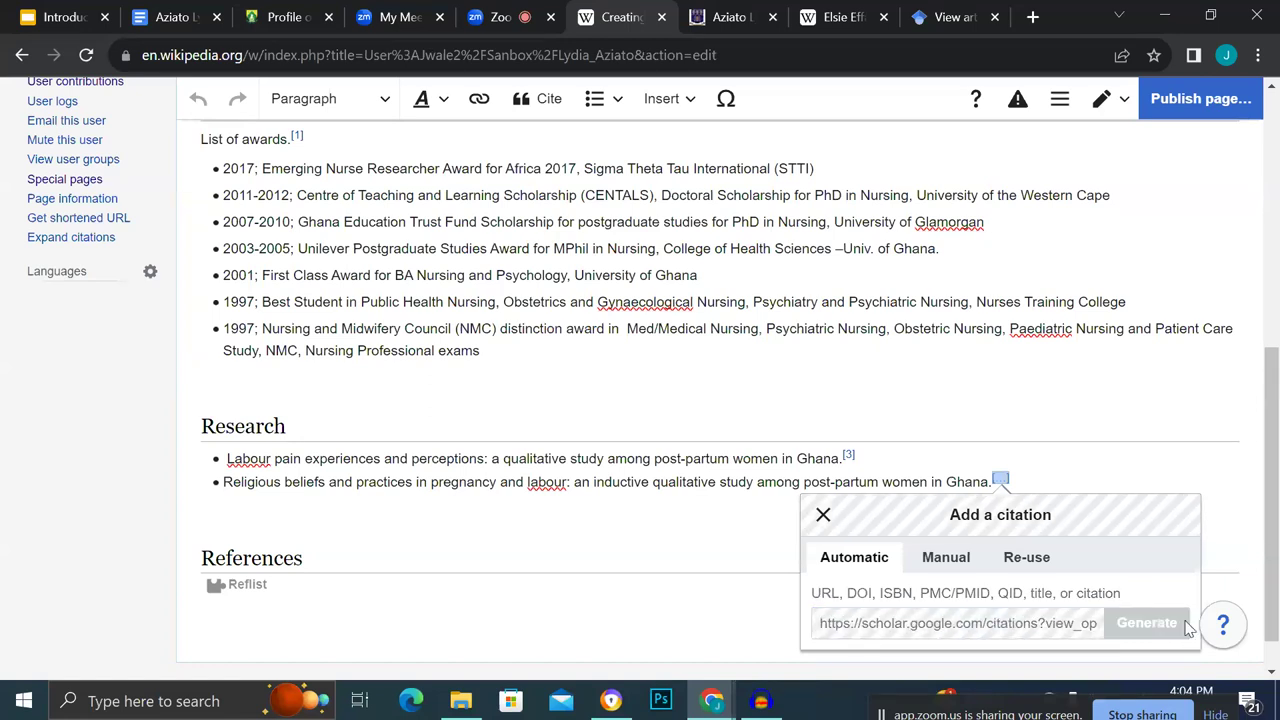
left_click(1161, 547)
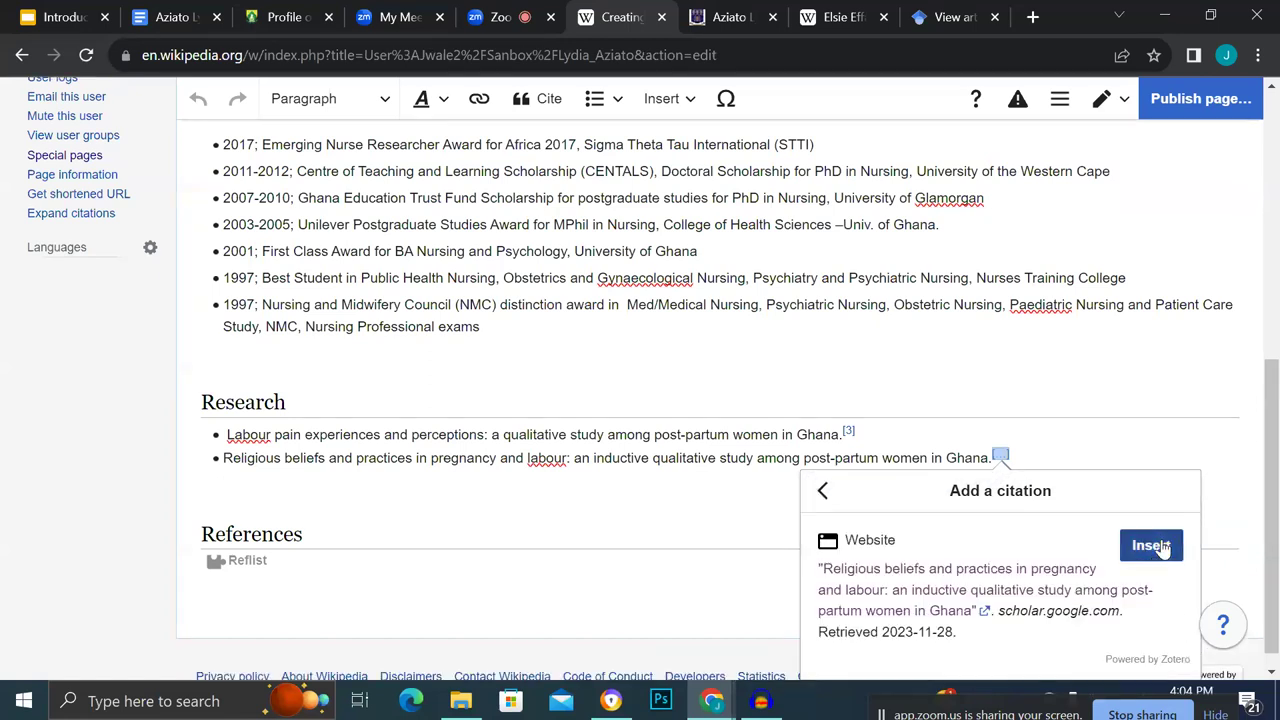
Start a third Research bullet and copy the title "Facilitators and barriers of herbal medicine use in Accra, Ghana: an inductive exploratory study" from the Google Docs notes.
left_click(1100, 456)
key("Return")
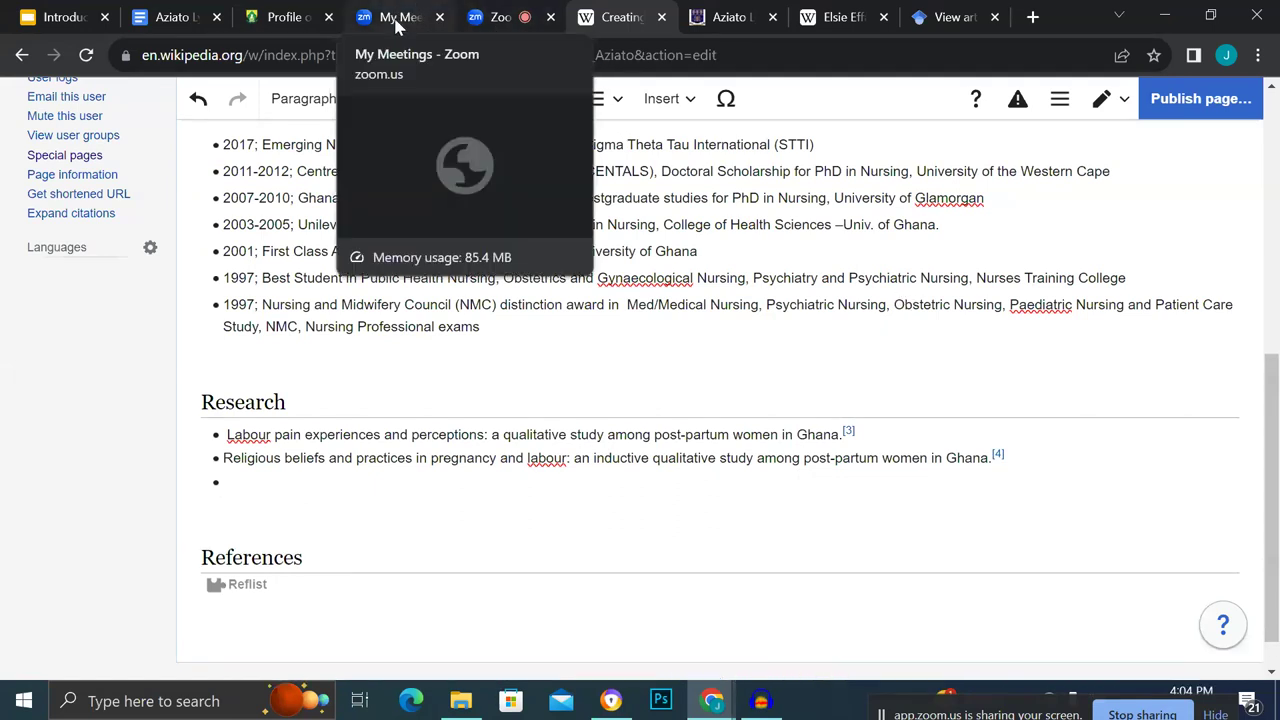
left_click(176, 20)
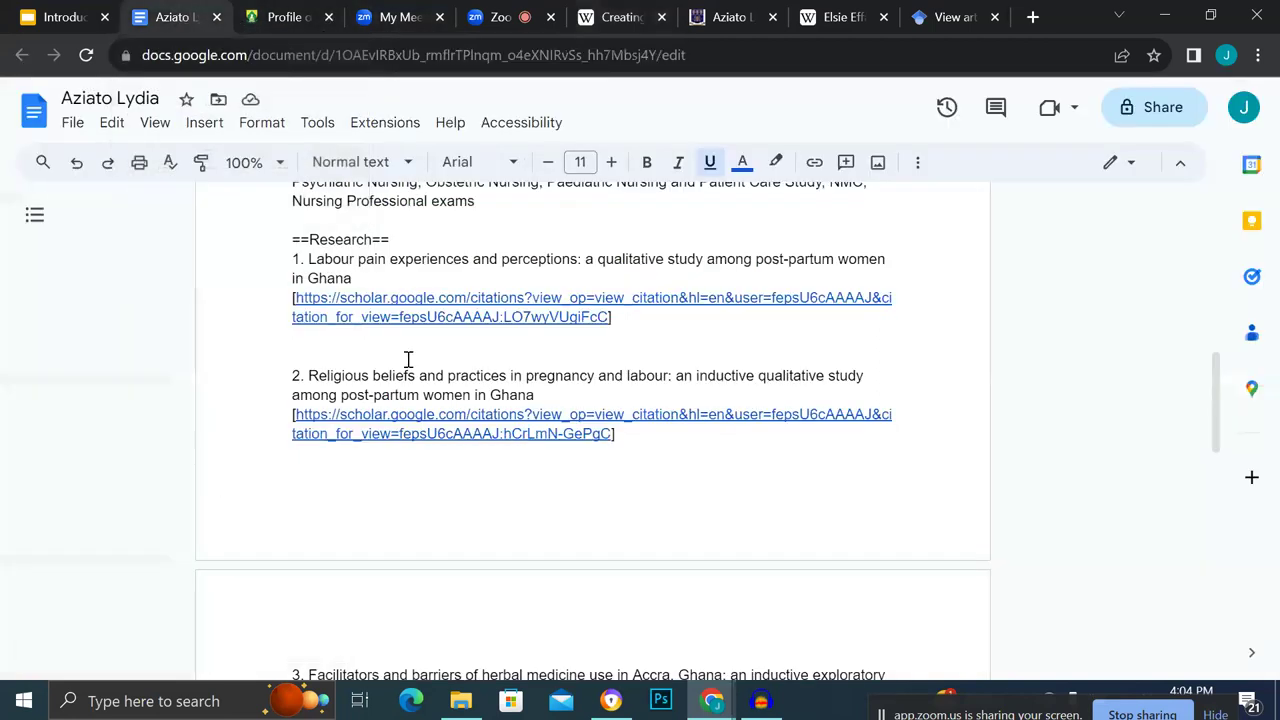
scroll(409, 360, "down", 3)
left_click_drag(313, 440, 326, 463)
key("ctrl+c")
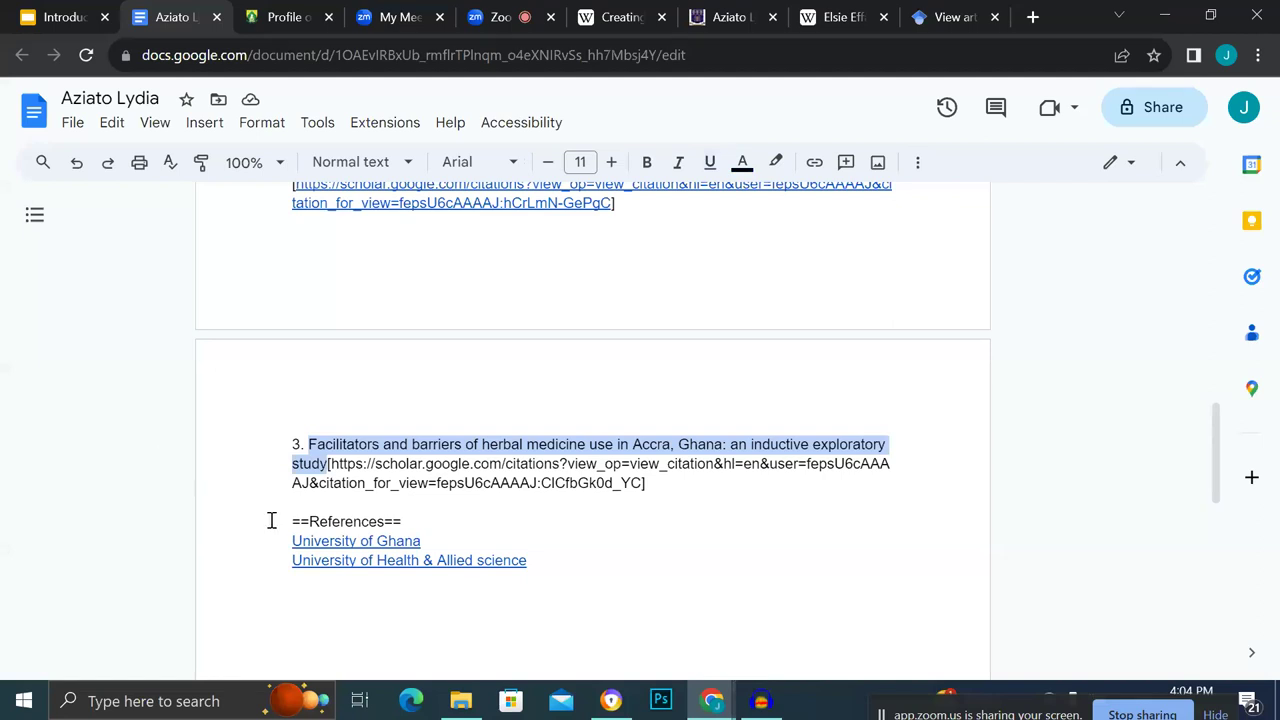
Move the herbal medicine study's bracketed Google Scholar URL onto its own line in the notes and add a line break after it.
left_click(327, 463)
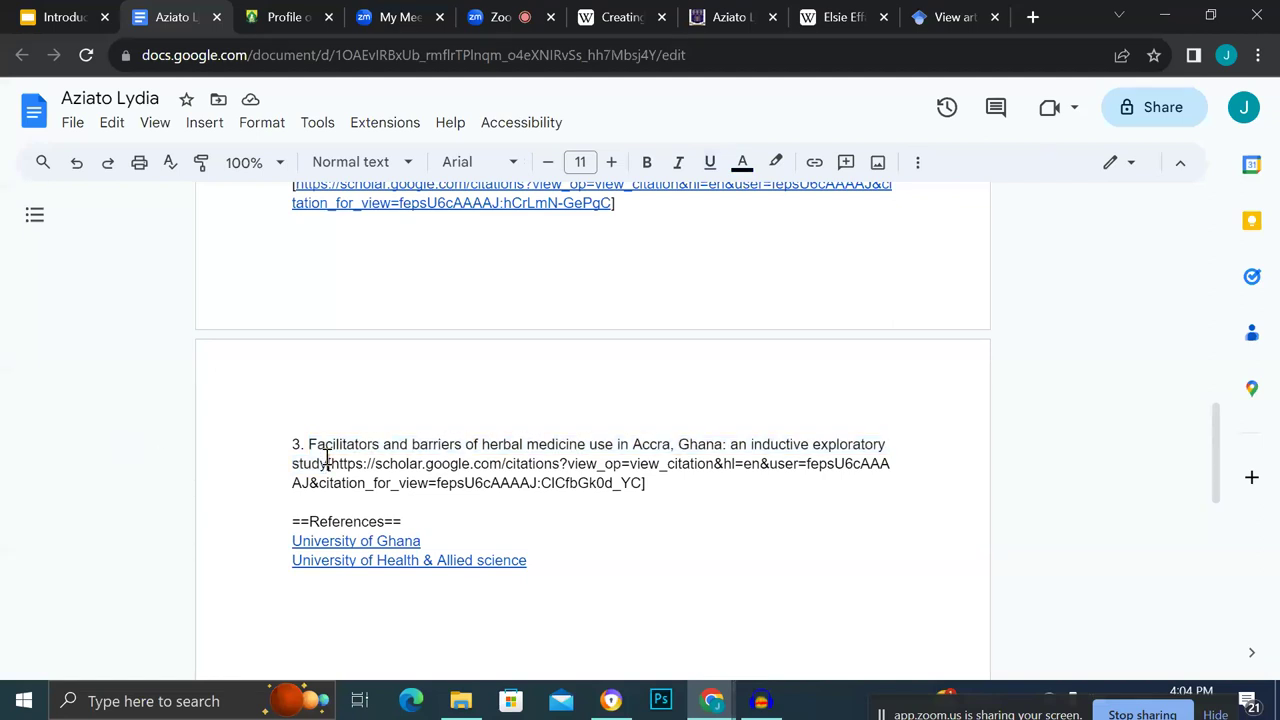
key("Return")
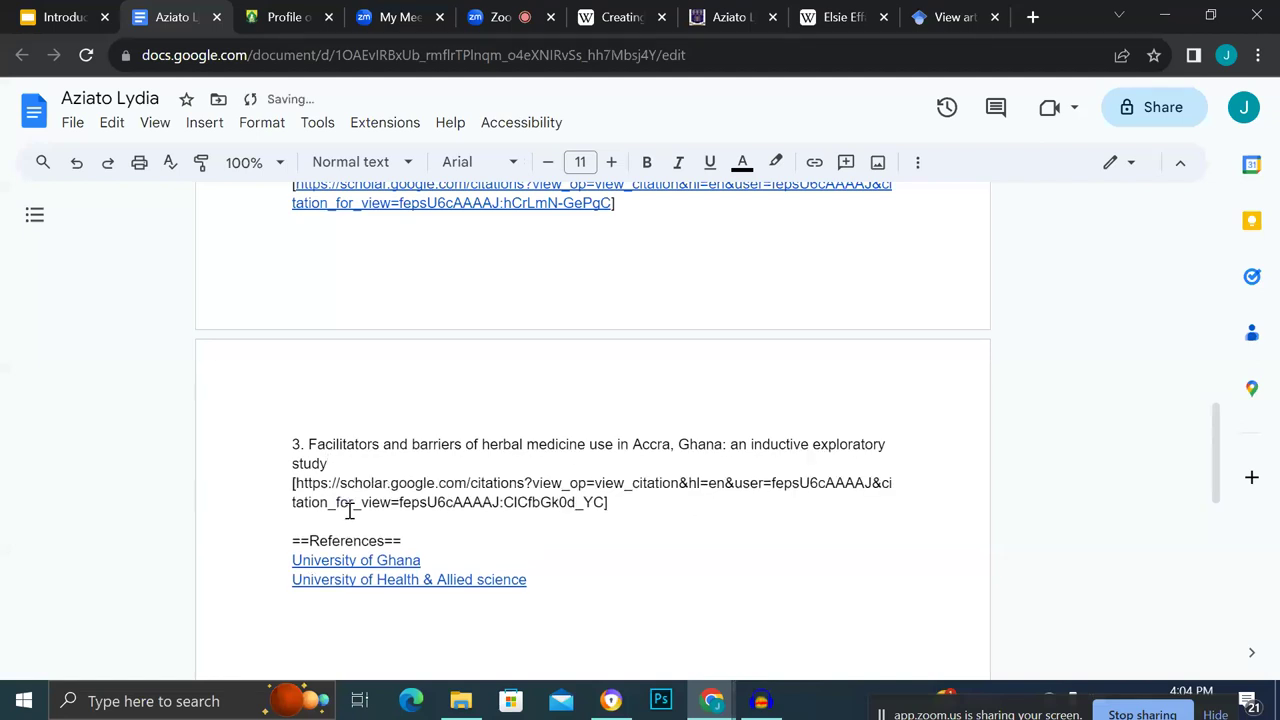
left_click(638, 509)
key("Return")
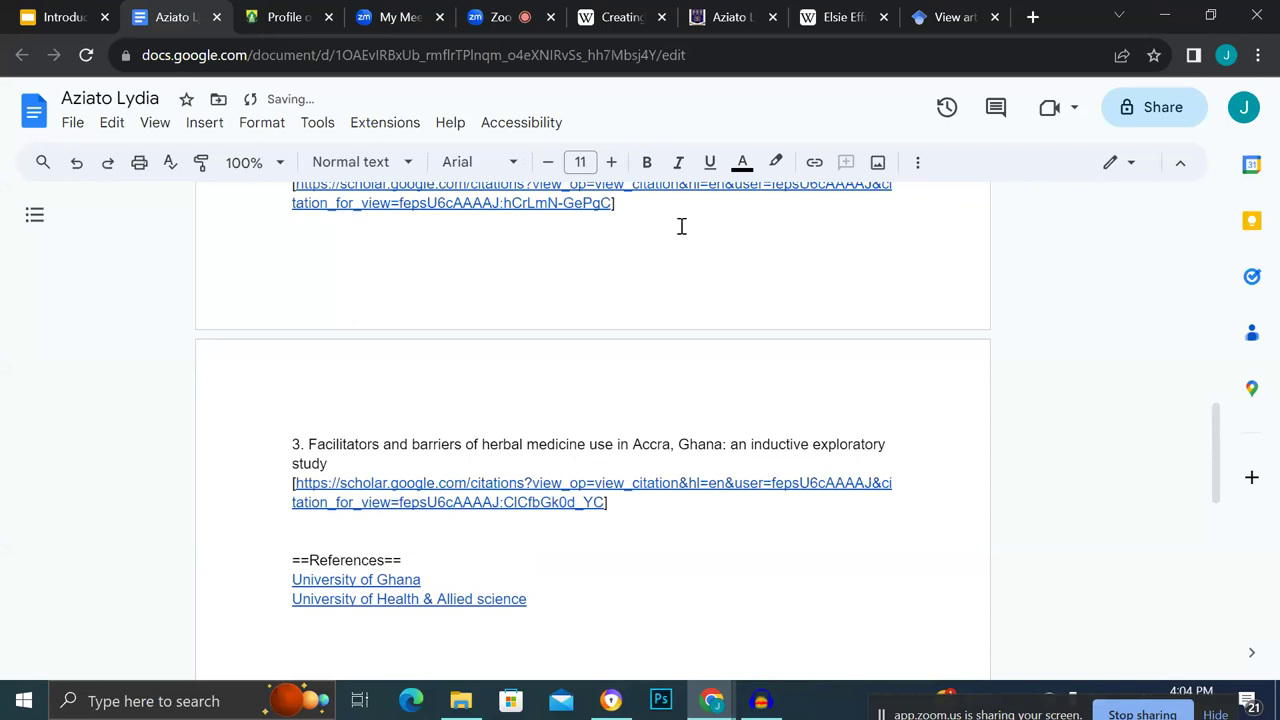
Paste the copied herbal medicine study title into the empty third Research bullet of the Wikipedia draft and end it with a period.
left_click(834, 20)
left_click(615, 17)
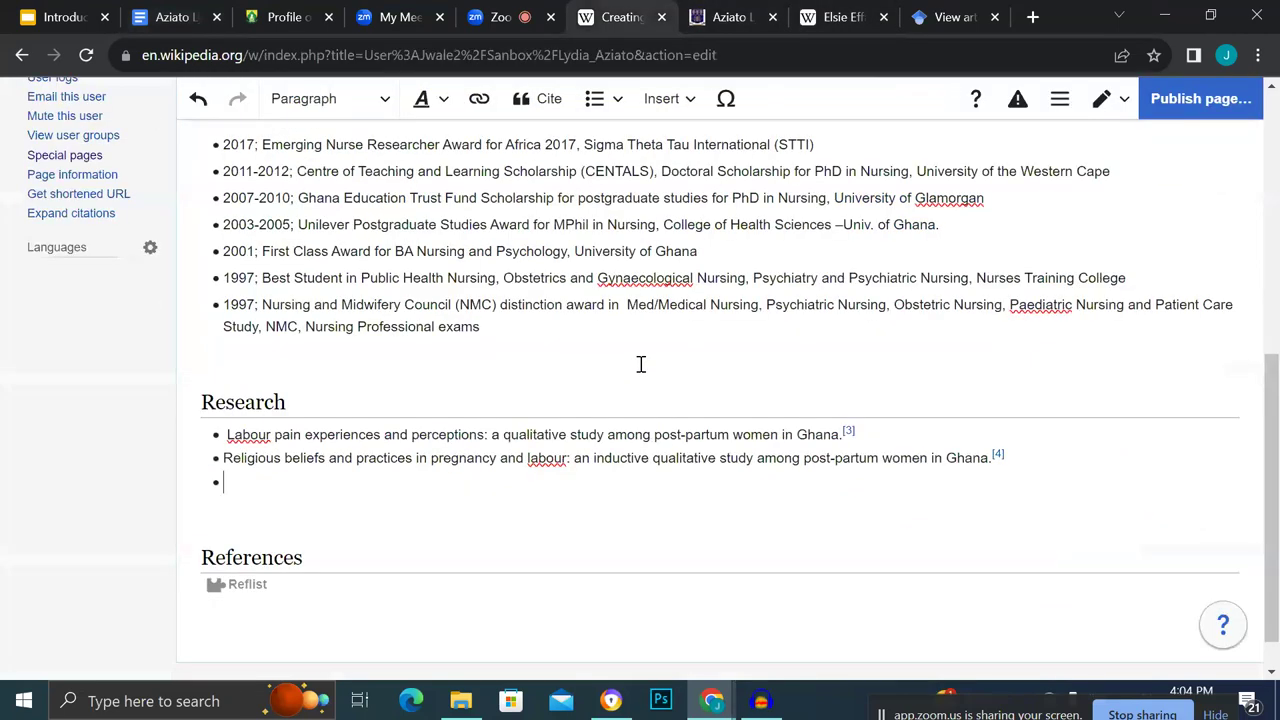
key("ctrl+v")
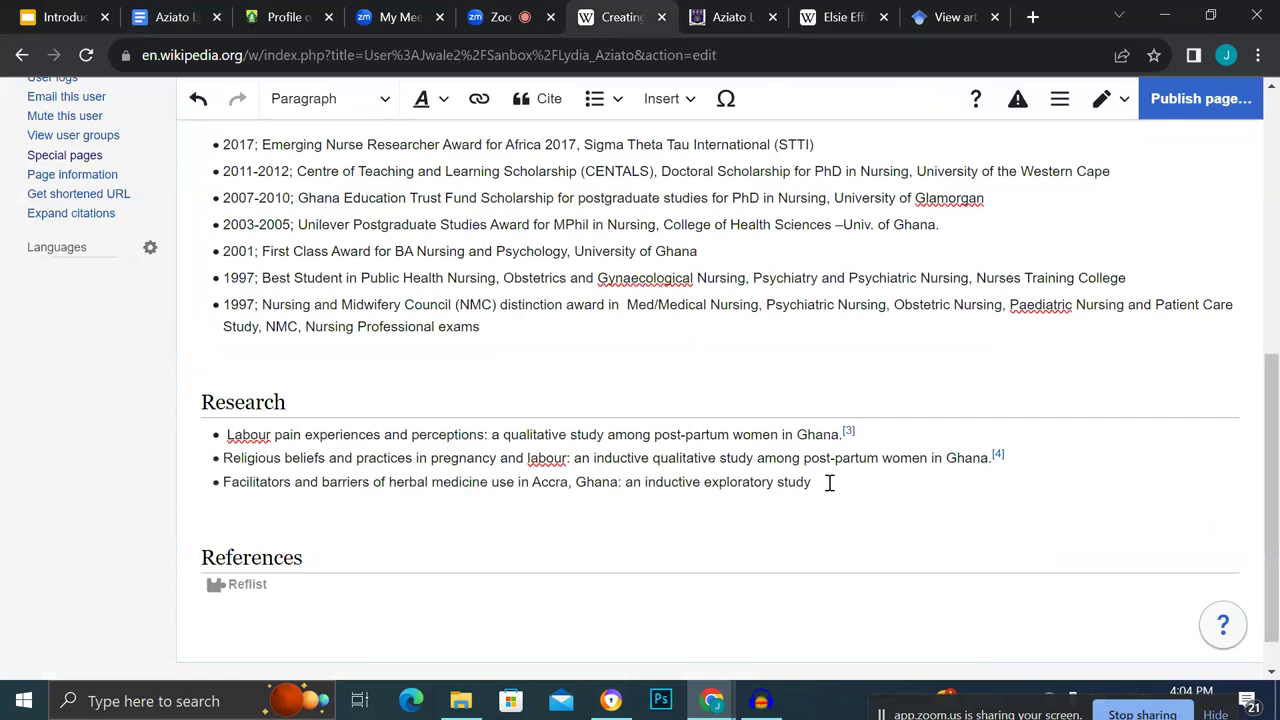
type(",")
type(".")
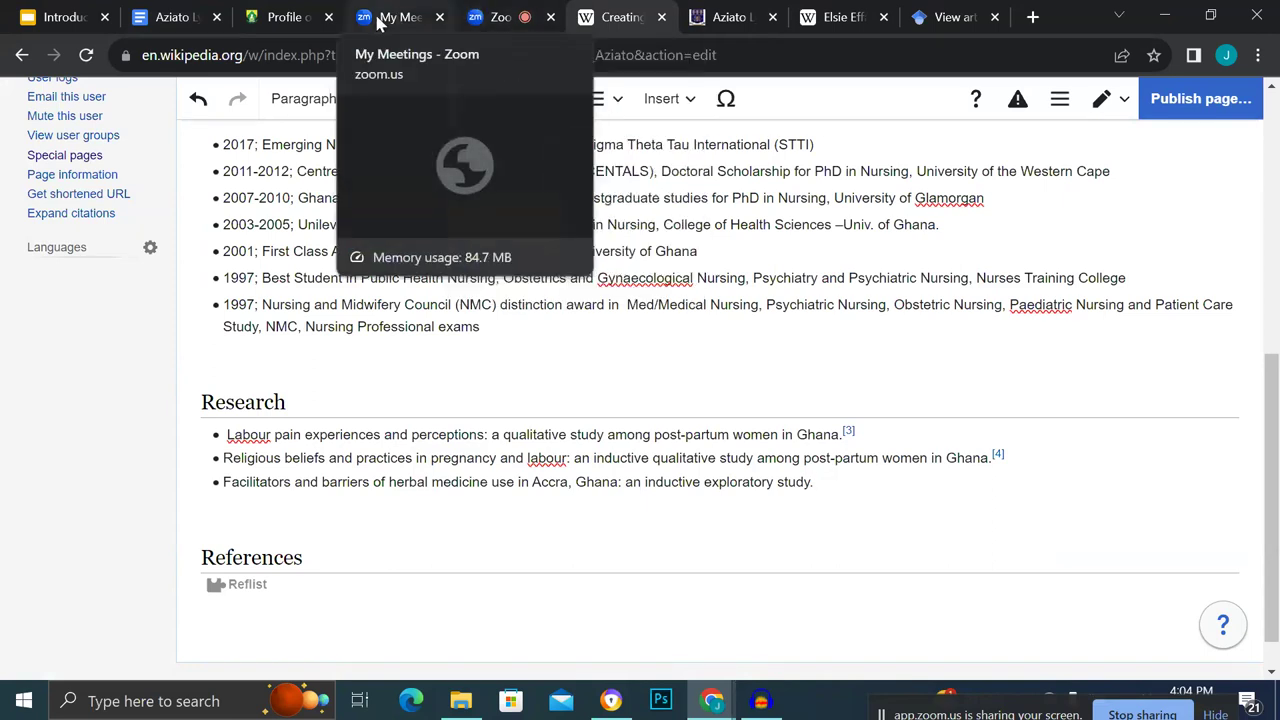
Copy the herbal medicine study's Google Scholar link from the notes and insert an automatic citation from it after the third Research bullet.
left_click(168, 17)
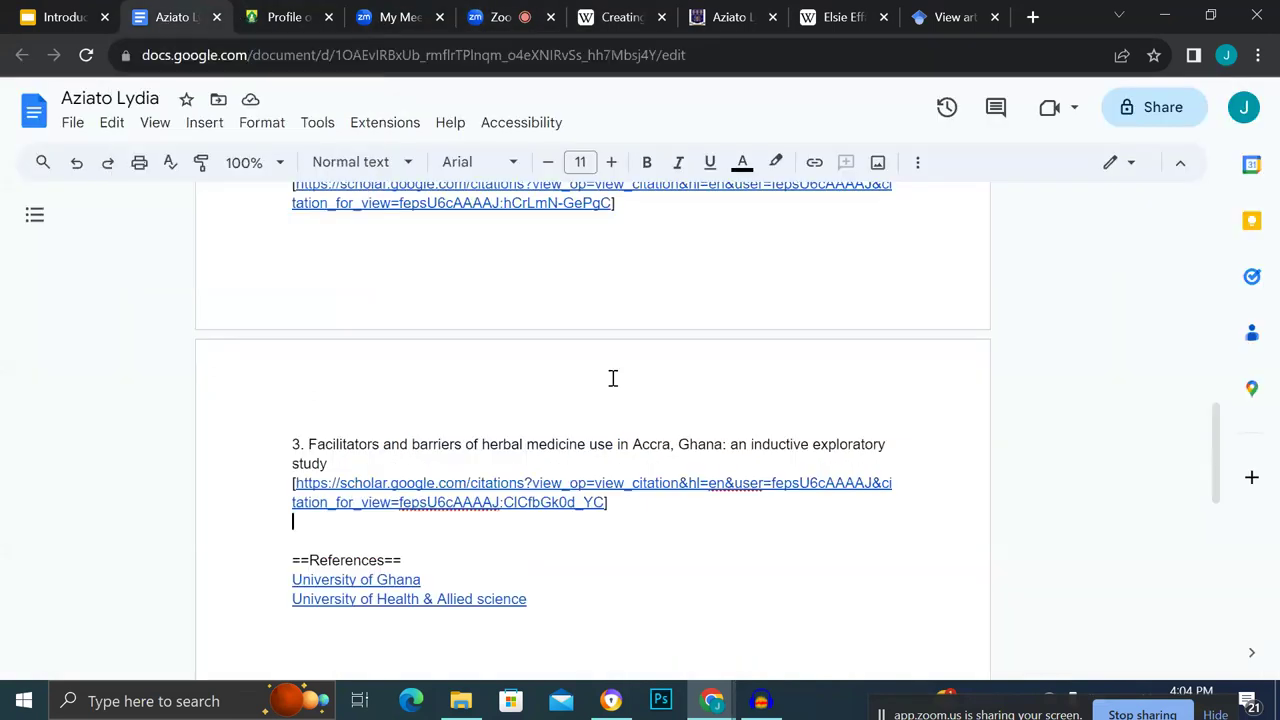
left_click(471, 502)
left_click(538, 531)
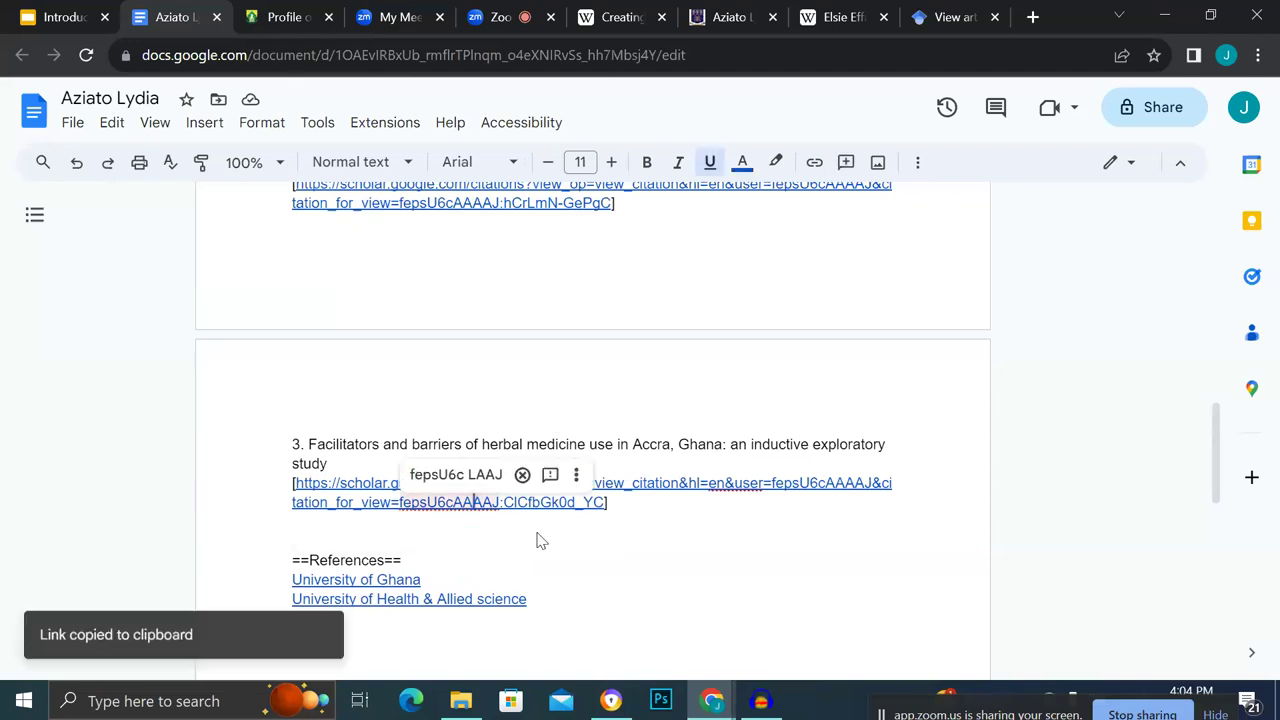
left_click(833, 19)
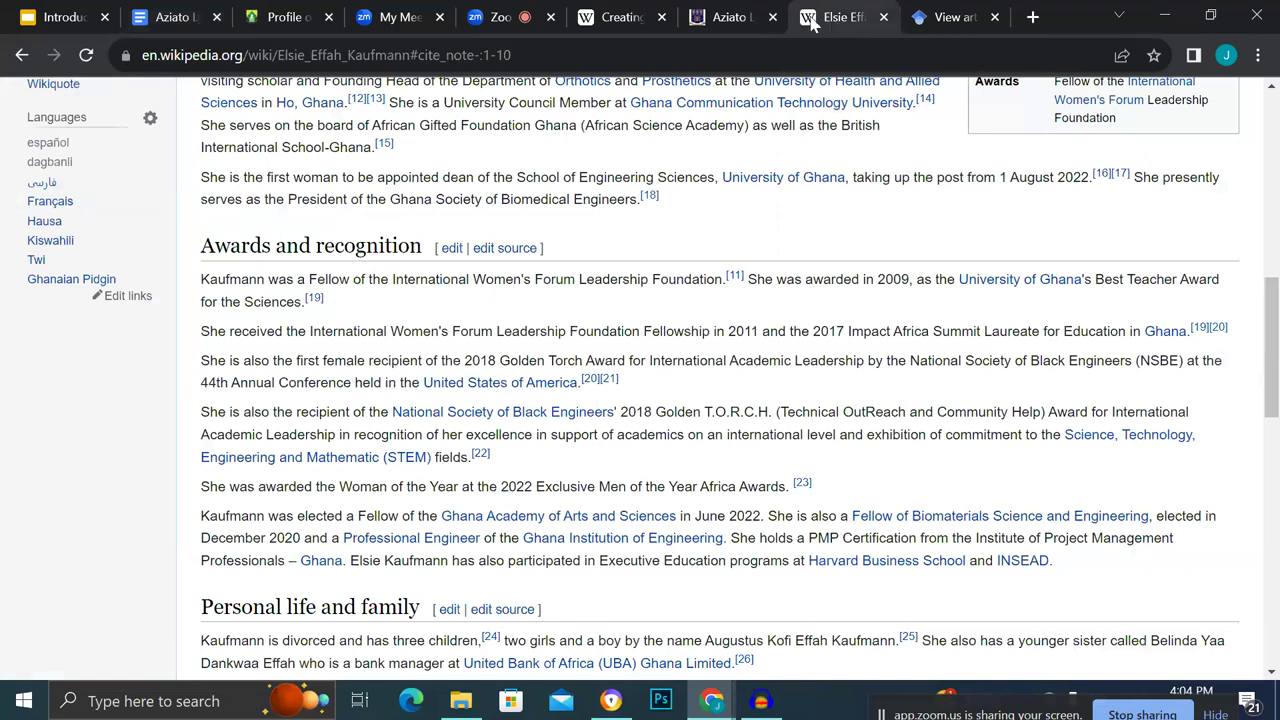
left_click(620, 18)
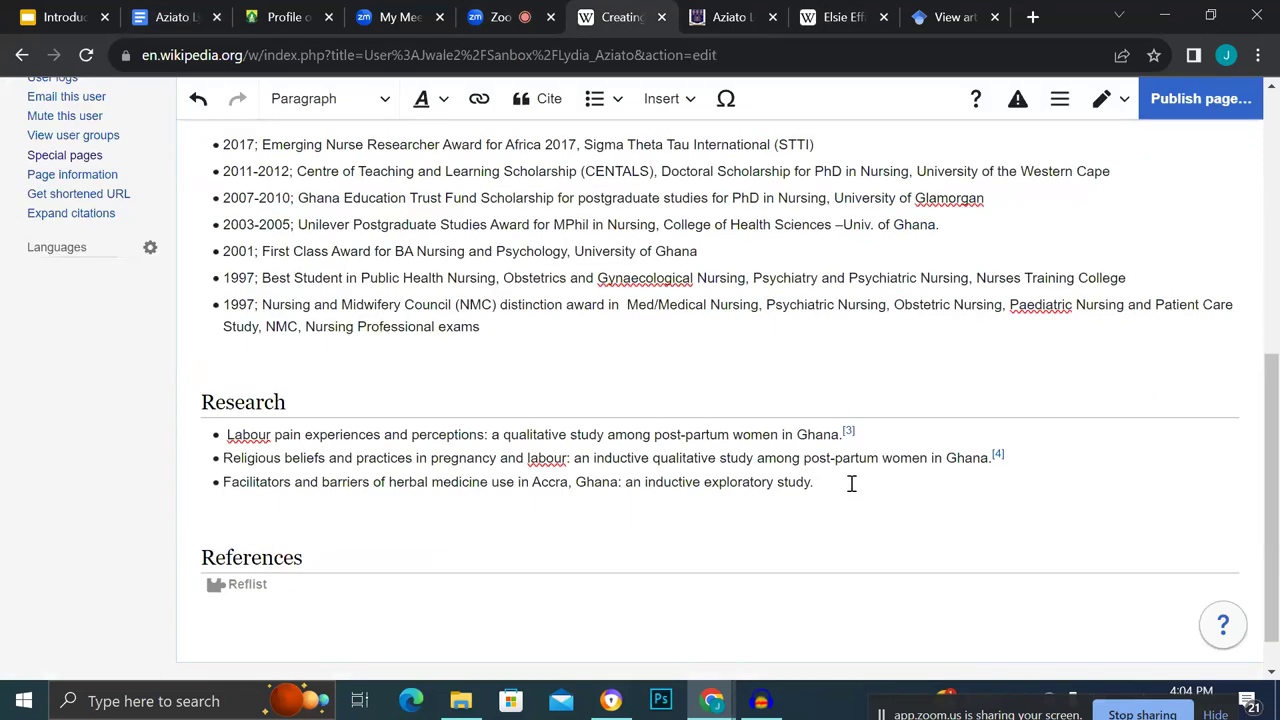
left_click(530, 104)
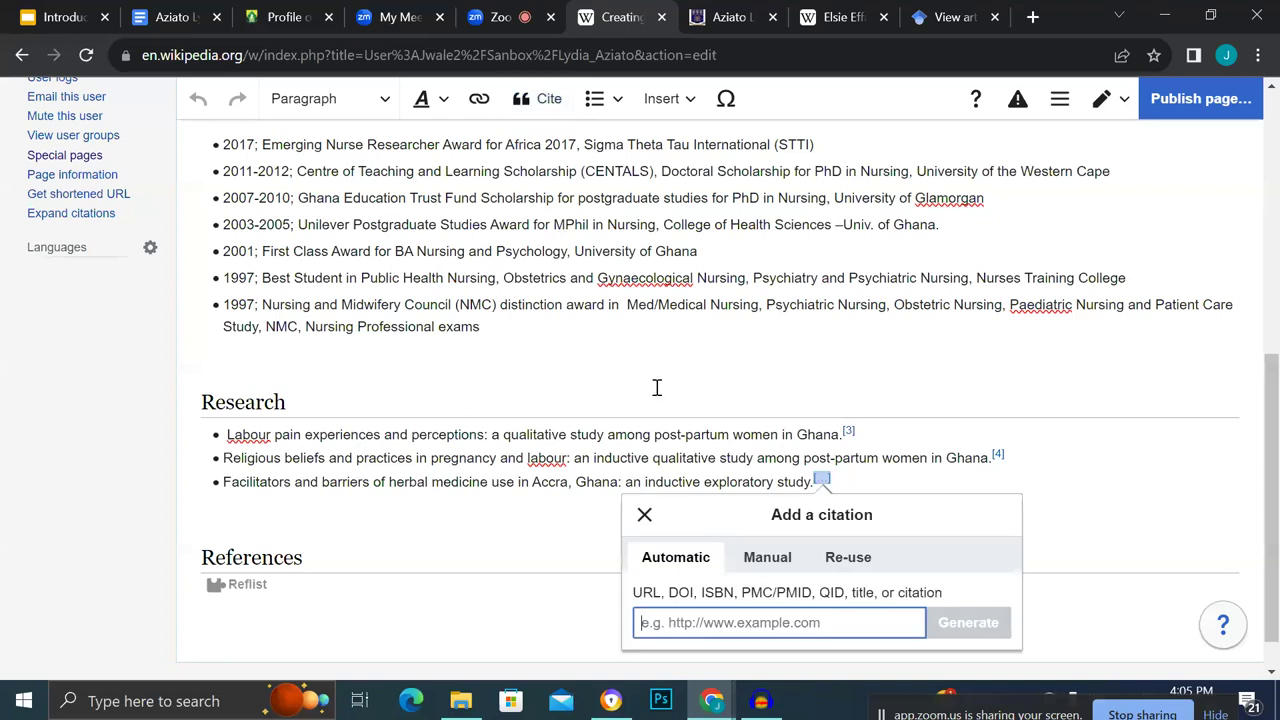
key("ctrl+v")
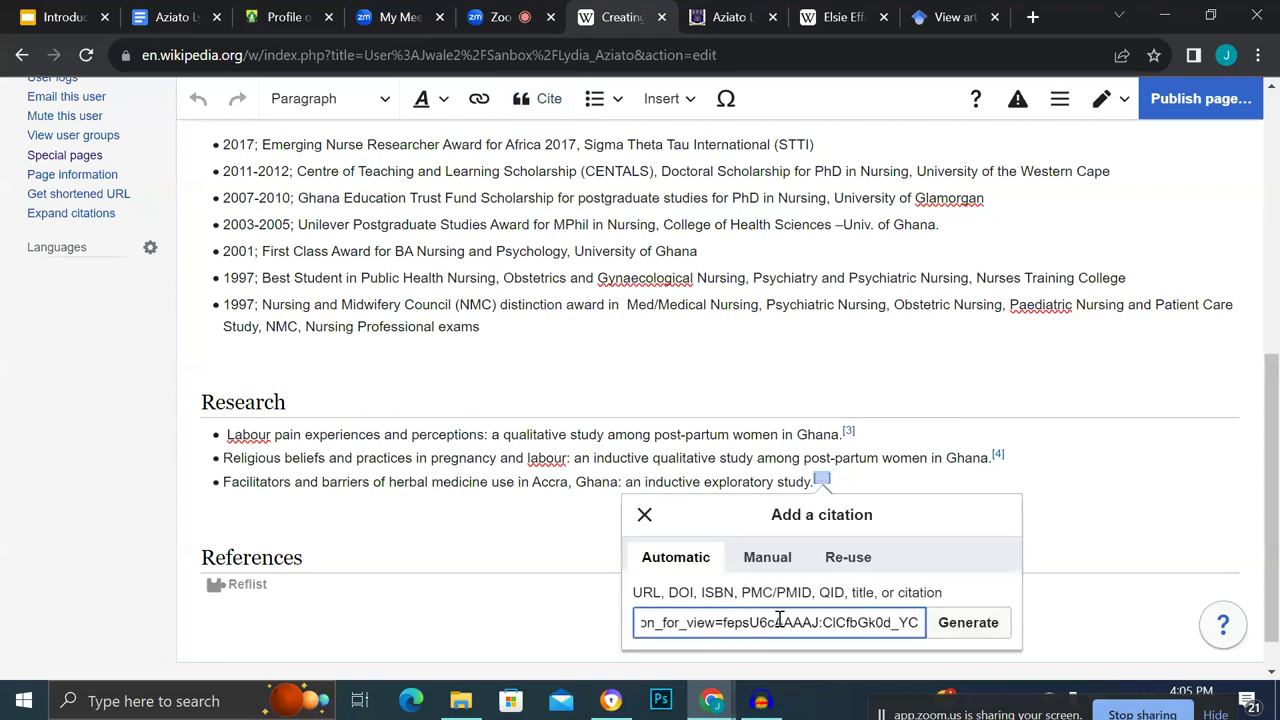
left_click(990, 626)
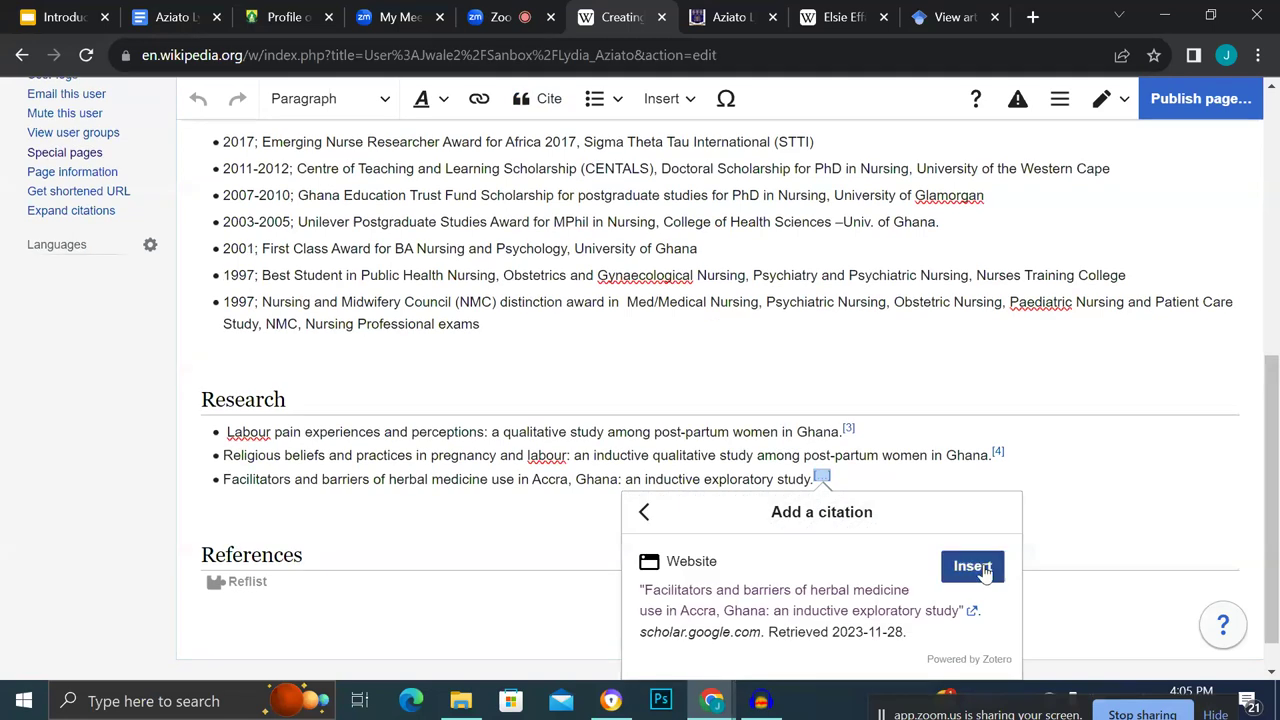
left_click(972, 566)
left_click(1048, 491)
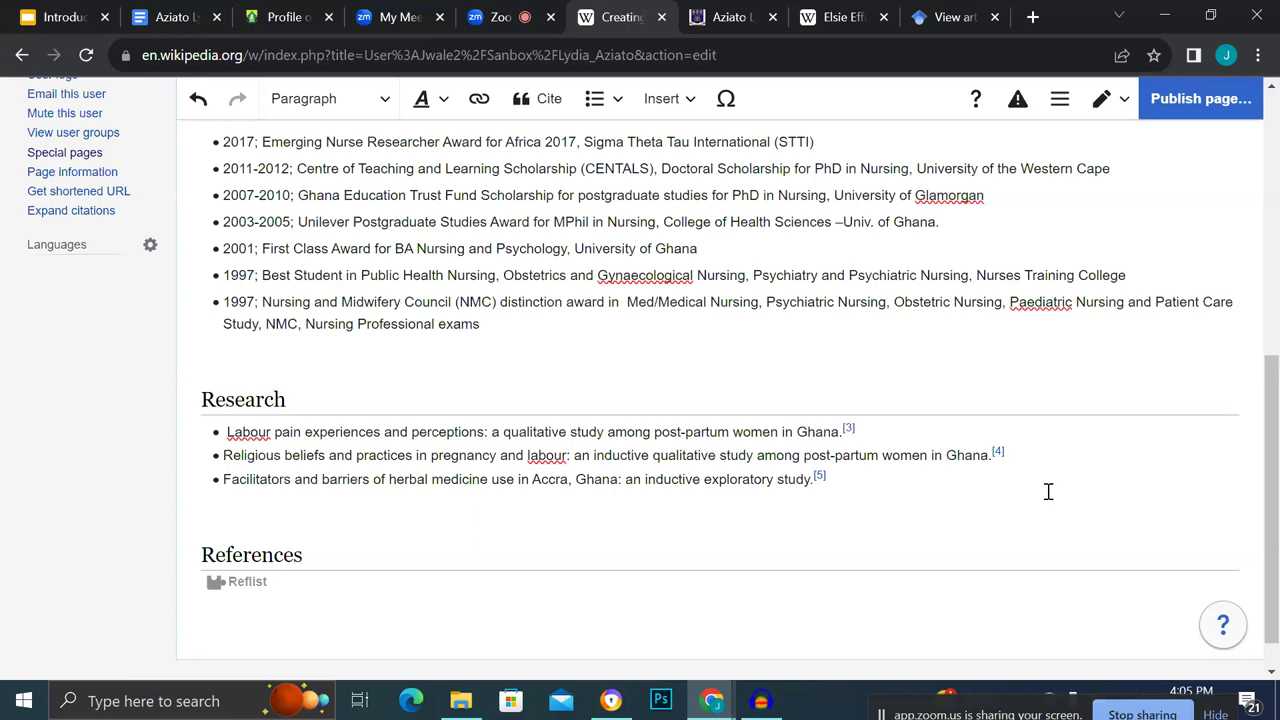
Publish the sandbox page with the edit summary "Created New Article".
scroll(1048, 491, "up", 3)
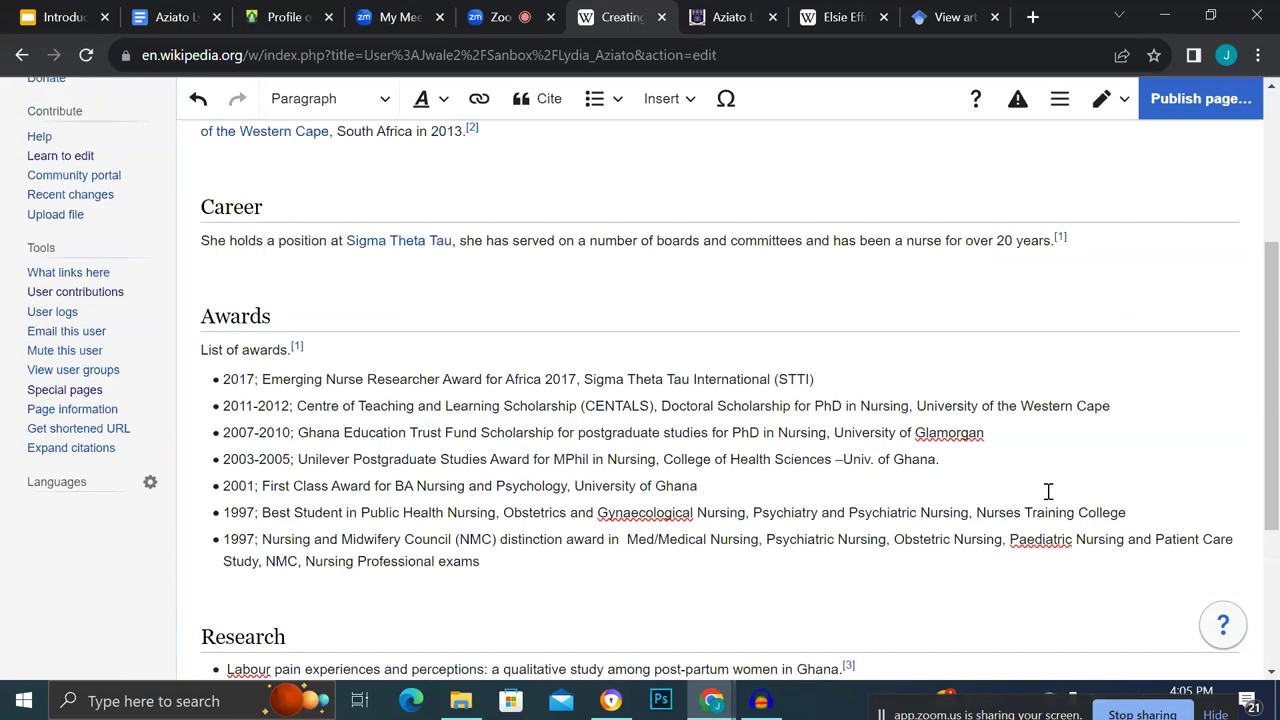
scroll(1048, 491, "up", 4)
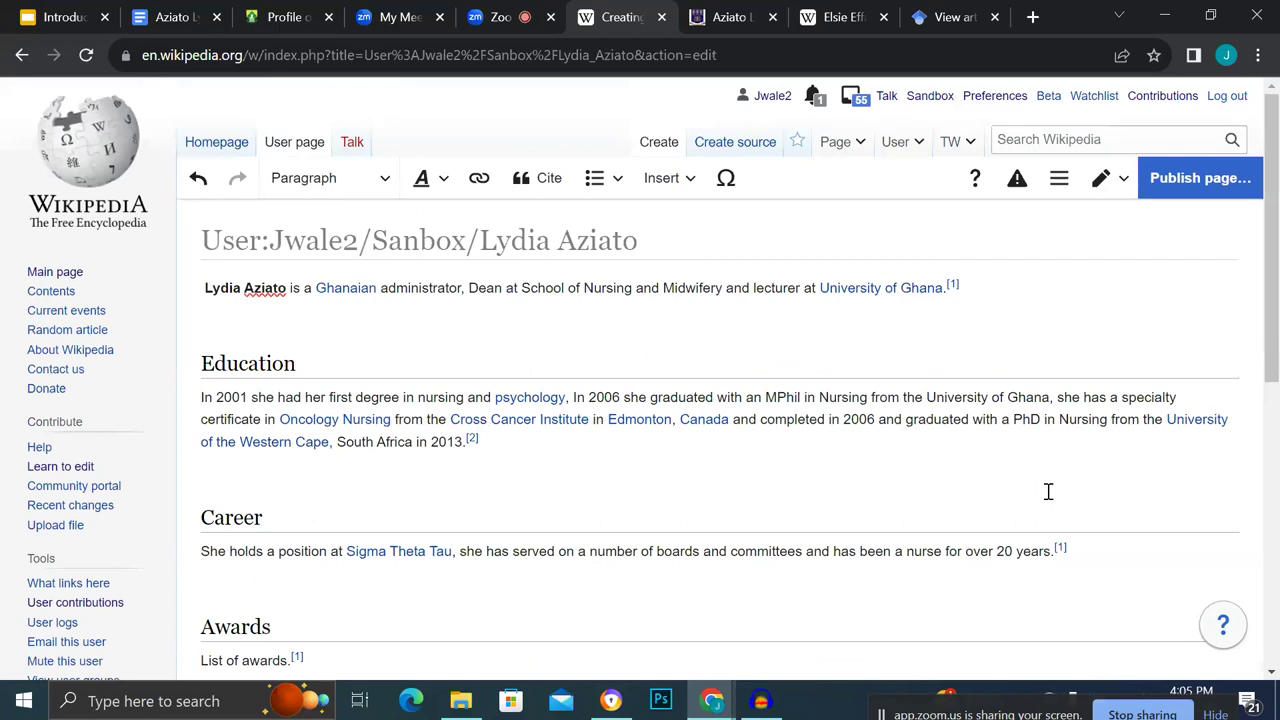
left_click(1198, 182)
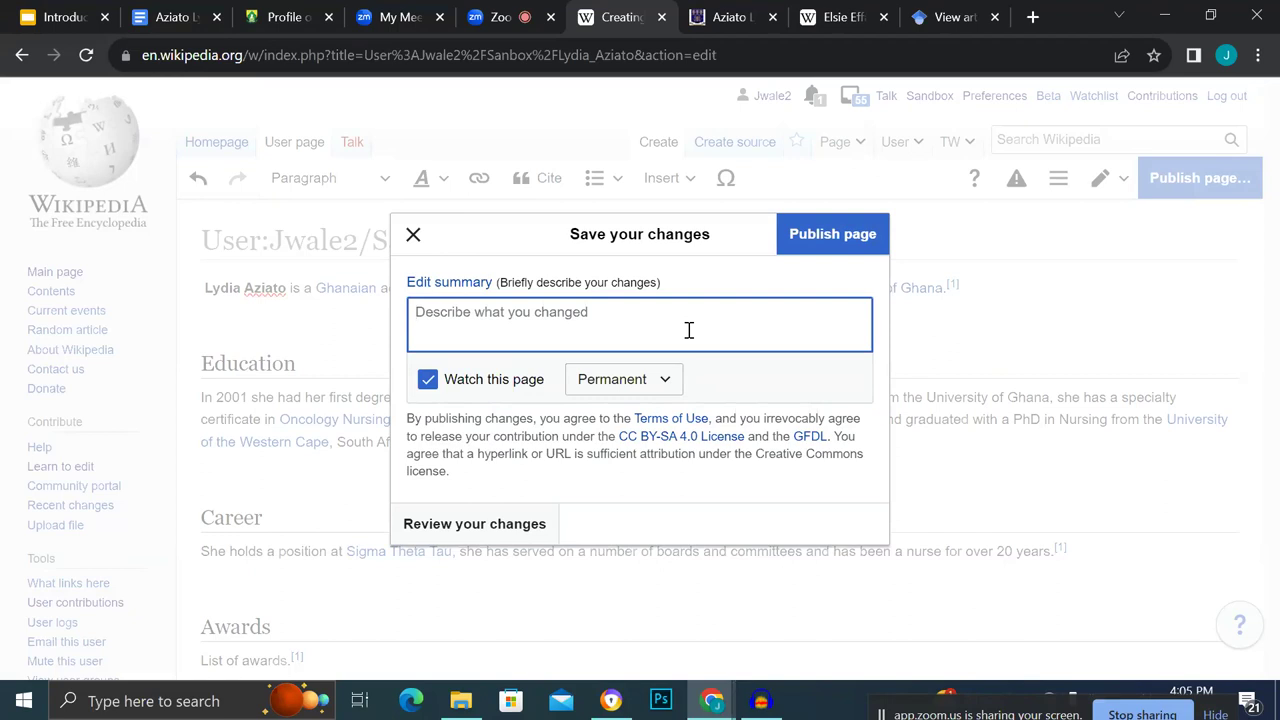
type("Cre")
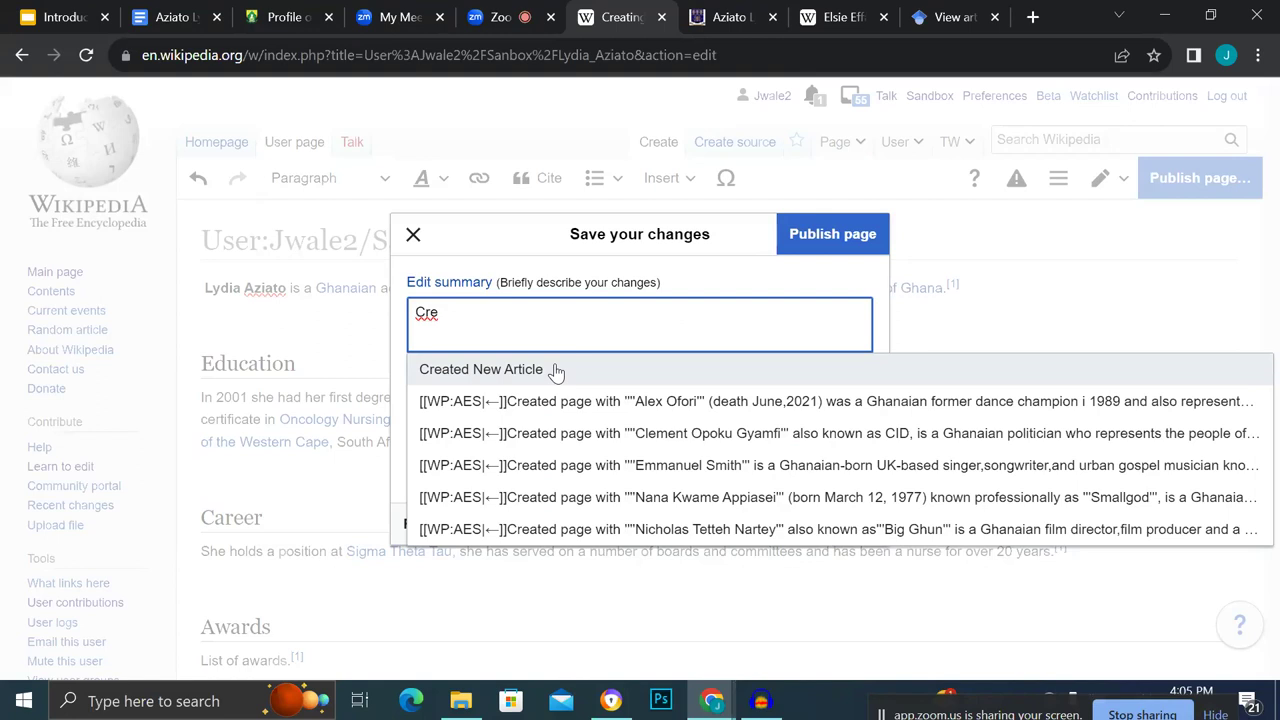
type("ated ")
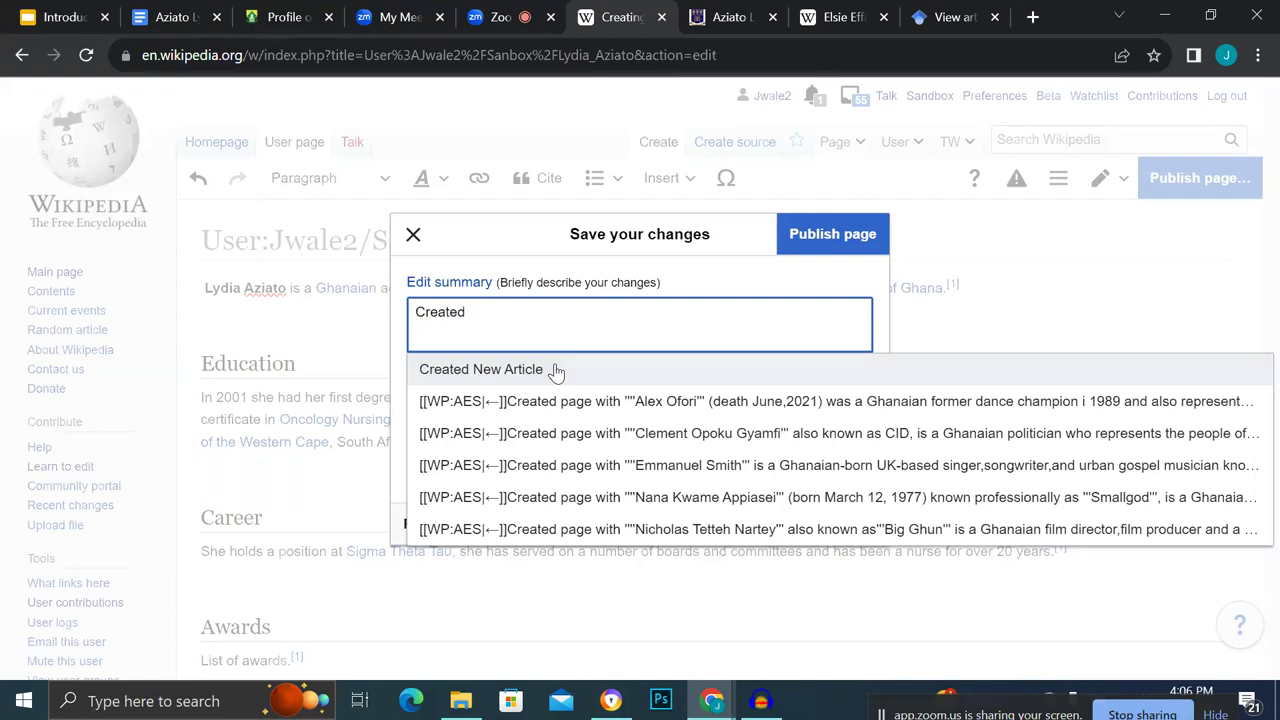
type("New Art")
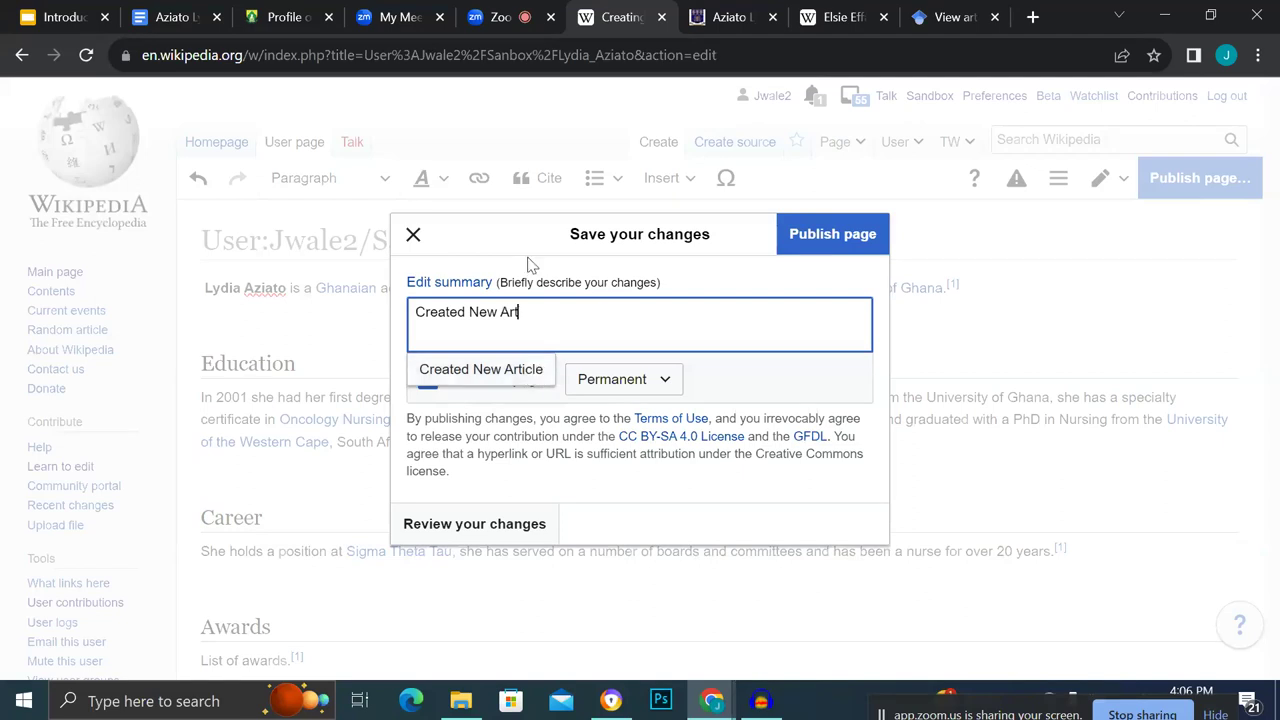
left_click(526, 379)
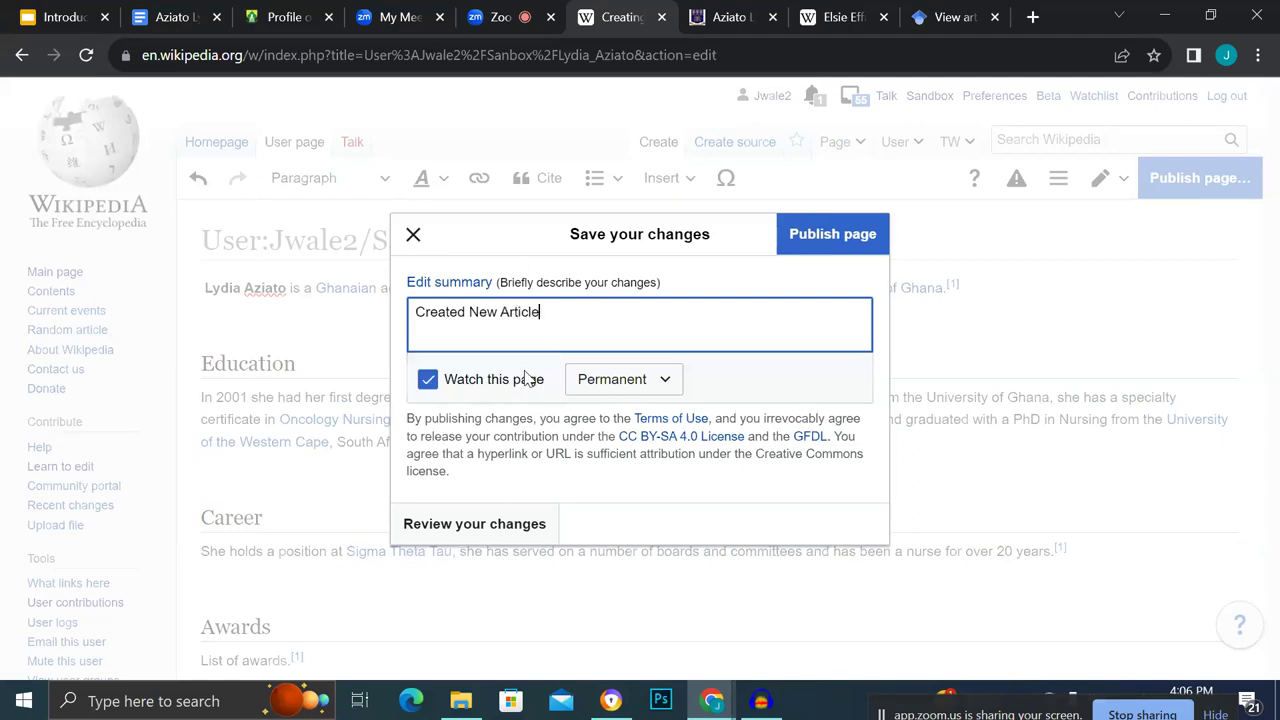
left_click(826, 240)
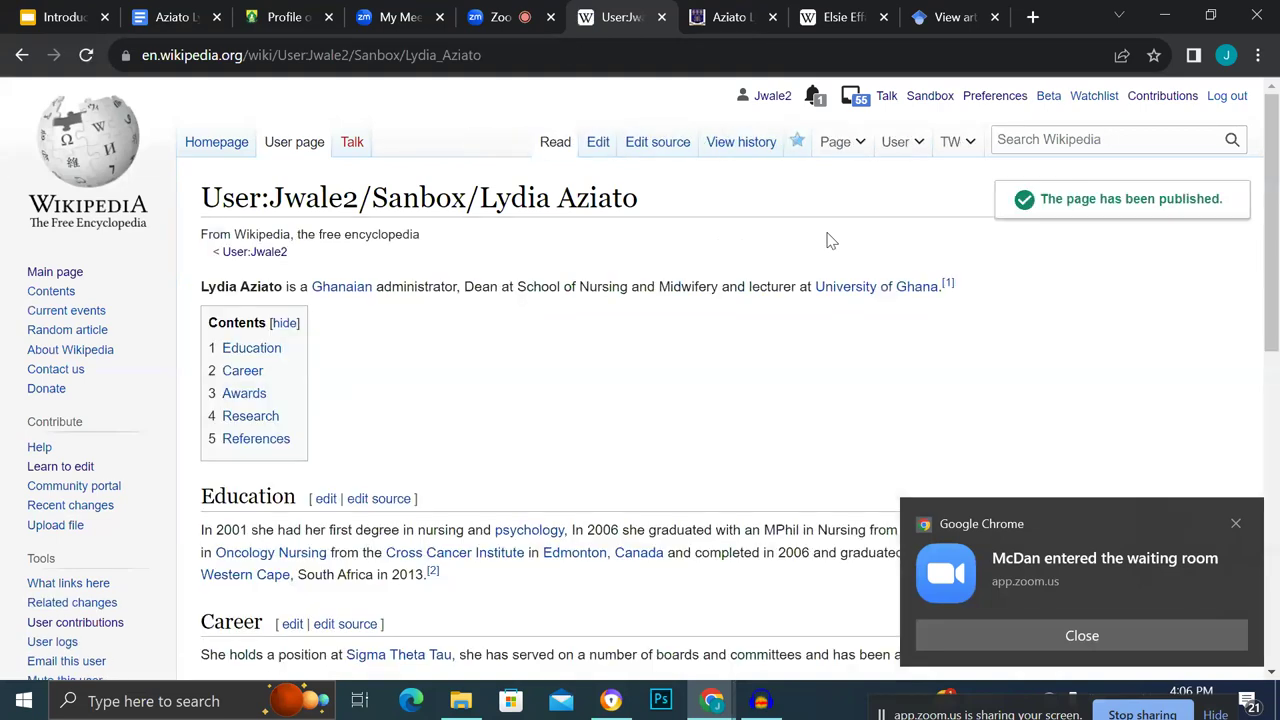
Review the published sandbox page from the introduction down to its Research, References and Categories sections, dismissing the Zoom notification.
scroll(826, 240, "down", 3)
scroll(826, 240, "down", 3)
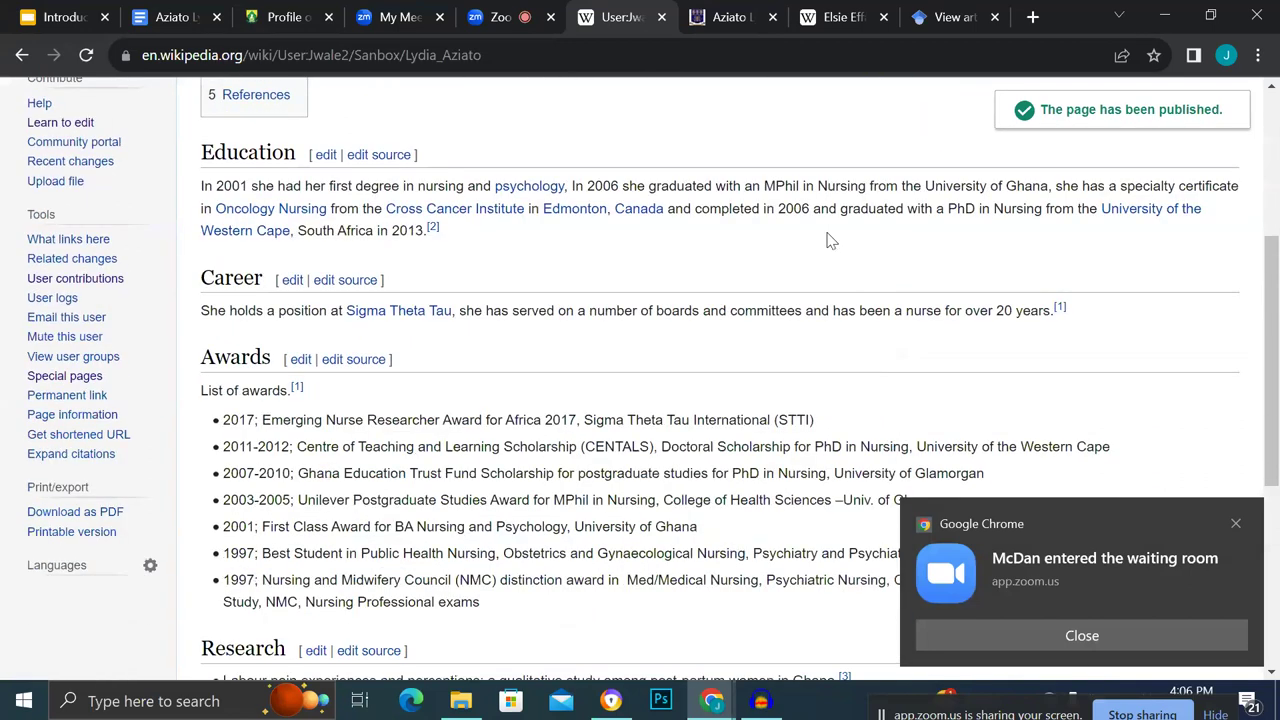
scroll(828, 240, "down", 2)
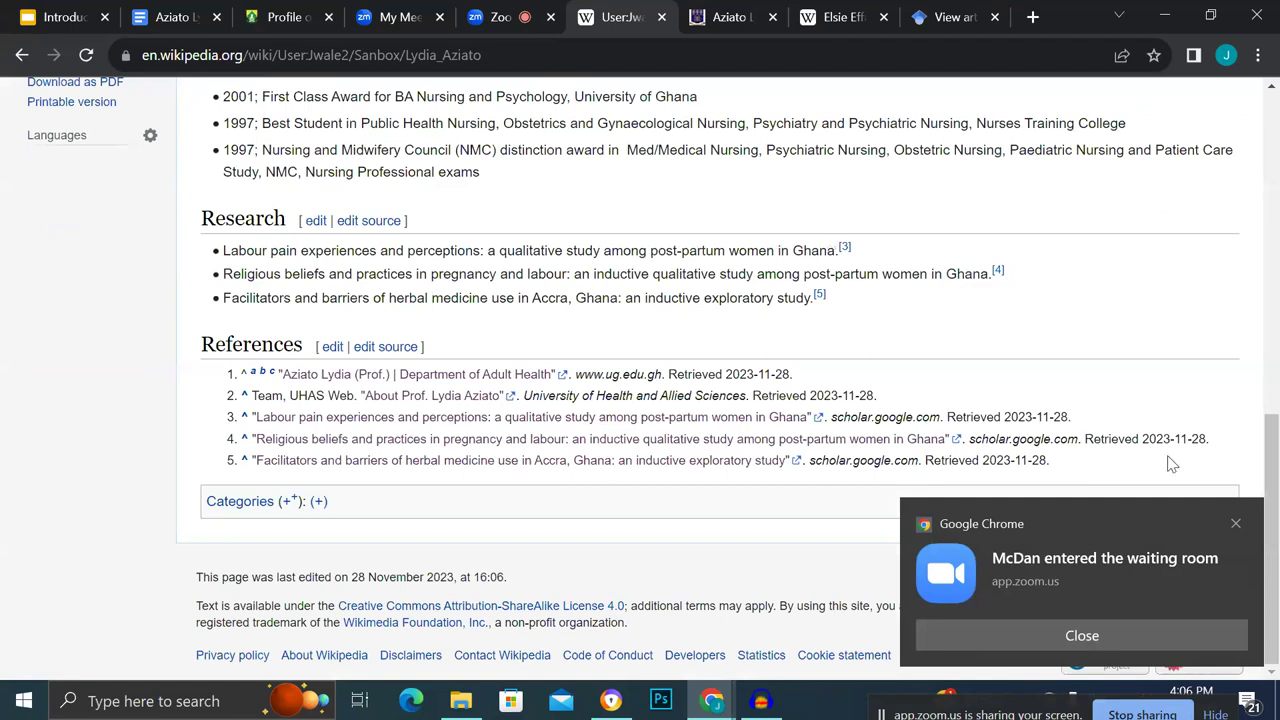
left_click(1236, 524)
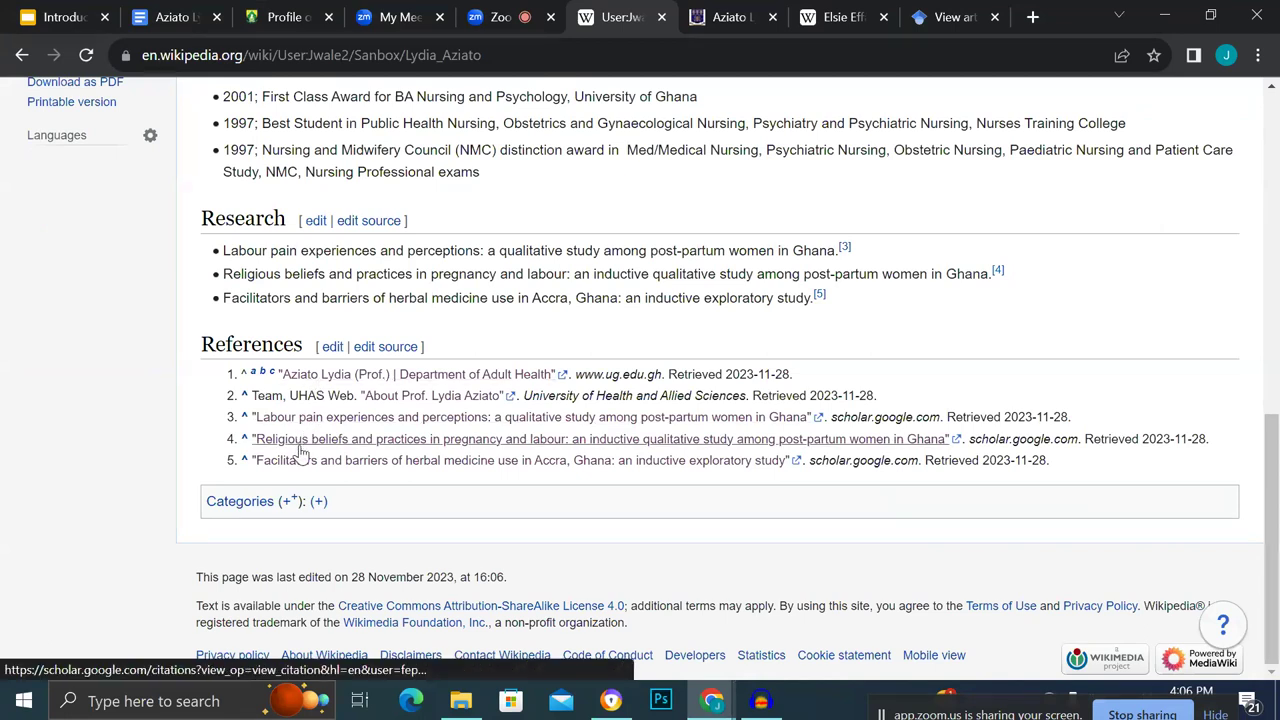
scroll(315, 412, "up", 1)
scroll(315, 412, "down", 1)
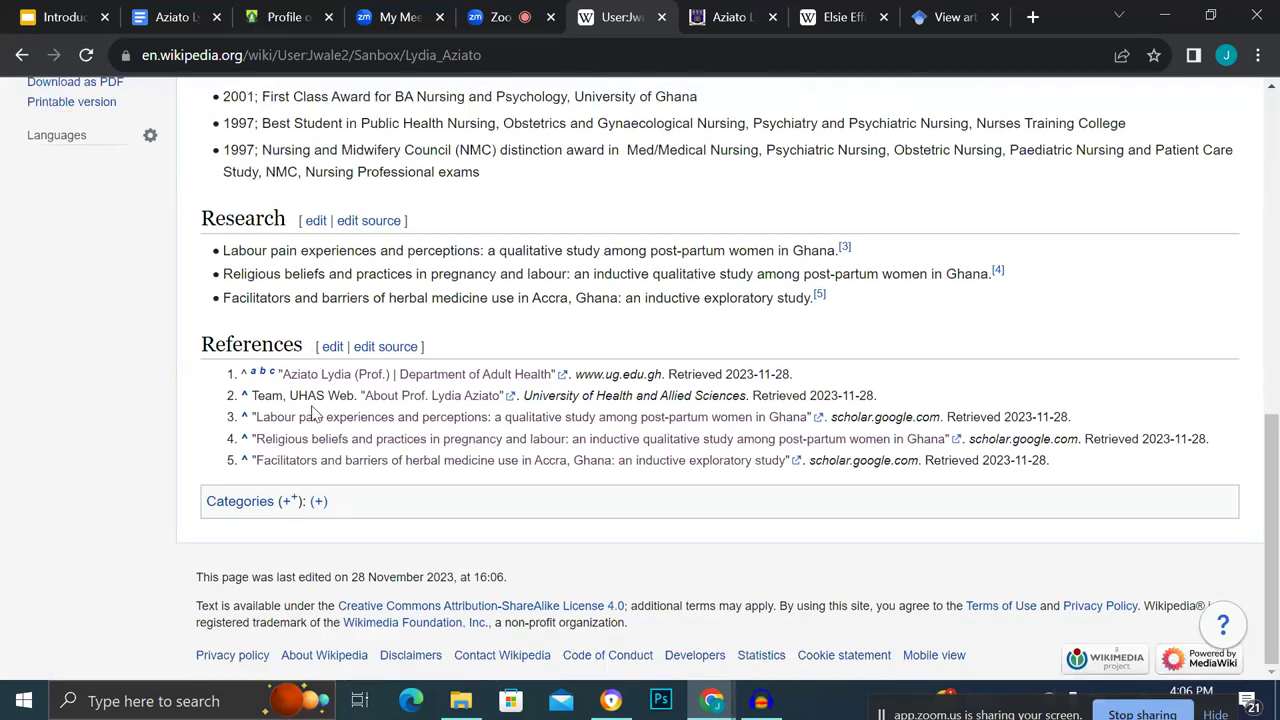
scroll(325, 385, "up", 6)
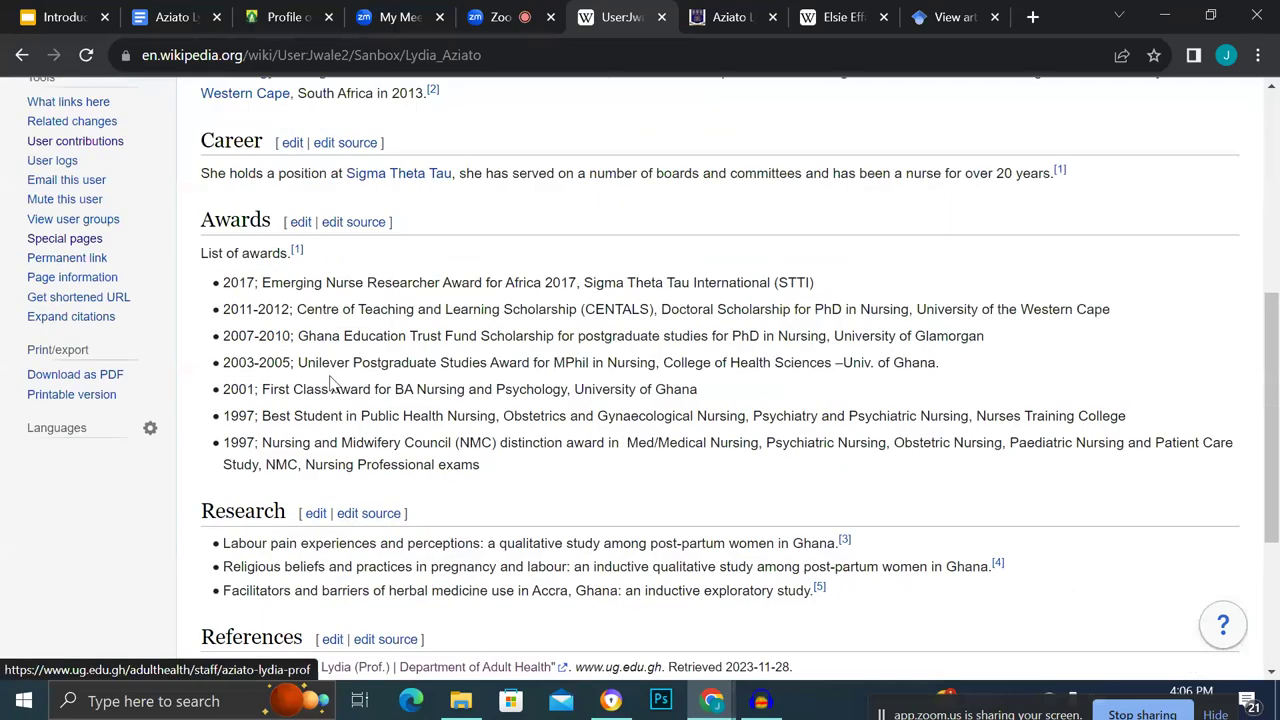
scroll(360, 250, "up", 1)
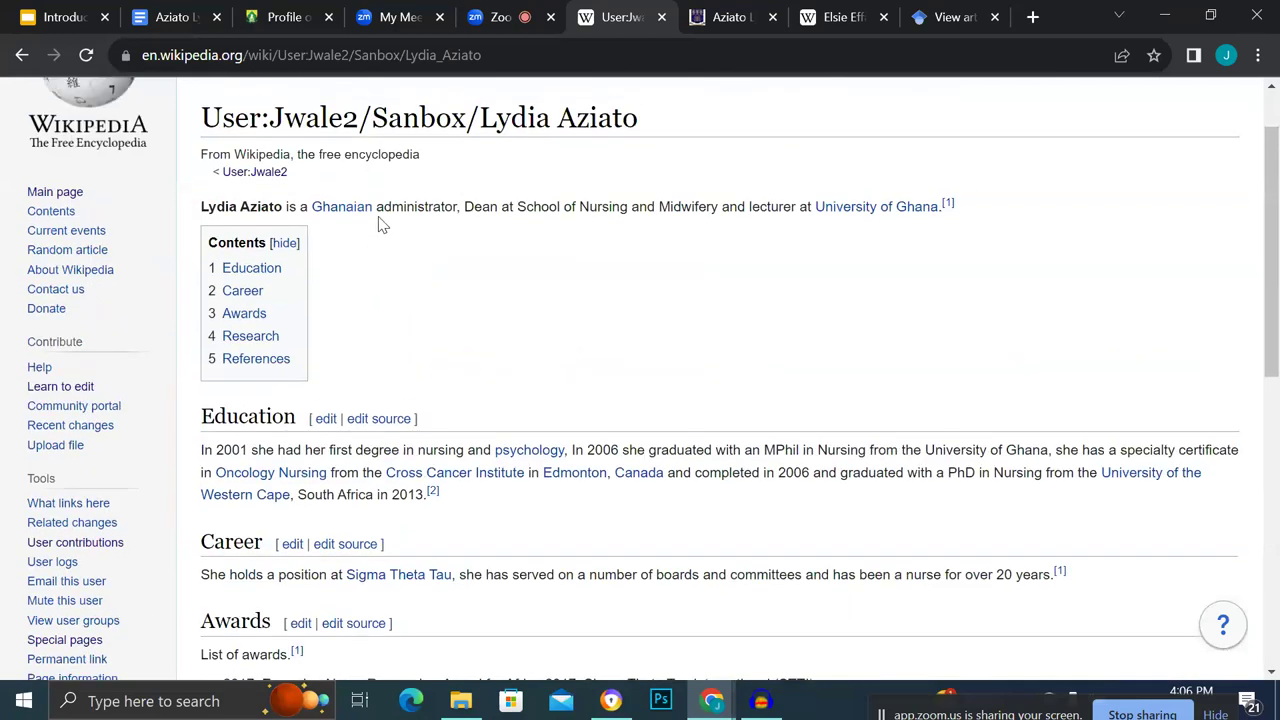
scroll(385, 222, "down", 7)
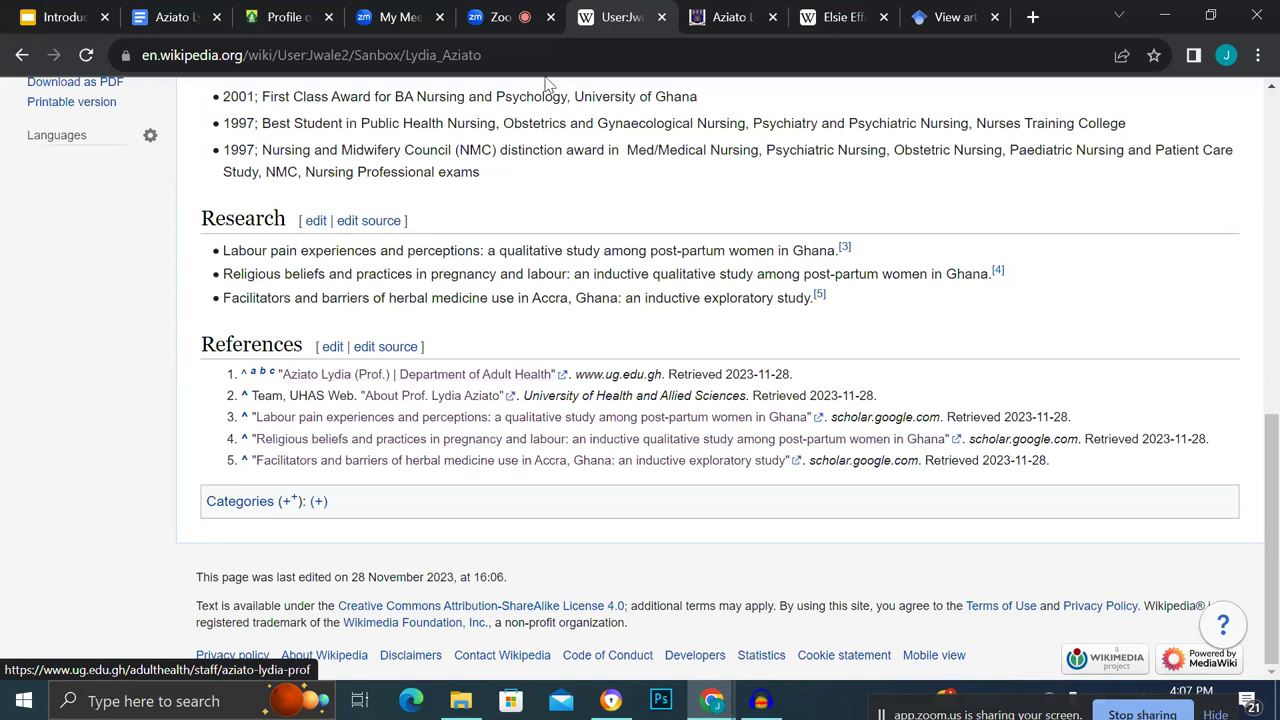
Copy the category name "Living people" from the Categories list of the other open Wikipedia biography.
left_click(845, 20)
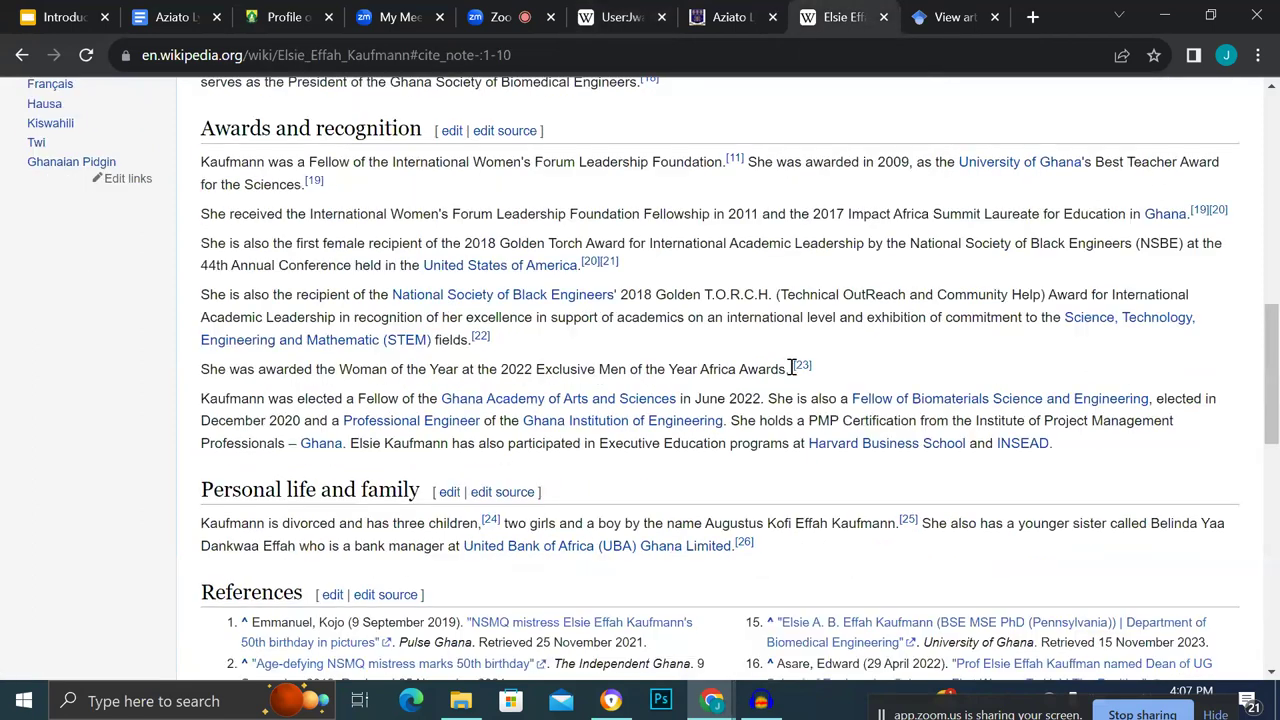
scroll(792, 368, "down", 1)
scroll(792, 368, "down", 8)
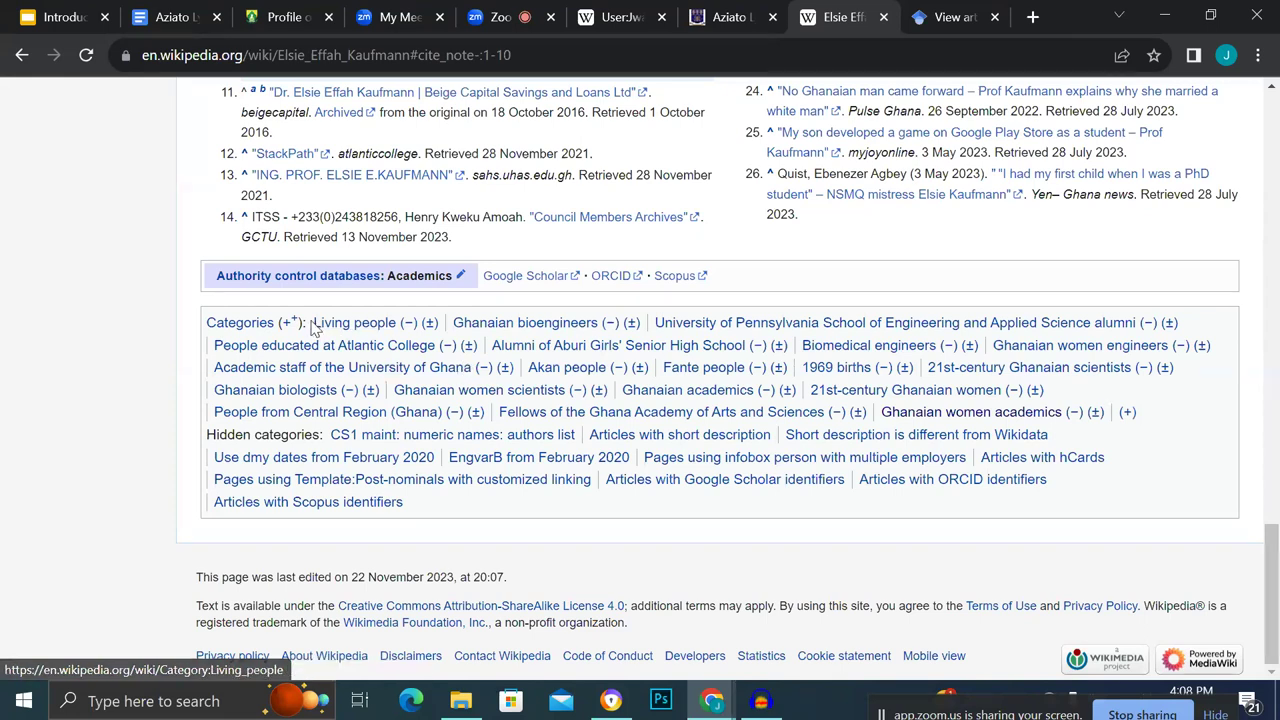
left_click_drag(310, 322, 398, 320)
key("ctrl+c")
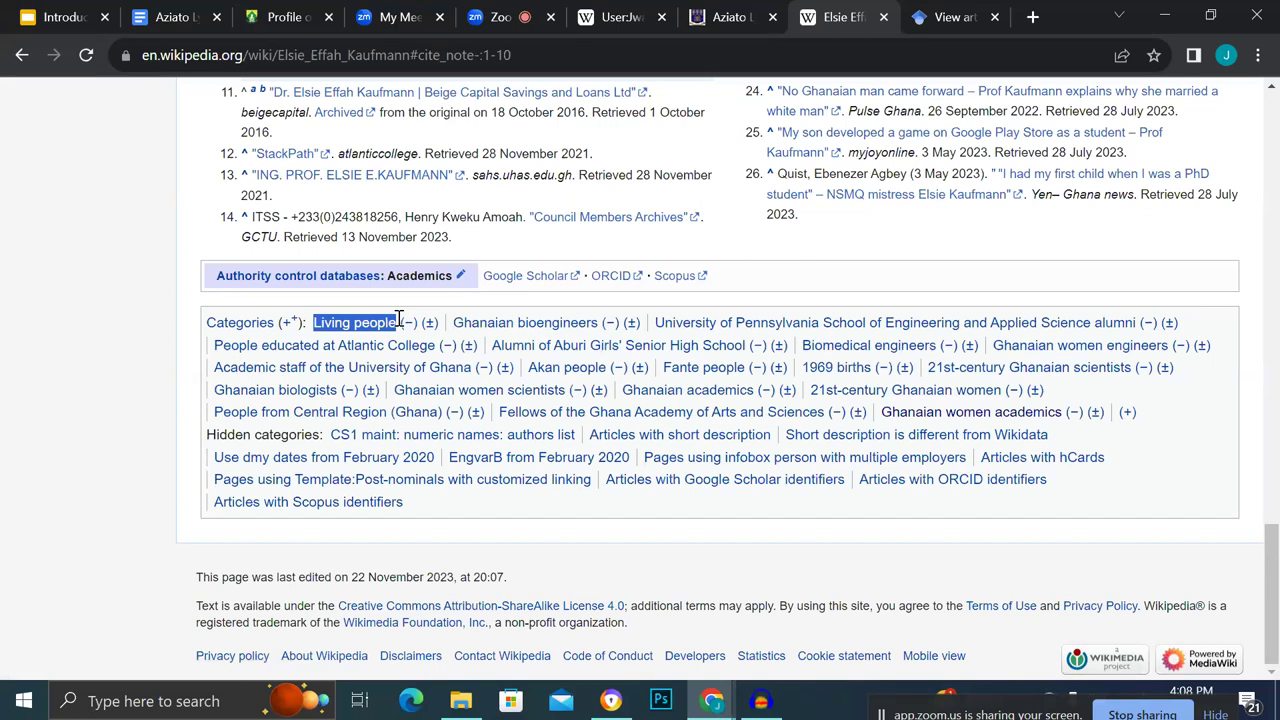
Add the copied category "Living people" to the sandbox biography's empty category list and save it.
mouse_move(437, 372)
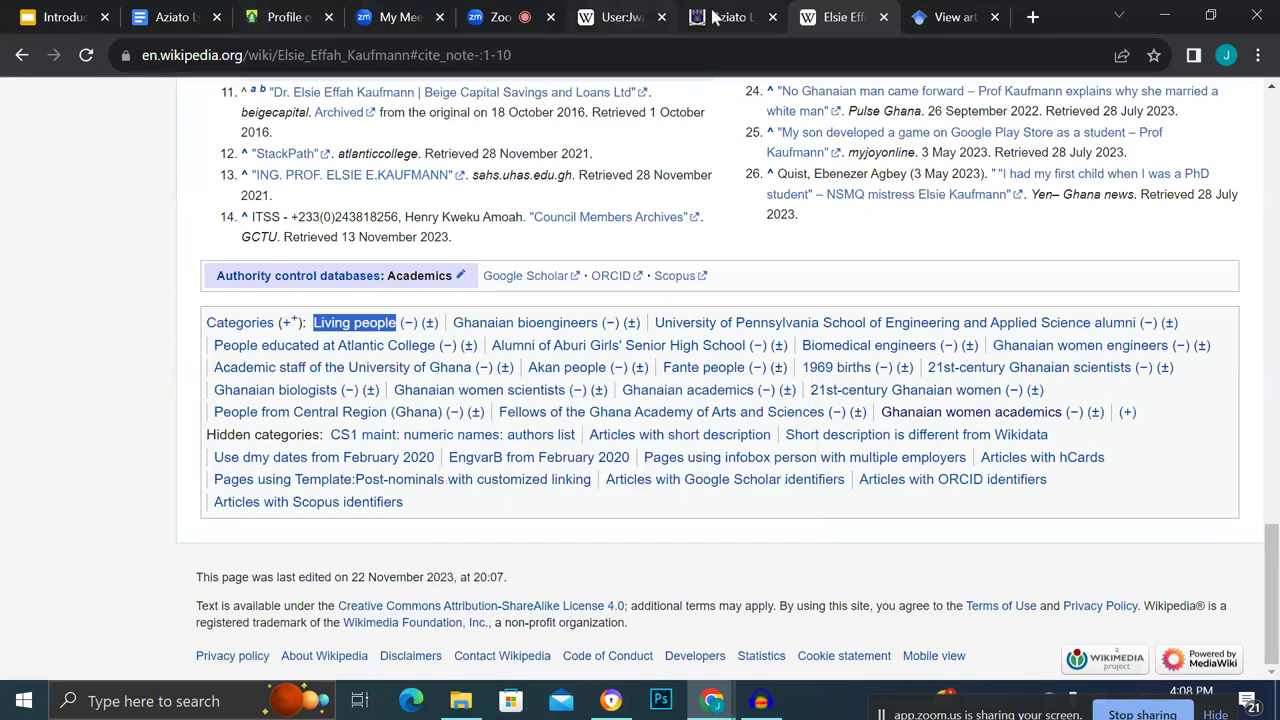
left_click(623, 20)
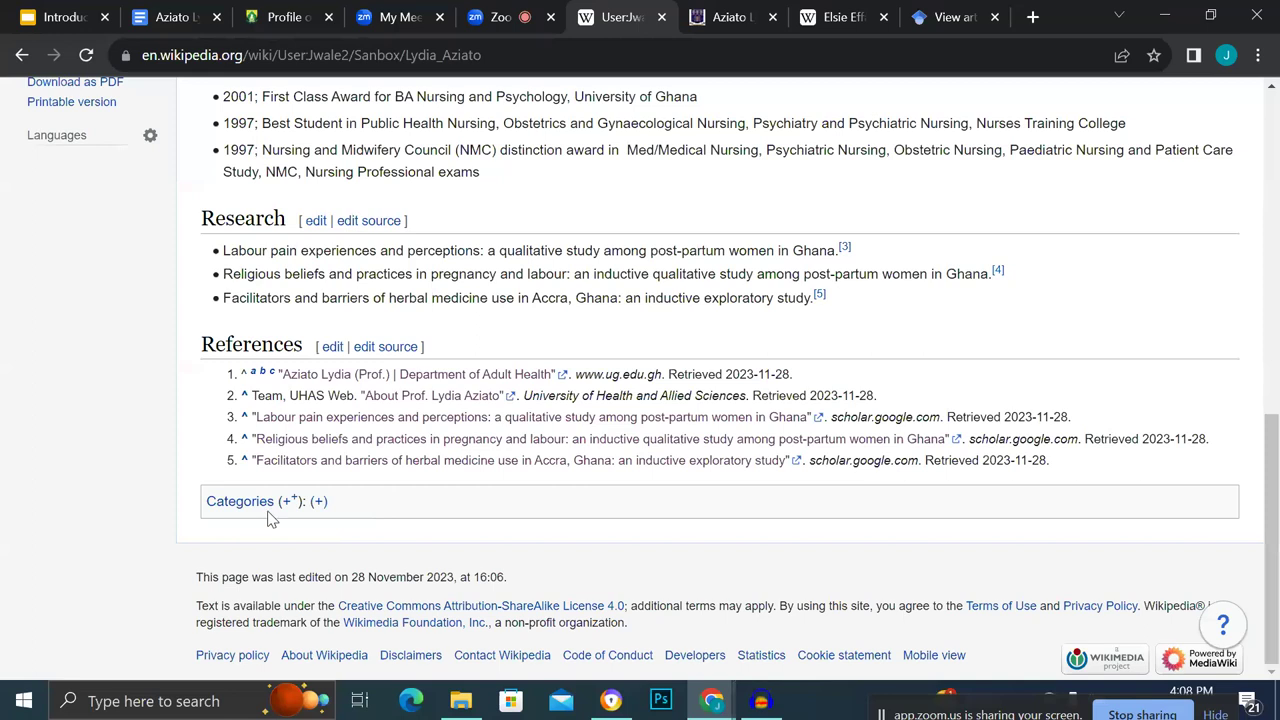
left_click(318, 502)
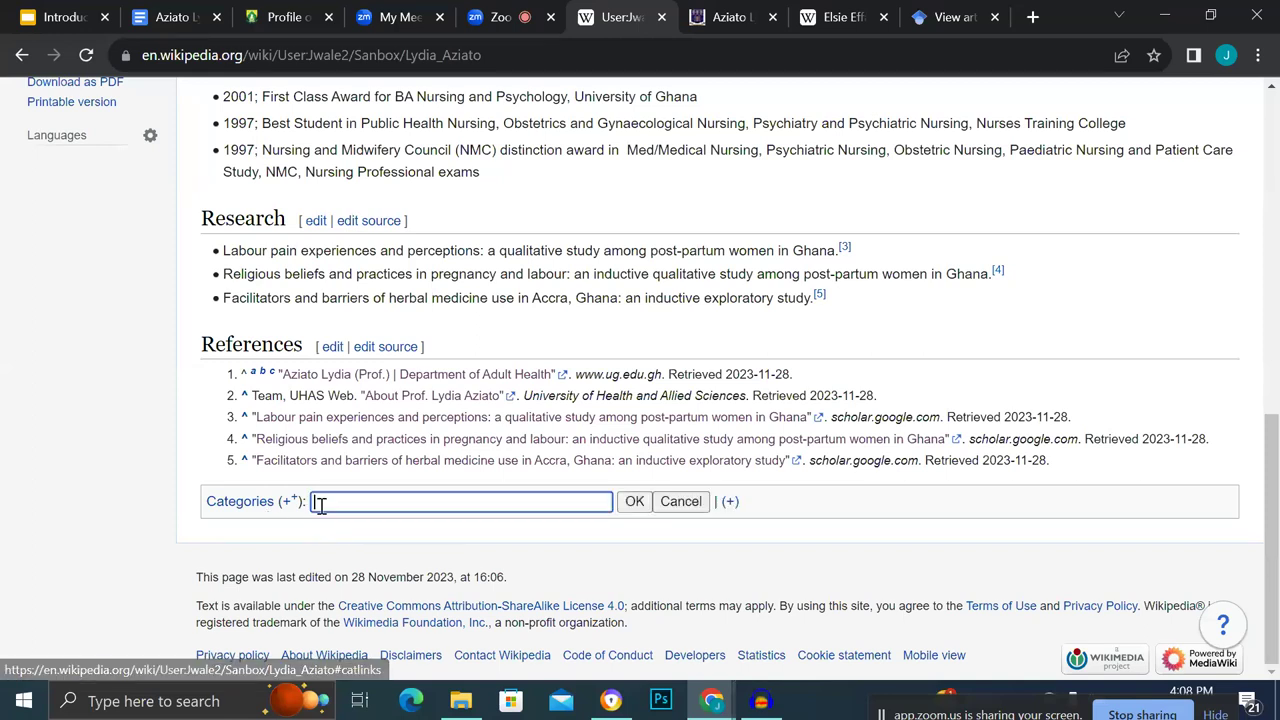
key("ctrl+v")
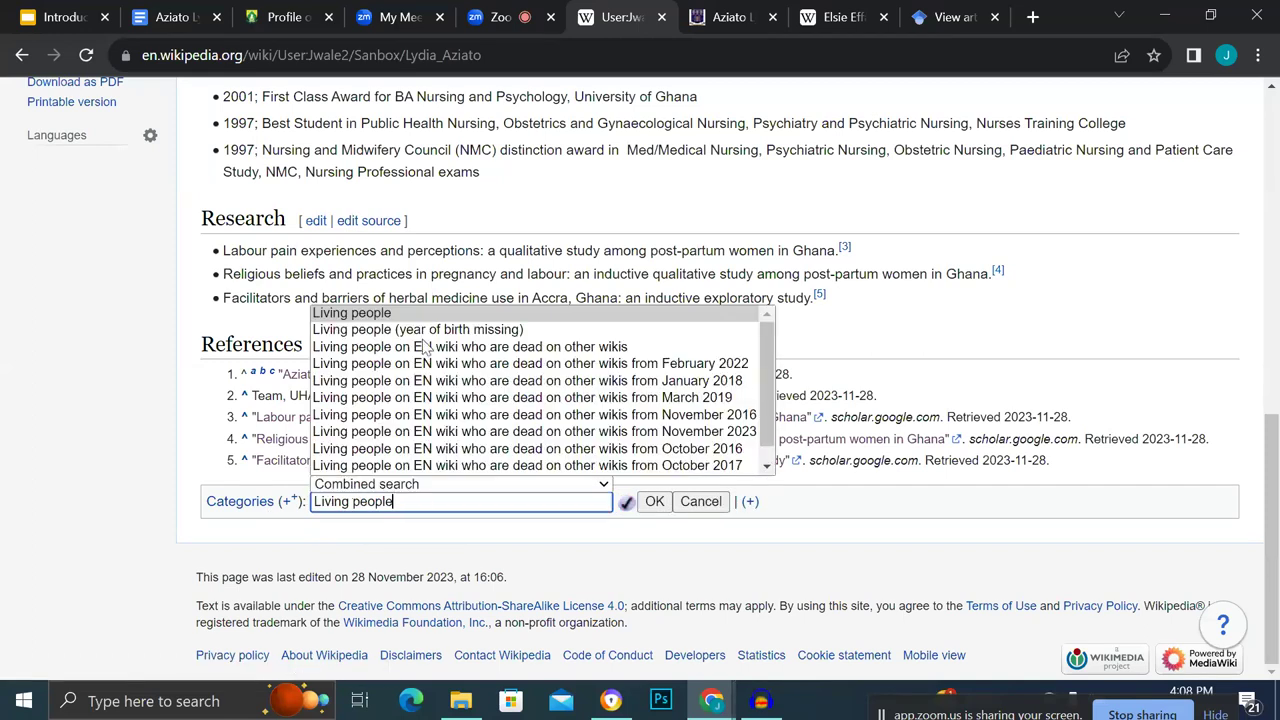
left_click(421, 316)
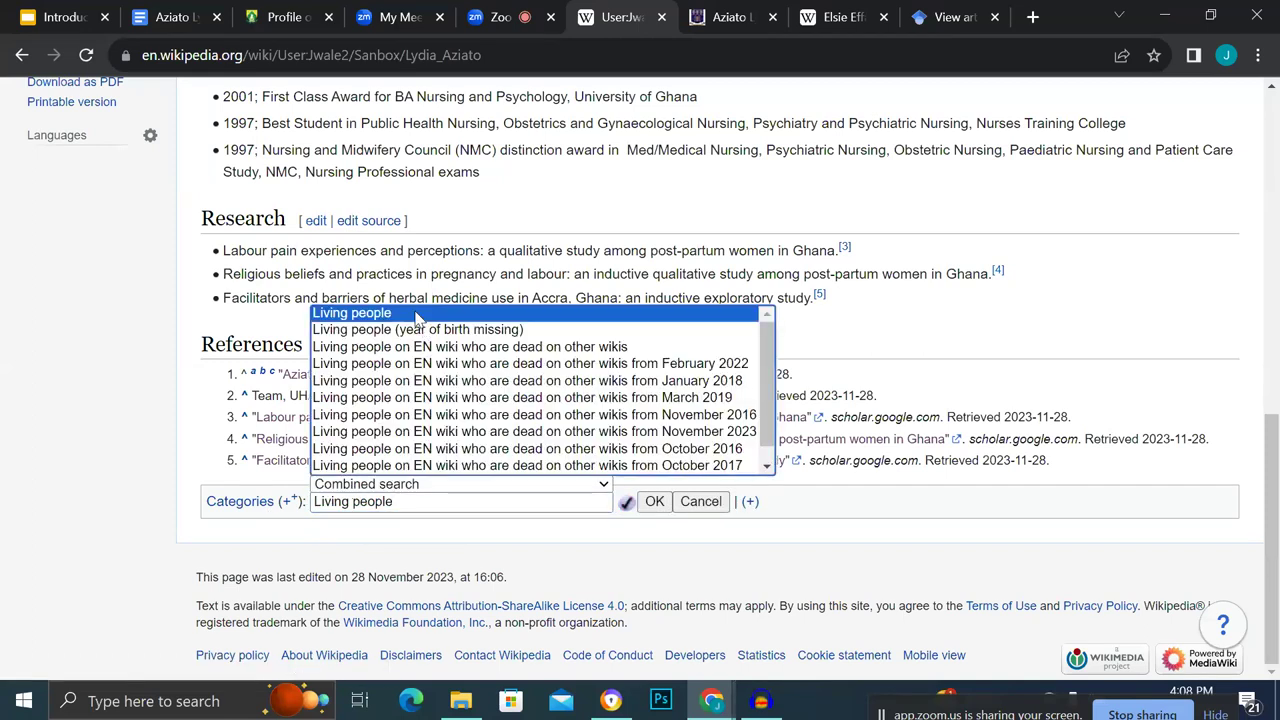
left_click(652, 503)
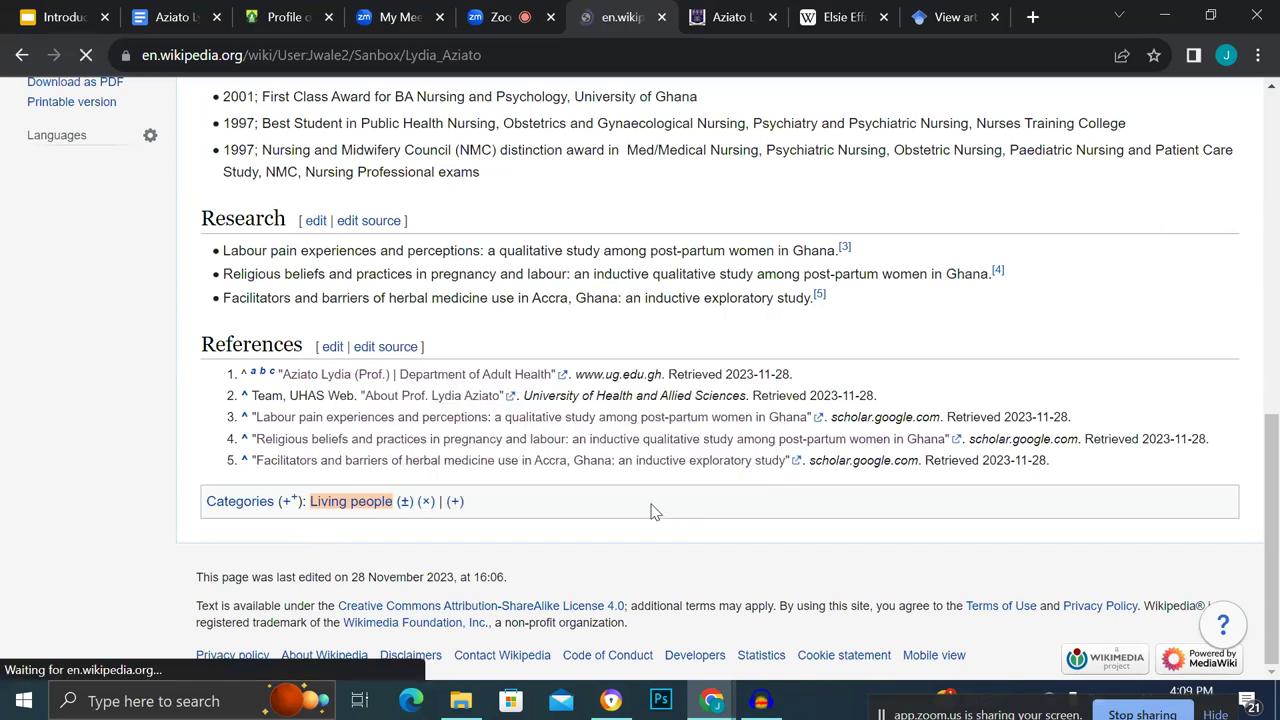
Add the suggested category "Ghanaian nurses" to the sandbox biography after "Living people" and save it.
scroll(650, 512, "down", 5)
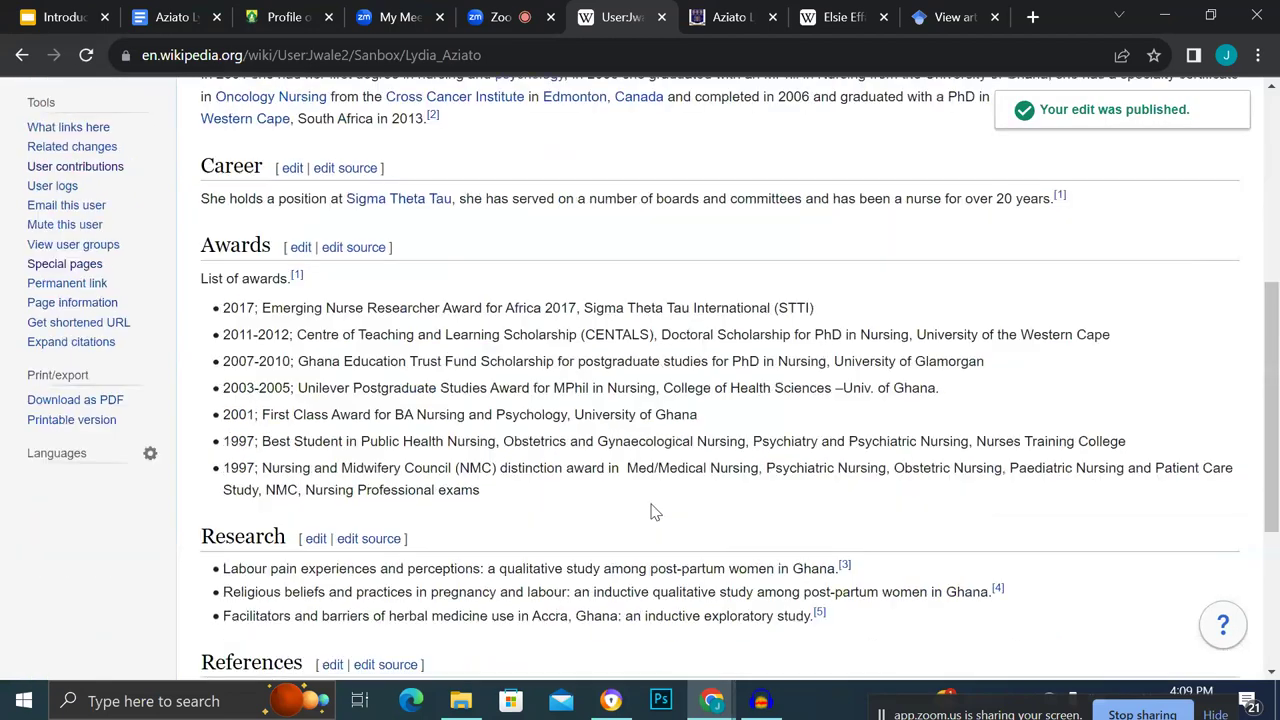
scroll(650, 512, "down", 3)
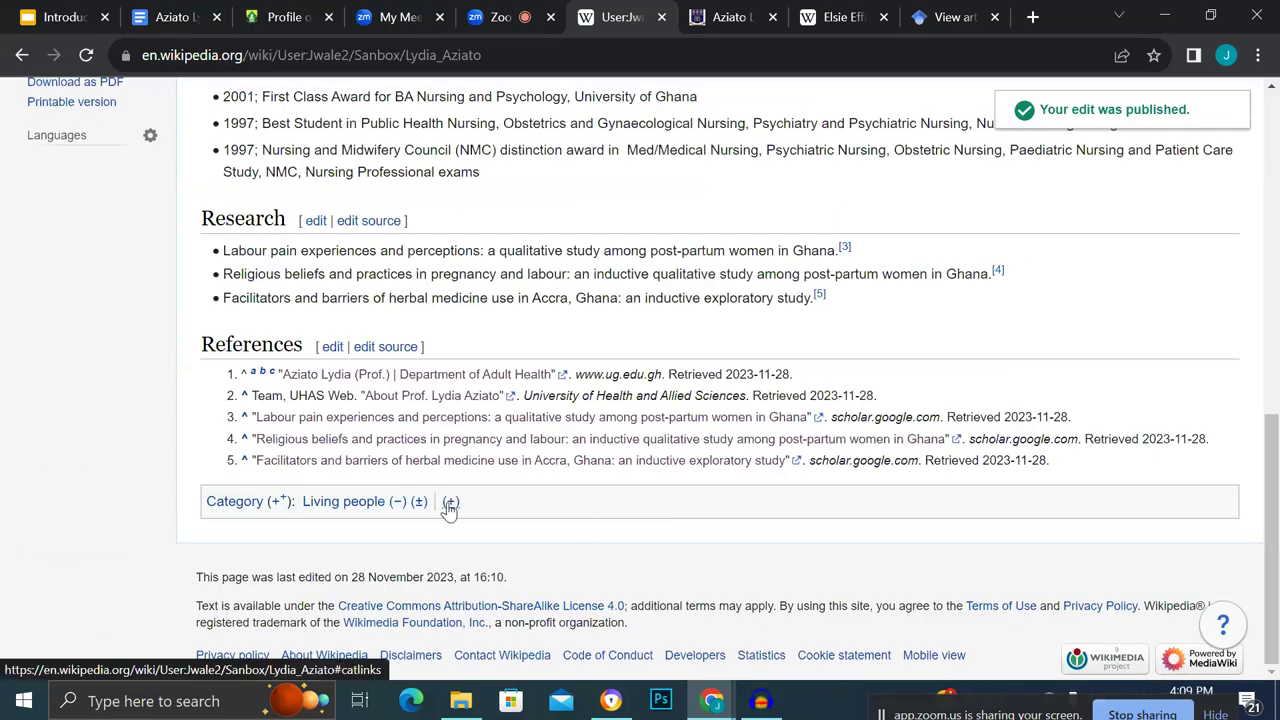
left_click(450, 501)
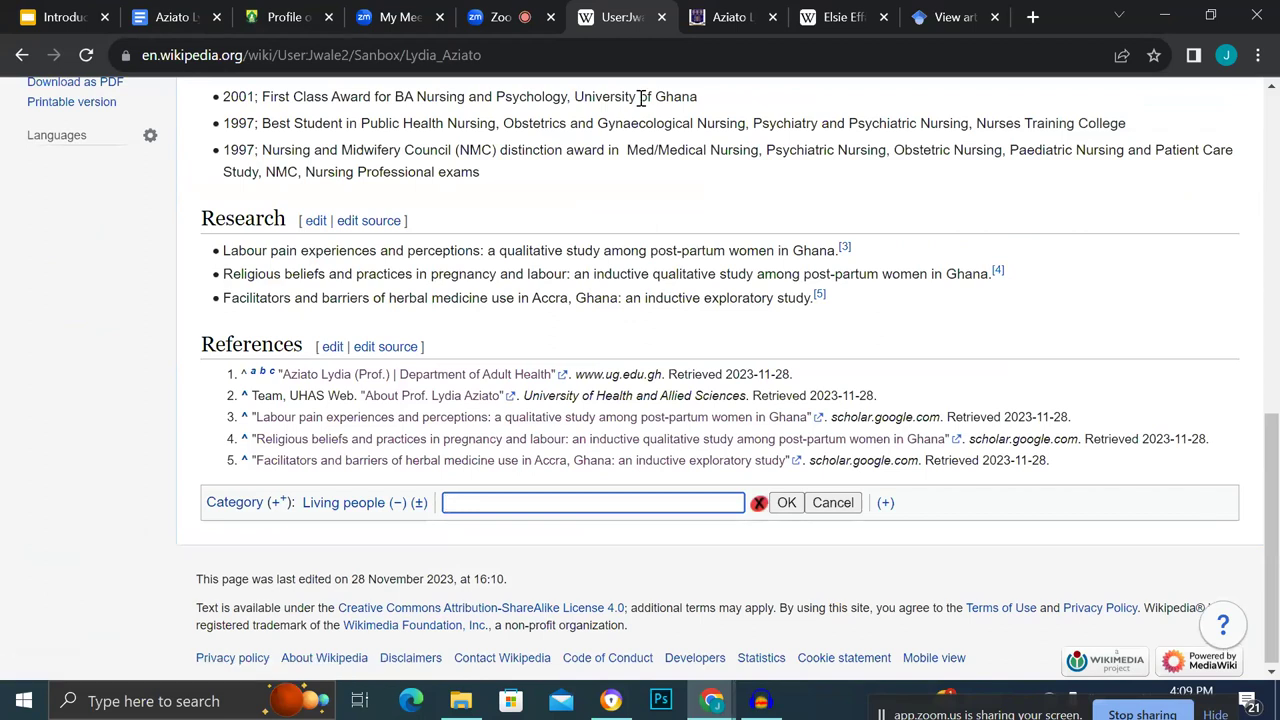
left_click(833, 22)
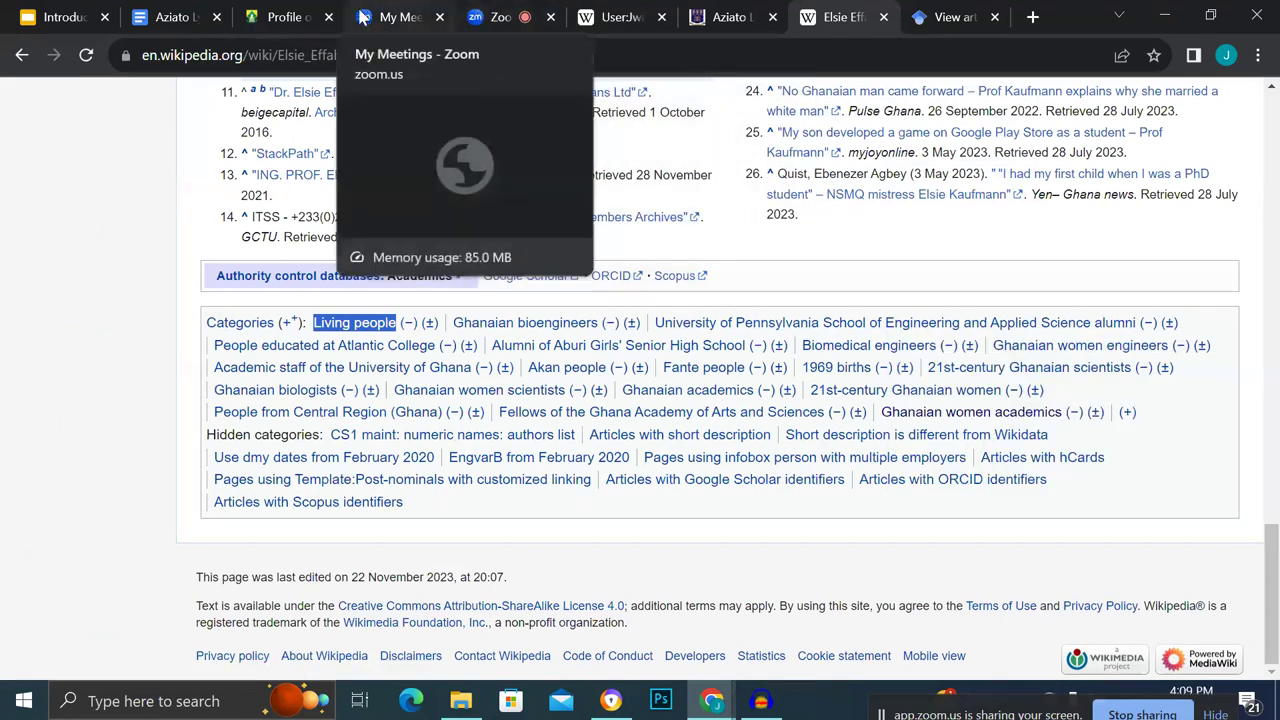
left_click(624, 22)
type("Gh")
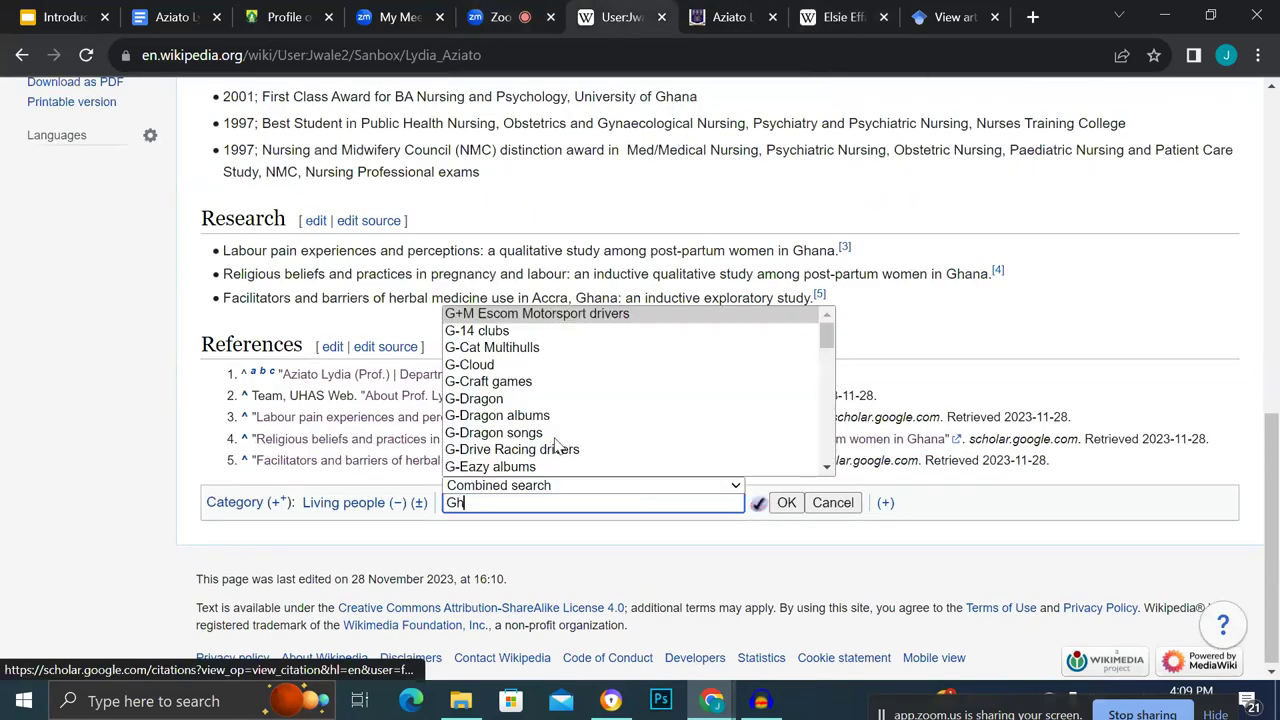
type("anaia")
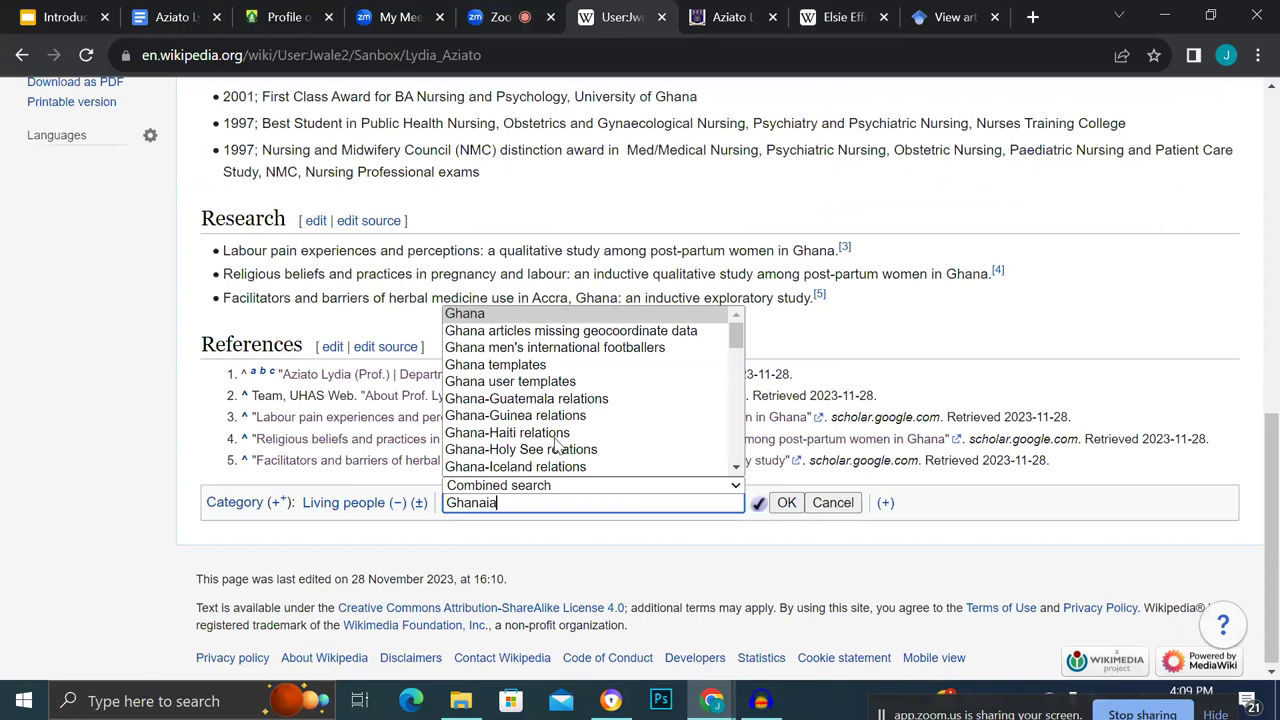
type("n Nu")
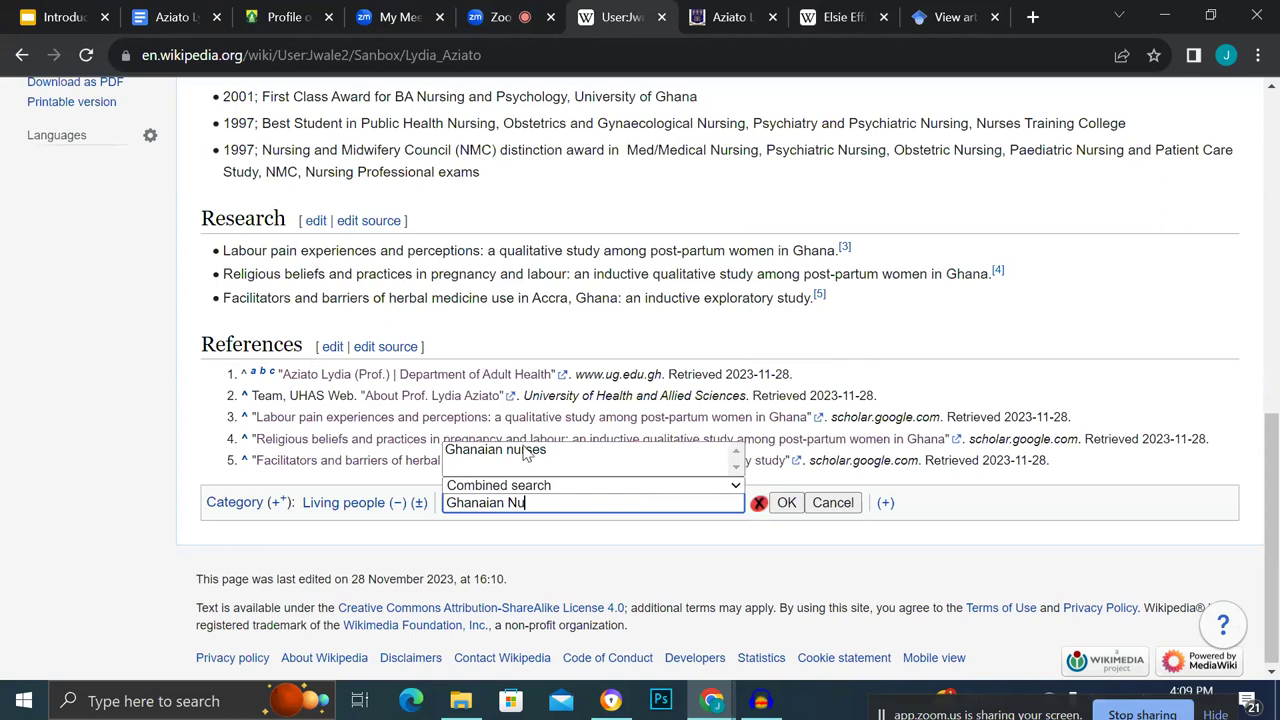
left_click(525, 453)
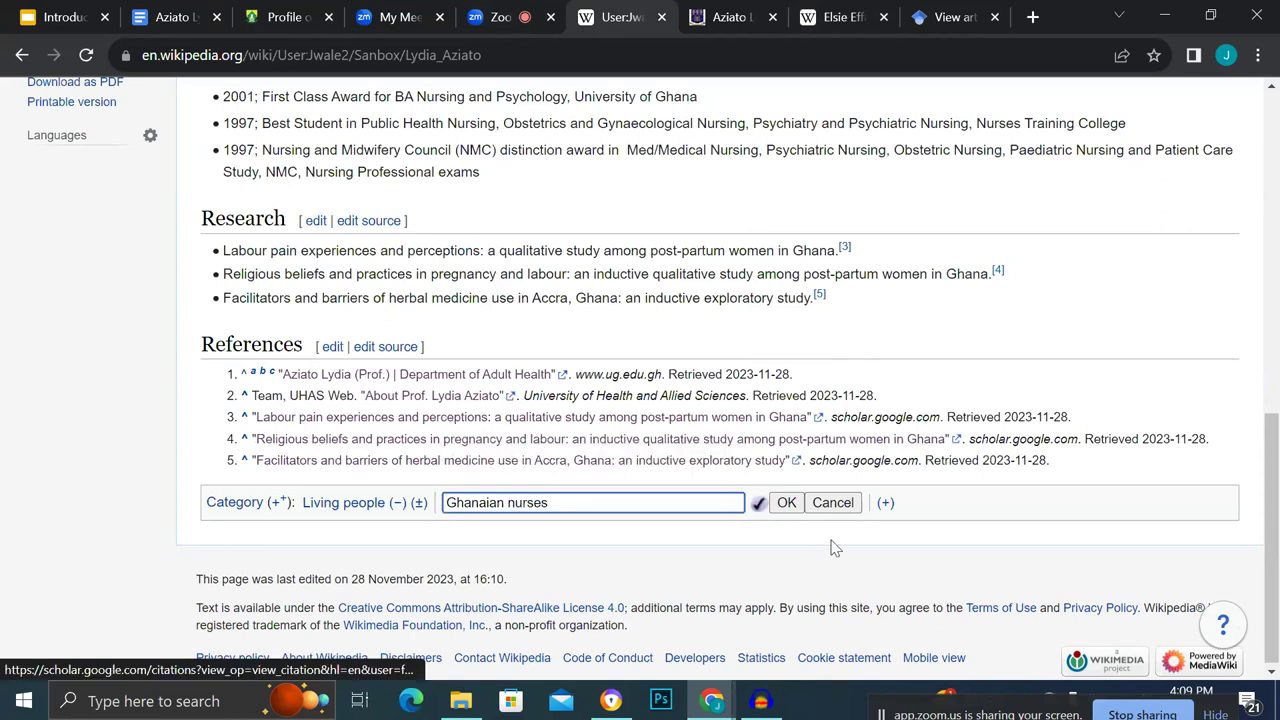
left_click(787, 503)
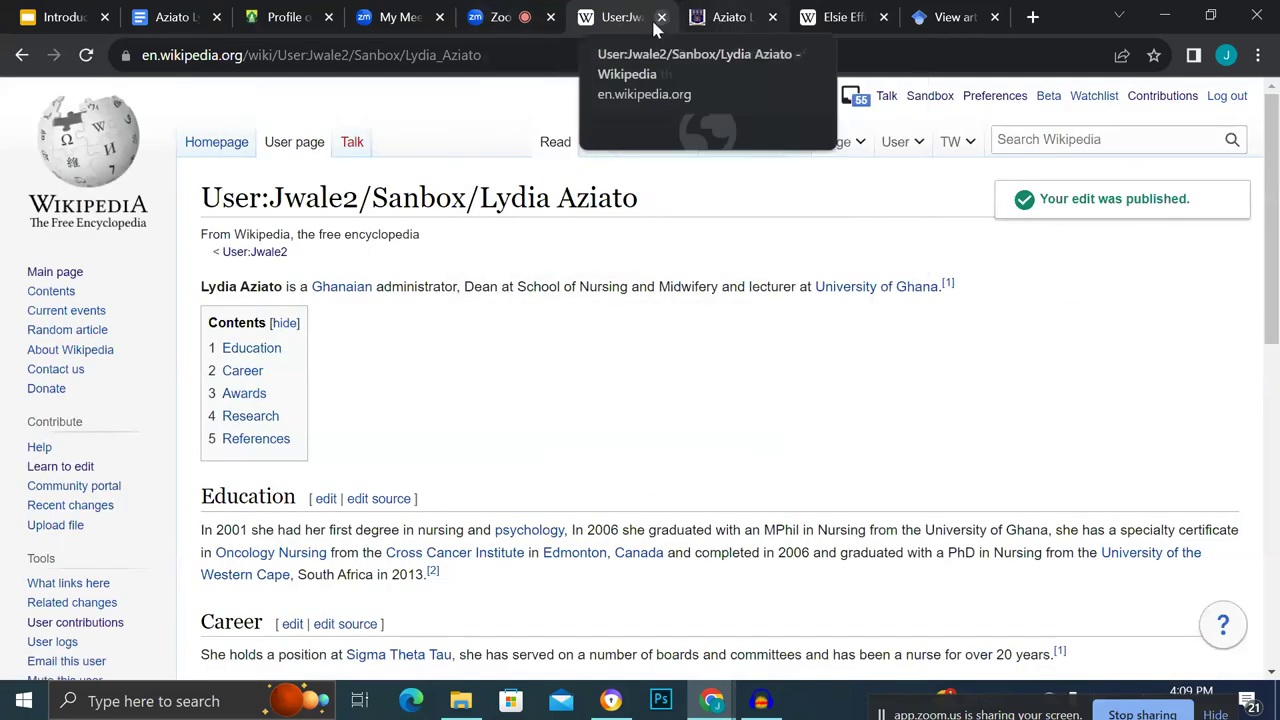
Copy the category name "Academic staff of the University of Ghana" from the other open Wikipedia biography.
left_click(835, 17)
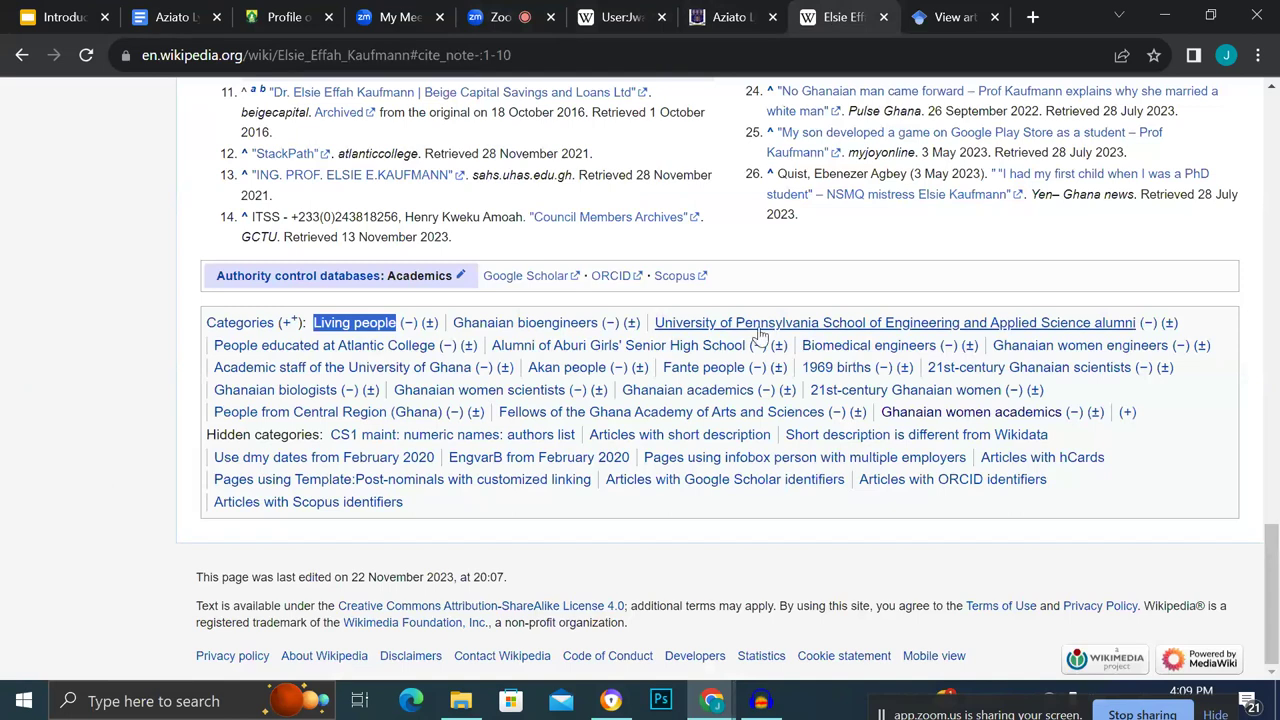
mouse_move(840, 333)
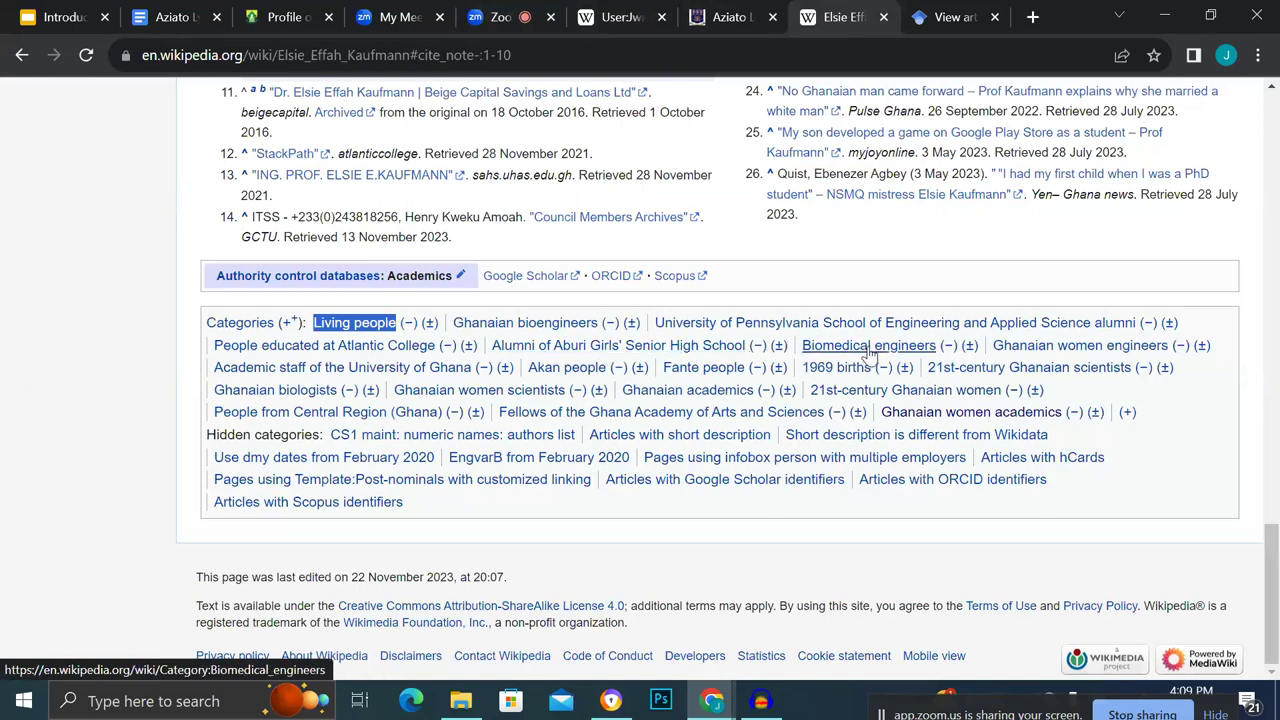
mouse_move(950, 350)
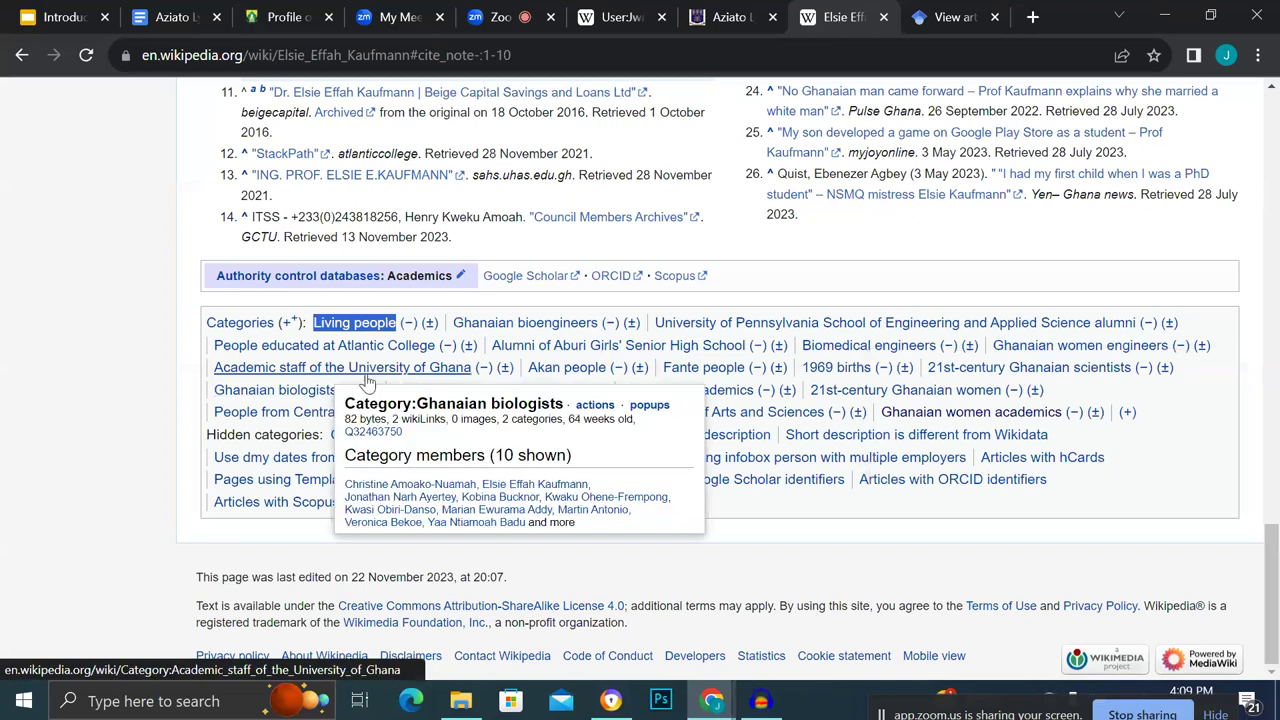
mouse_move(240, 372)
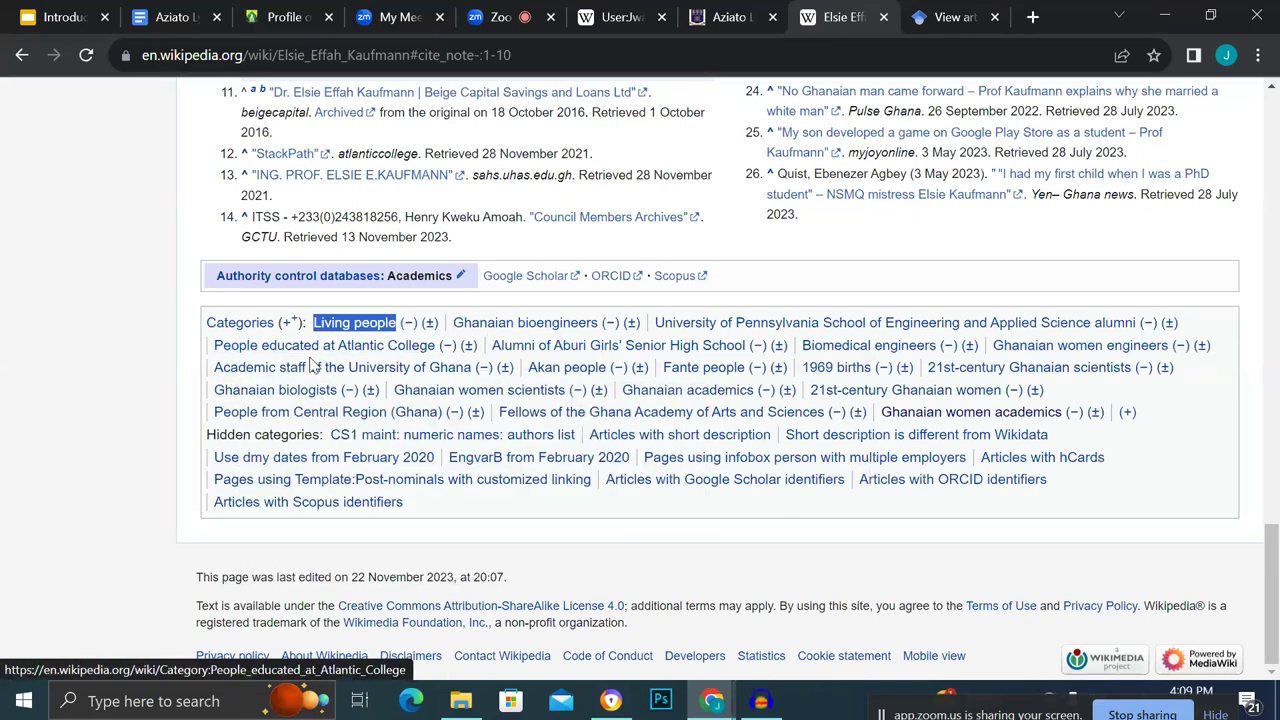
left_click_drag(211, 368, 476, 368)
key("ctrl+c")
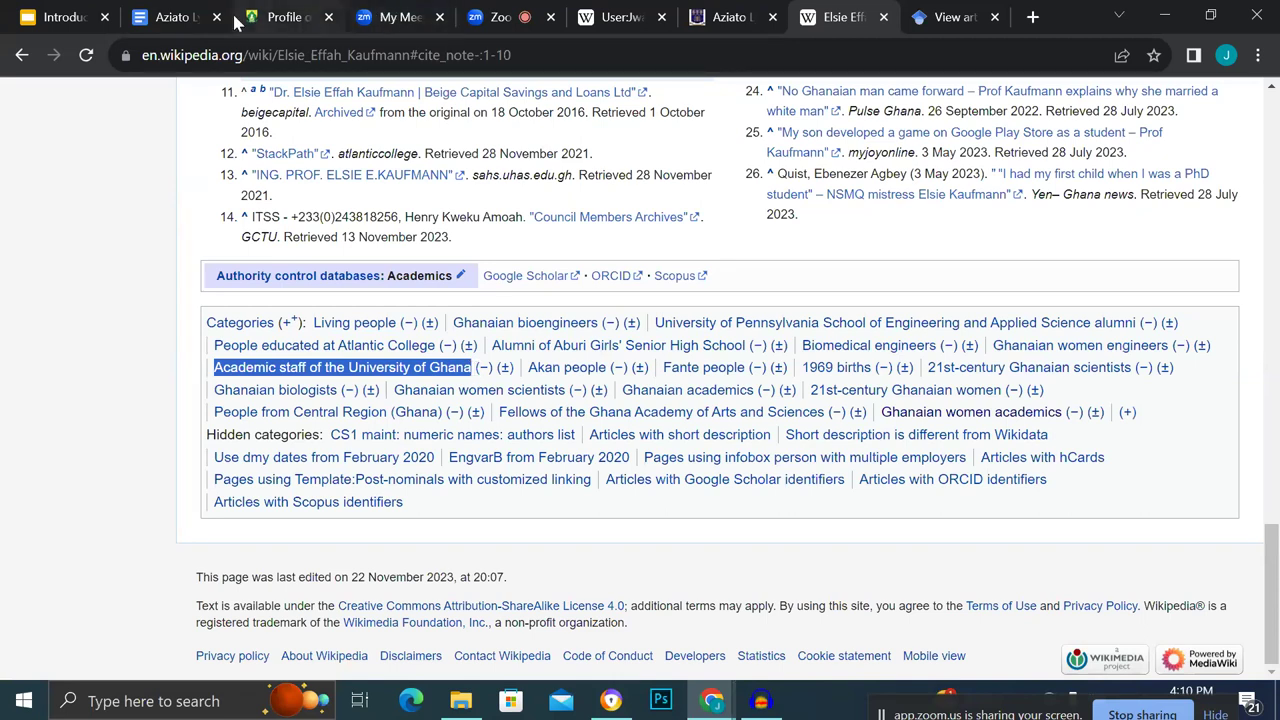
Add the copied category "Academic staff of the University of Ghana" to the sandbox biography and save it.
left_click(172, 20)
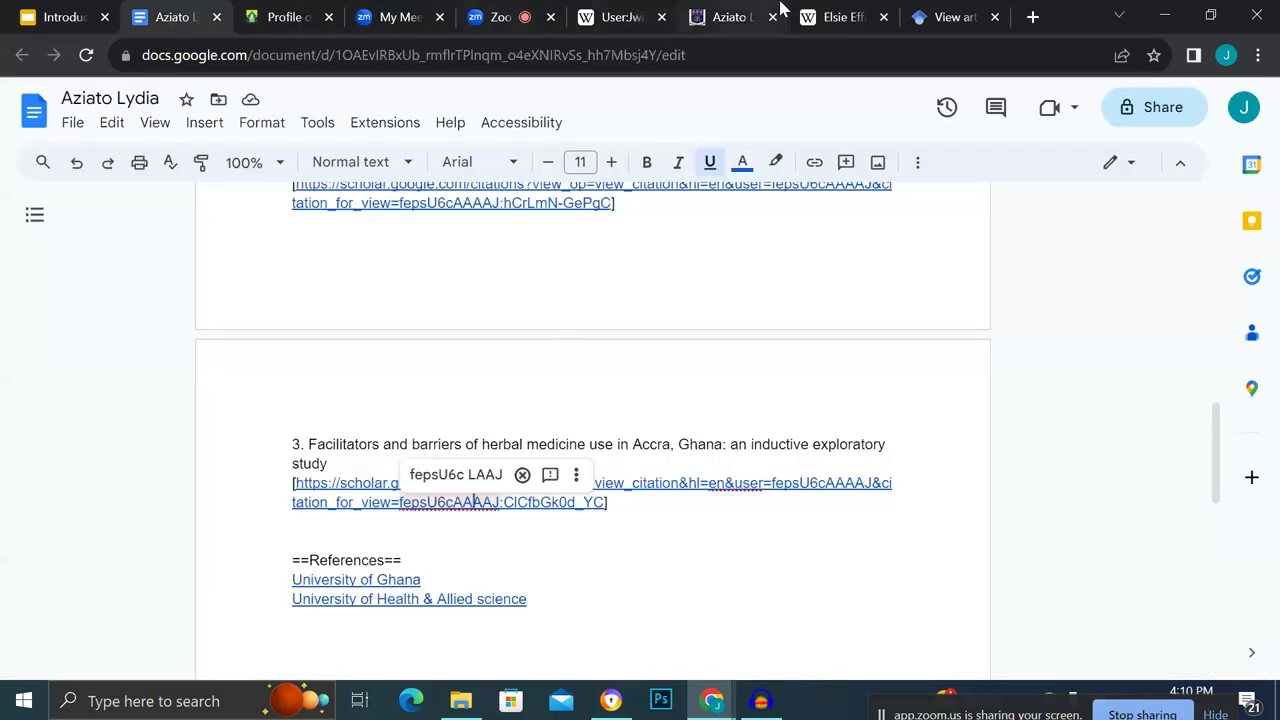
left_click(626, 19)
scroll(623, 500, "down", 10)
left_click(623, 502)
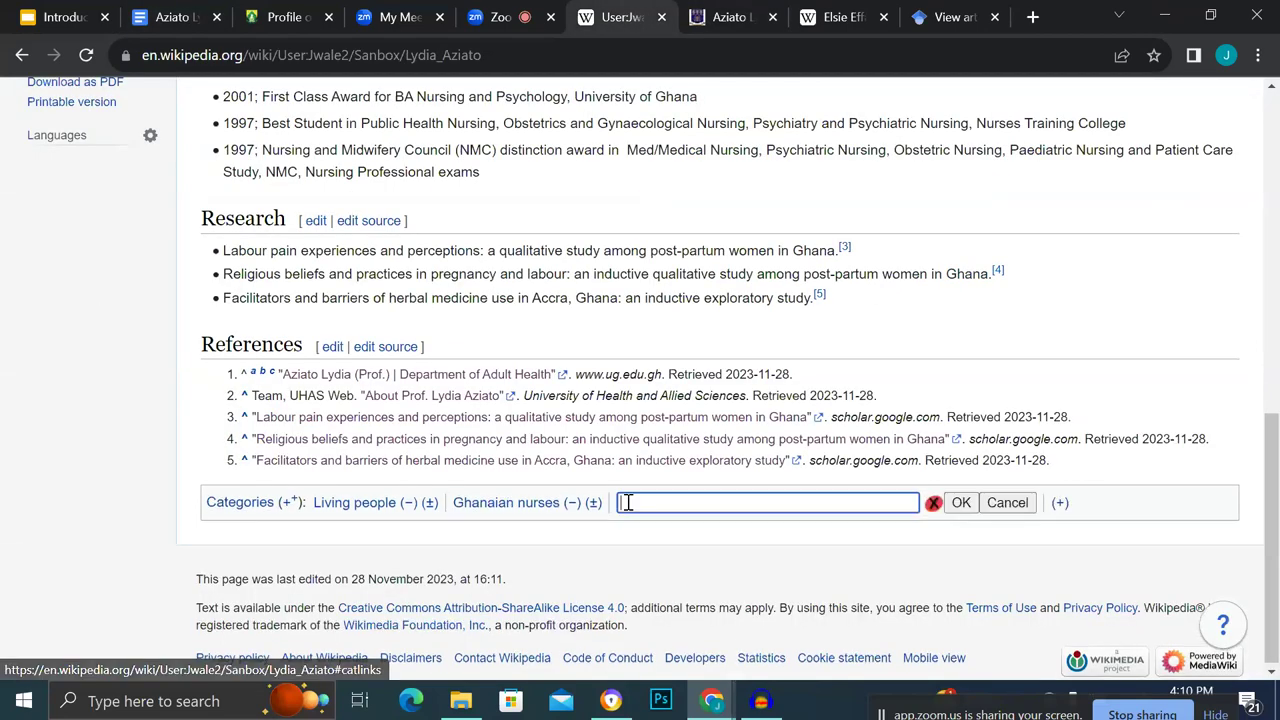
key("ctrl+v")
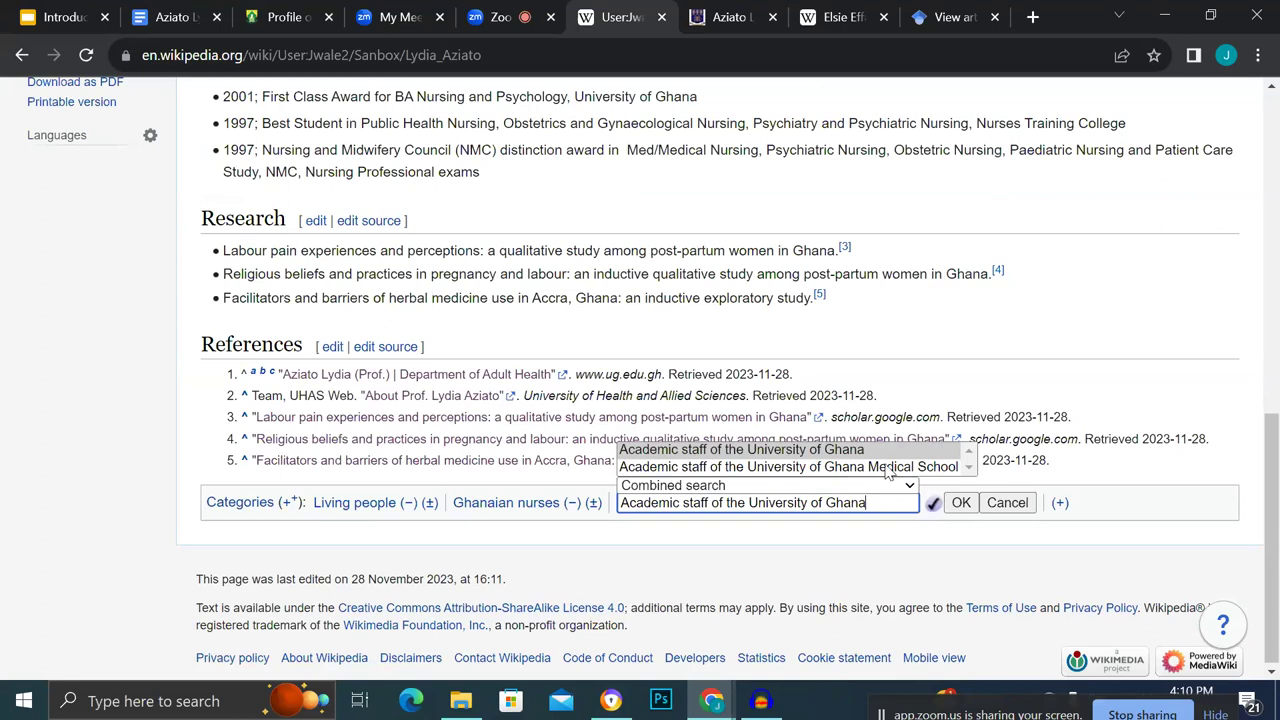
left_click(962, 503)
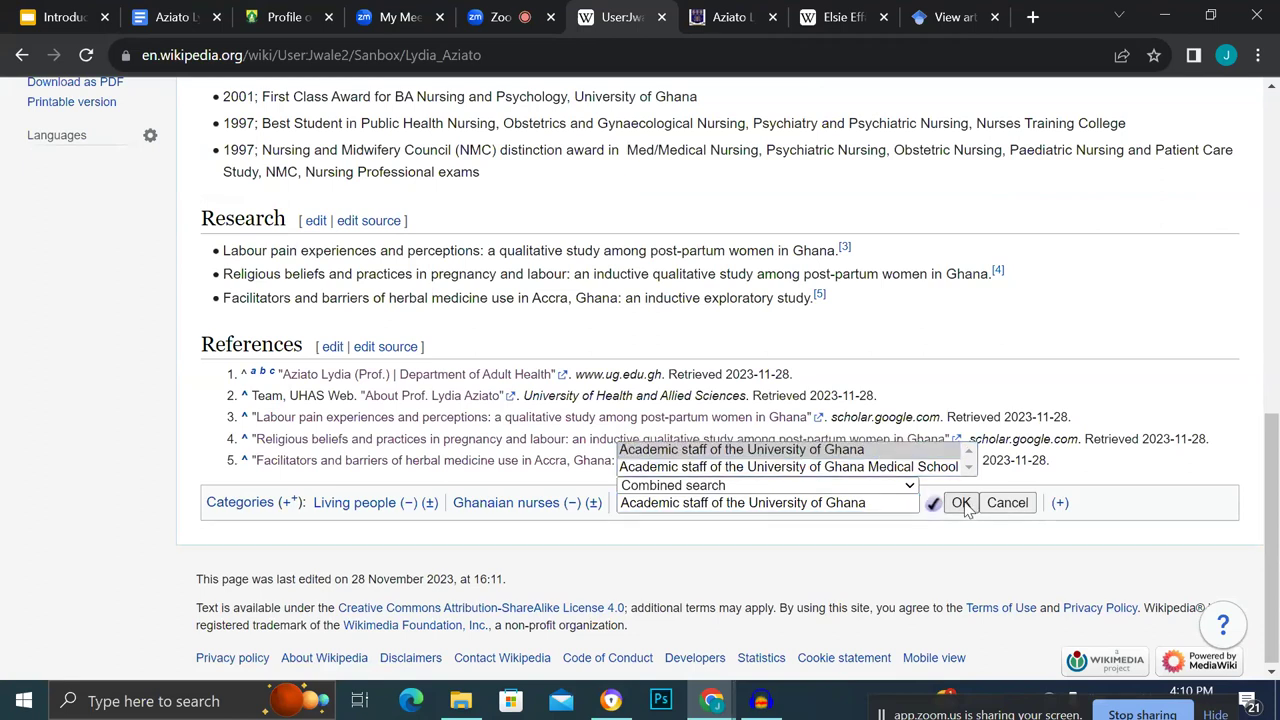
Copy the category name "21st-century Ghanaian scientists" from the Categories list of the other Wikipedia biography.
left_click(828, 16)
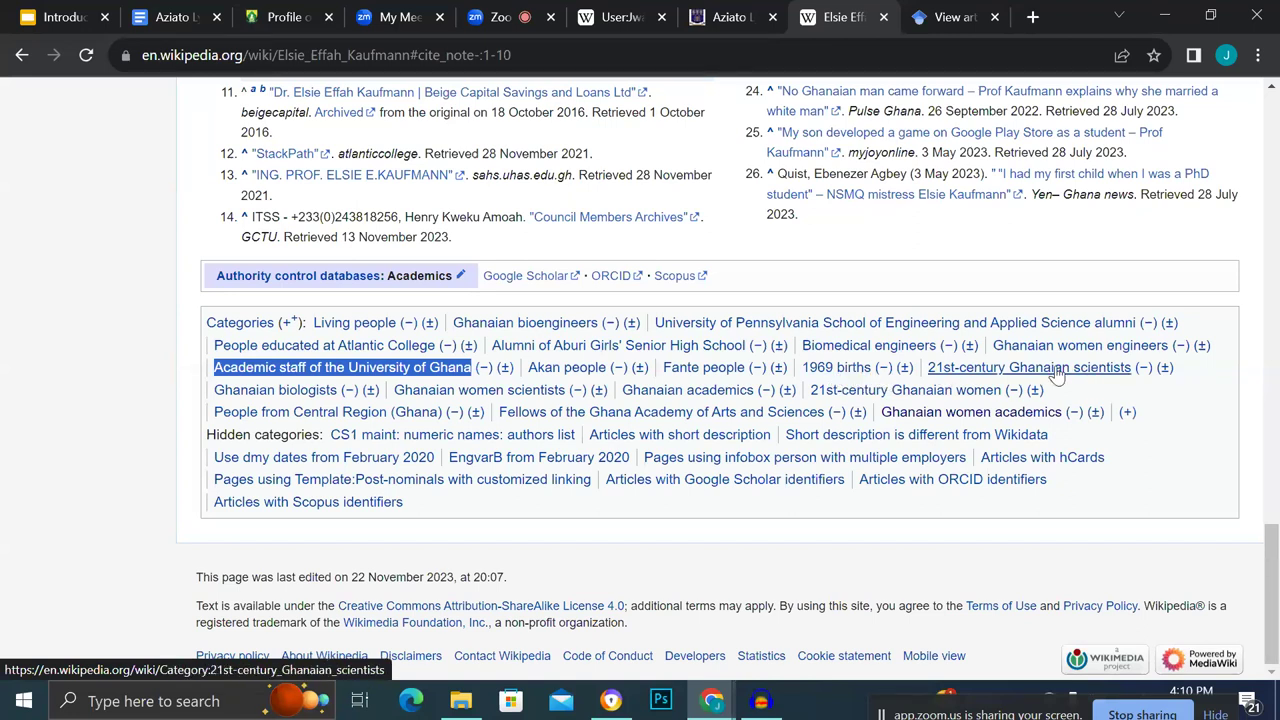
mouse_move(1045, 370)
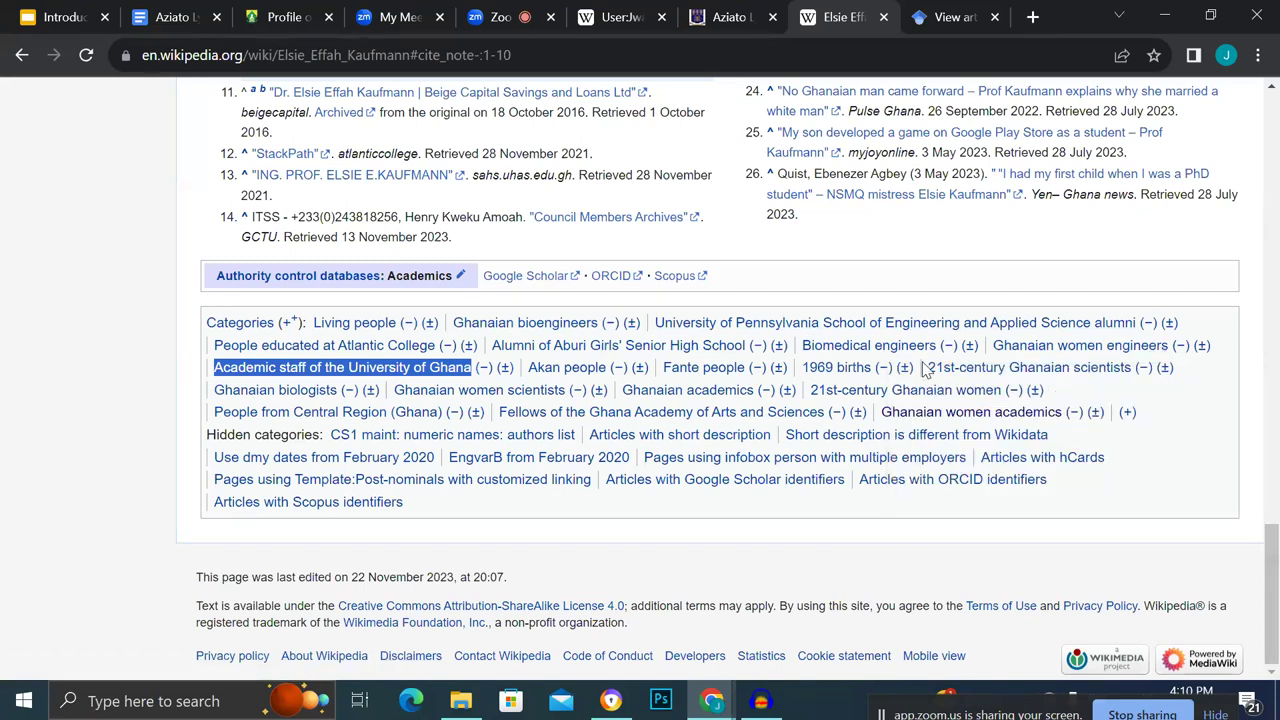
left_click_drag(928, 370, 1132, 367)
key("ctrl+c")
mouse_move(1132, 367)
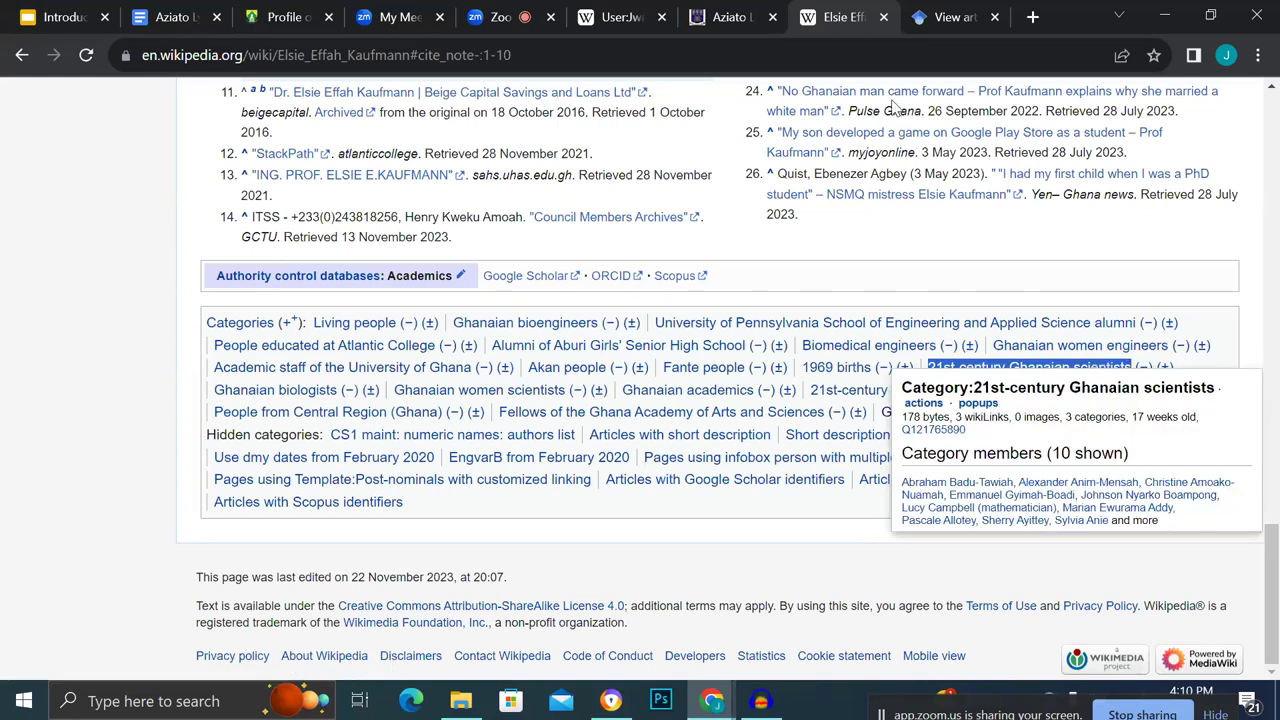
Add the copied category "21st-century Ghanaian scientists" to the sandbox biography and save it.
left_click(626, 18)
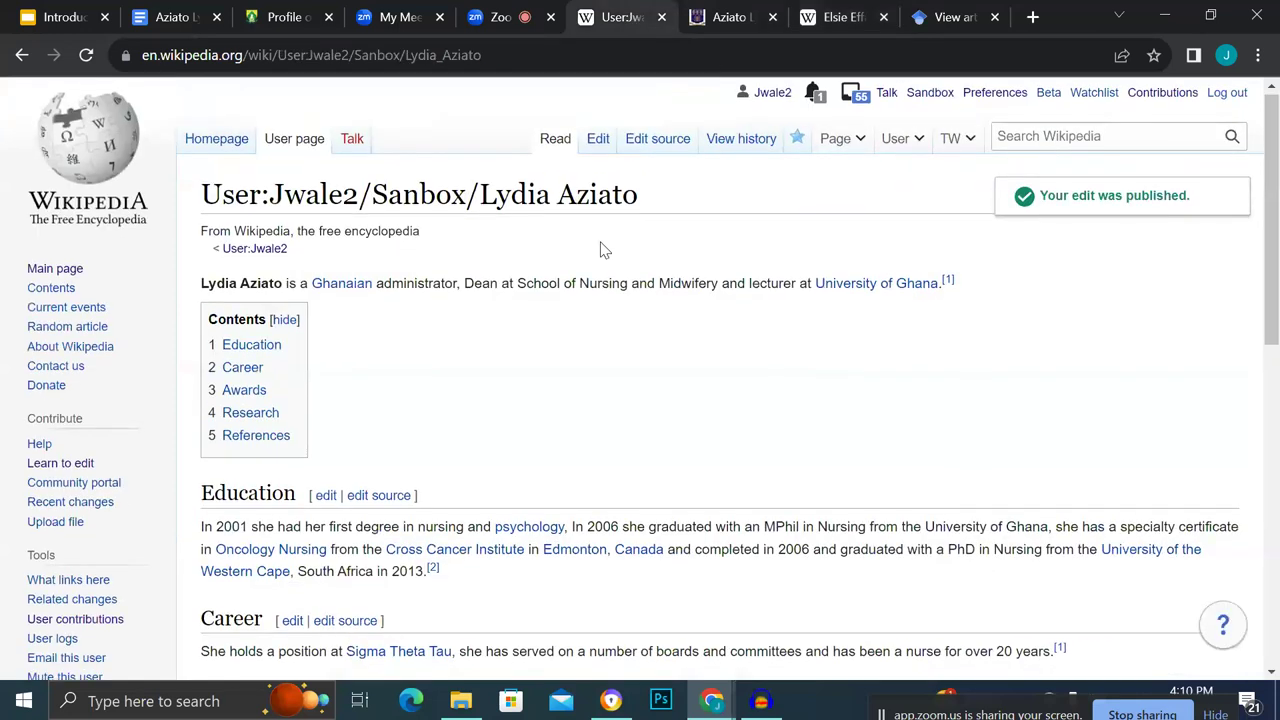
scroll(604, 250, "down", 3)
scroll(604, 250, "down", 6)
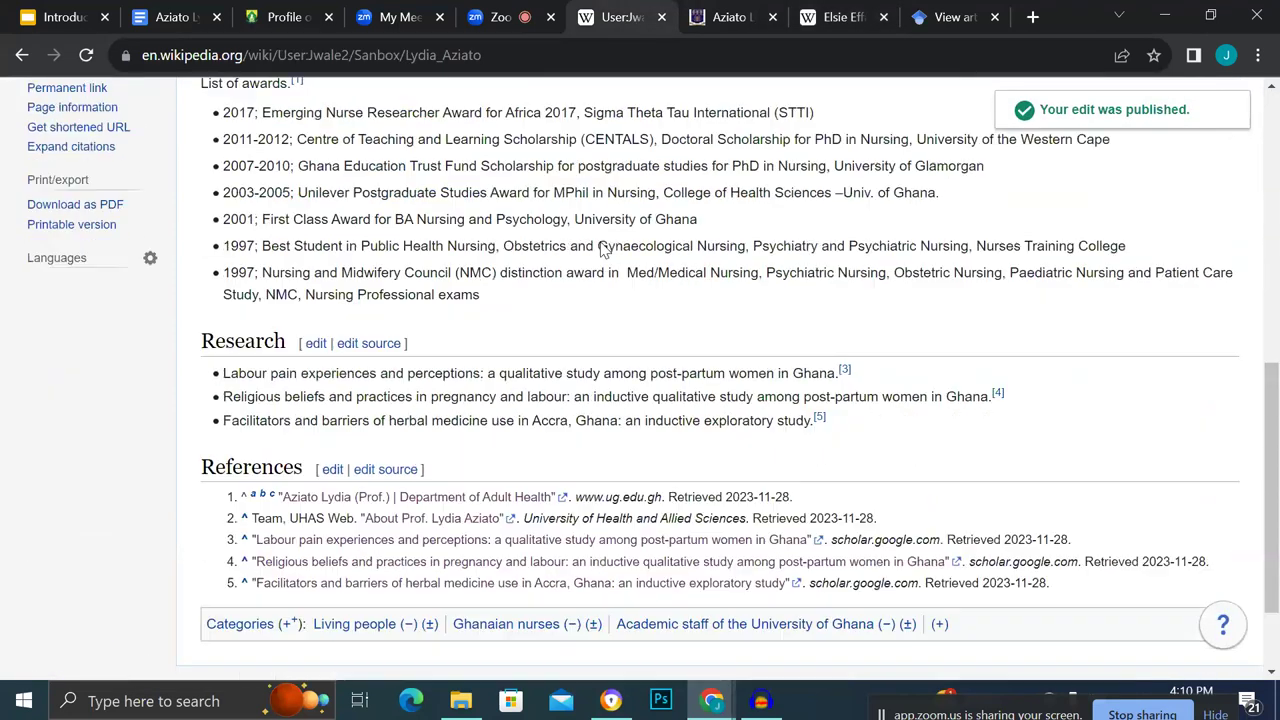
left_click(939, 501)
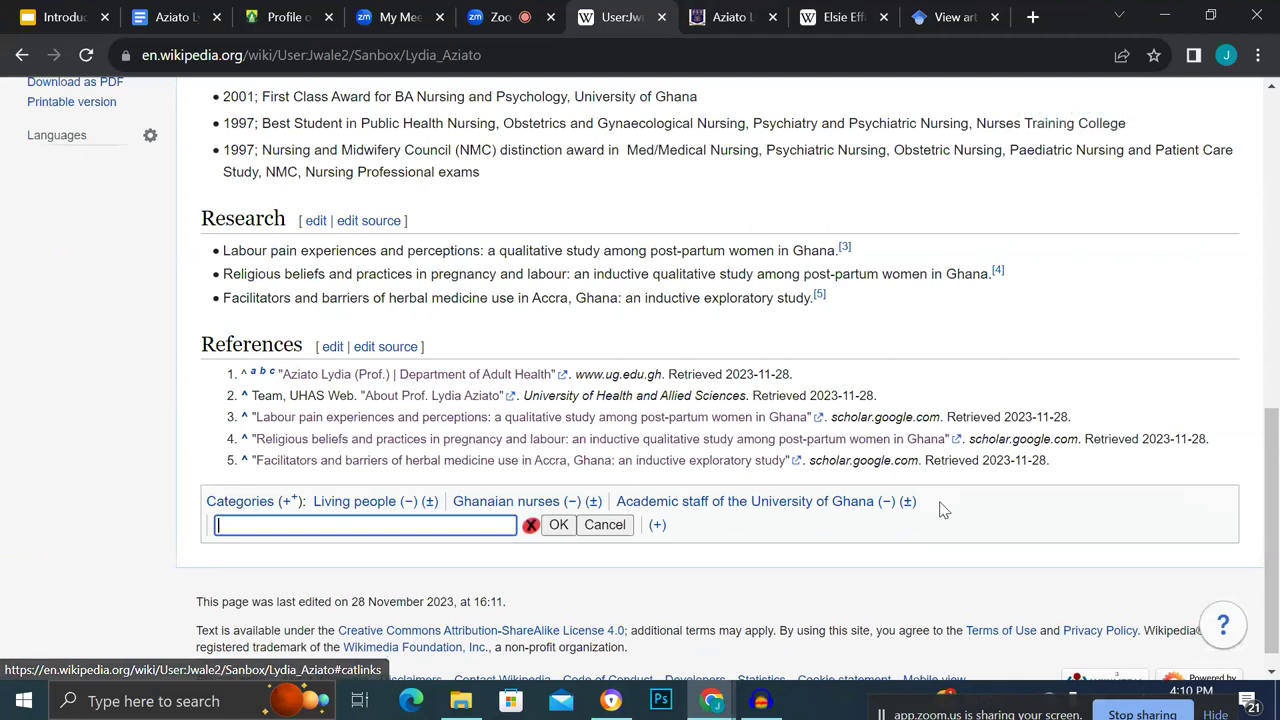
key("ctrl+v")
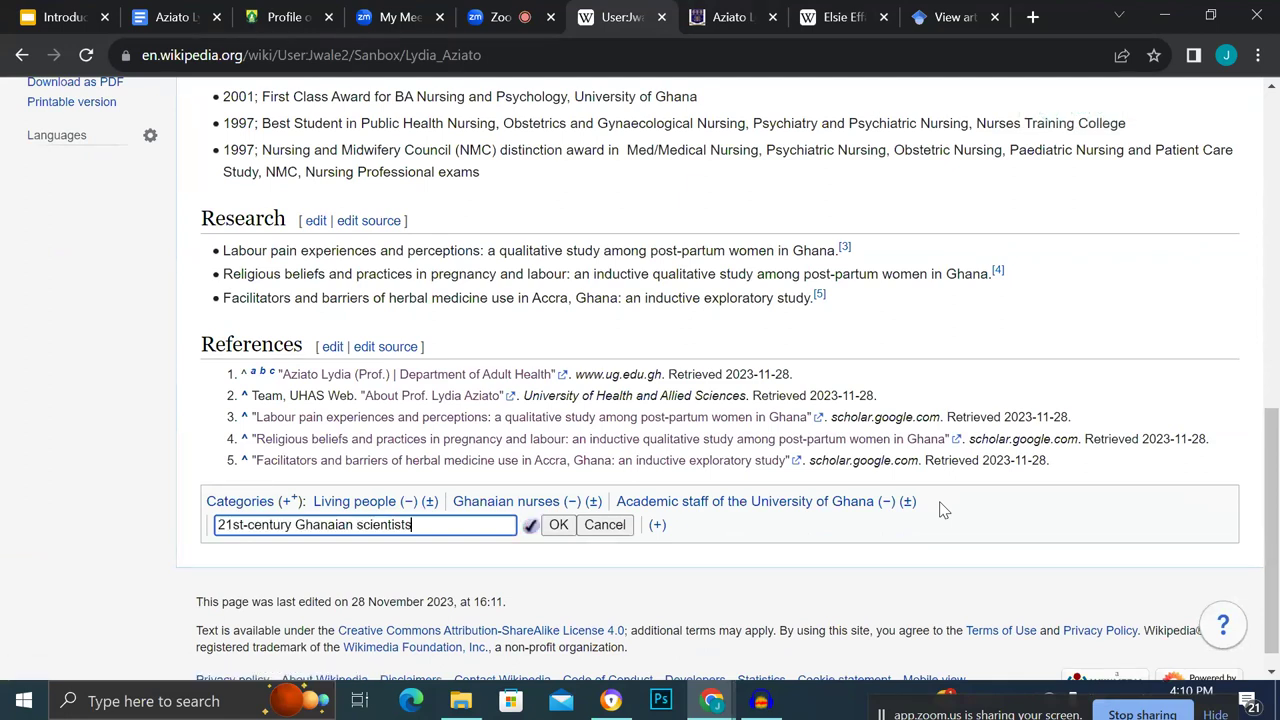
left_click(558, 527)
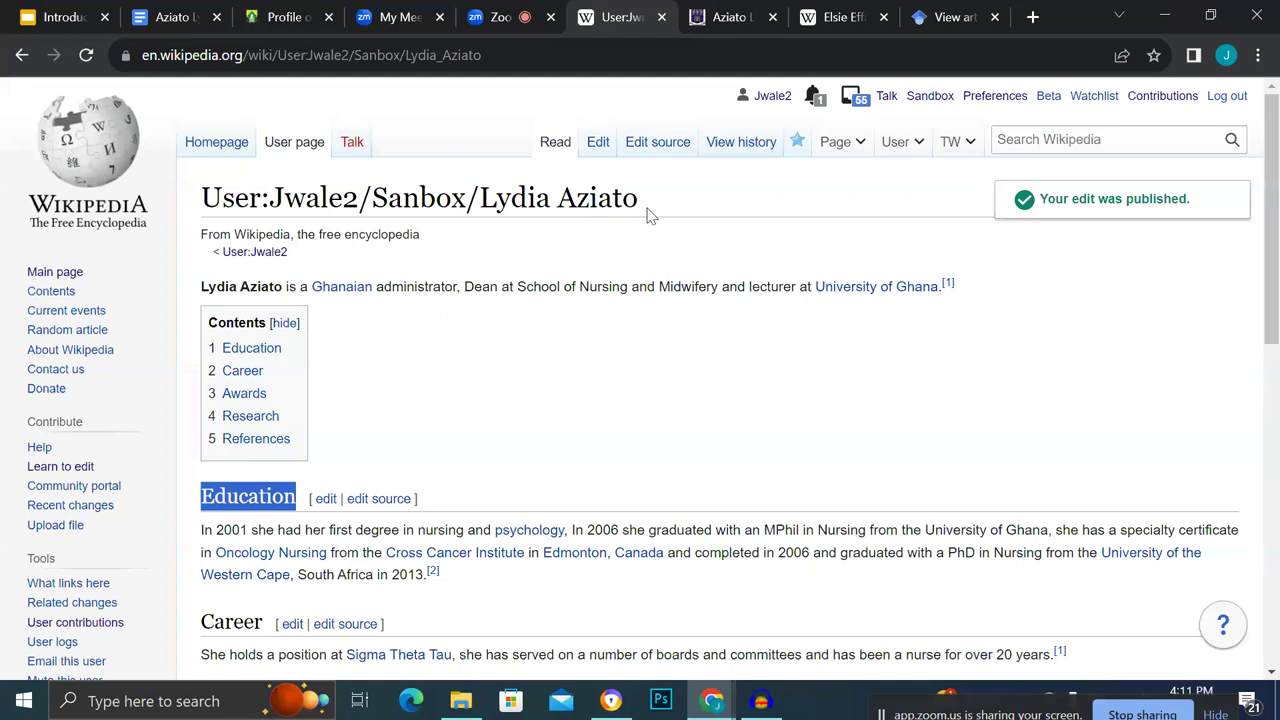
Add the category "Ewe people" to the sandbox biography and save it.
scroll(780, 323, "down", 2)
scroll(780, 323, "down", 5)
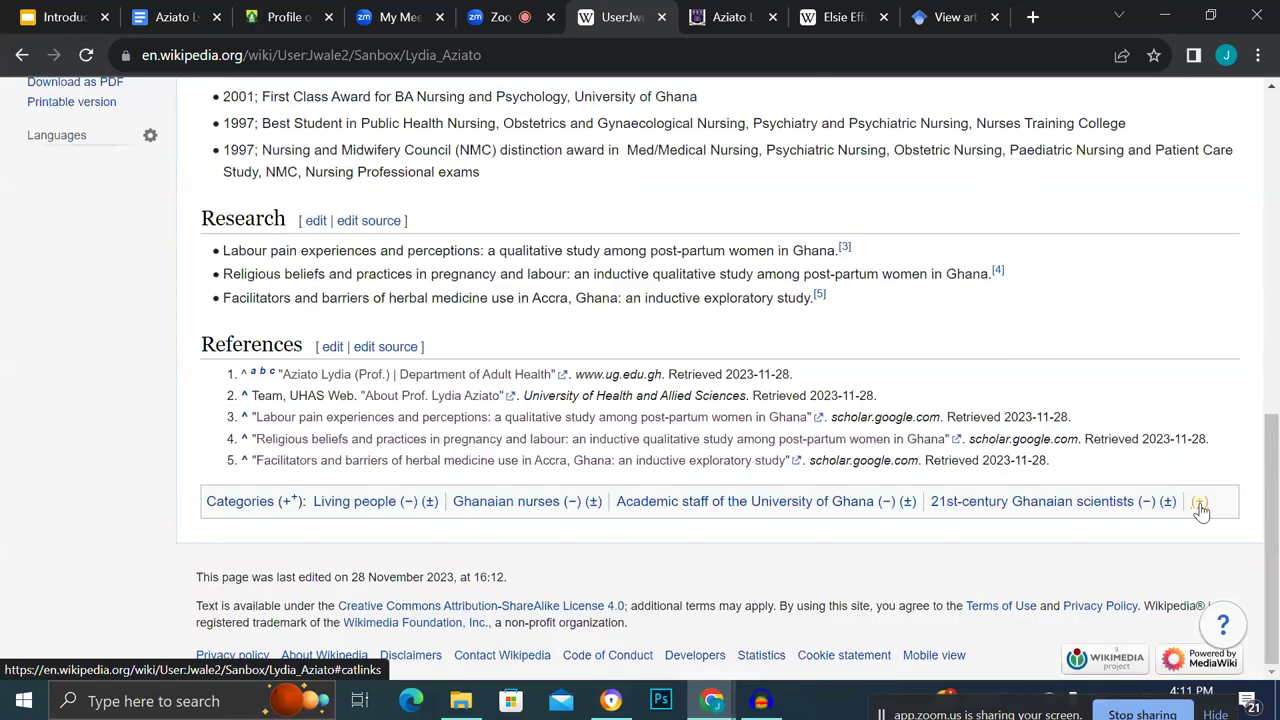
left_click(1200, 503)
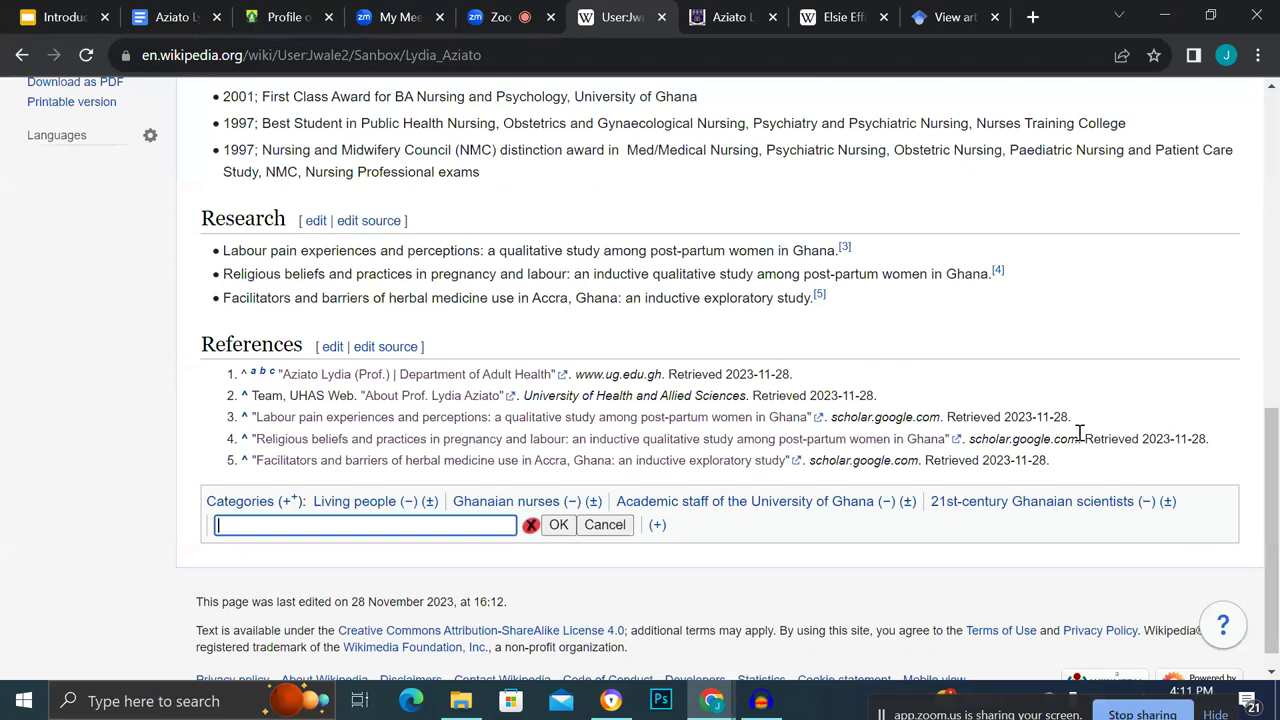
type("Ewe p")
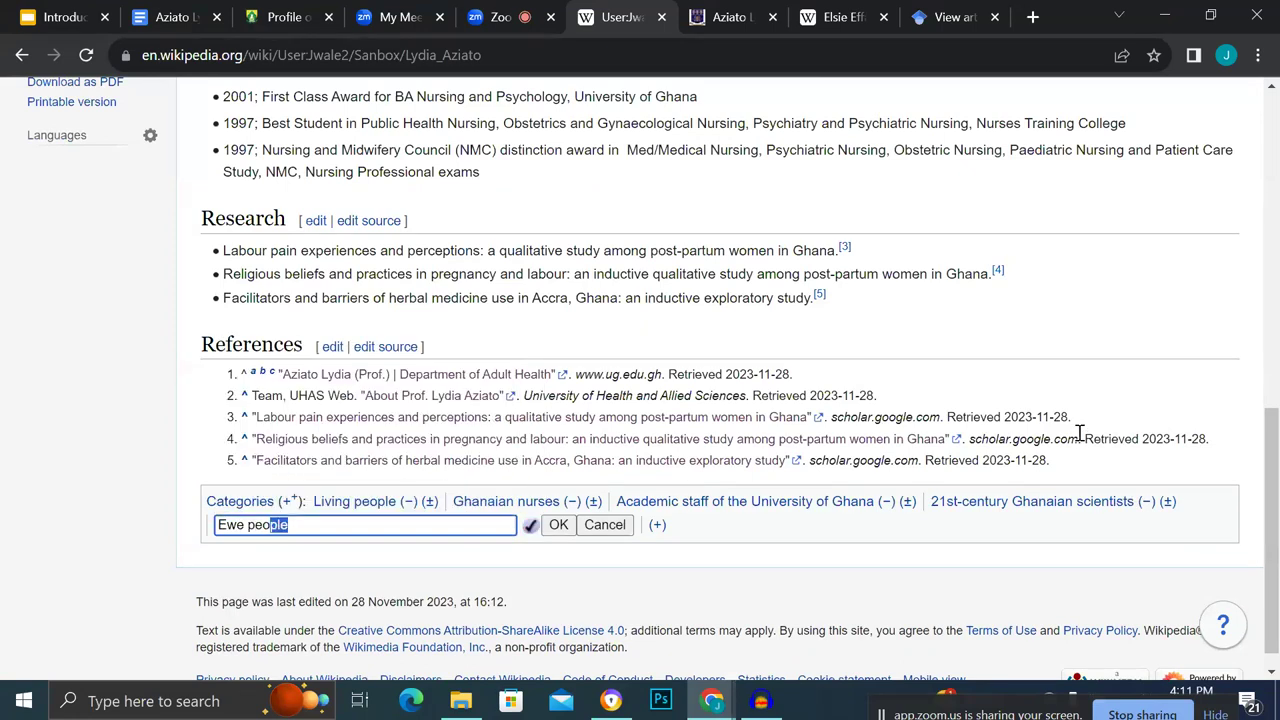
type("eople")
key("BackSpace")
key("BackSpace")
key("BackSpace")
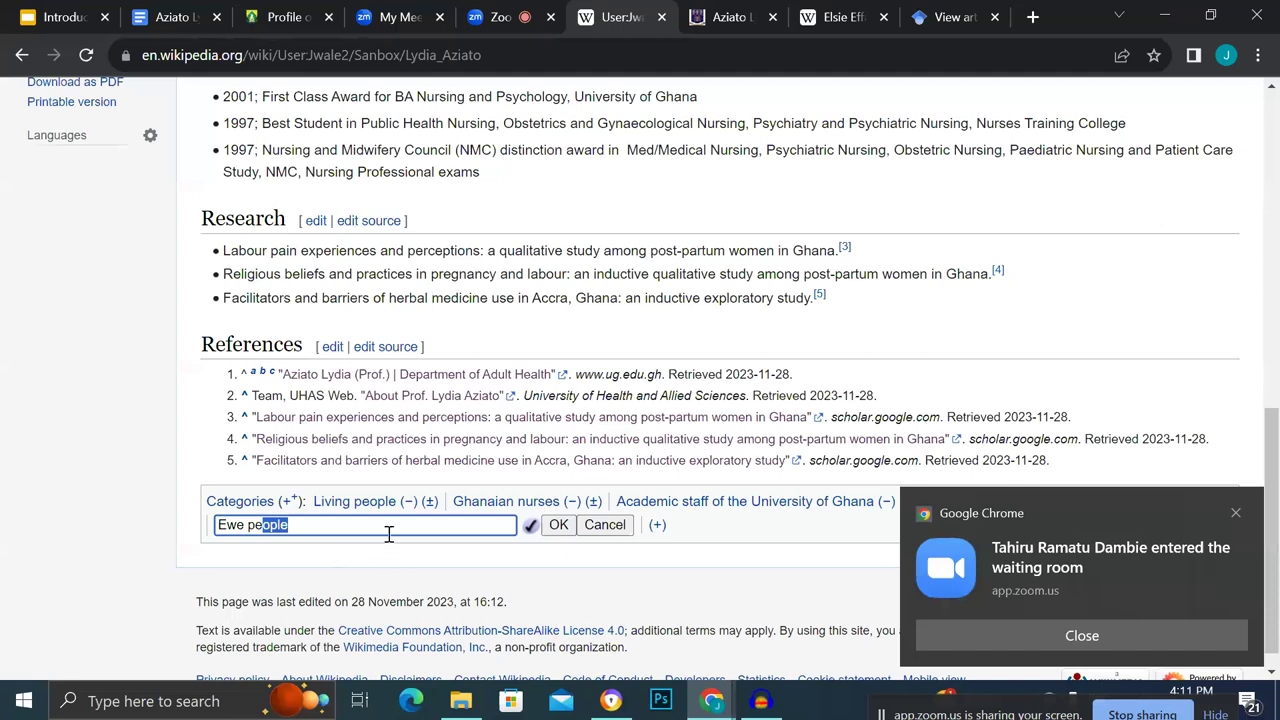
left_click(558, 525)
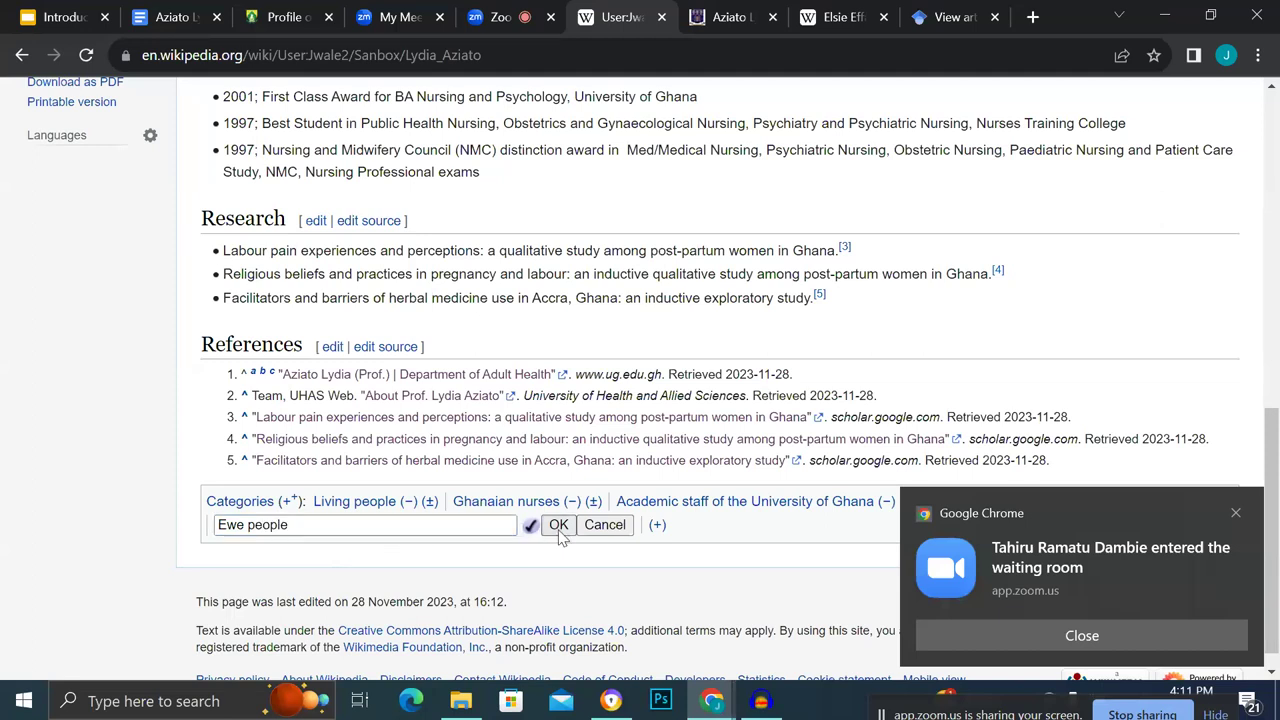
Copy the category name "Ghanaian women scientists" from the Categories list of the other open Wikipedia biography.
left_click(845, 17)
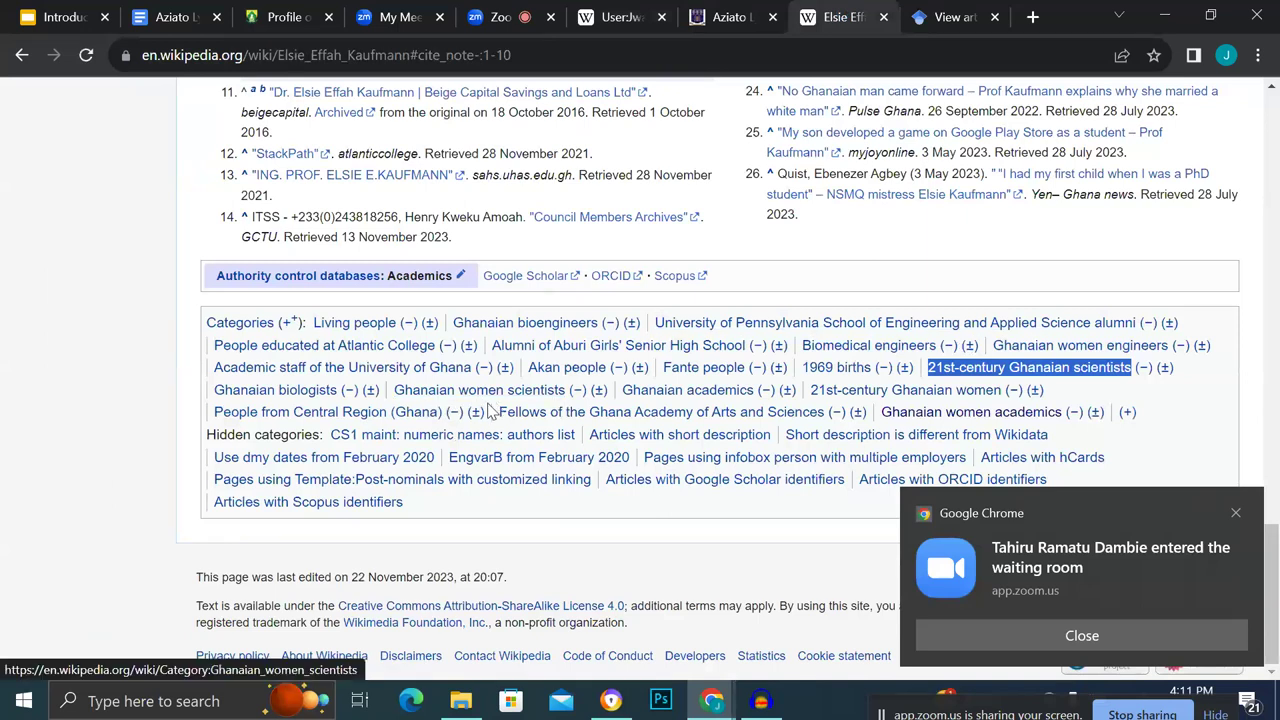
left_click_drag(398, 392, 568, 397)
key("ctrl+c")
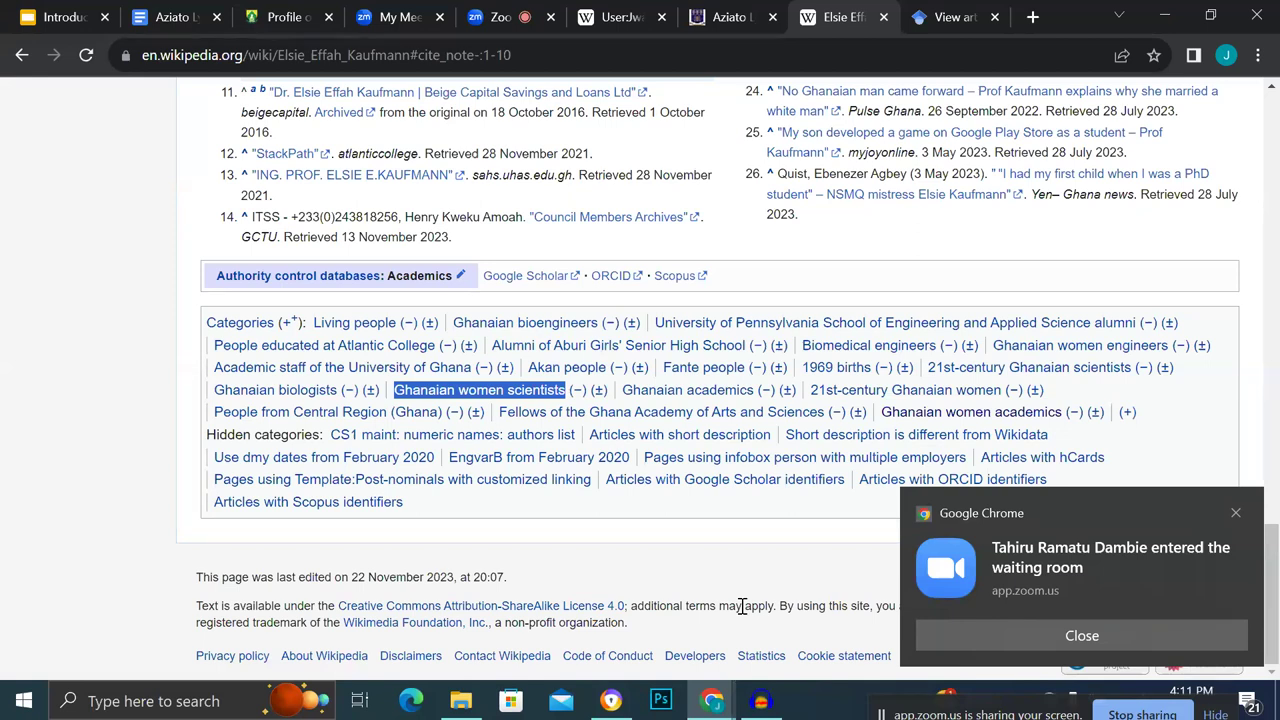
Add the copied category "Ghanaian women scientists" to the sandbox biography and save it.
left_click(615, 17)
scroll(549, 441, "down", 10)
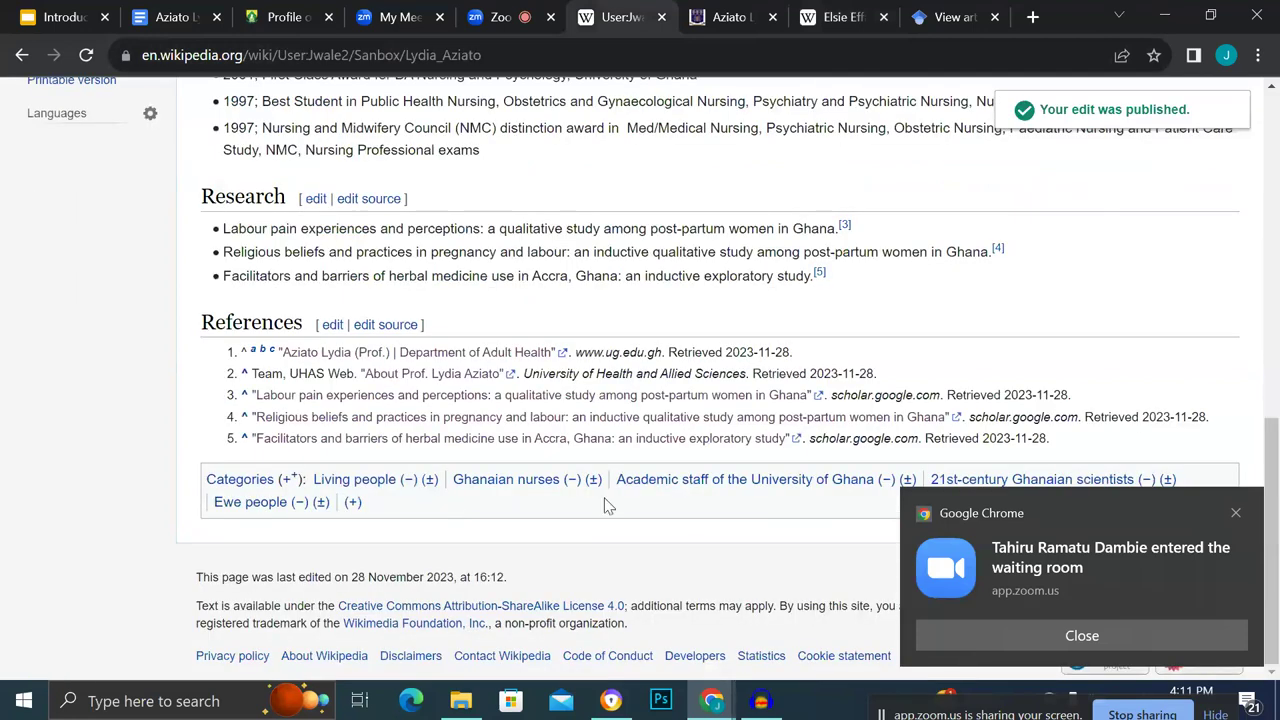
left_click(352, 502)
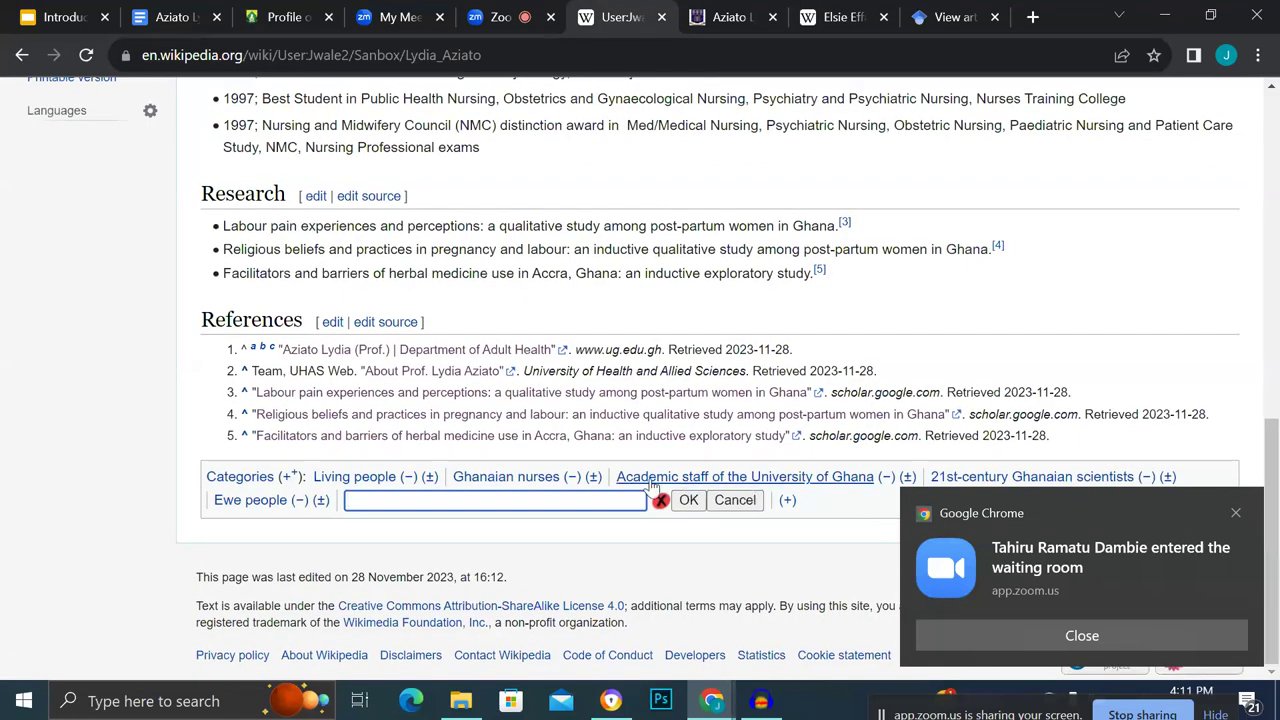
key("ctrl+v")
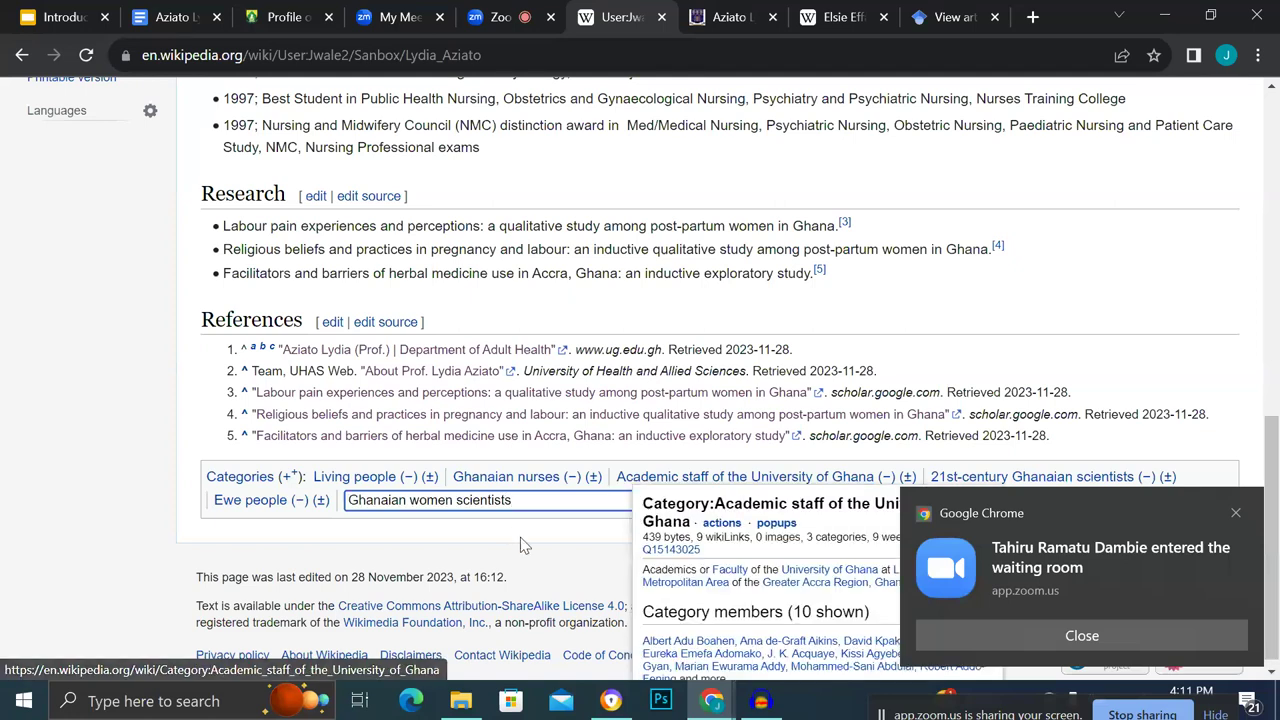
left_click(689, 501)
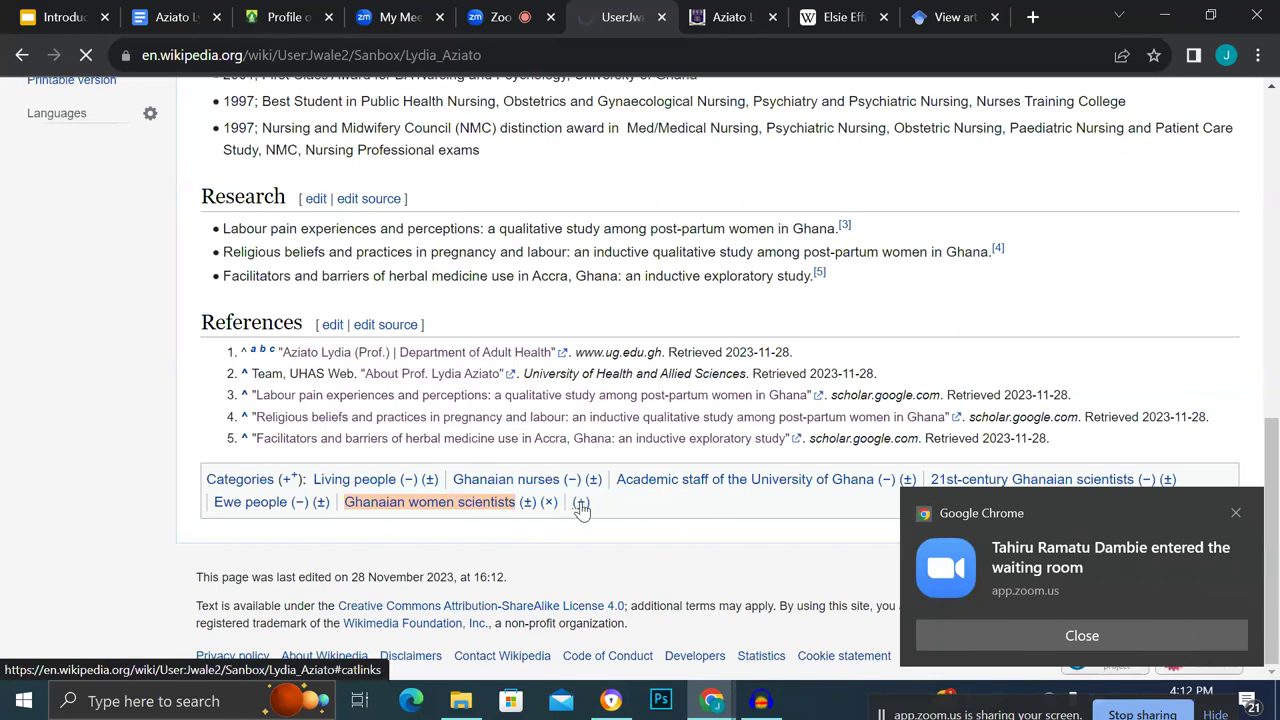
Copy the category name "Ghanaian academics" from the Categories list of the other Wikipedia biography.
left_click(826, 20)
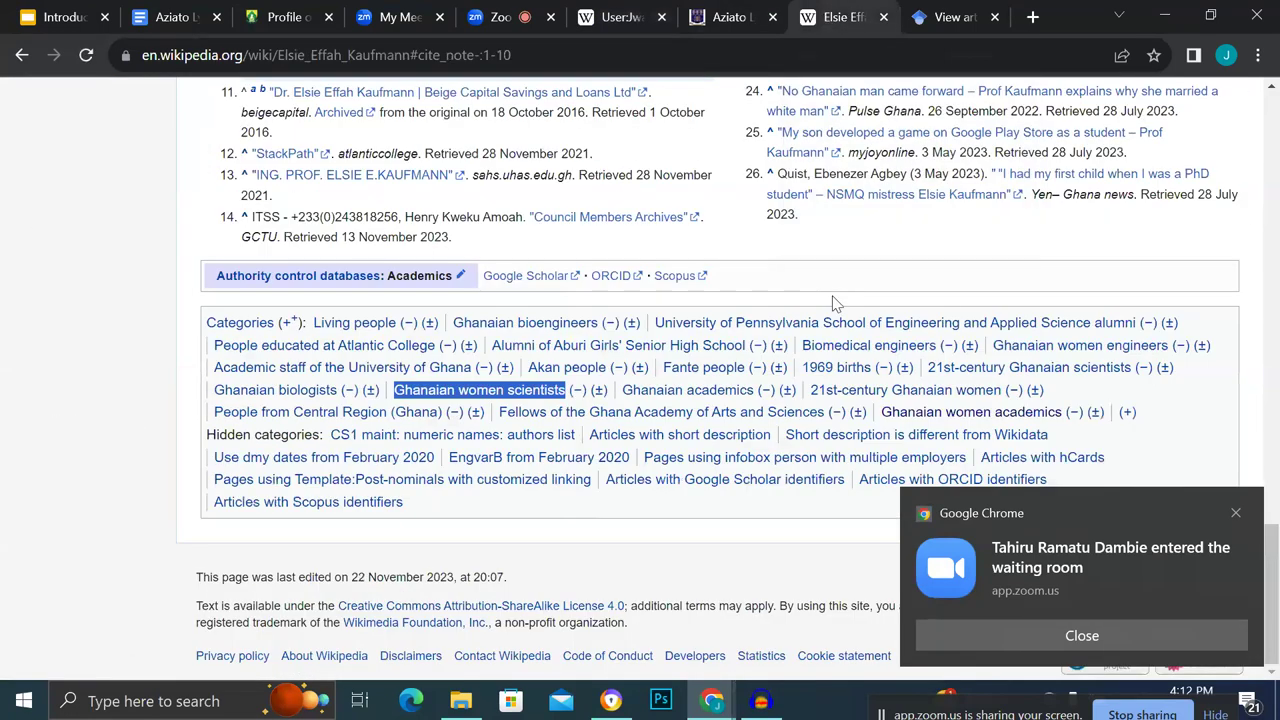
left_click_drag(622, 390, 754, 390)
key("ctrl+c")
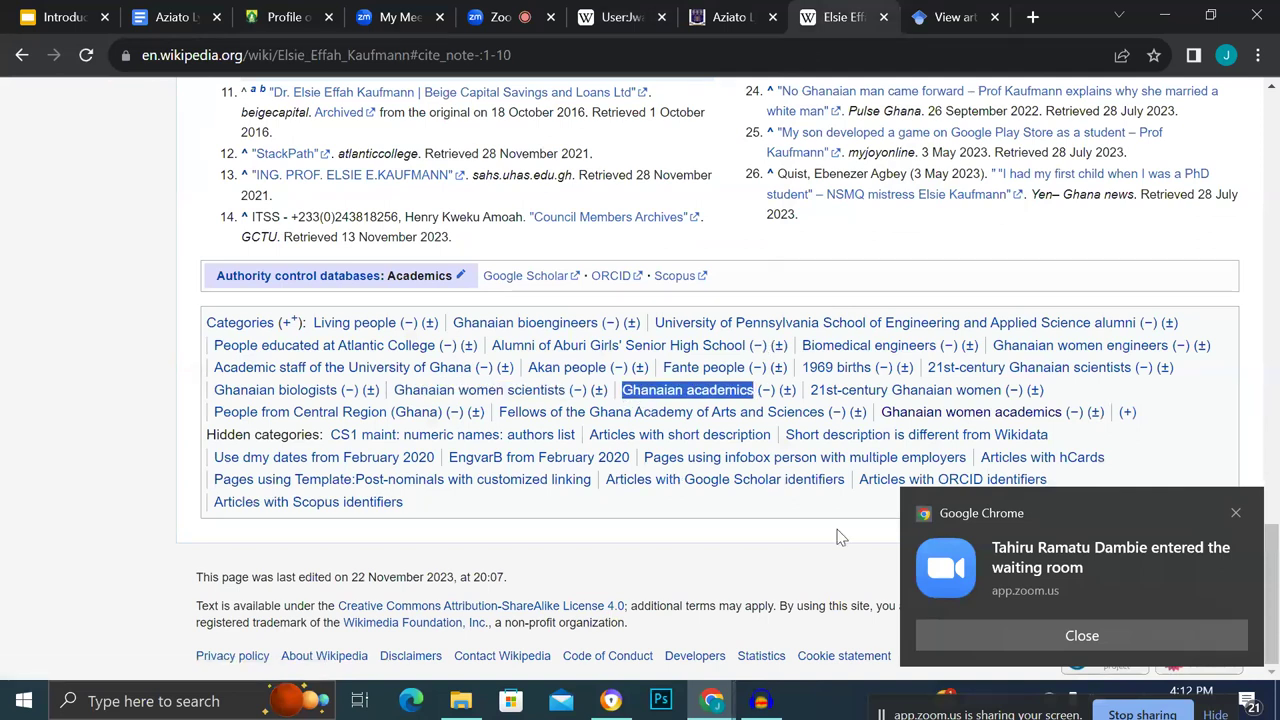
Add the copied category "Ghanaian academics" to the sandbox biography, dismiss the meeting notification covering the page, and save the category.
left_click(612, 20)
scroll(566, 531, "down", 15)
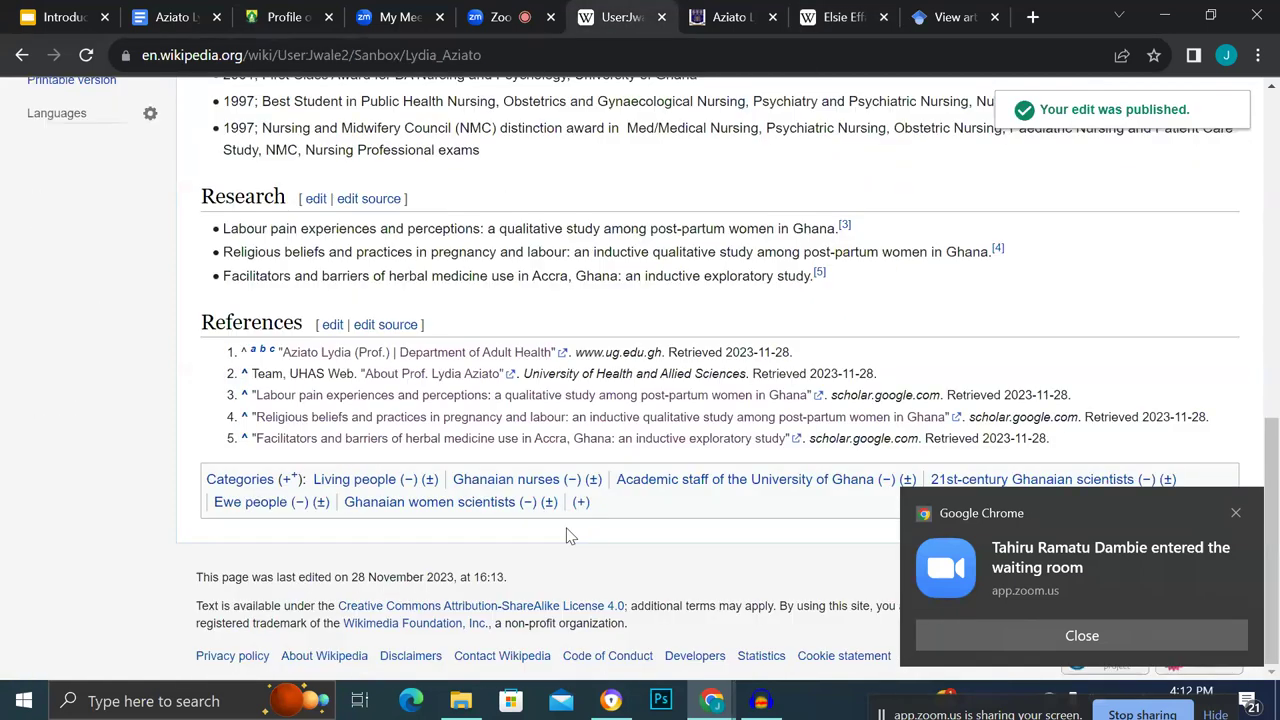
left_click(580, 504)
key("ctrl+v")
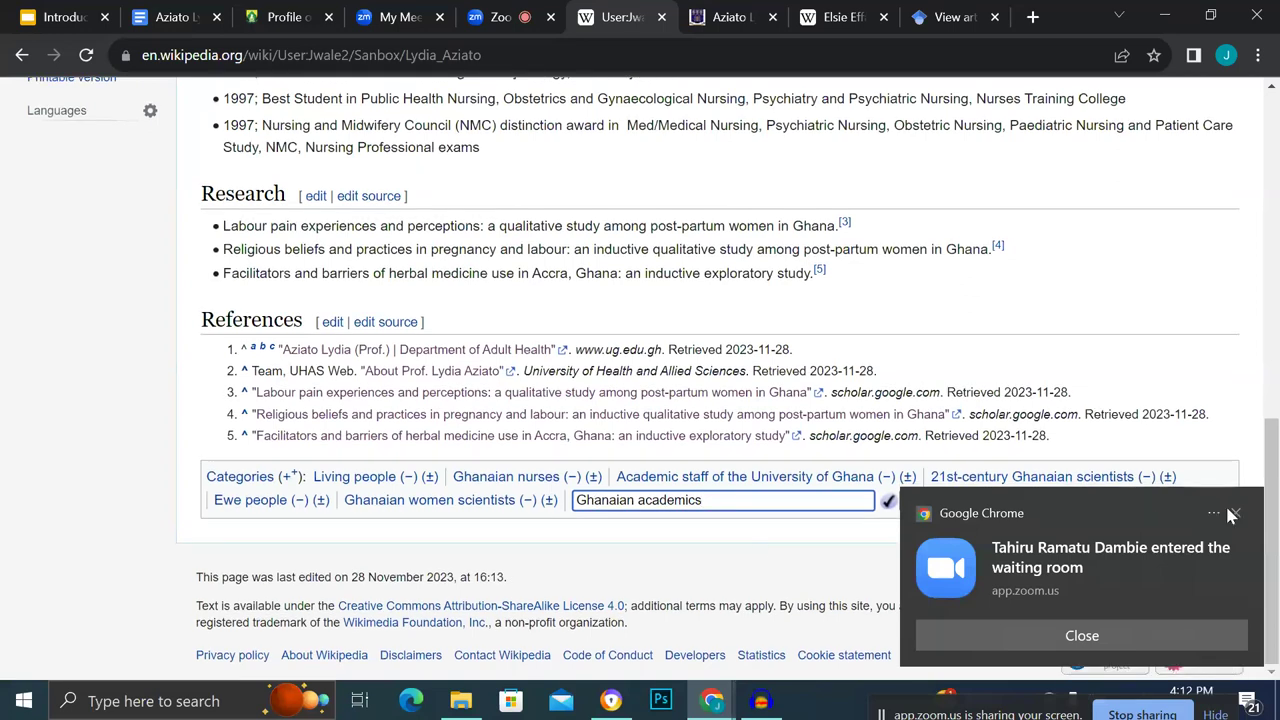
left_click(1234, 514)
left_click(917, 500)
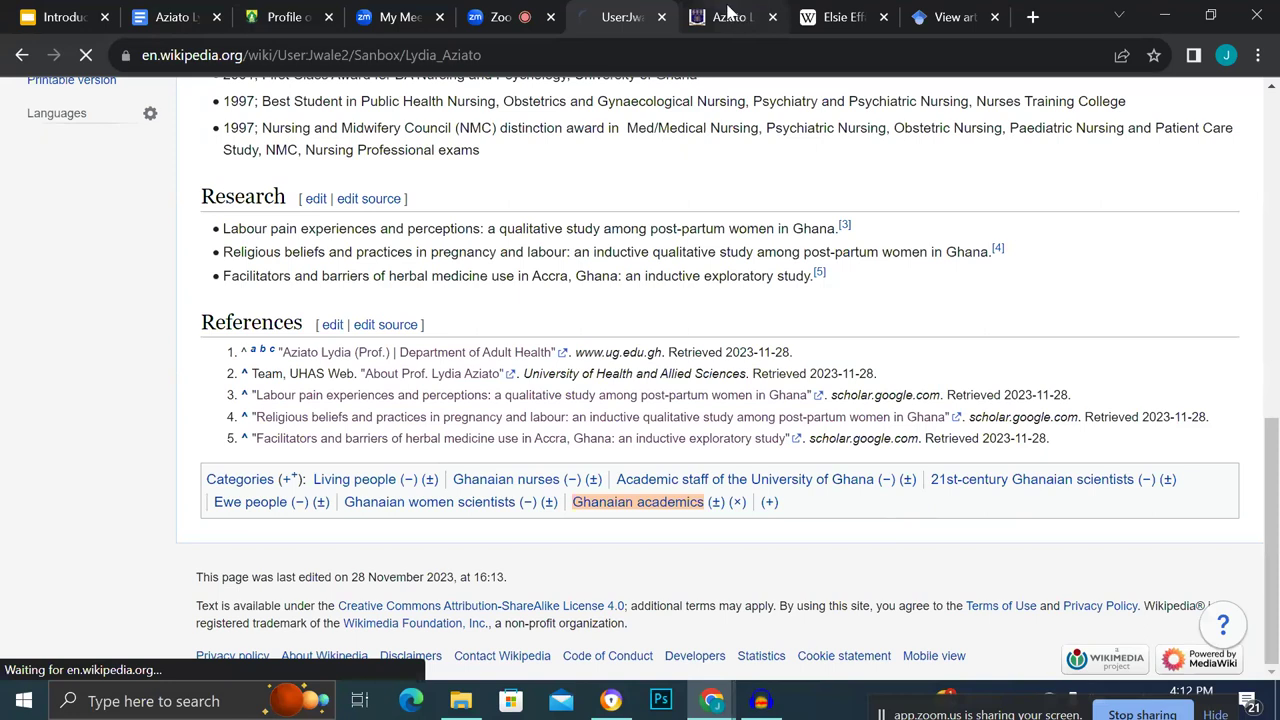
Copy the category name "21st-century Ghanaian women" from the Categories list of the other Wikipedia biography.
left_click(822, 12)
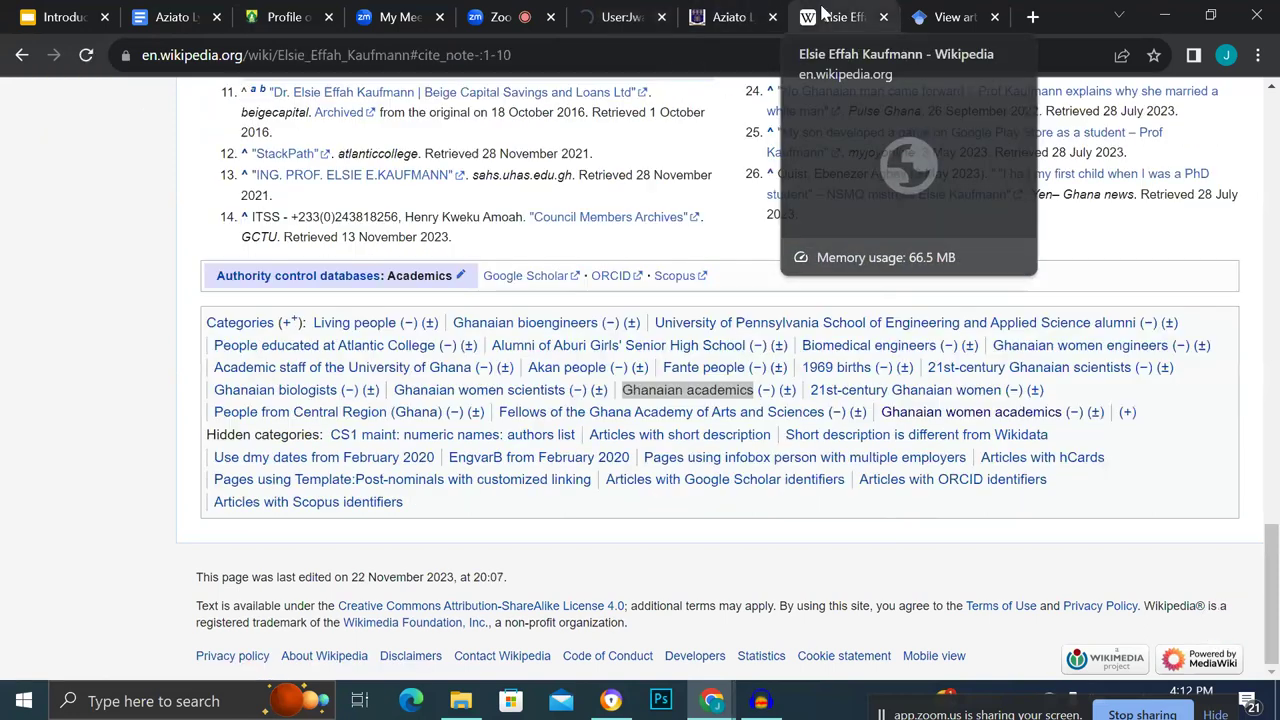
mouse_move(820, 412)
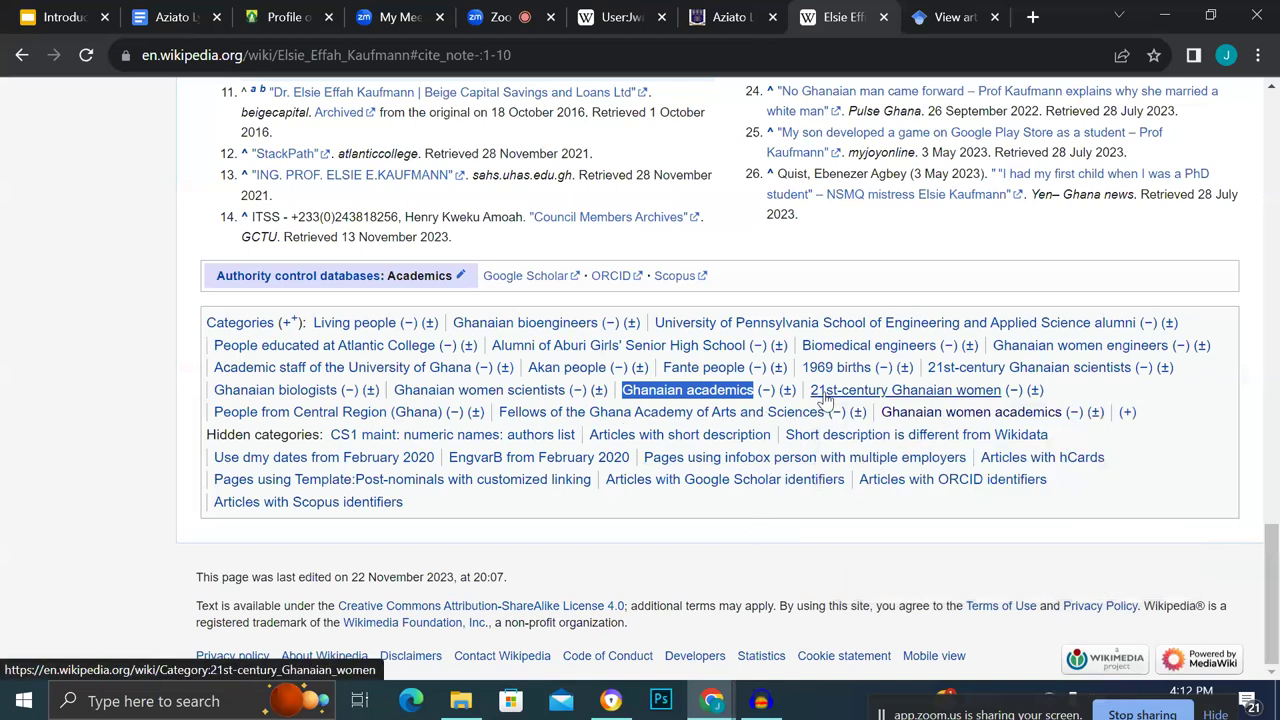
left_click_drag(810, 390, 1003, 390)
key("ctrl+c")
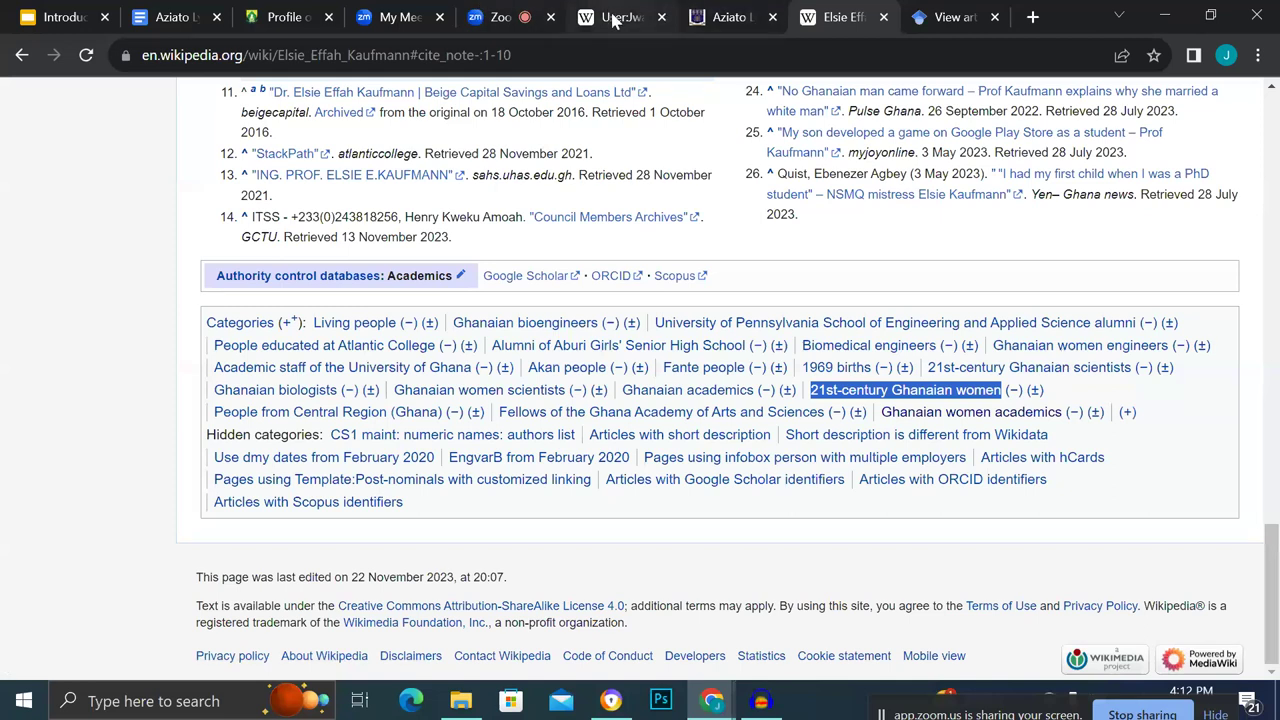
Add the copied category "21st-century Ghanaian women" to the sandbox biography and save it.
left_click(615, 22)
scroll(790, 500, "down", 15)
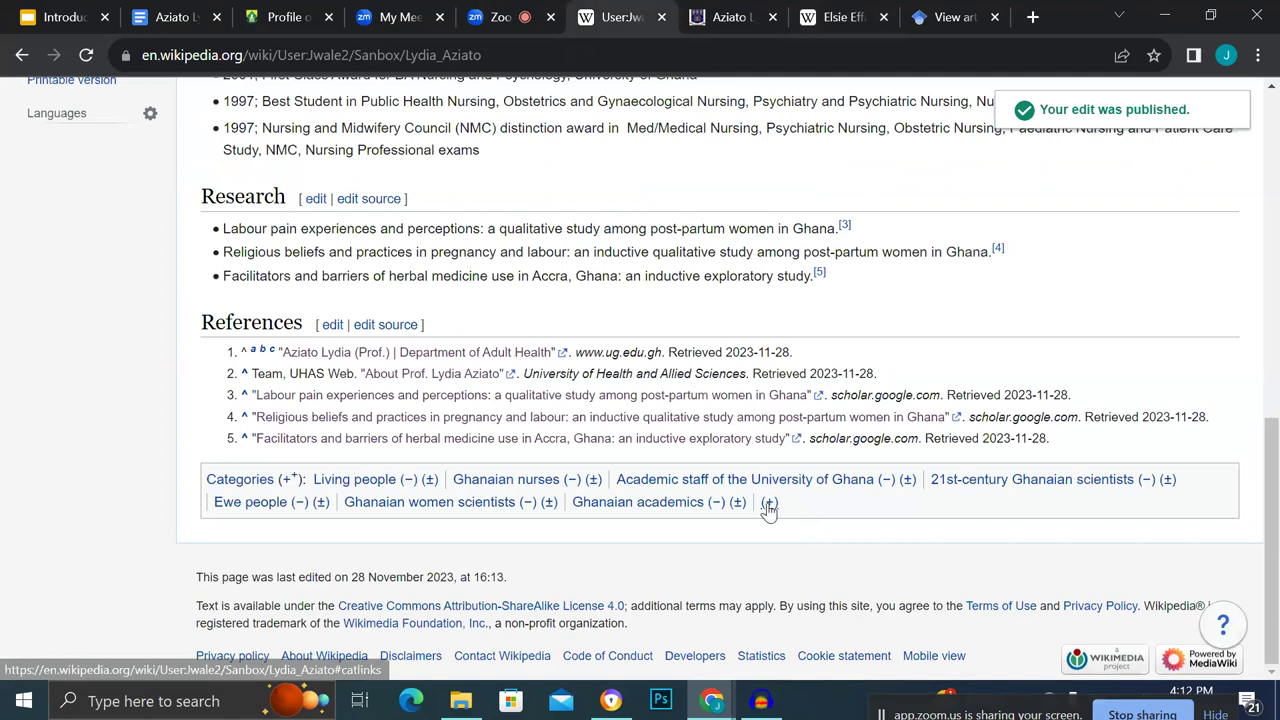
left_click(769, 502)
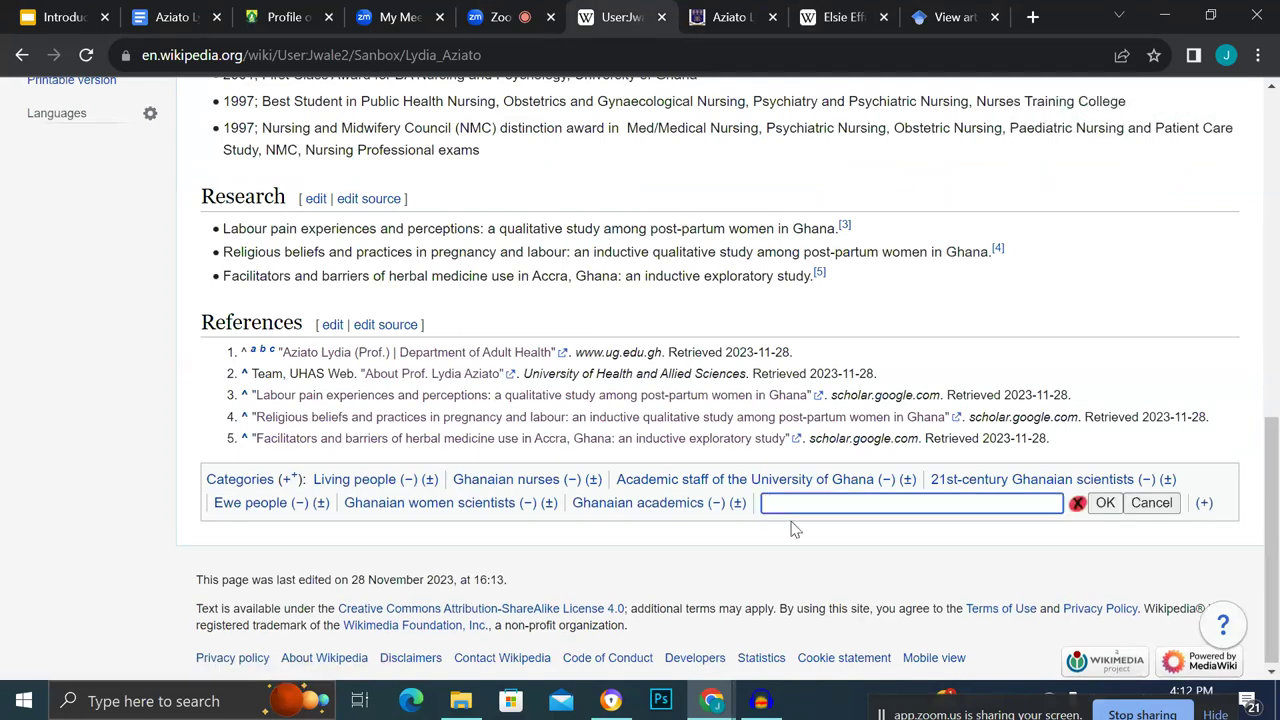
key("ctrl+v")
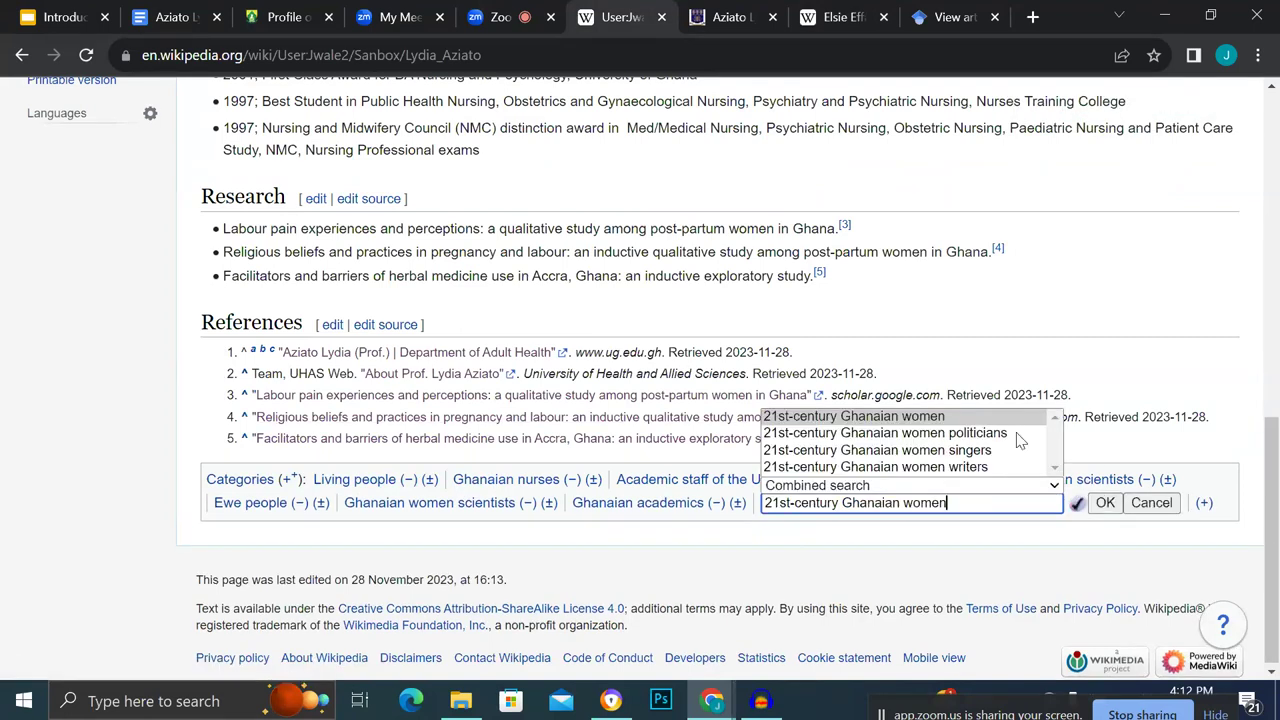
left_click(1105, 502)
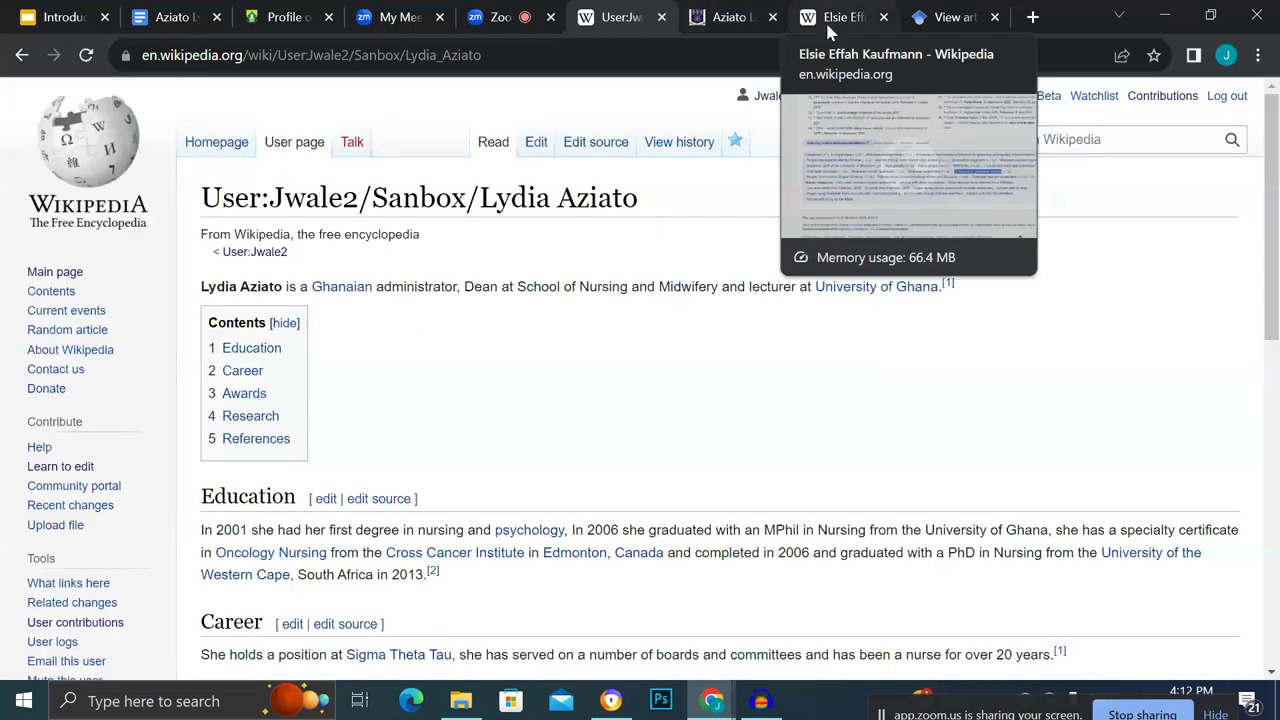
Copy the category name "Ghanaian women academics" from the Categories list of the other Wikipedia biography.
left_click(836, 17)
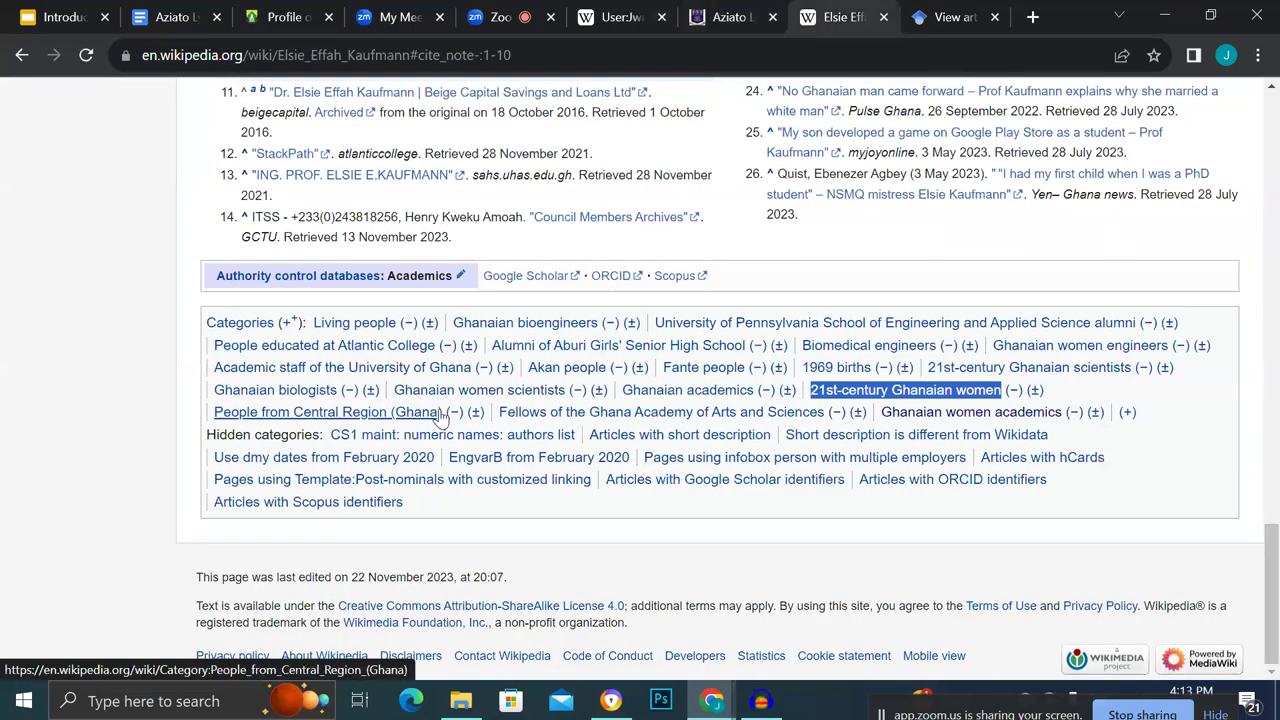
mouse_move(570, 420)
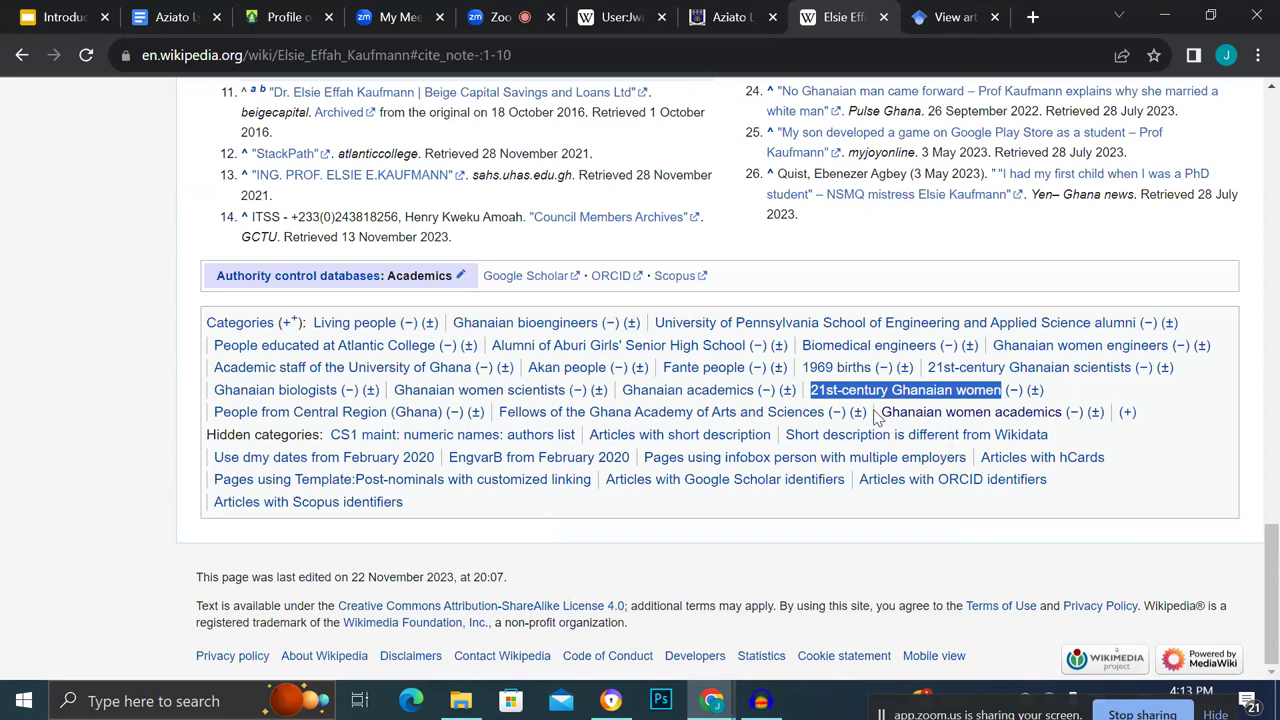
left_click_drag(877, 416, 1062, 415)
key("ctrl+c")
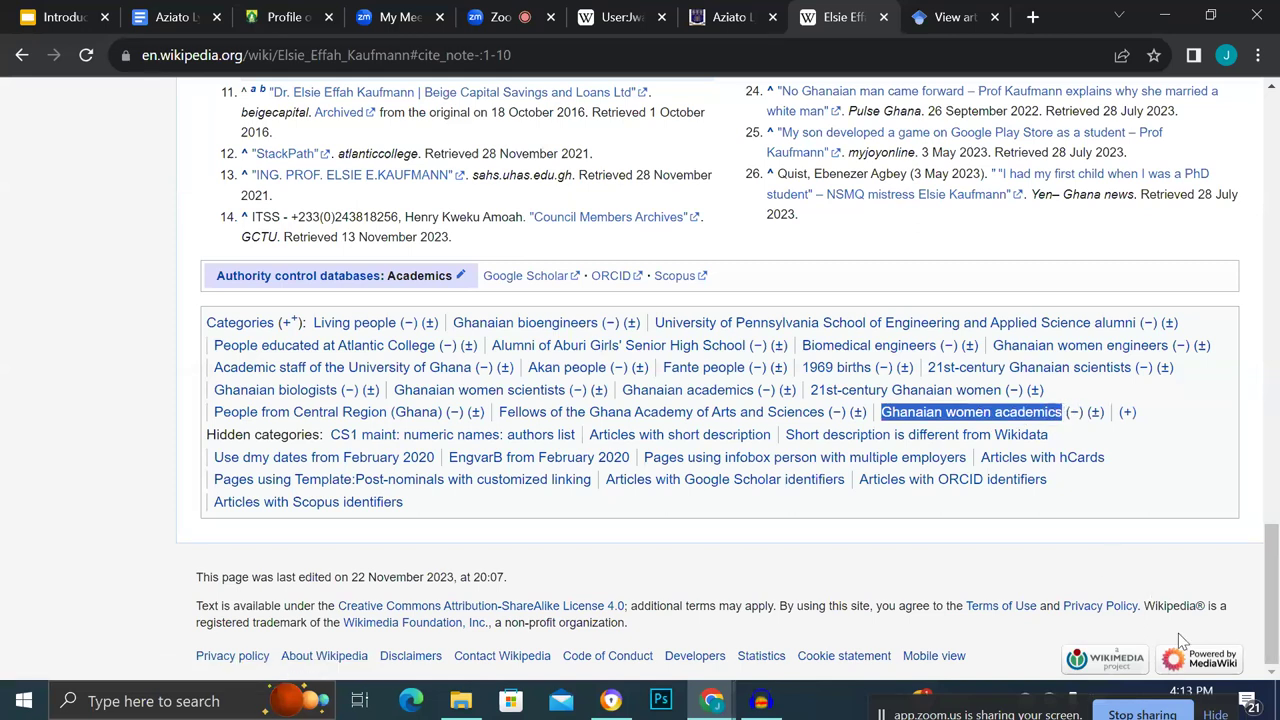
Add the copied category "Ghanaian women academics" to the sandbox biography and save it.
left_click(603, 30)
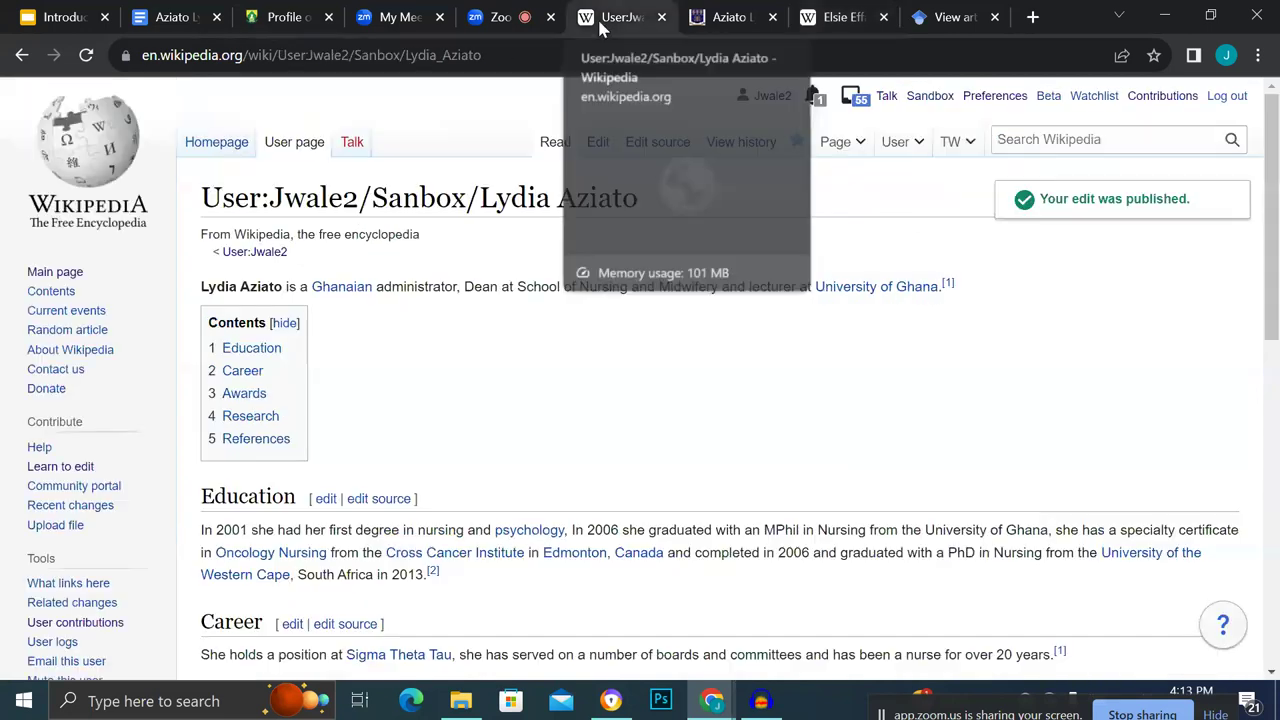
scroll(674, 393, "down", 15)
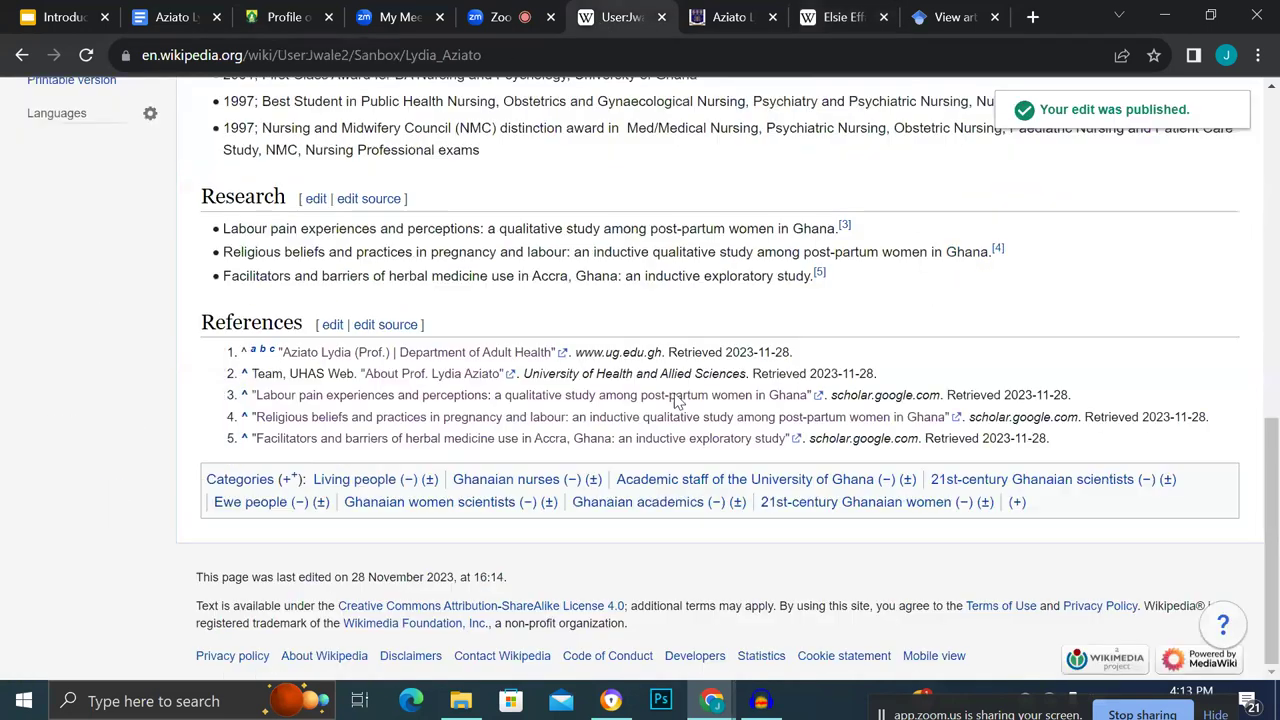
left_click(1016, 503)
key("ctrl+v")
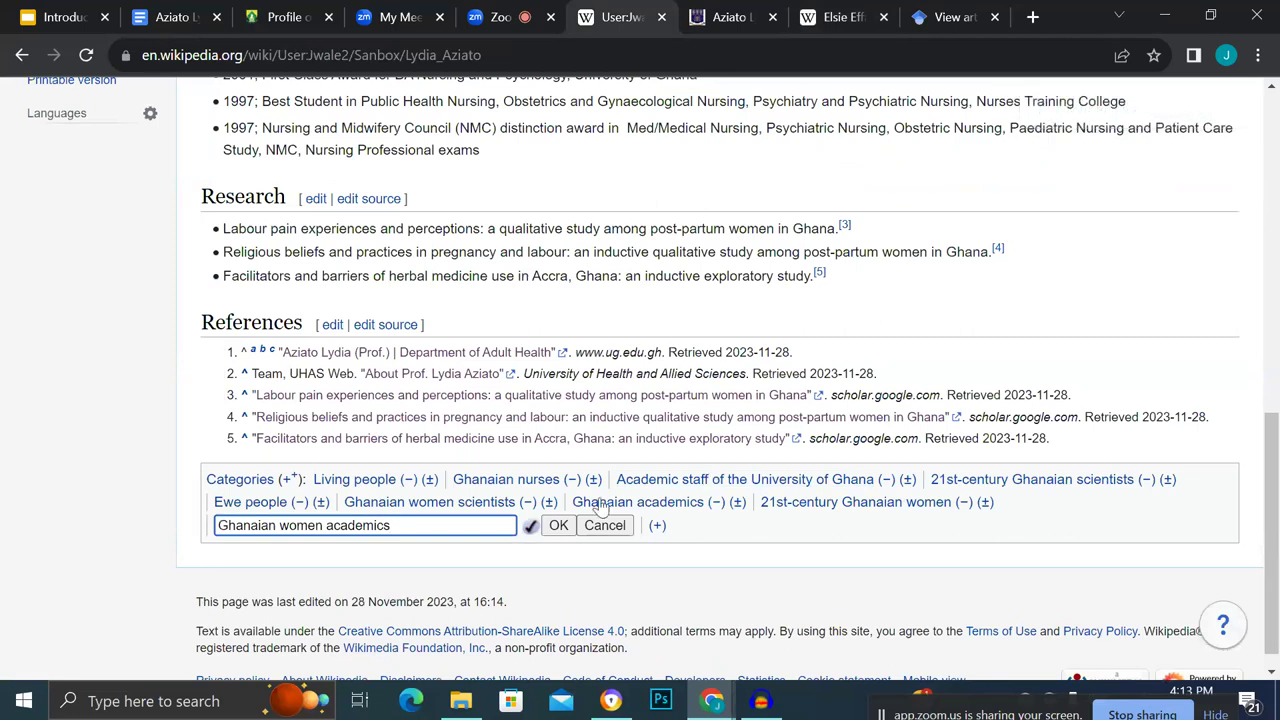
left_click(556, 525)
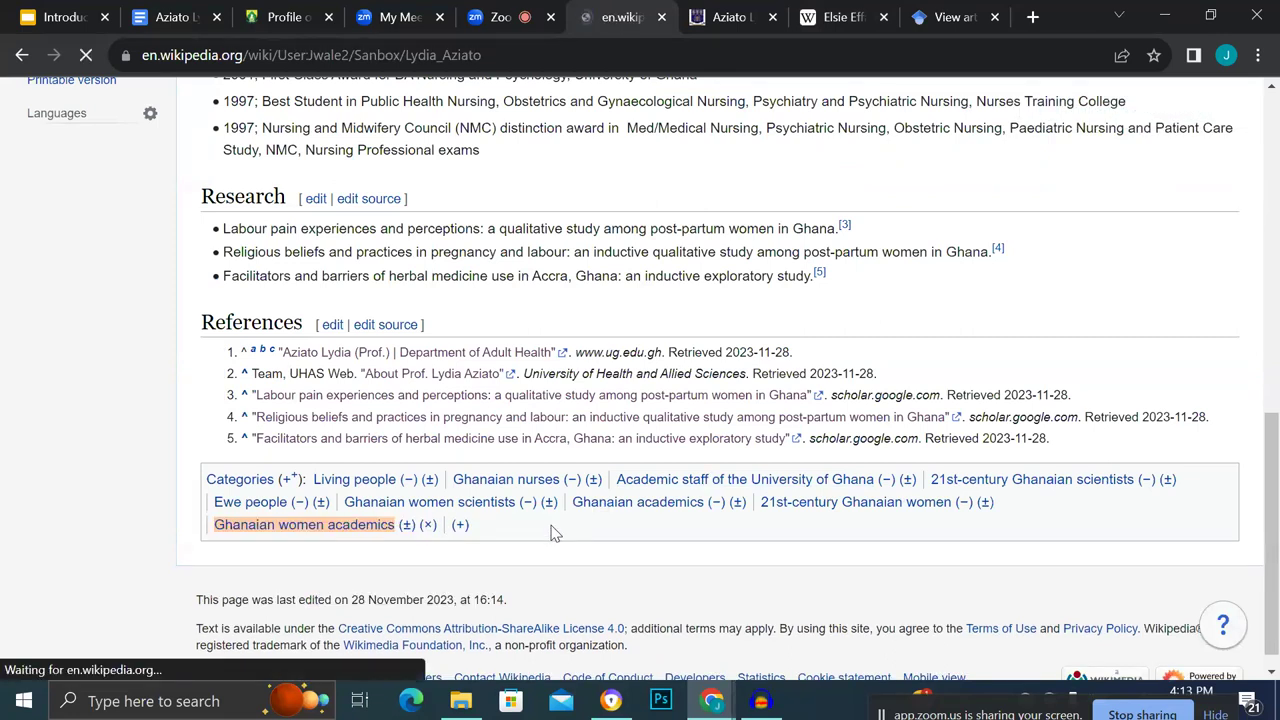
Review the saved sandbox biography, from its Categories list back up through Research, Awards and Career to the introduction.
scroll(556, 533, "down", 2)
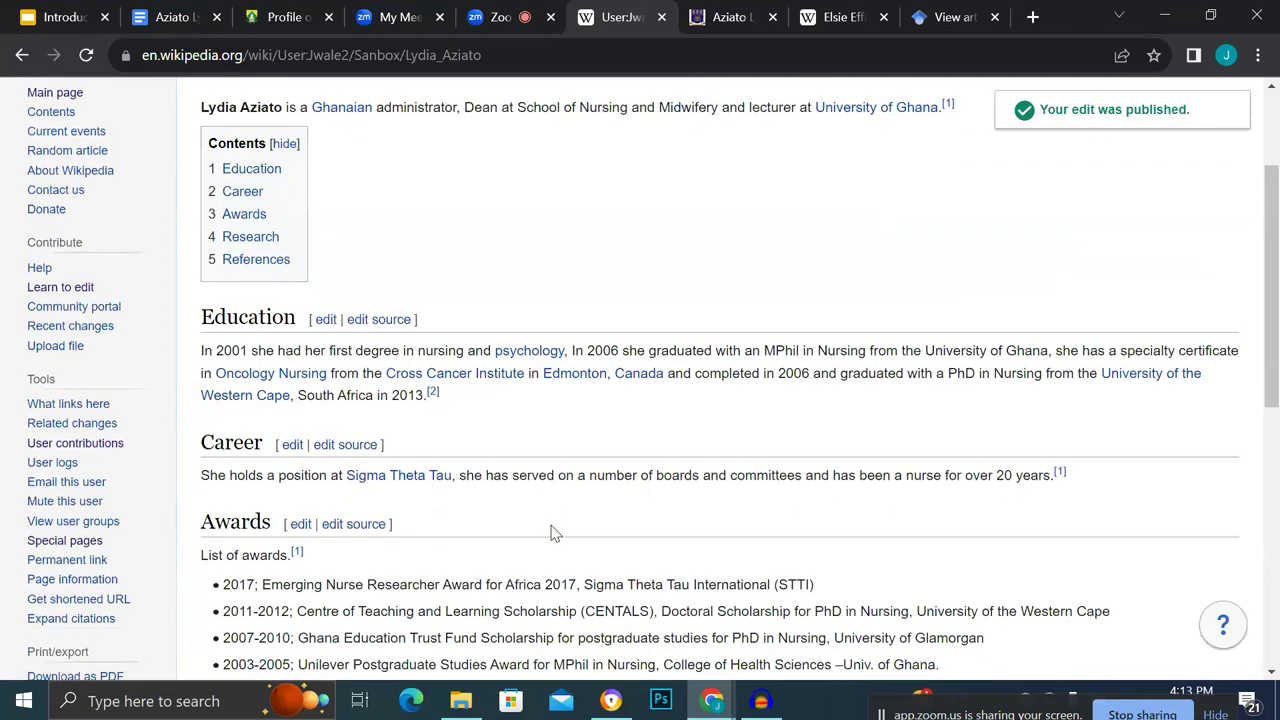
scroll(556, 533, "down", 7)
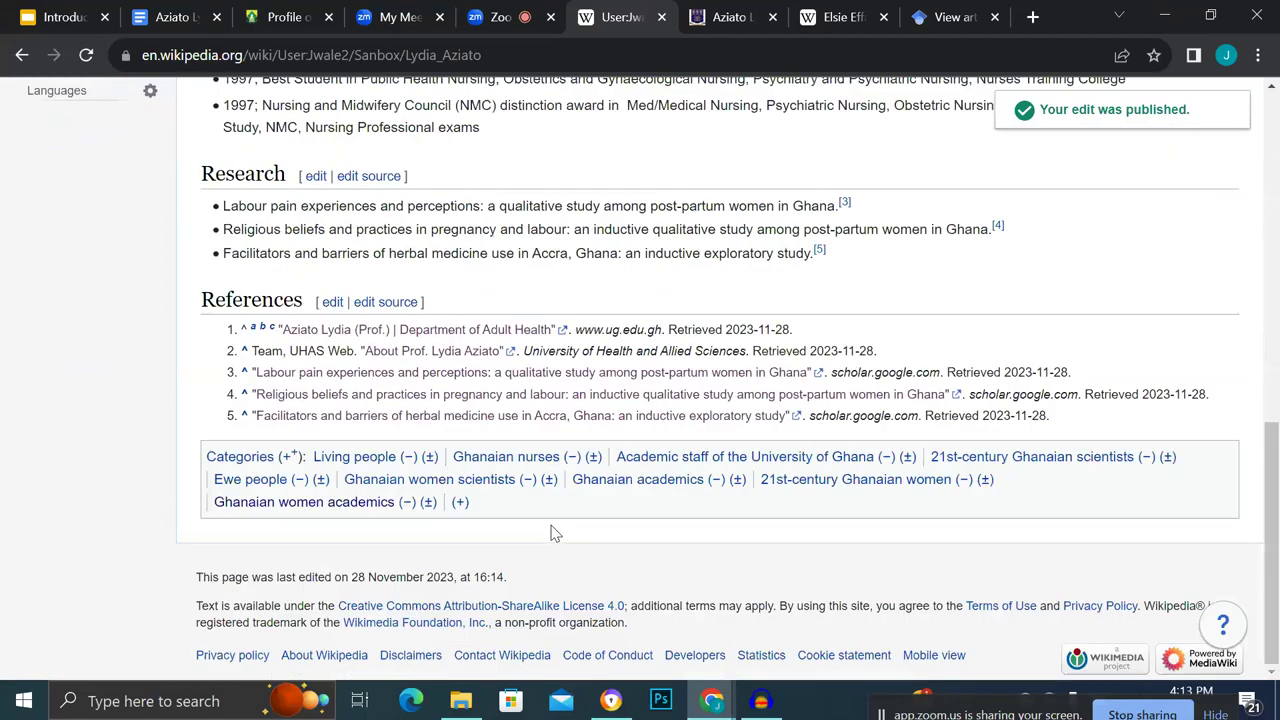
scroll(310, 205, "up", 3)
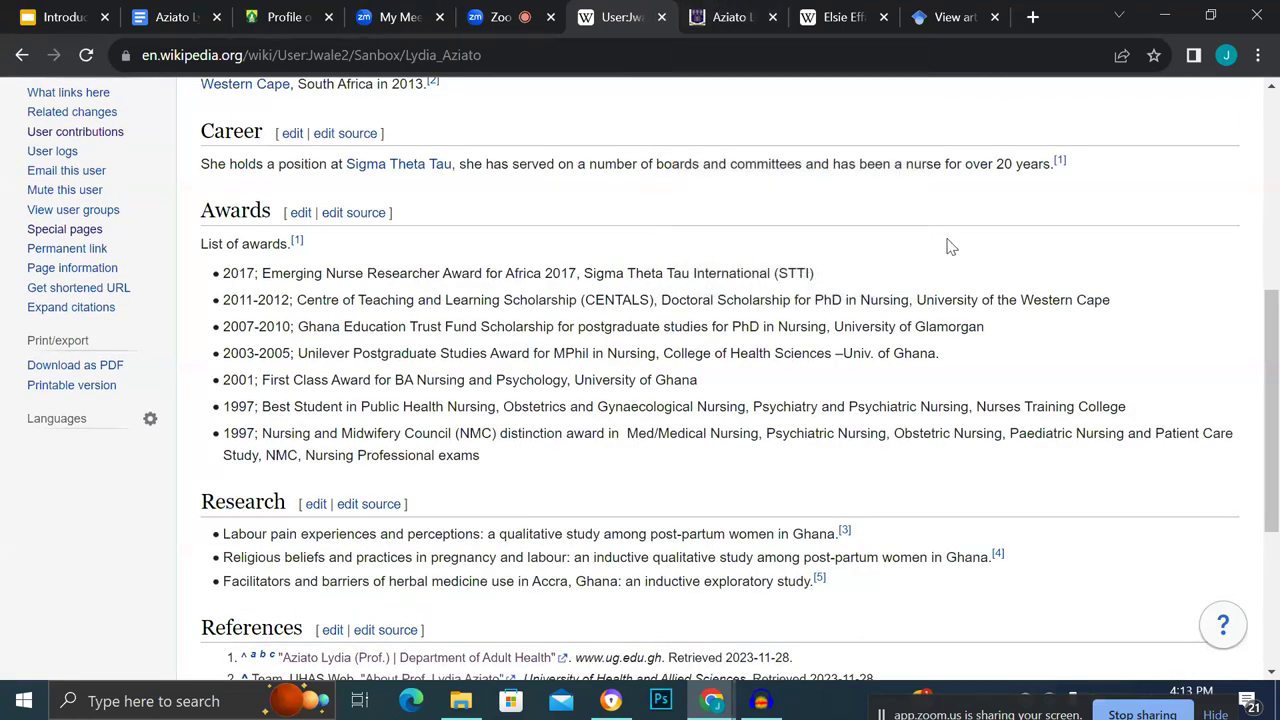
scroll(1050, 290, "up", 3)
scroll(1050, 290, "up", 2)
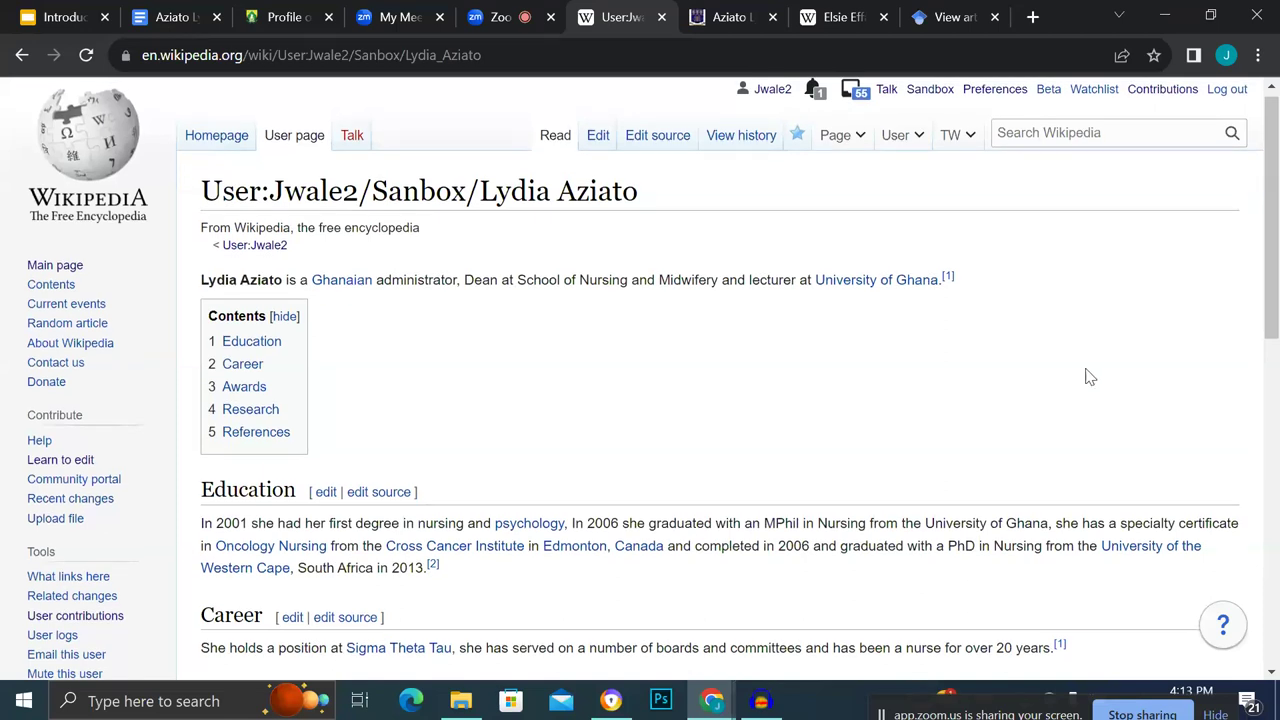
Examine the published model biography's infobox, including its photo, birth, education, occupation, employer and awards entries.
left_click(822, 18)
scroll(924, 207, "up", 10)
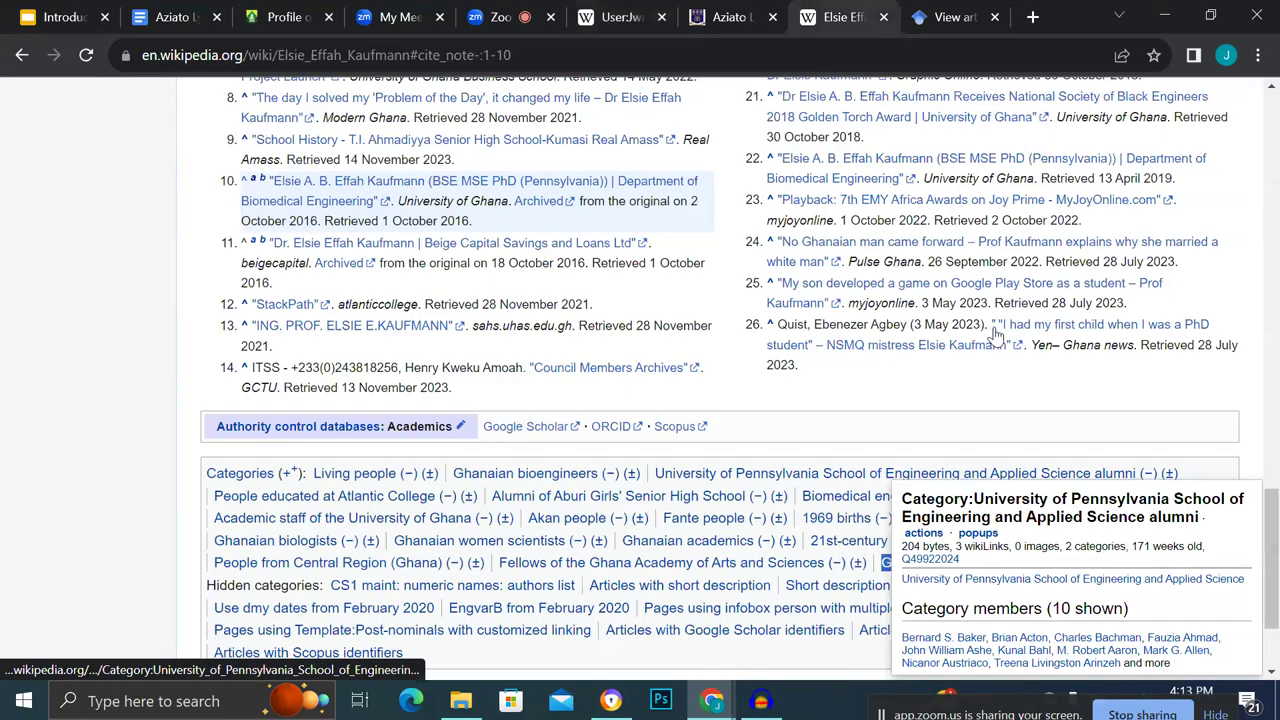
scroll(1000, 325, "up", 10)
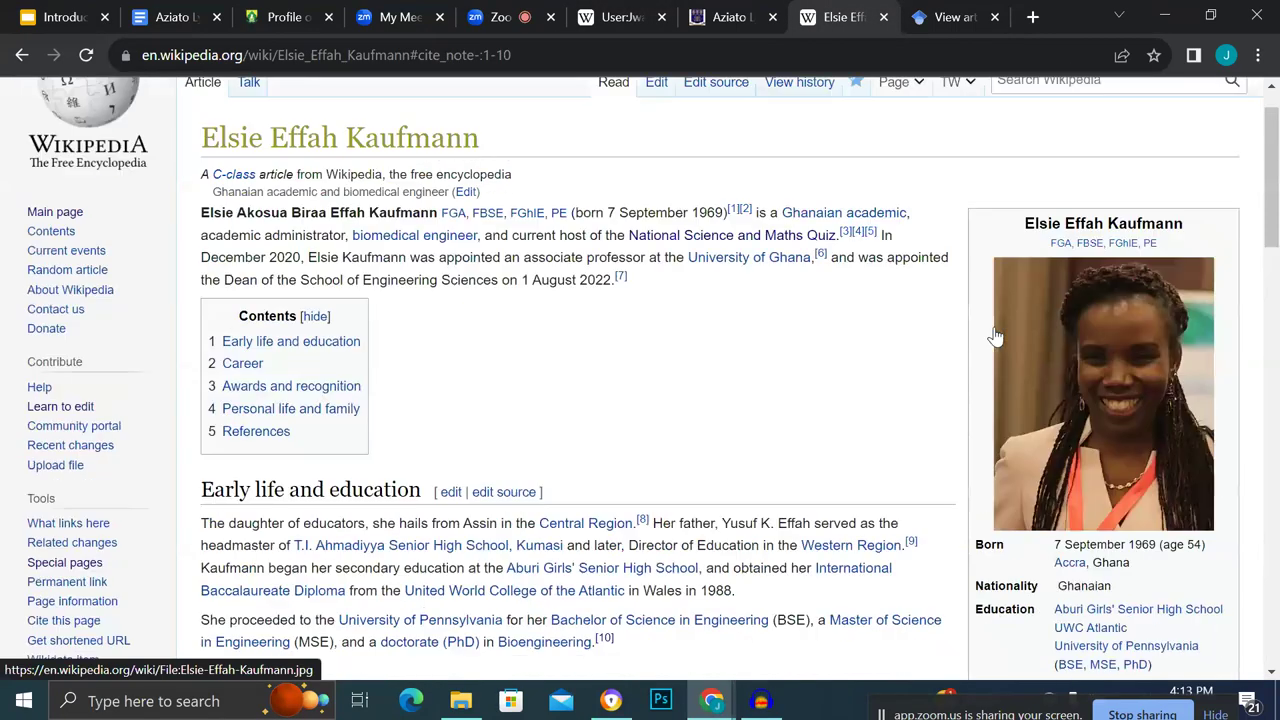
scroll(1014, 310, "down", 1)
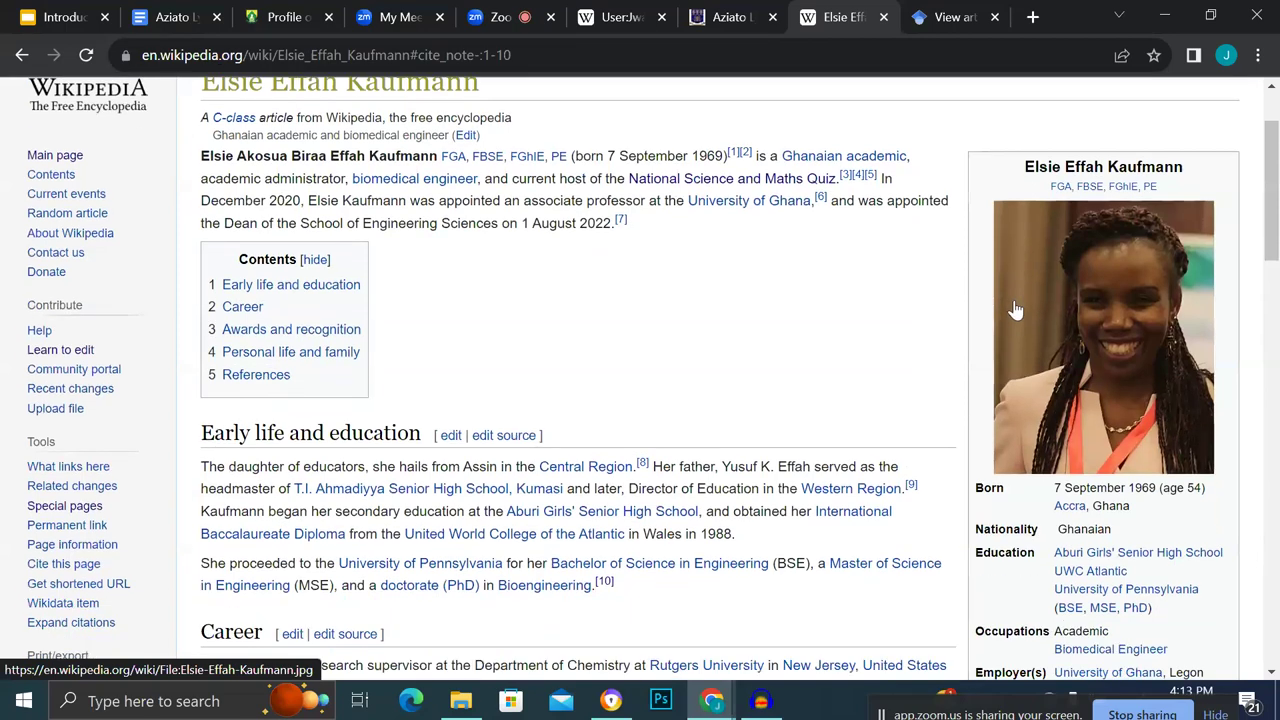
scroll(1036, 341, "down", 1)
scroll(1036, 341, "down", 2)
scroll(1050, 300, "up", 2)
scroll(1080, 220, "down", 8)
scroll(1113, 138, "up", 3)
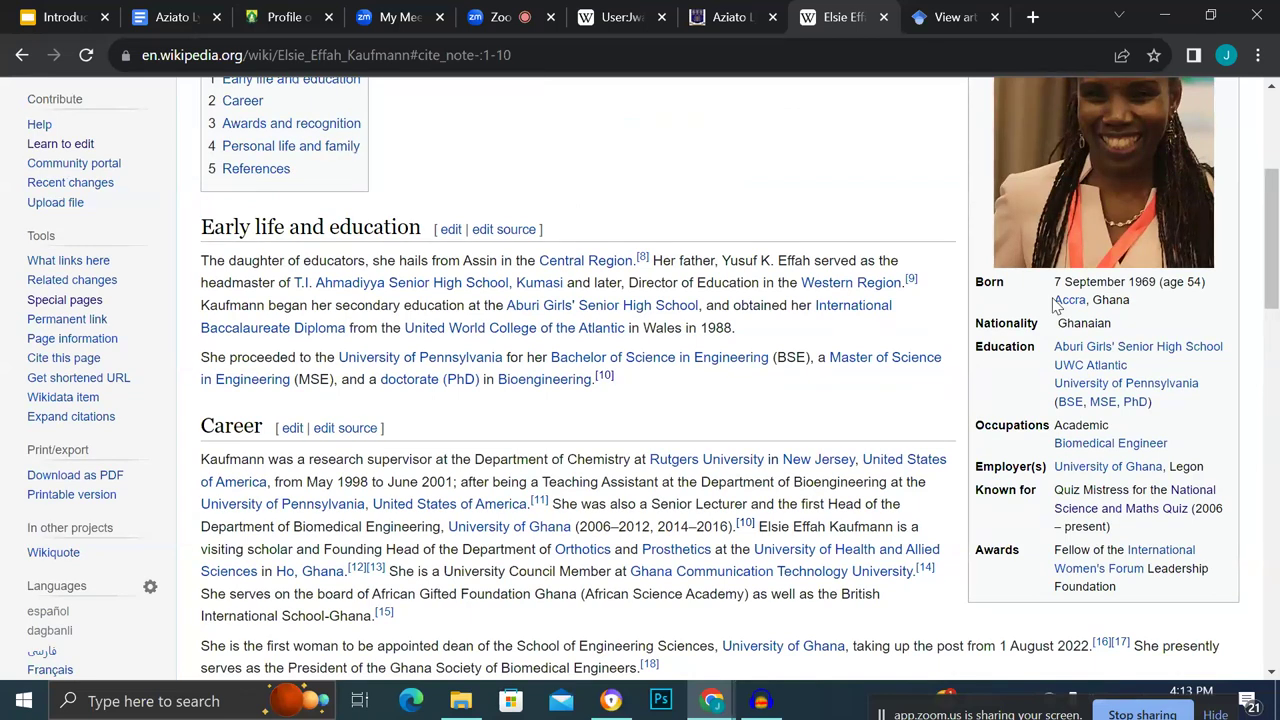
scroll(1053, 307, "up", 1)
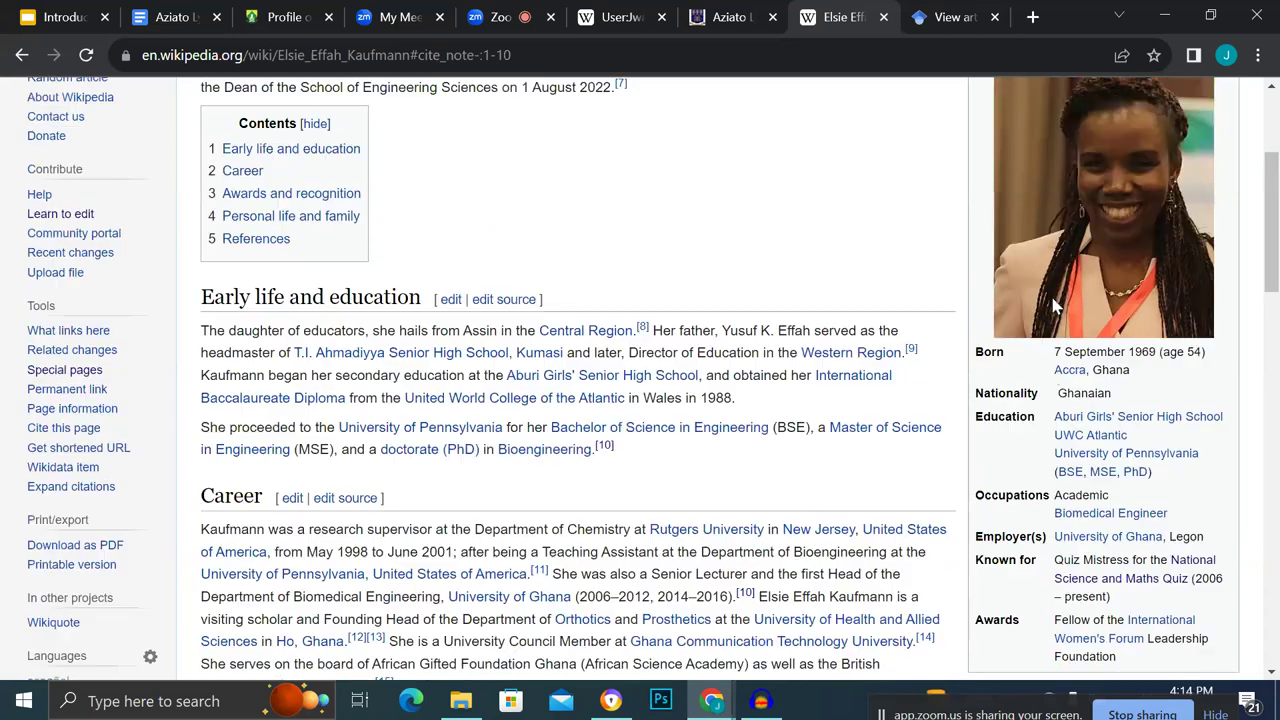
scroll(1053, 307, "up", 3)
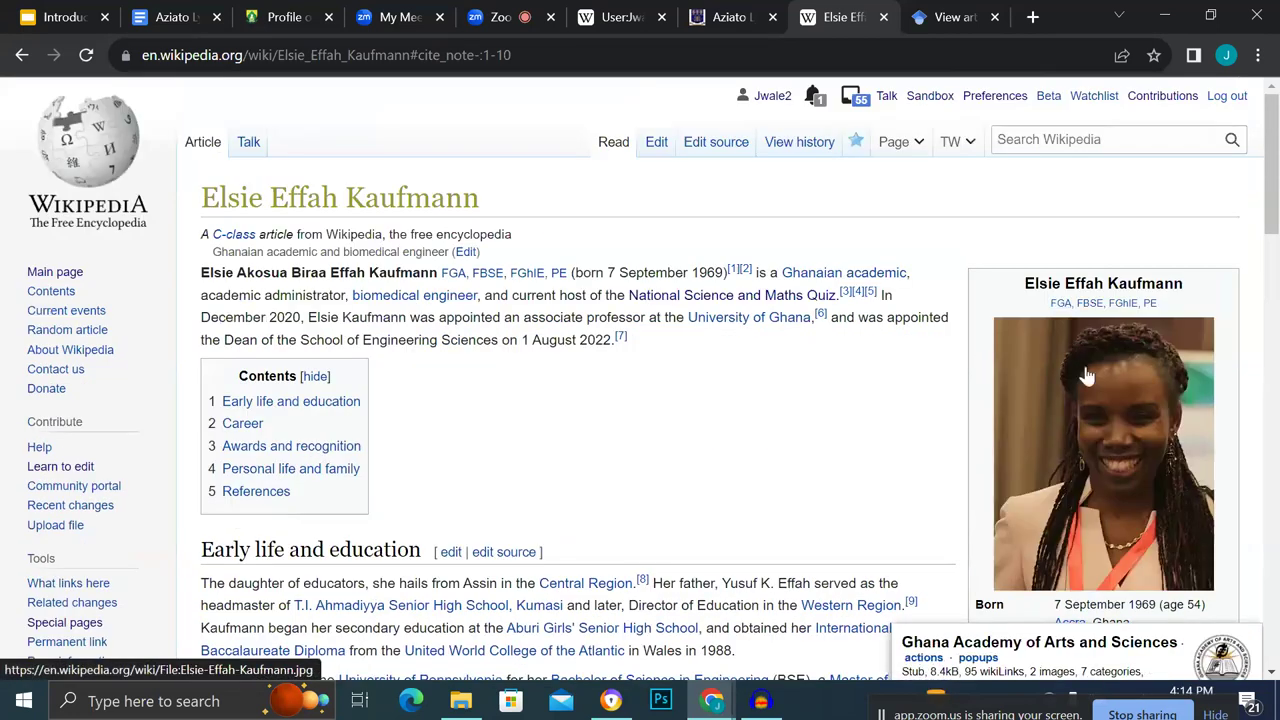
scroll(1088, 375, "down", 1)
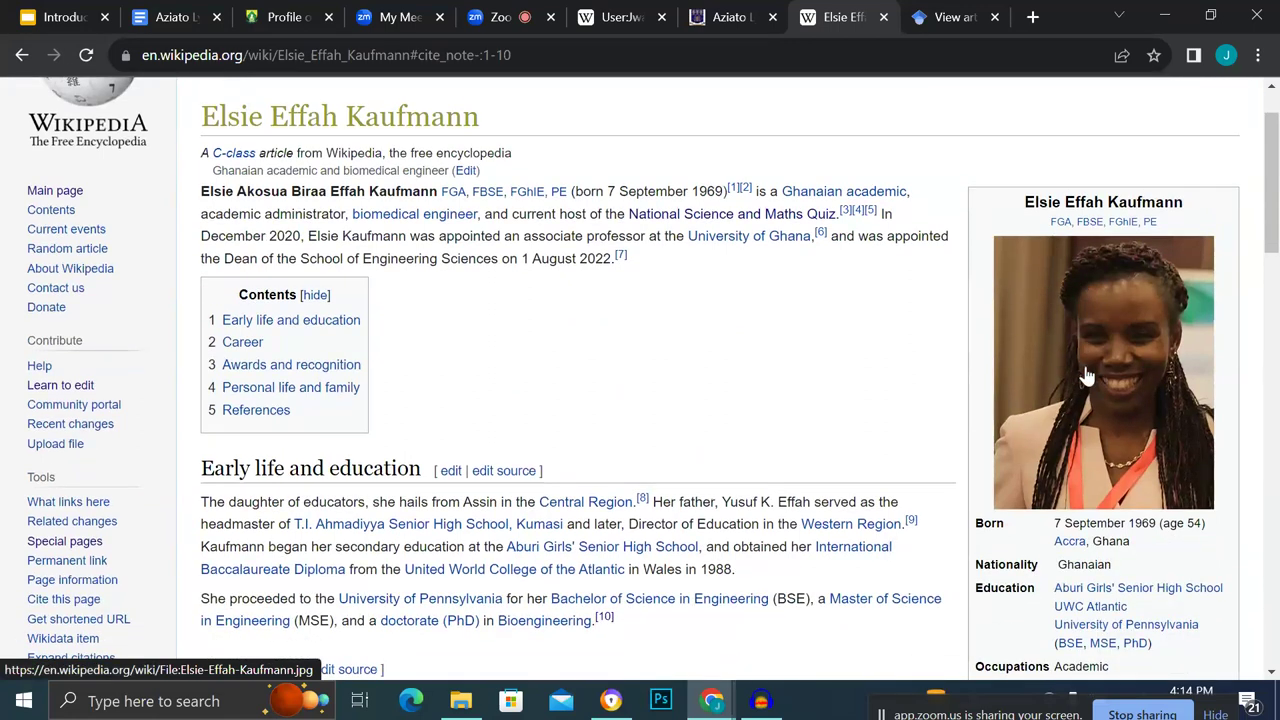
scroll(1088, 375, "up", 1)
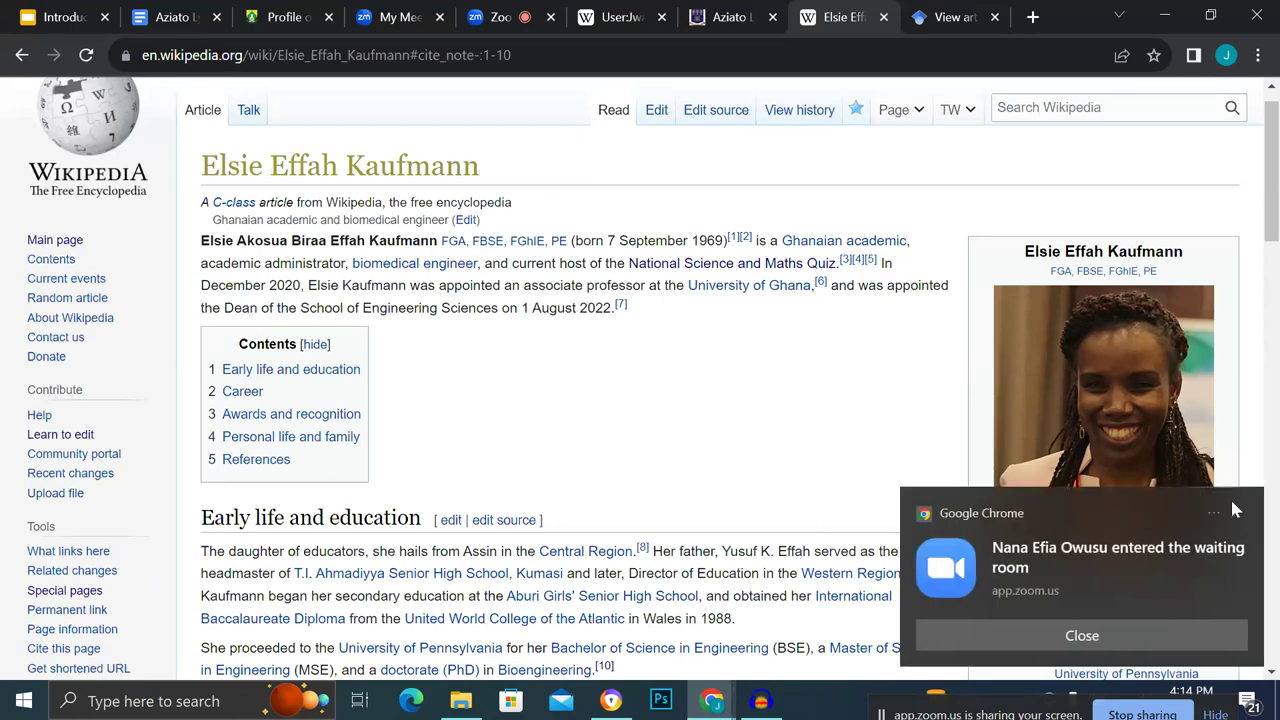
left_click(1233, 513)
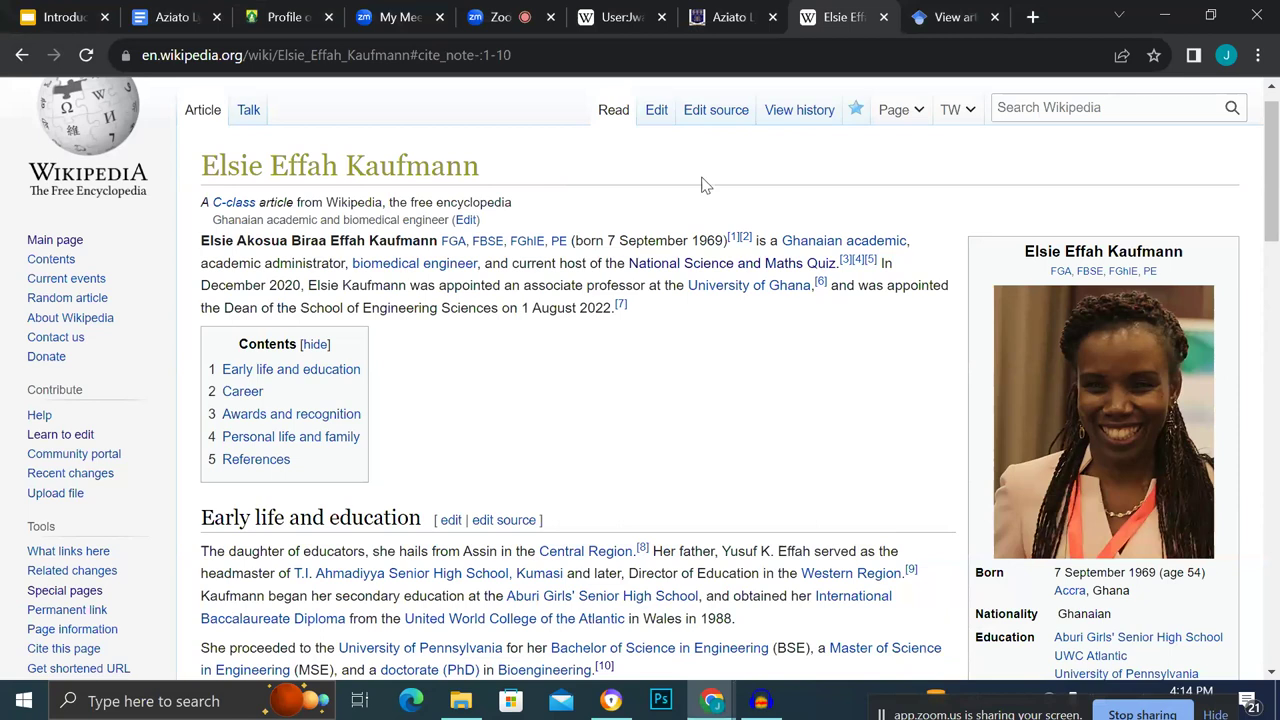
Open the published model biography in the visual editor and dismiss its notice about sources.
left_click(655, 115)
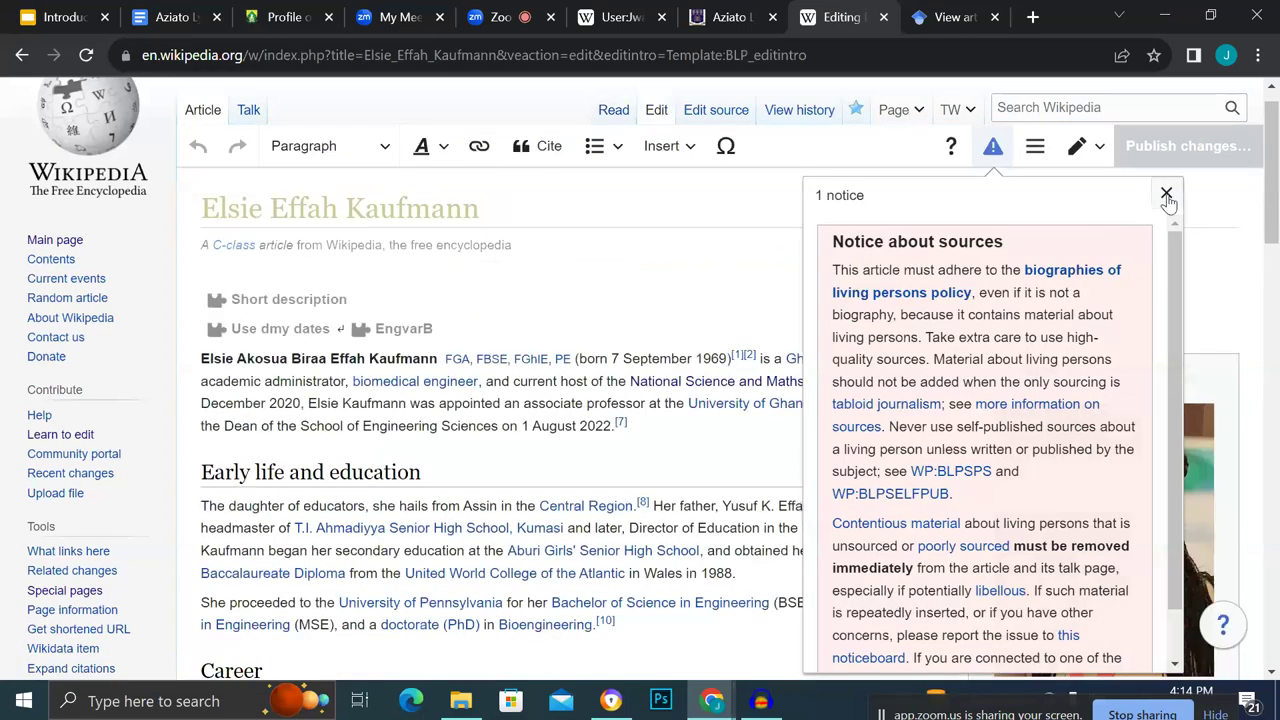
left_click(1166, 195)
scroll(1140, 486, "down", 1)
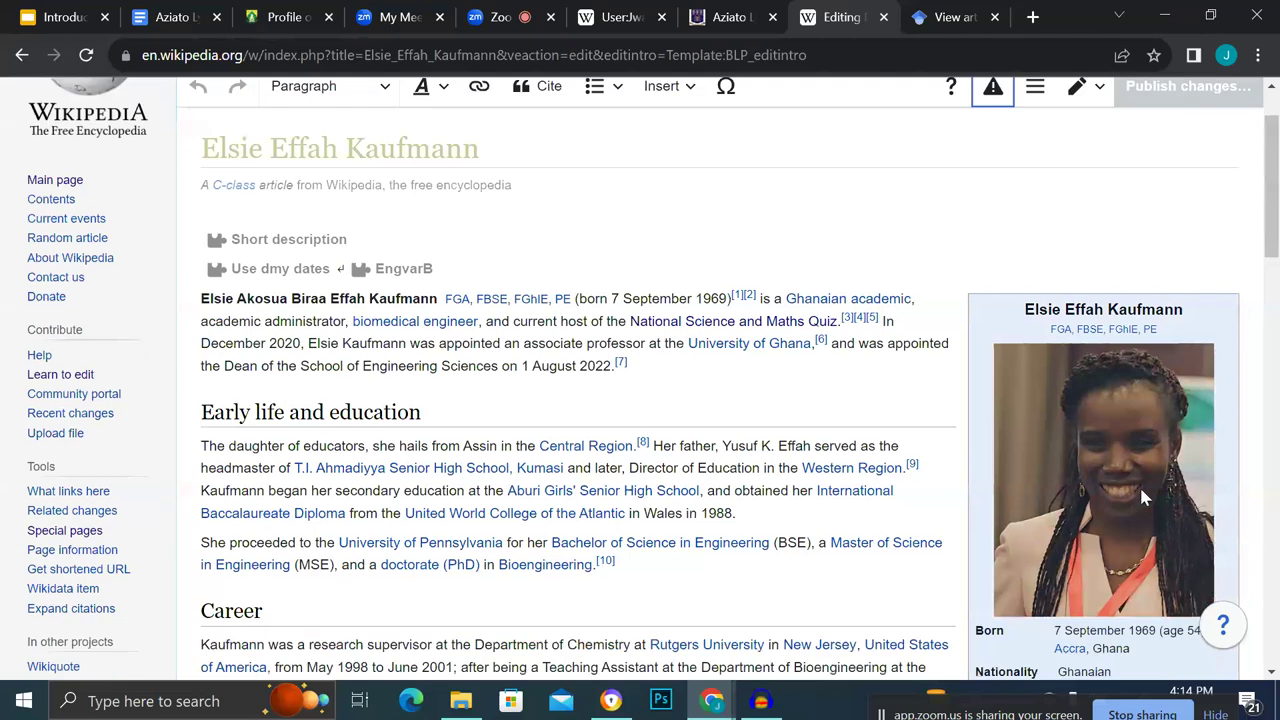
scroll(1141, 495, "down", 2)
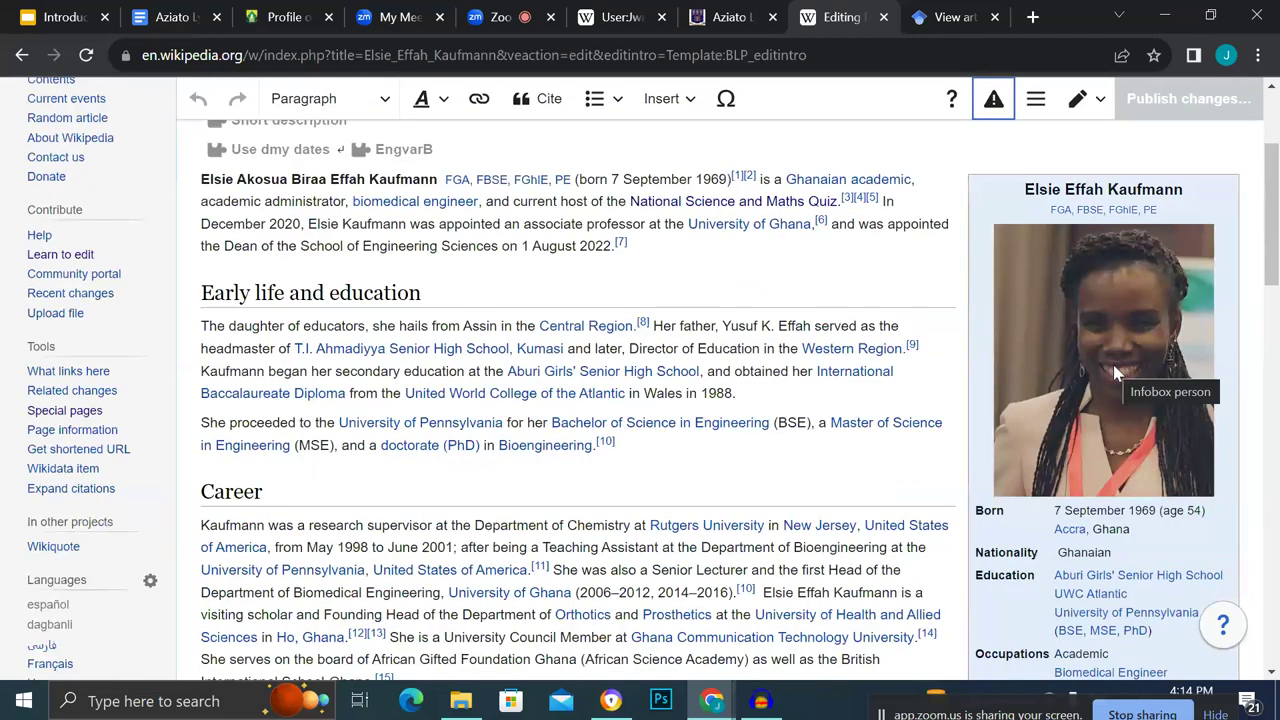
Copy the whole Infobox person template from the published model biography.
left_click(1063, 282)
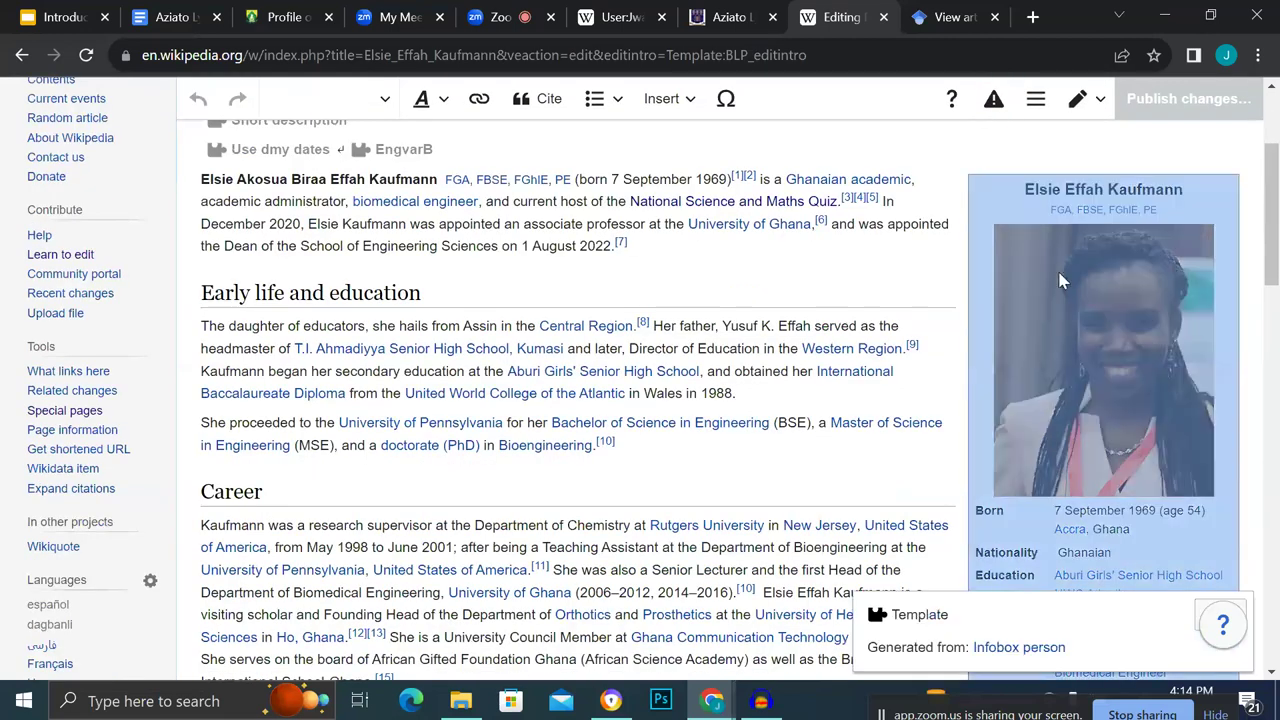
scroll(1063, 282, "down", 5)
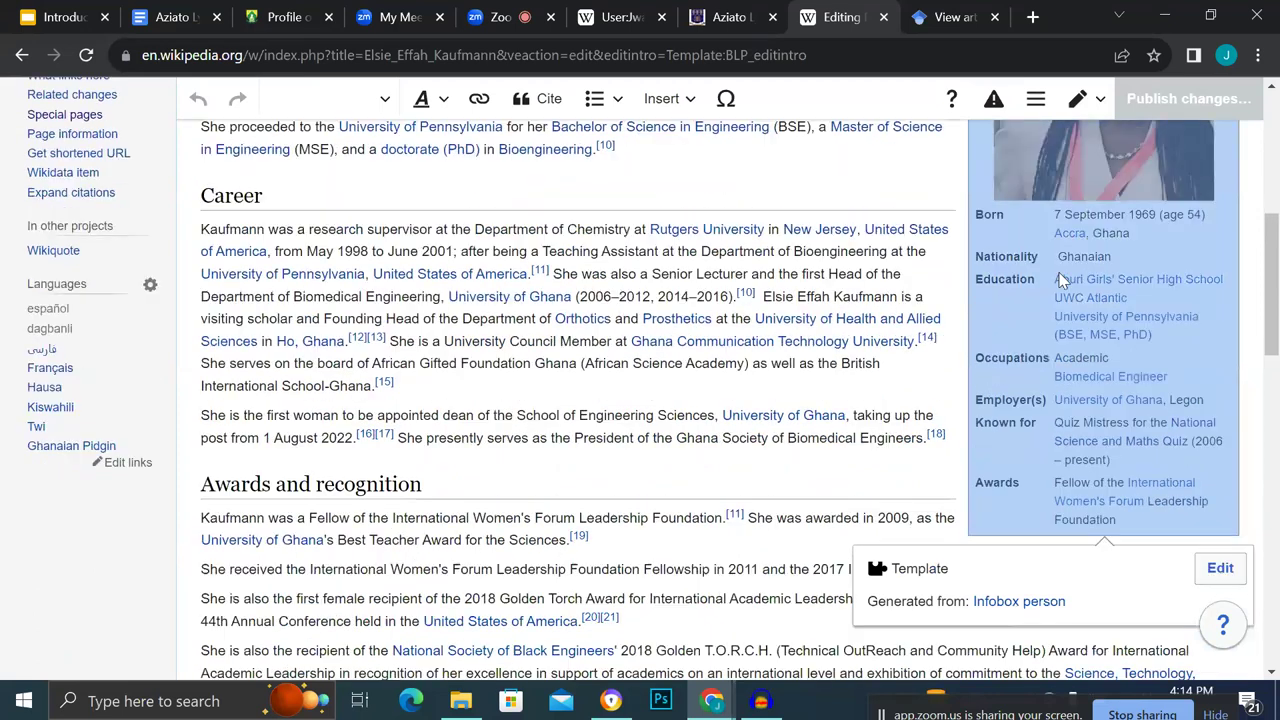
right_click(1063, 282)
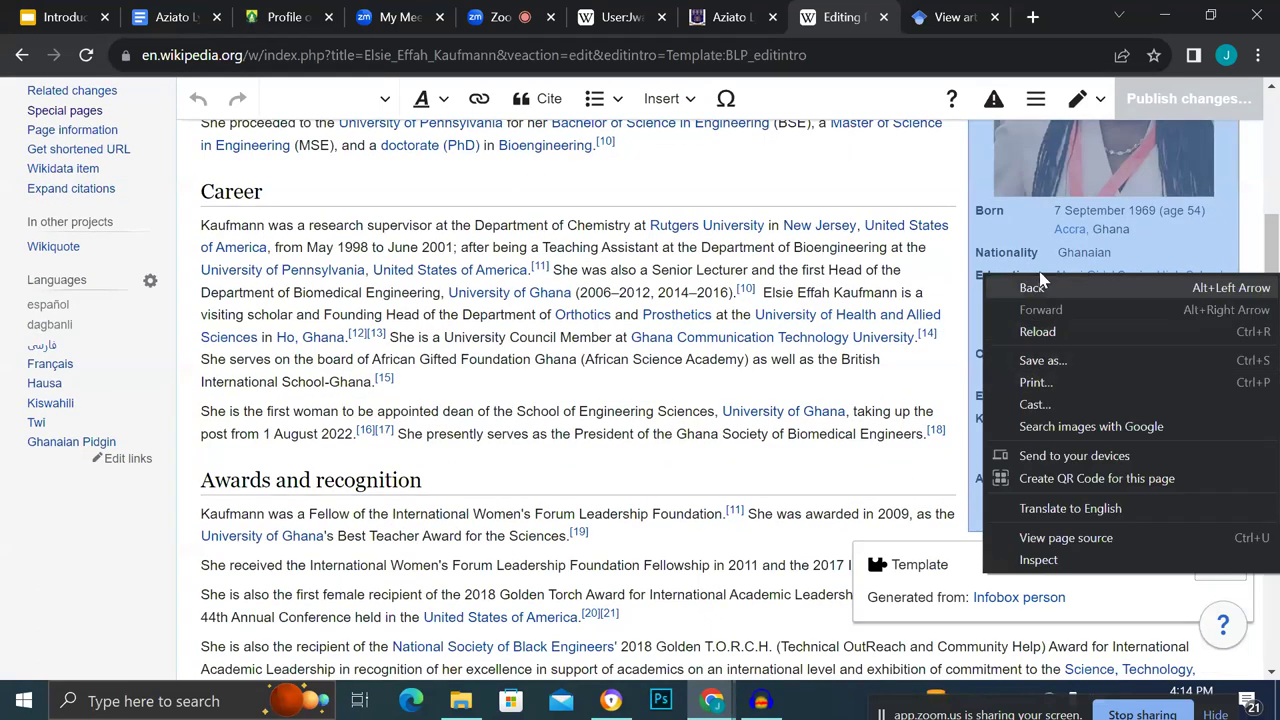
scroll(1021, 212, "up", 1)
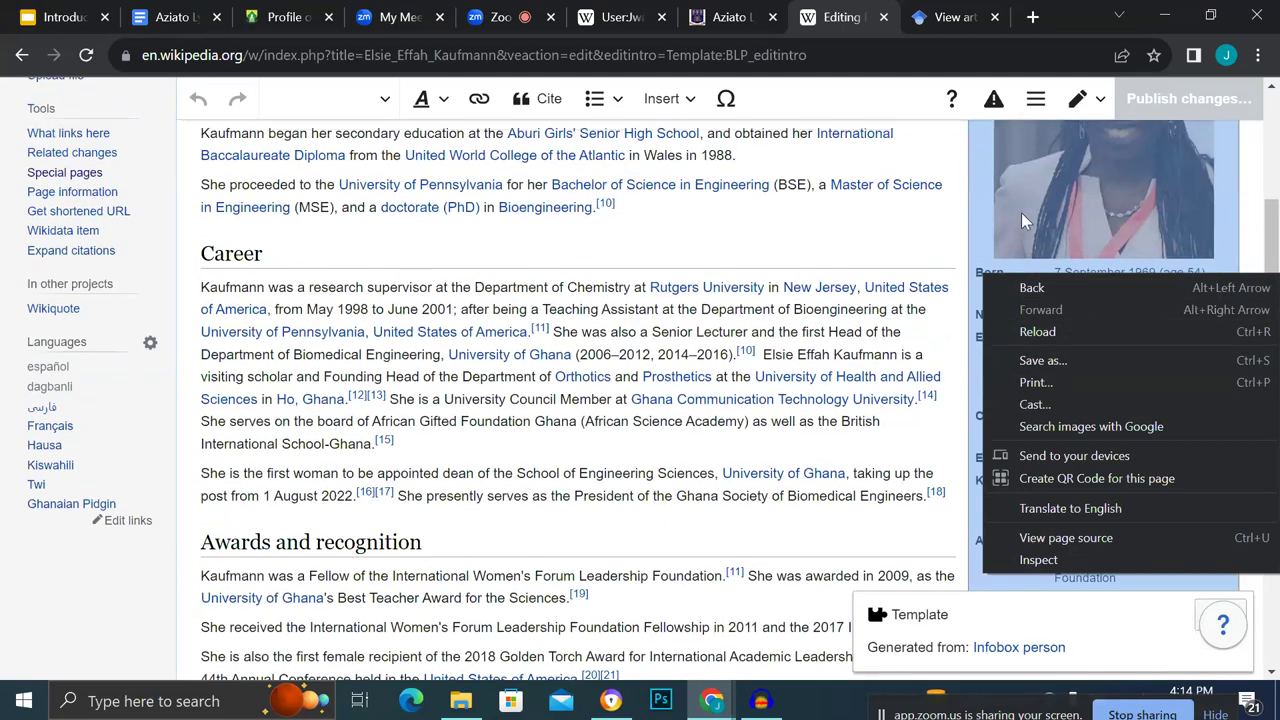
left_click(1015, 195)
right_click(1015, 200)
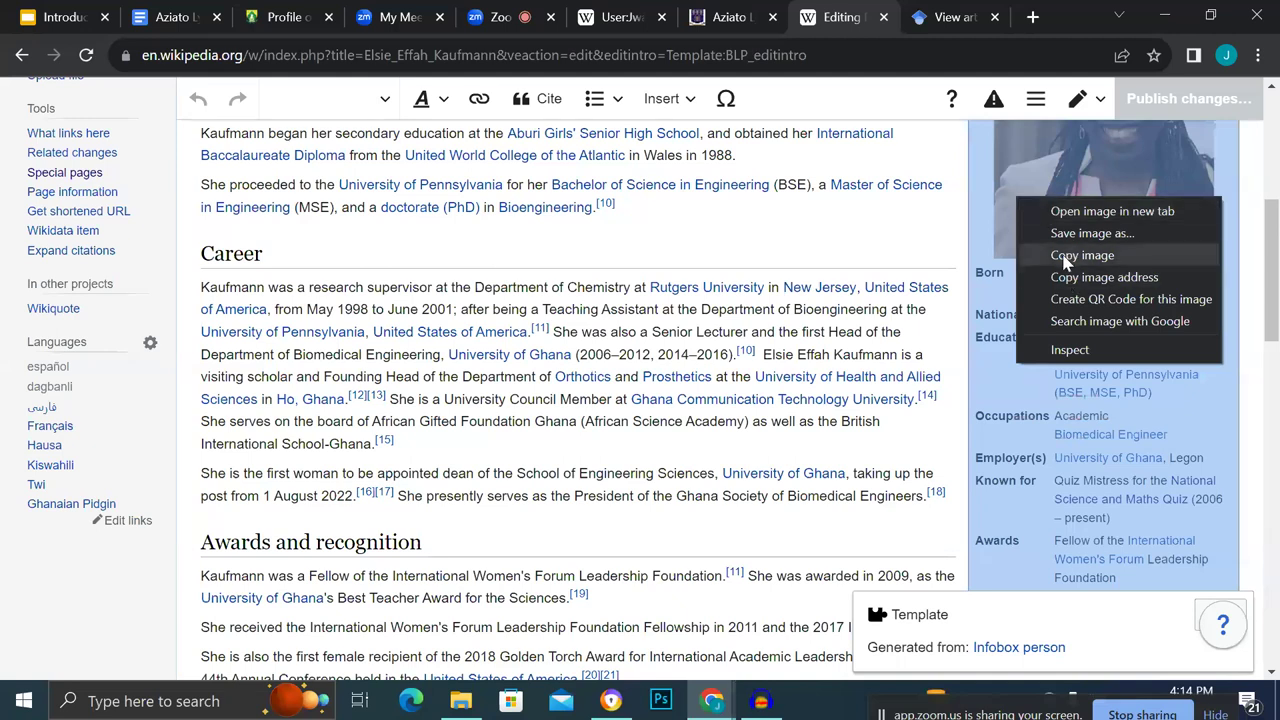
left_click(966, 208)
left_click(976, 233)
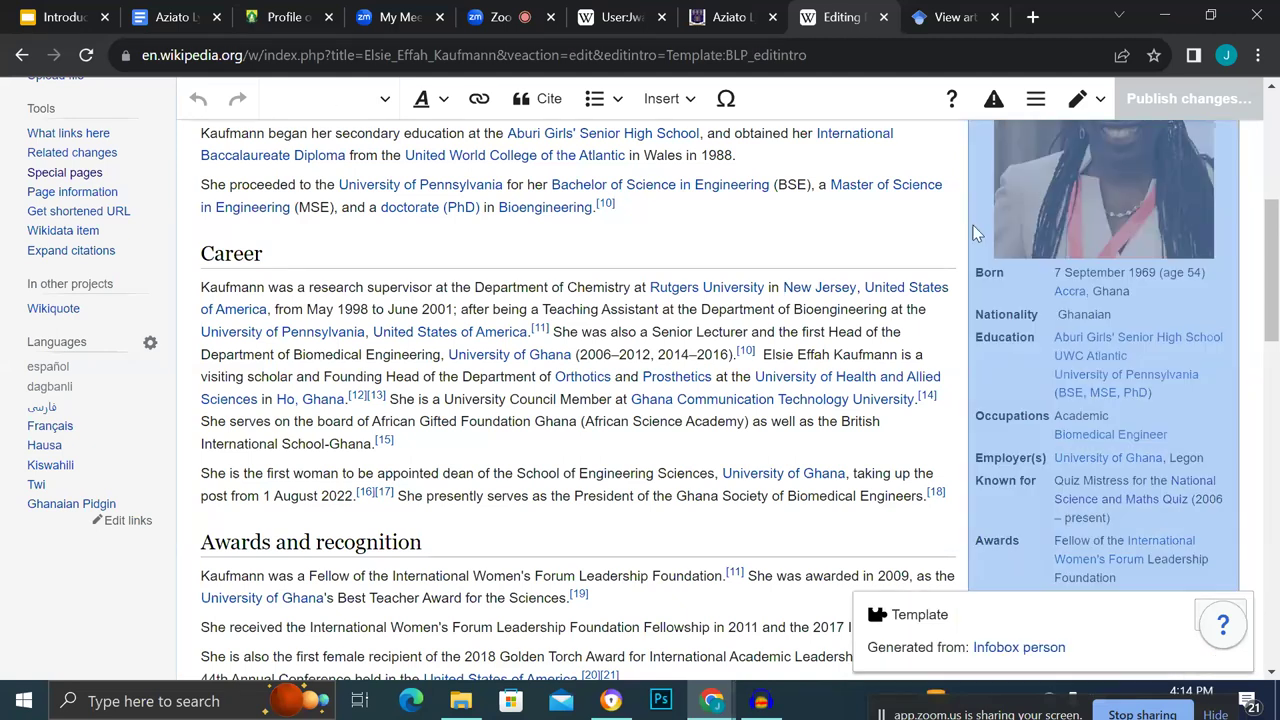
right_click(976, 233)
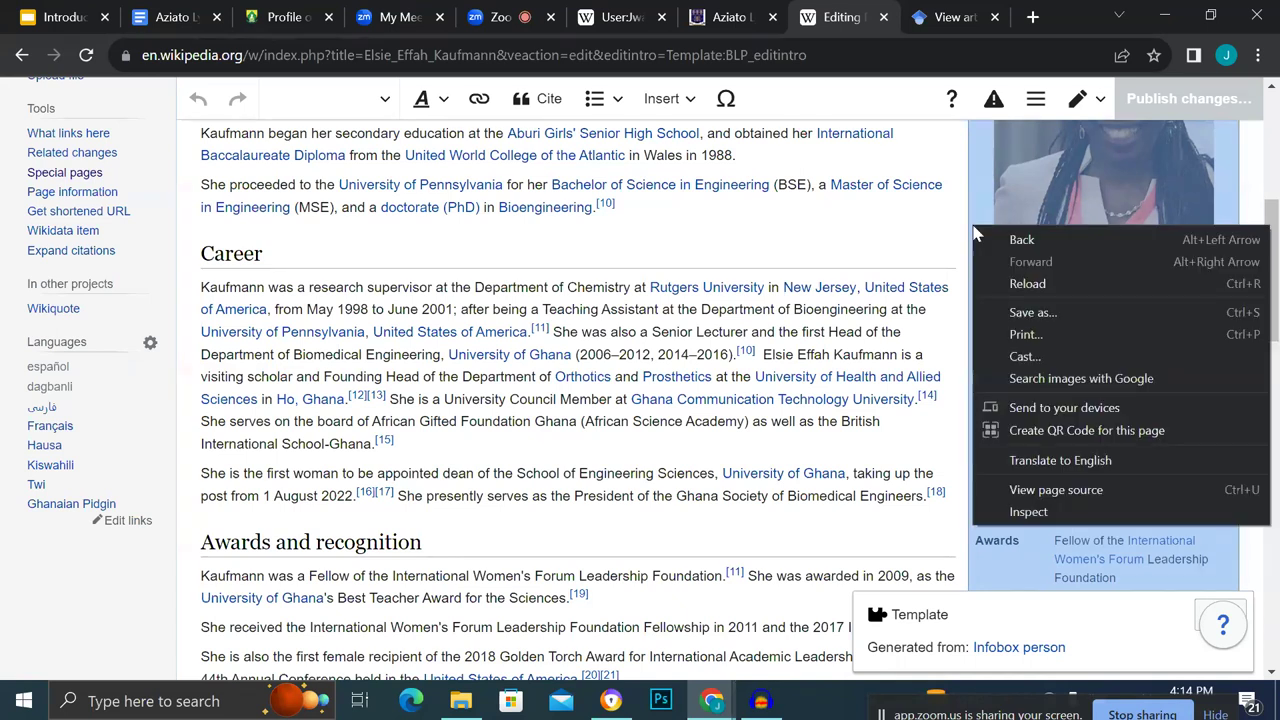
left_click(1150, 577)
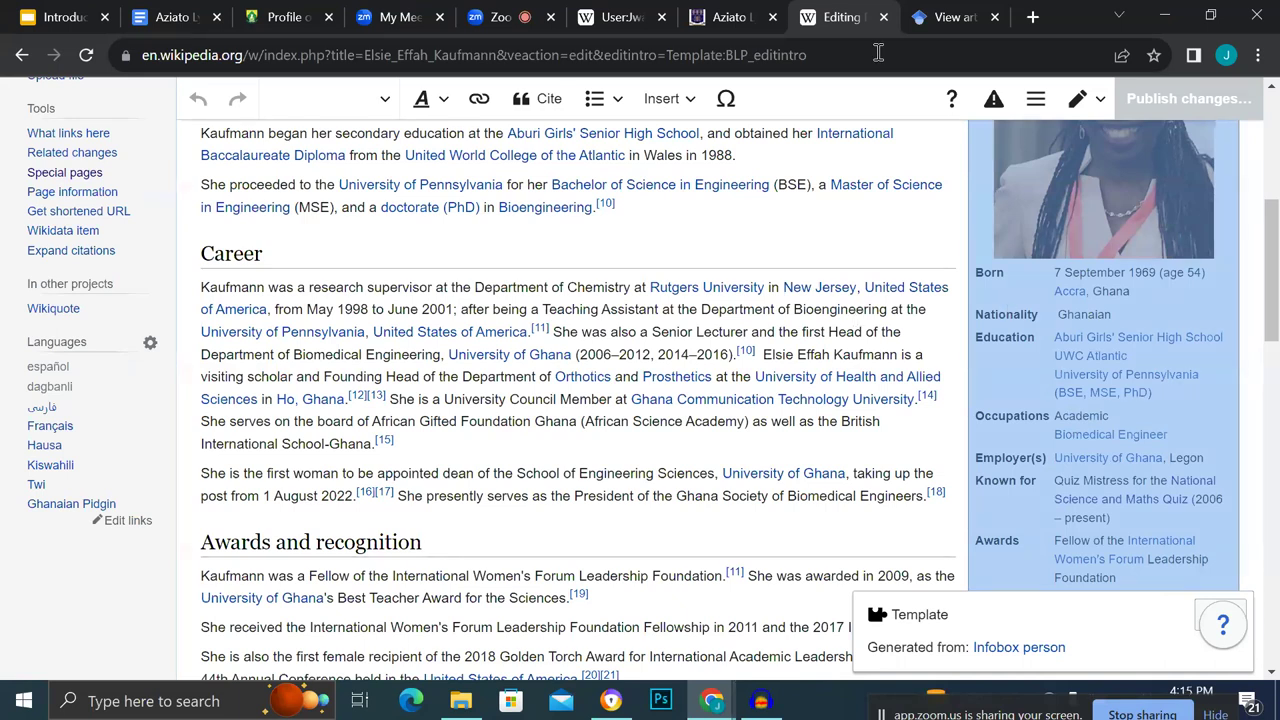
Open the sandbox biography for editing and paste the copied infobox on a new blank line above the introduction.
left_click(625, 18)
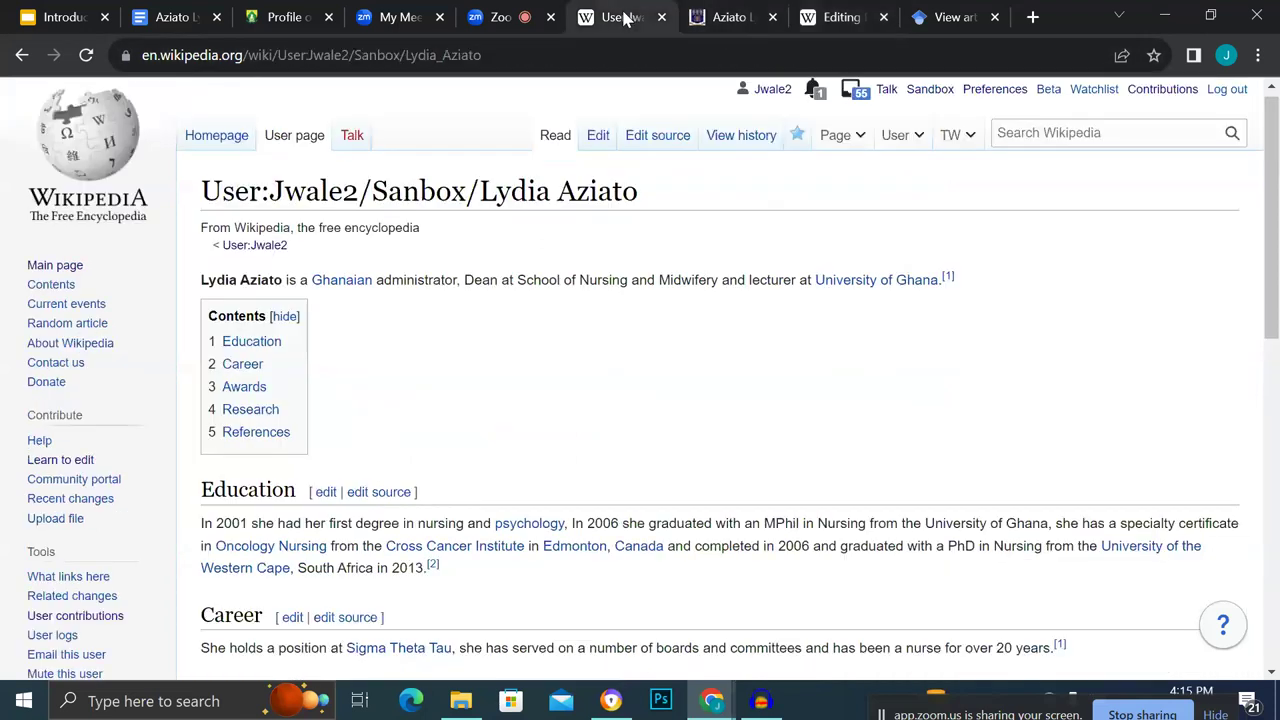
left_click(598, 135)
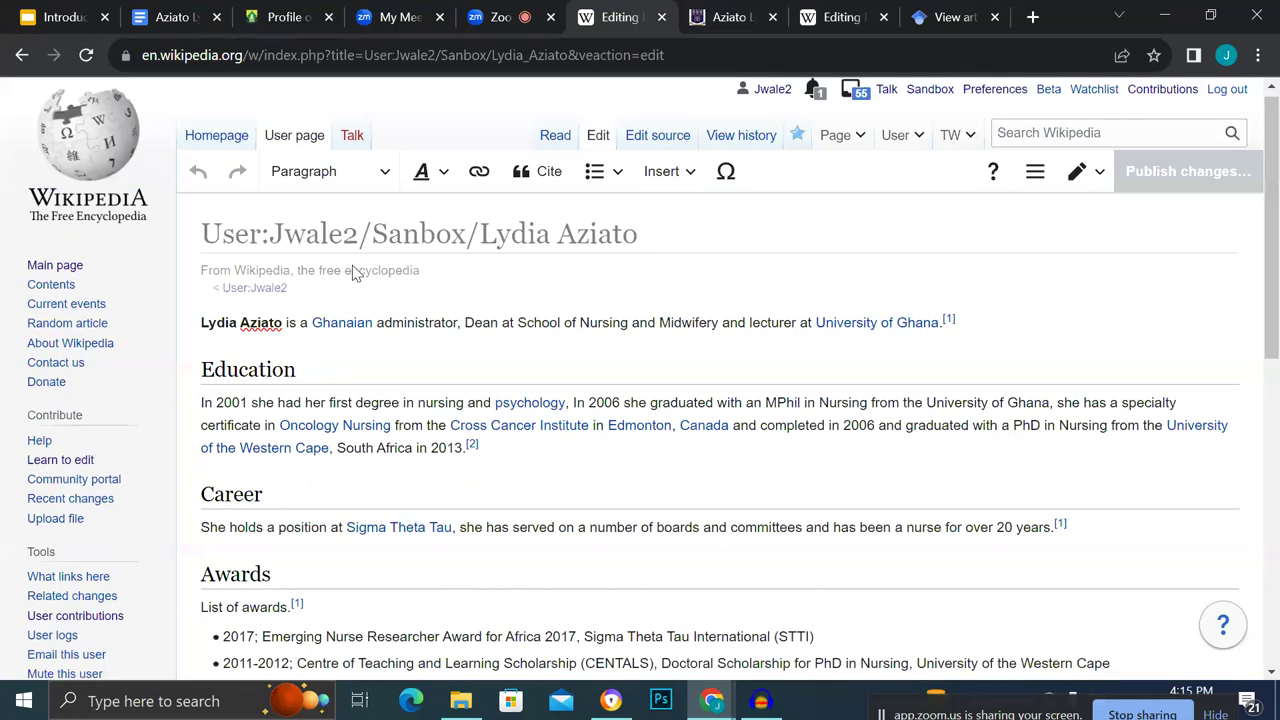
key("Return")
left_click(206, 320)
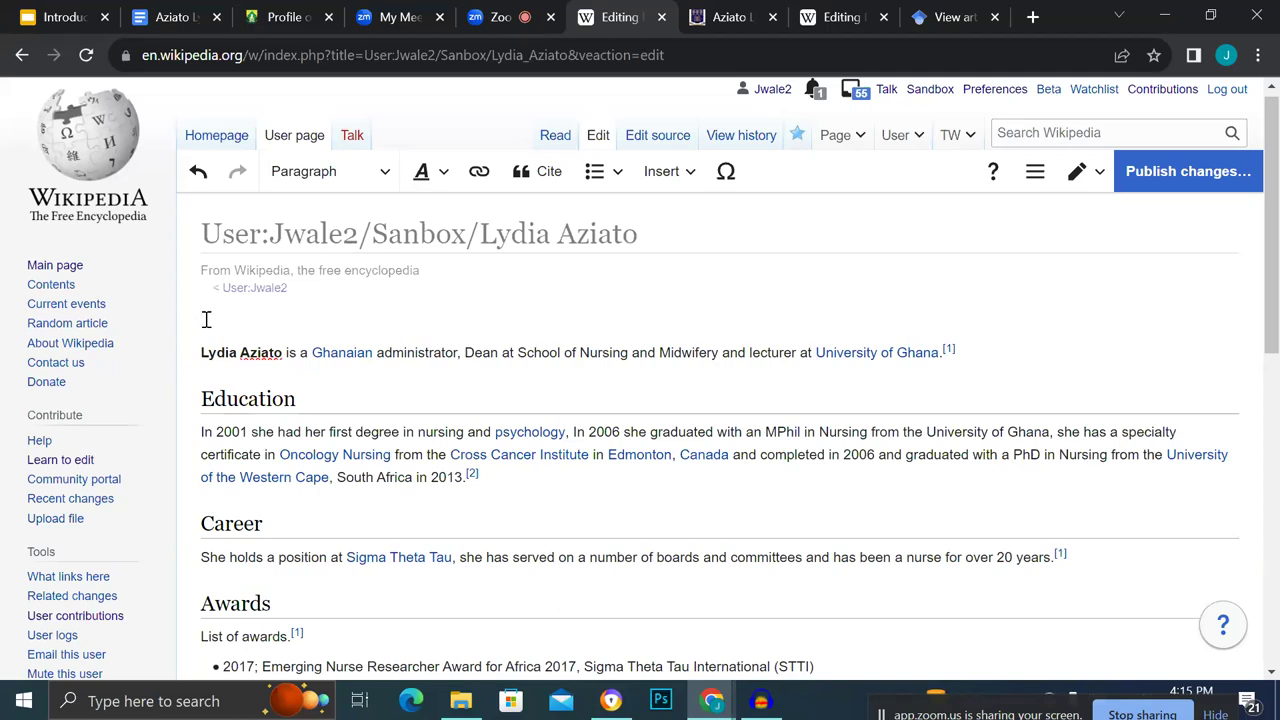
key("ctrl+v")
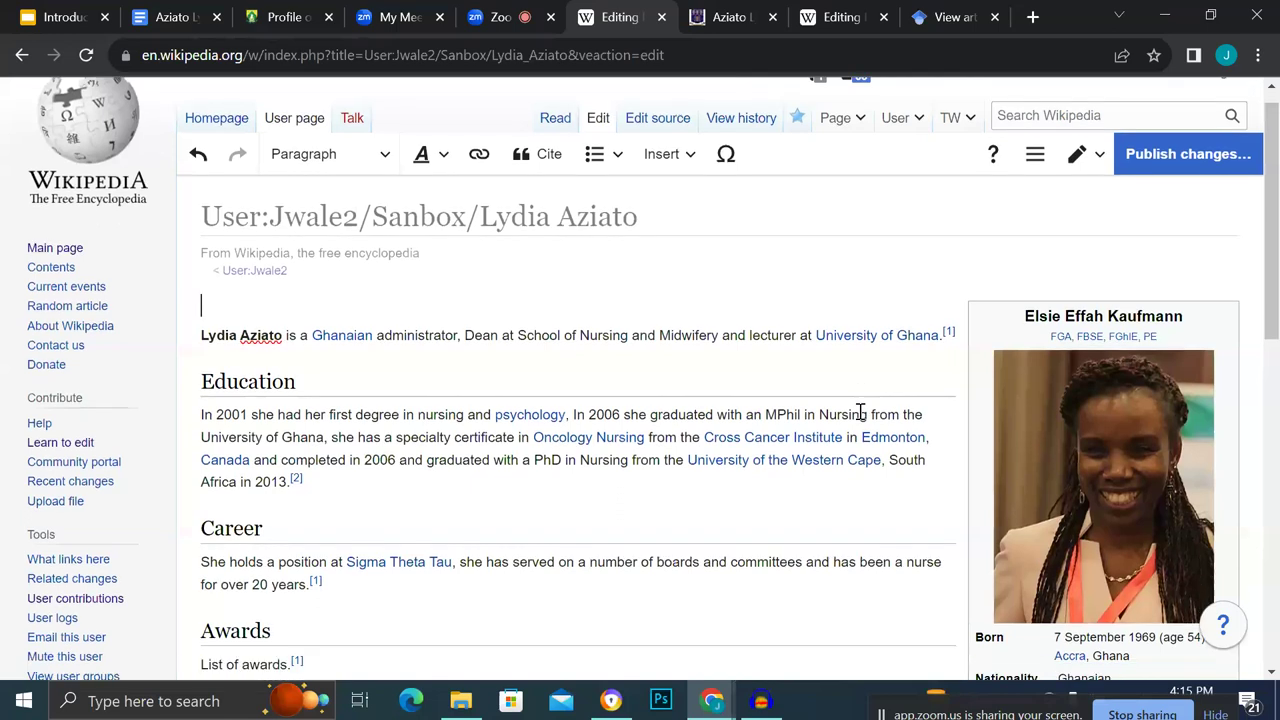
scroll(860, 413, "down", 2)
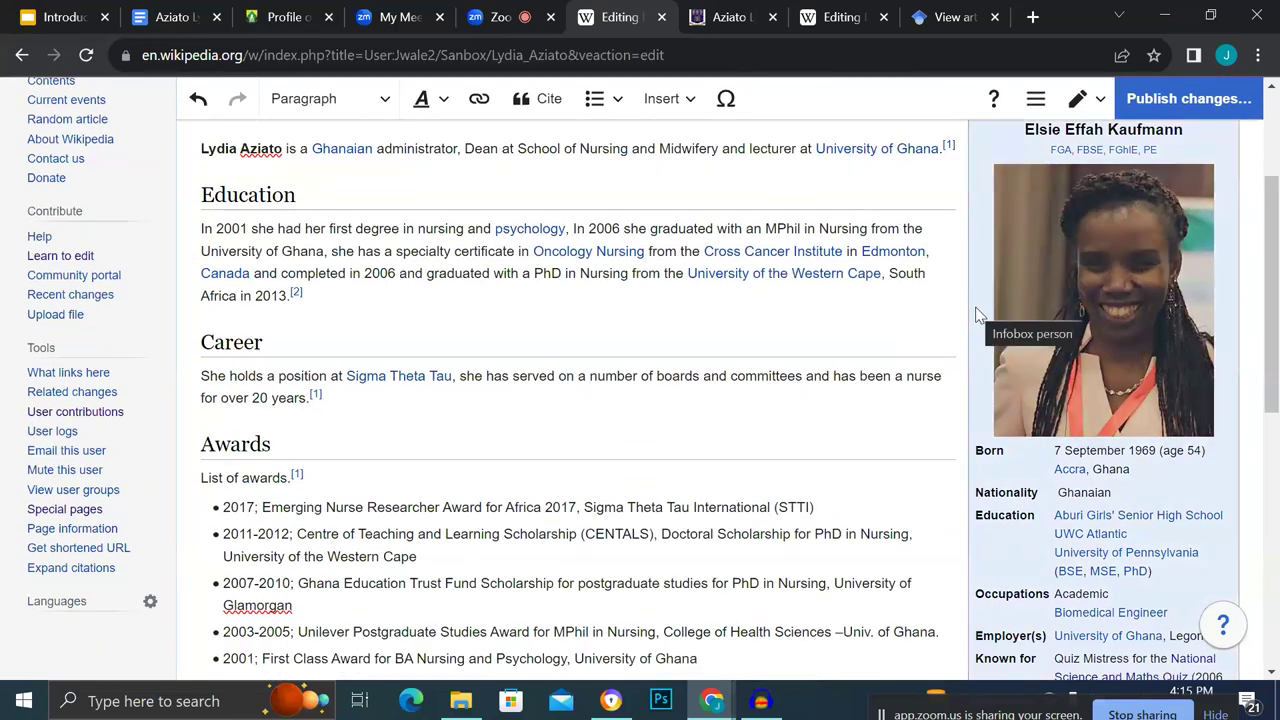
left_click(978, 315)
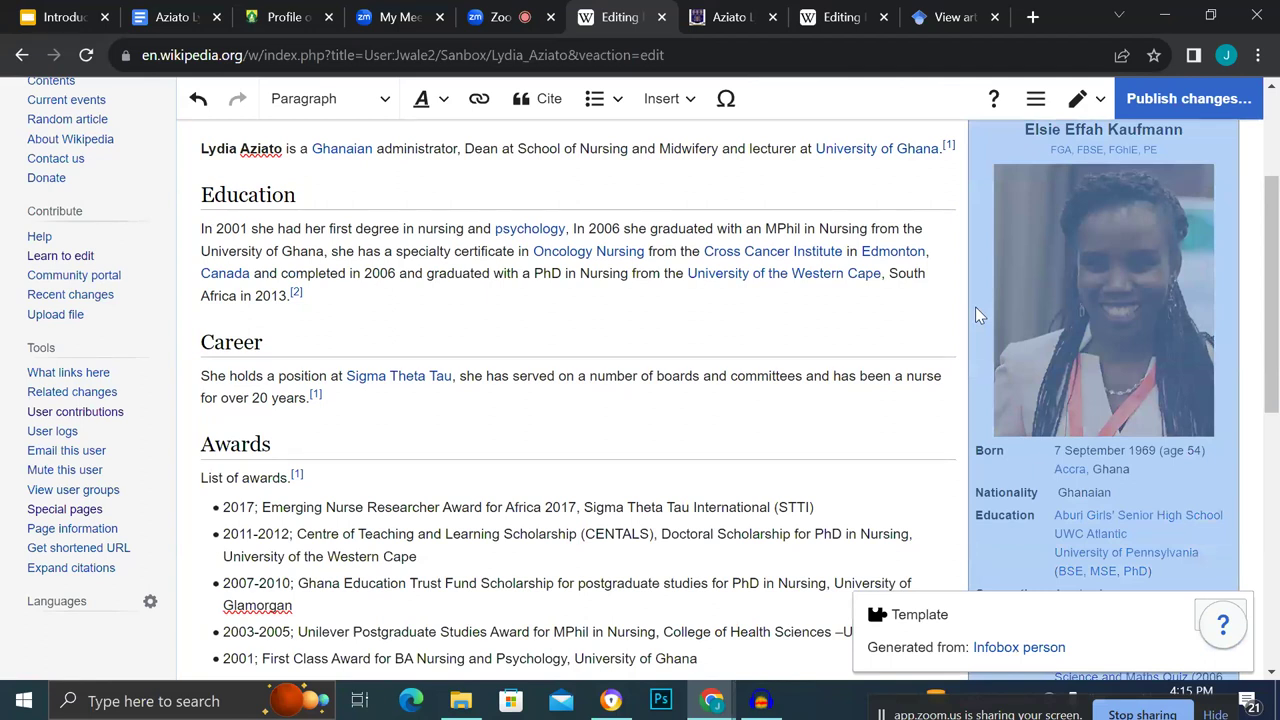
scroll(975, 307, "up", 2)
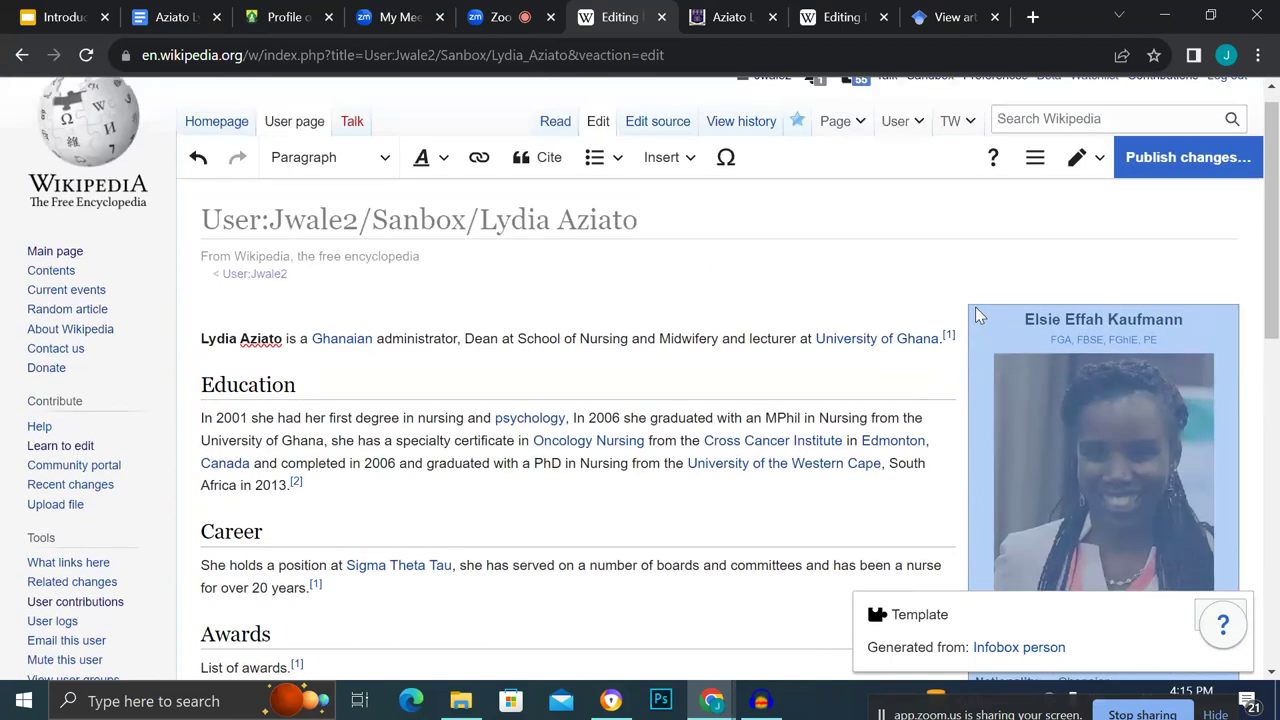
scroll(1062, 310, "down", 2)
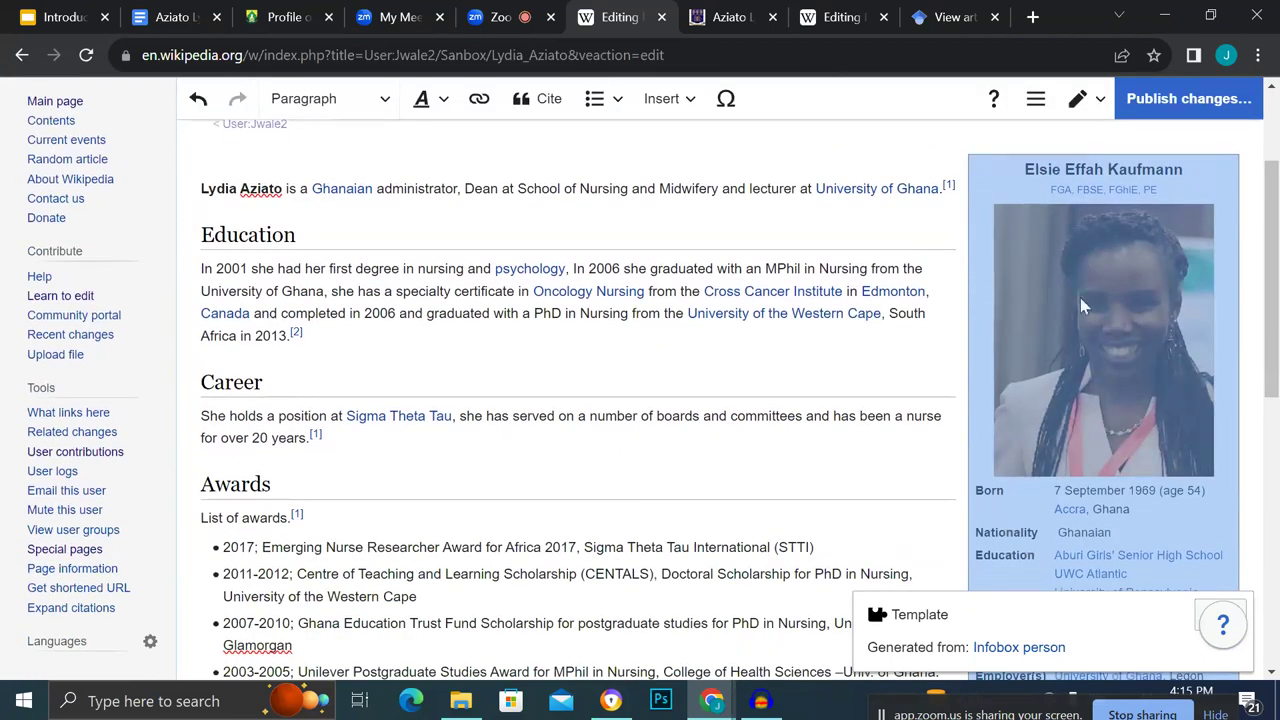
scroll(1080, 297, "up", 2)
Edit the pasted infobox template and replace its Name entry with the sandbox subject's full name from the page title.
left_click_drag(638, 240, 487, 248)
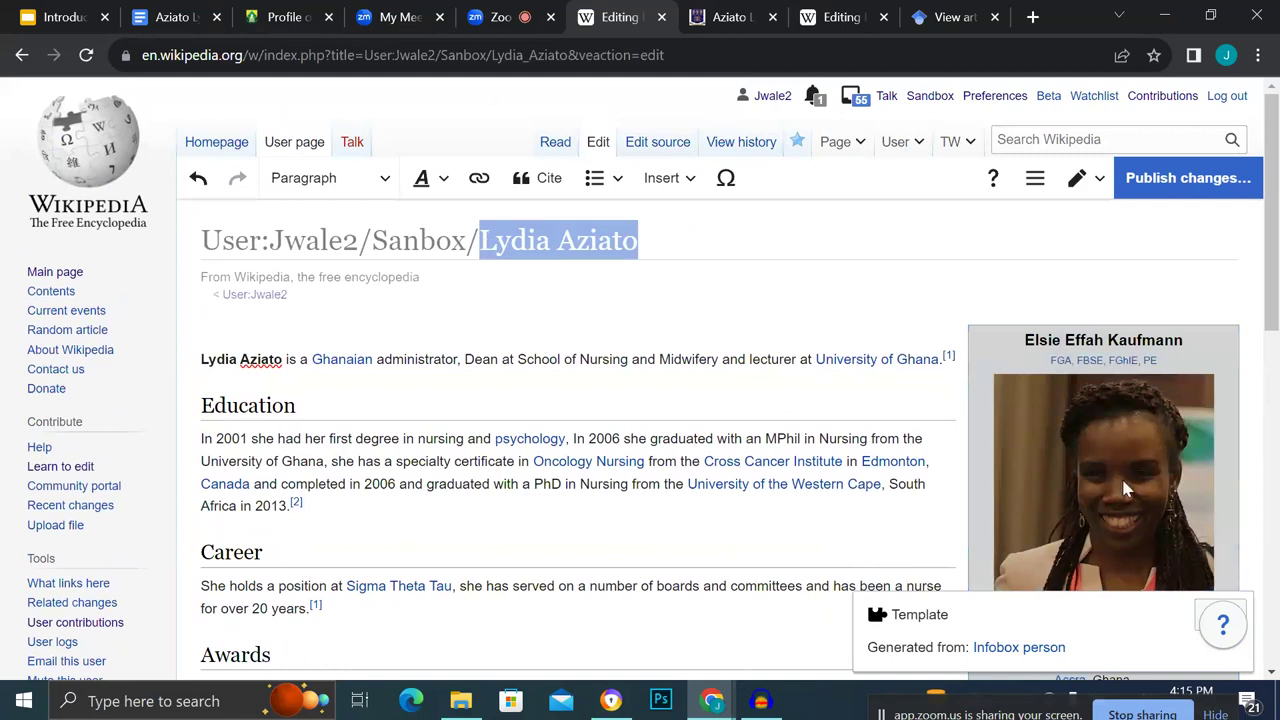
scroll(1162, 520, "down", 2)
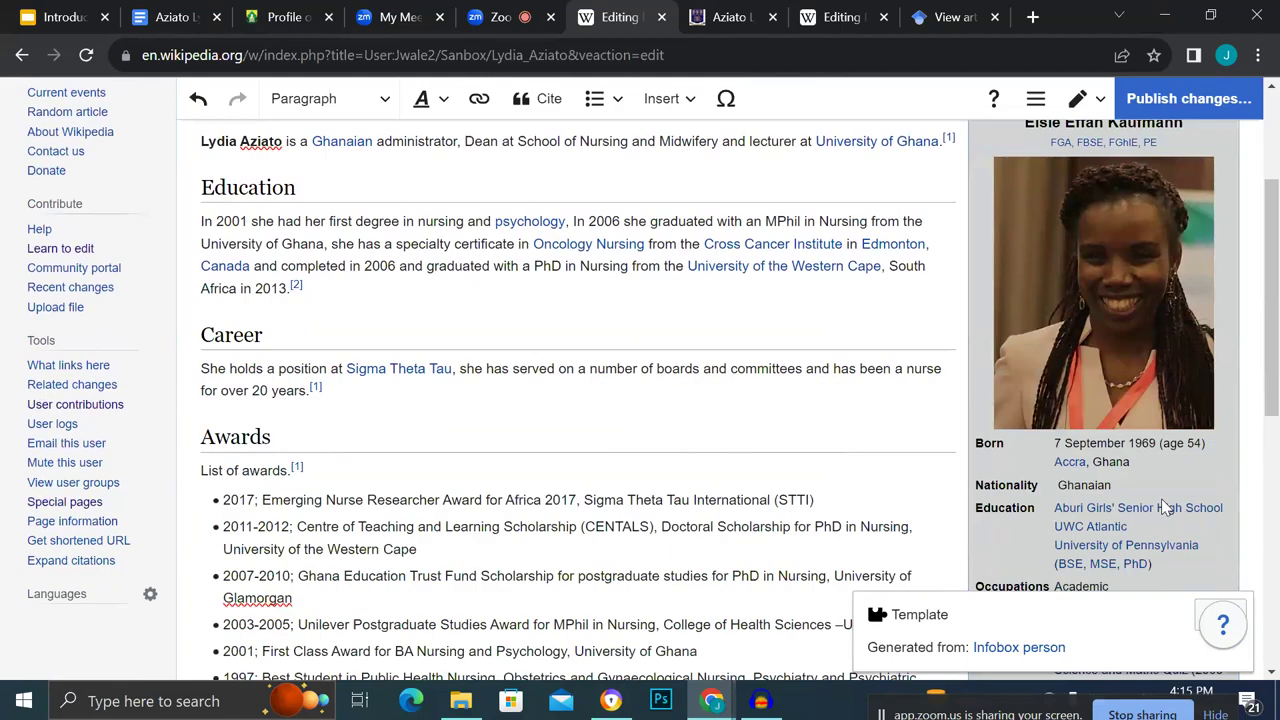
left_click(1160, 381)
scroll(1160, 381, "down", 3)
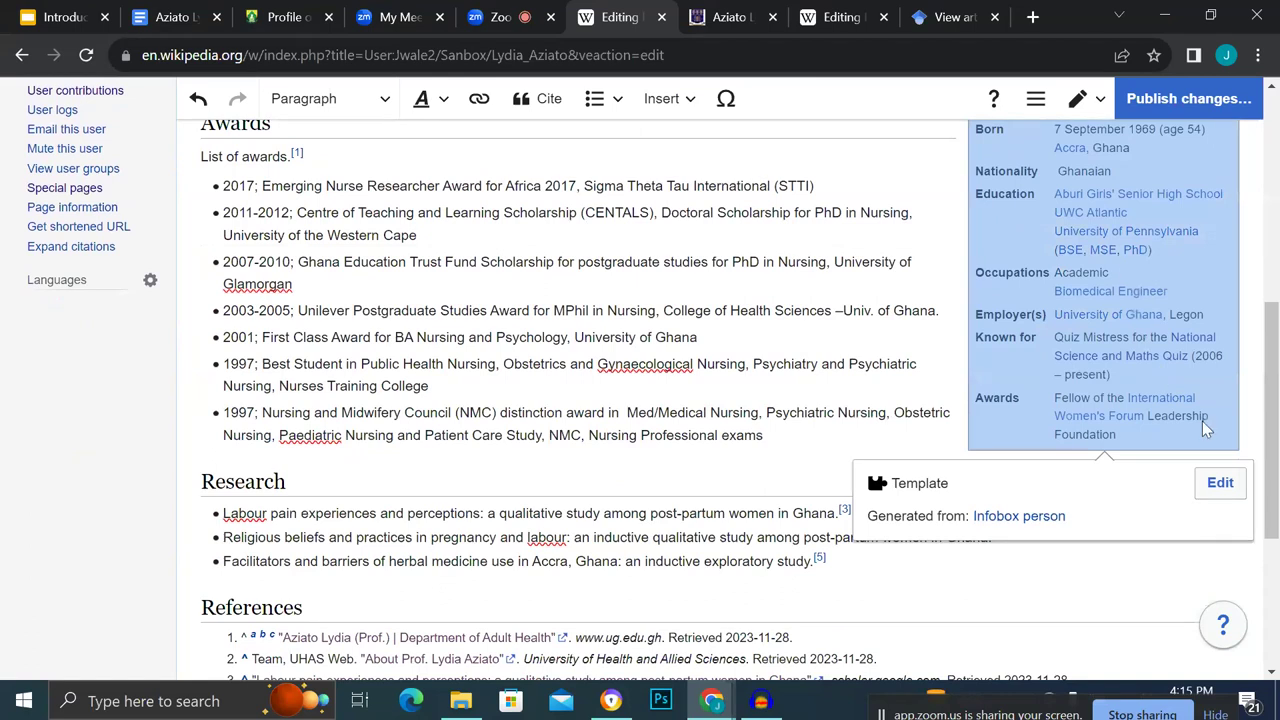
left_click(1222, 483)
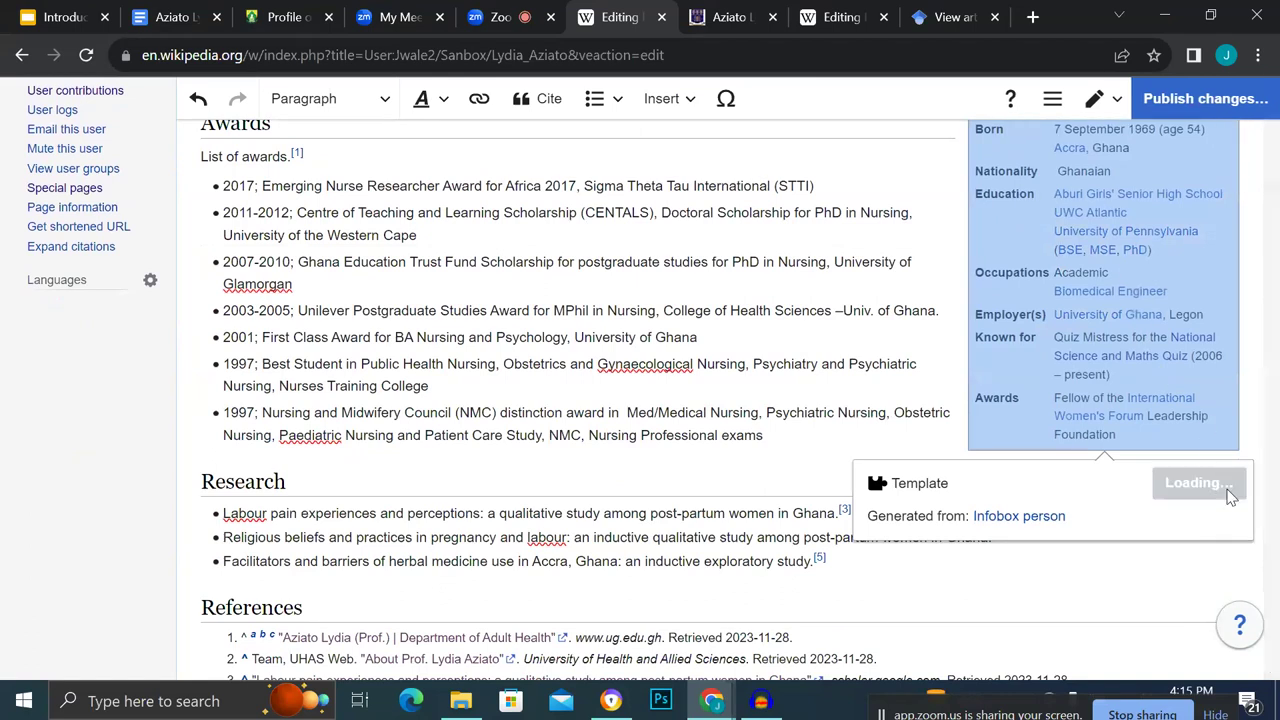
left_click_drag(630, 403, 484, 410)
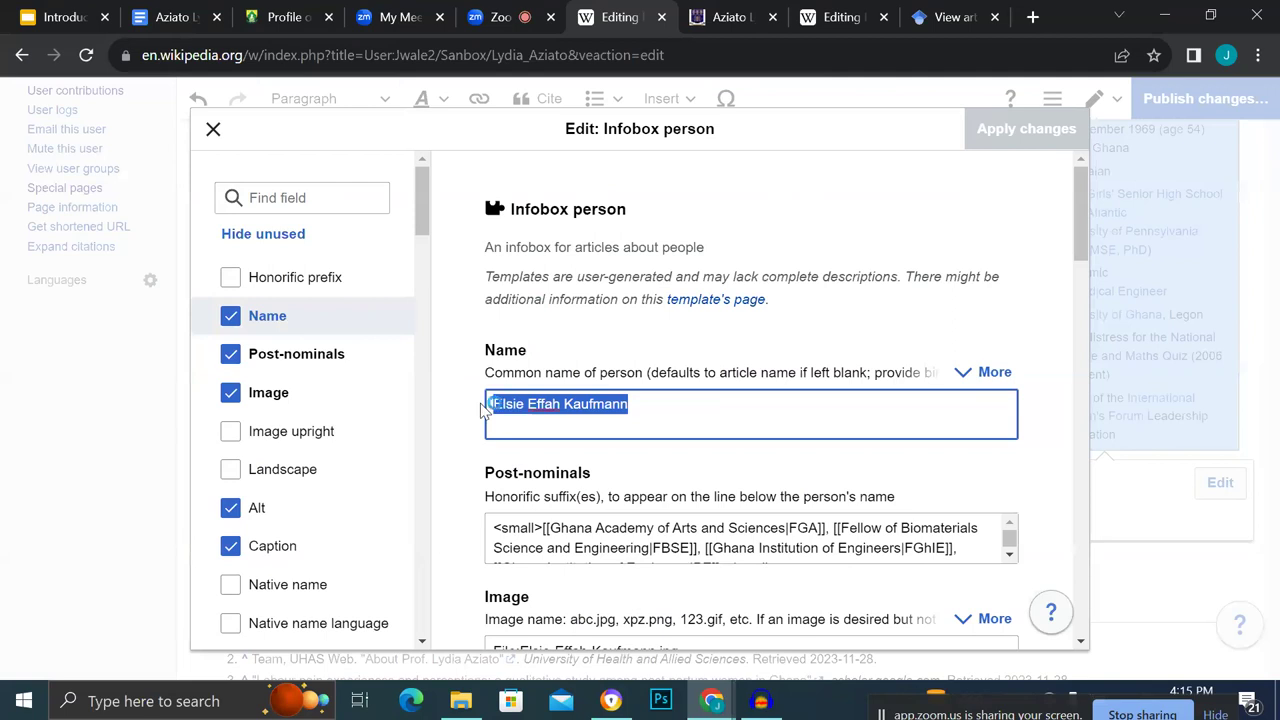
type("Lydia Aziato")
Clear the Image entry carried over from the model biography in the Infobox person template.
scroll(632, 434, "down", 1)
scroll(632, 434, "down", 1)
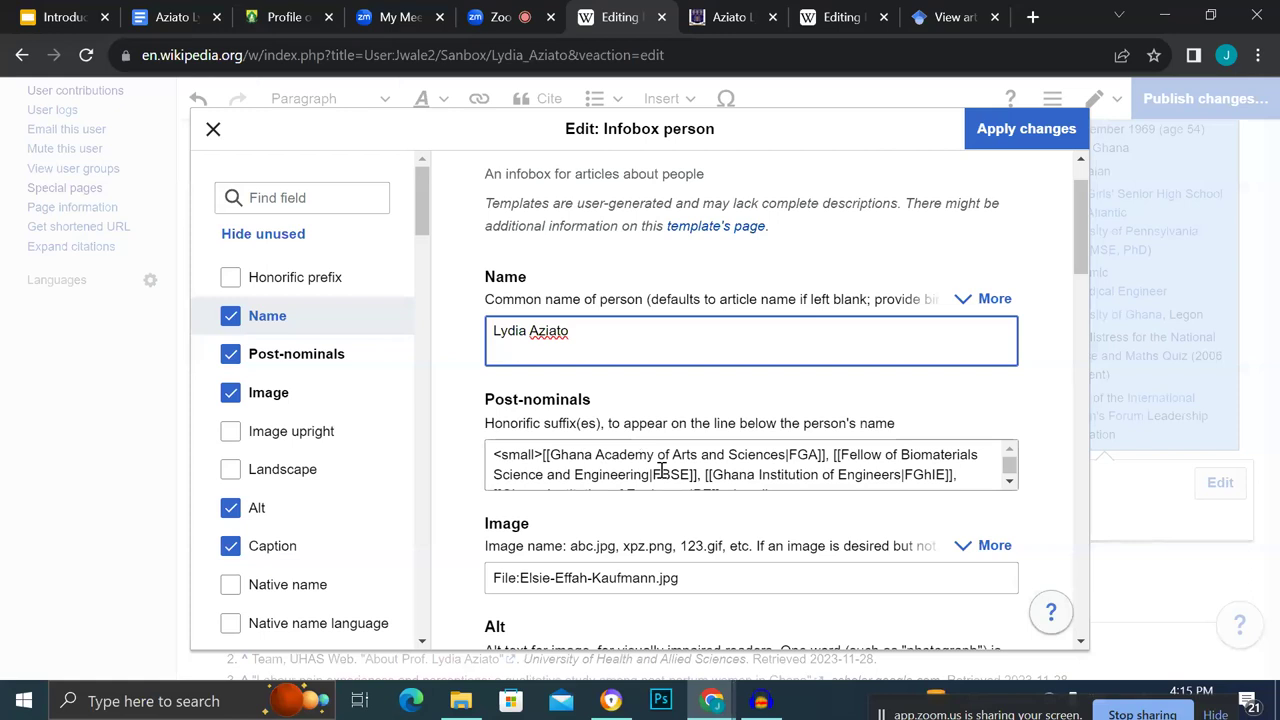
scroll(661, 470, "down", 1)
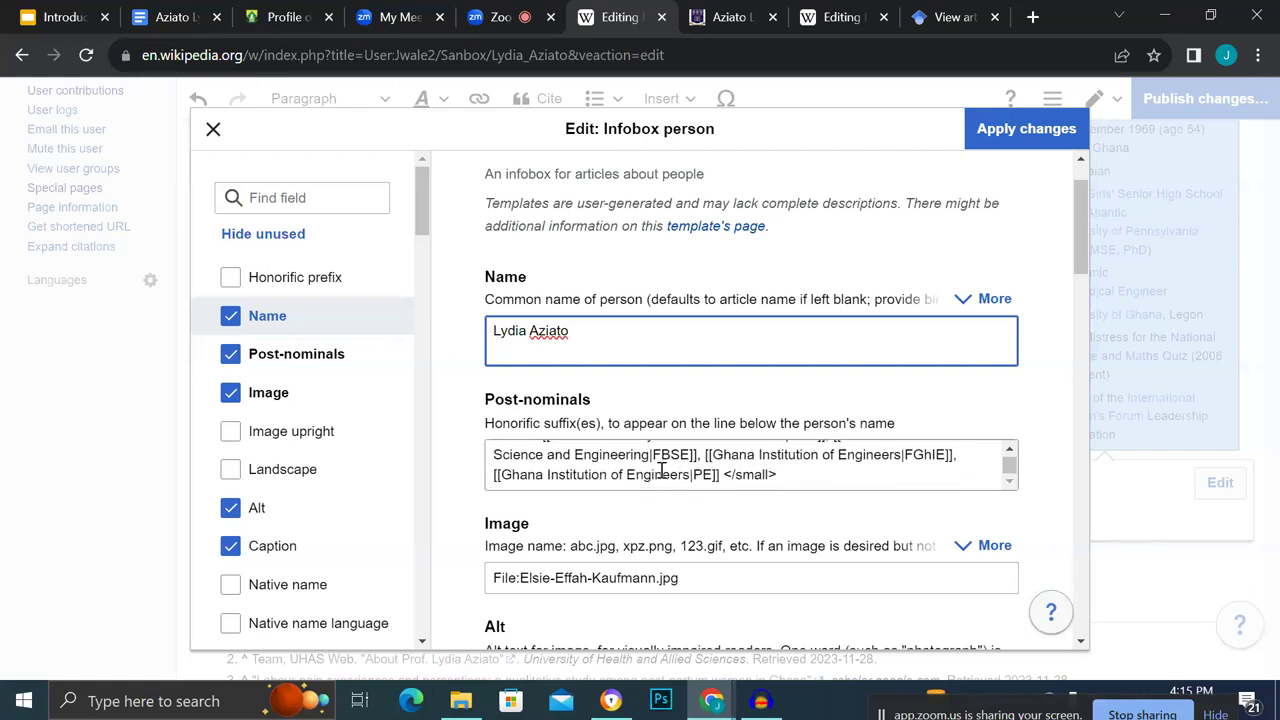
scroll(661, 470, "up", 1)
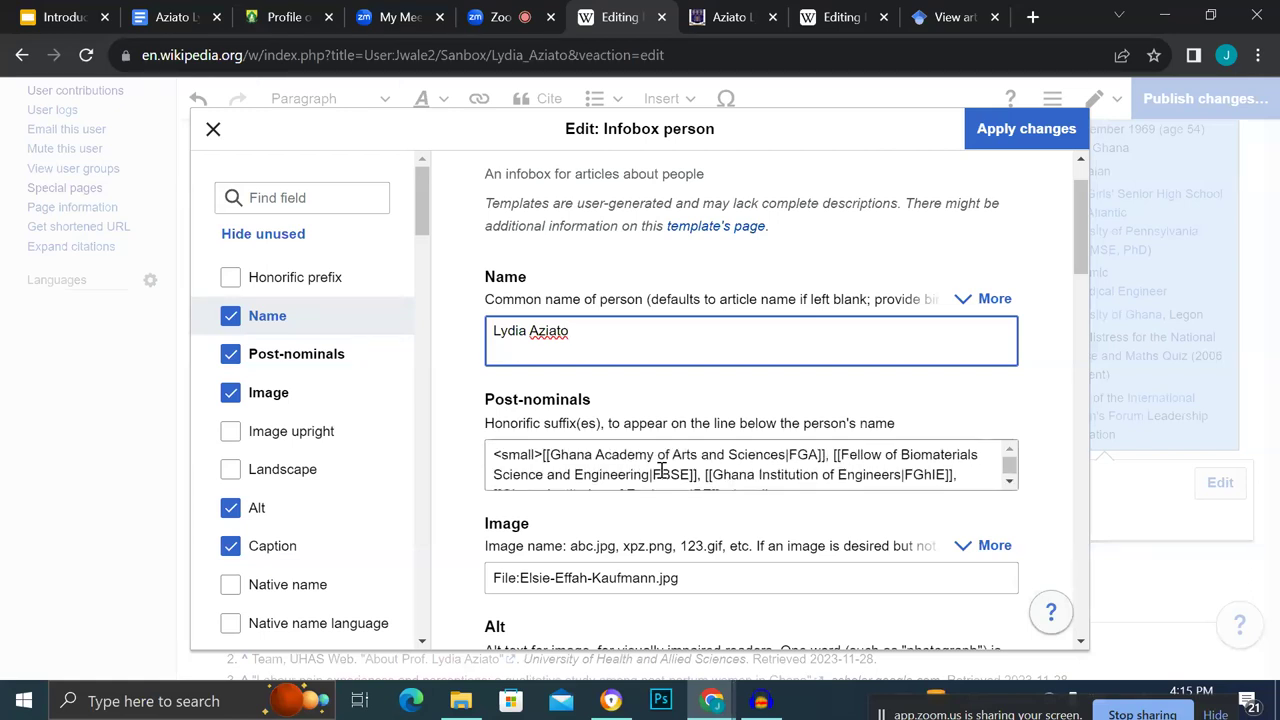
scroll(689, 534, "down", 1)
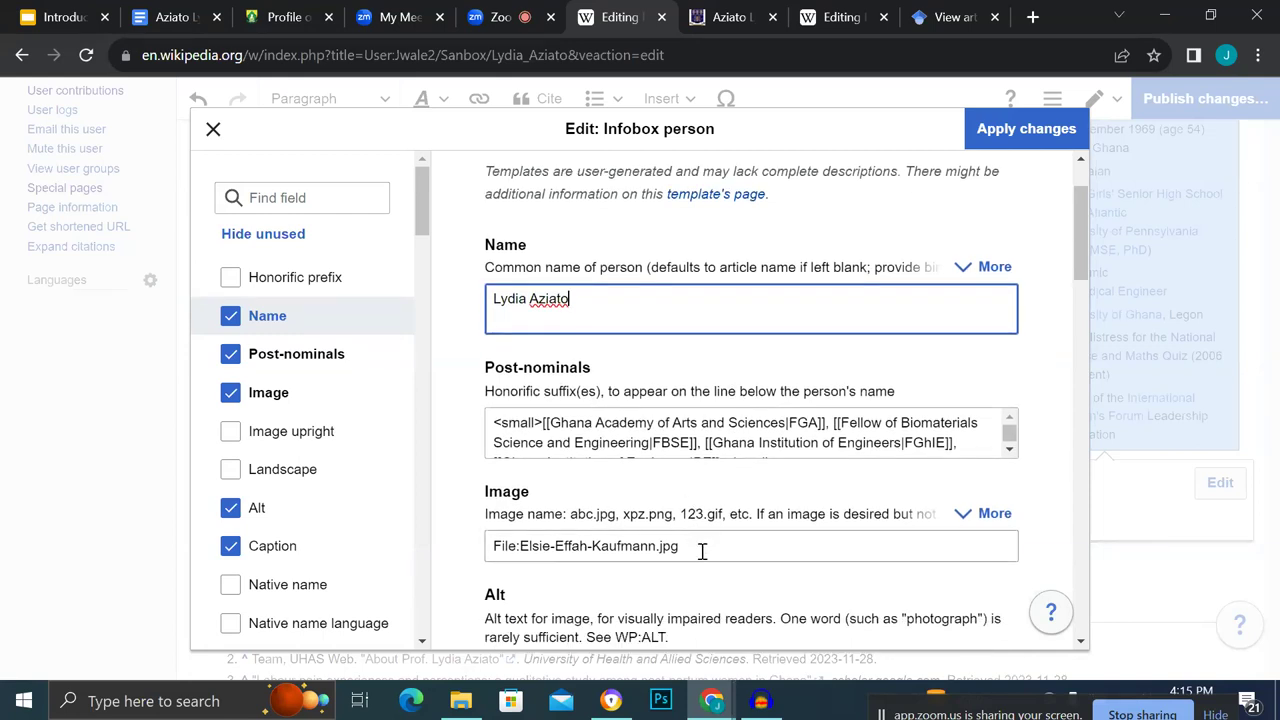
left_click(702, 548)
key("ctrl+a")
key("BackSpace")
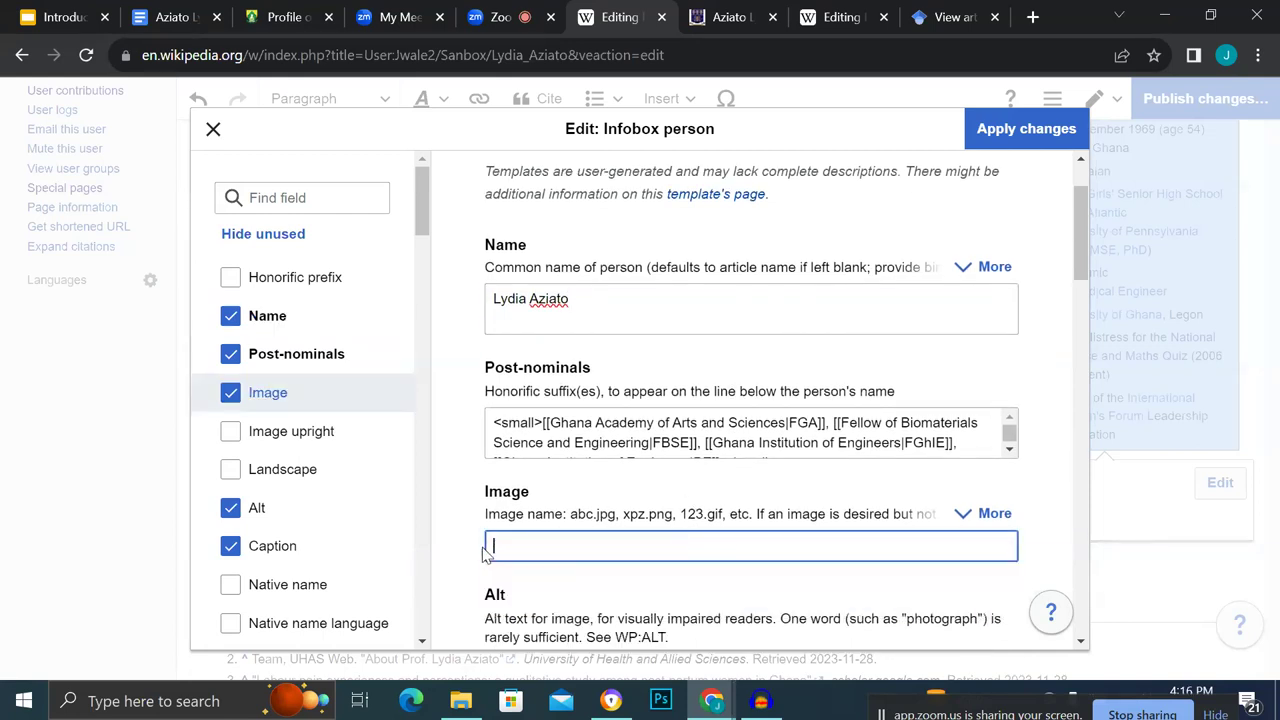
Clear the copied Birth date and Birth place entries in the infobox template.
scroll(484, 553, "down", 6)
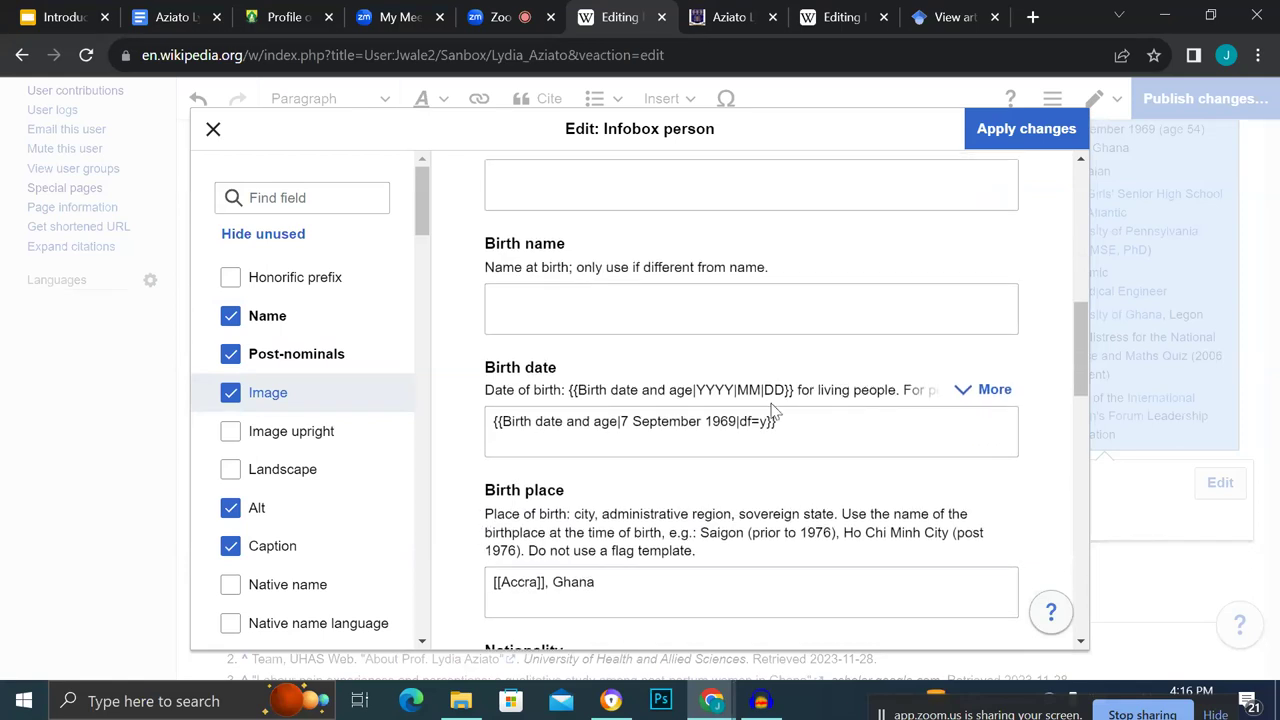
left_click_drag(826, 414, 487, 427)
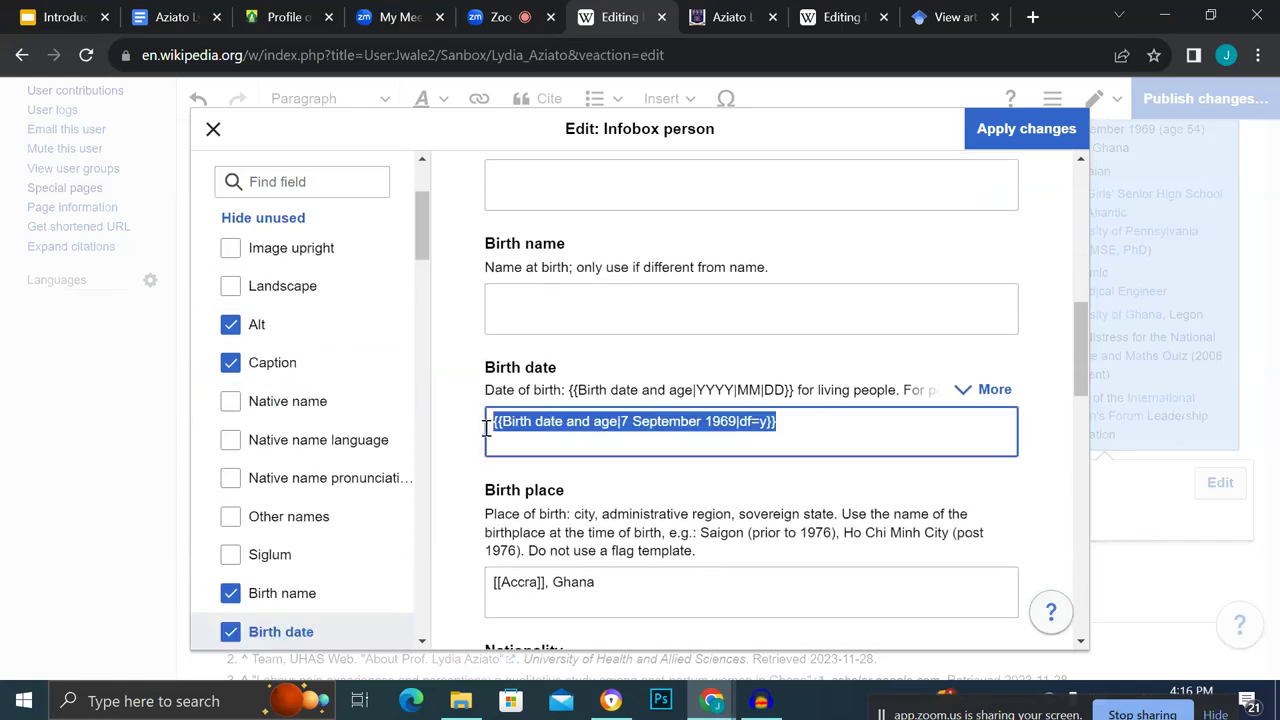
key("BackSpace")
scroll(486, 428, "down", 1)
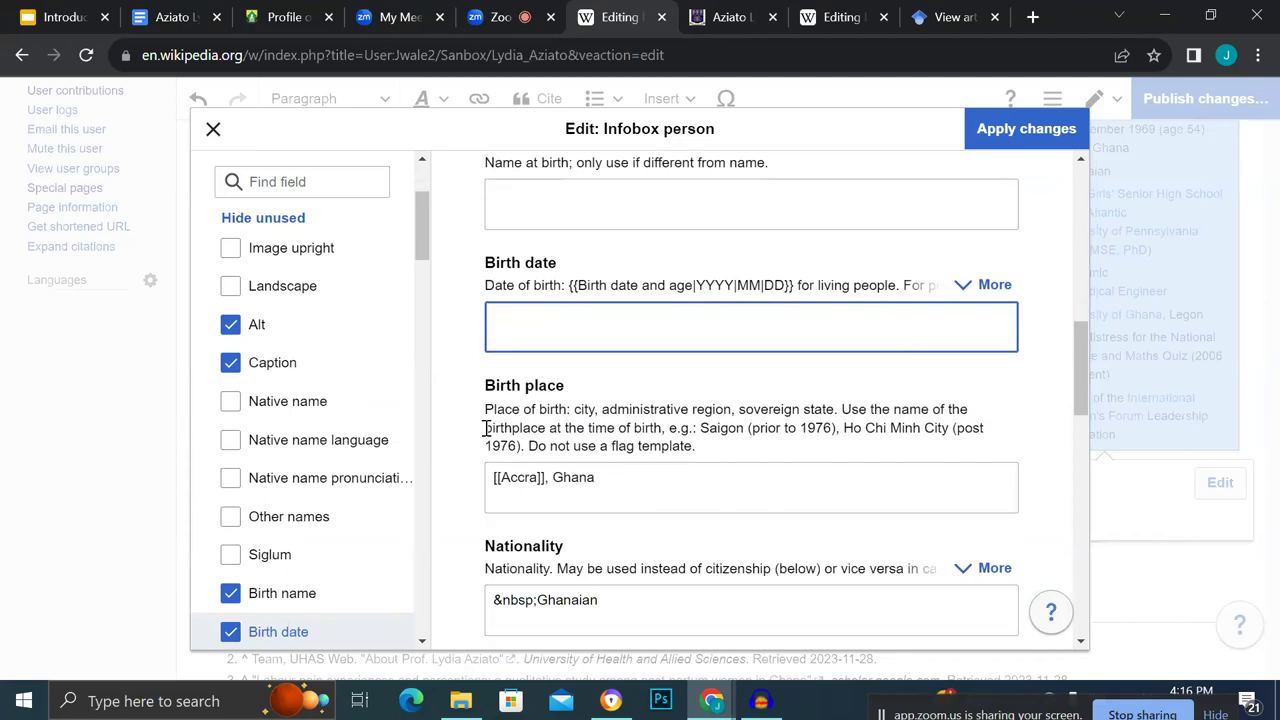
left_click_drag(597, 483, 474, 491)
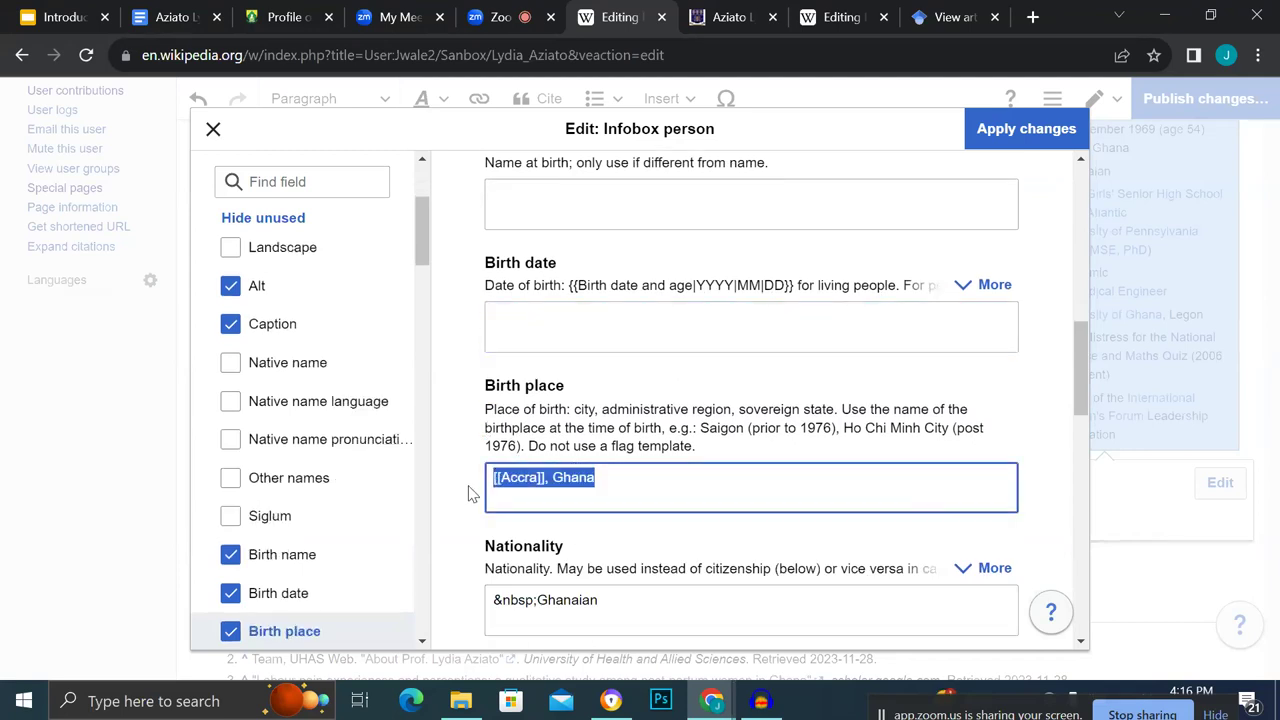
key("BackSpace")
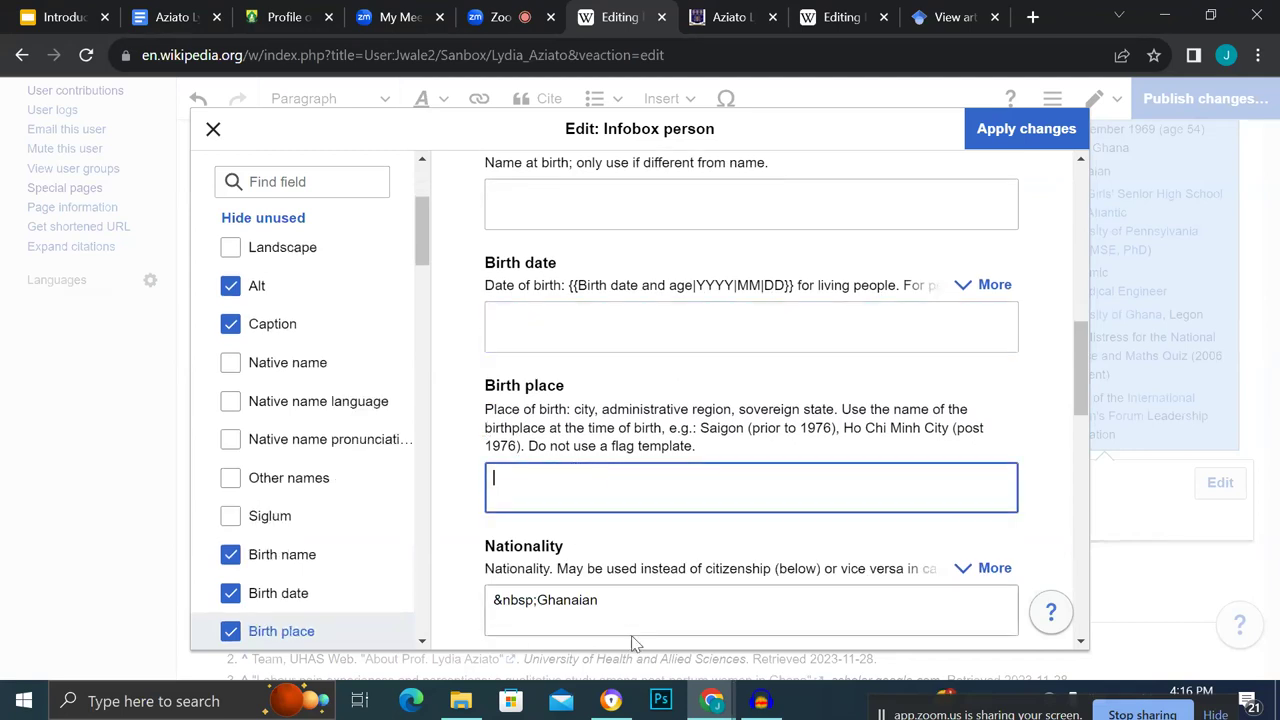
Examine the copied Nationality, Education, Occupation and Employer entries in the infobox template.
scroll(634, 620, "down", 1)
scroll(640, 512, "down", 1)
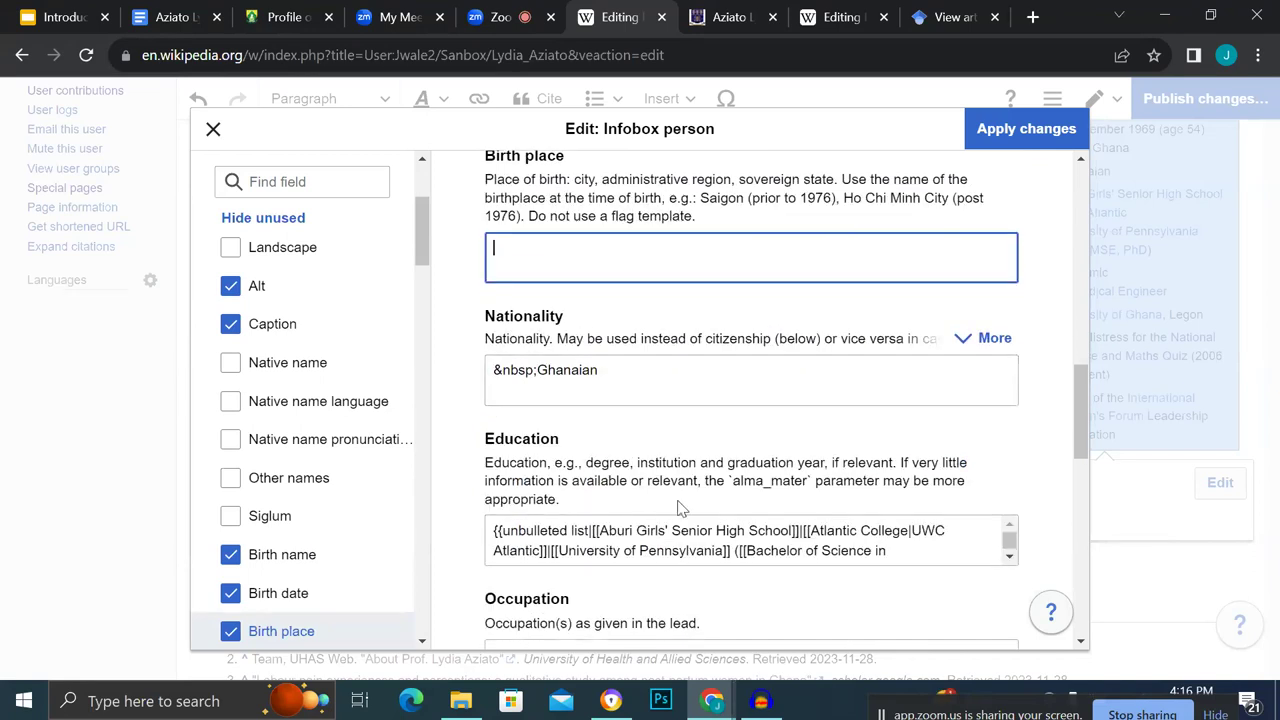
scroll(660, 527, "up", 2)
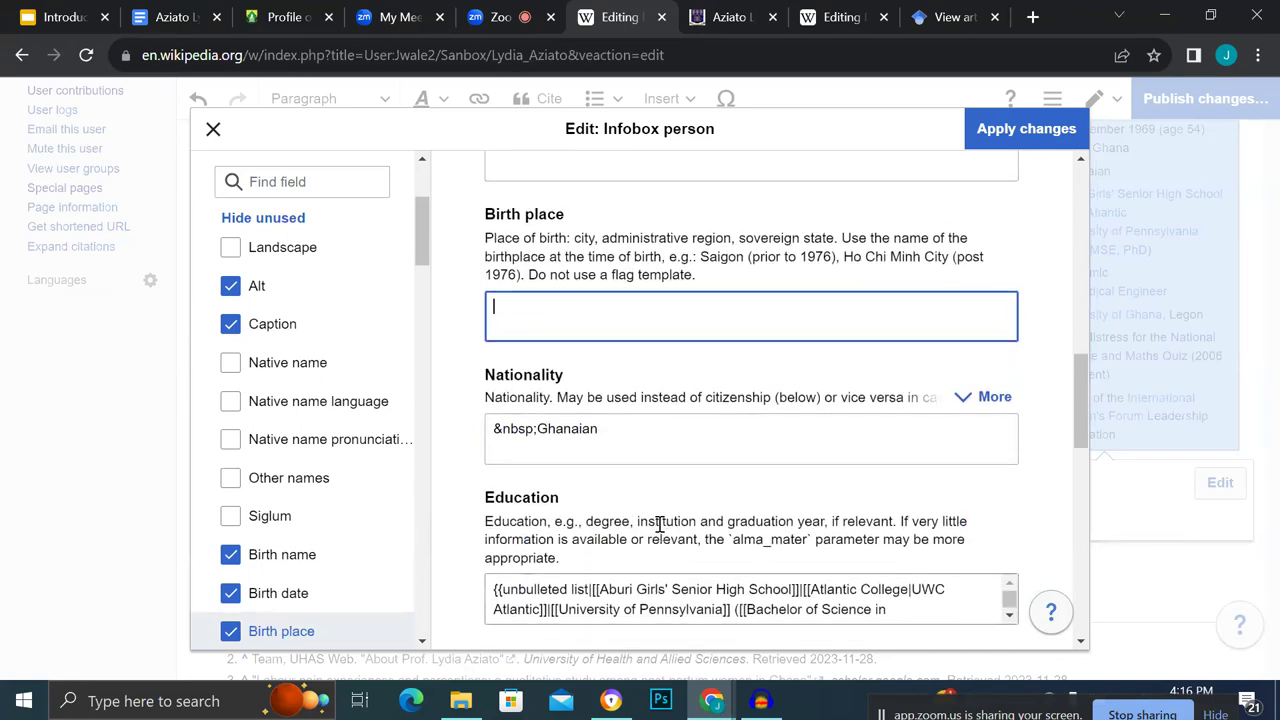
scroll(660, 530, "down", 2)
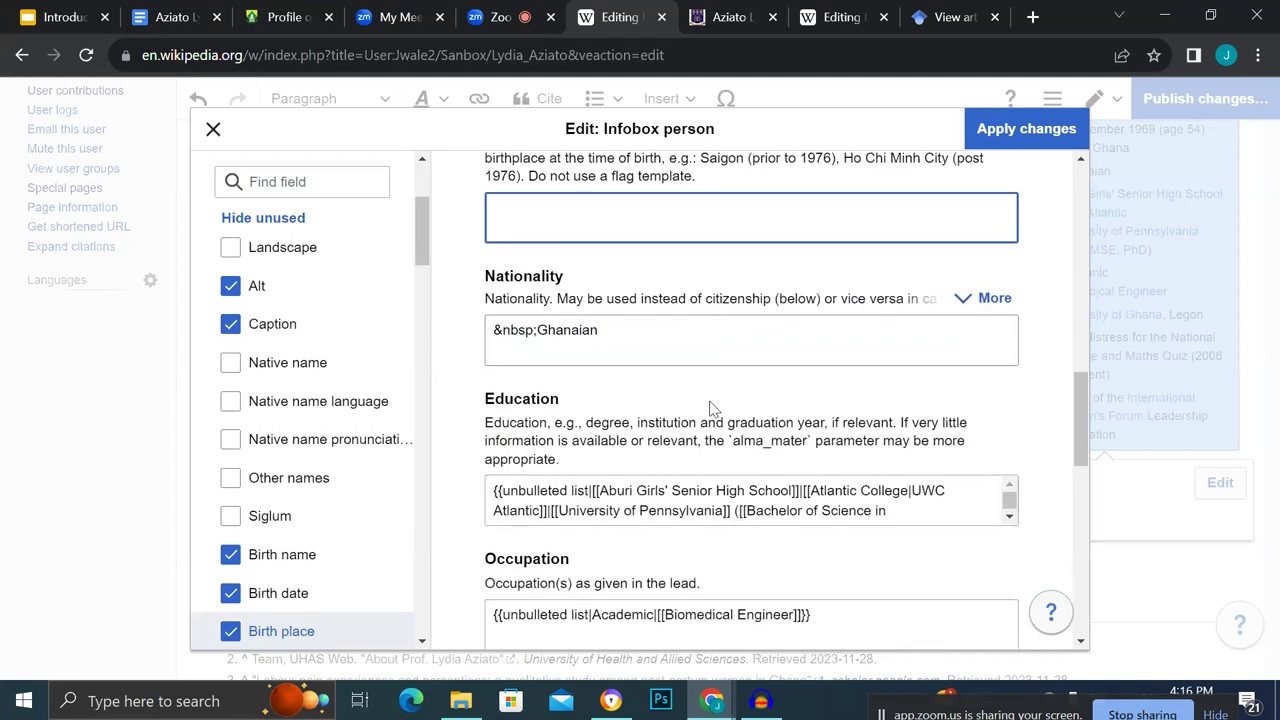
scroll(730, 392, "down", 1)
scroll(828, 450, "down", 2)
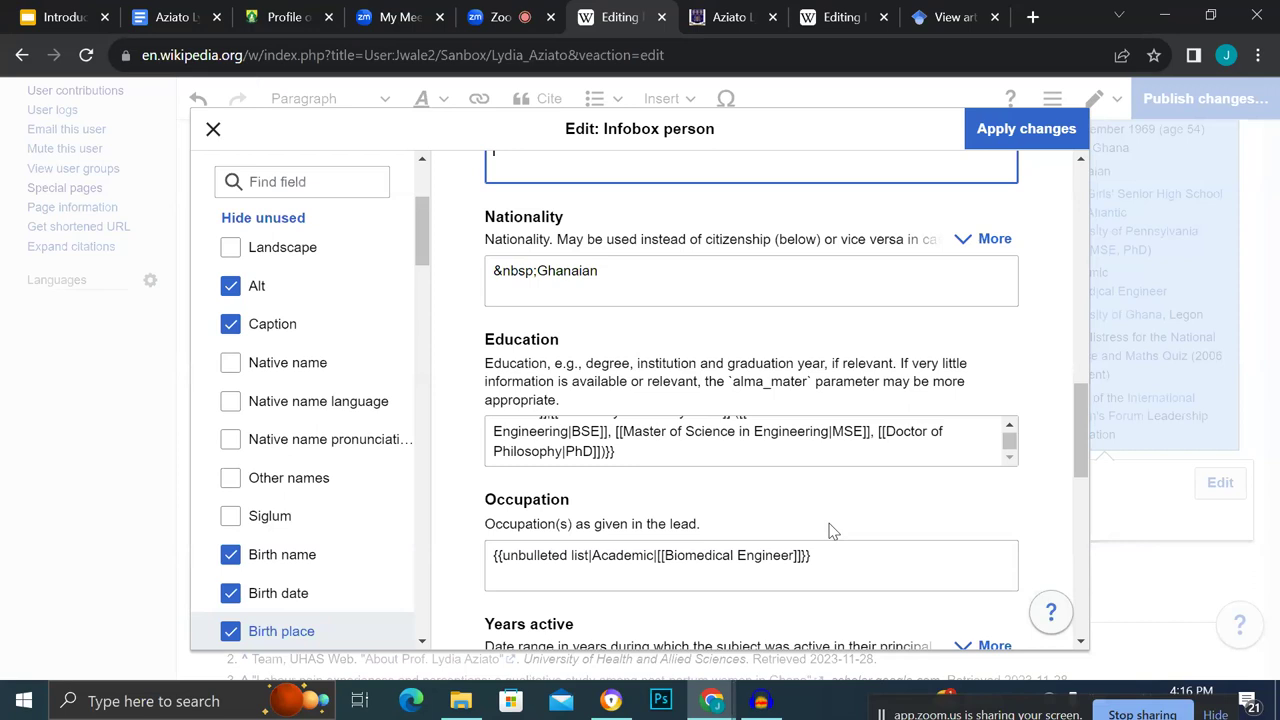
scroll(810, 523, "down", 2)
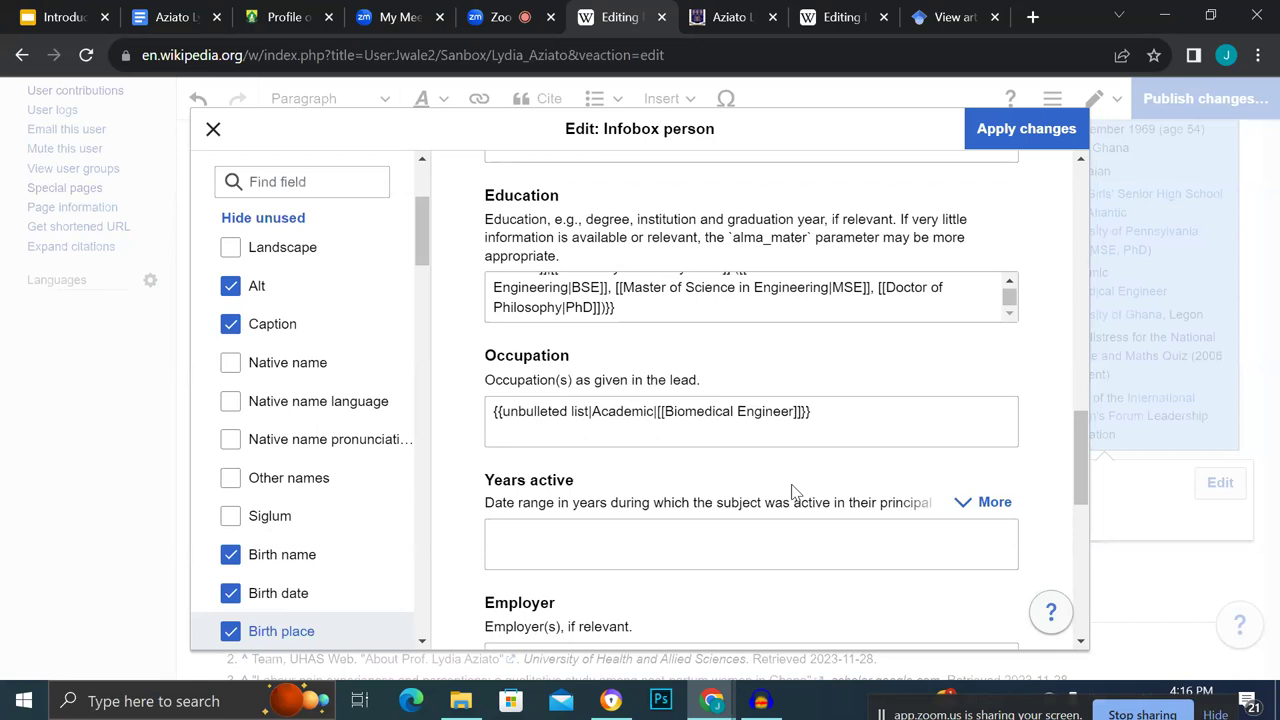
left_click(826, 416)
scroll(826, 418, "down", 3)
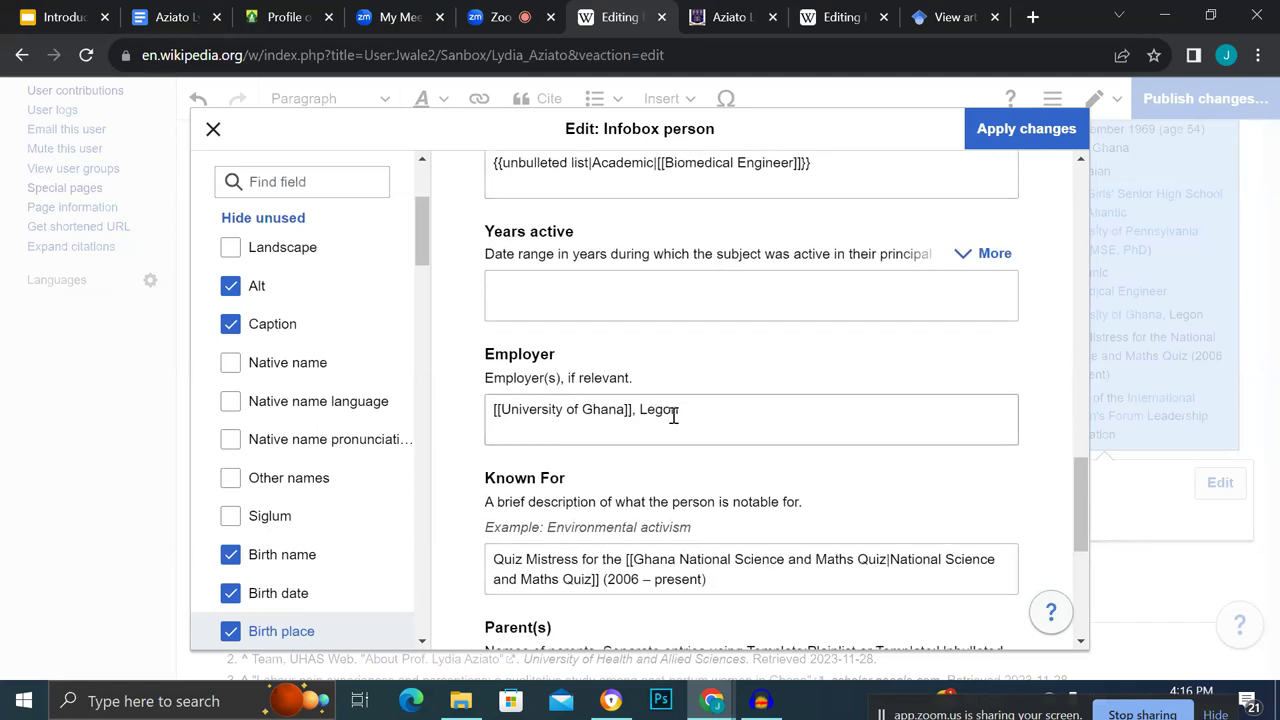
Clear the copied Known For and Awards entries in the infobox template.
scroll(703, 423, "down", 1)
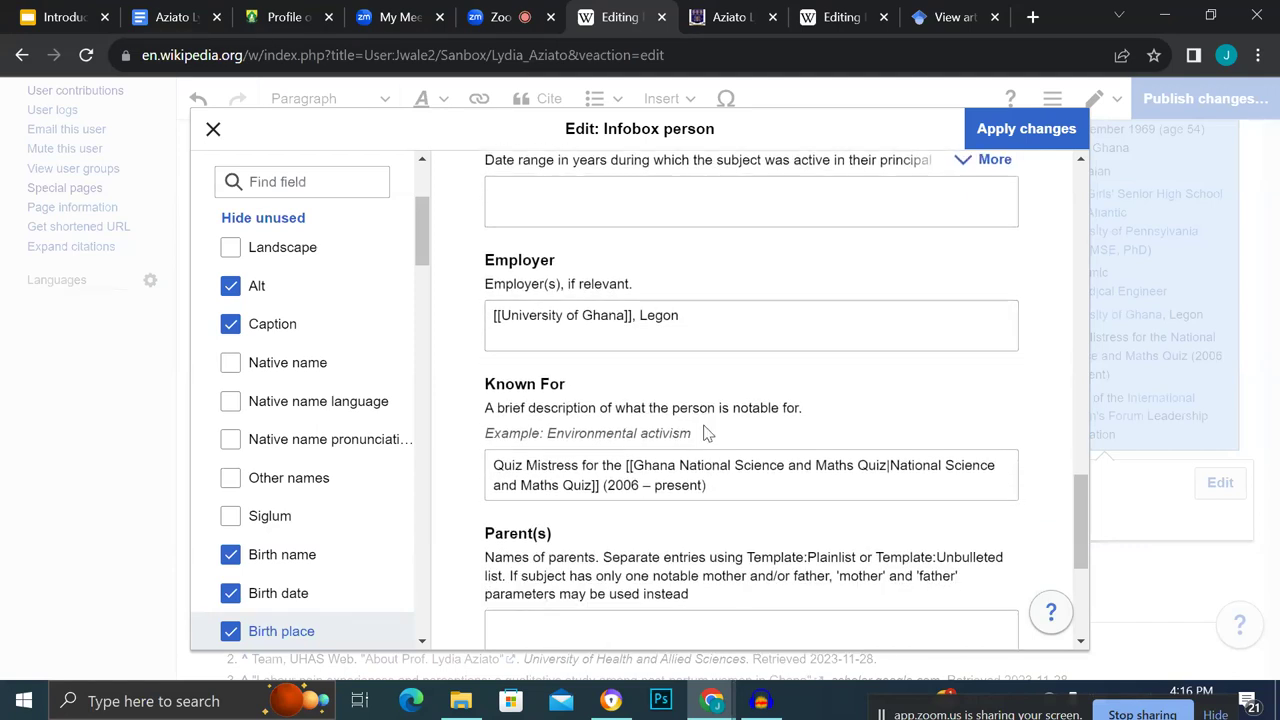
left_click(745, 489)
left_click_drag(745, 489, 463, 479)
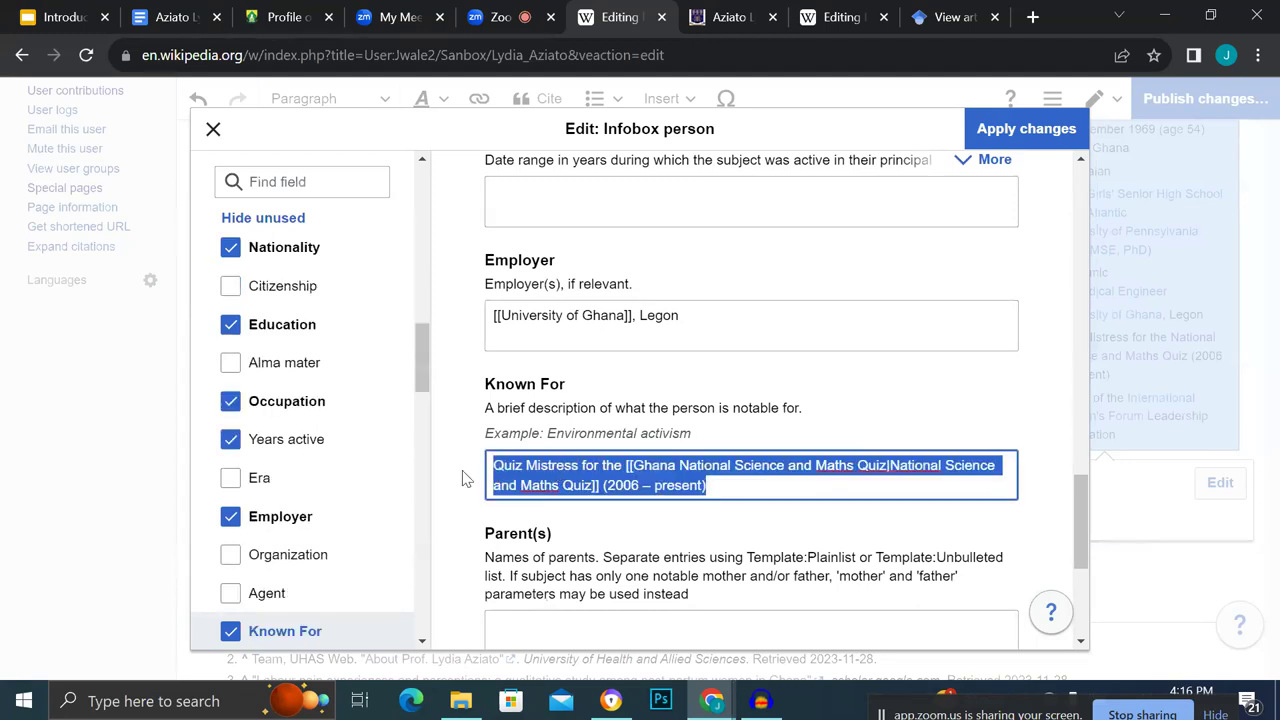
key("BackSpace")
scroll(463, 479, "down", 2)
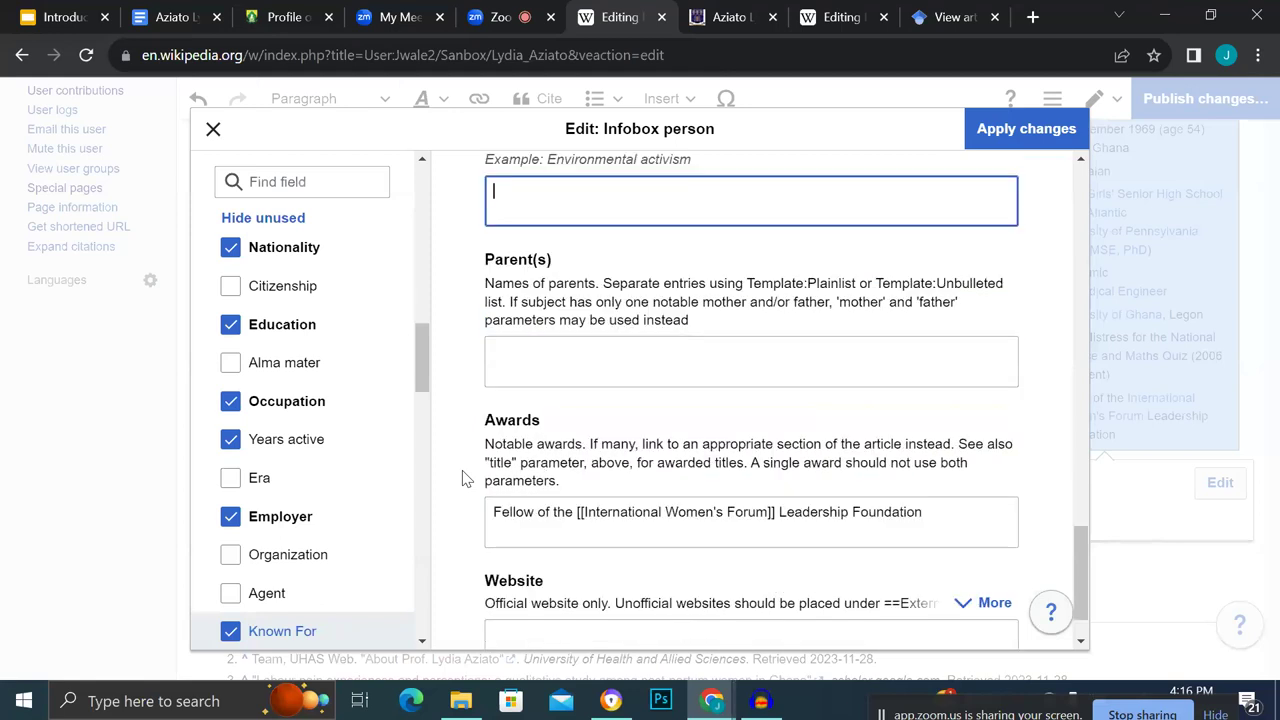
scroll(463, 479, "down", 1)
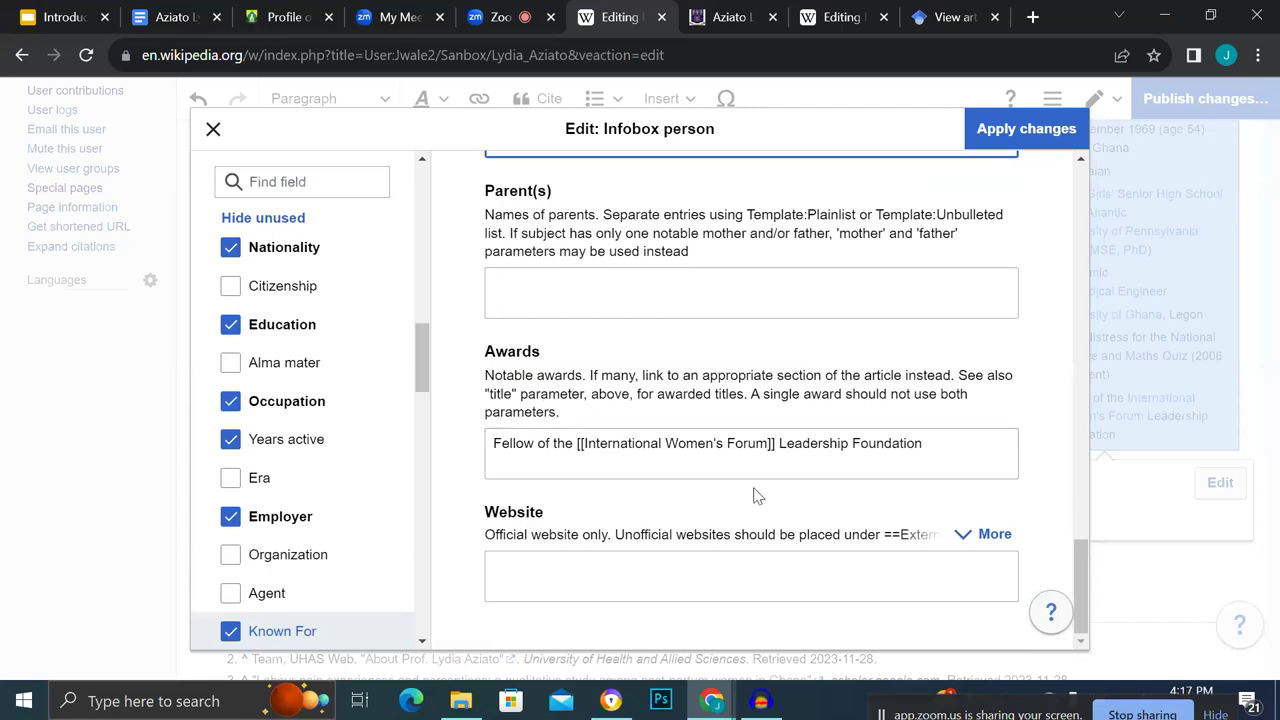
left_click_drag(947, 443, 463, 440)
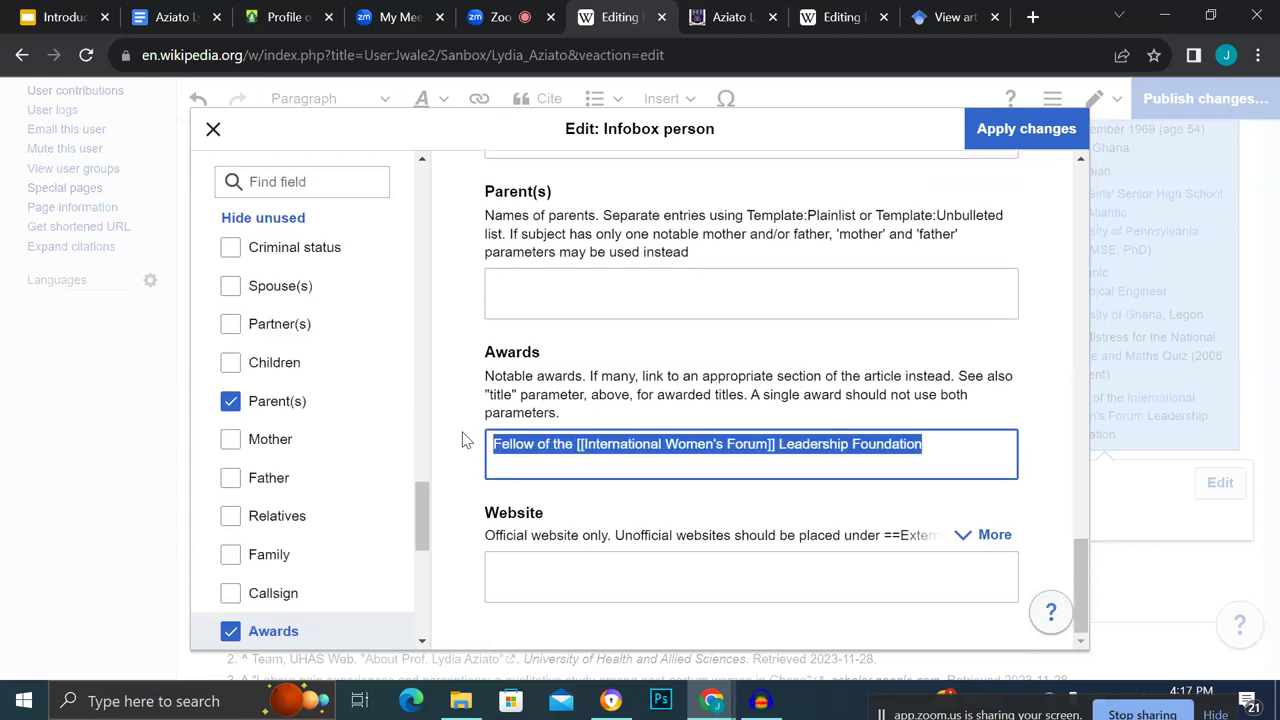
key("BackSpace")
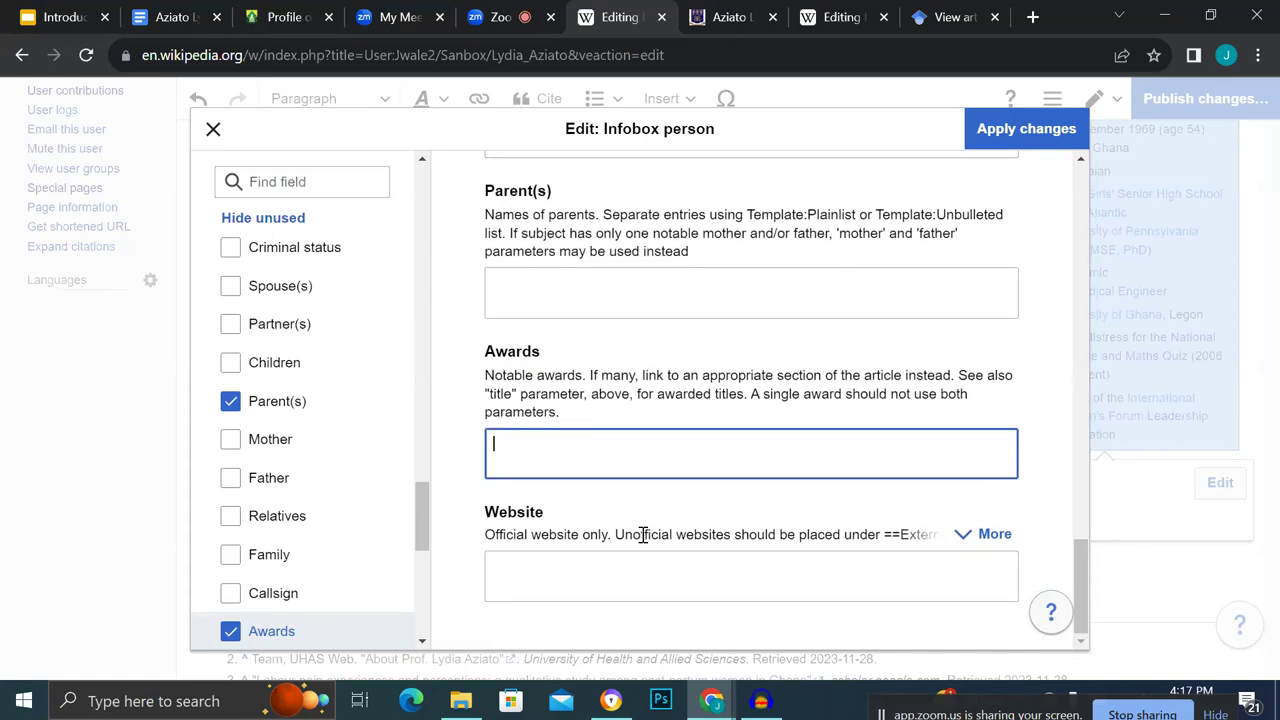
Clear the copied Post-nominals entry, apply the template changes and deselect the infobox on the page.
scroll(688, 502, "up", 1)
scroll(688, 502, "down", 1)
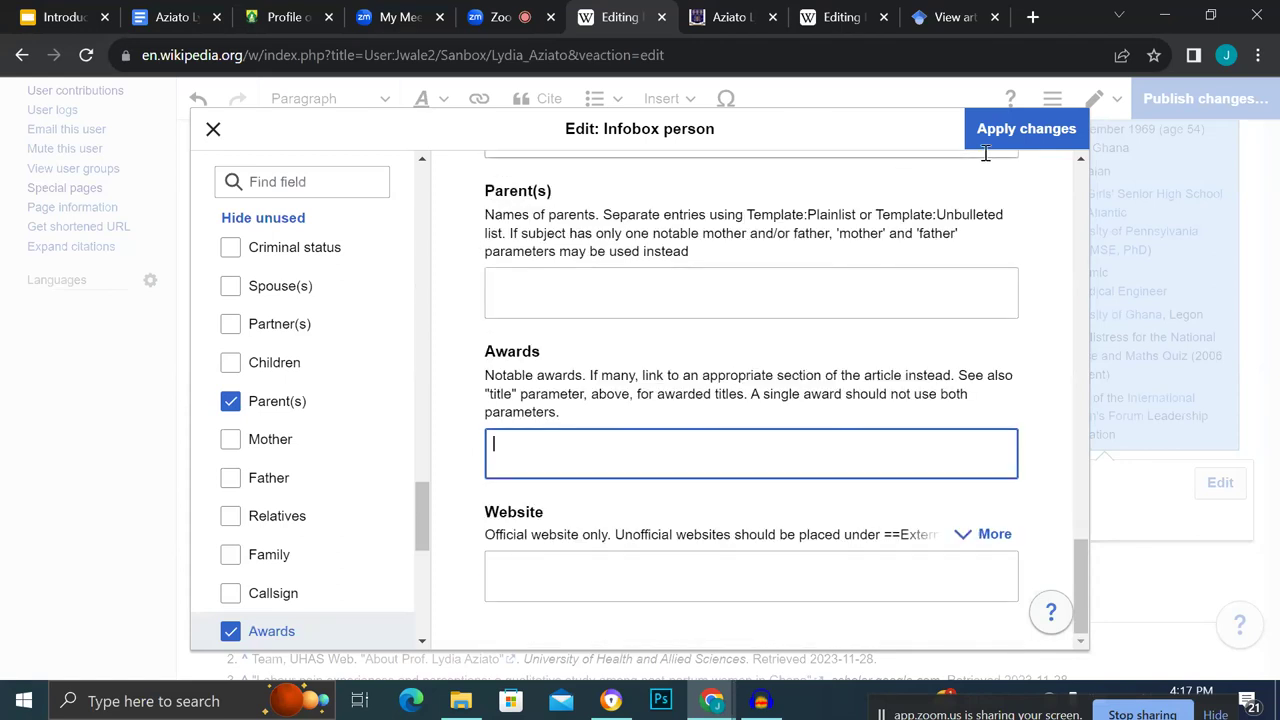
scroll(871, 457, "up", 10)
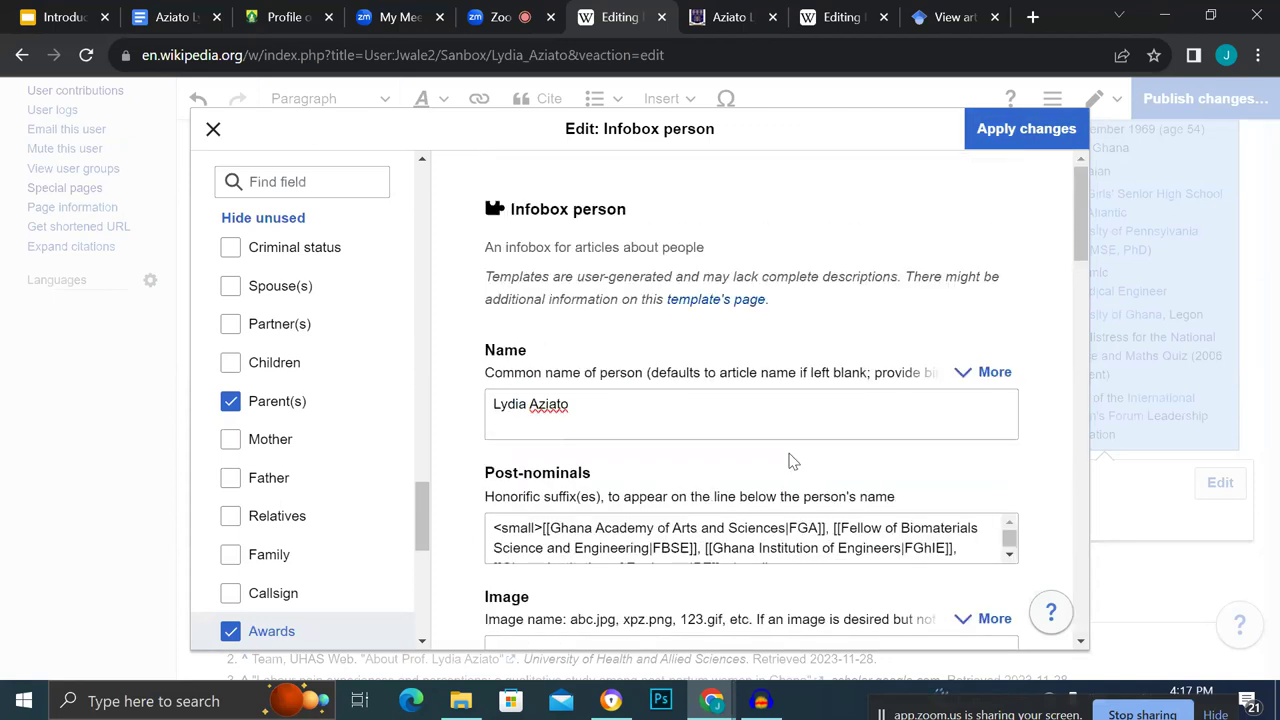
scroll(820, 465, "down", 1)
left_click(848, 471)
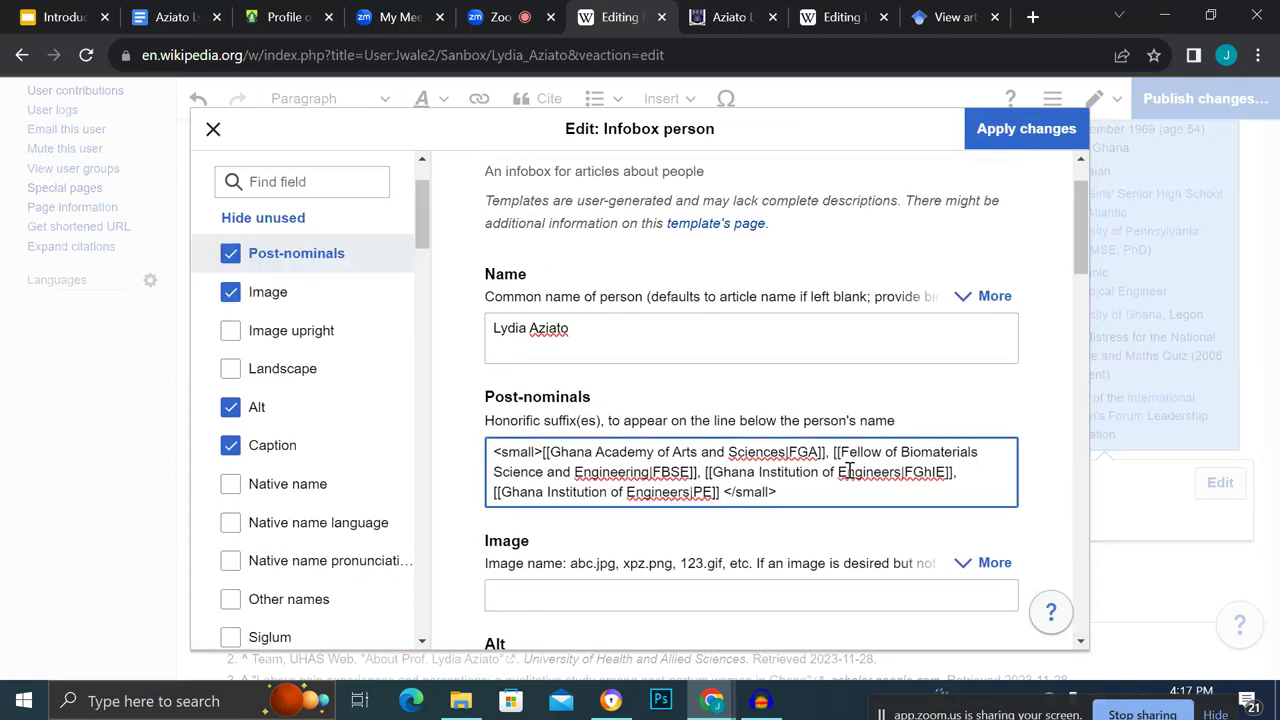
key("ctrl+a")
key("BackSpace")
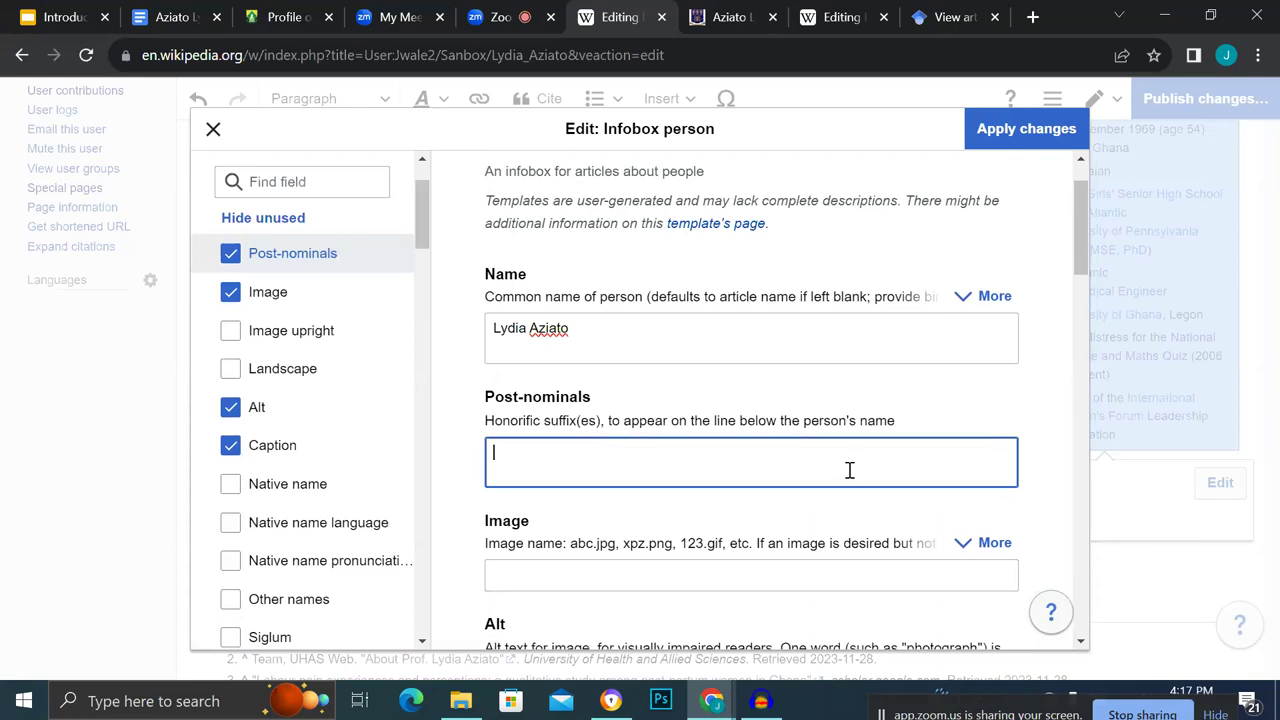
left_click(1045, 143)
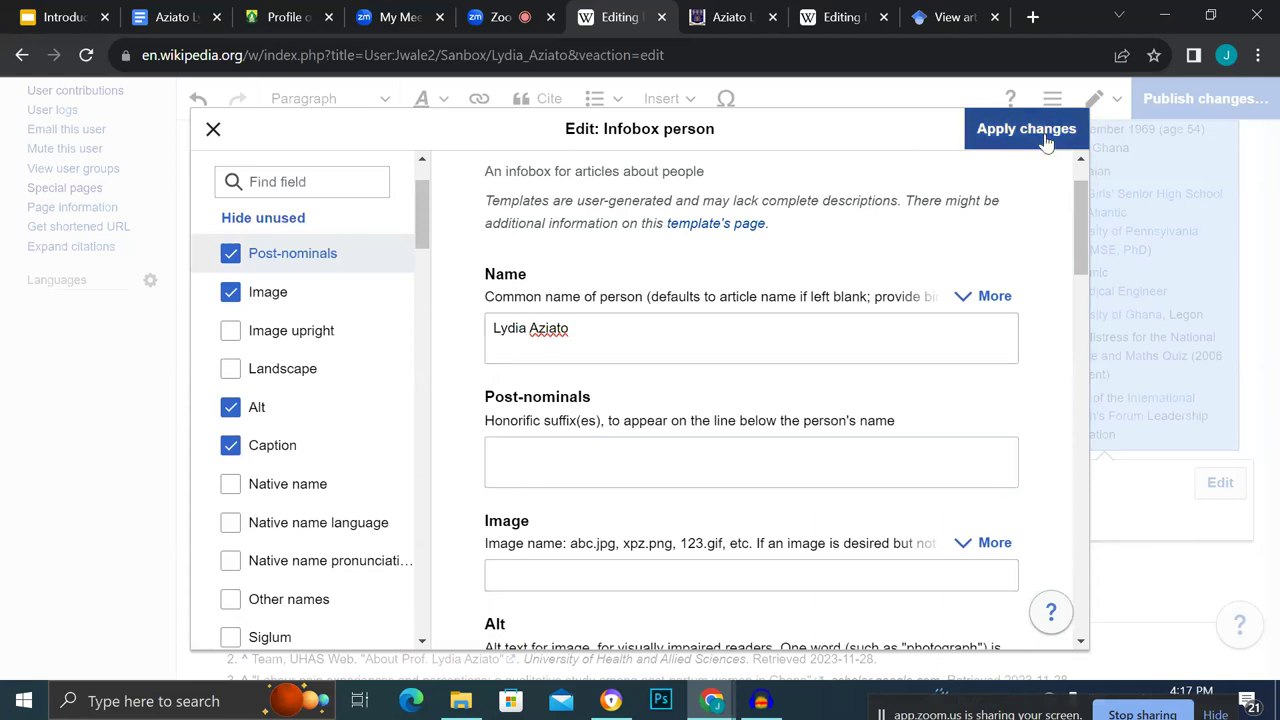
scroll(1045, 143, "up", 5)
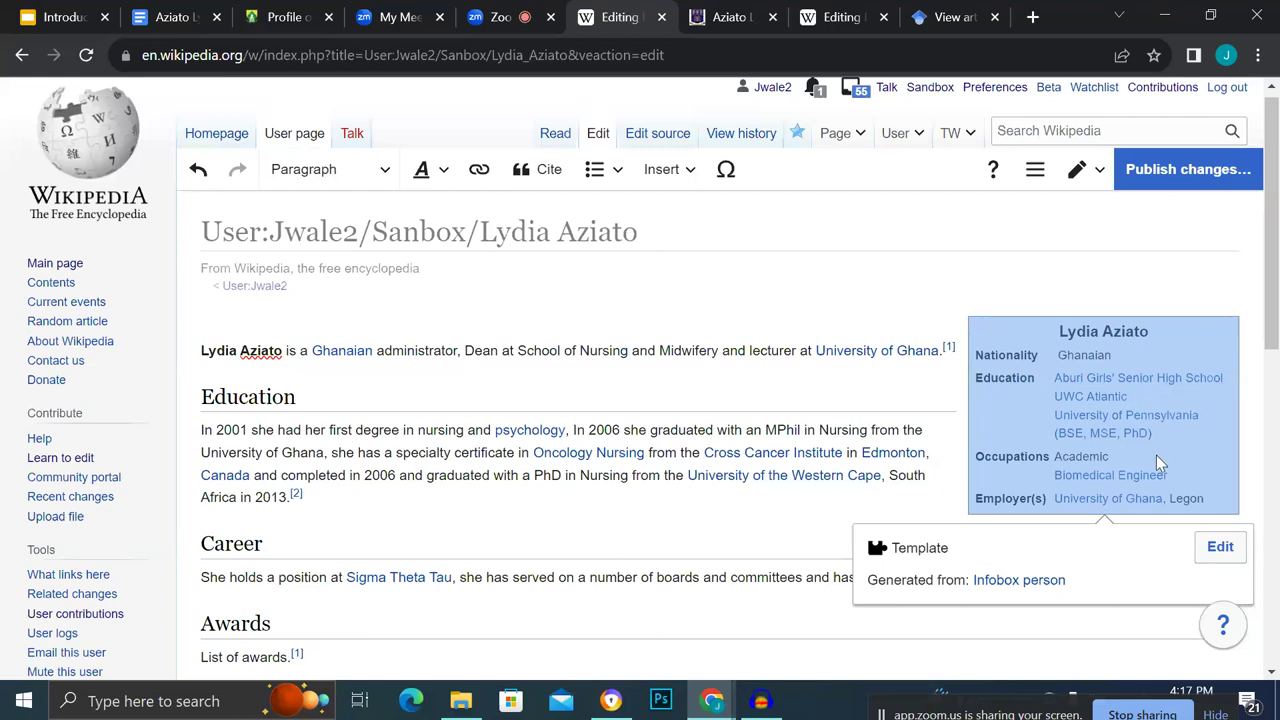
scroll(1161, 460, "down", 1)
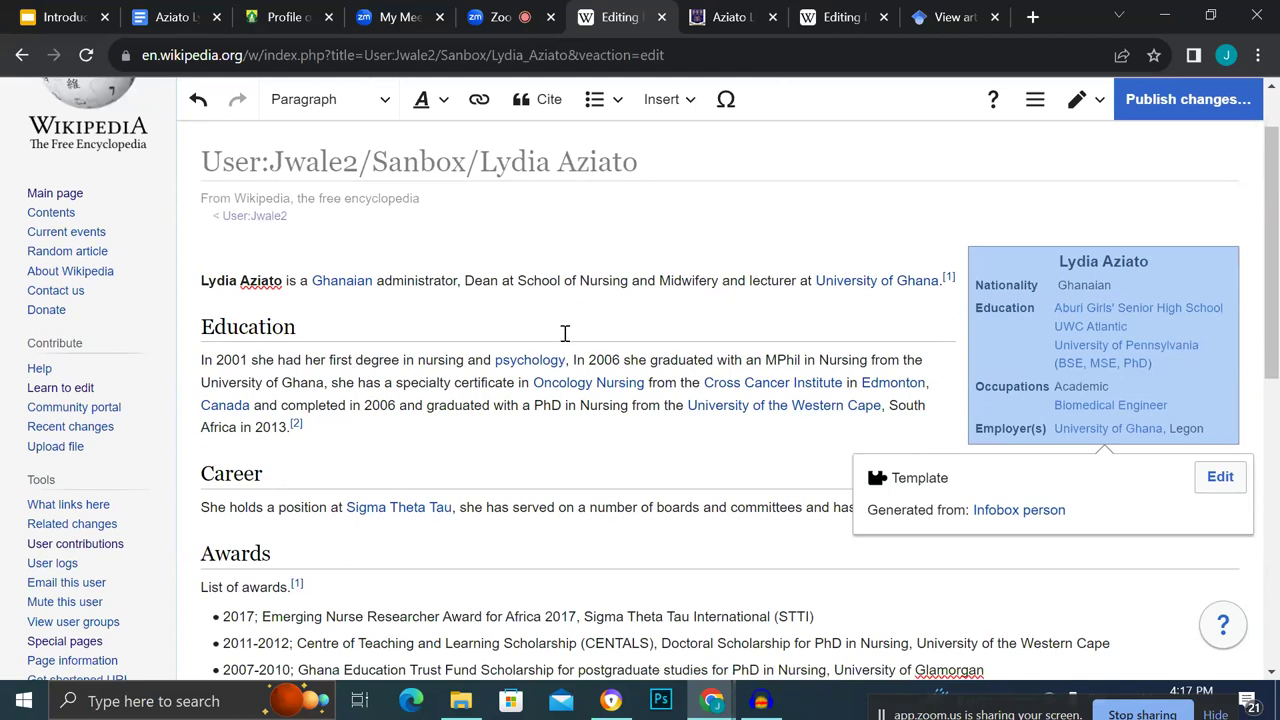
left_click(671, 451)
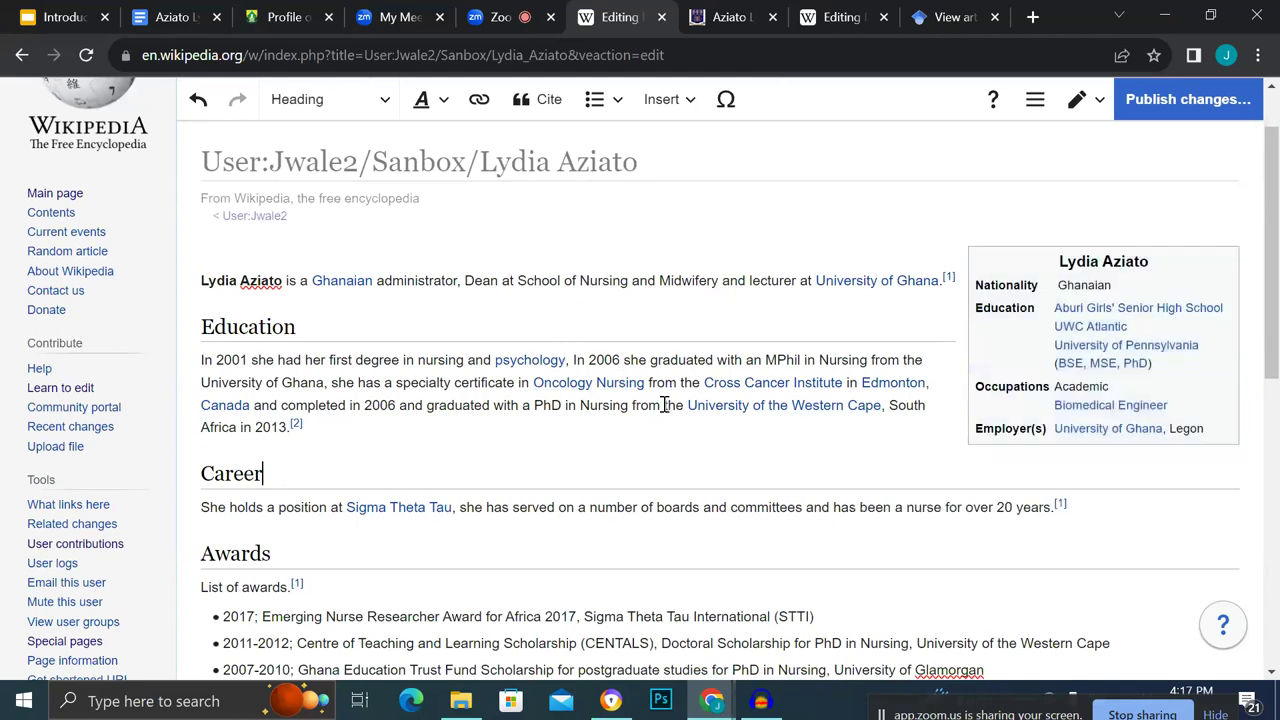
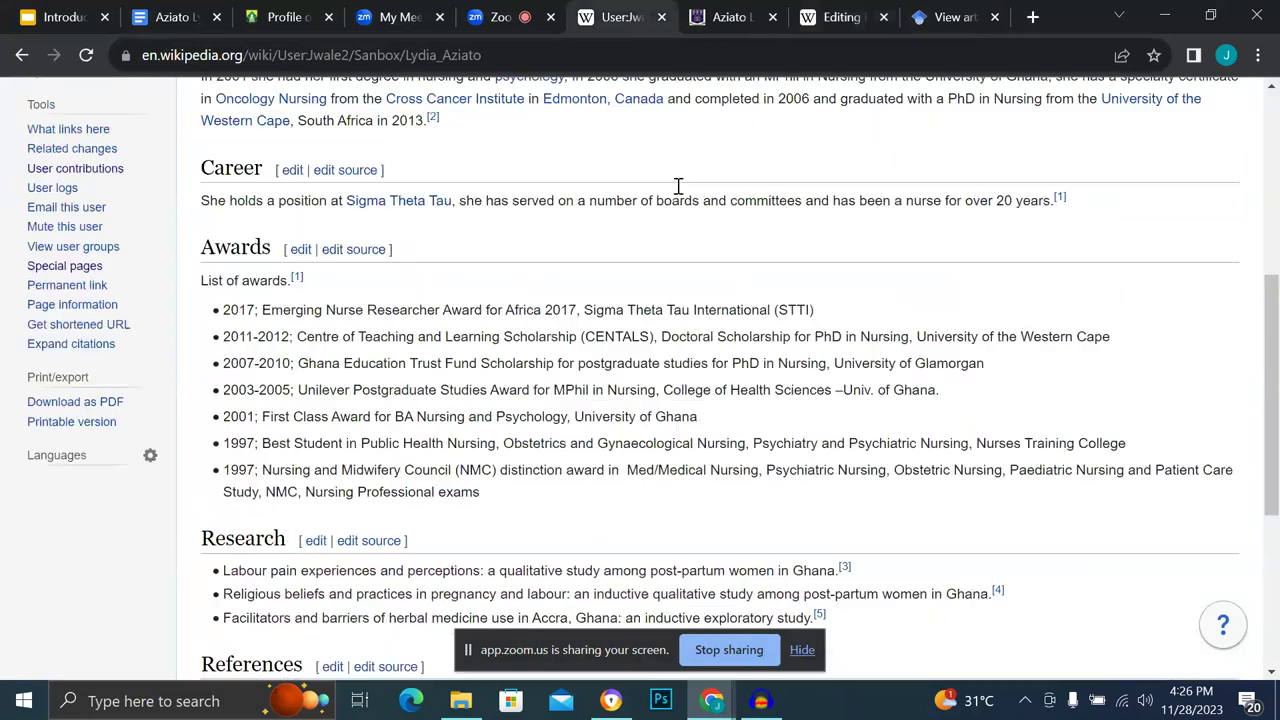
Review the published sandbox biography's sections and infobox entries, and preview the linked article for the Lecturer occupation.
scroll(678, 193, "down", 3)
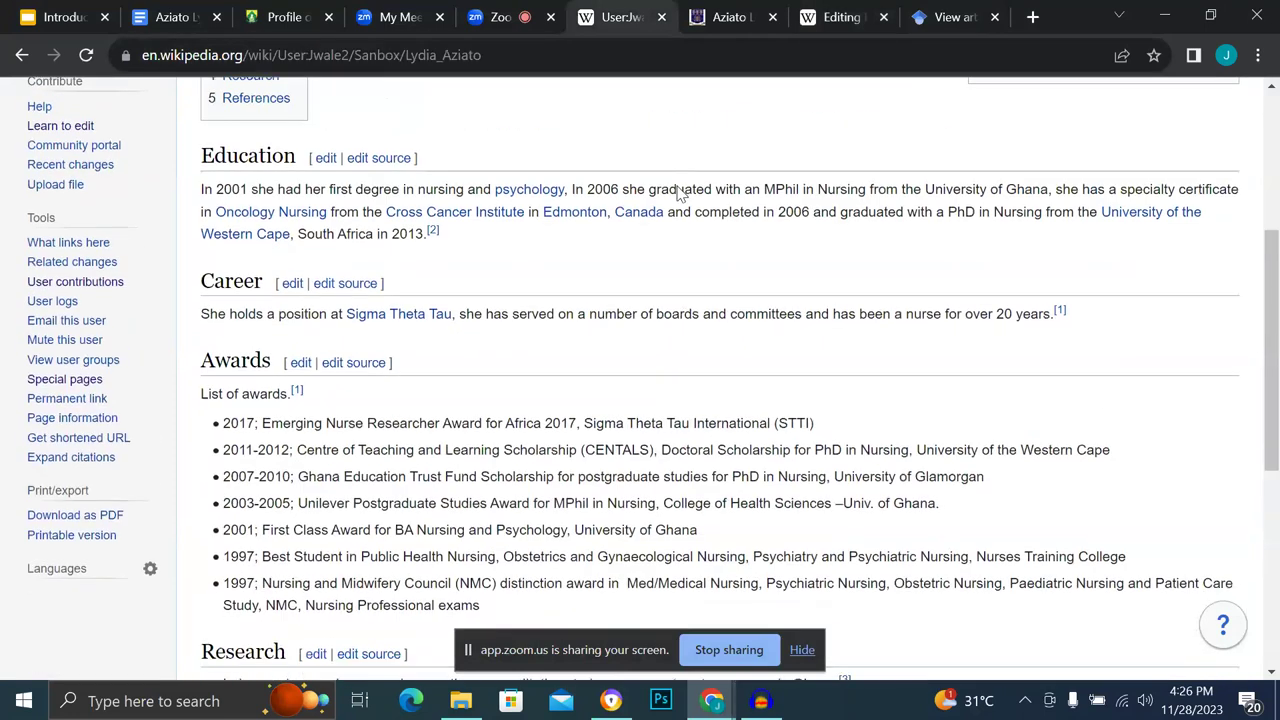
scroll(678, 190, "up", 5)
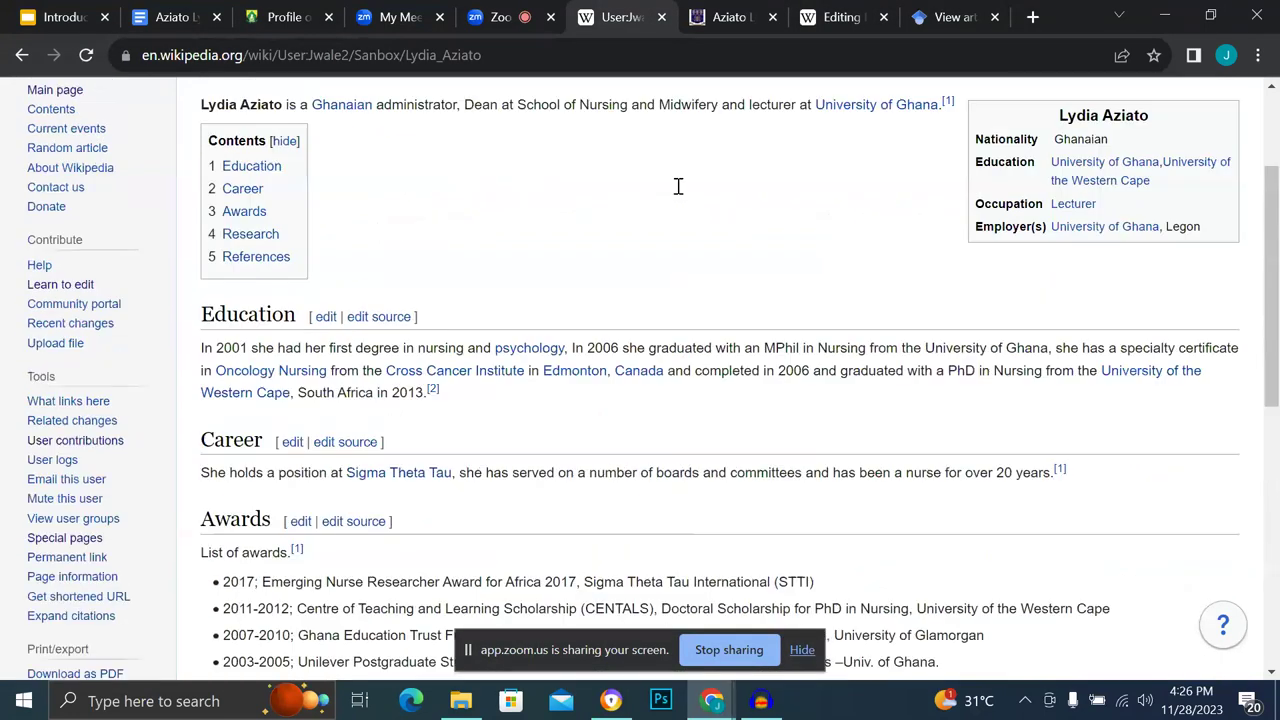
scroll(678, 187, "down", 1)
scroll(678, 187, "up", 1)
scroll(678, 187, "up", 1)
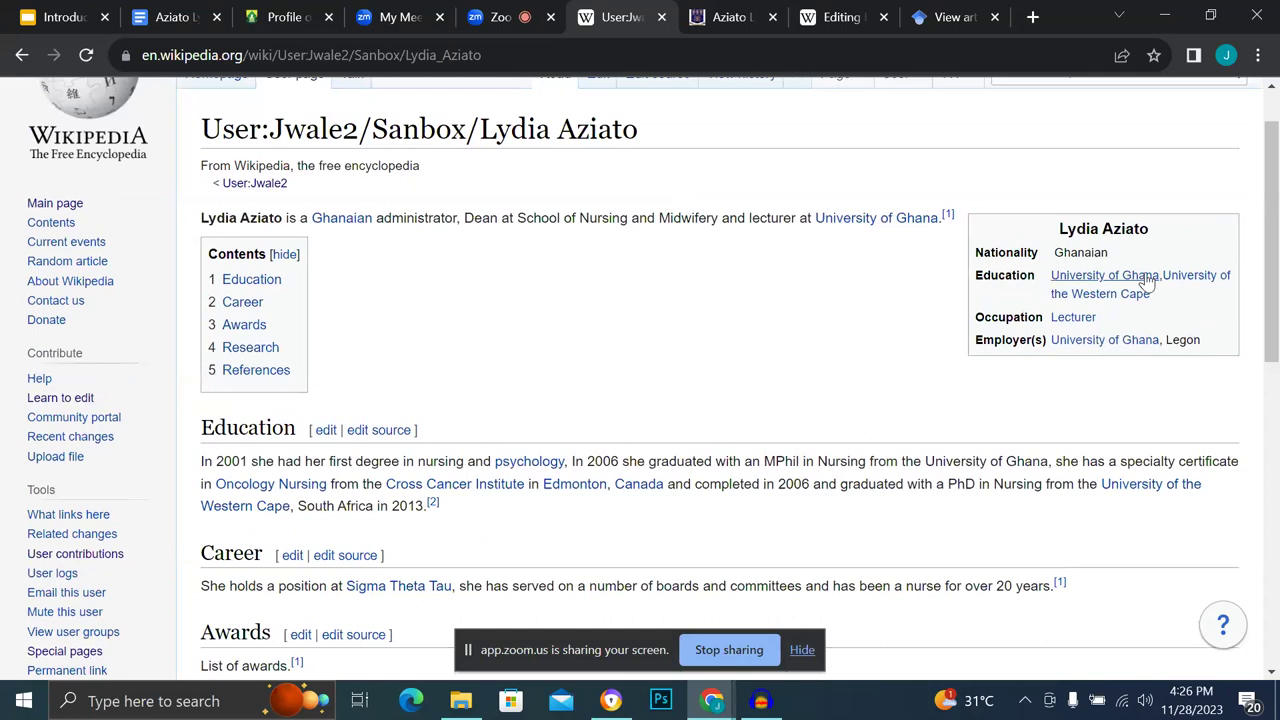
mouse_move(1060, 330)
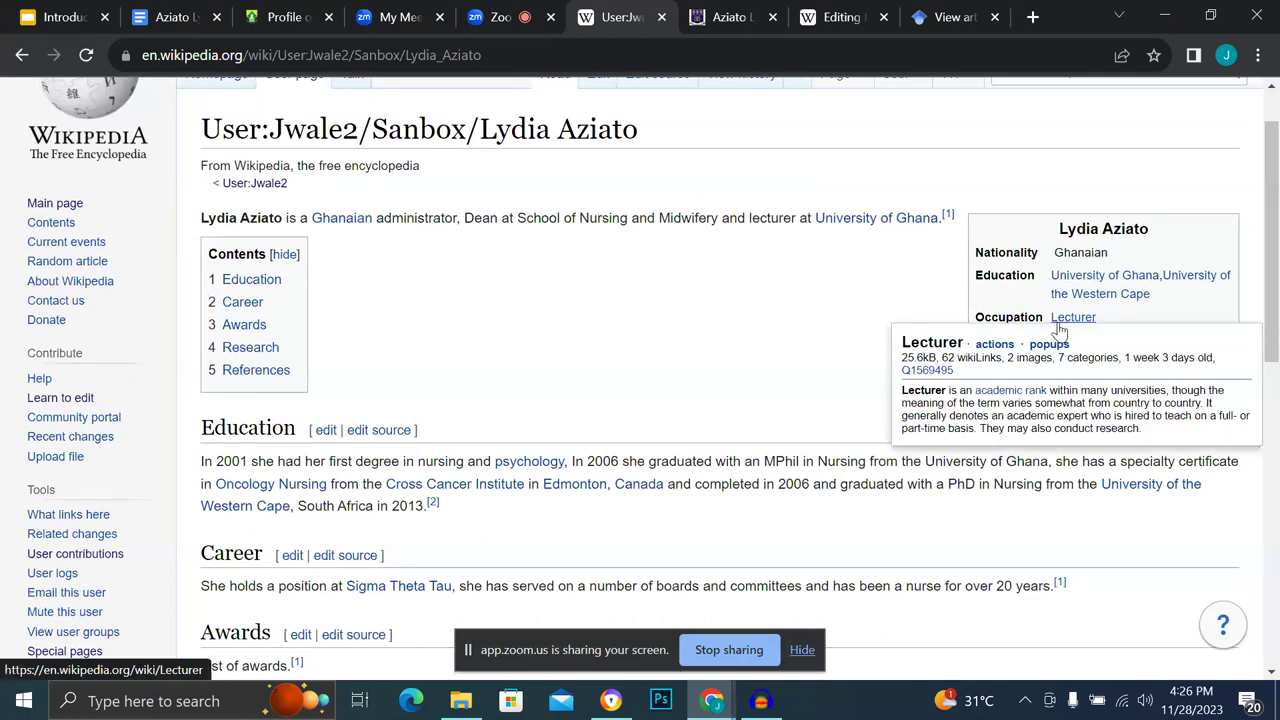
Open the sandbox biography in the visual editor and copy "Cross Cancer Institute" from the Education section.
scroll(1006, 236, "up", 1)
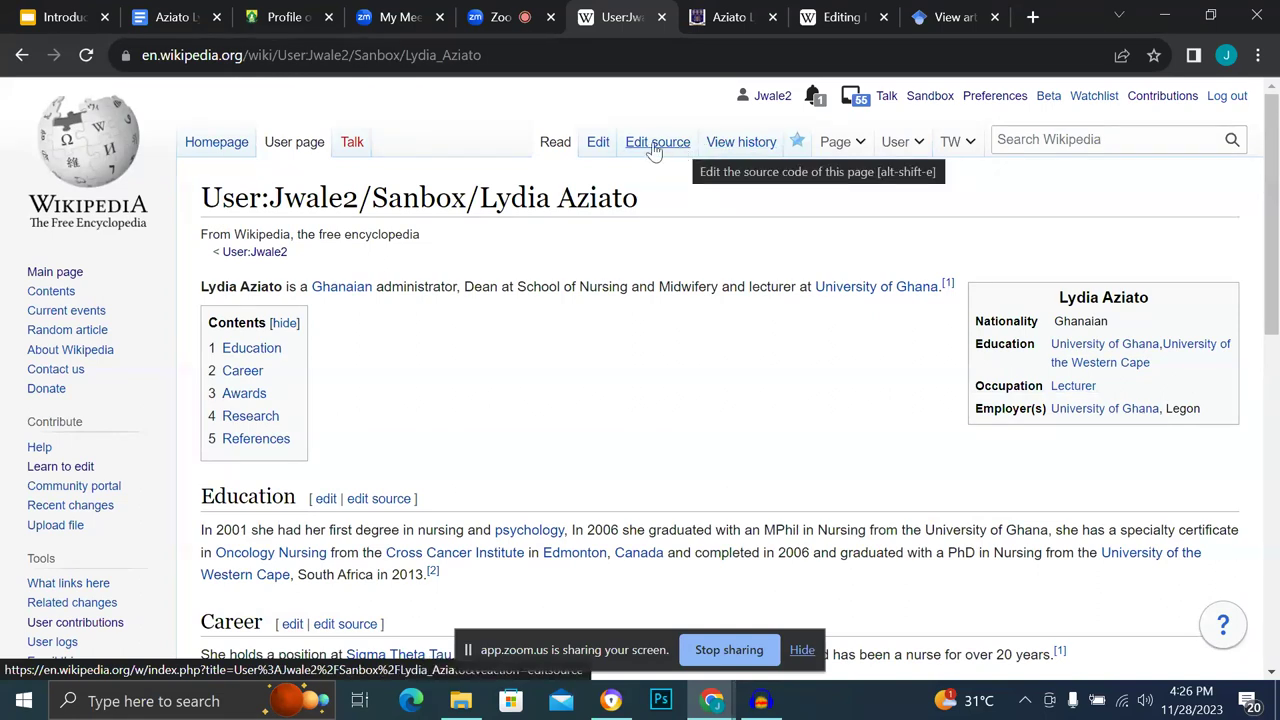
left_click(596, 150)
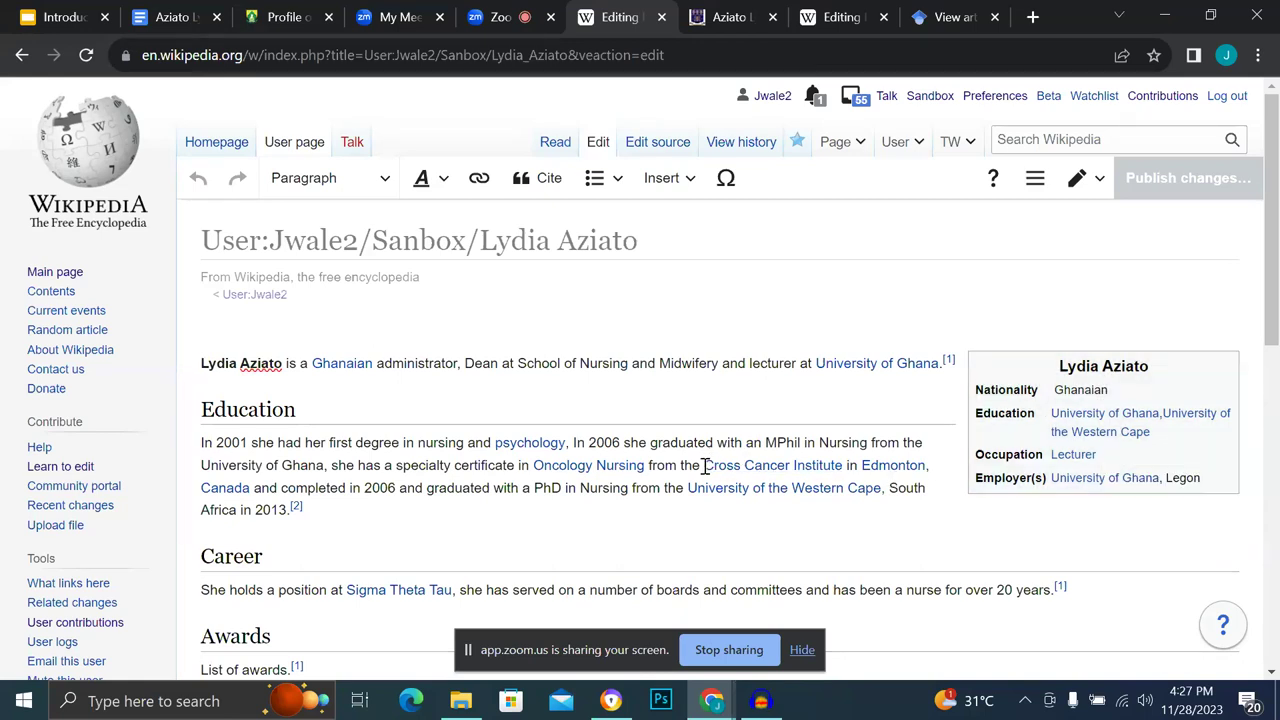
left_click_drag(705, 466, 847, 464)
key("ctrl+c")
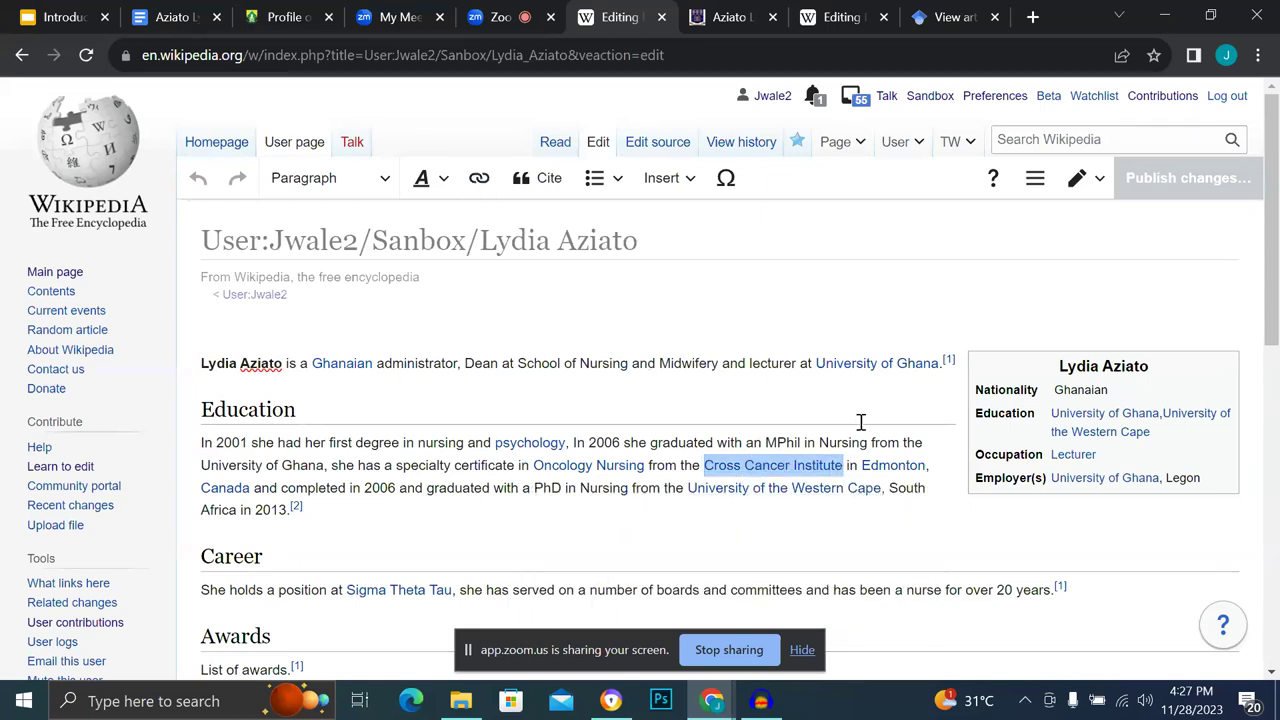
Append a comma and the link [[Cross Cancer Institute]] to the infobox template's Education entry and apply the changes.
left_click(1021, 417)
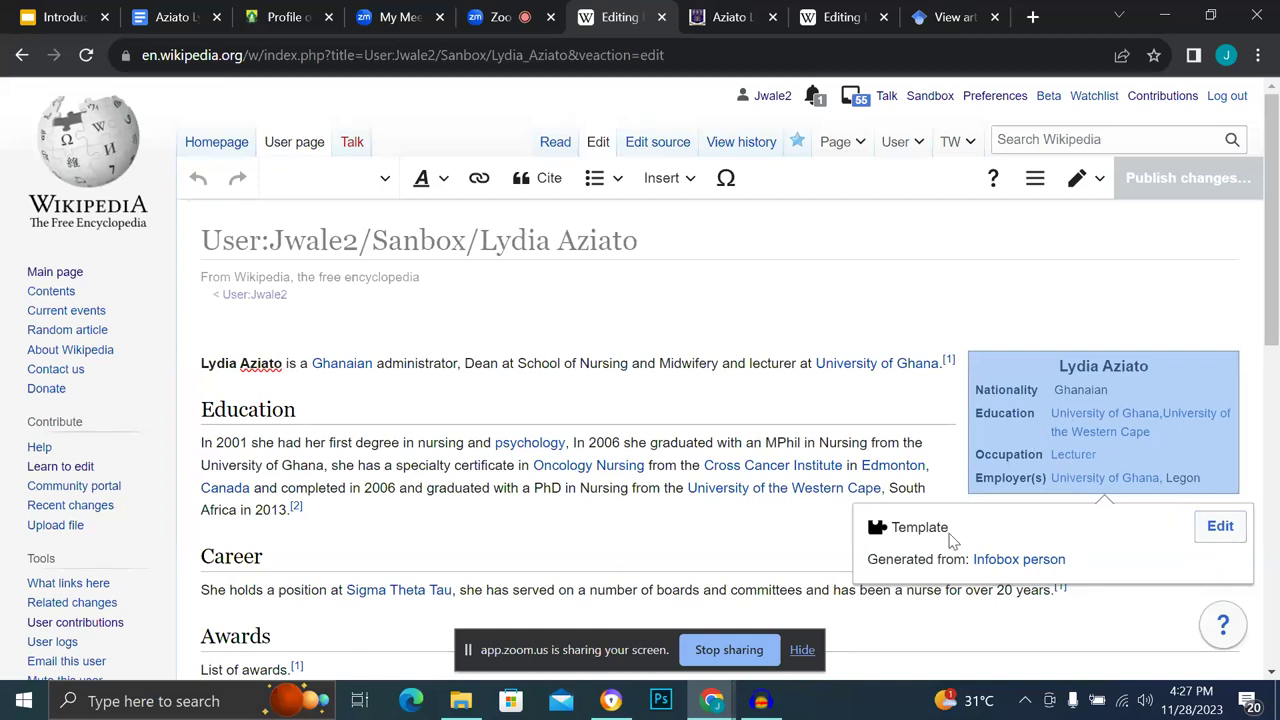
left_click(1230, 538)
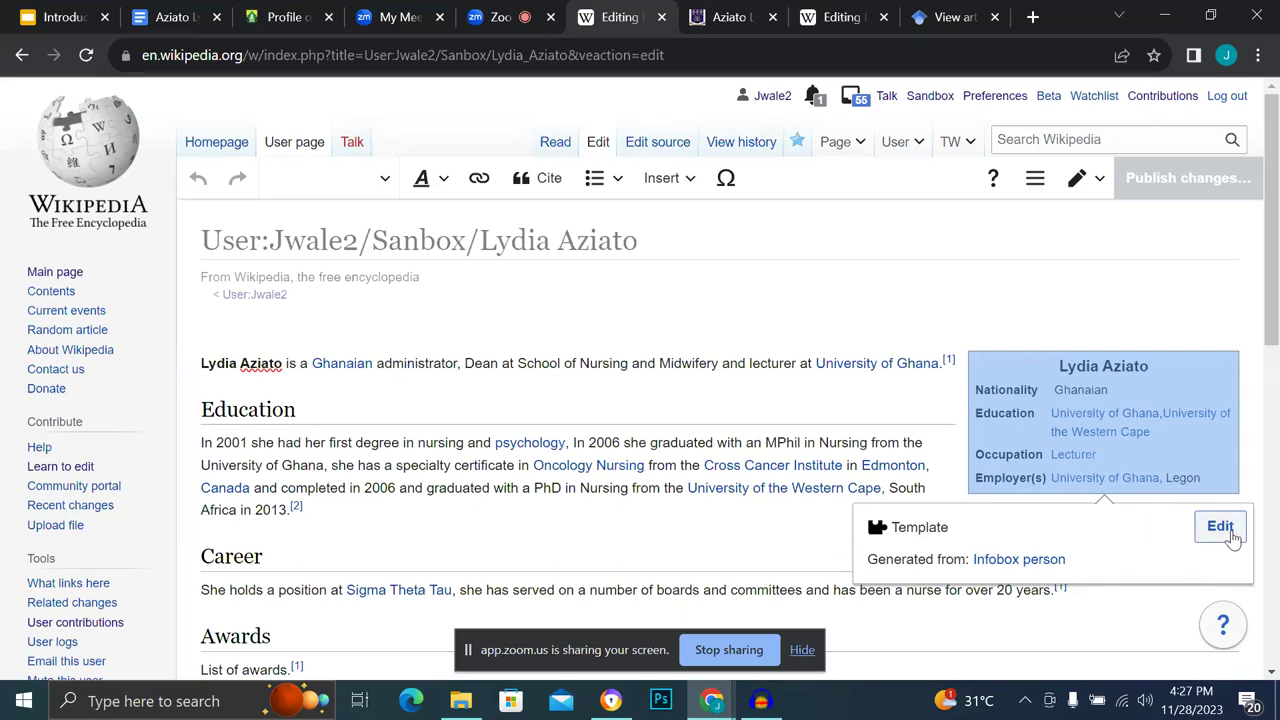
scroll(720, 457, "down", 5)
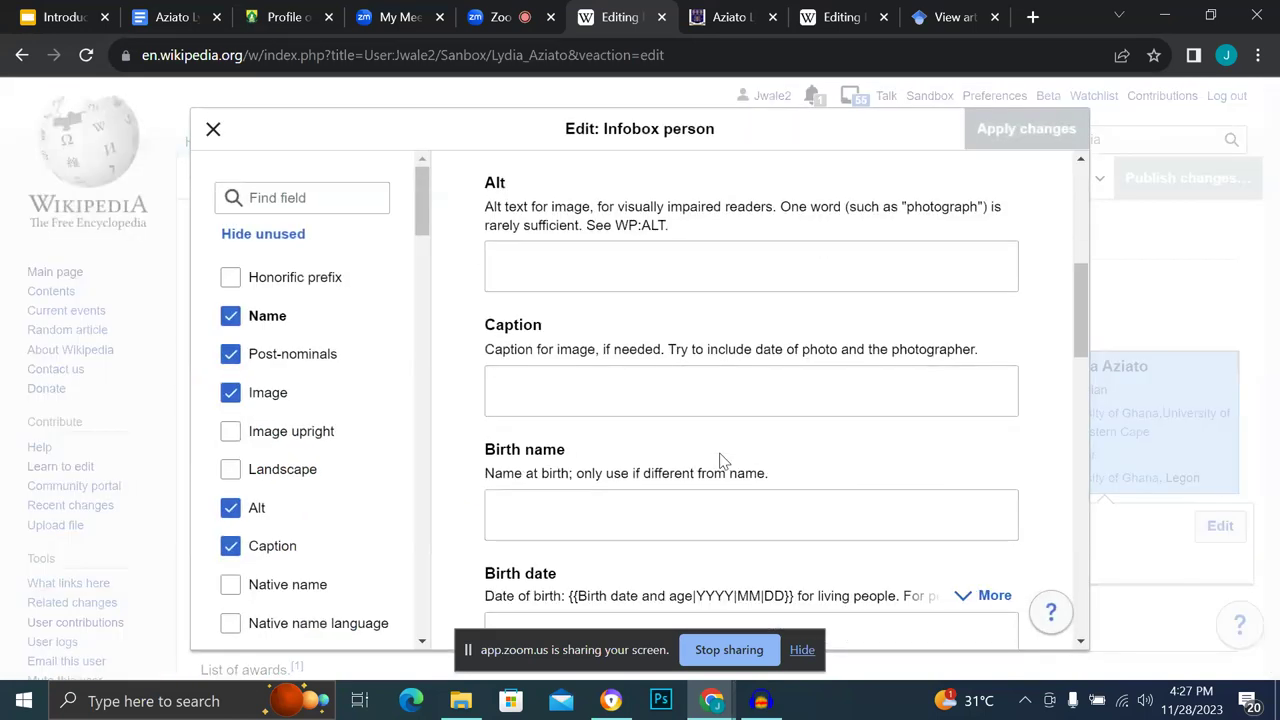
scroll(720, 453, "down", 5)
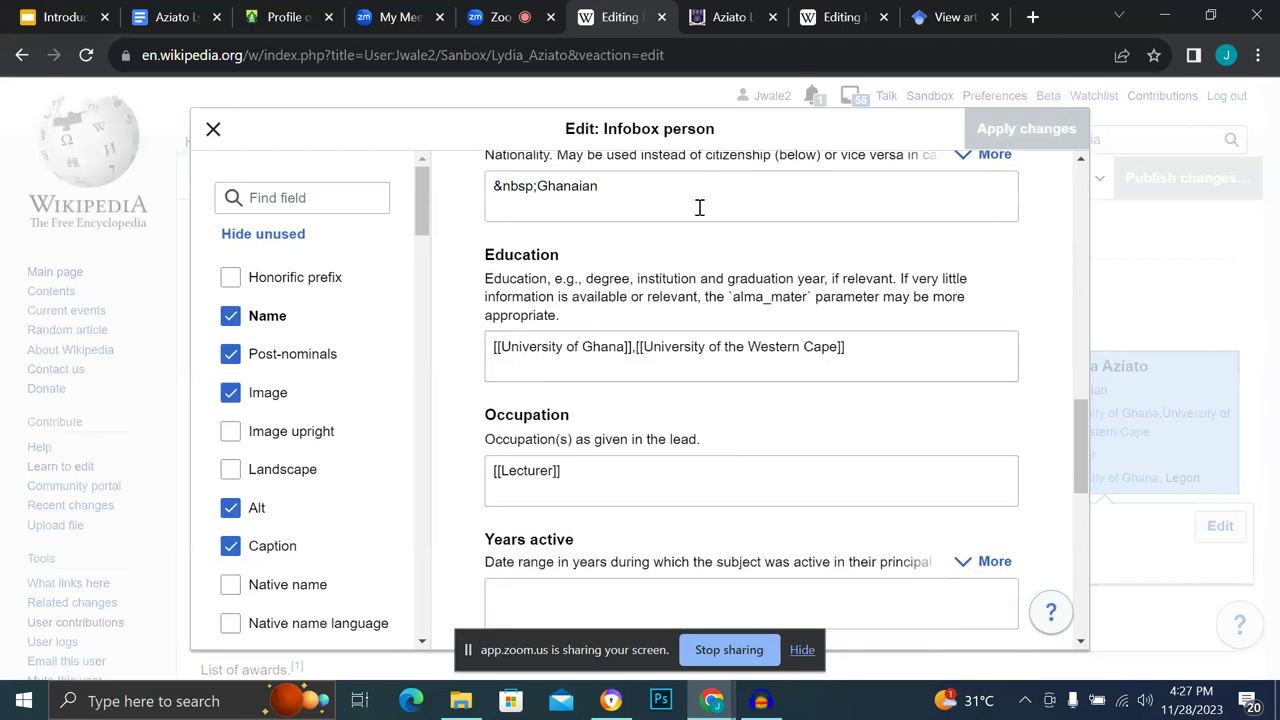
left_click(867, 348)
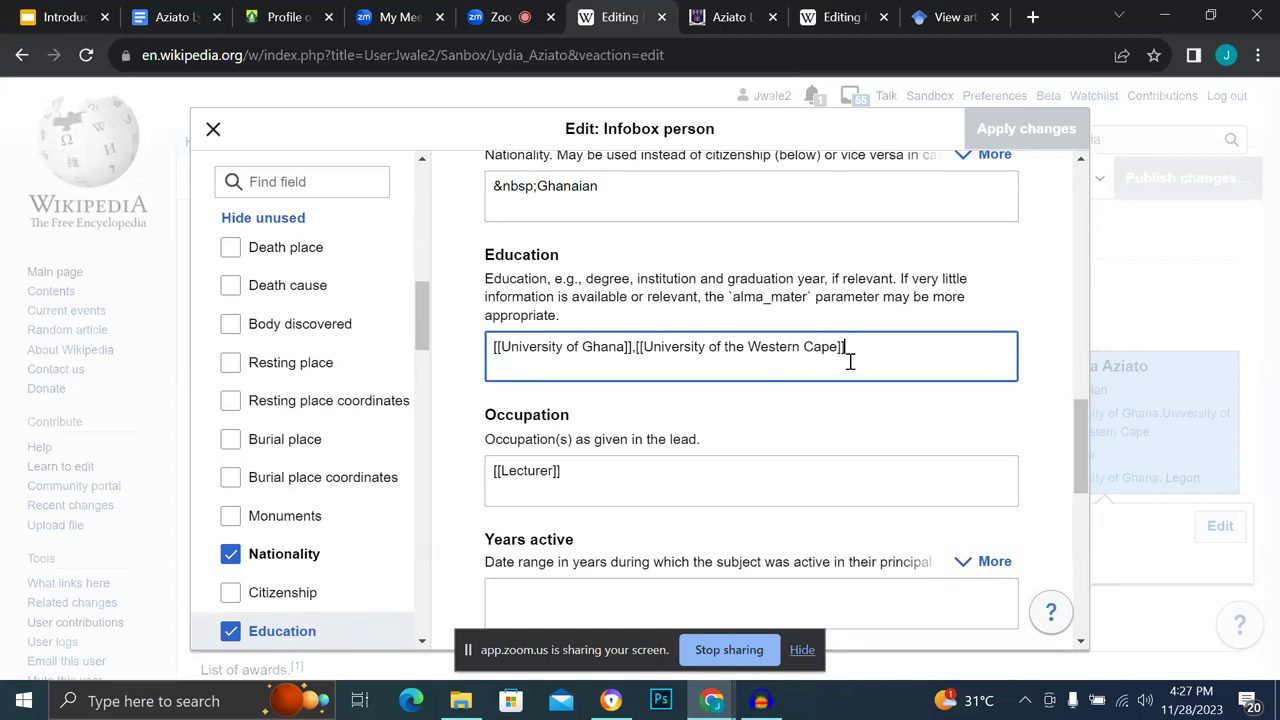
type("],")
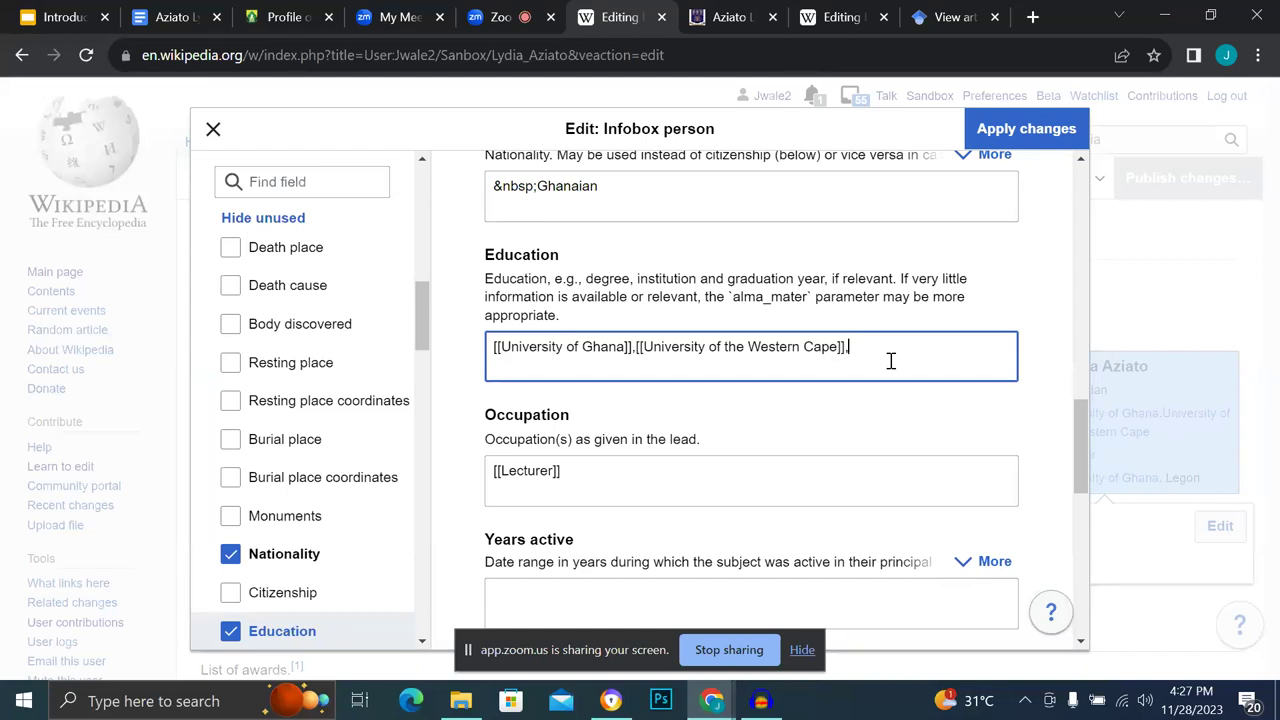
type("[[")
type("]]")
key("Left")
key("Left")
key("ctrl+v")
left_click(1051, 140)
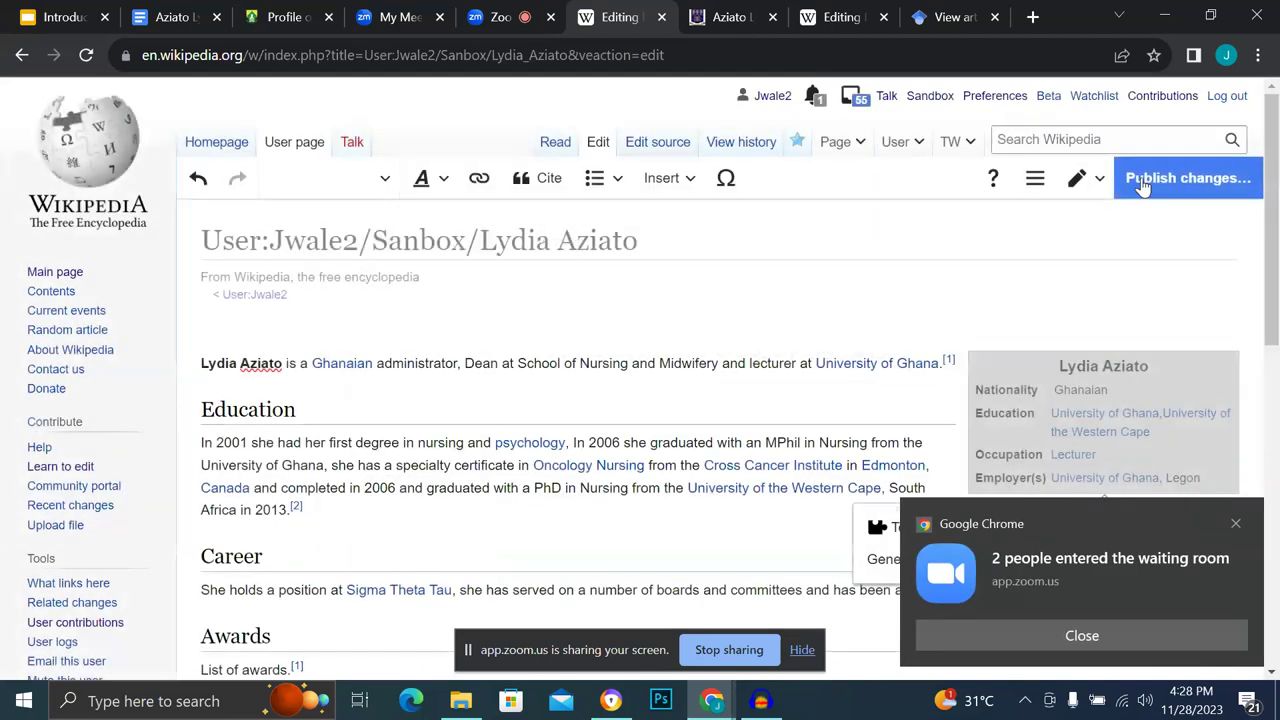
left_click(1163, 182)
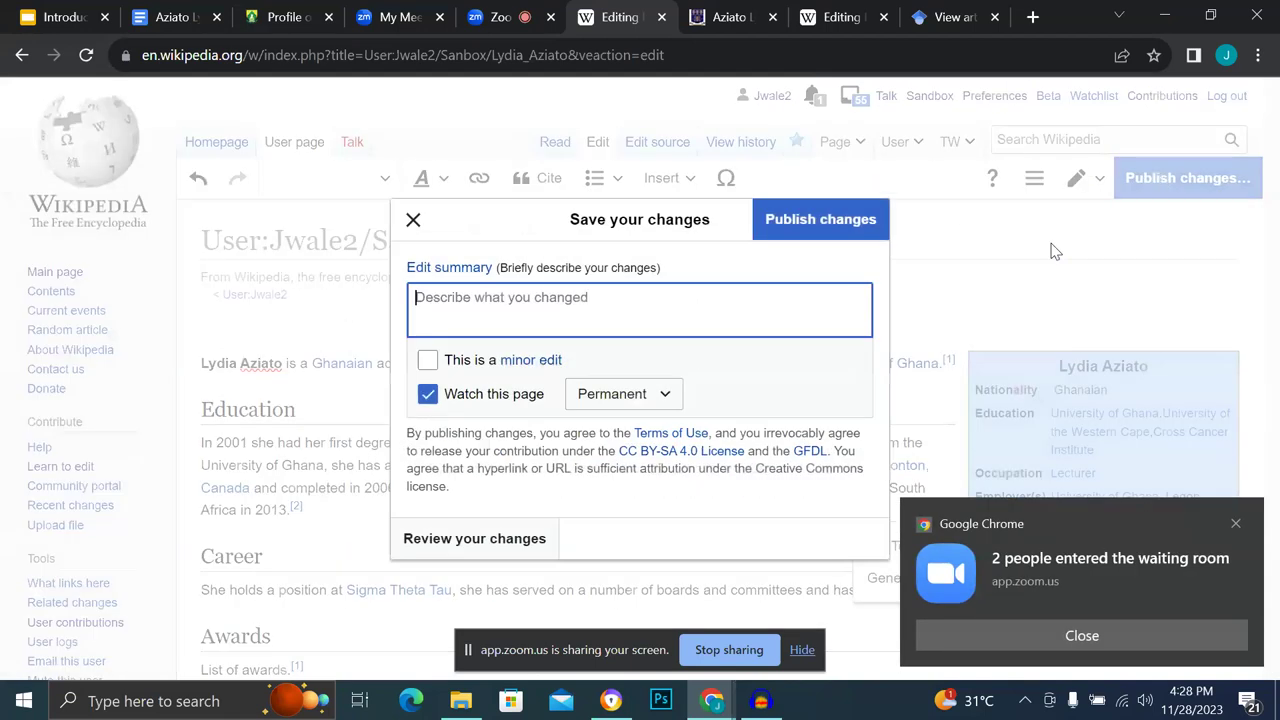
left_click(413, 220)
scroll(1077, 303, "down", 2)
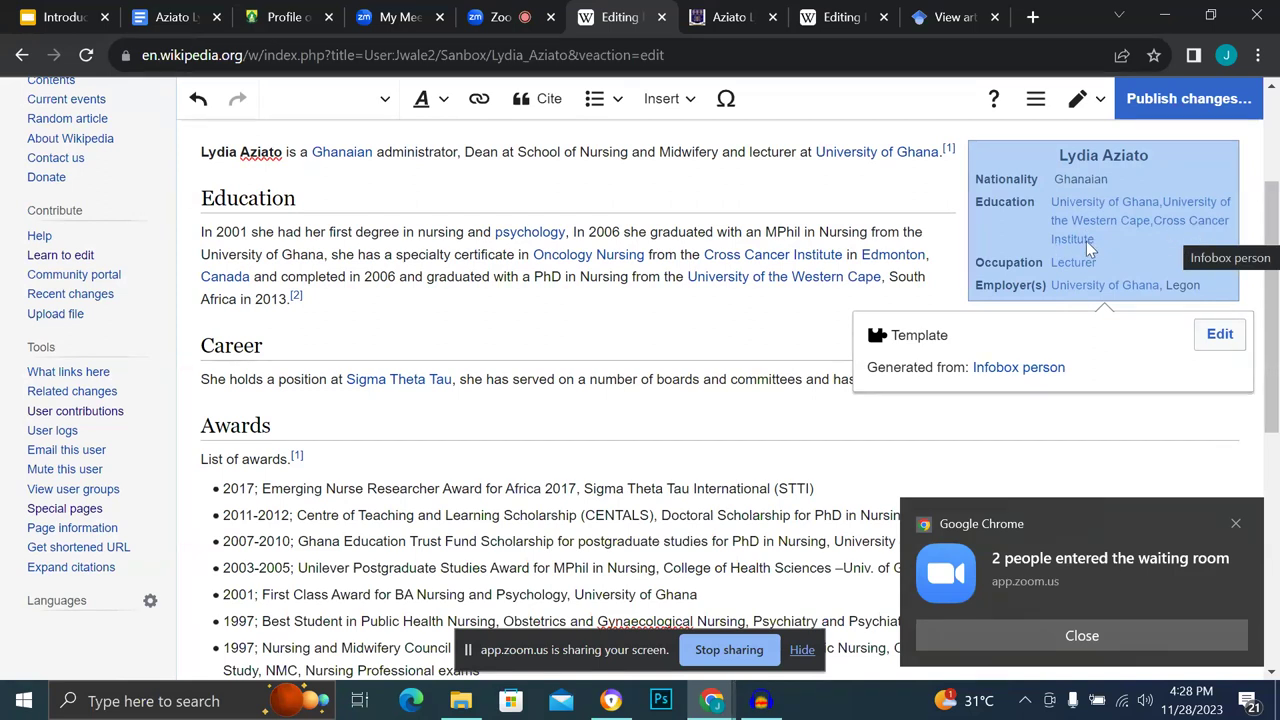
Publish the infobox edit with the edit summary "Added Infobox".
left_click(1147, 107)
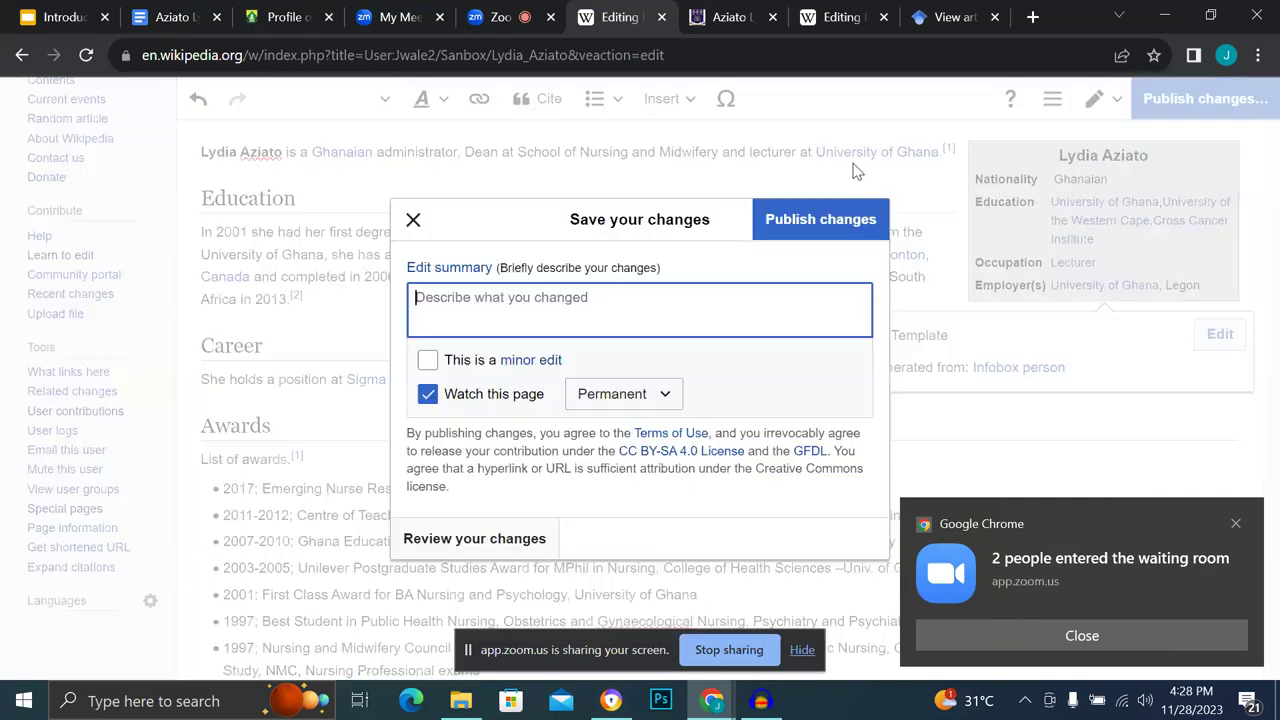
type("Addee")
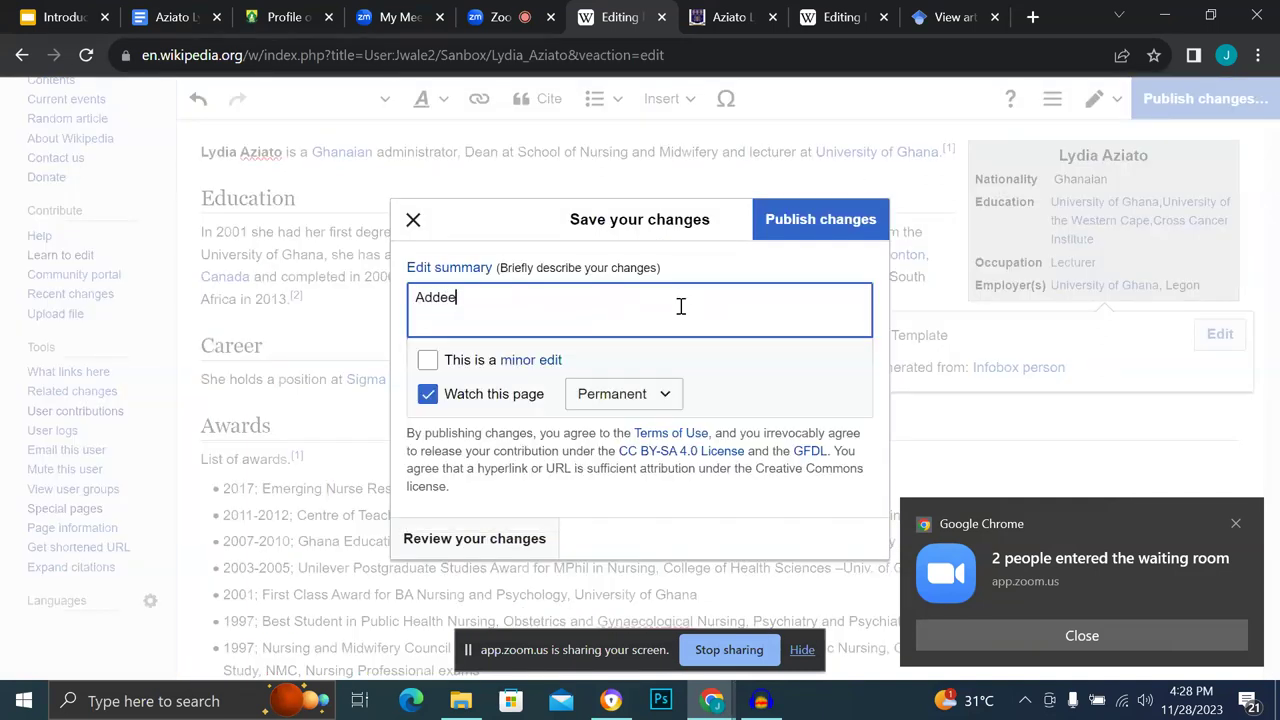
key("Home")
left_click(611, 298)
key("BackSpace")
key("BackSpace")
key("BackSpace")
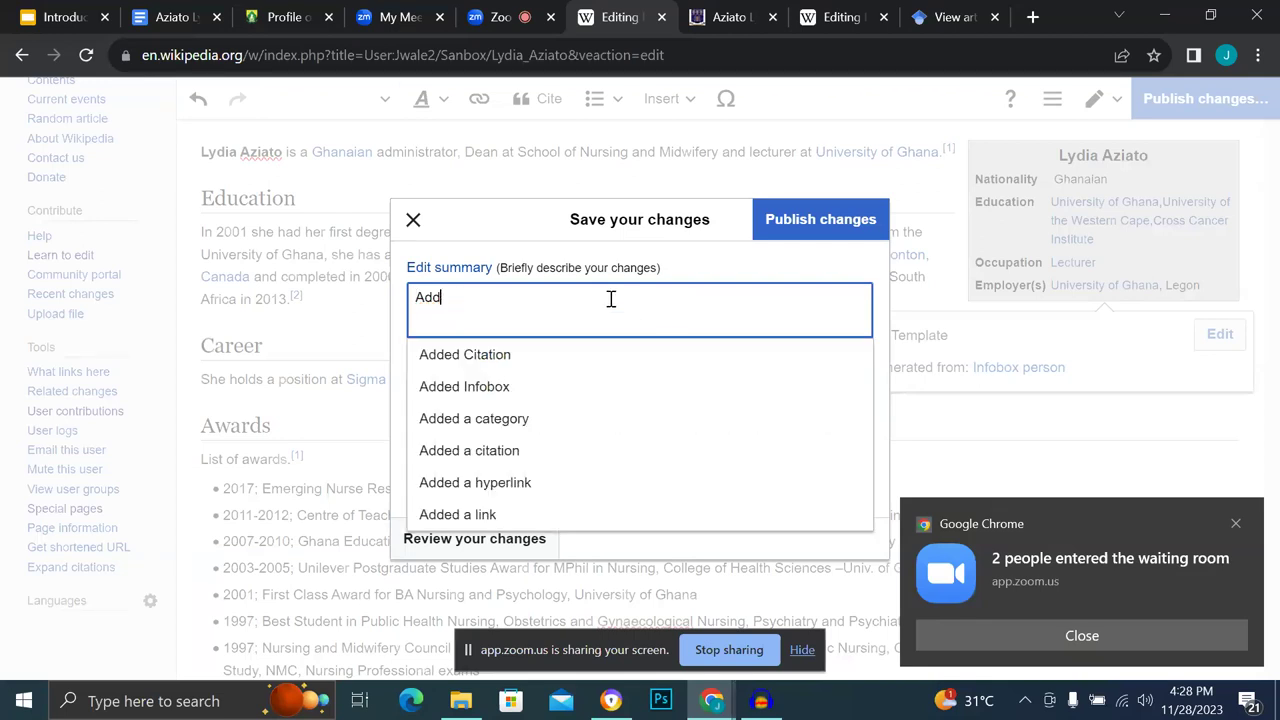
type("de")
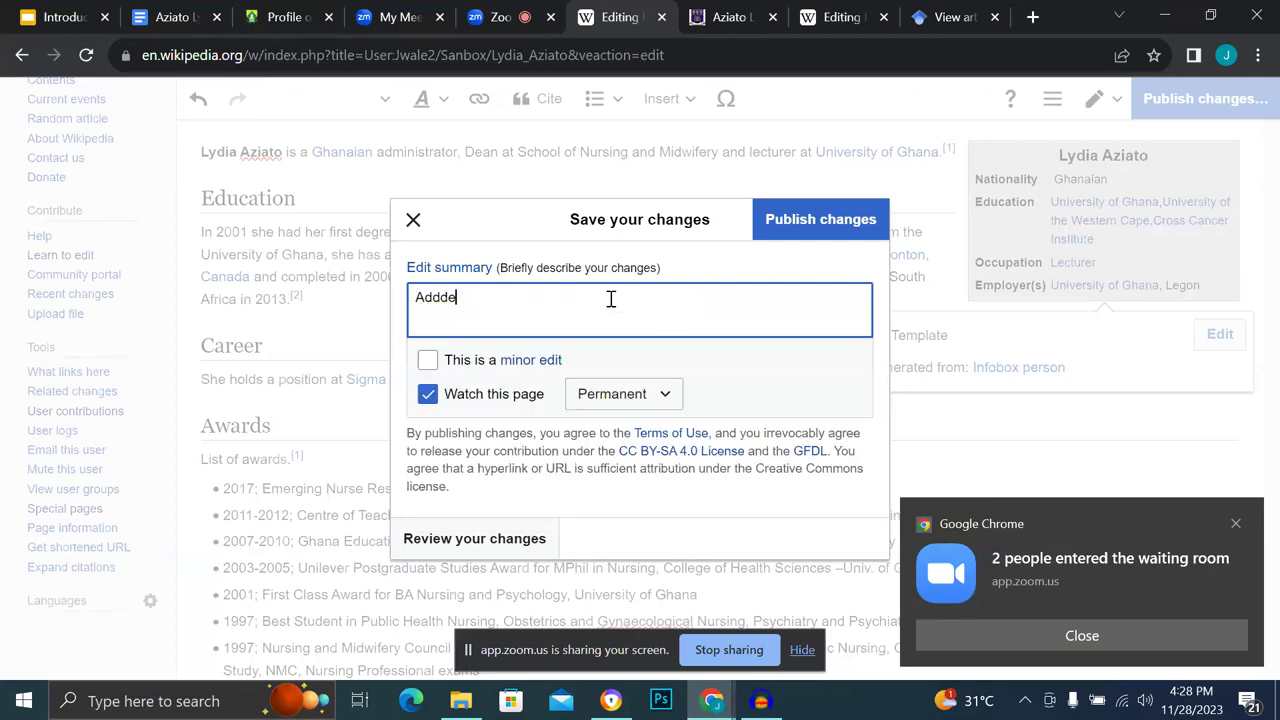
key("BackSpace")
key("BackSpace")
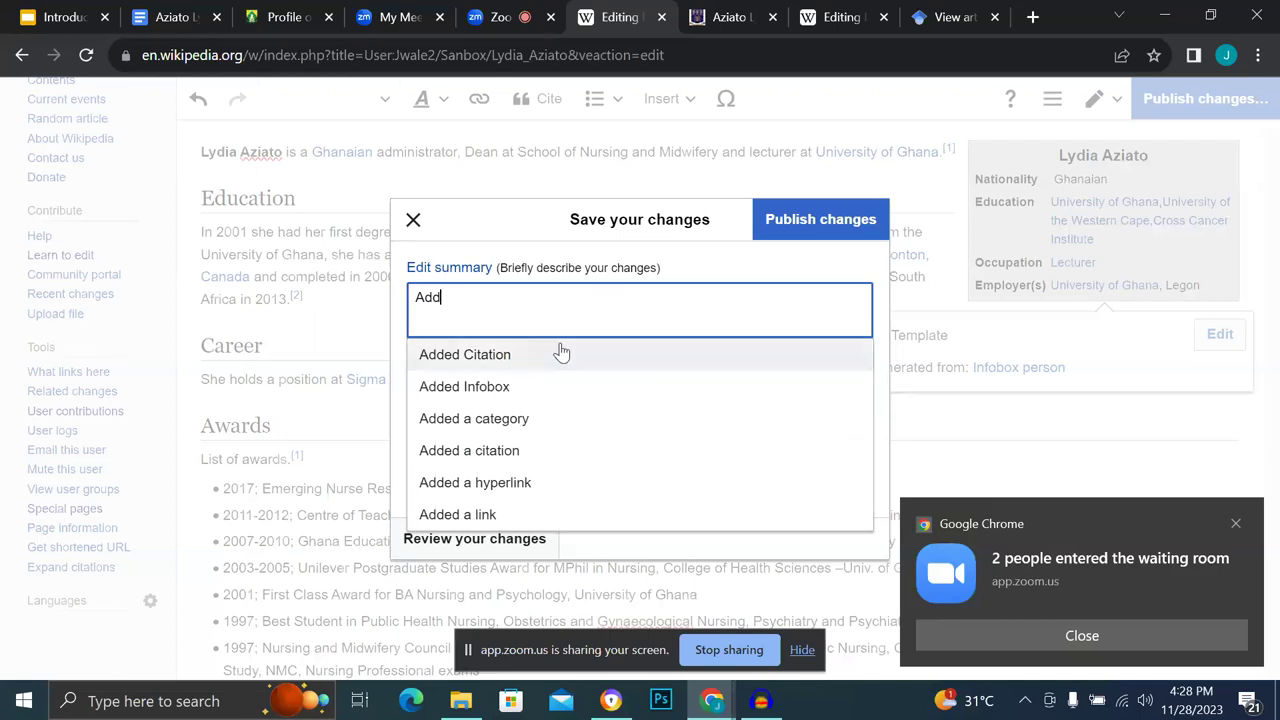
left_click(528, 397)
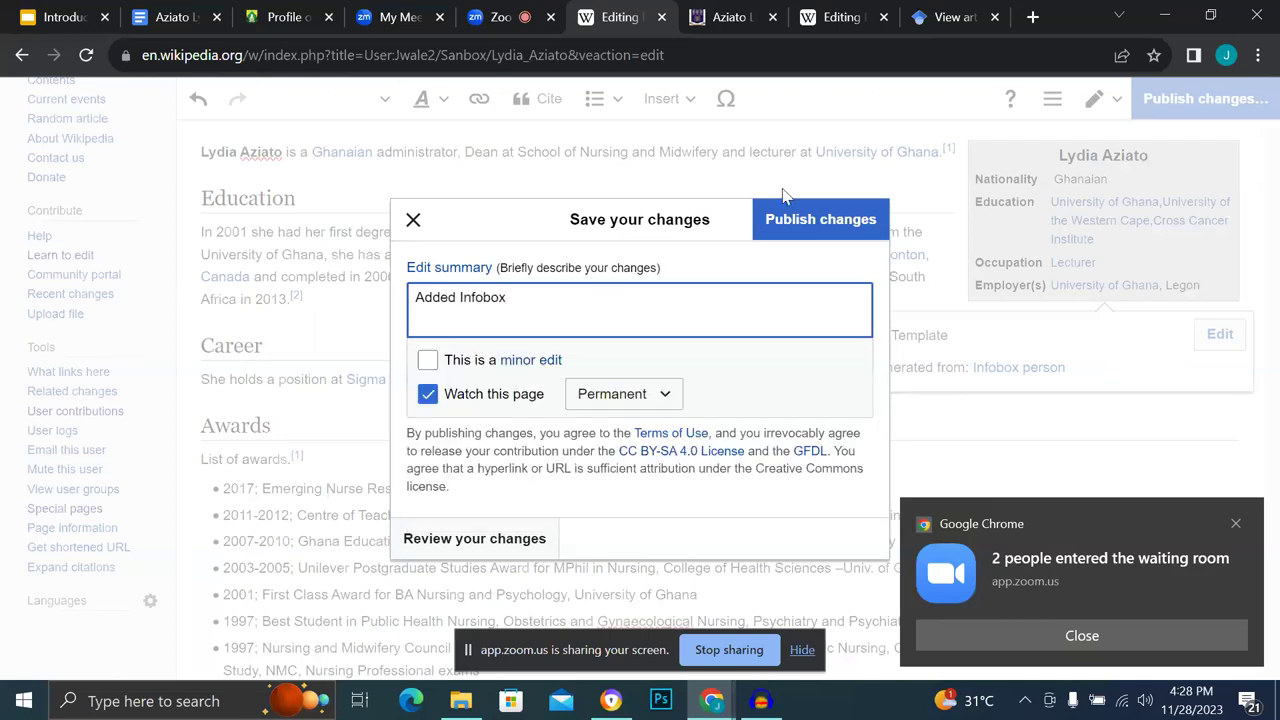
left_click(808, 221)
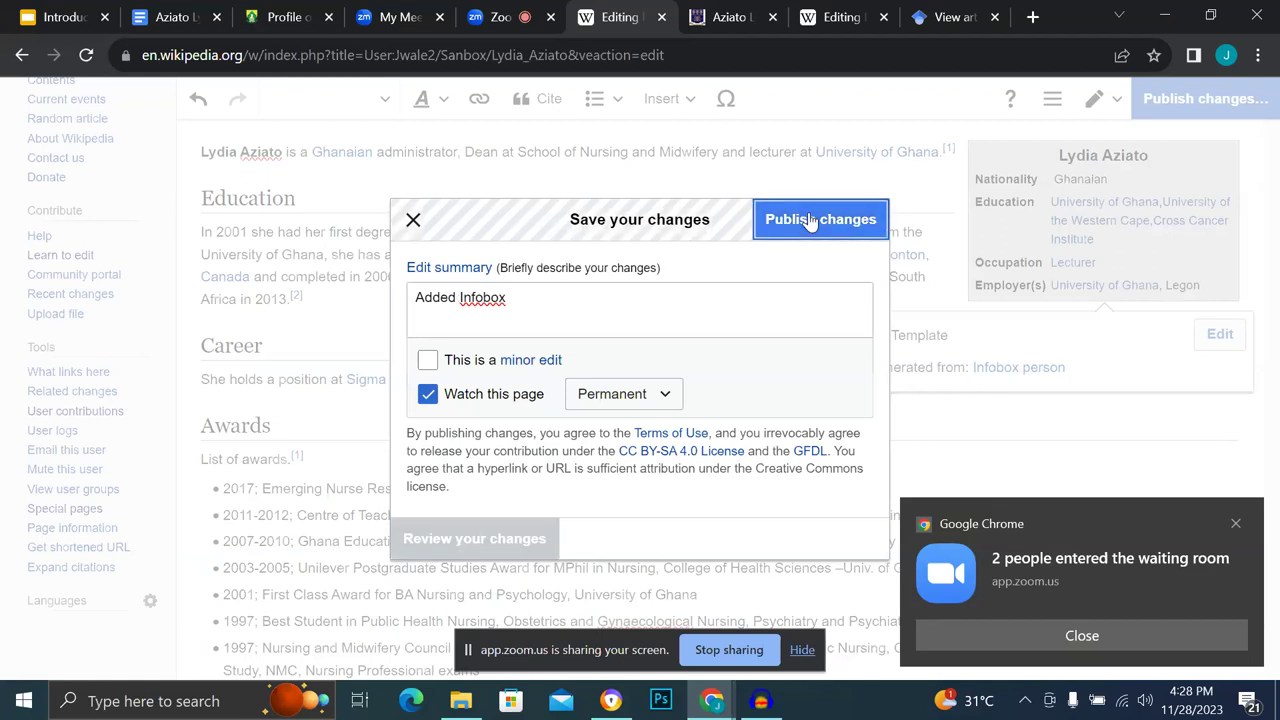
Review the published biography's awards, research, references and categories, along with the updated infobox.
scroll(808, 221, "down", 5)
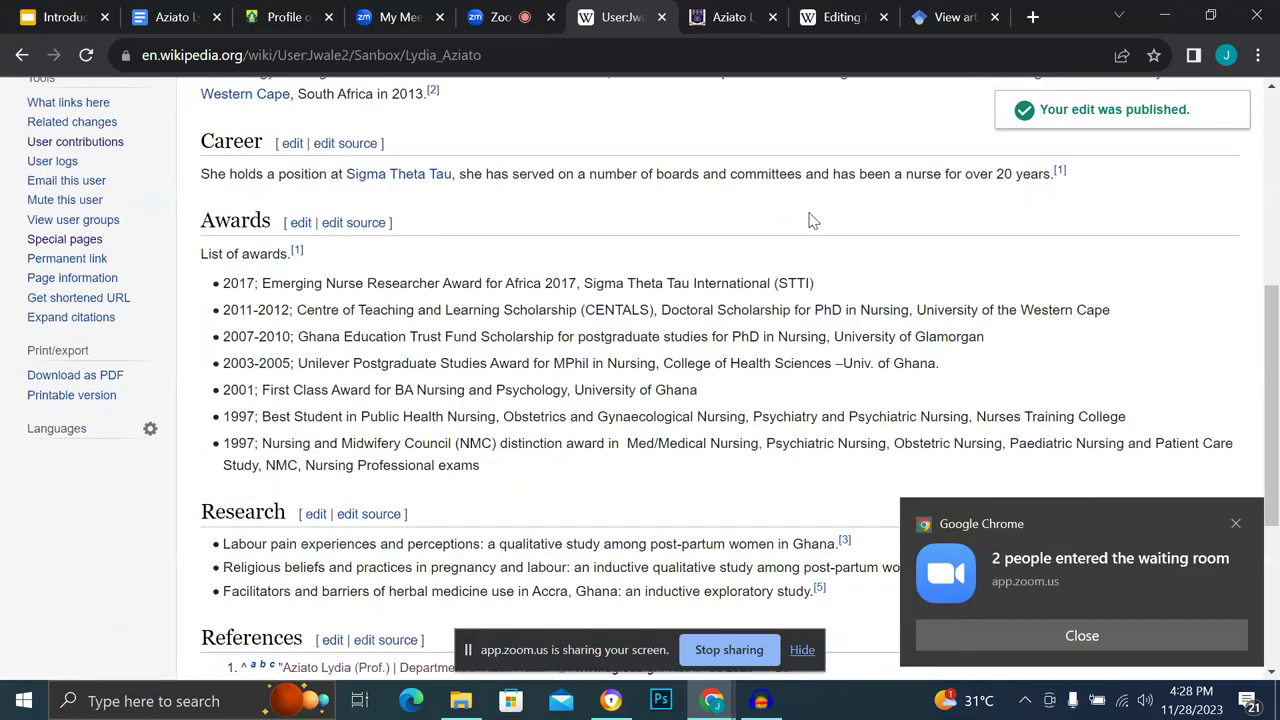
scroll(808, 221, "down", 2)
scroll(810, 218, "up", 1)
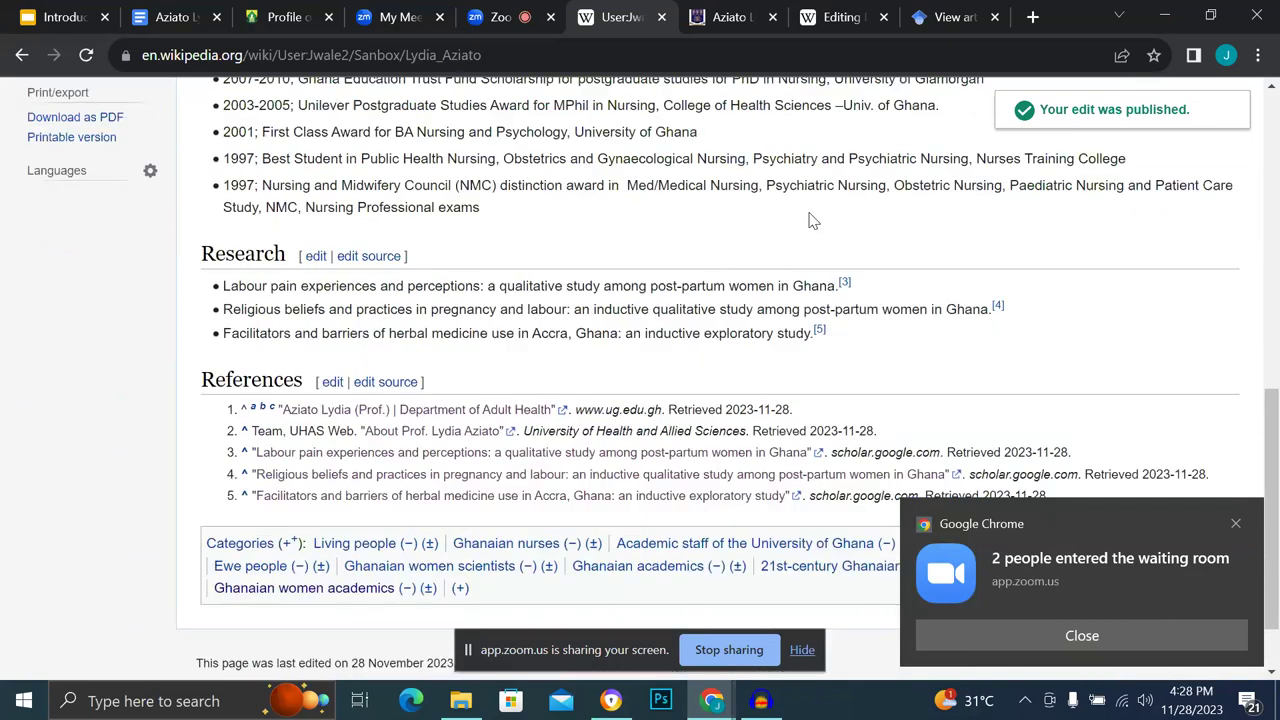
scroll(812, 221, "up", 6)
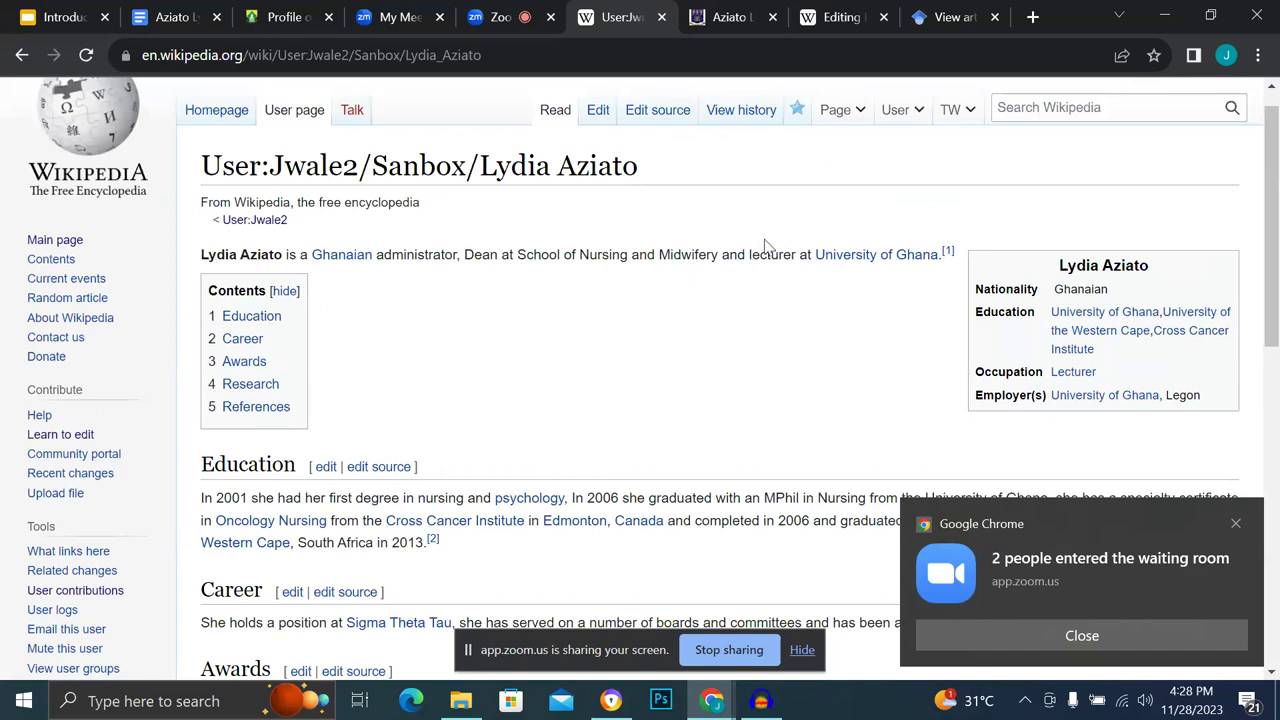
scroll(778, 343, "down", 4)
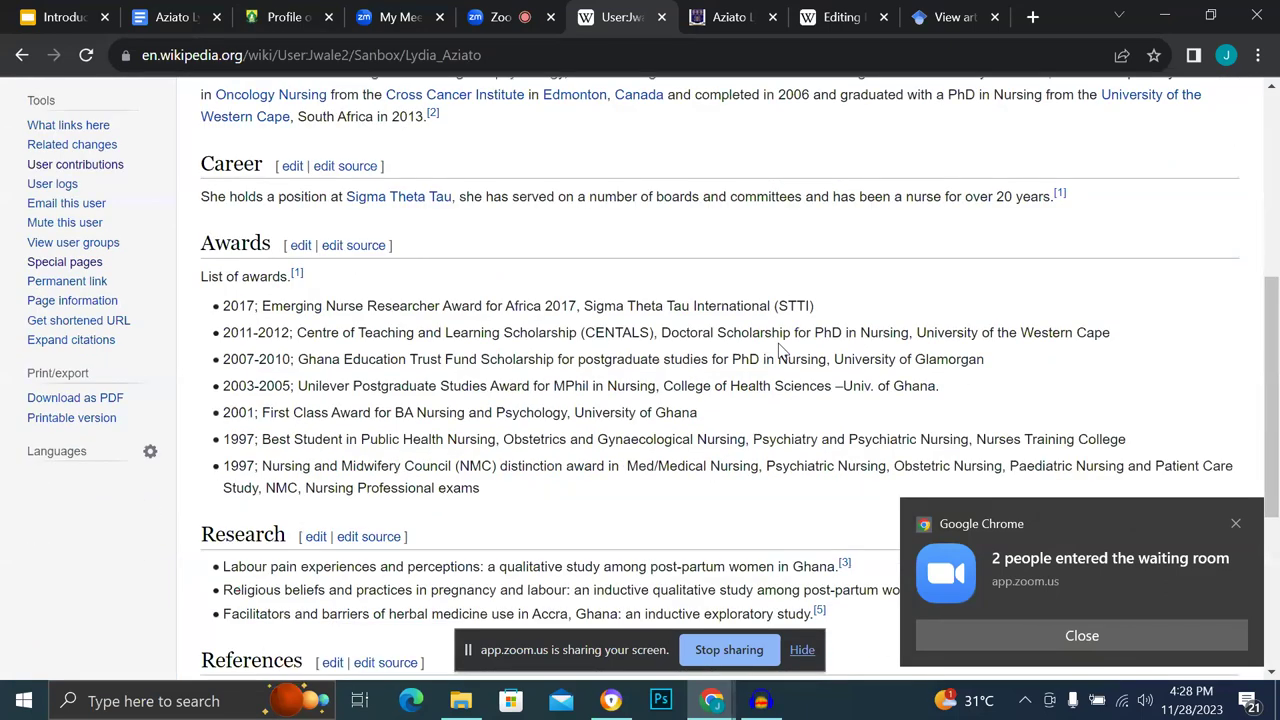
scroll(778, 347, "up", 1)
scroll(784, 405, "up", 2)
scroll(785, 423, "up", 3)
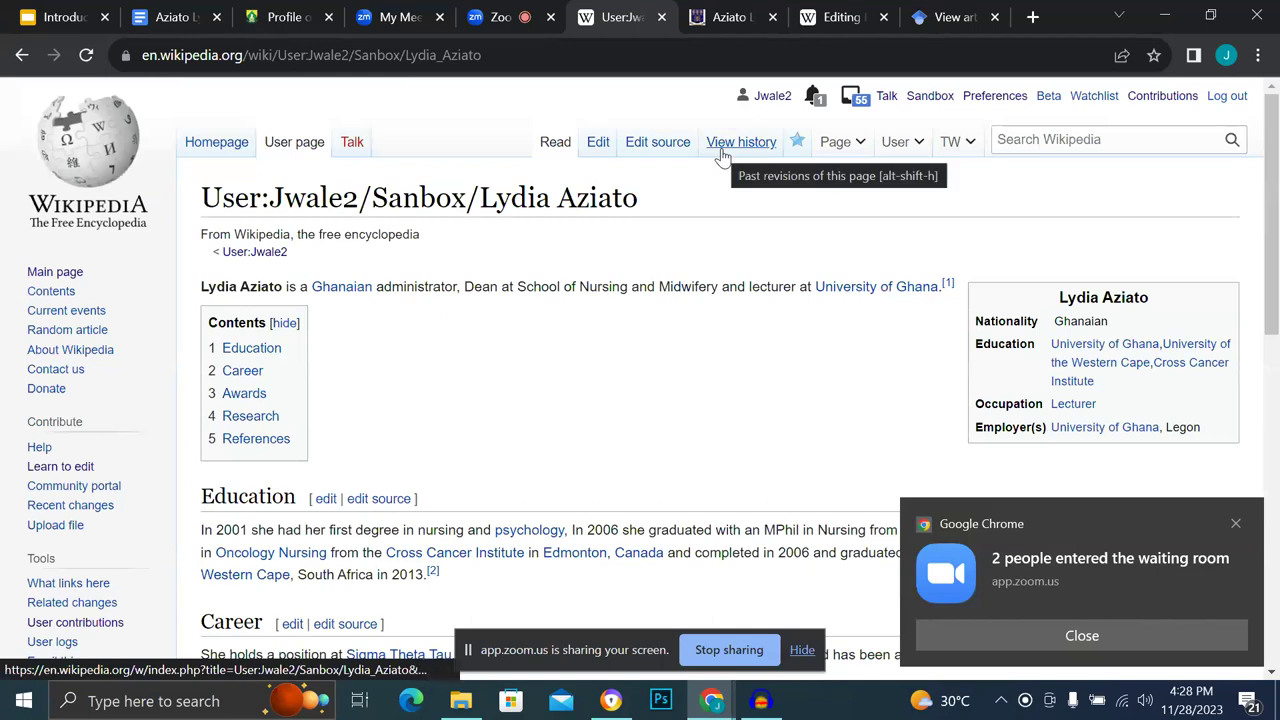
Reopen the sandbox biography in the visual editor with the lead sentence in view.
left_click(598, 150)
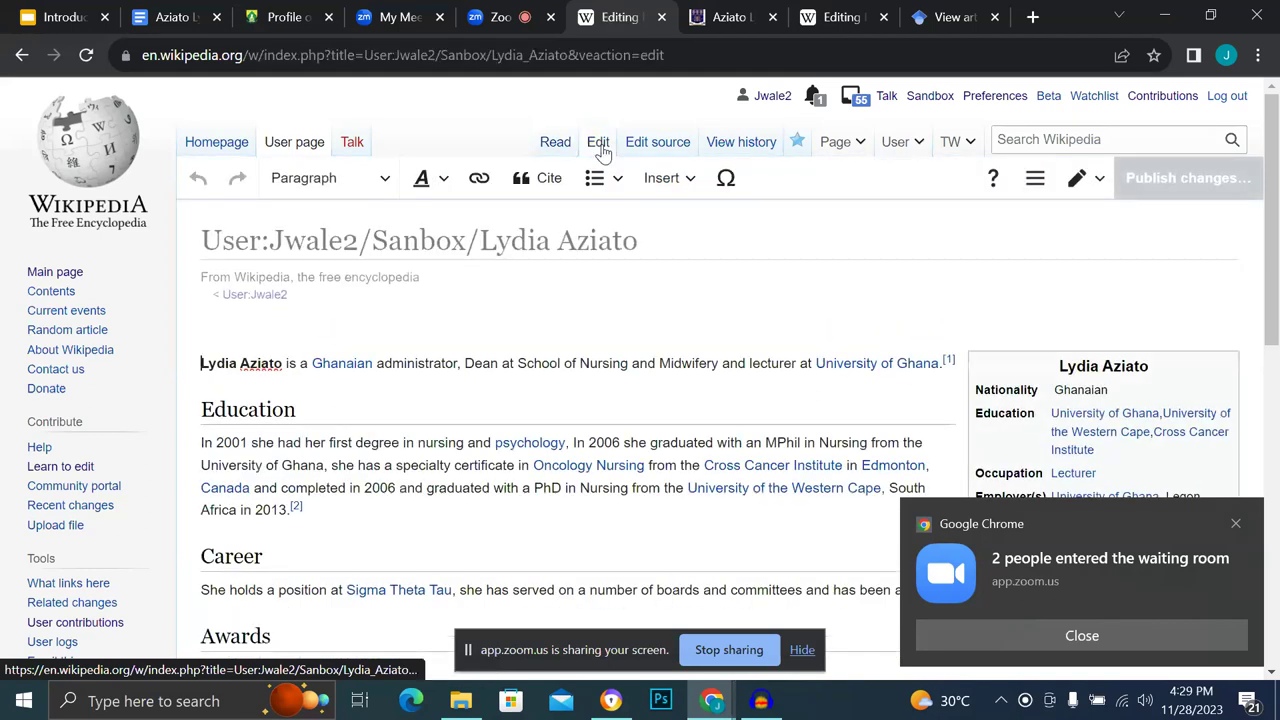
scroll(533, 377, "down", 2)
scroll(533, 377, "down", 1)
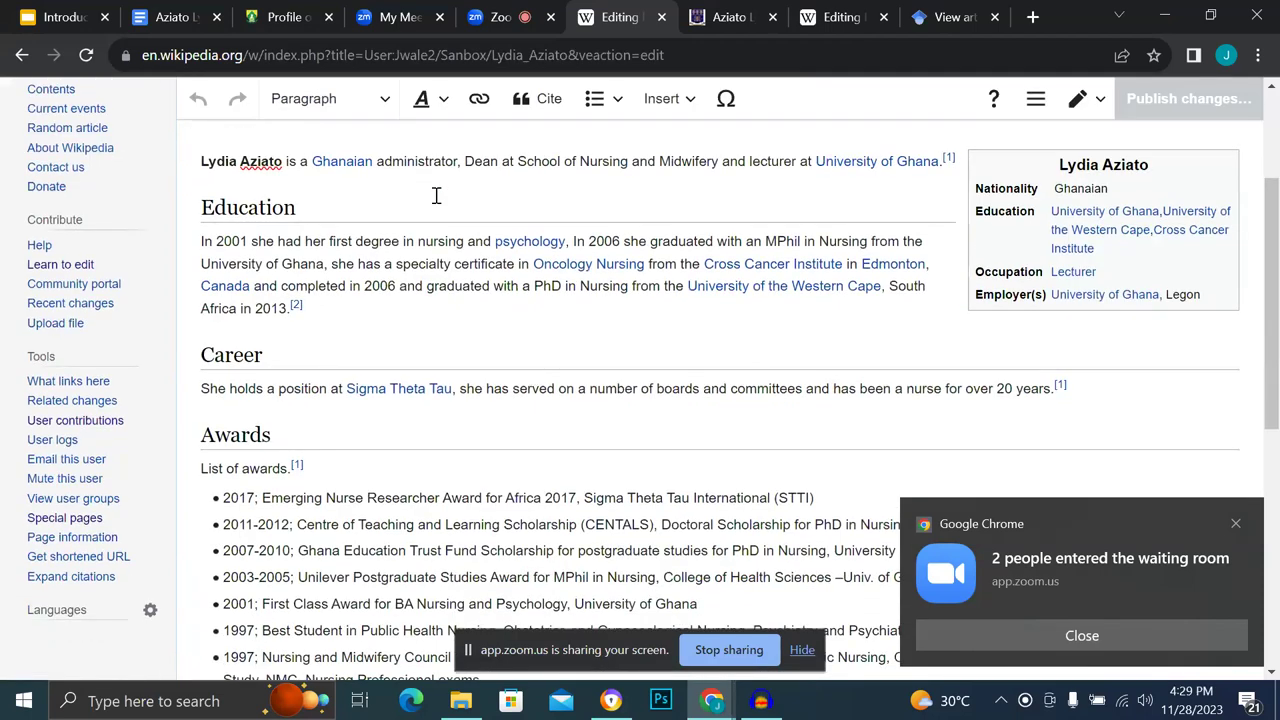
left_click_drag(377, 163, 460, 160)
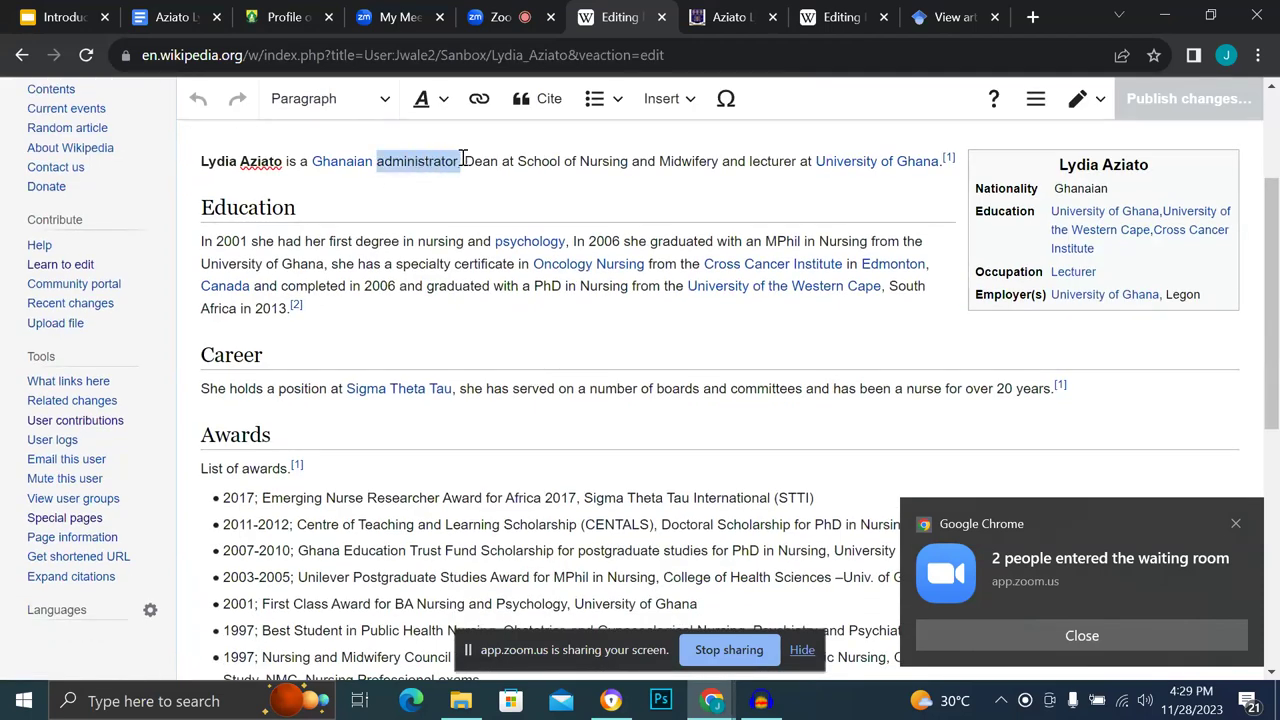
left_click(479, 98)
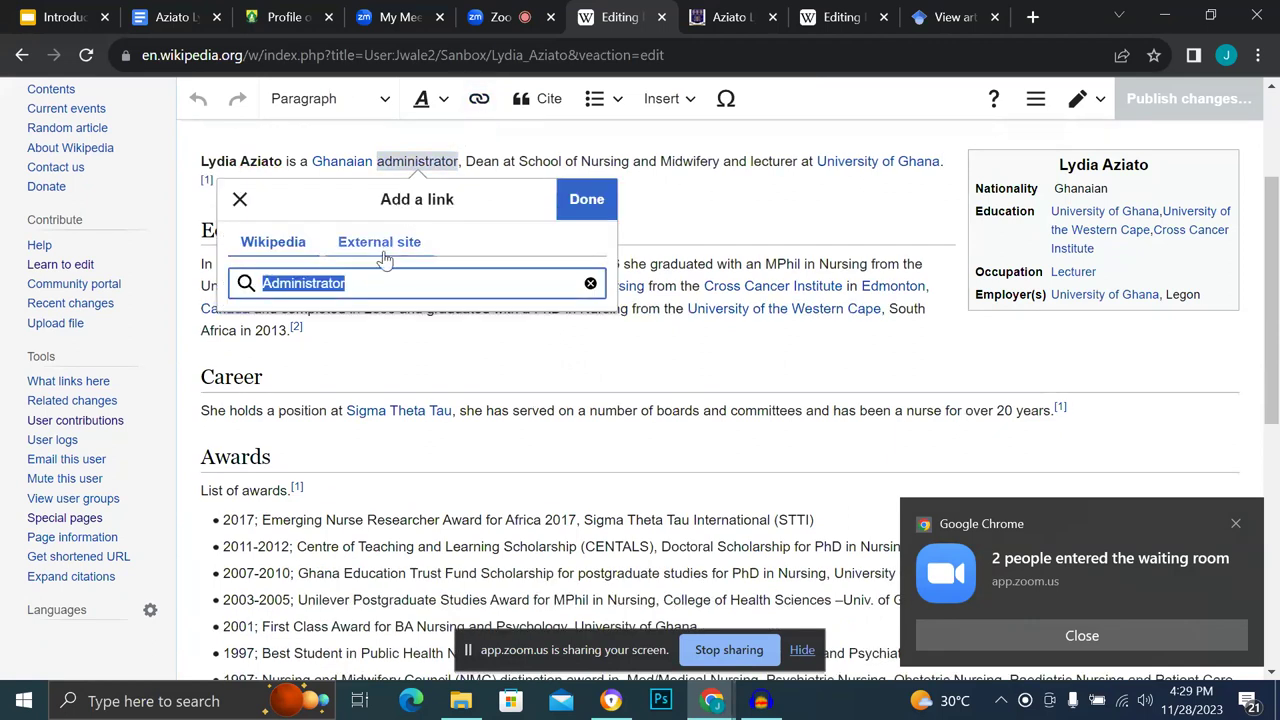
left_click(240, 170)
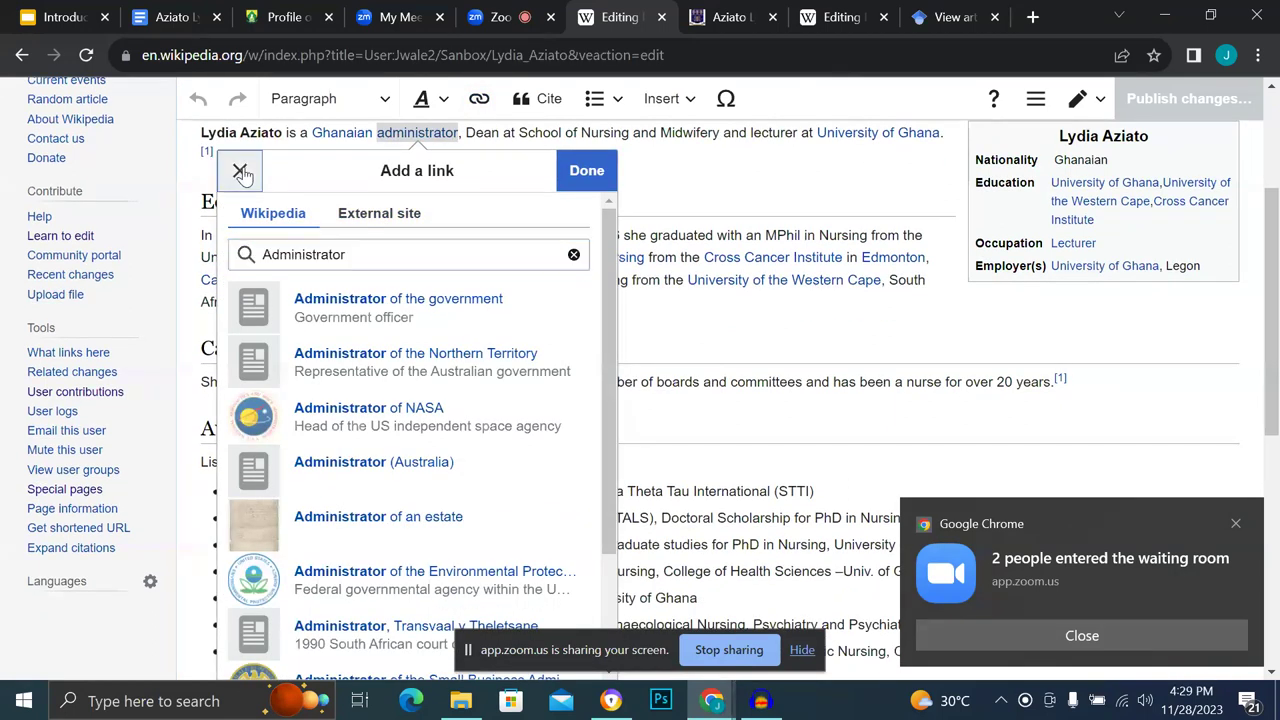
left_click(512, 150)
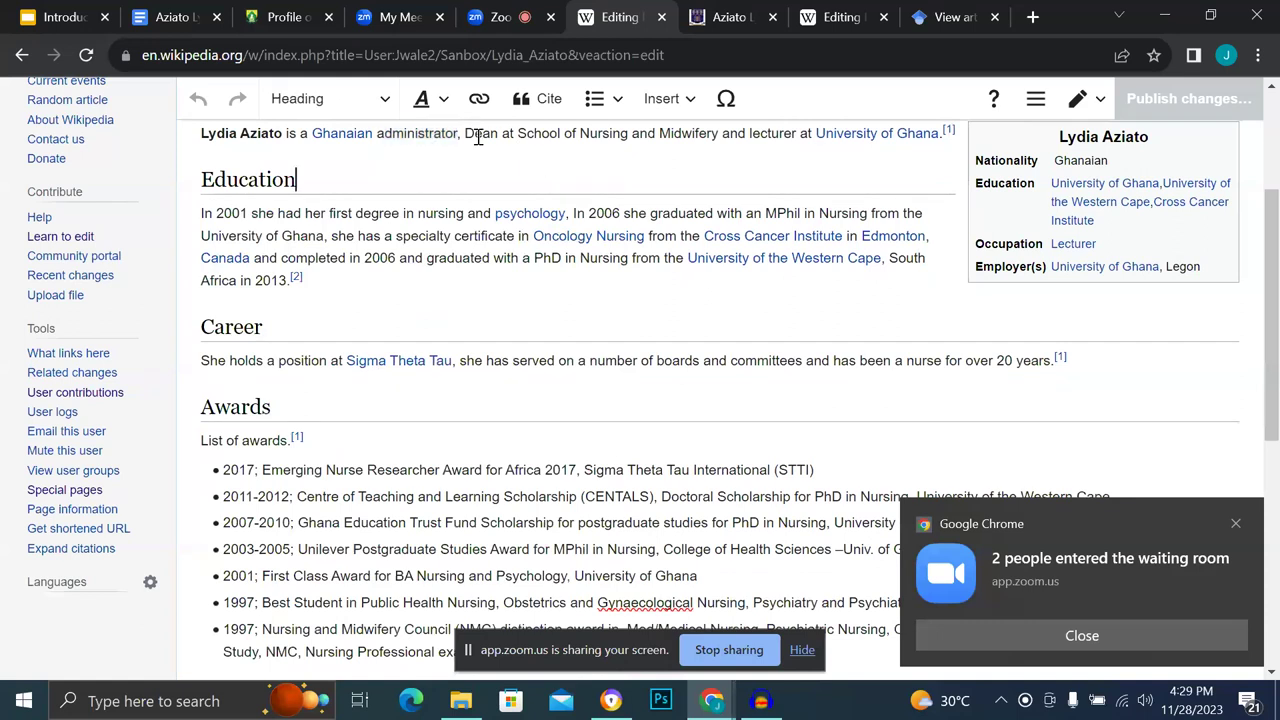
Delete and re-enter the comma and space between "administrator" and "Dean" in the lead sentence.
left_click(465, 134)
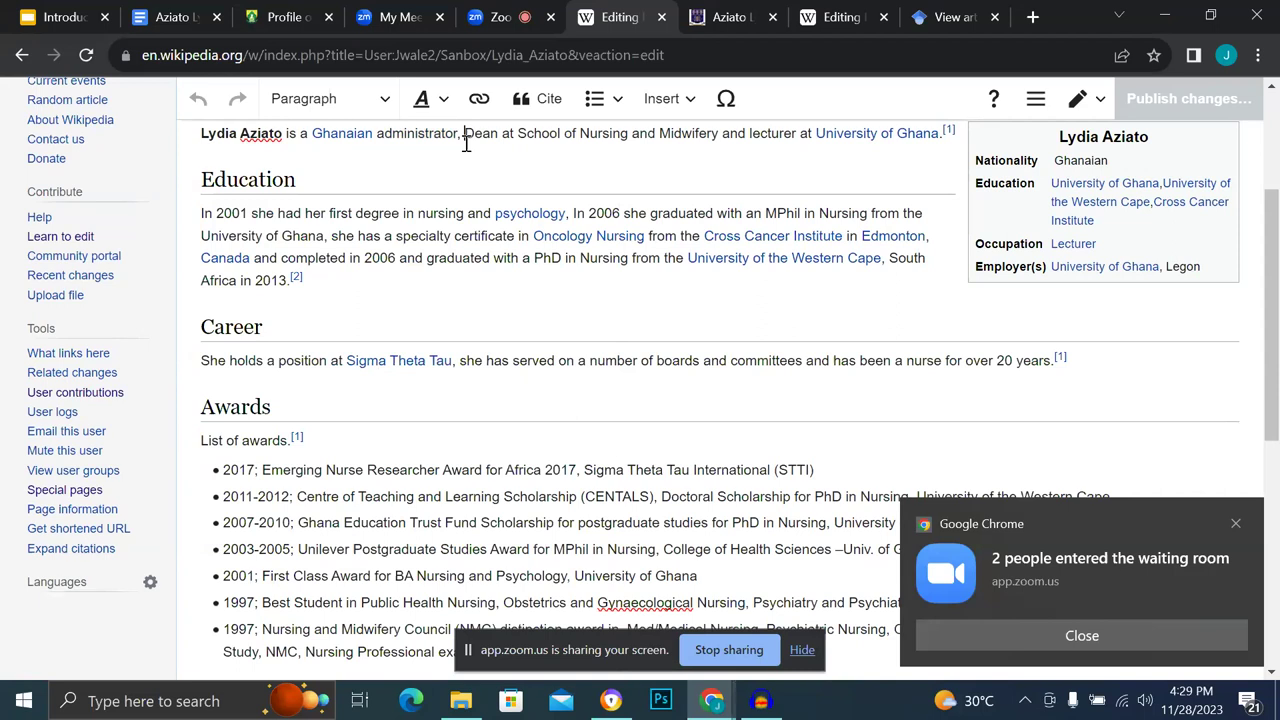
key("BackSpace")
key("BackSpace")
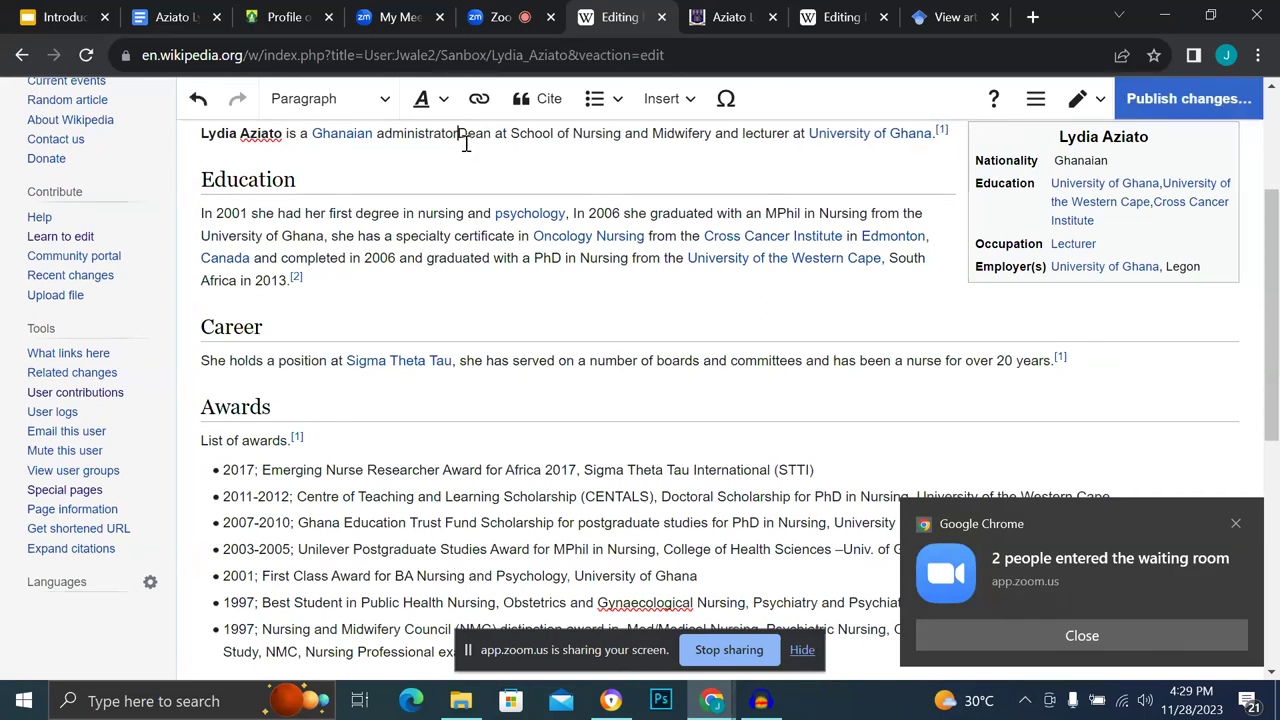
type(",")
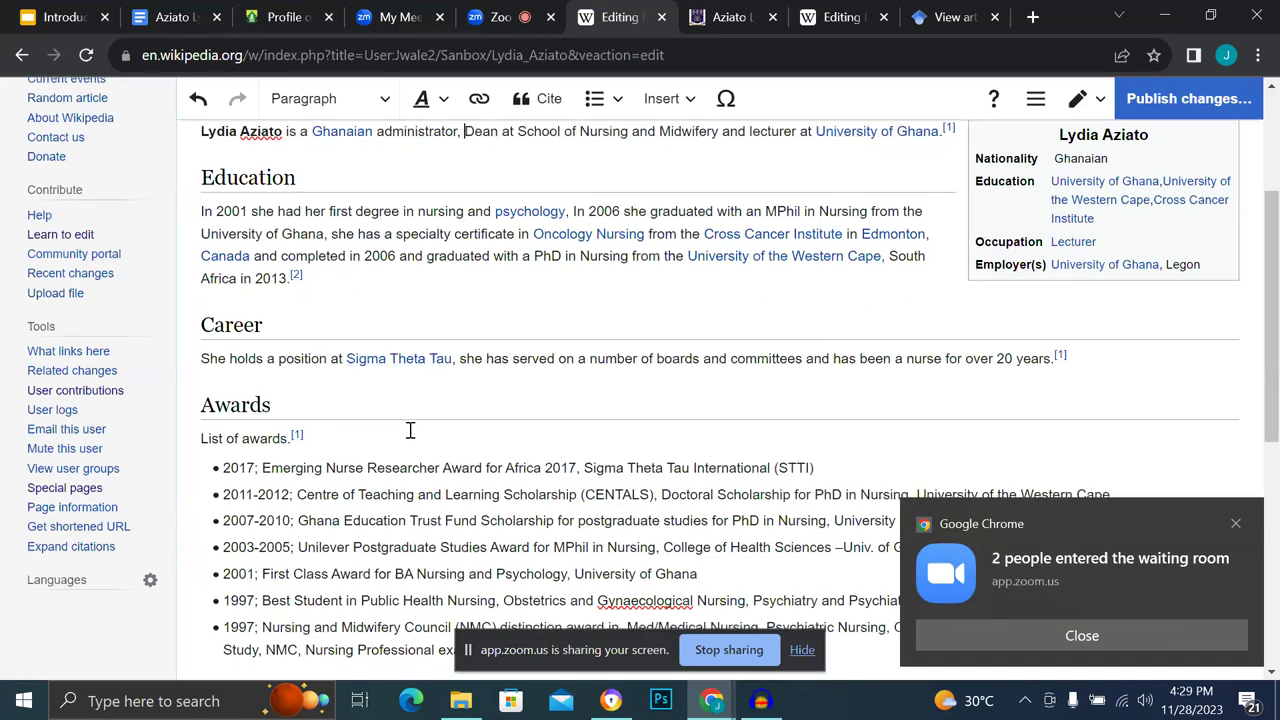
Add a full stop at the end of the 2017 and 2011-2012 entries in the Awards list.
scroll(410, 430, "down", 3)
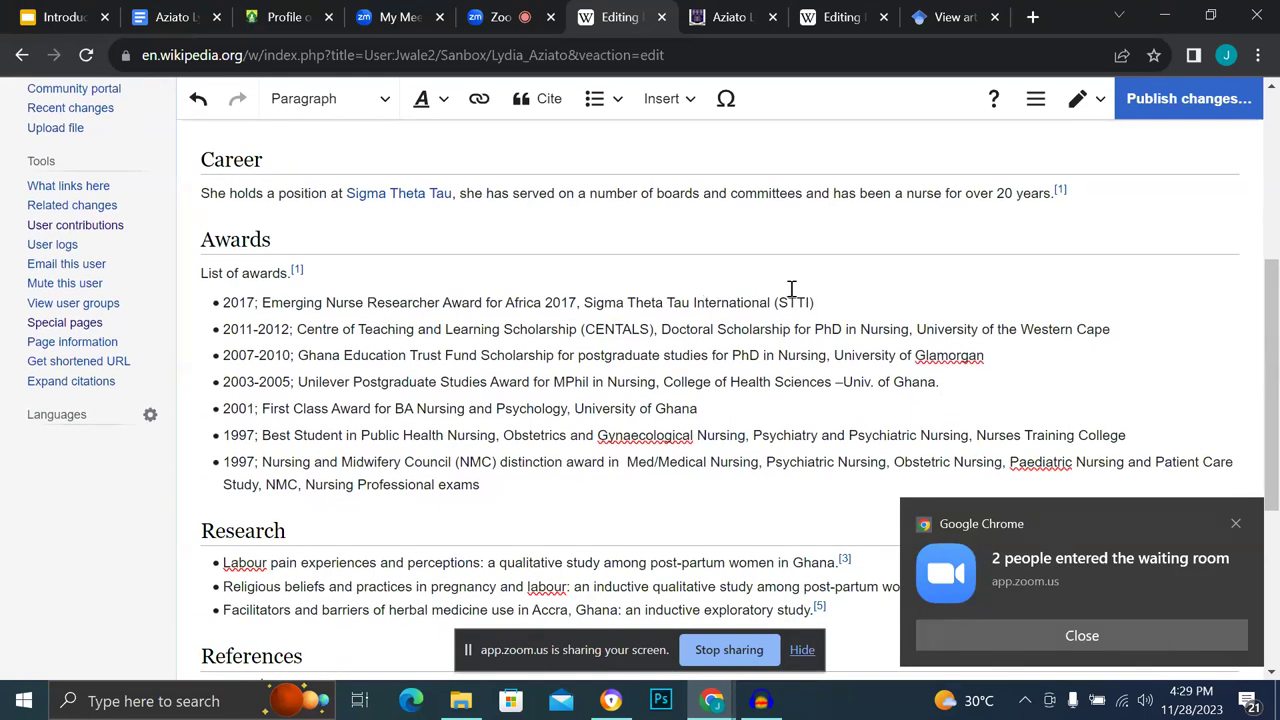
left_click(848, 300)
type(".")
left_click(1134, 322)
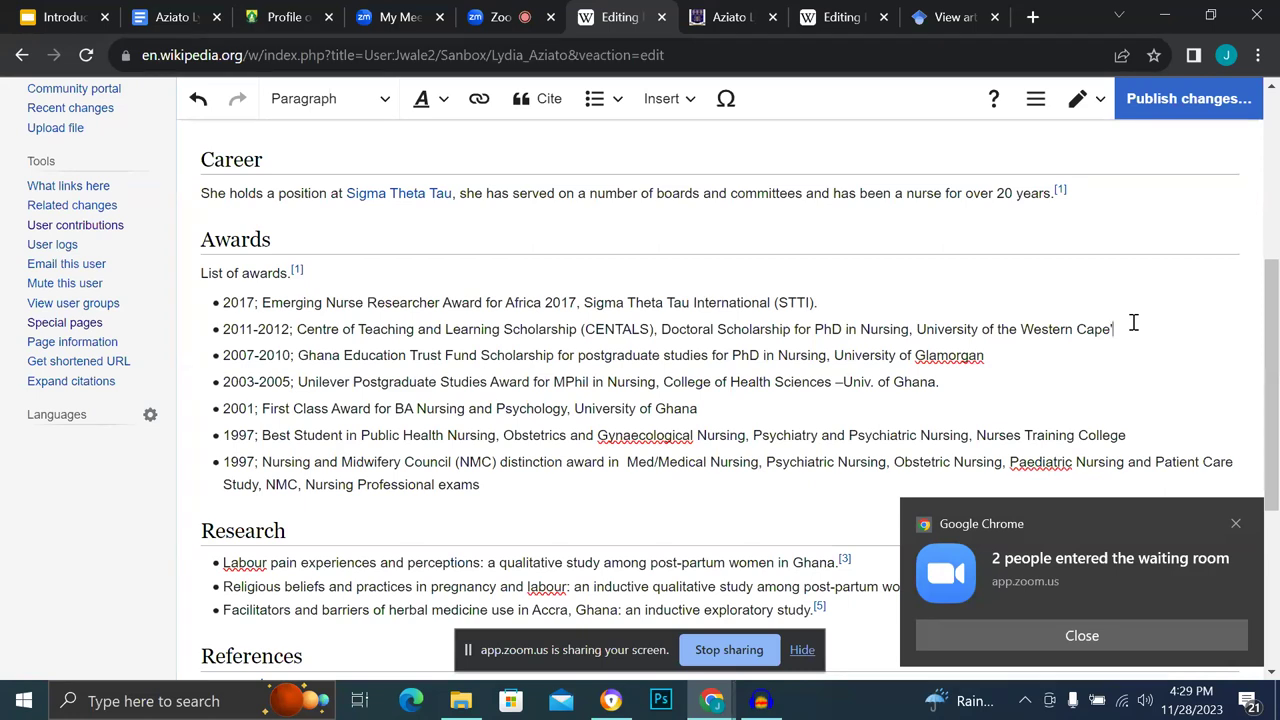
type(".")
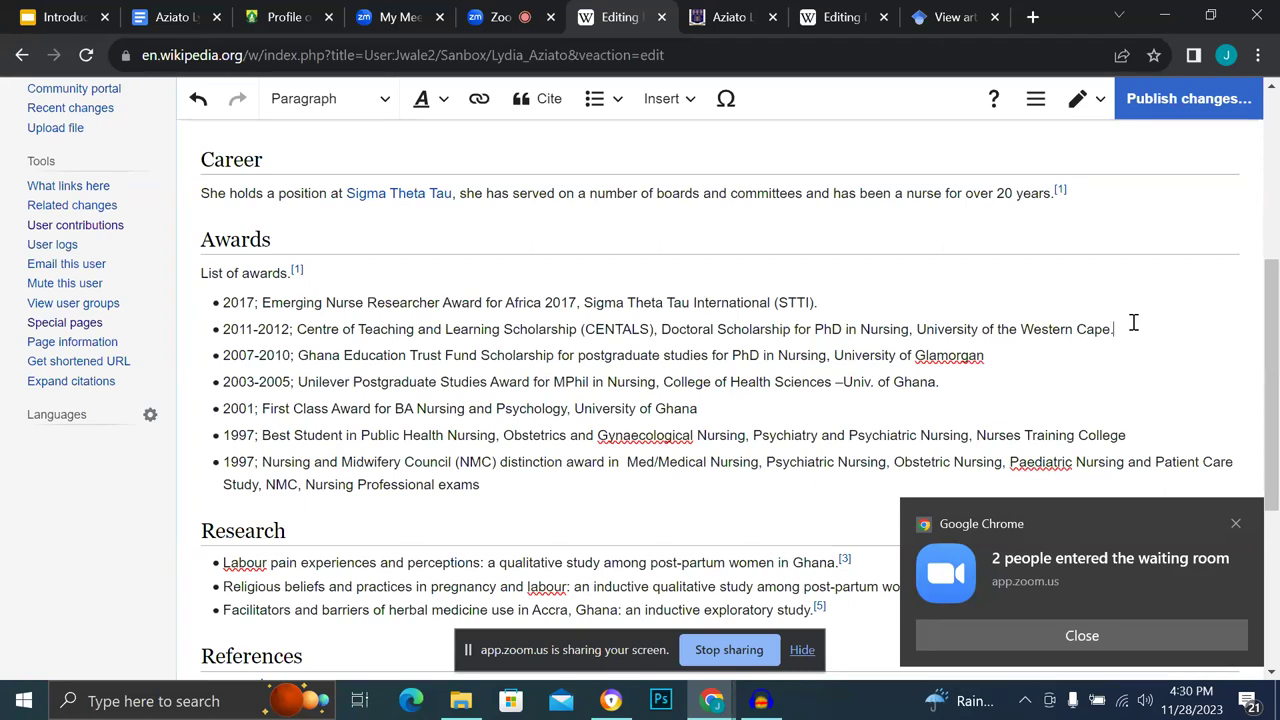